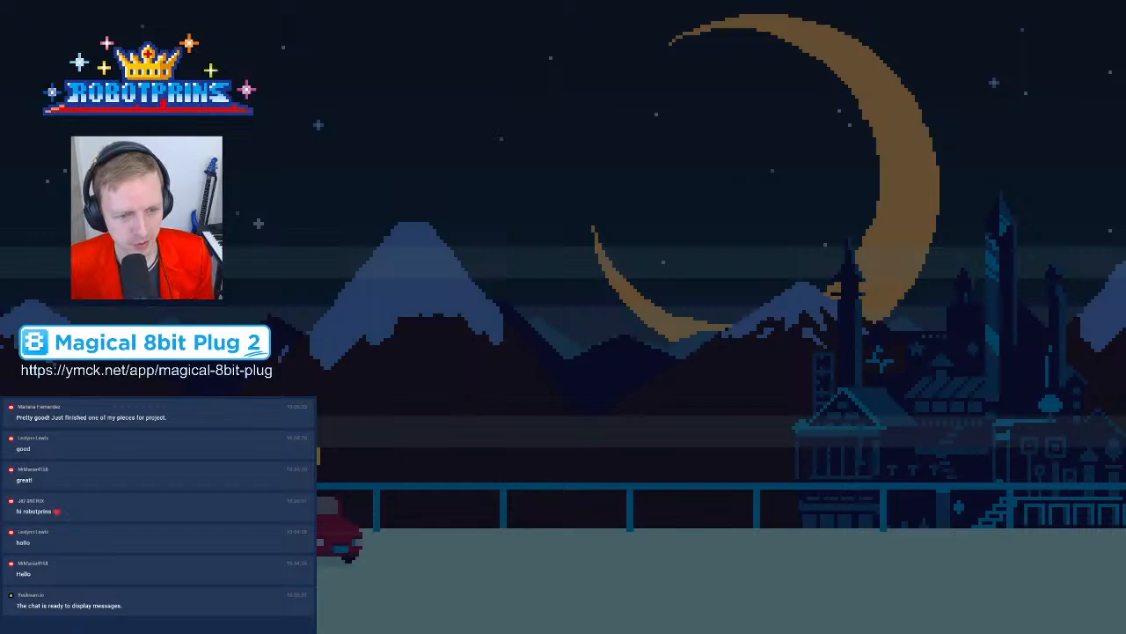
Switch from the OBS stream window to the Cubase project
left_click(371, 381)
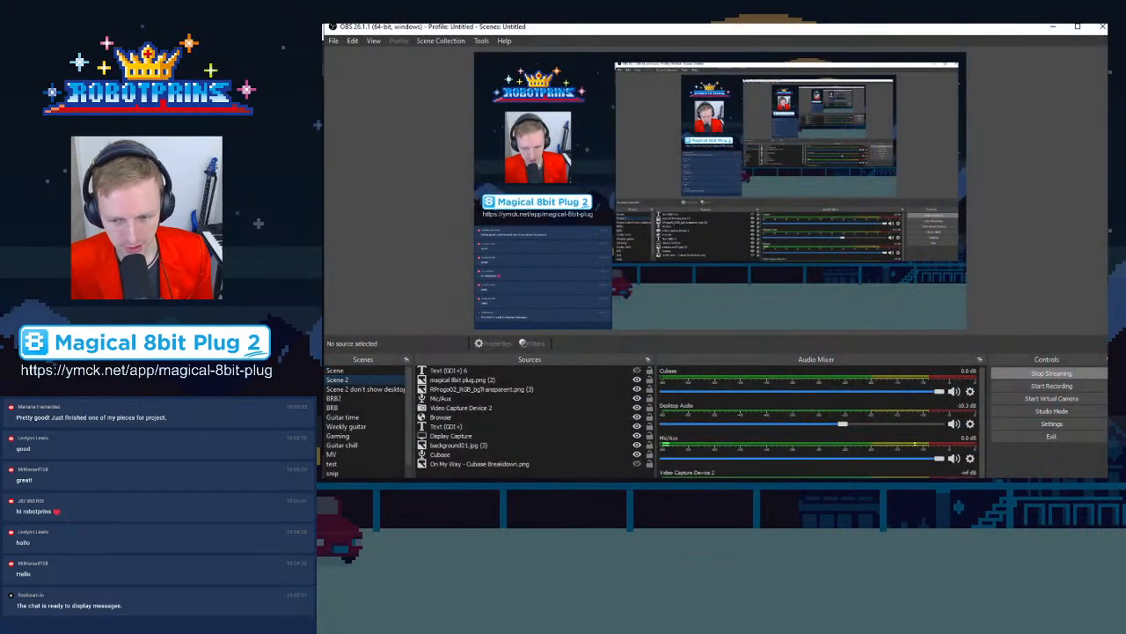
left_click(1054, 27)
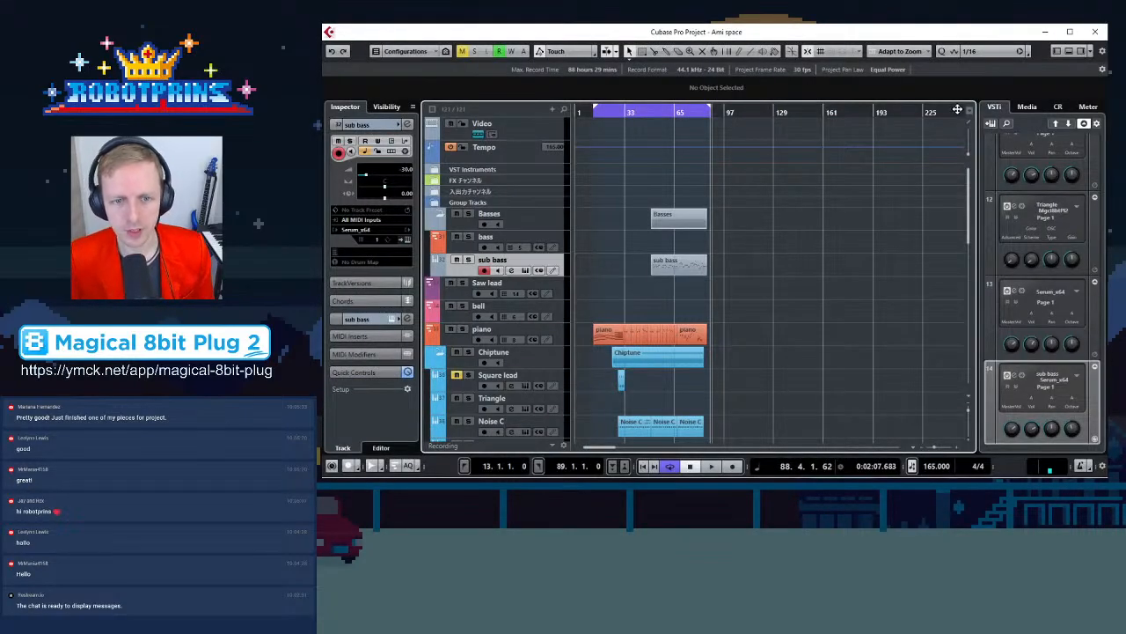
Zoom into the timeline and toggle solo on and back off for the sub bass track
left_click_drag(679, 113, 690, 123)
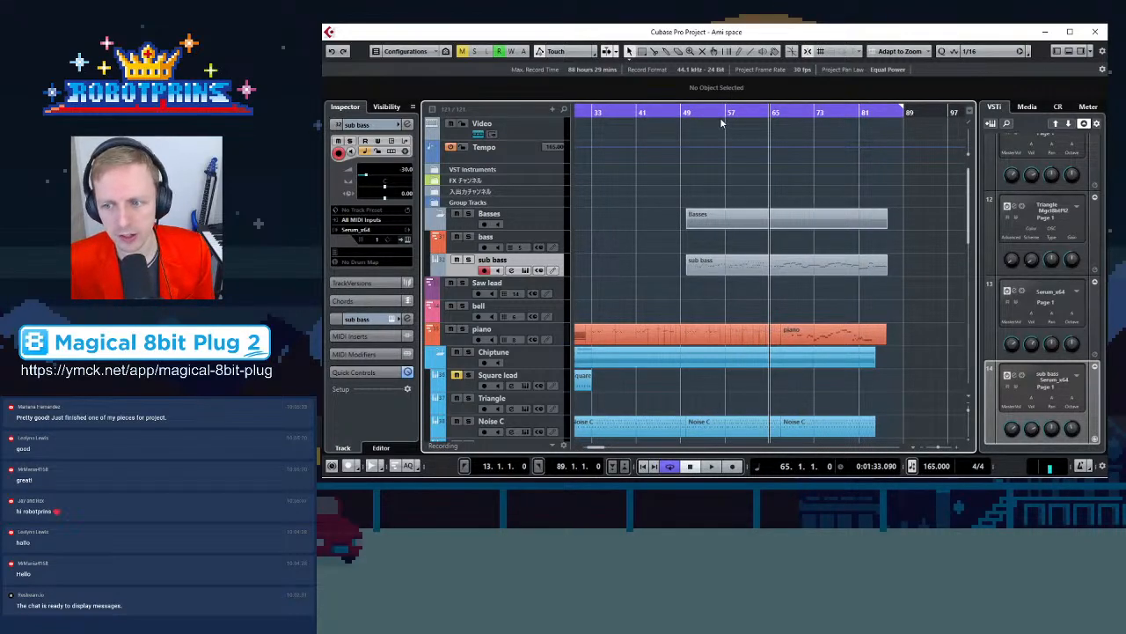
key("s")
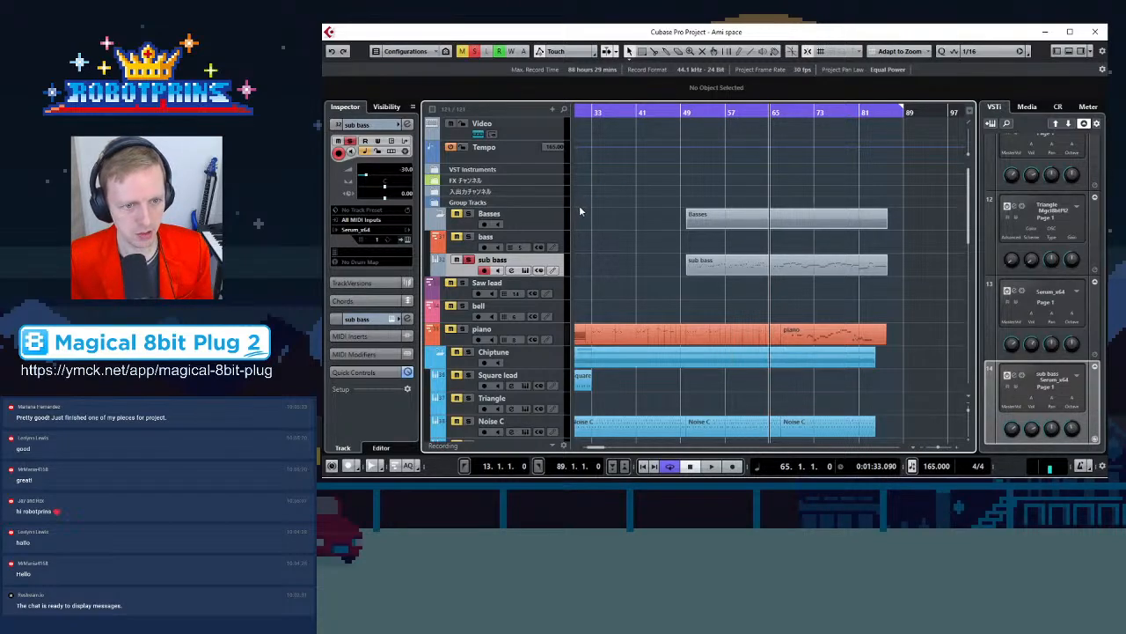
key("s")
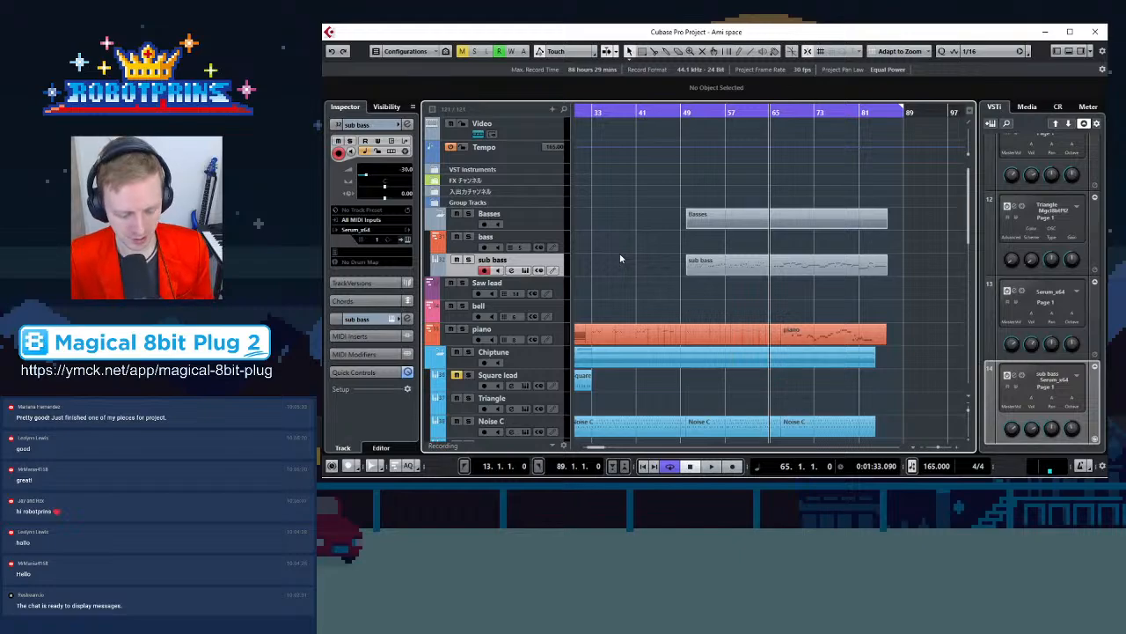
Zoom out and scroll through the track list to review the whole arrangement
key("g")
key("g")
key("g")
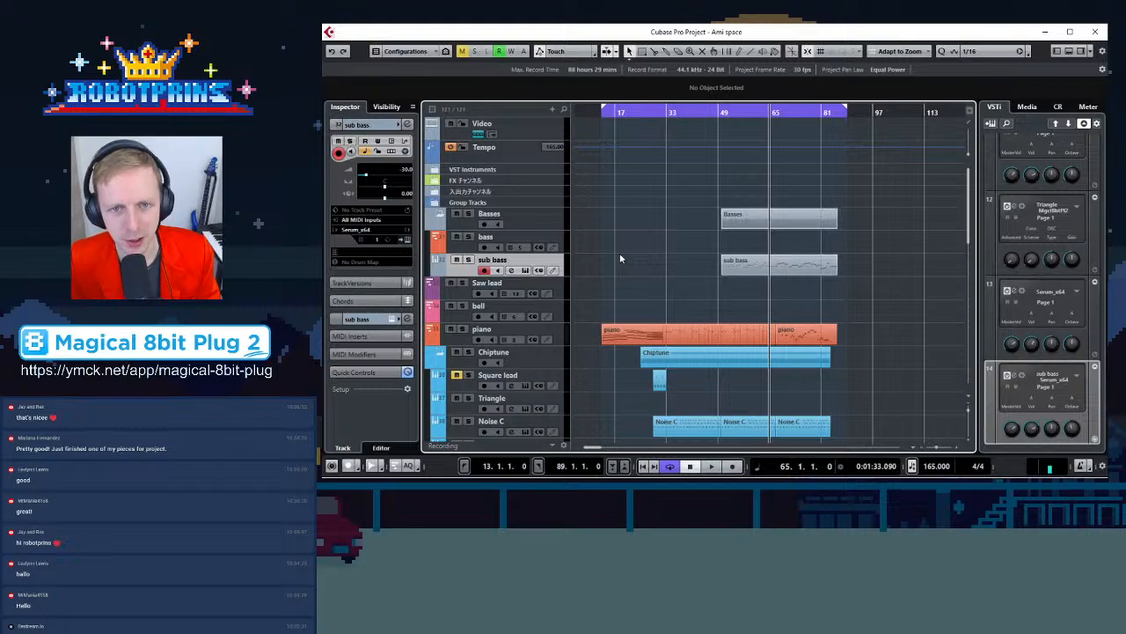
scroll(655, 203, "down", 1)
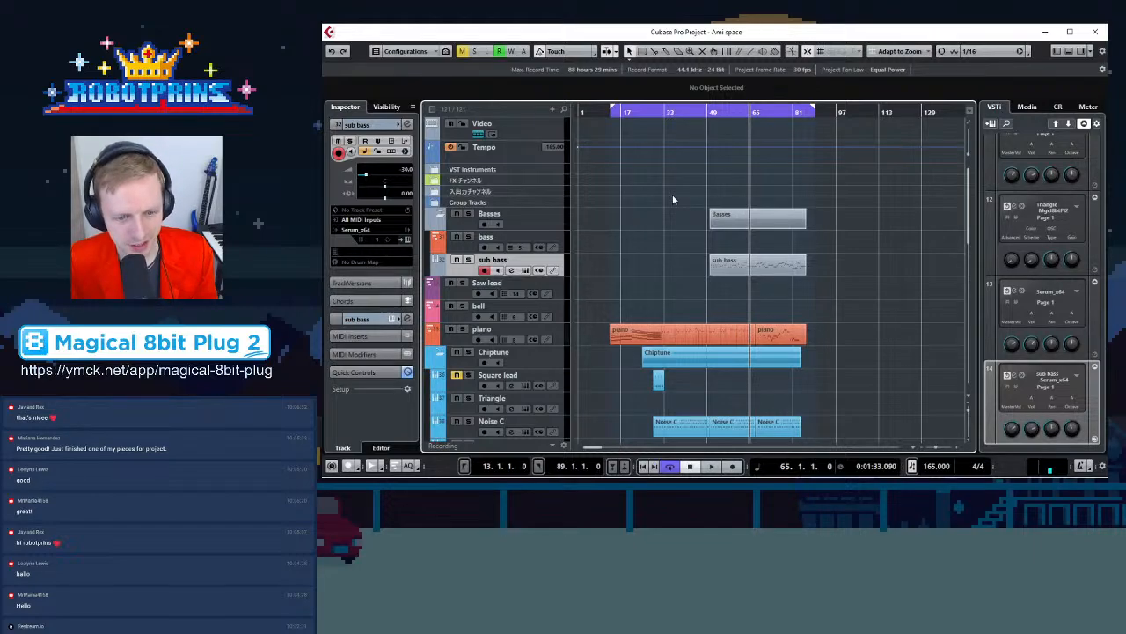
scroll(814, 334, "down", 10)
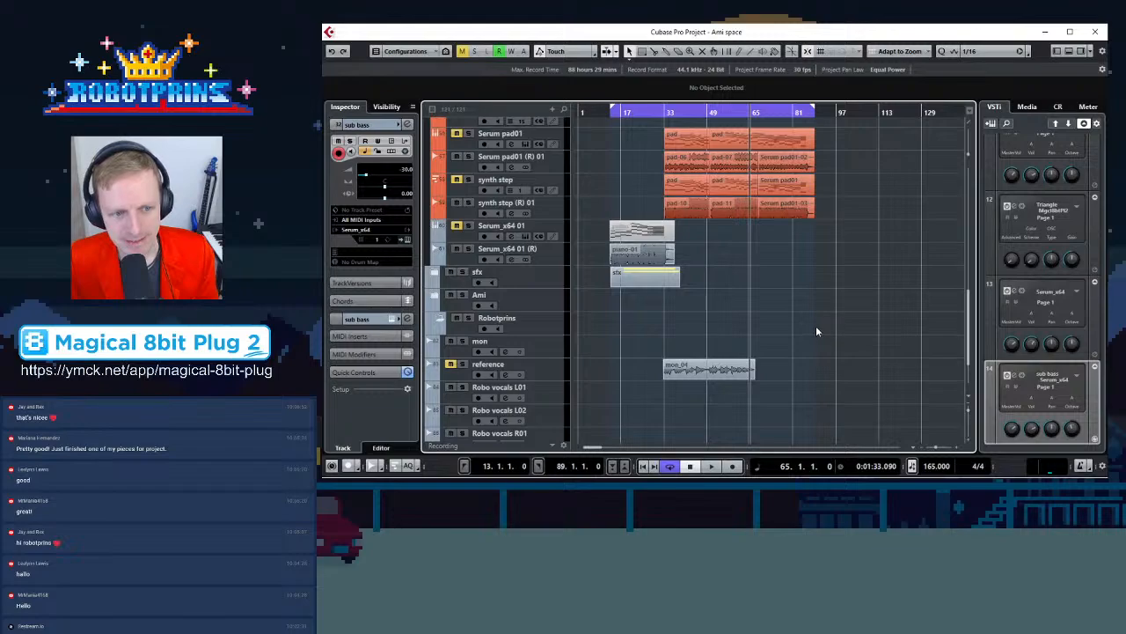
scroll(817, 325, "down", 3)
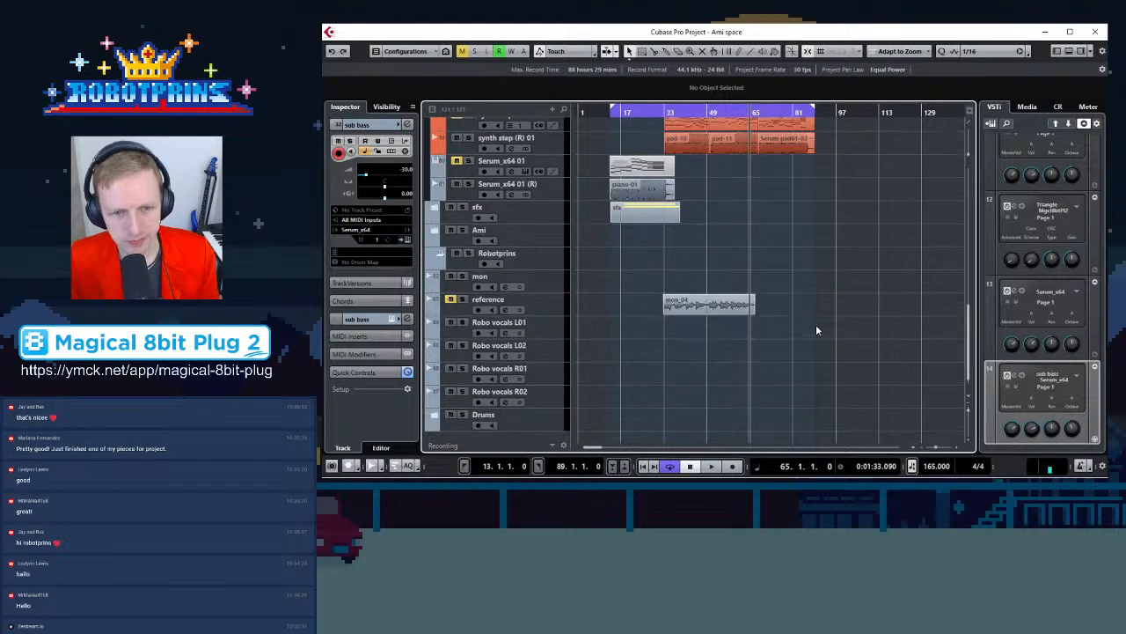
scroll(814, 330, "up", 10)
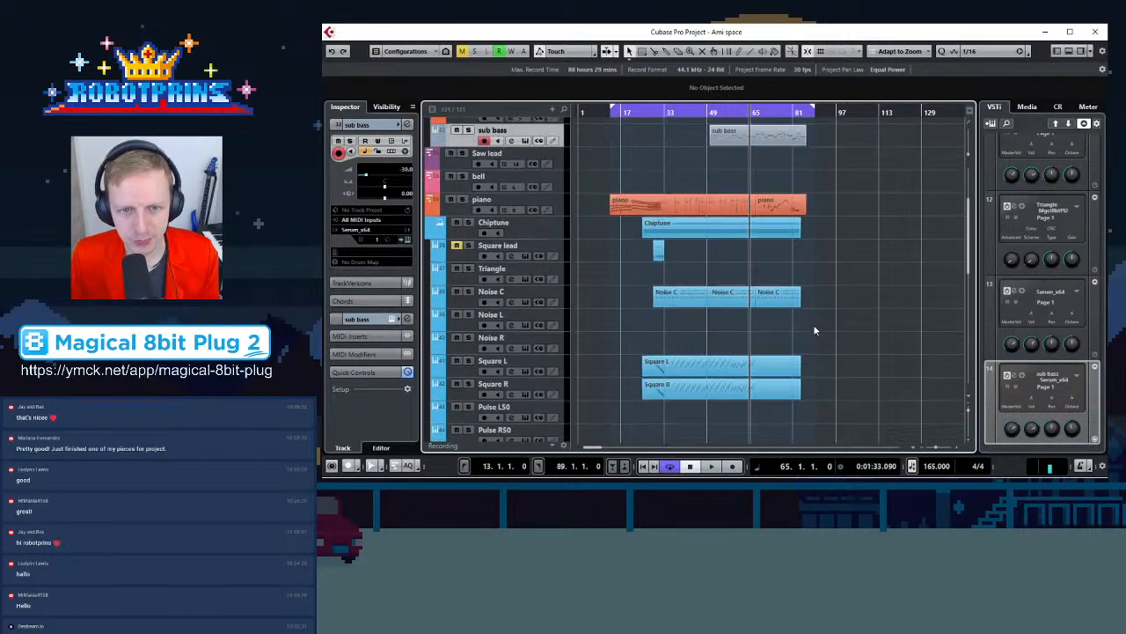
scroll(814, 330, "up", 3)
key("h")
key("h")
key("h")
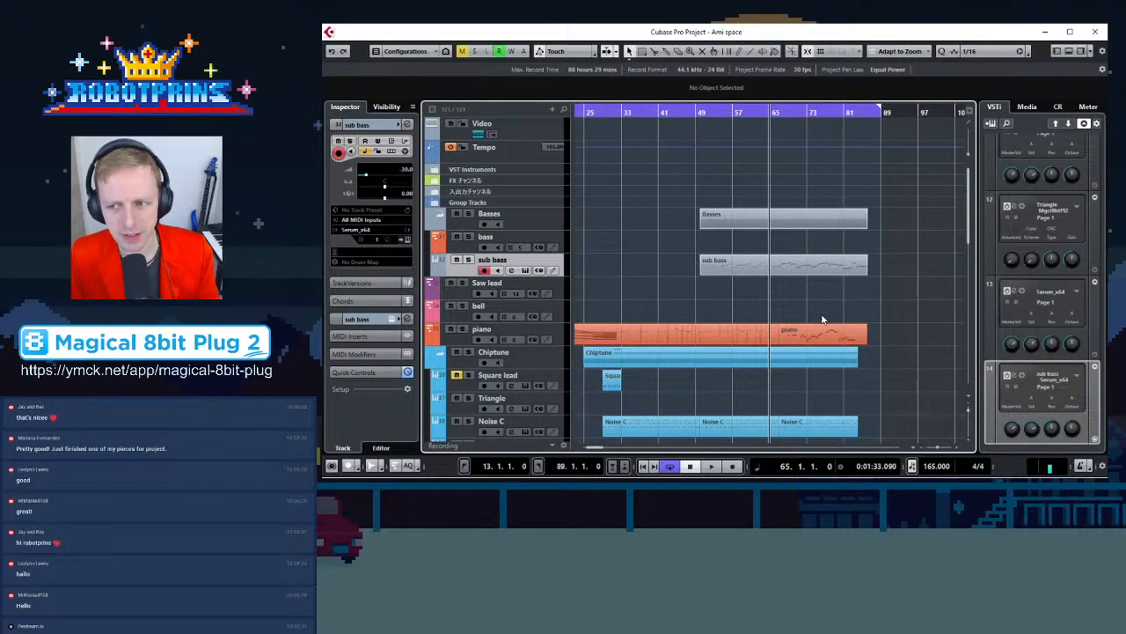
key("g")
key("g")
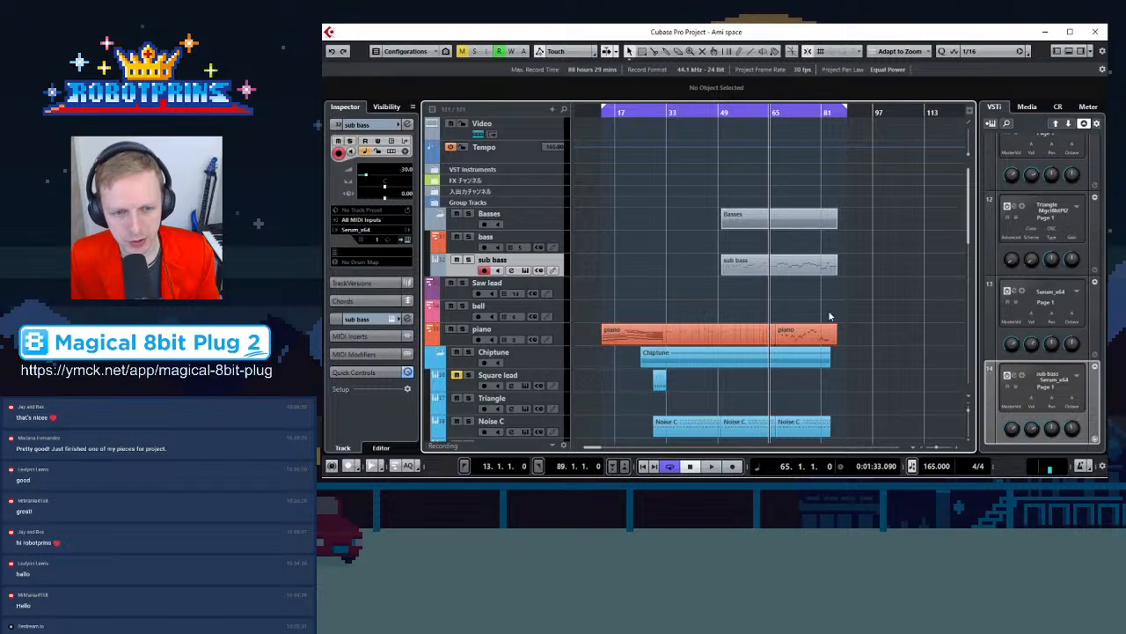
Play the arrangement from the left locator while scrolling through the tracks and peeking into the sfx folder
key("KP_1")
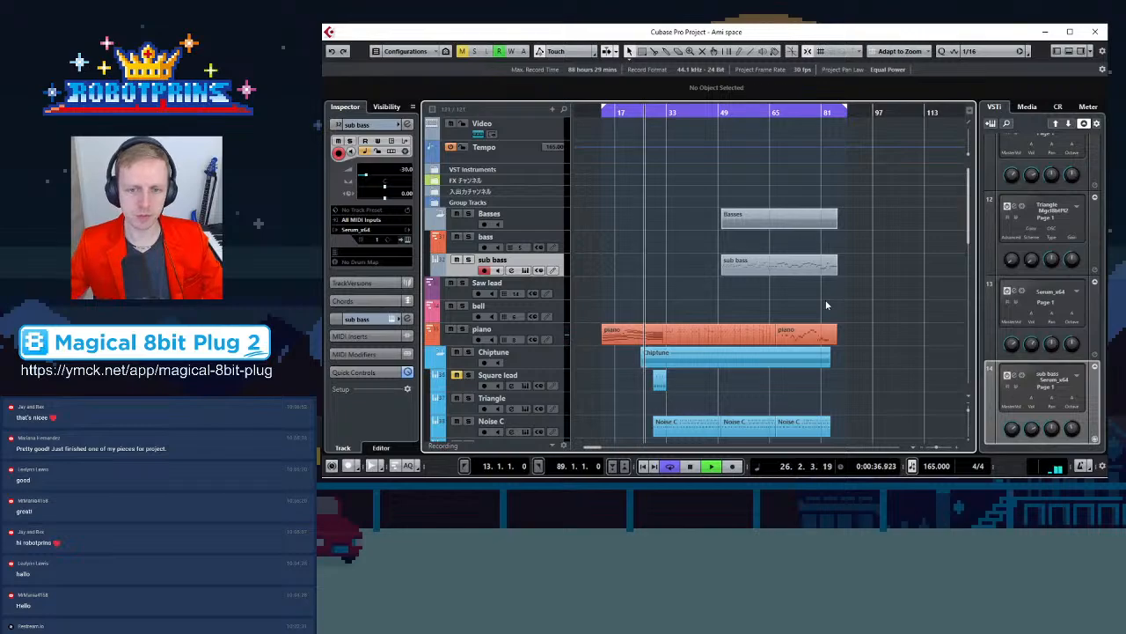
scroll(862, 325, "down", 10)
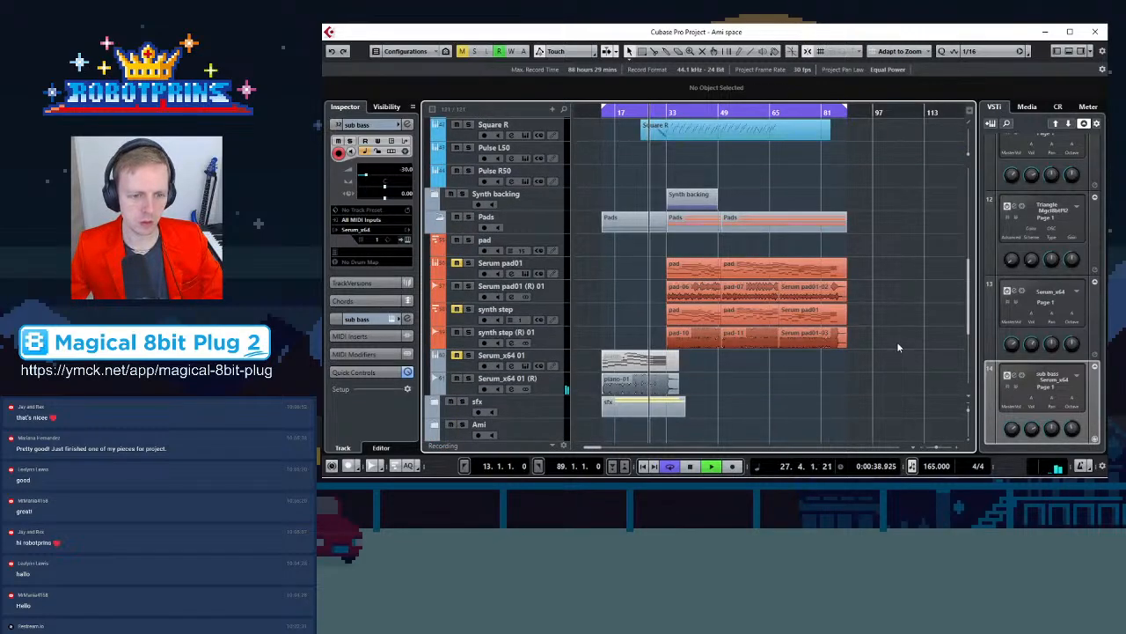
scroll(896, 346, "down", 3)
left_click(437, 276)
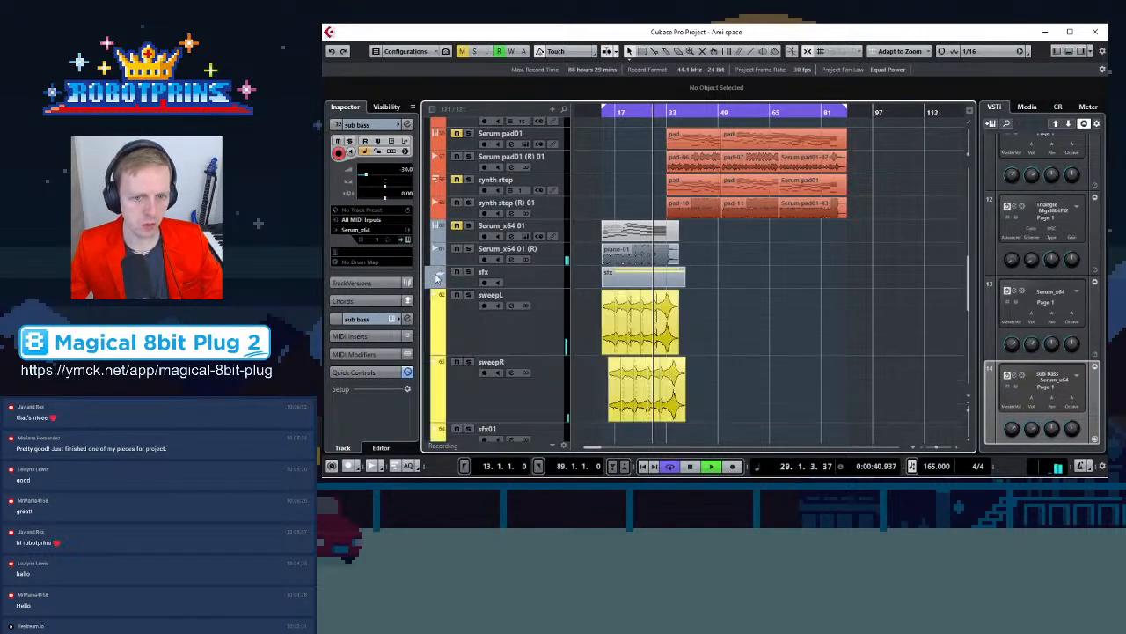
left_click(436, 276)
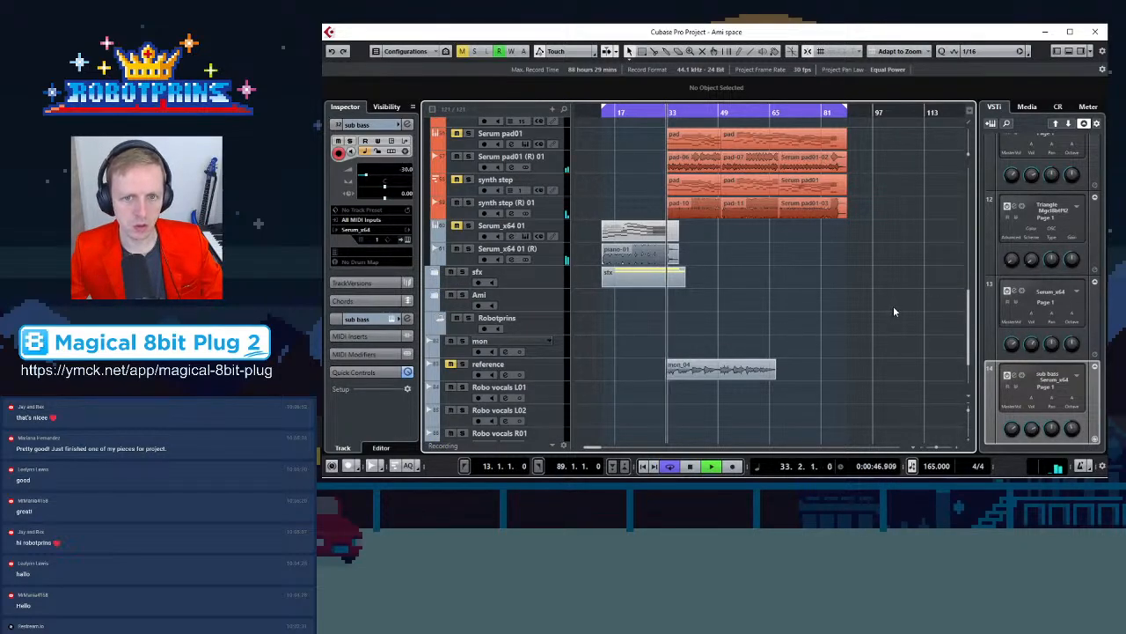
scroll(893, 308, "up", 10)
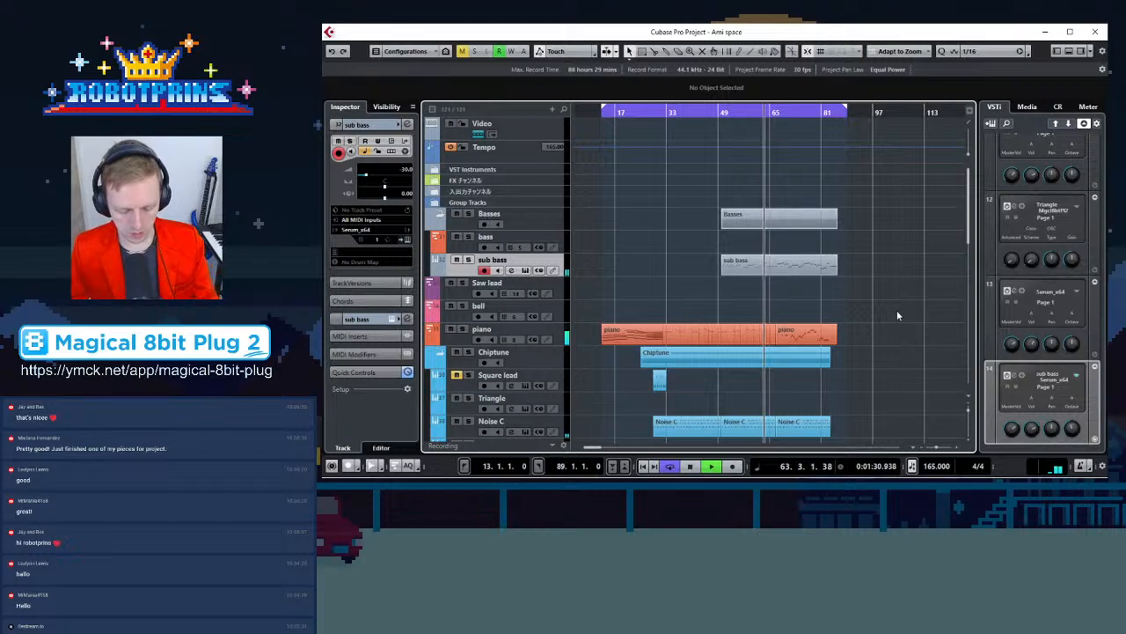
scroll(882, 320, "down", 3)
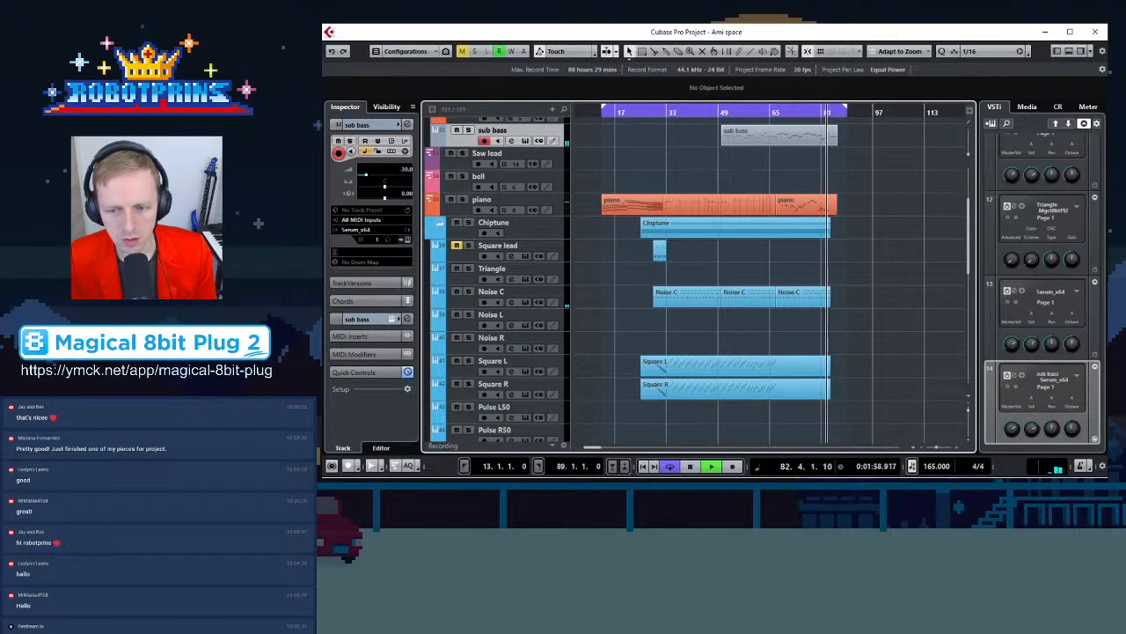
Briefly check the OBS window, return to Cubase and stop playback
key("alt+Tab")
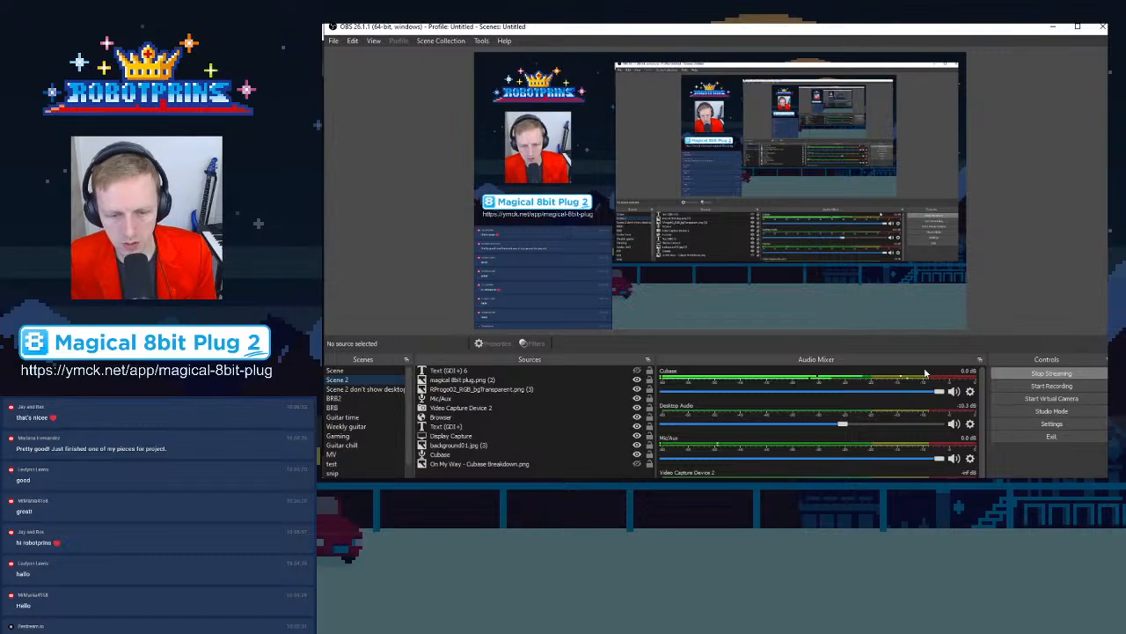
key("alt+Tab")
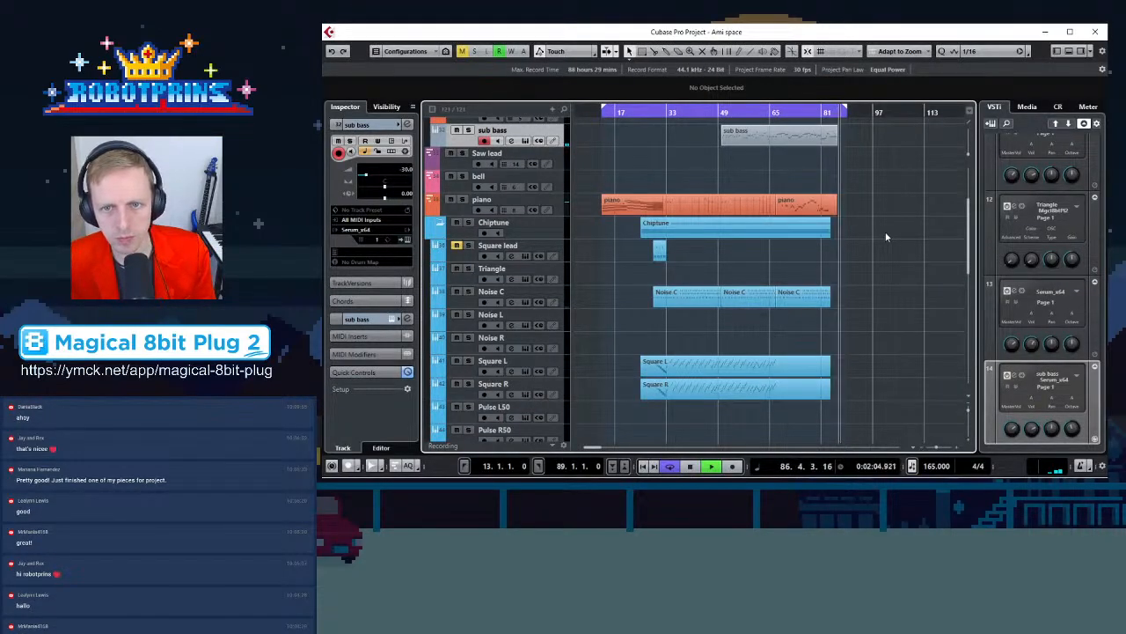
key("space")
Zoom in on the song's end and lengthen the sub bass part so it ends at bar 89
key("h")
key("h")
key("h")
key("h")
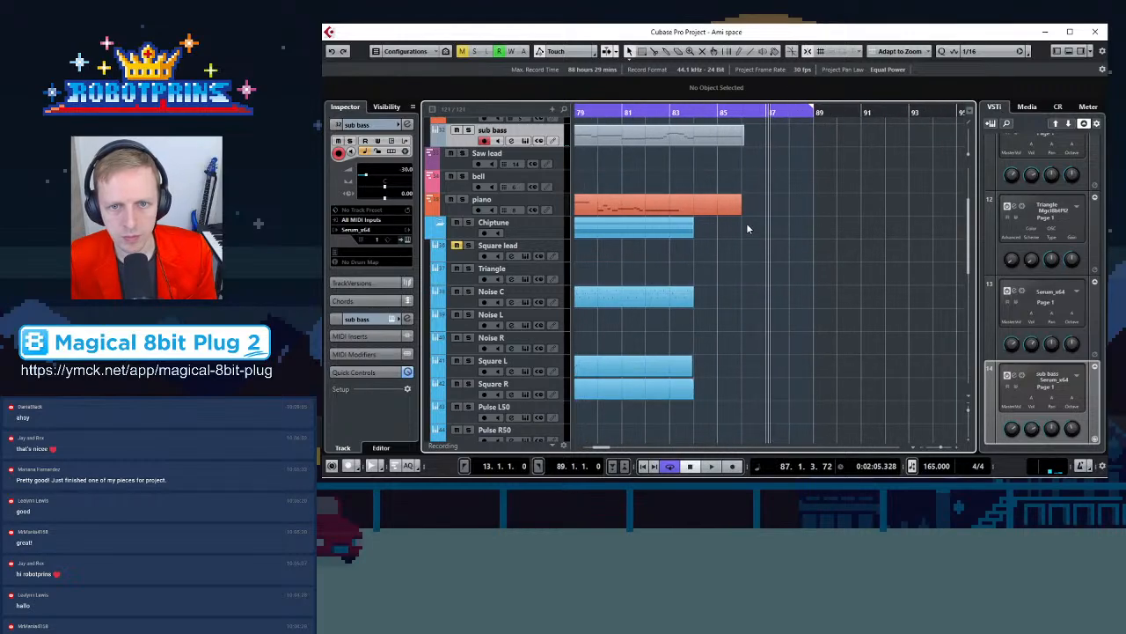
left_click_drag(745, 139, 806, 148)
Zoom out and scroll through the tracks to review the arrangement's ending
key("g")
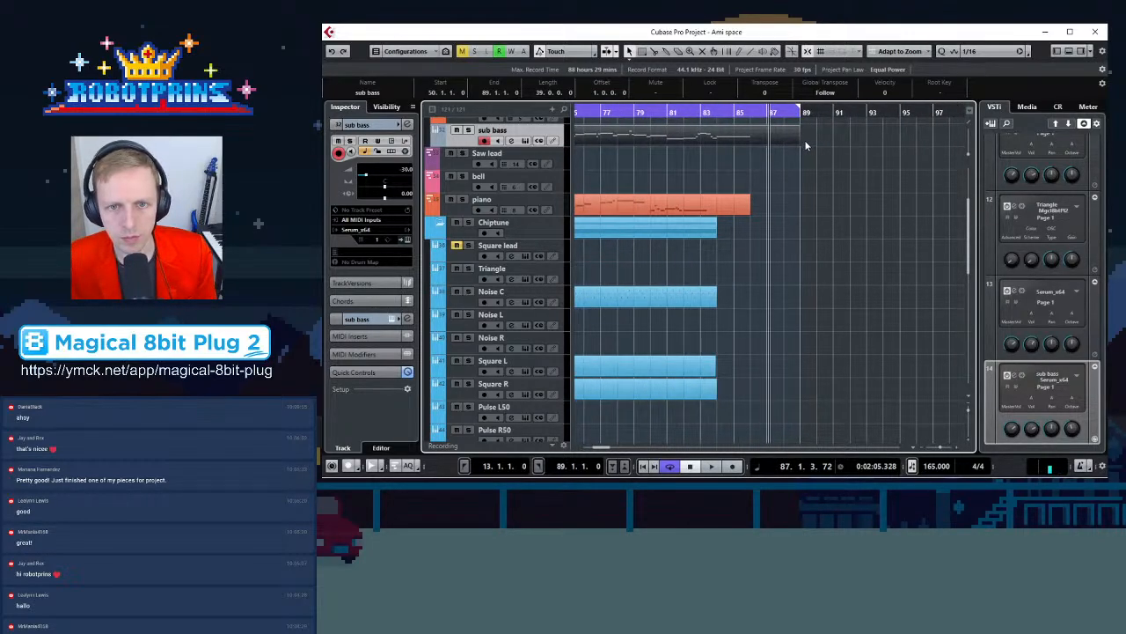
key("g")
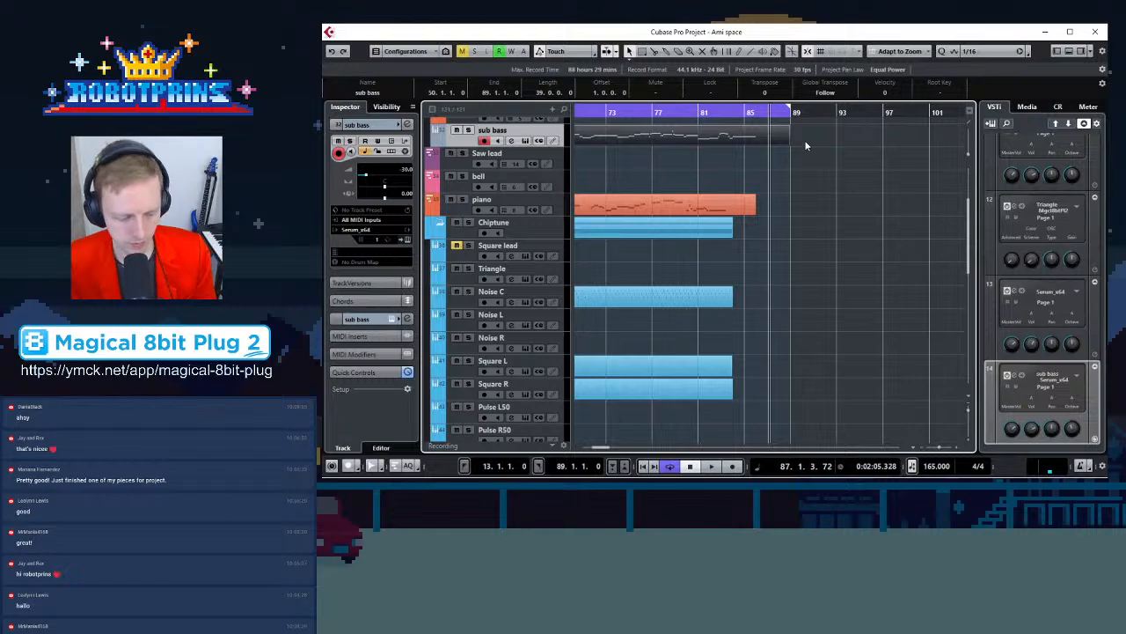
key("g")
key("g")
key("g")
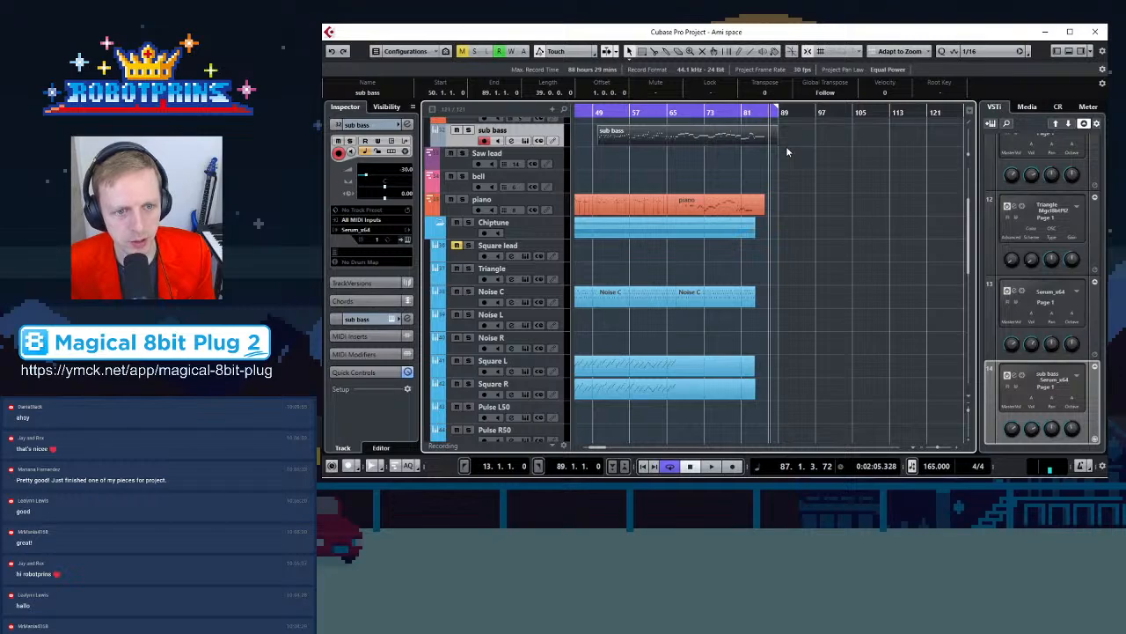
scroll(786, 238, "up", 5)
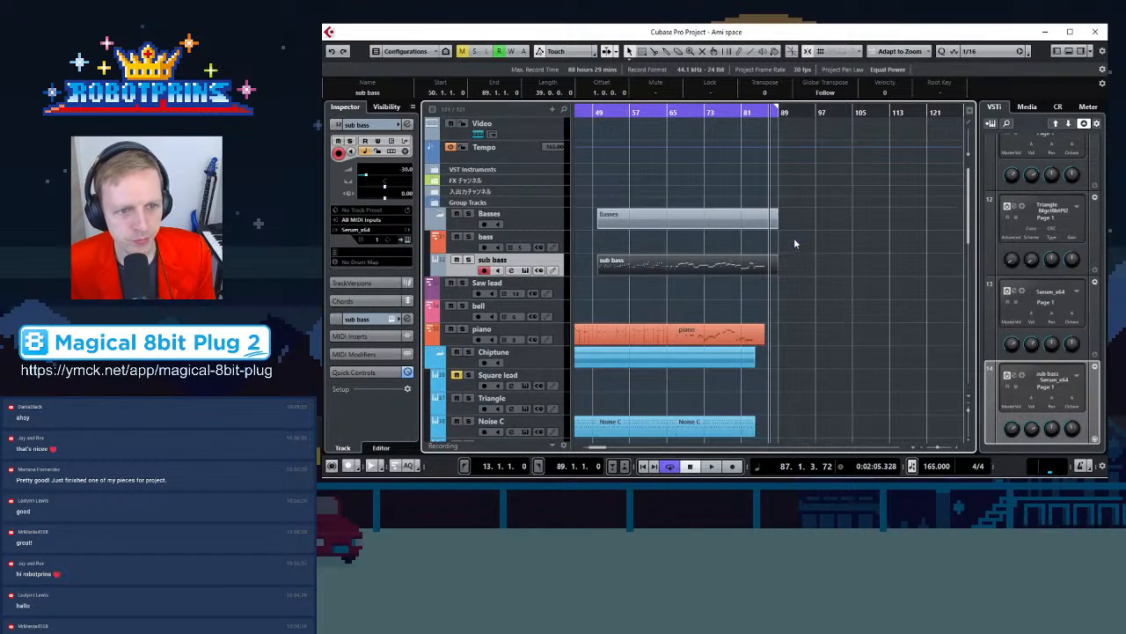
scroll(787, 245, "down", 2)
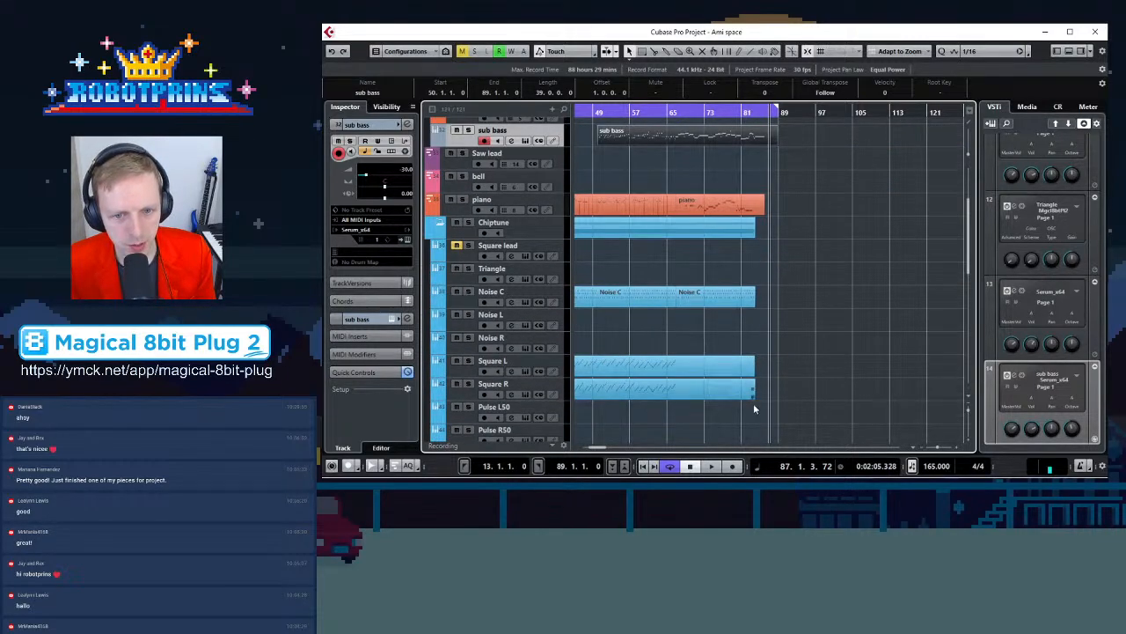
scroll(790, 340, "down", 3)
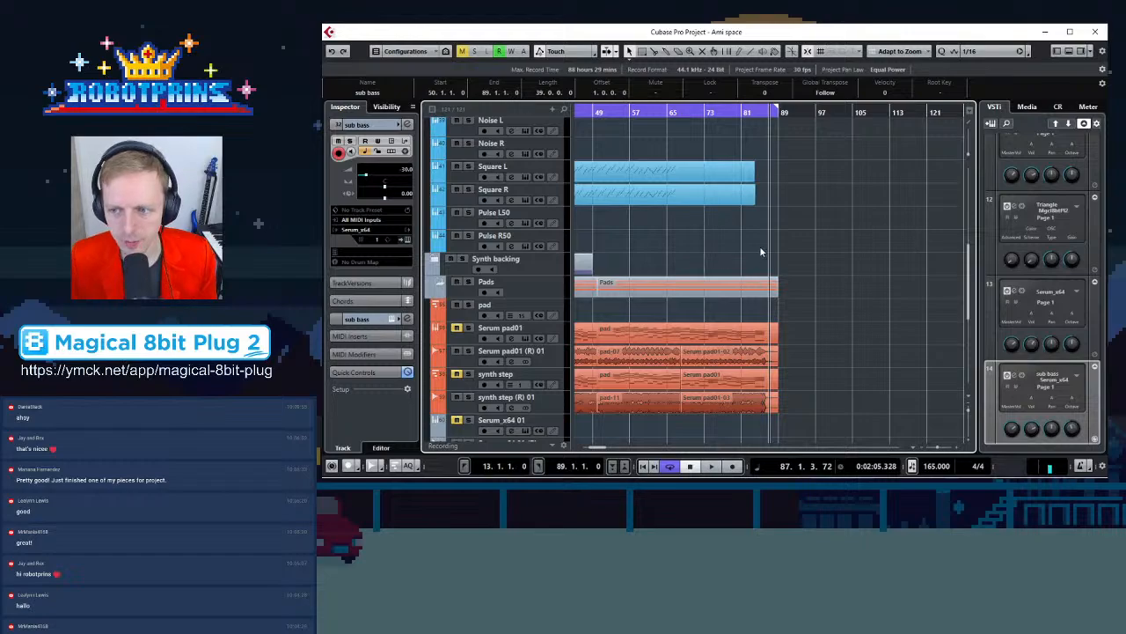
scroll(792, 309, "down", 5)
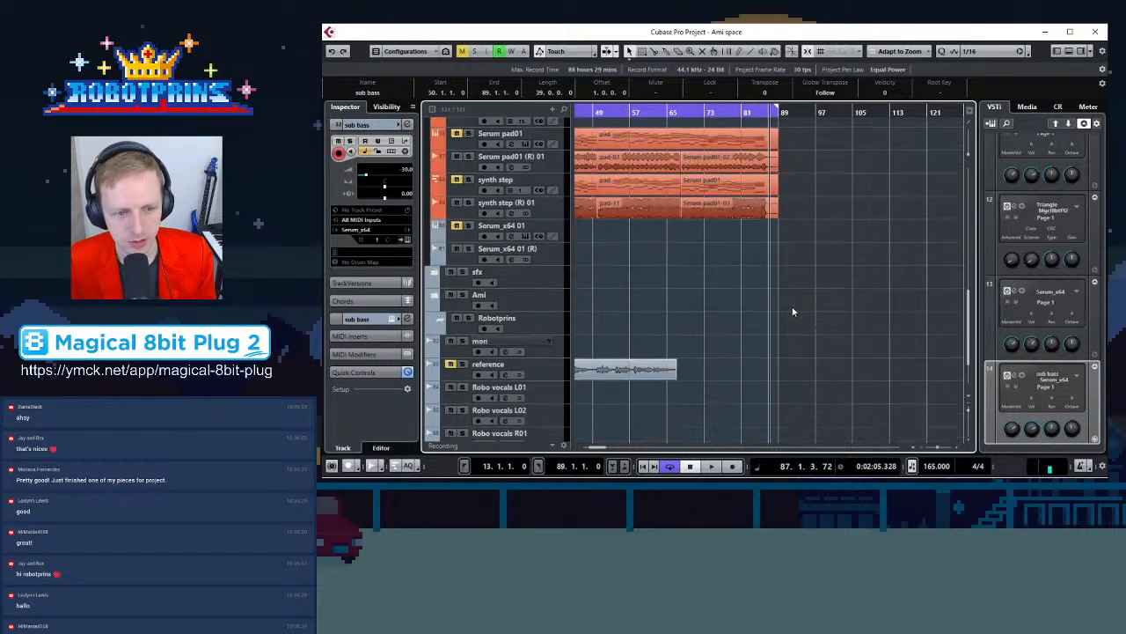
scroll(792, 294, "up", 10)
scroll(795, 294, "up", 3)
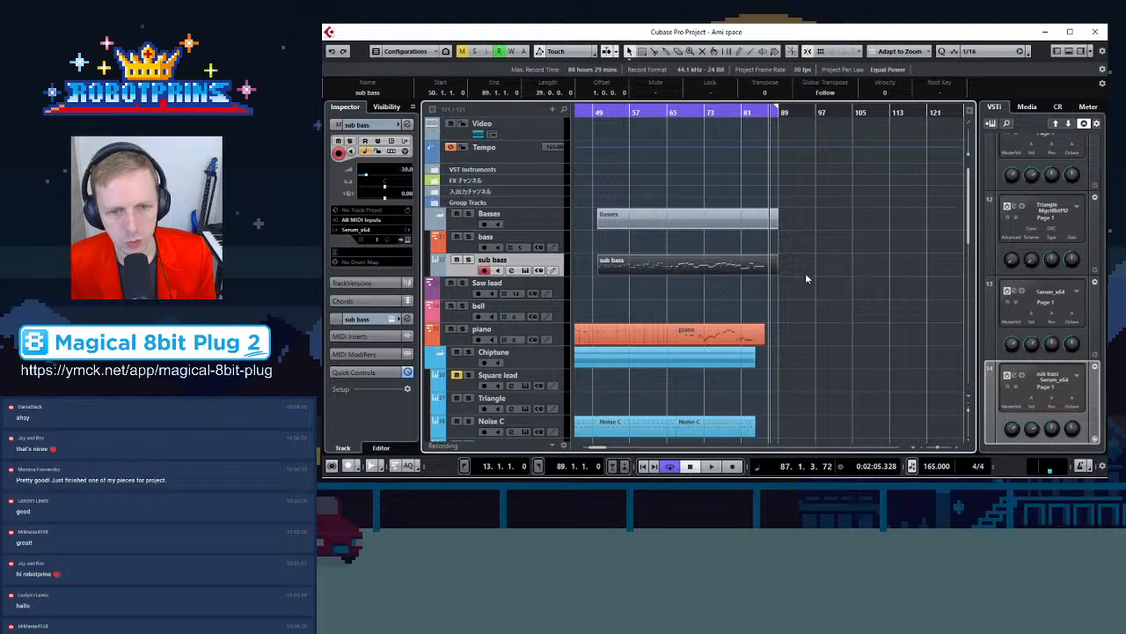
key("g")
key("g")
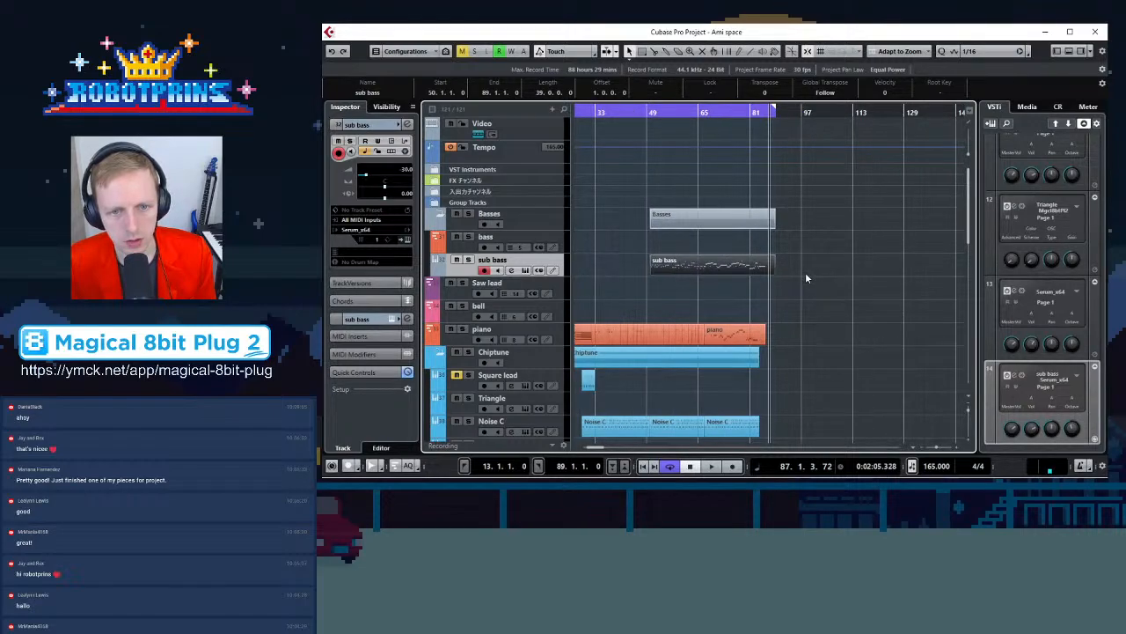
key("g")
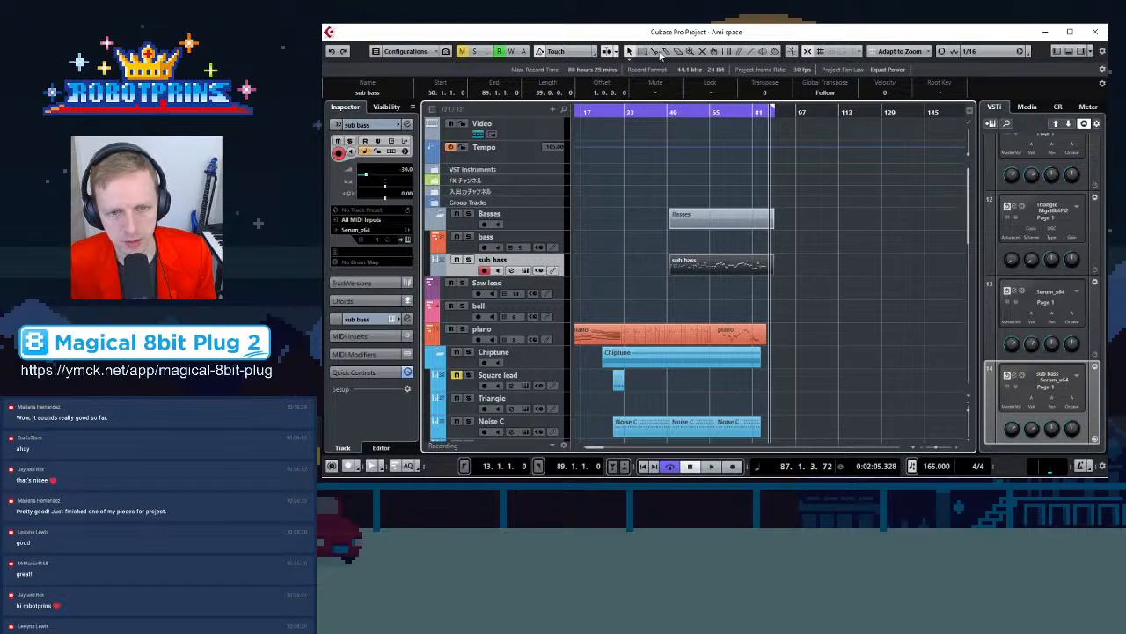
Move the playhead to bar 50 and zoom around the timeline to inspect that section
left_click(671, 113)
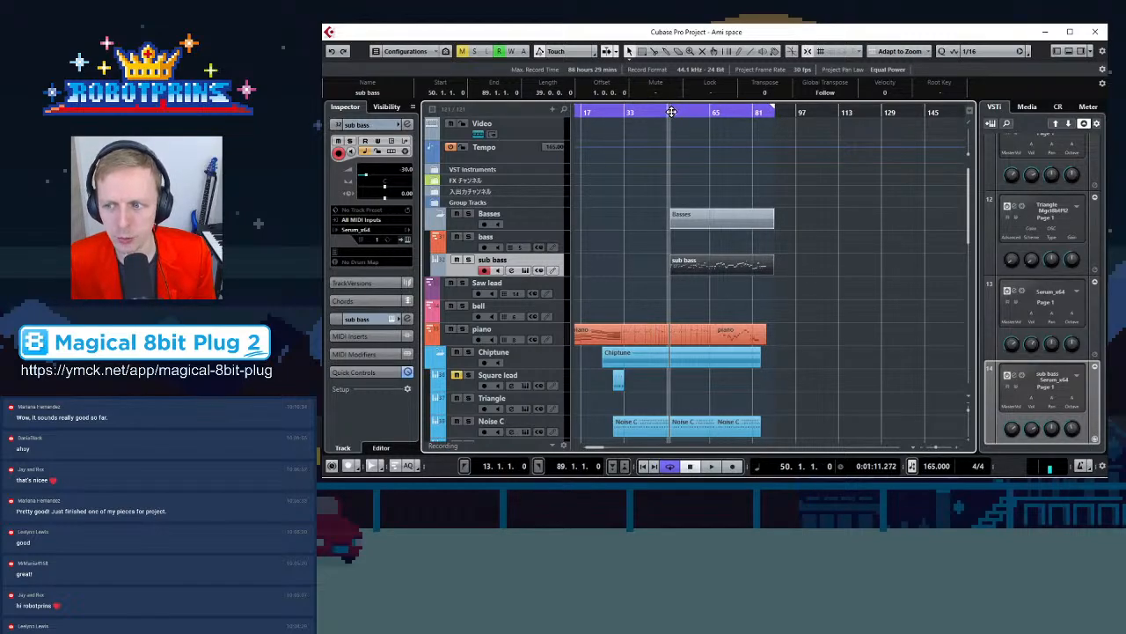
key("g")
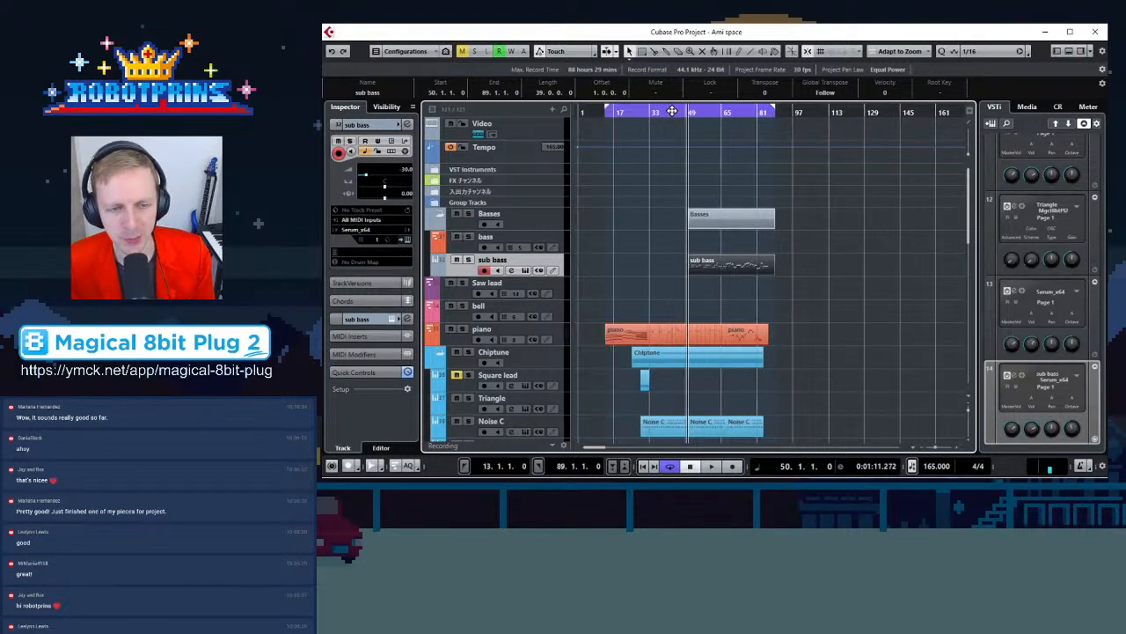
key("h")
key("h")
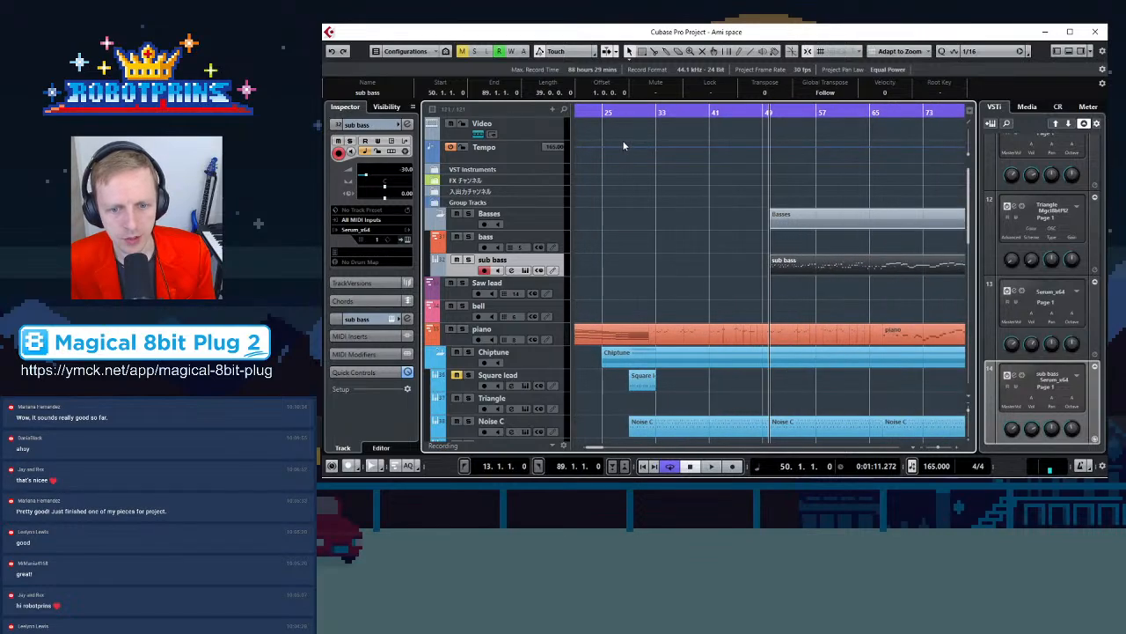
scroll(631, 146, "down", 3)
key("g")
key("g")
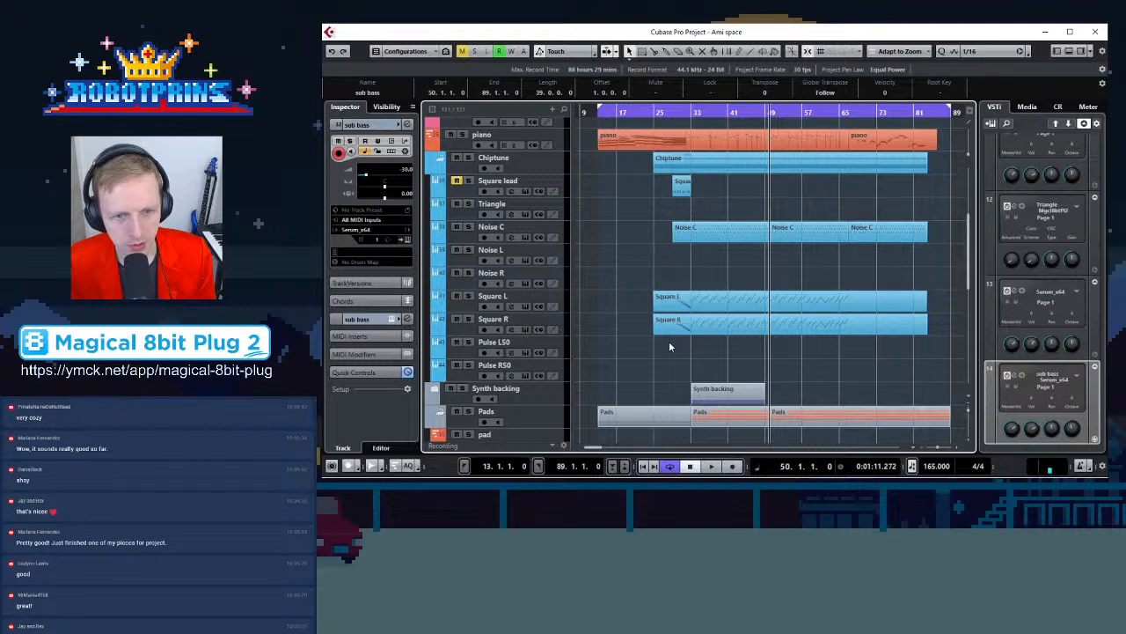
Extend the Square L and Square R parts so they start at bar 13, and solo the Square L track
left_click_drag(639, 308, 599, 326)
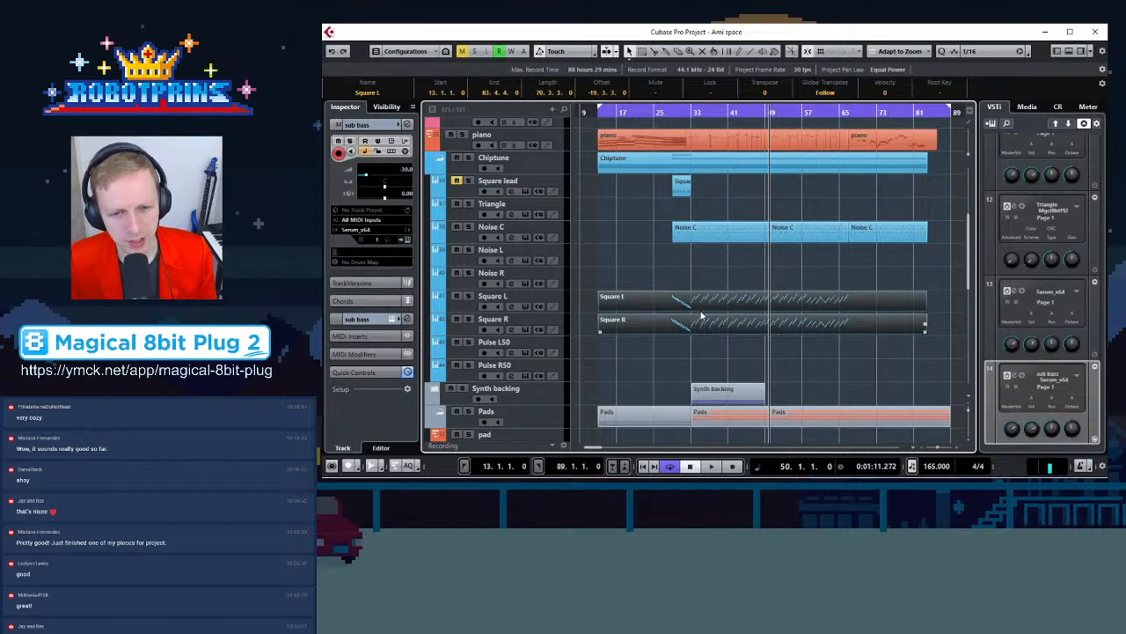
left_click(469, 296)
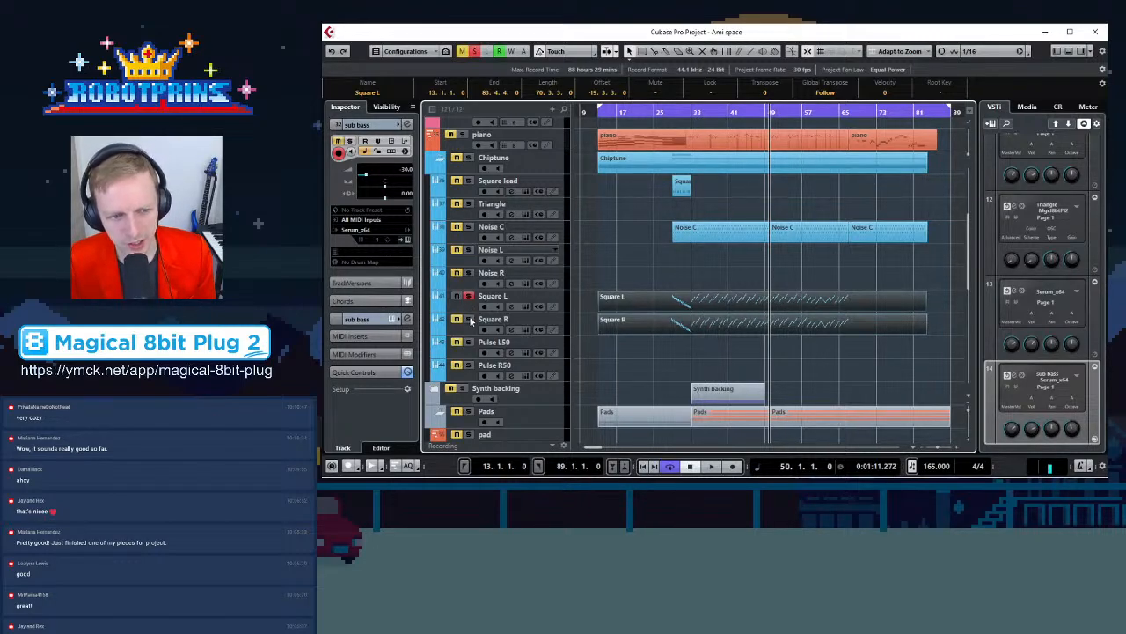
Play the soloed Square L track from bar 33 to listen to it
left_click(695, 112)
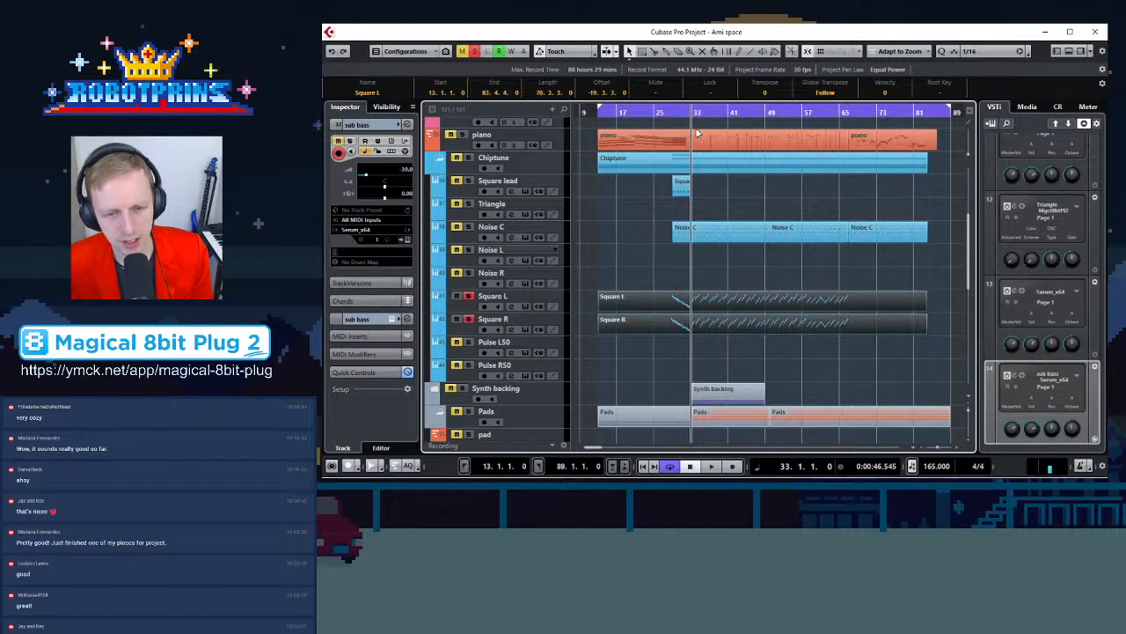
key("space")
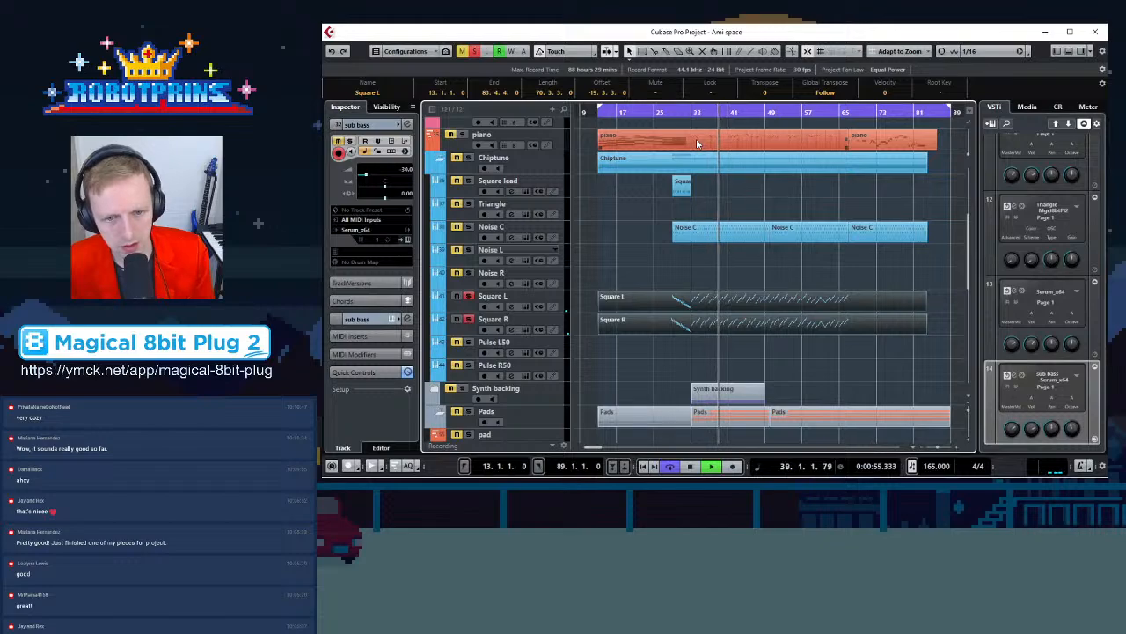
key("space")
key("h")
key("h")
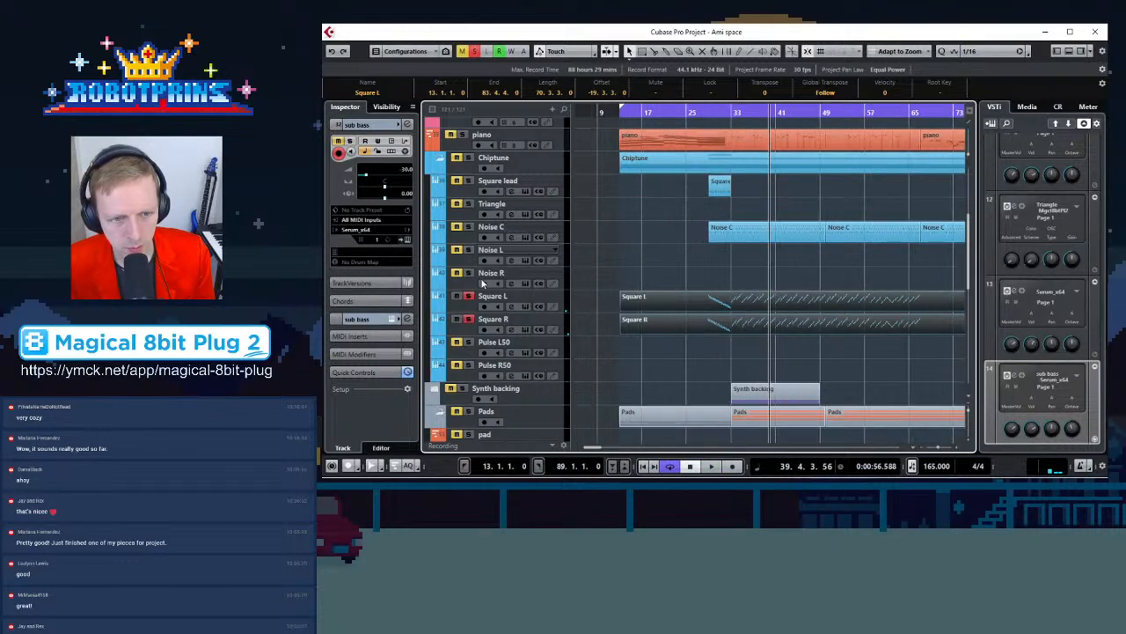
Solo the Square R track as well and play both square tracks from bar 33
left_click(467, 321)
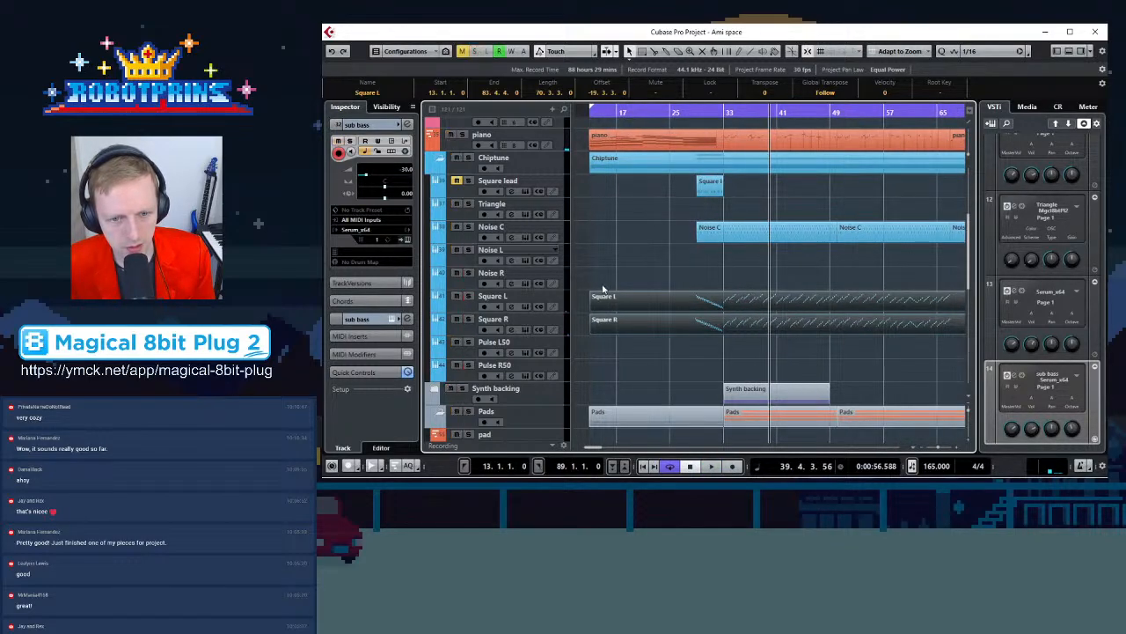
key("g")
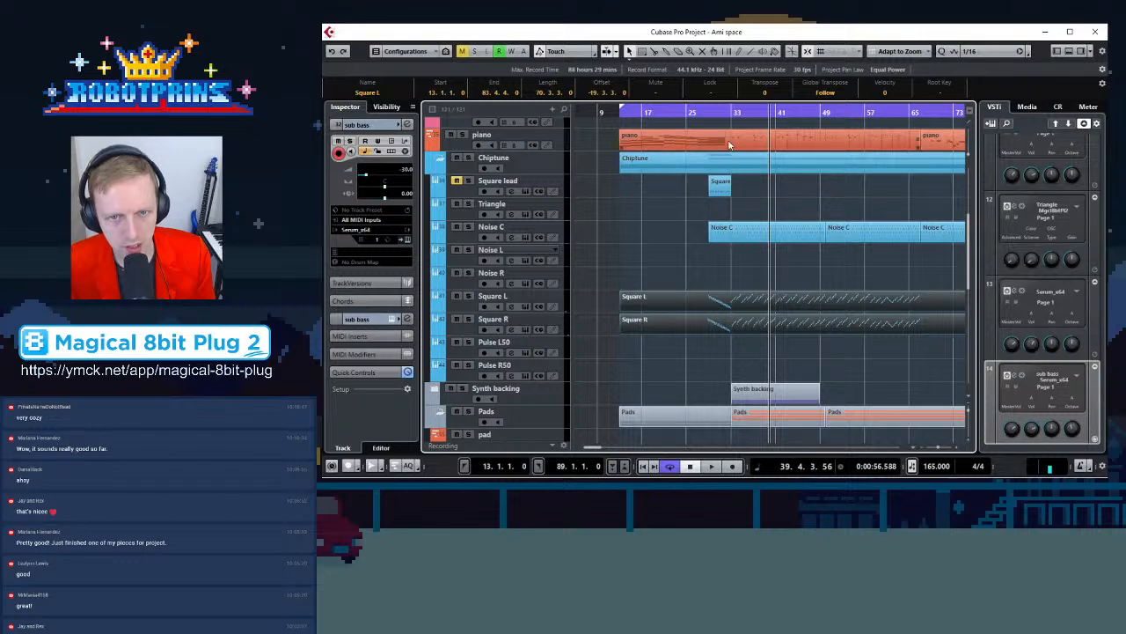
left_click(731, 112)
key("space")
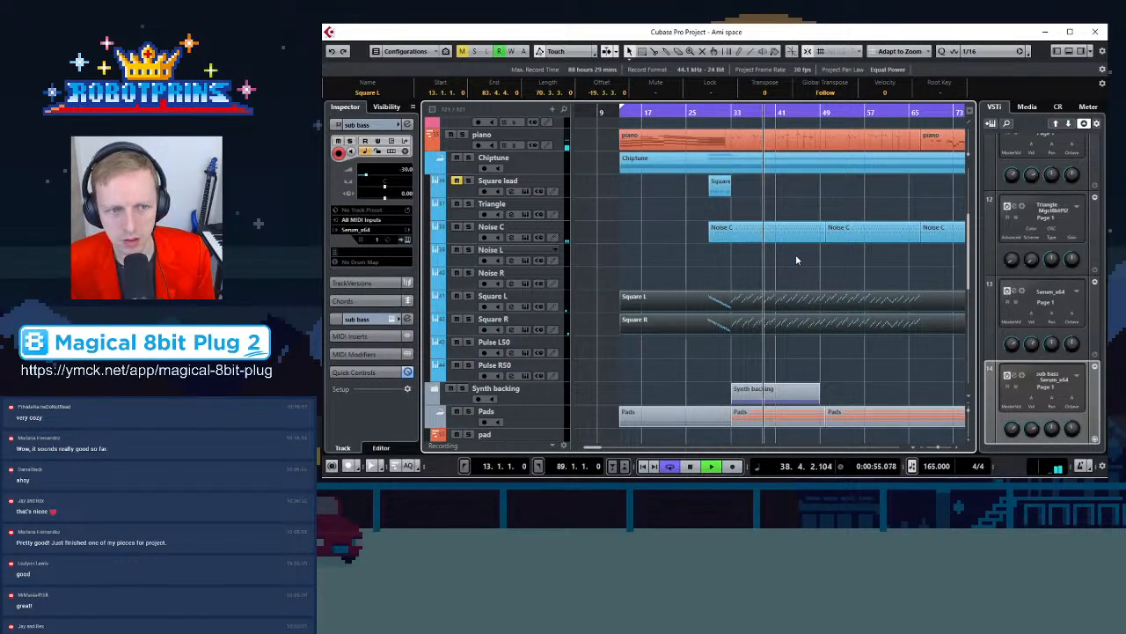
key("space")
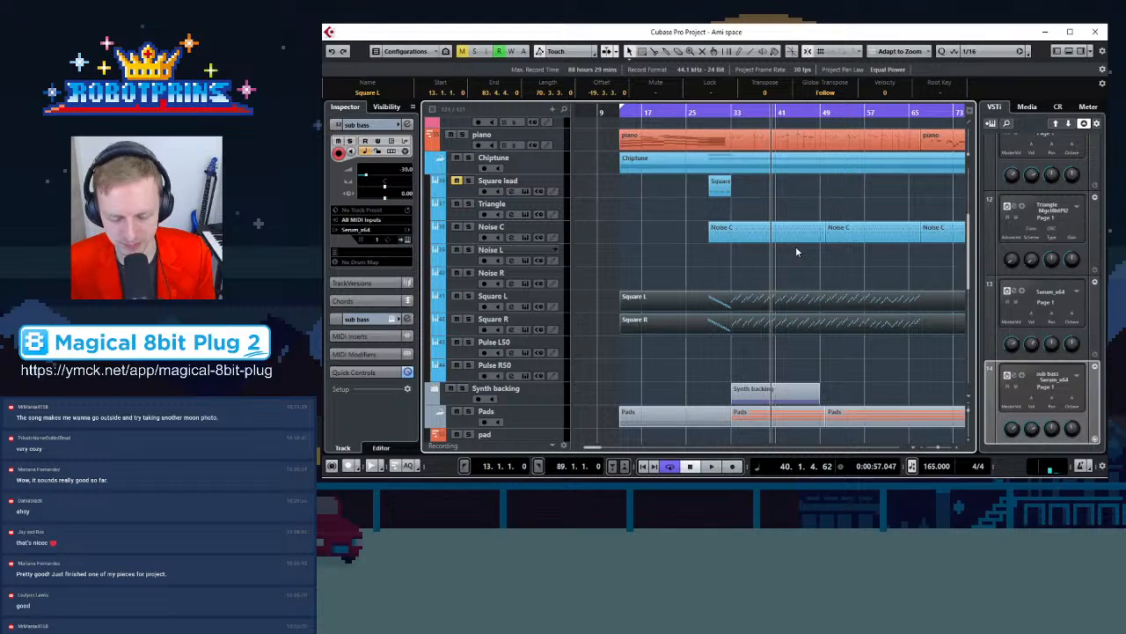
Play the extended square parts from bar 13 to listen to their new opening
scroll(797, 248, "down", 3)
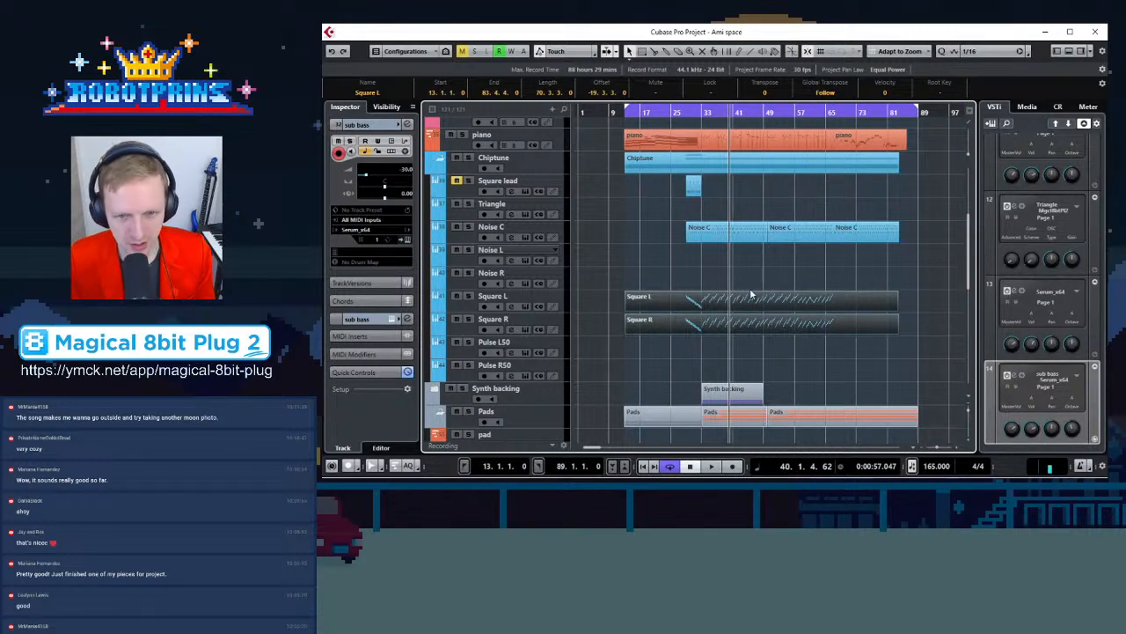
scroll(751, 278, "down", 1)
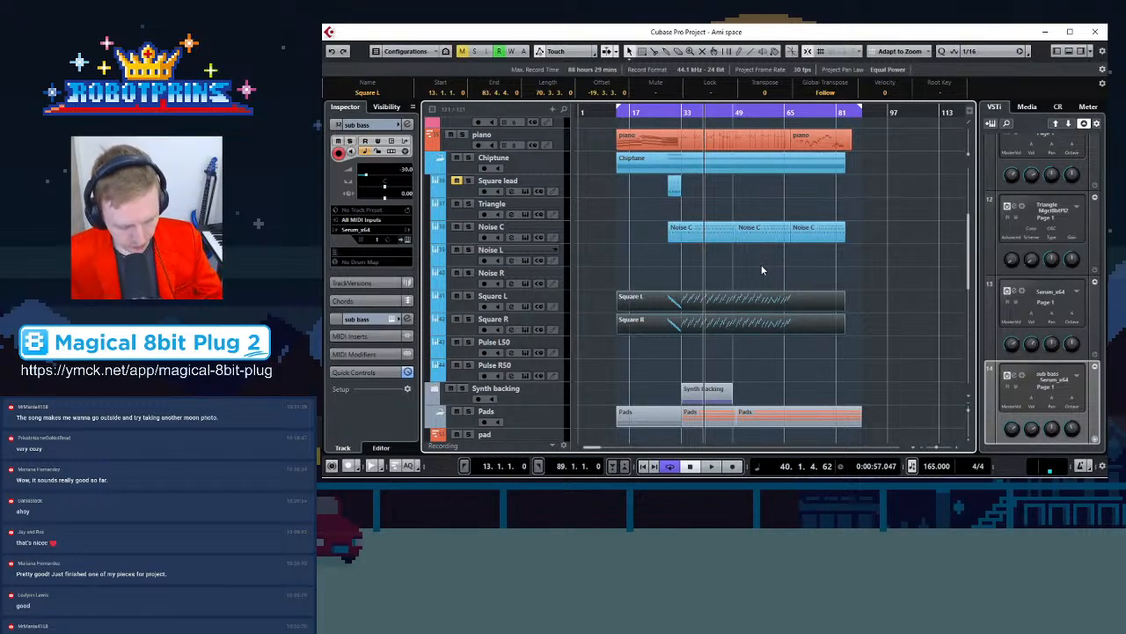
key("KP_1")
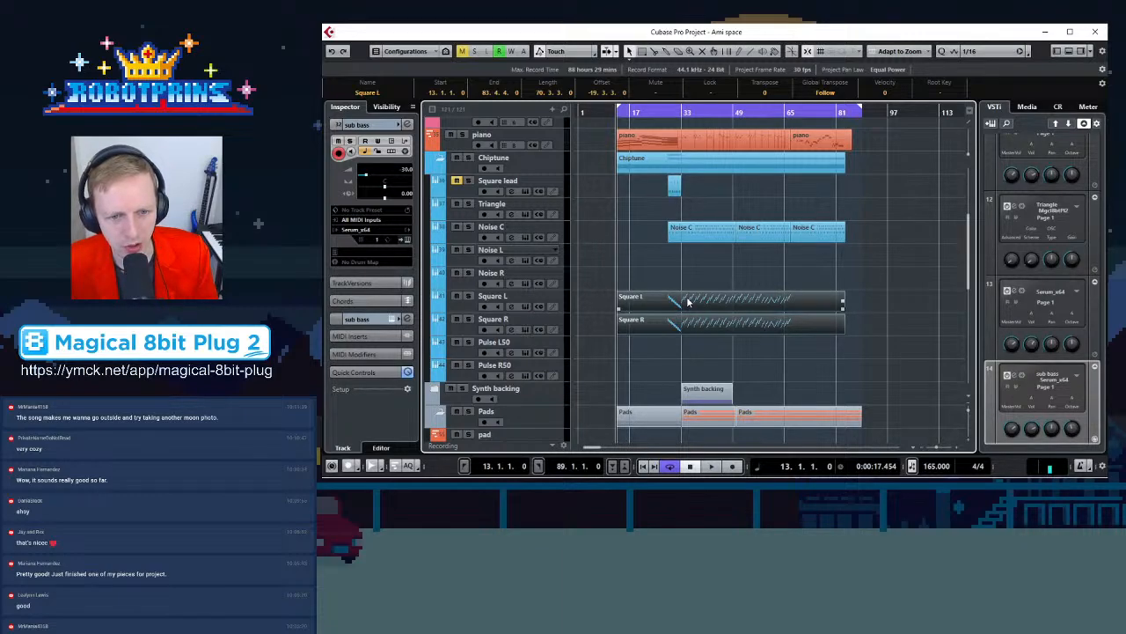
key("space")
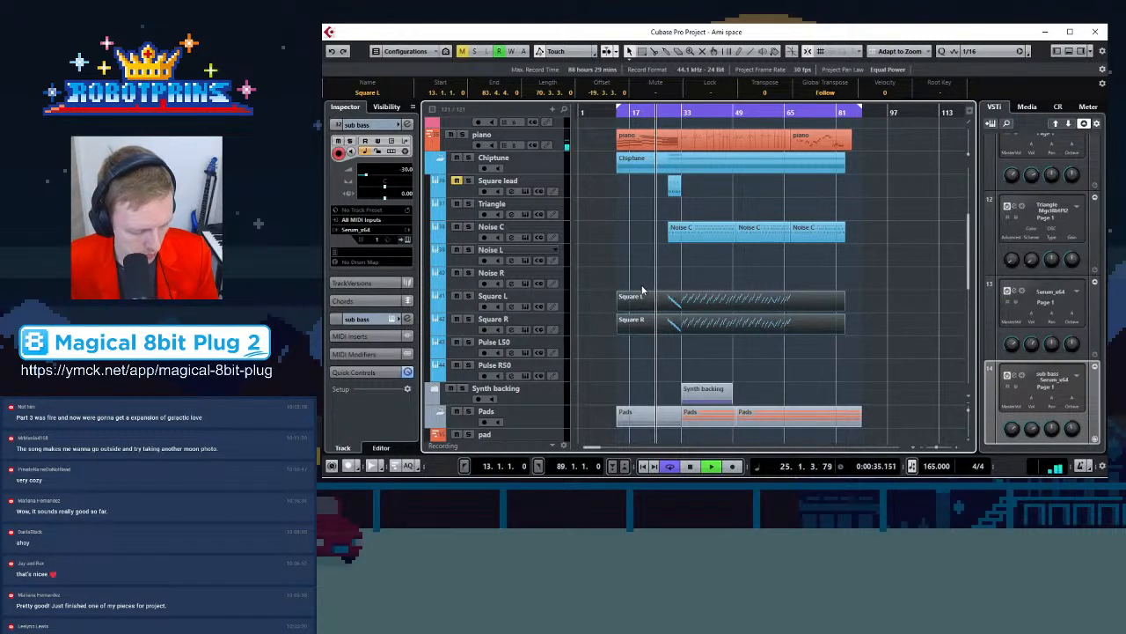
left_click(646, 299)
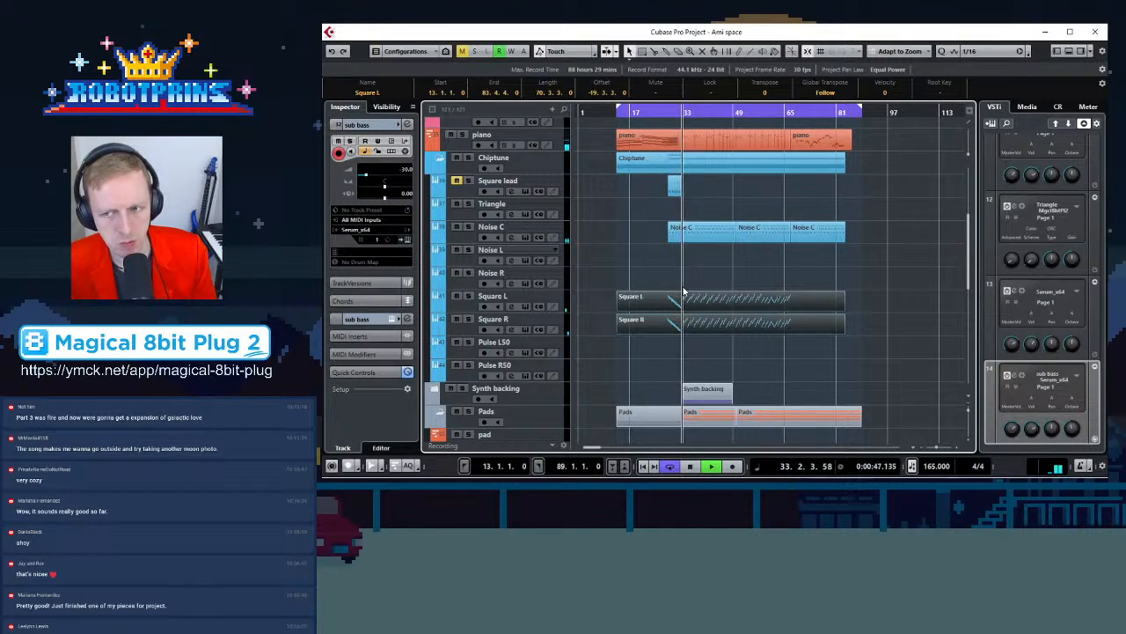
key("space")
Open the Square L part in the Key Editor and play its opening from bar 13
scroll(593, 315, "up", 1)
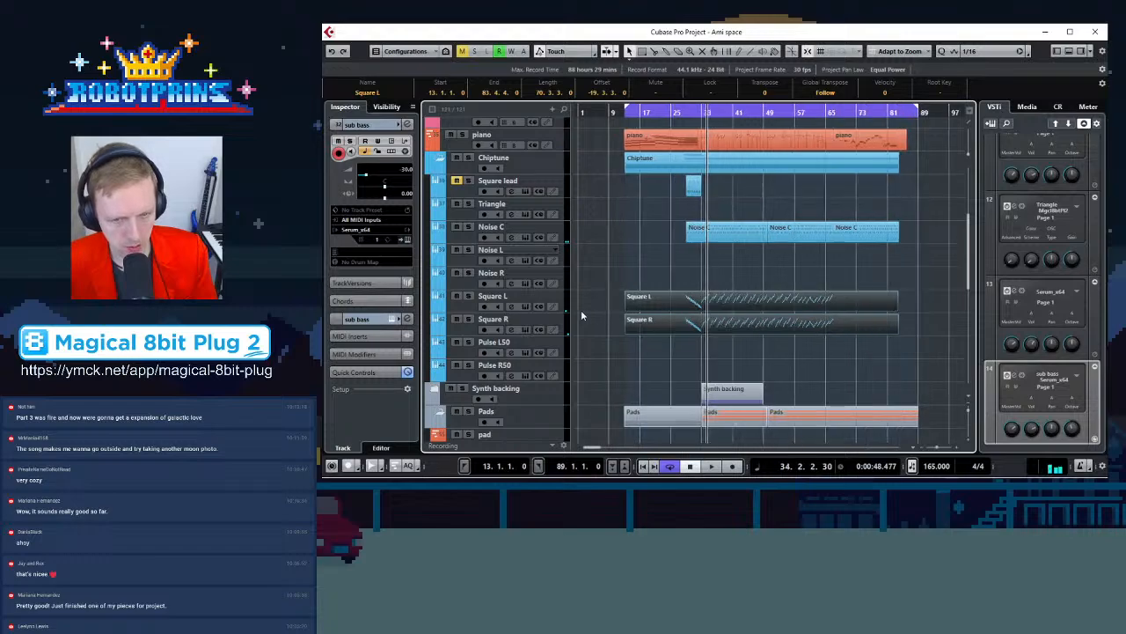
scroll(593, 315, "up", 3)
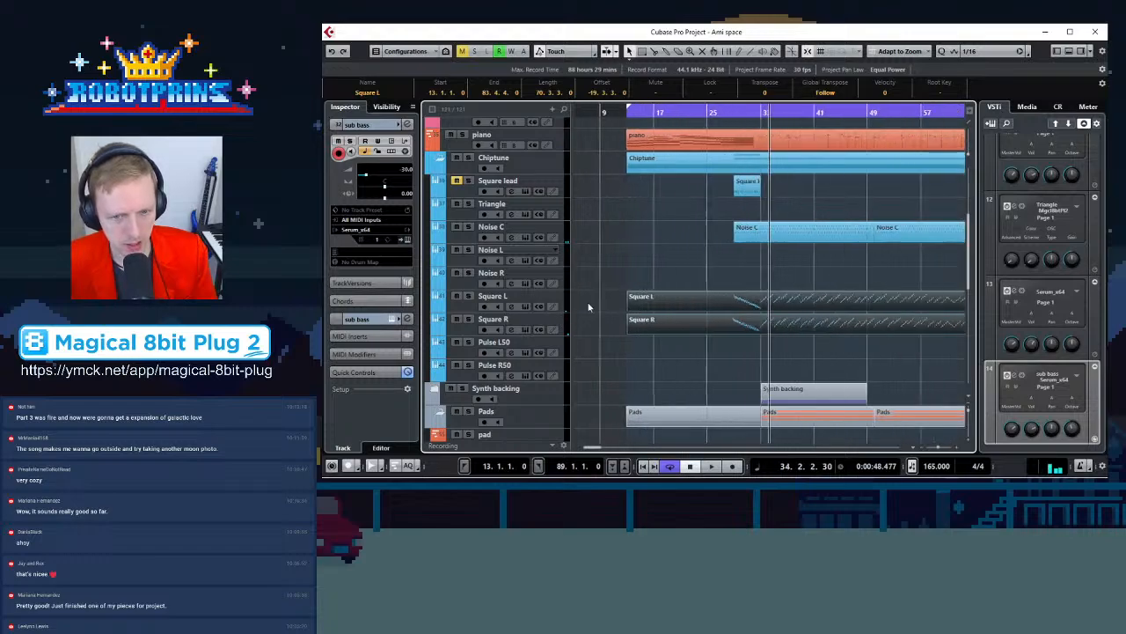
double_click(662, 301)
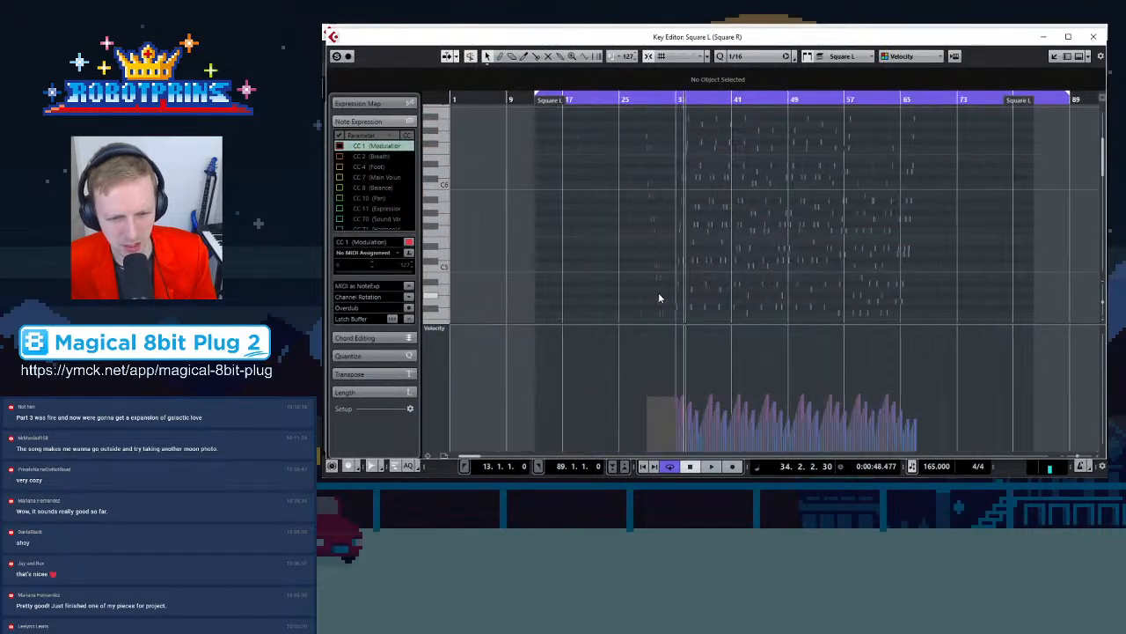
scroll(660, 297, "up", 5)
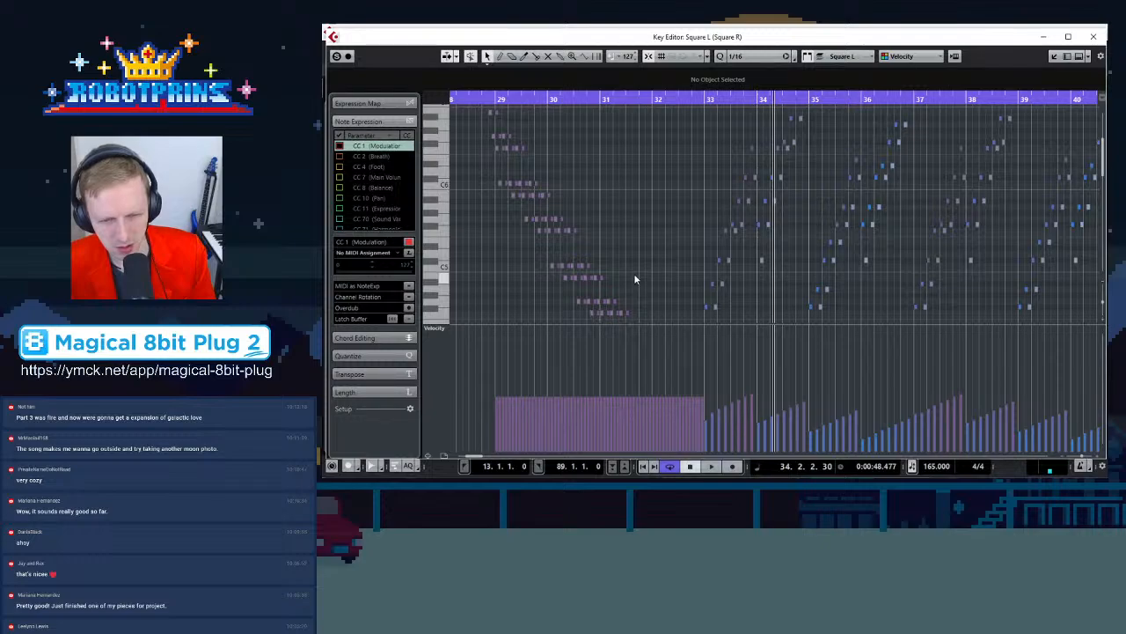
scroll(547, 169, "up", 3)
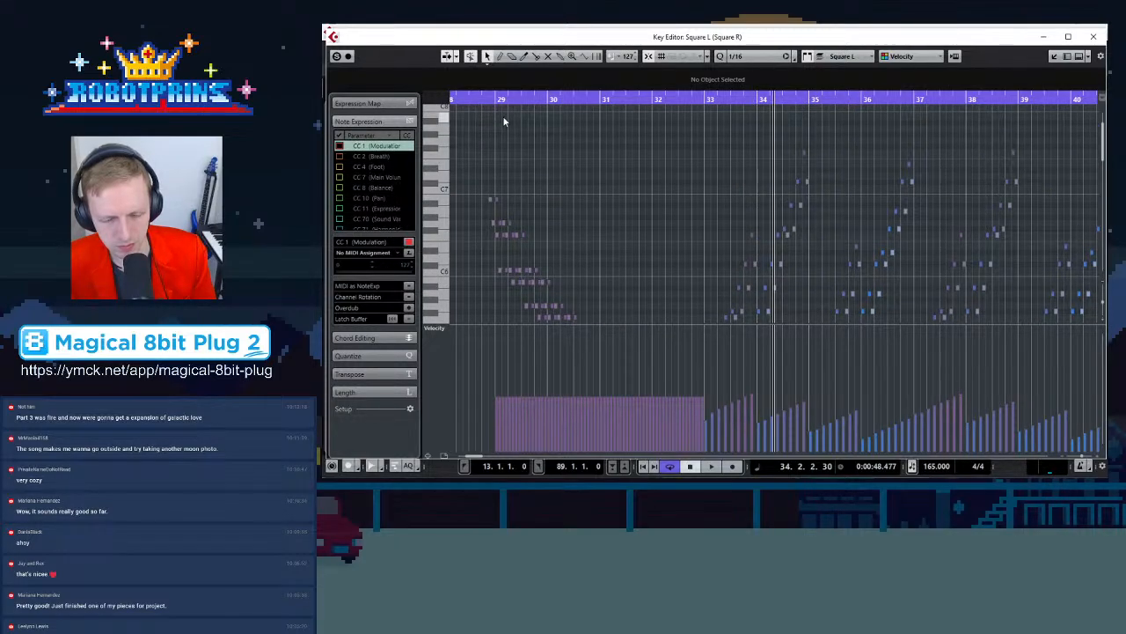
key("KP_1")
key("space")
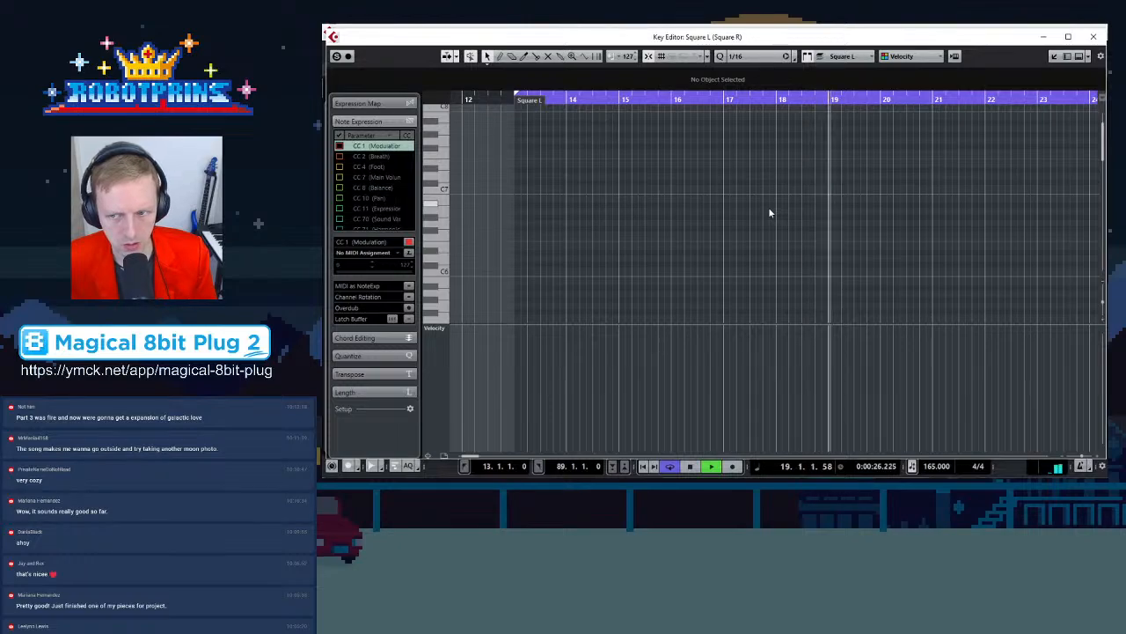
key("space")
Copy the first note at bar 29 and paste it at the start of bar 13
key("g")
key("g")
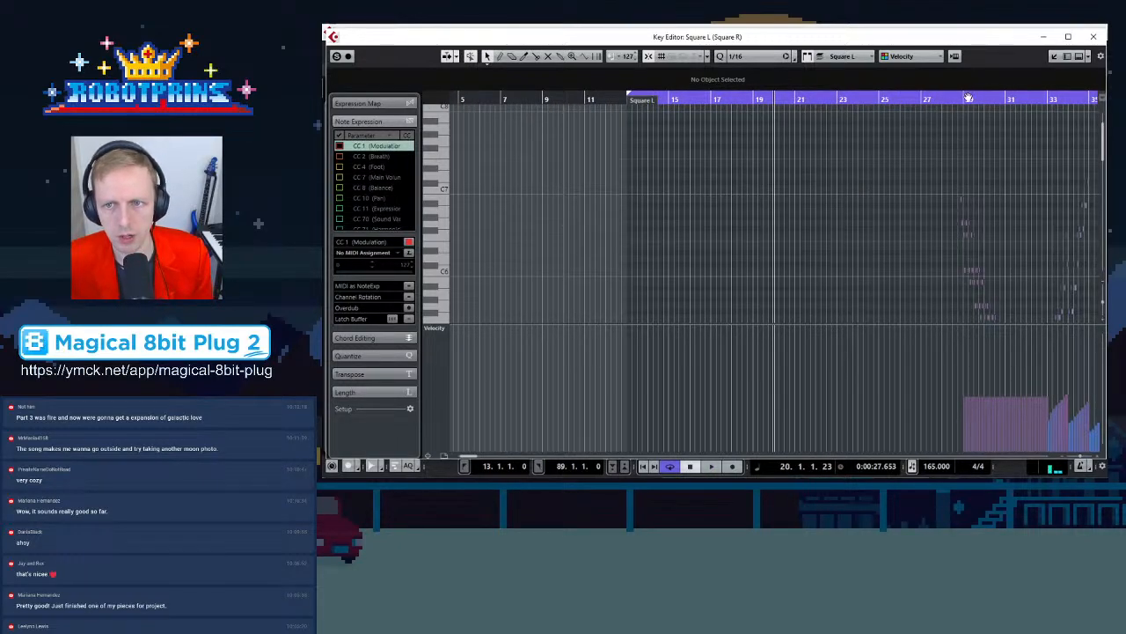
left_click_drag(968, 98, 939, 143)
key("h")
key("h")
key("h")
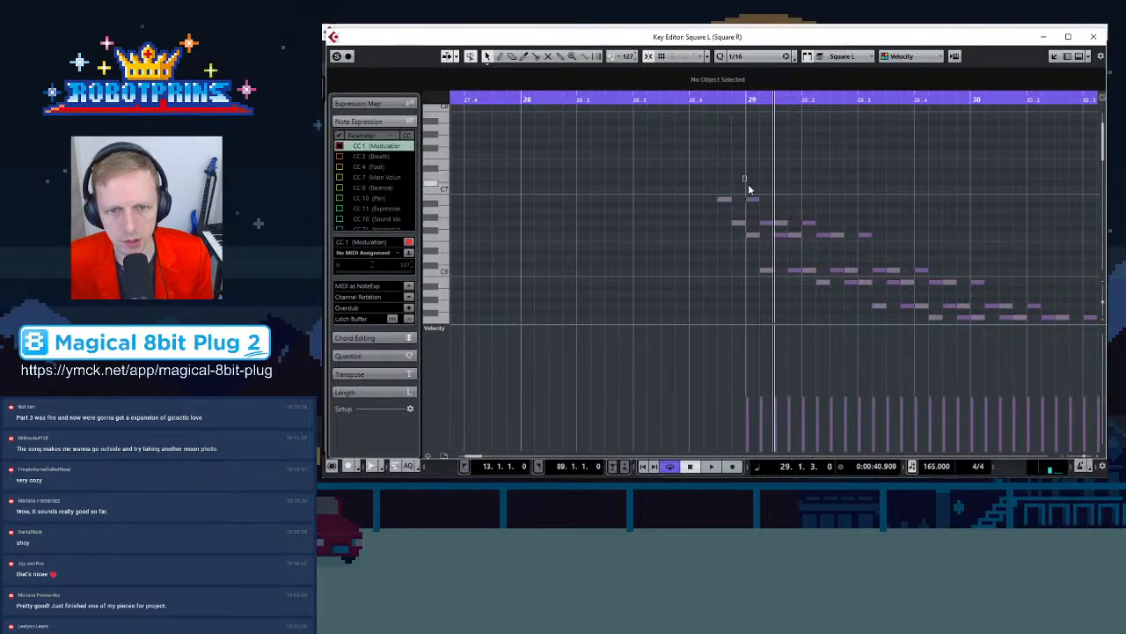
left_click_drag(764, 201, 770, 195)
key("g")
key("g")
key("g")
key("g")
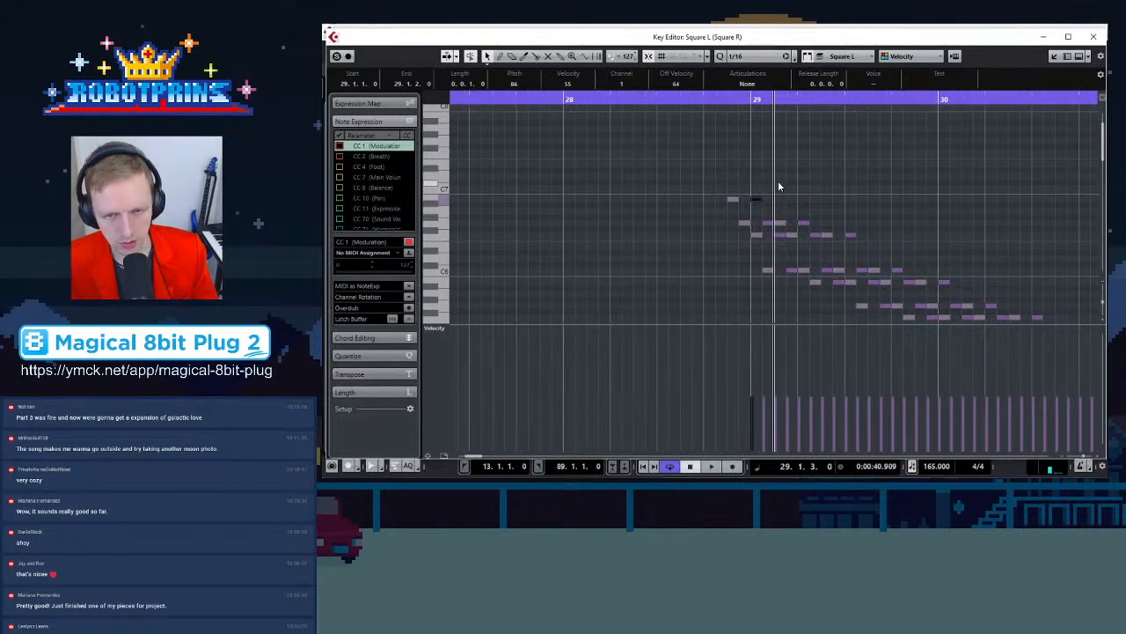
left_click(483, 100)
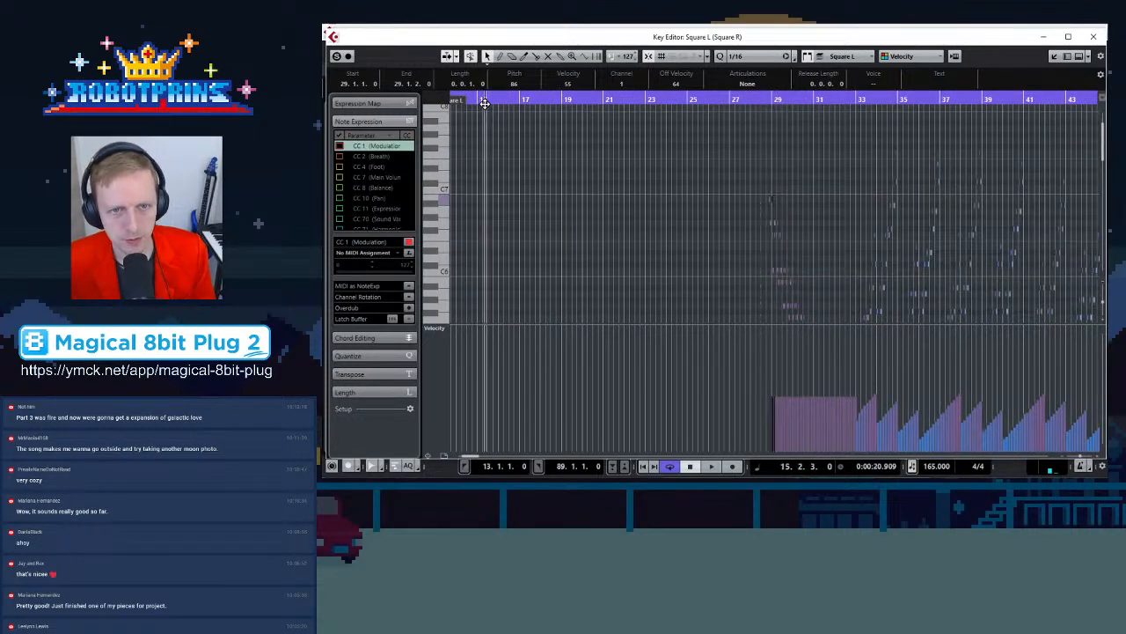
key("h")
key("h")
key("KP_1")
key("ctrl+v")
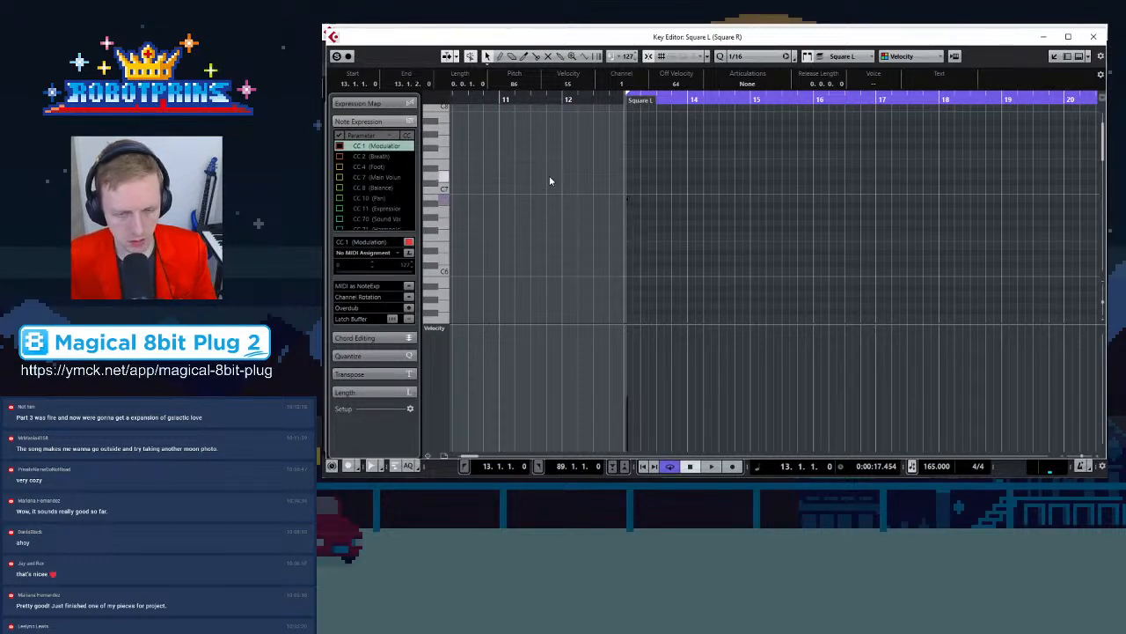
Play the pasted note at bar 13 and close the Key Editor
key("h")
key("h")
key("h")
key("h")
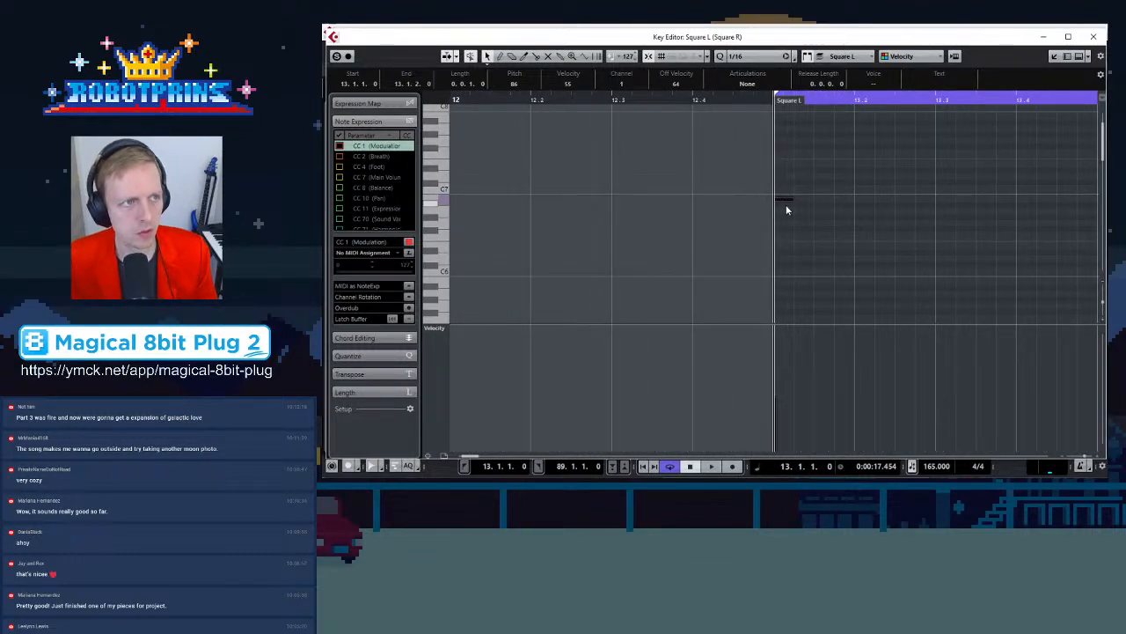
key("space")
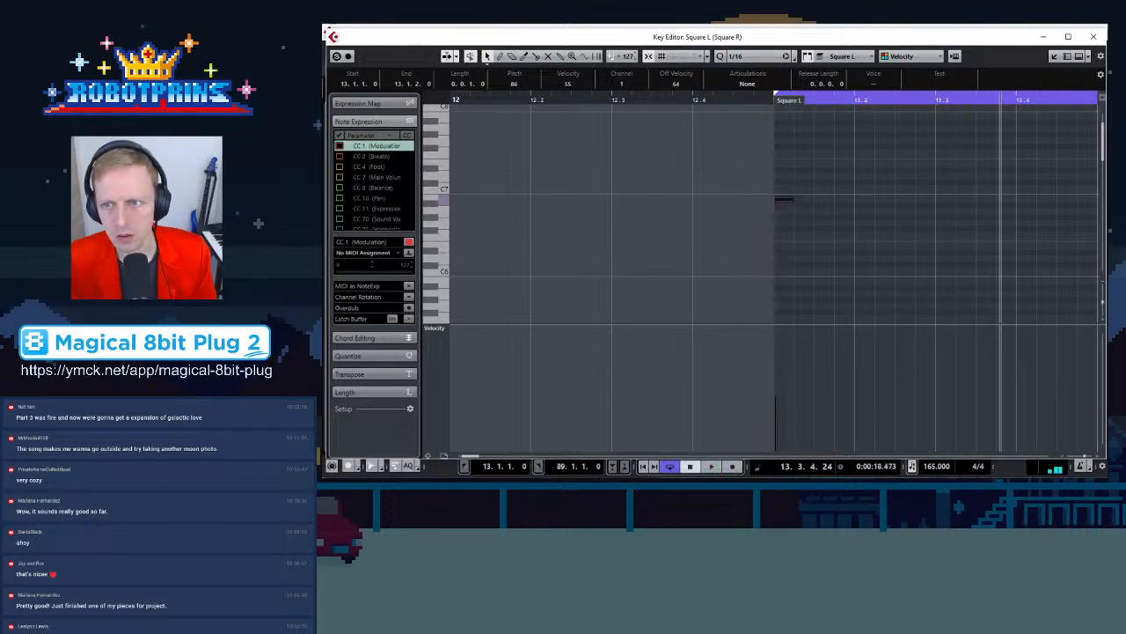
left_click(1093, 36)
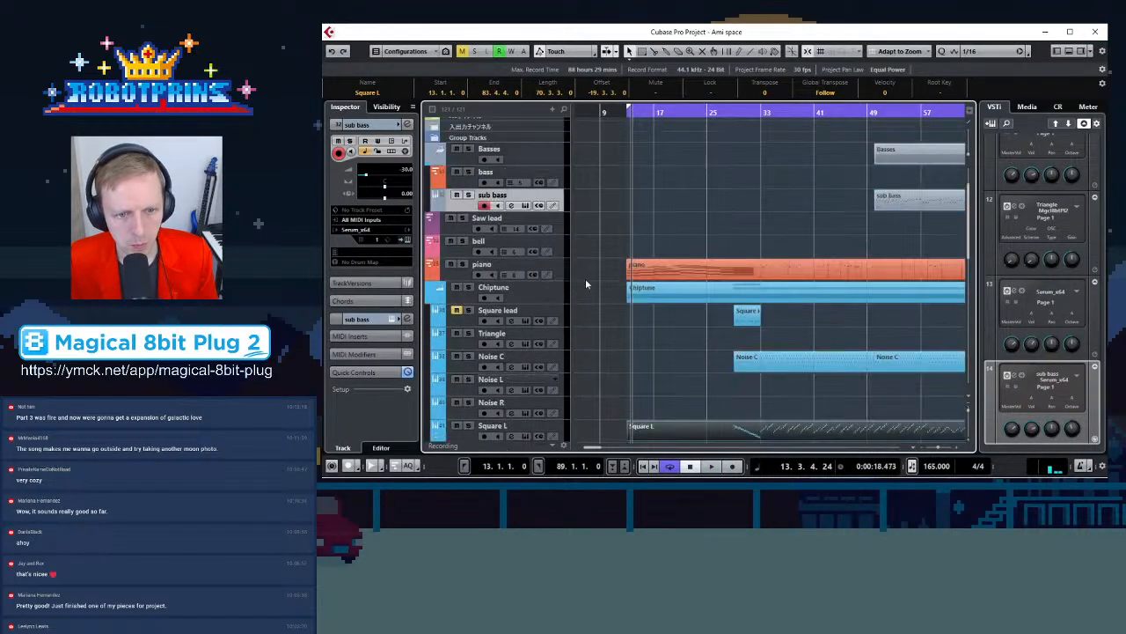
Solo the piano track and open its first part in the Key Editor
left_click(463, 265)
scroll(482, 283, "down", 3)
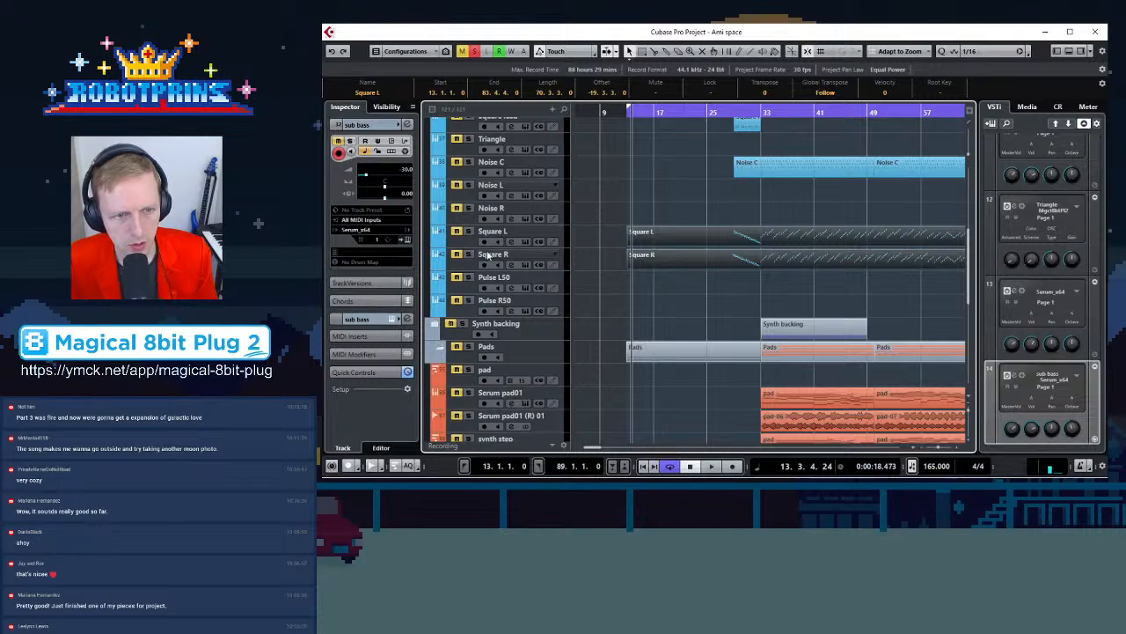
scroll(764, 231, "up", 3)
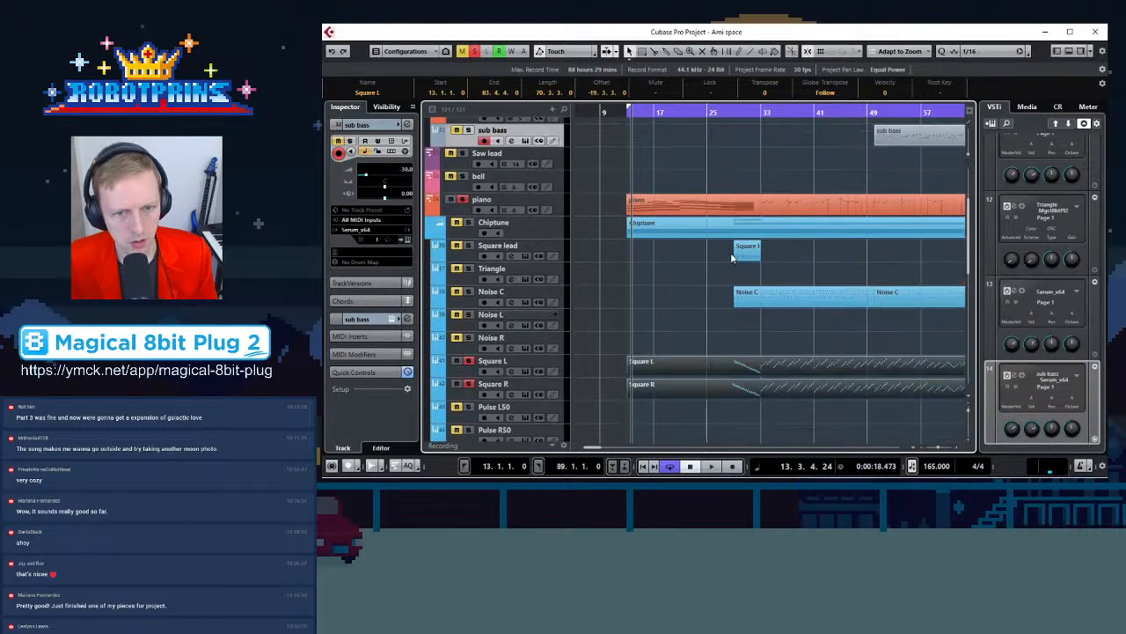
left_click(660, 202)
double_click(644, 206)
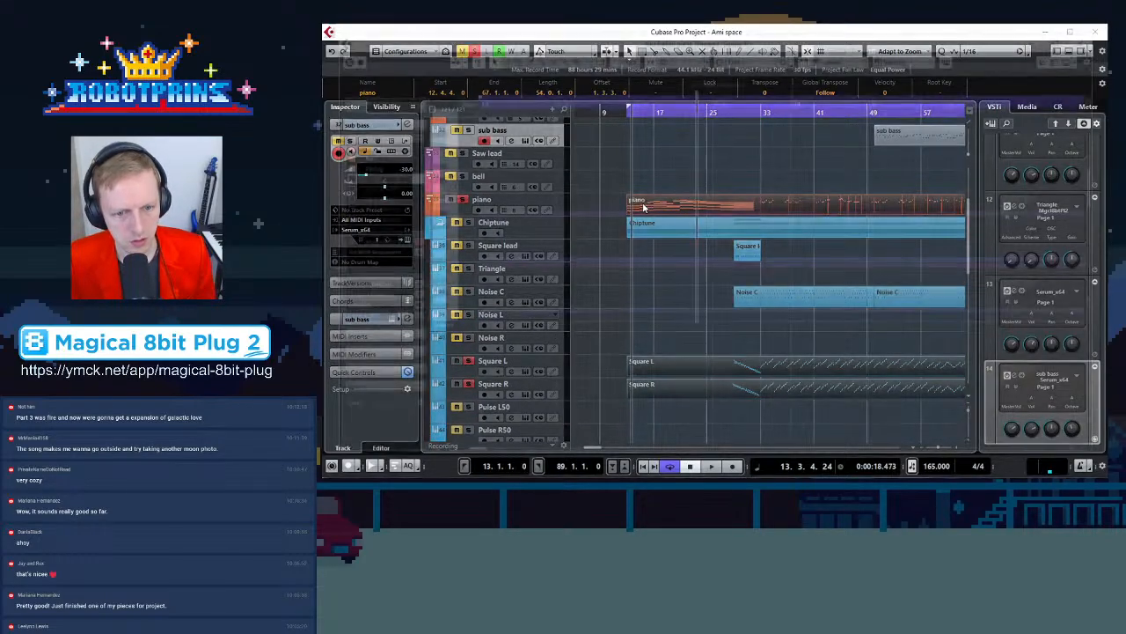
Inspect the long piano notes at bar 13 by selecting them one at a time
scroll(658, 273, "down", 4)
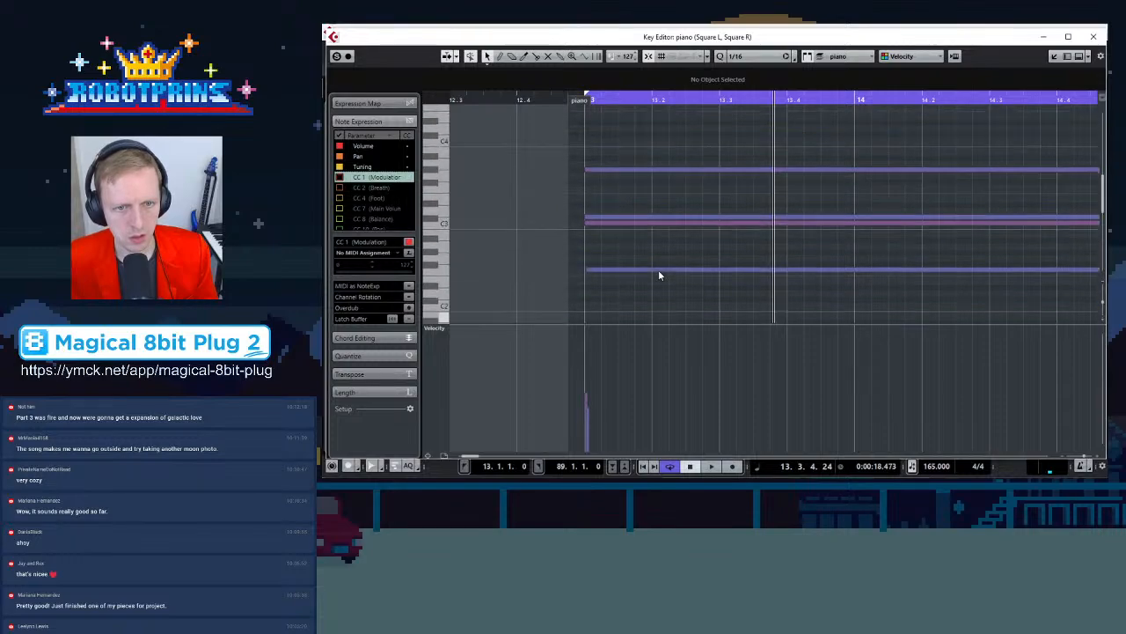
scroll(667, 281, "up", 10)
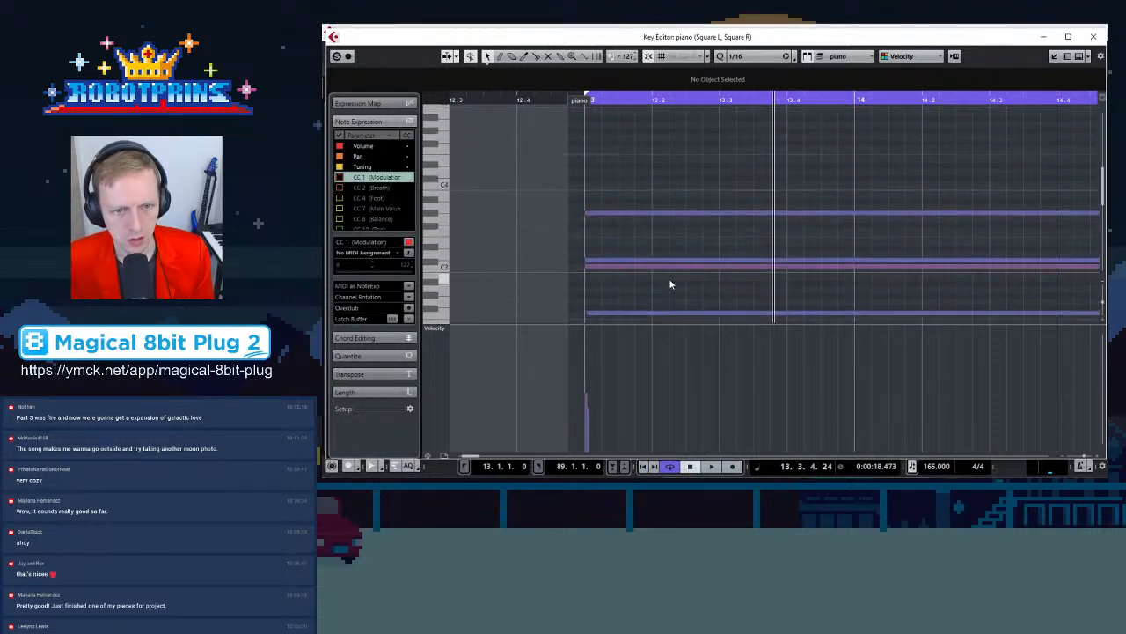
left_click(626, 213)
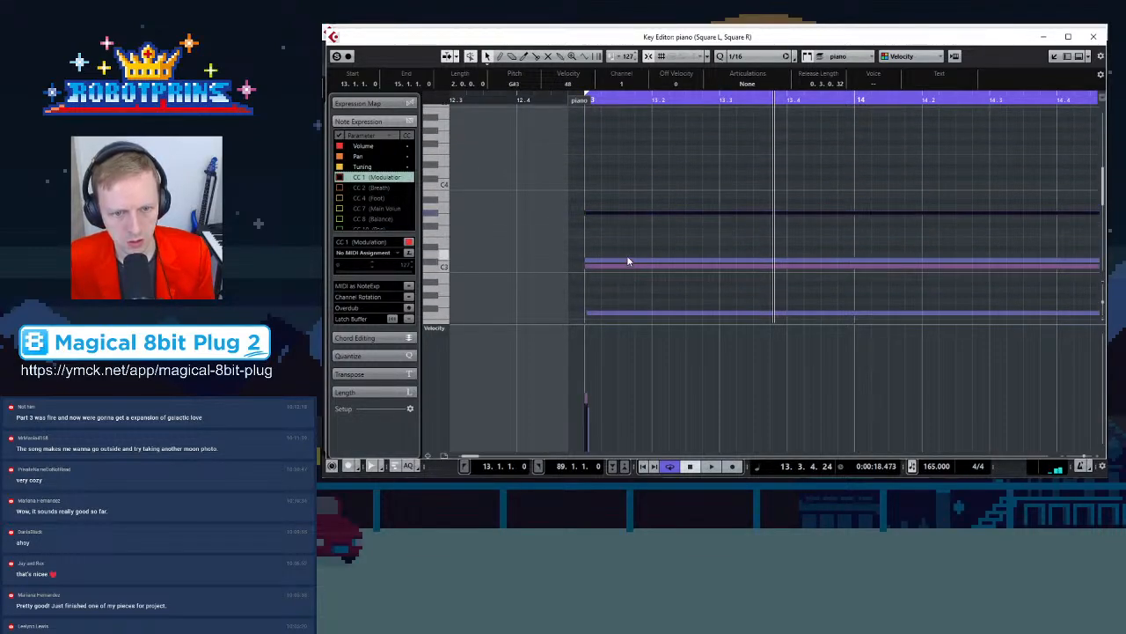
left_click(627, 261)
scroll(630, 278, "down", 2)
left_click(640, 270)
scroll(647, 288, "down", 5)
left_click(632, 217)
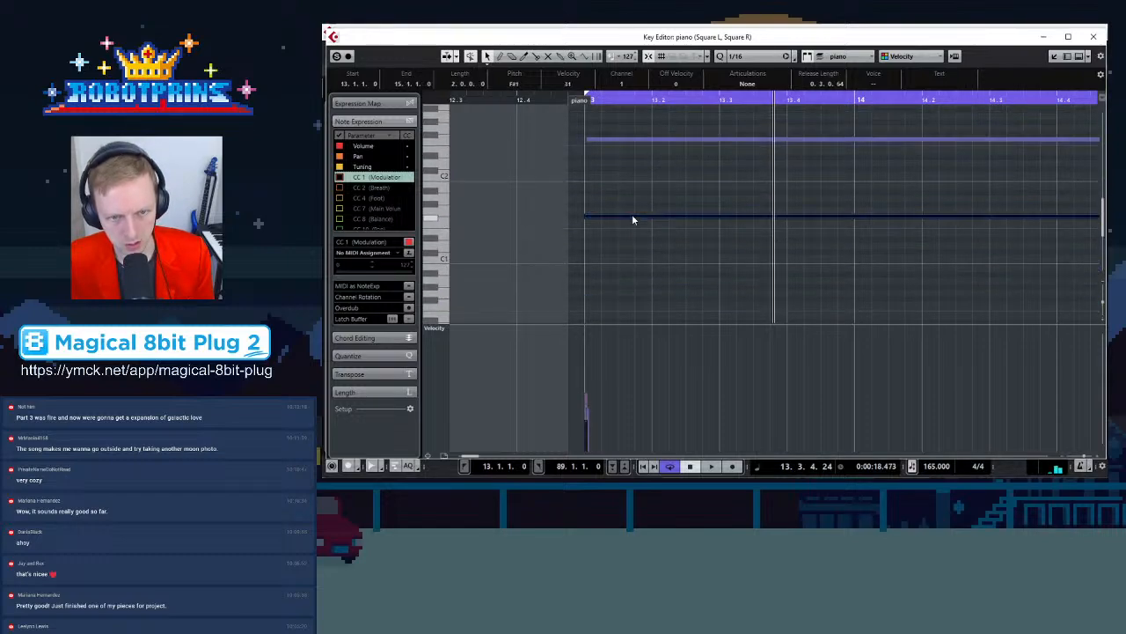
Browse the piano, Square L and Square R parts around bar 13 in the Key Editor
scroll(635, 218, "up", 5)
scroll(644, 212, "down", 5)
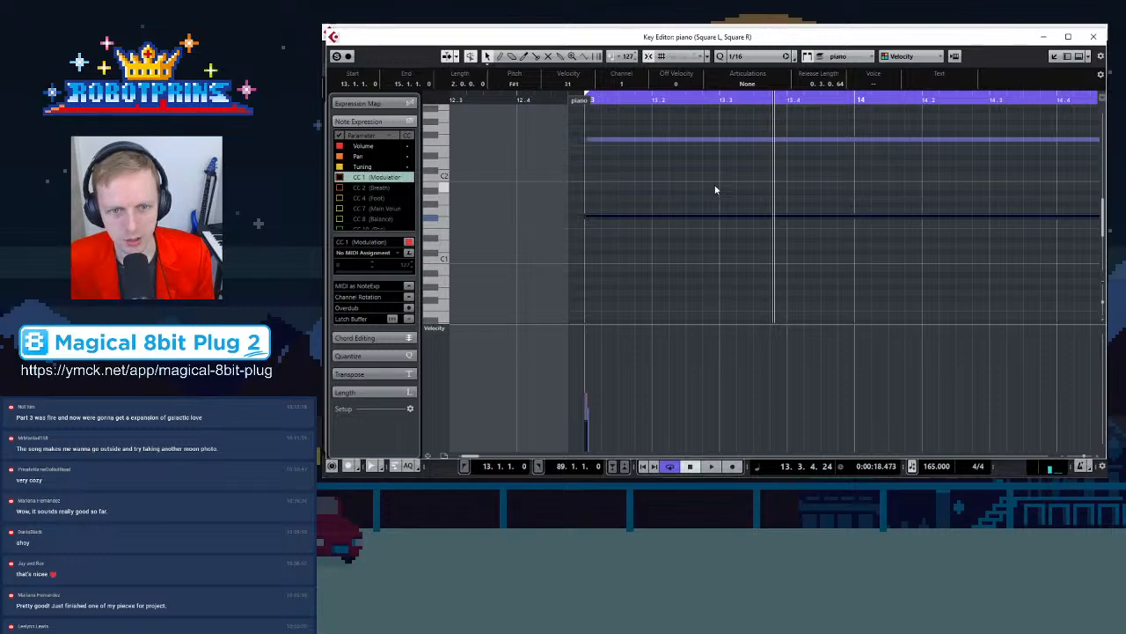
scroll(716, 189, "up", 5)
left_click(706, 179)
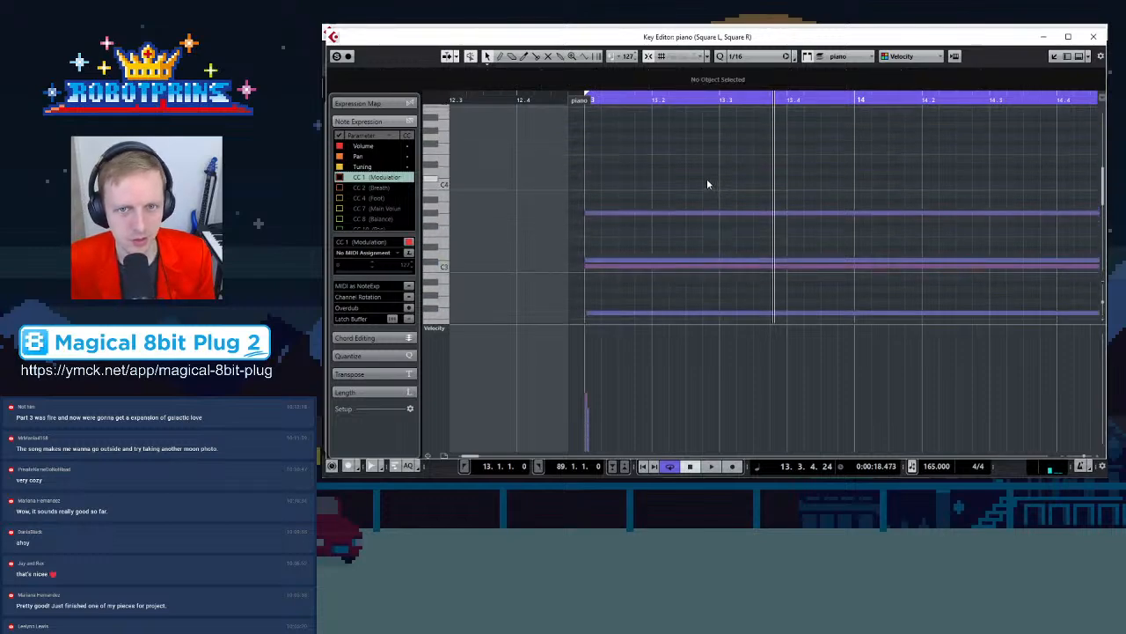
left_click(843, 56)
left_click(862, 83)
scroll(727, 188, "down", 5)
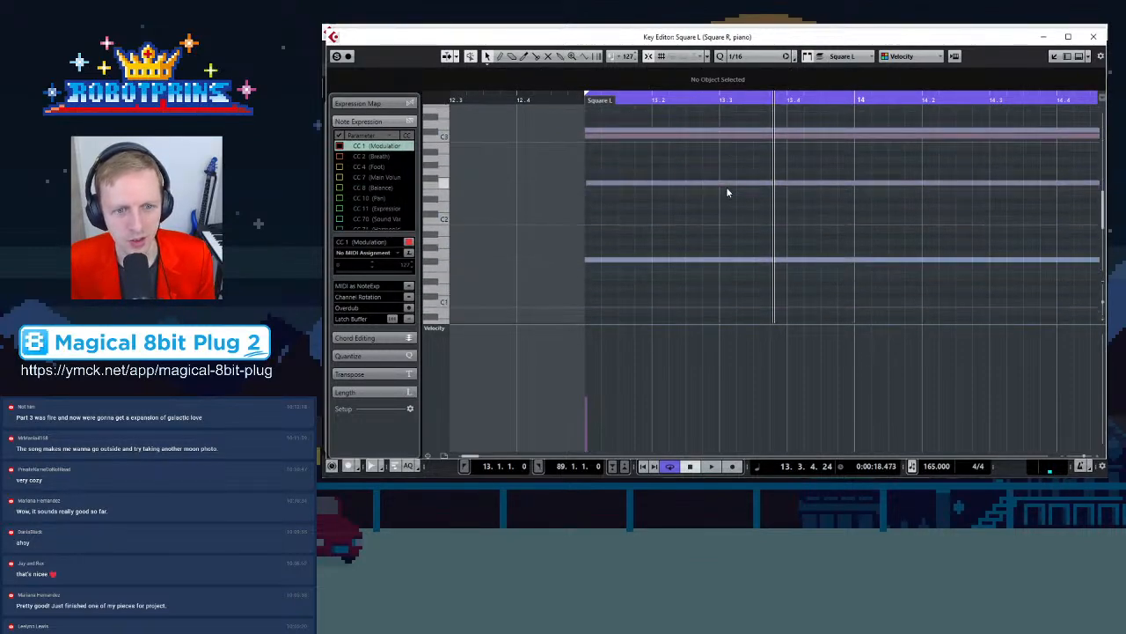
scroll(727, 191, "up", 6)
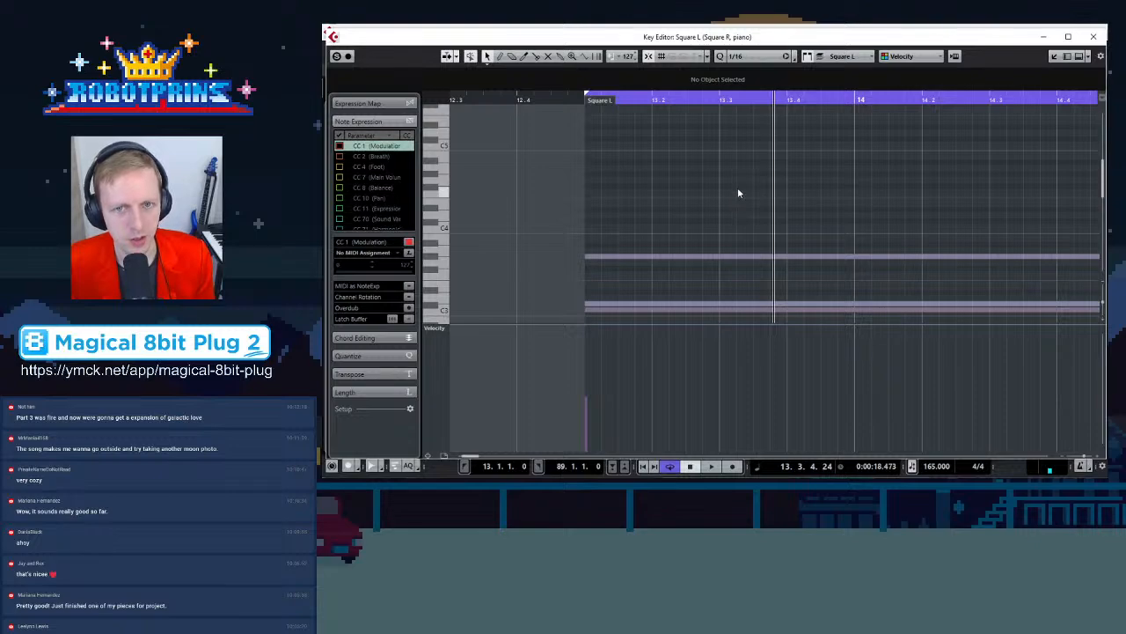
left_click(843, 56)
left_click(862, 92)
scroll(672, 225, "down", 2)
scroll(675, 231, "up", 9)
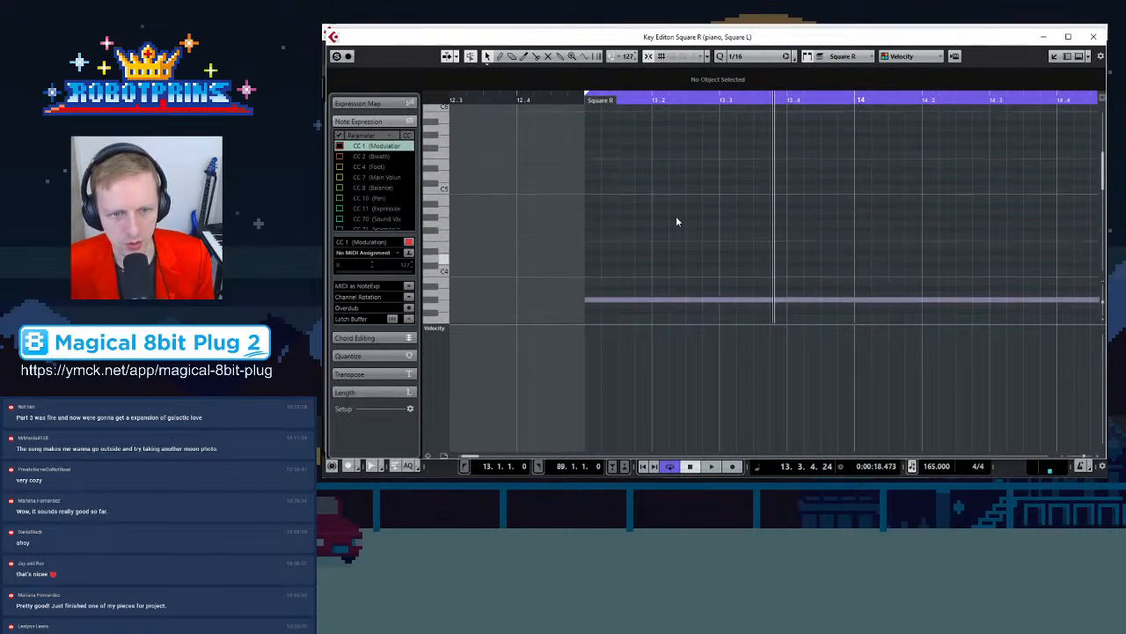
scroll(674, 215, "up", 6)
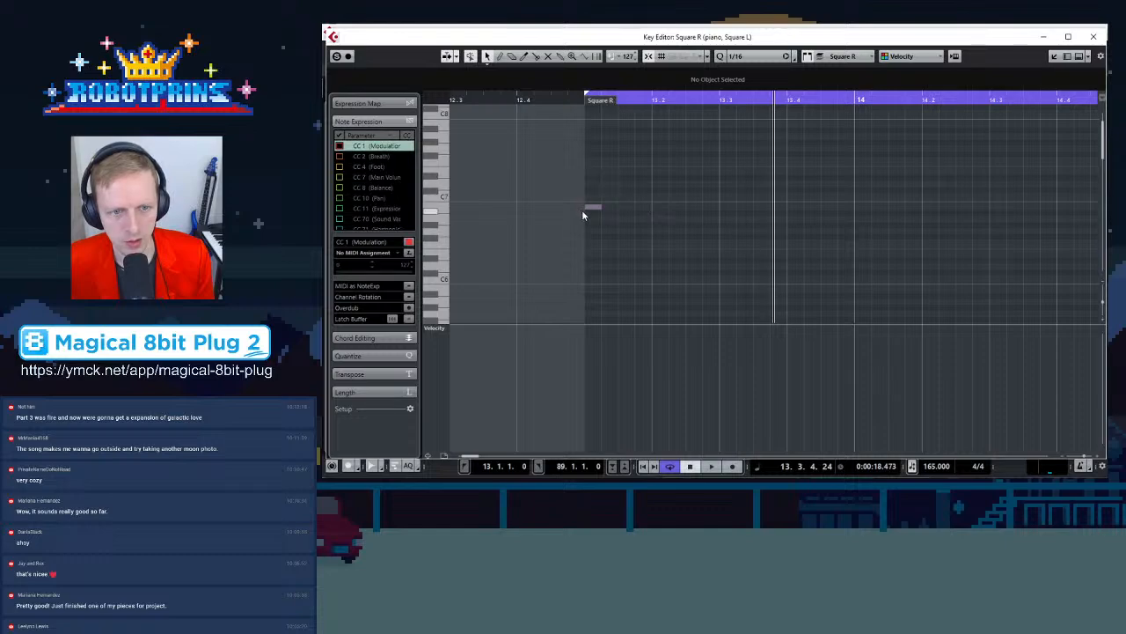
Draw a rising four-note figure across bar 13 in the Square L part, starting on F#4
left_click_drag(594, 209, 597, 239)
left_click(611, 249)
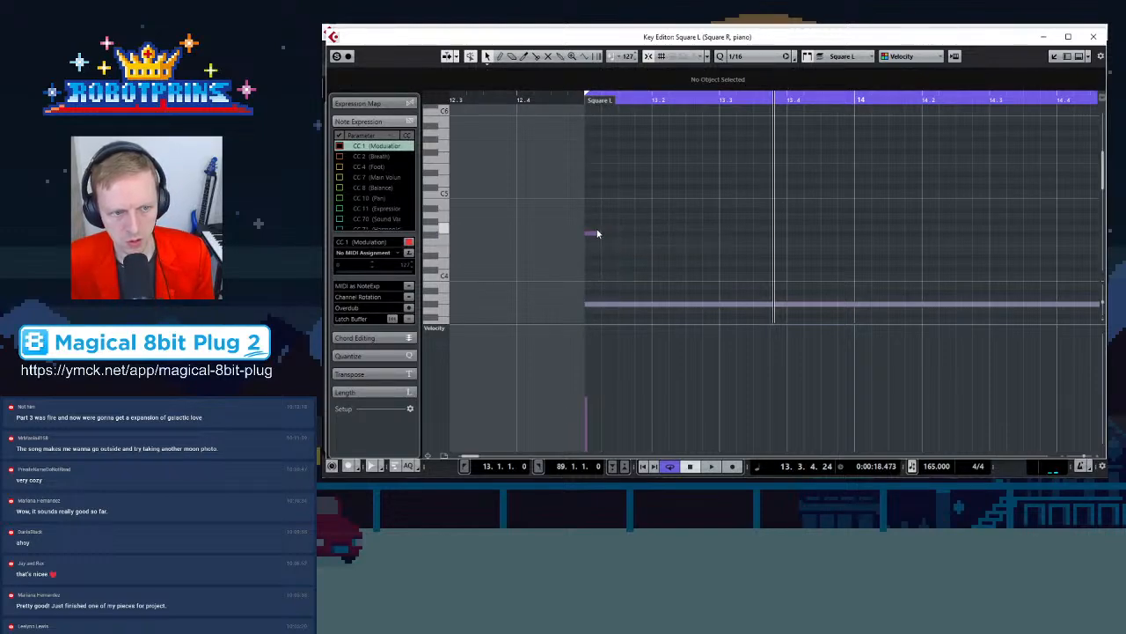
left_click(593, 235)
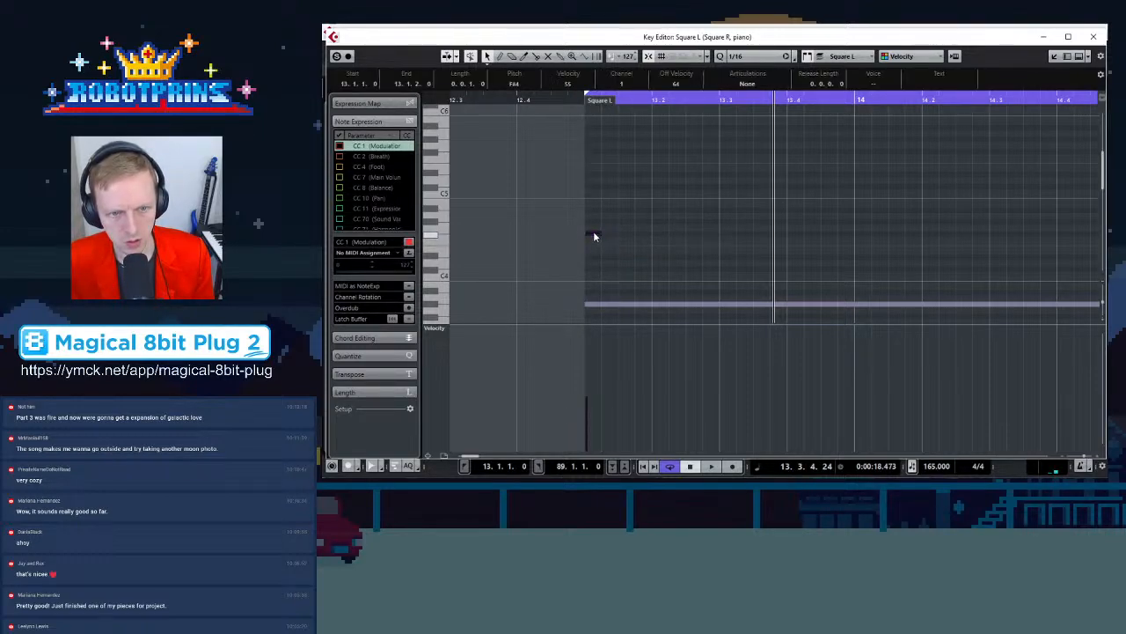
left_click(697, 231)
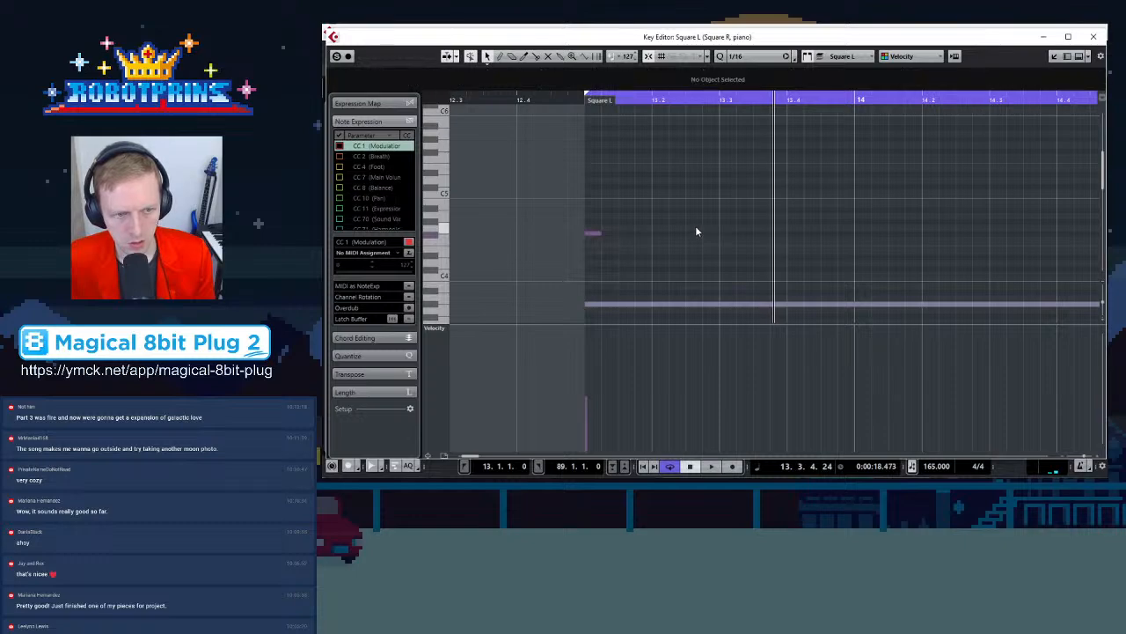
left_click_drag(594, 233, 800, 164)
left_click(793, 215)
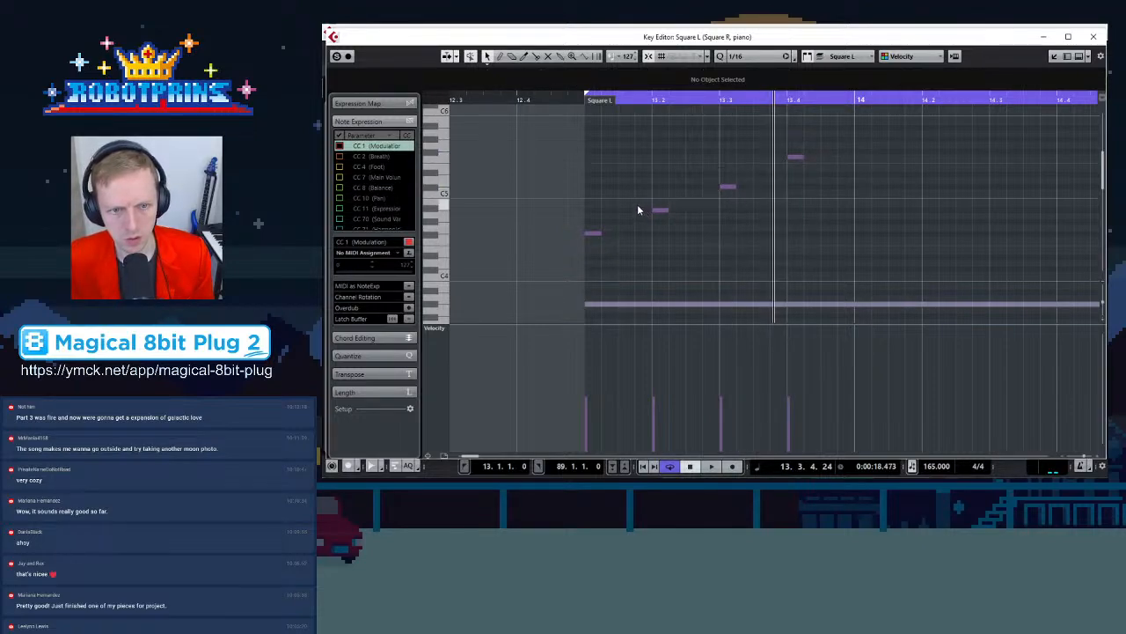
Switch to the Square R part, add offset echo notes between the Square L notes in bar 13, and play them
left_click_drag(574, 120, 625, 176)
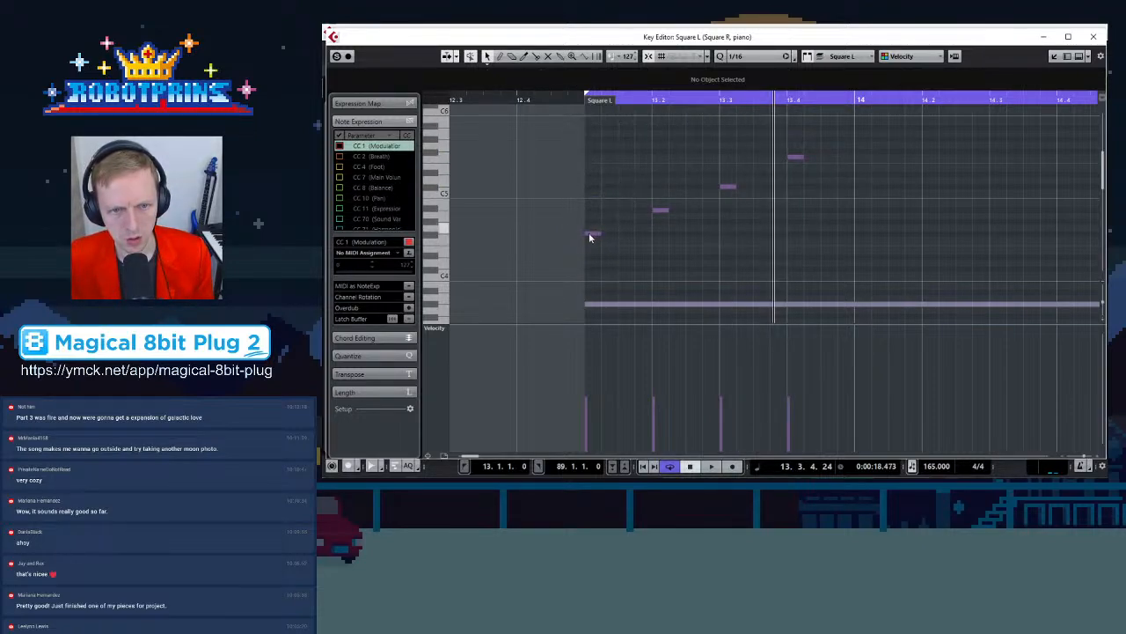
left_click(840, 57)
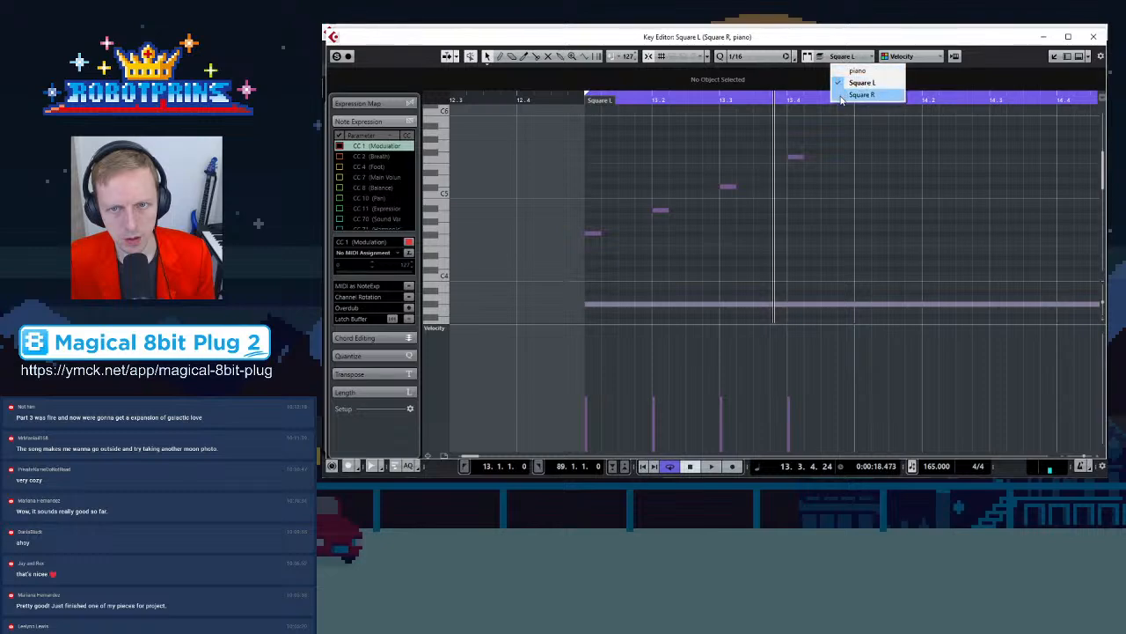
left_click(475, 203)
left_click_drag(536, 219, 607, 264)
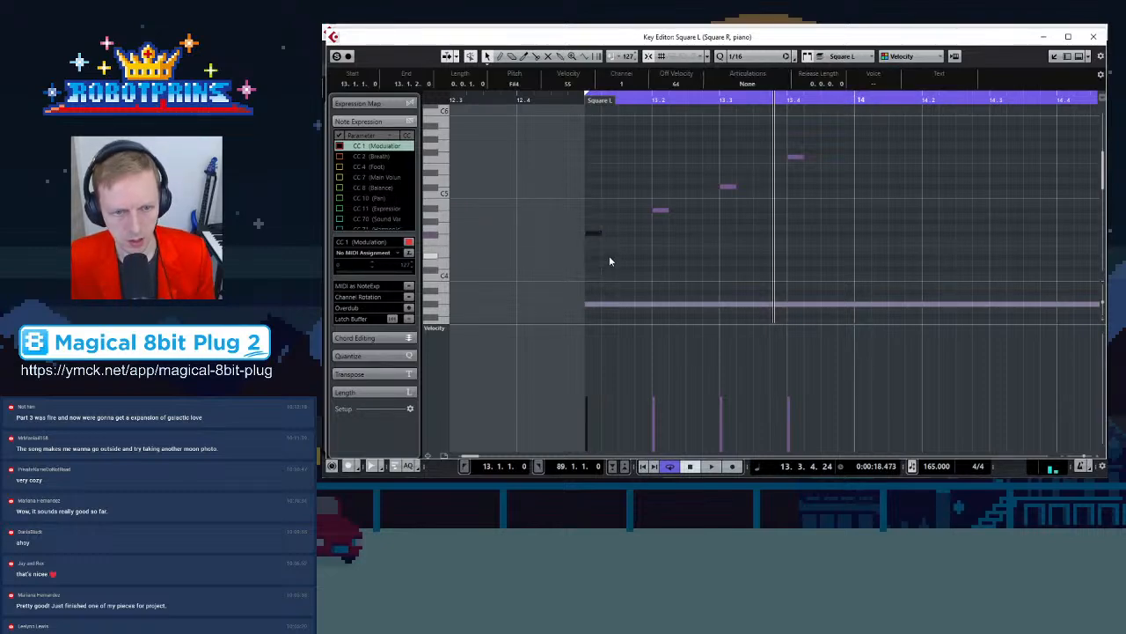
left_click(619, 100)
left_click(843, 59)
left_click(845, 82)
left_click_drag(629, 235, 691, 234)
left_click(762, 211)
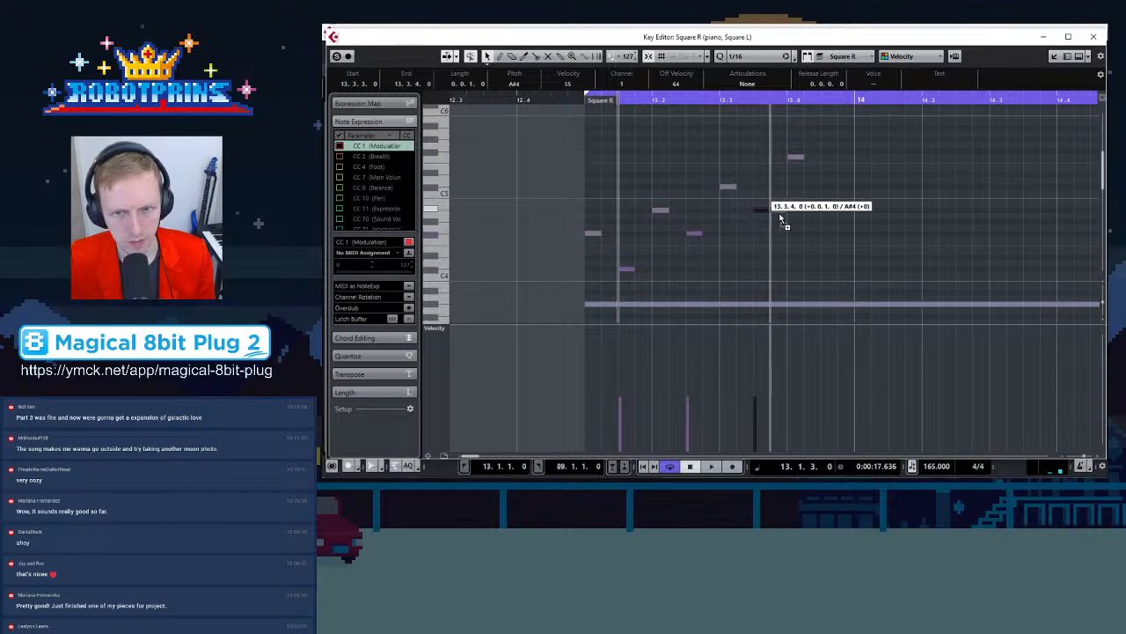
left_click(827, 188)
key("space")
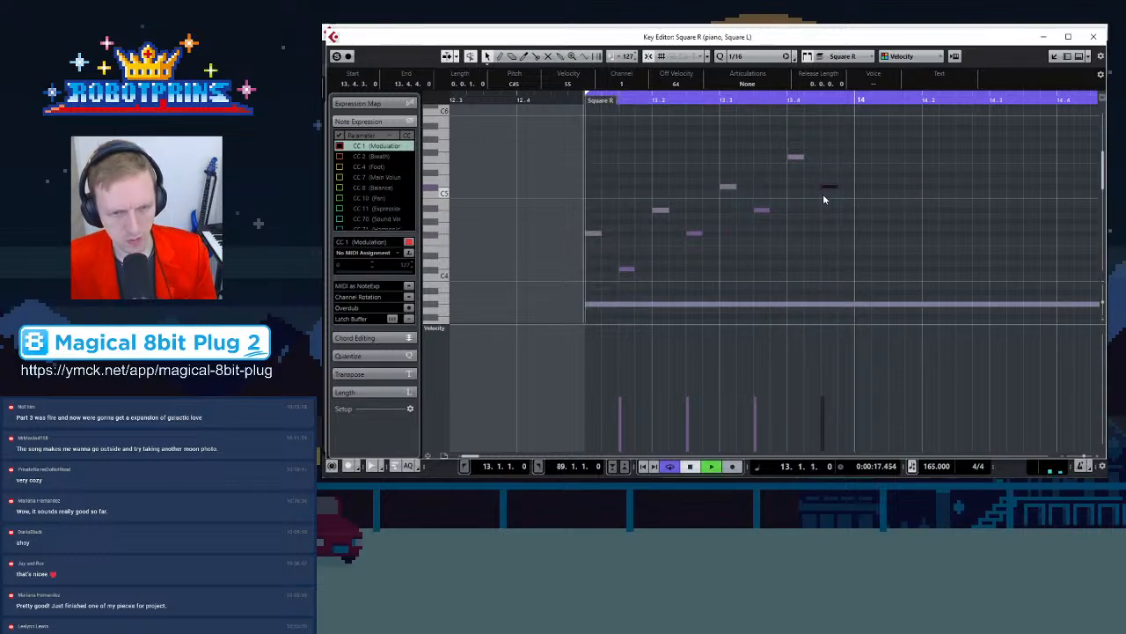
key("space")
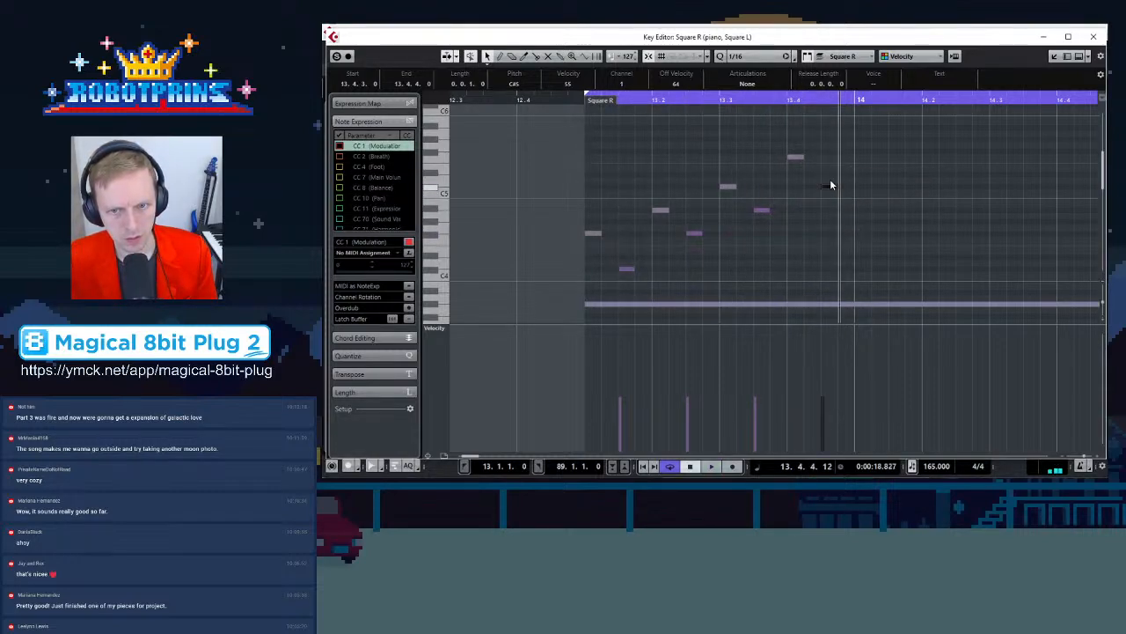
Inspect the long piano notes under bar 13, then close the Key Editor
scroll(601, 264, "down", 3)
scroll(651, 269, "up", 1)
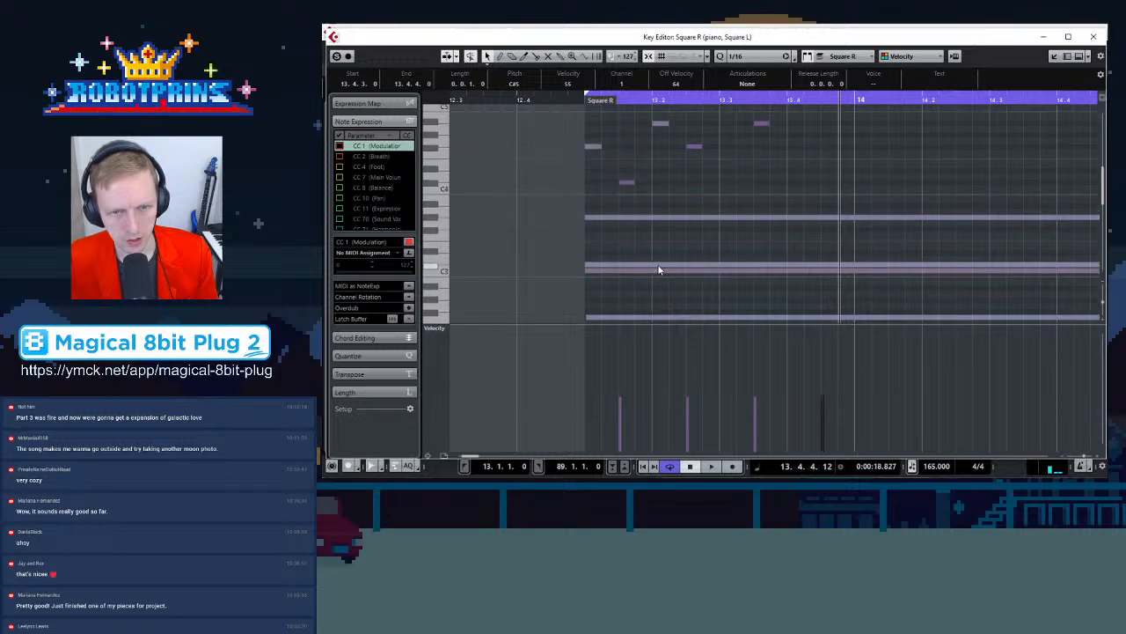
left_click(727, 219)
left_click(717, 268)
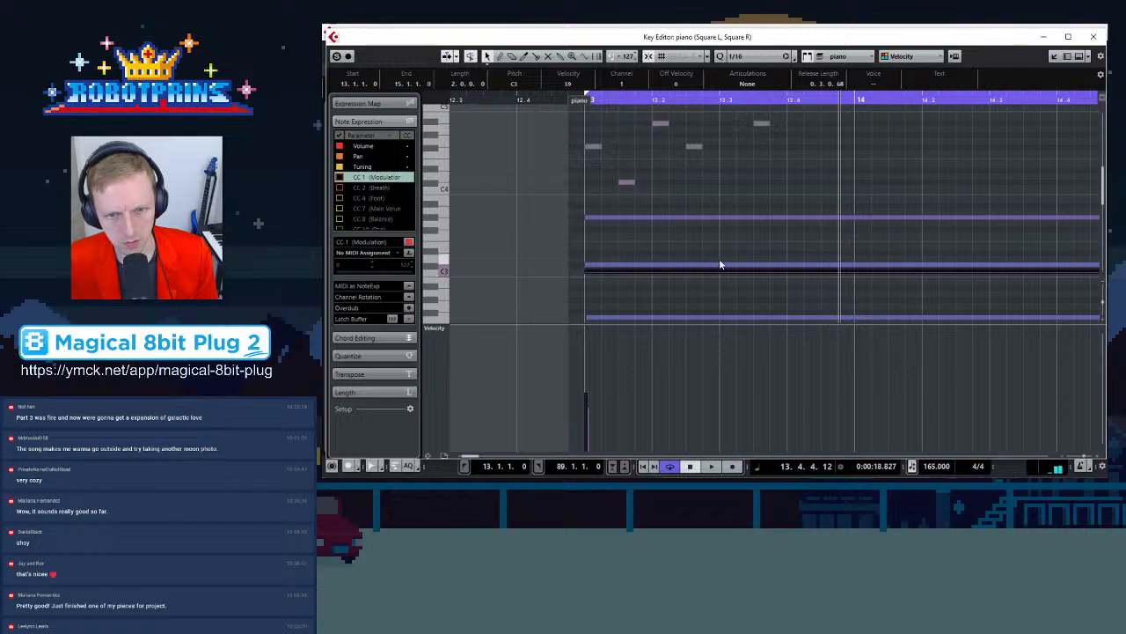
left_click(715, 264)
left_click(710, 317)
scroll(716, 309, "down", 2)
left_click(714, 308)
scroll(715, 290, "up", 2)
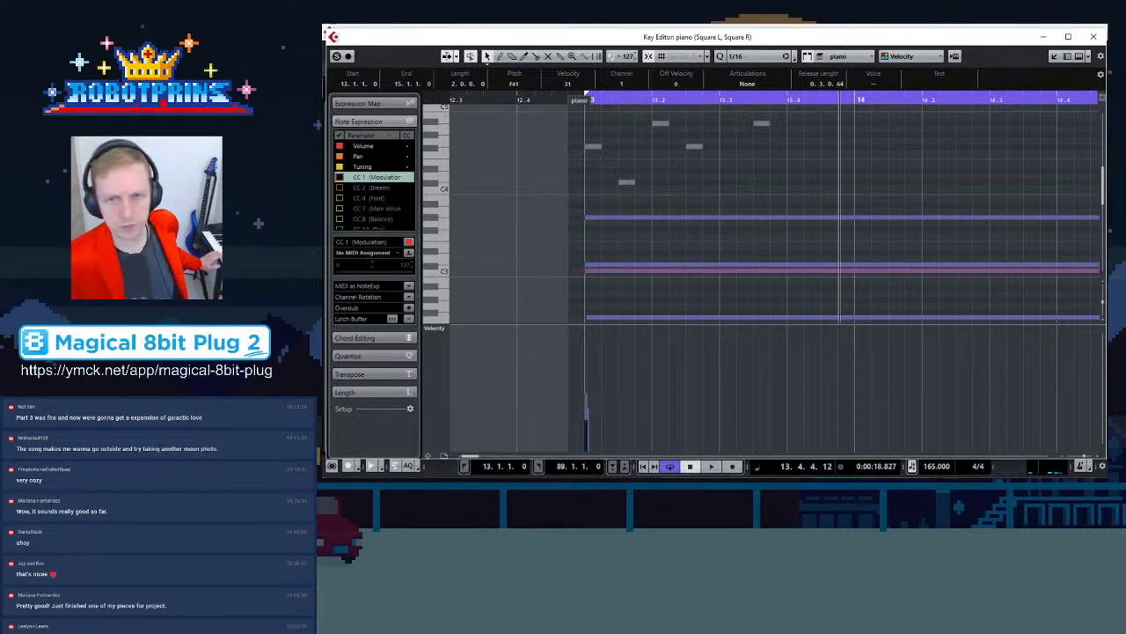
left_click(1094, 36)
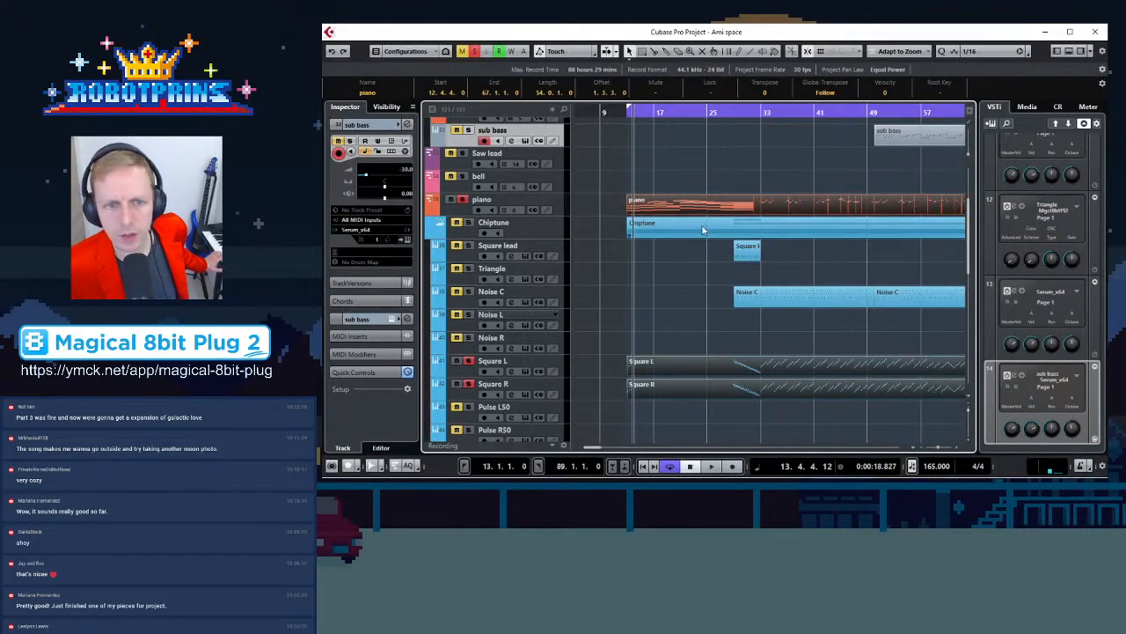
Reopen the piano part in the Key Editor and move the Square L notes in bar 13 down to a lower register
left_click(502, 203)
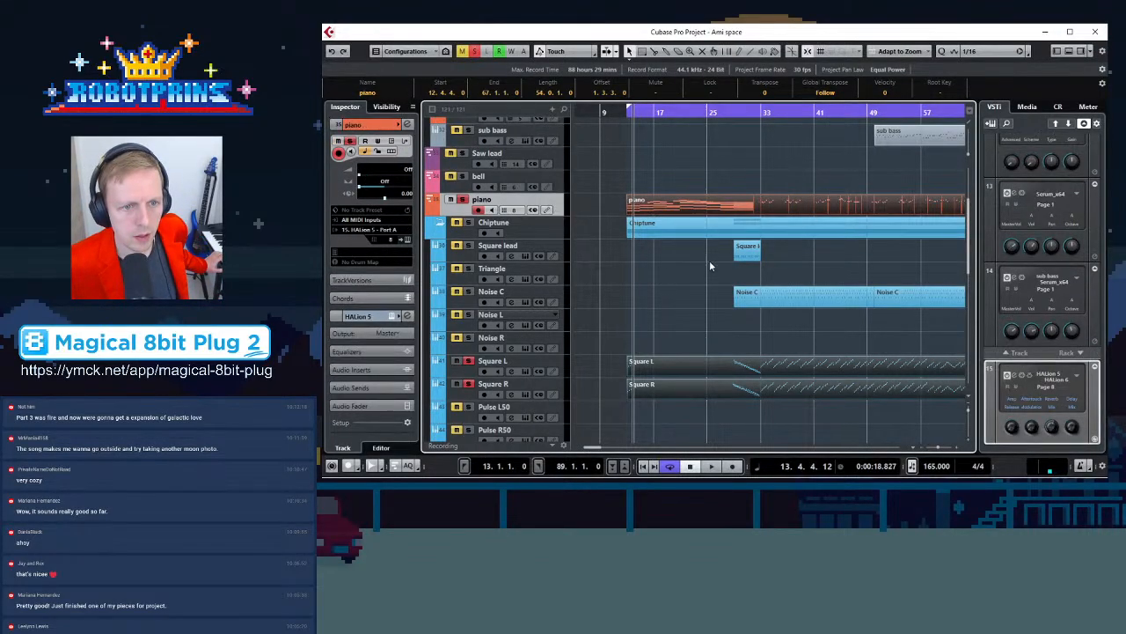
double_click(689, 212)
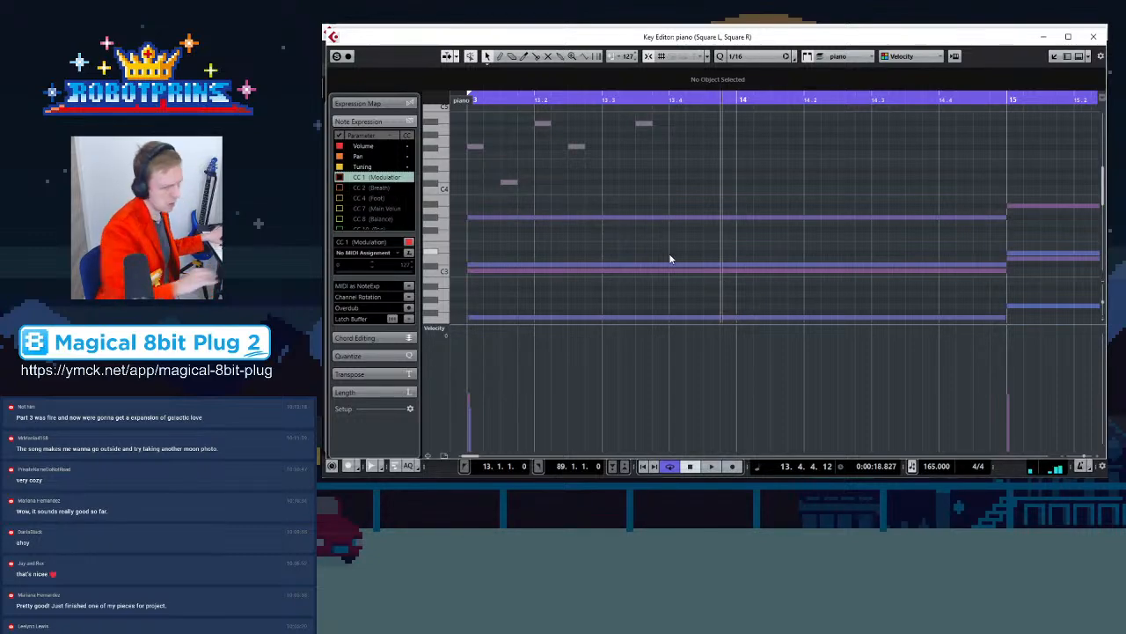
left_click(476, 148)
left_click_drag(476, 150, 507, 250)
left_click_drag(541, 157, 542, 213)
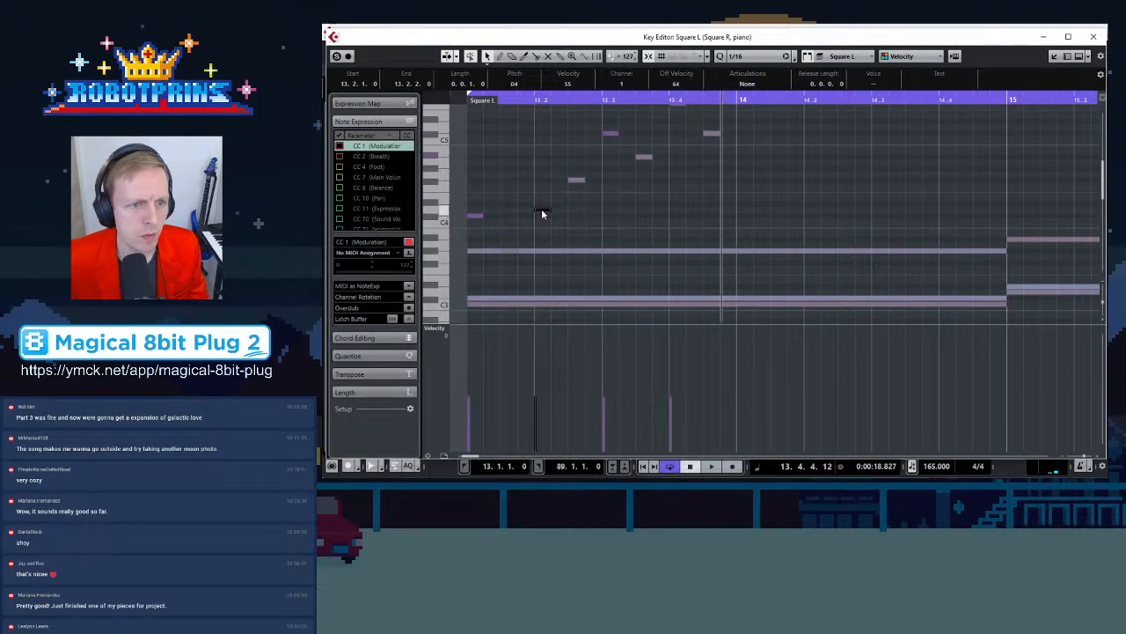
left_click(475, 216)
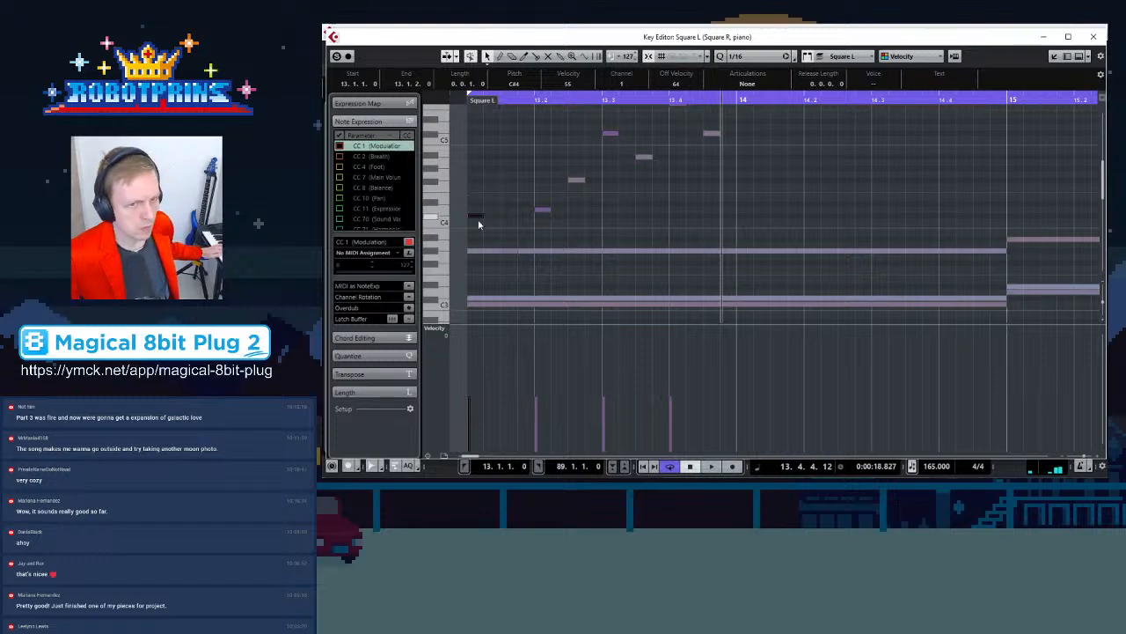
left_click_drag(476, 216, 477, 222)
left_click(508, 251)
left_click(544, 212)
left_click_drag(543, 214, 543, 222)
left_click_drag(577, 180, 574, 226)
left_click_drag(613, 134, 644, 221)
scroll(674, 180, "up", 2)
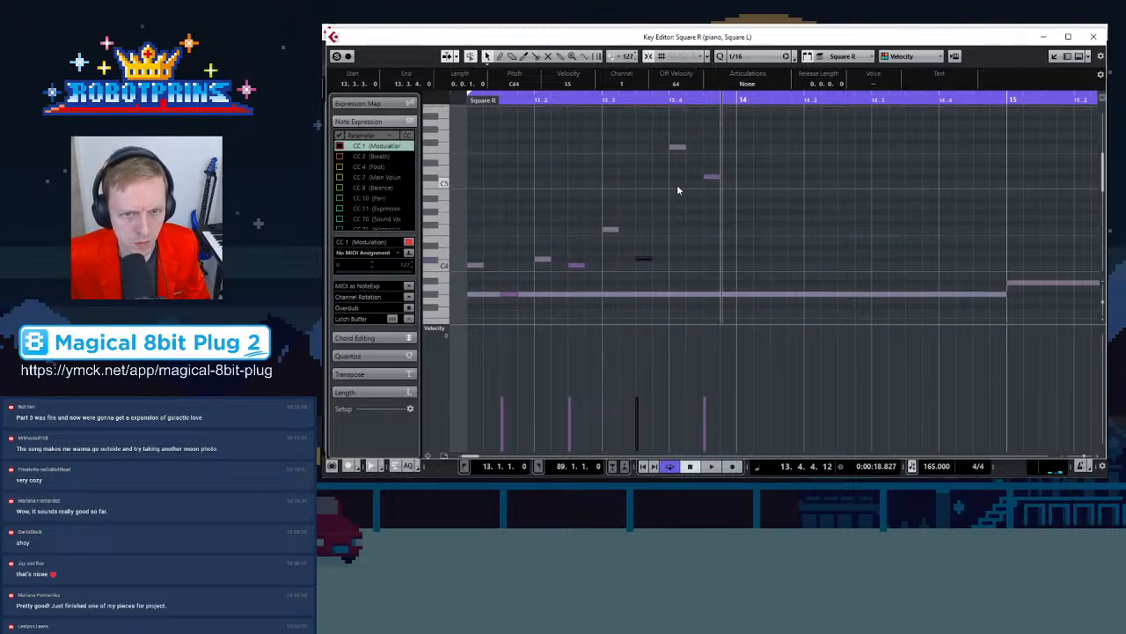
Move the Square R notes in bar 13 down to match and play the passage back
left_click_drag(674, 148, 678, 216)
left_click_drag(709, 180, 705, 230)
key("space")
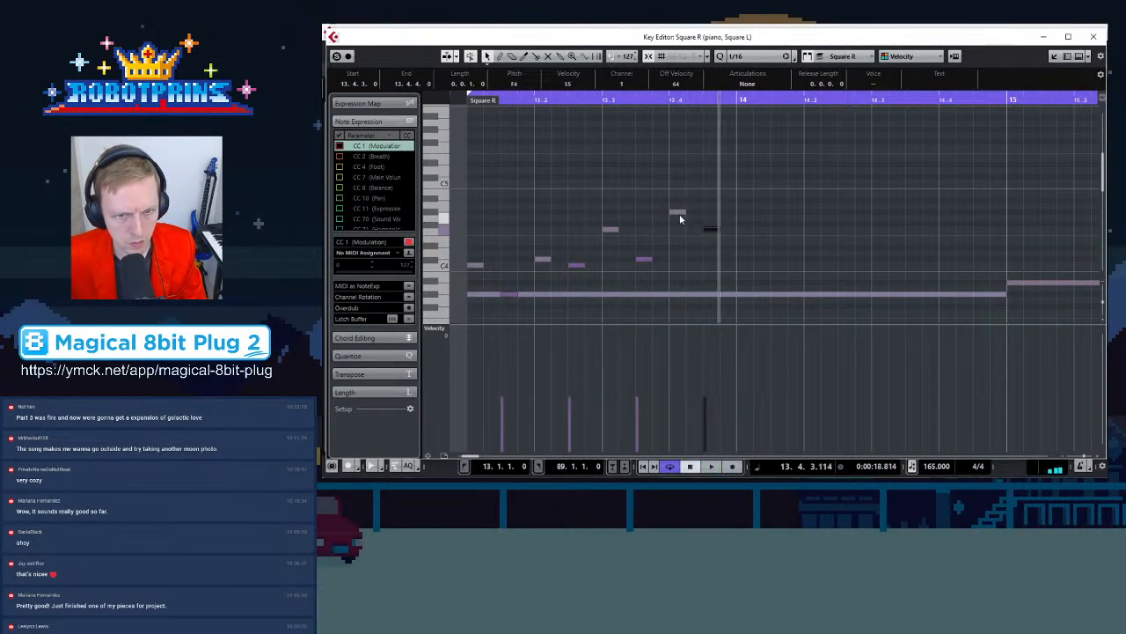
scroll(868, 221, "down", 2)
scroll(736, 229, "down", 3)
scroll(736, 231, "up", 2)
left_click(823, 211)
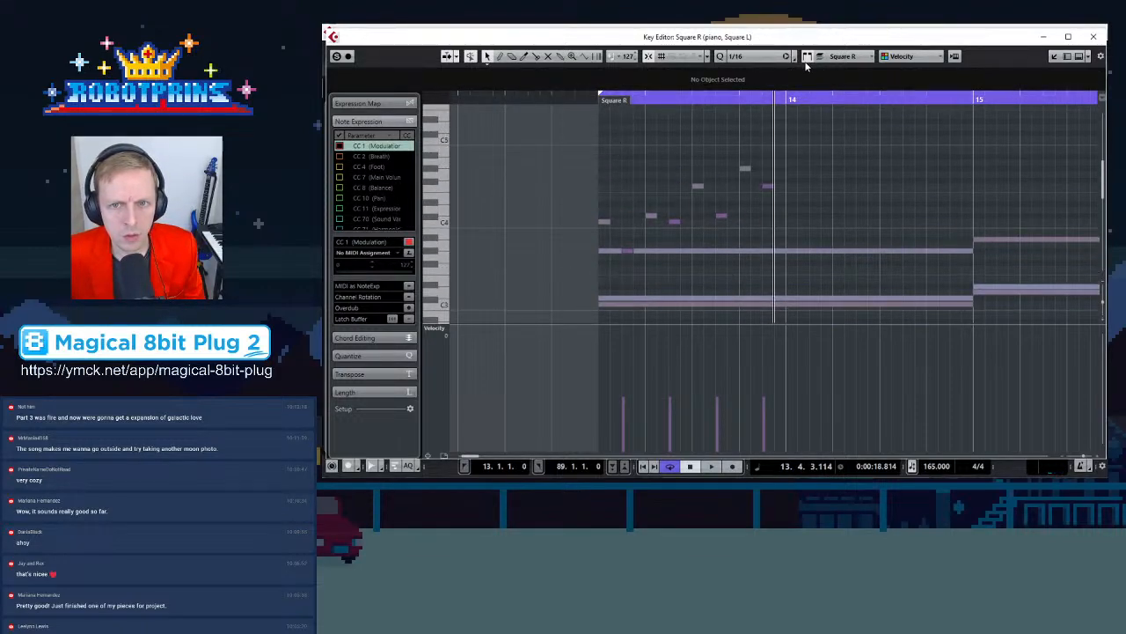
Copy the bar 13 figures of both square parts to bar 14, raised in pitch, and shift one copied note later
left_click_drag(567, 148, 820, 275)
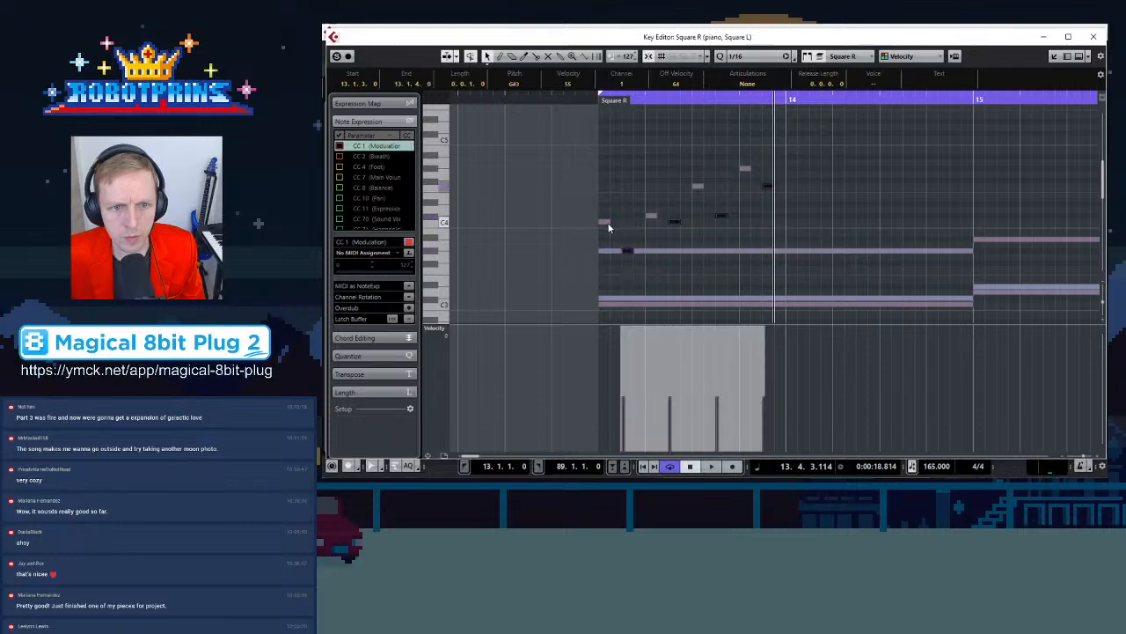
left_click(842, 55)
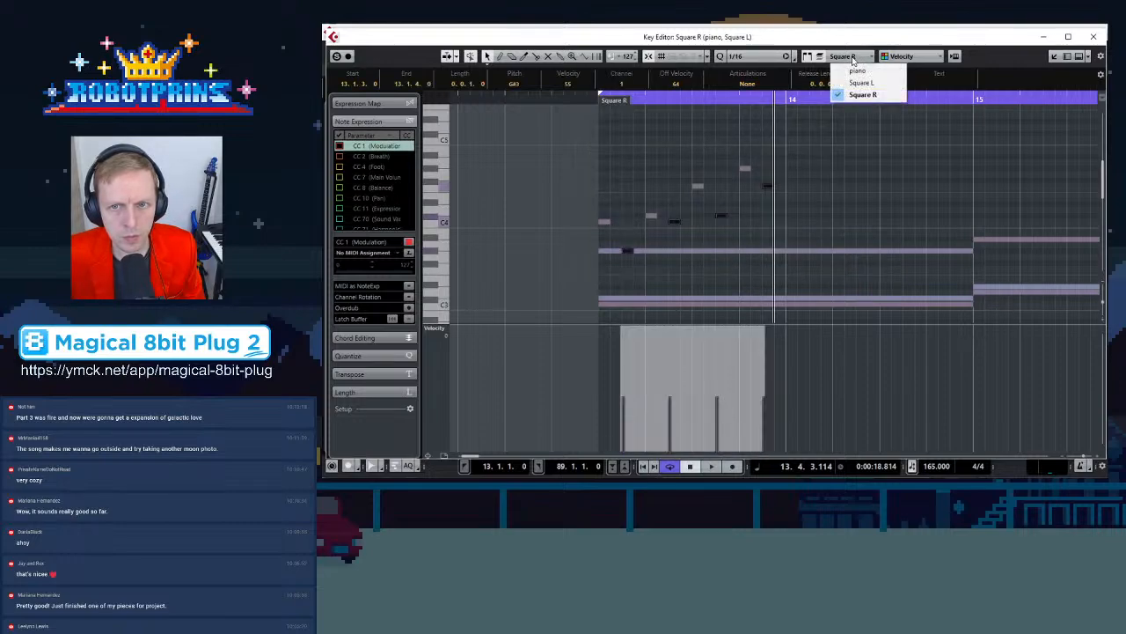
left_click(849, 80)
left_click_drag(537, 143, 817, 303)
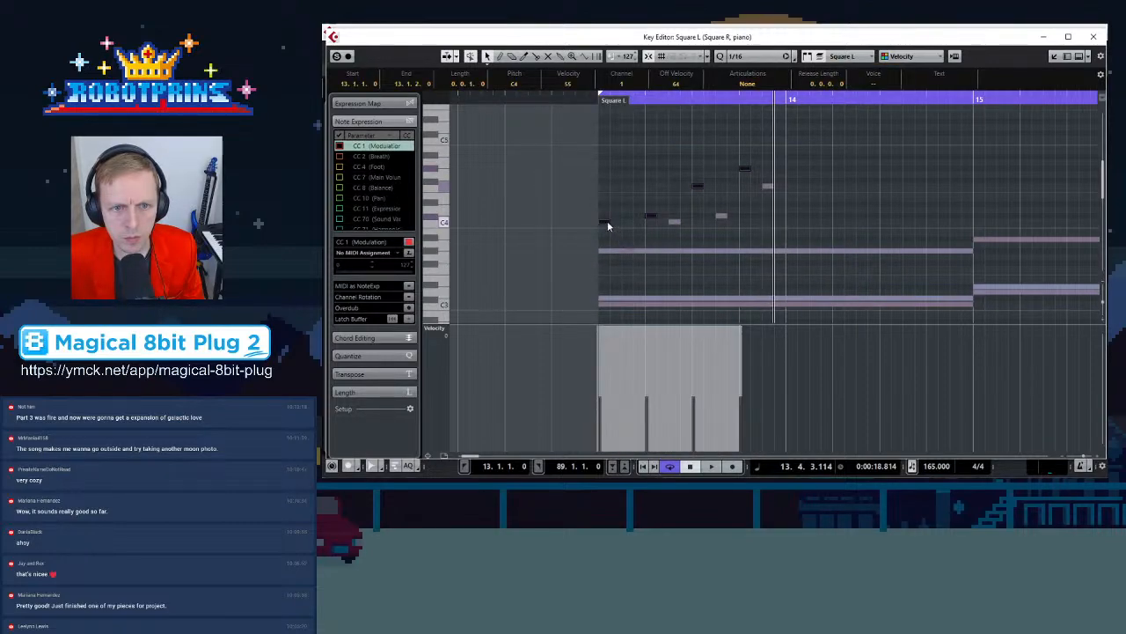
left_click_drag(617, 229, 798, 149)
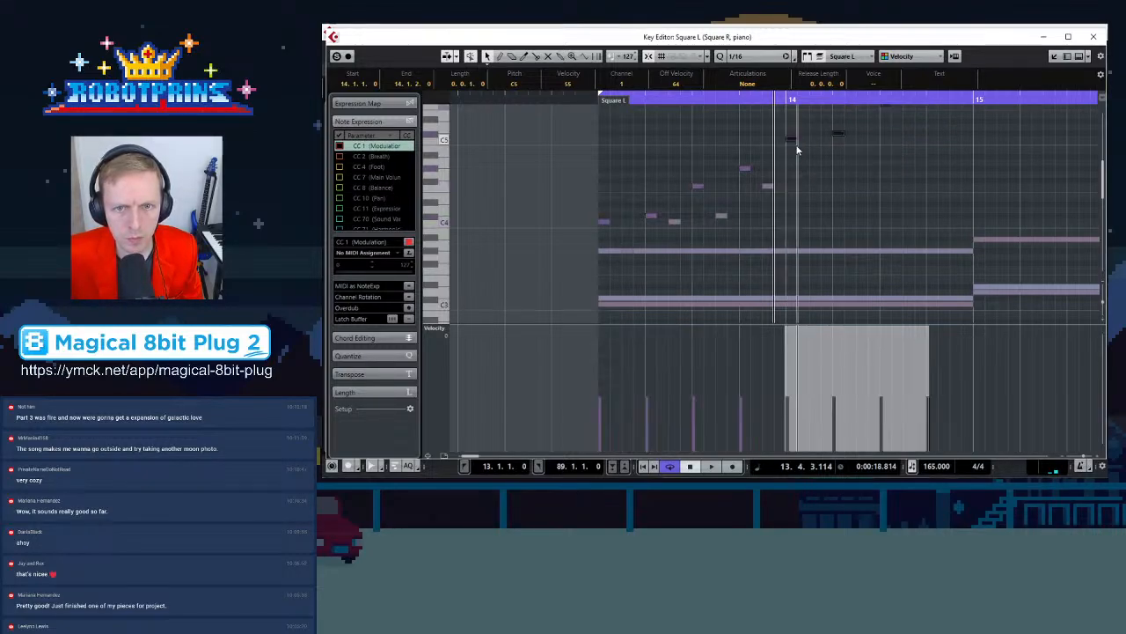
left_click(675, 222)
left_click_drag(771, 176, 813, 180)
Play back bars 13 and 14 and close the Key Editor
key("space")
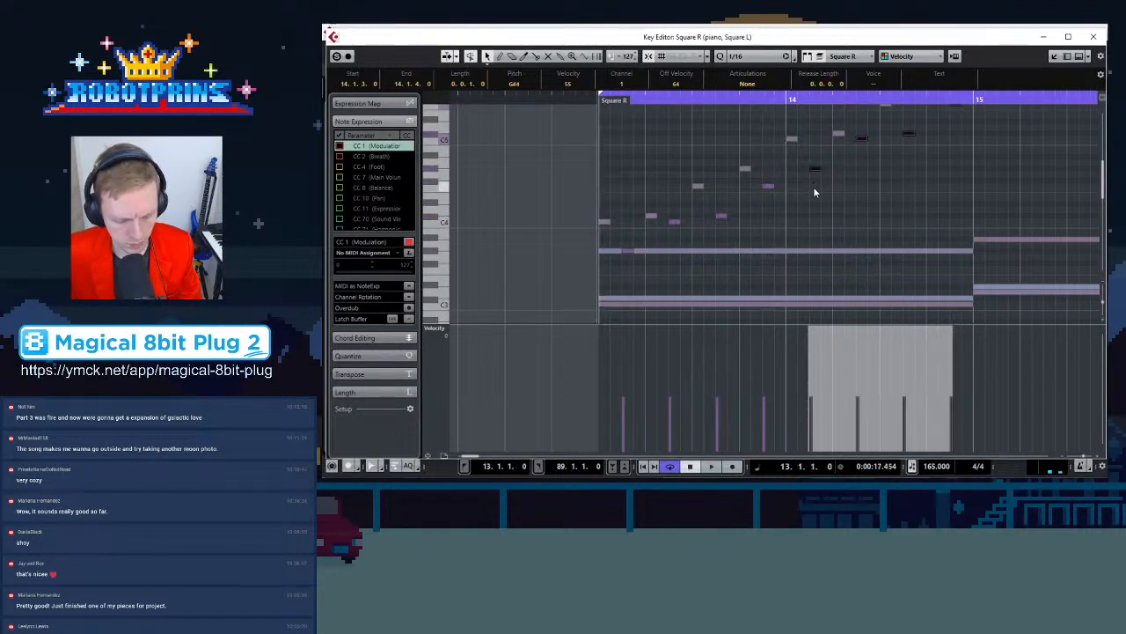
key("g")
key("g")
key("g")
key("g")
key("g")
key("g")
key("g")
key("g")
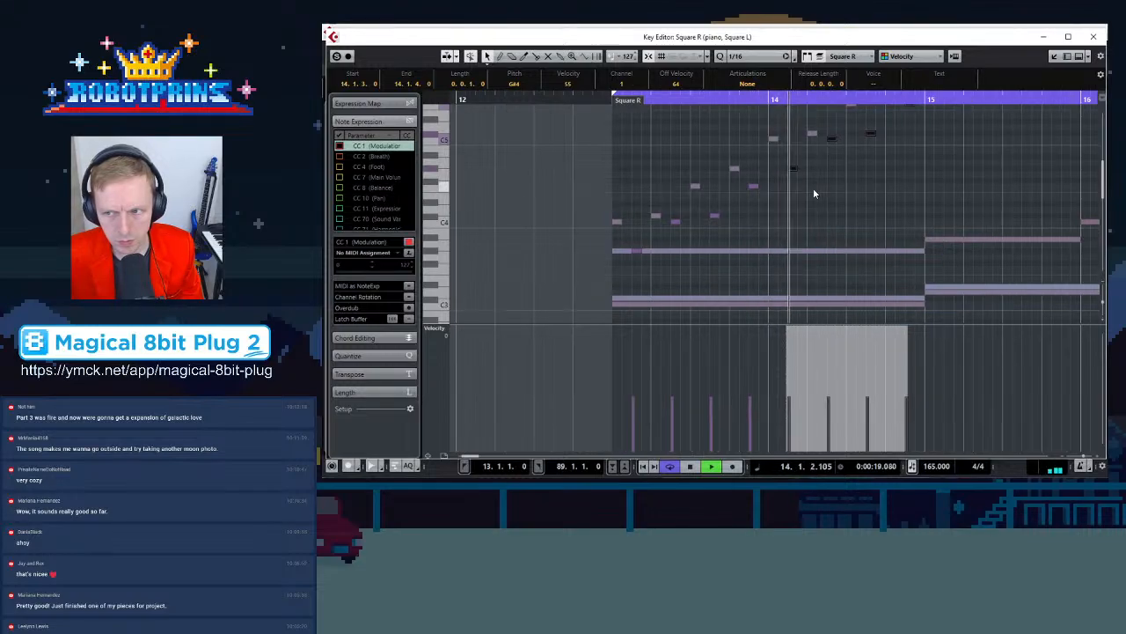
scroll(770, 169, "up", 3)
key("space")
key("h")
key("h")
key("h")
key("h")
key("h")
key("h")
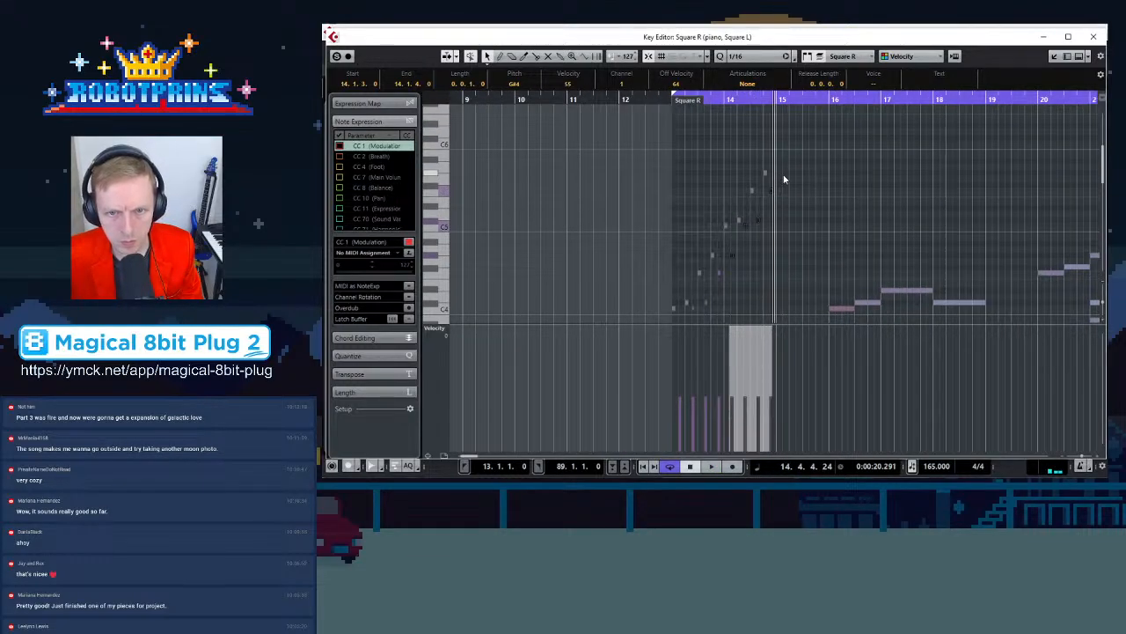
left_click(1093, 39)
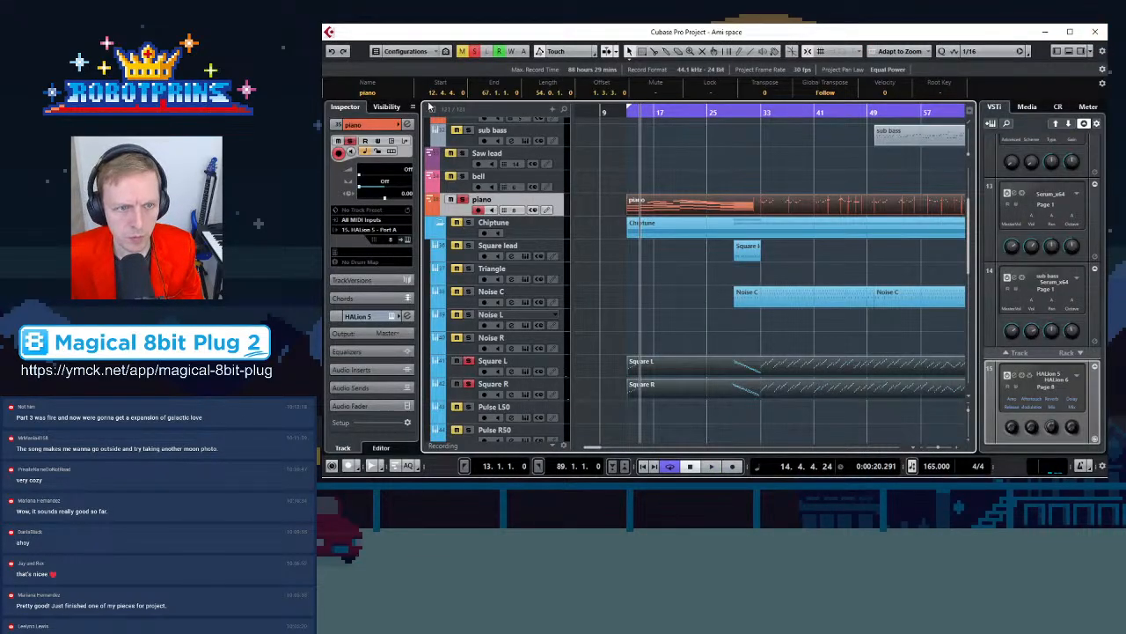
Play back the arrangement from bar 13 onward, zooming the timeline to review the square parts
left_click(481, 51)
key("space")
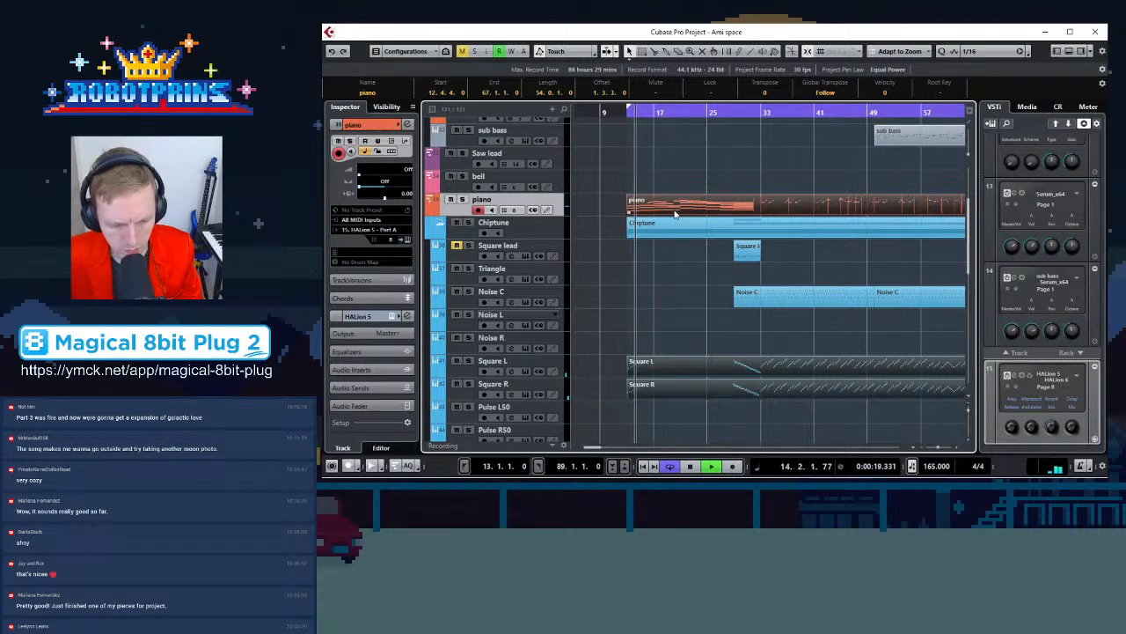
key("space")
key("h")
key("h")
key("h")
key("h")
key("h")
key("h")
key("h")
key("h")
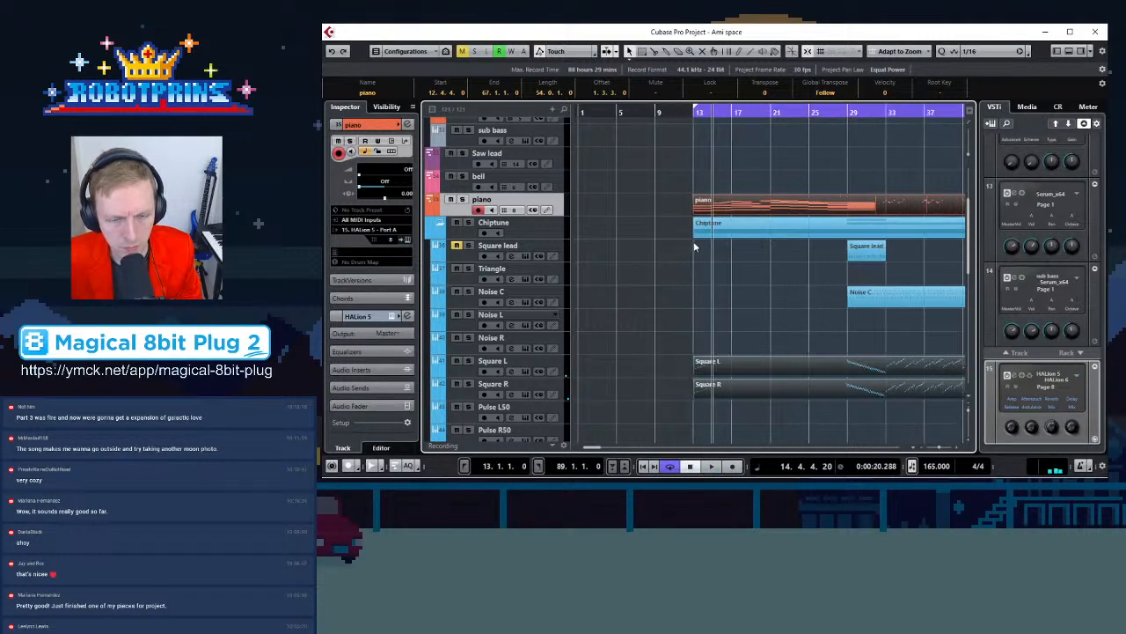
key("g")
key("g")
key("g")
key("g")
key("g")
key("g")
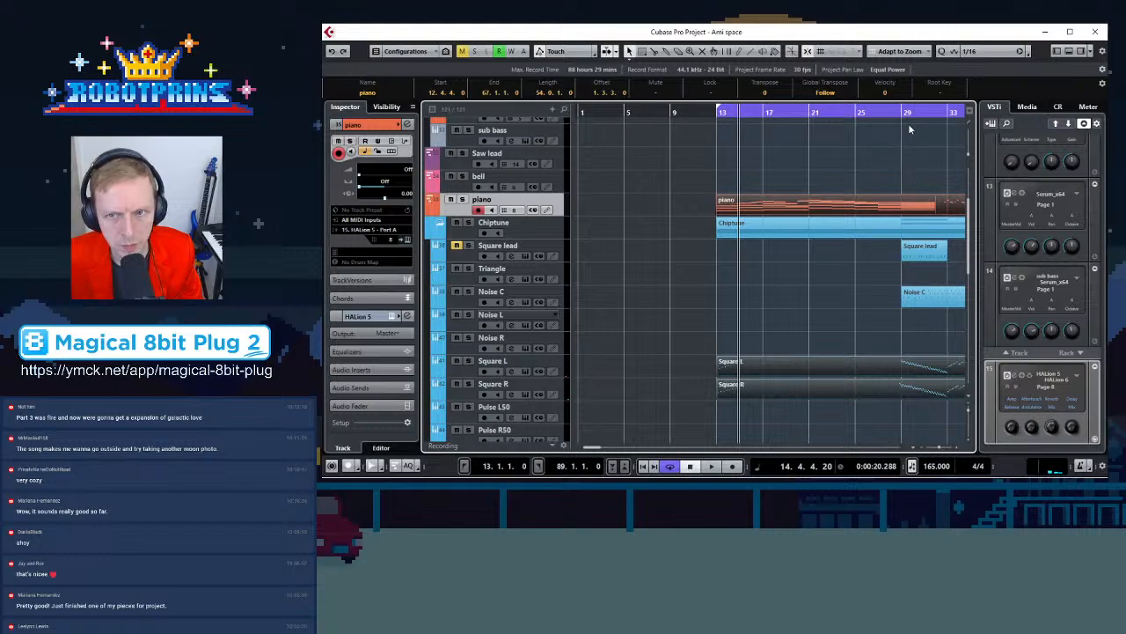
left_click(951, 112)
key("space")
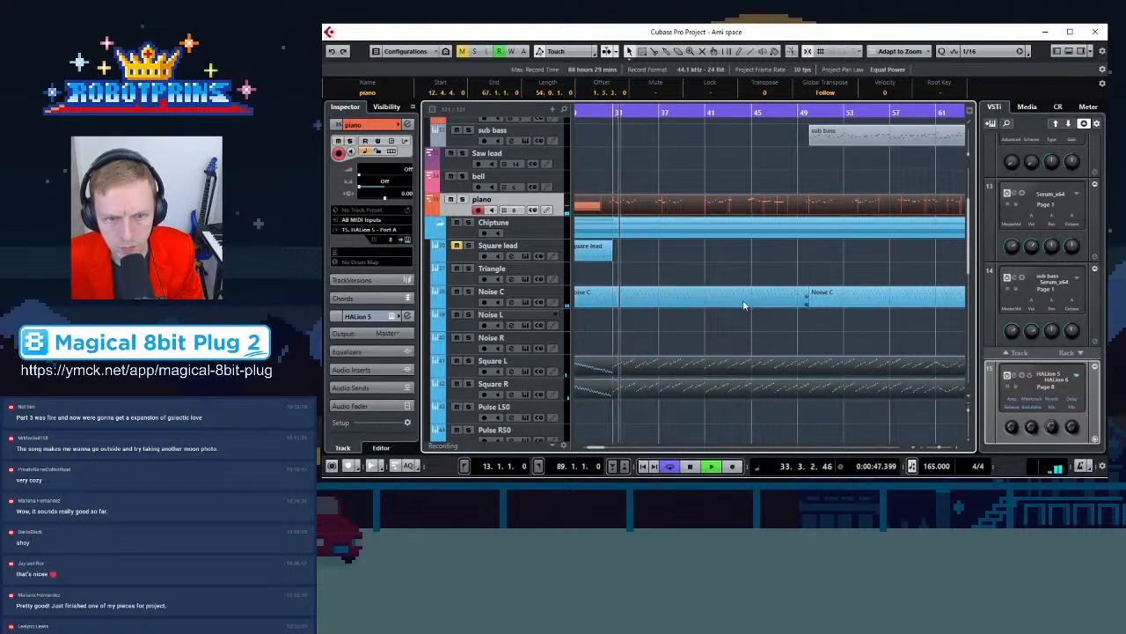
key("space")
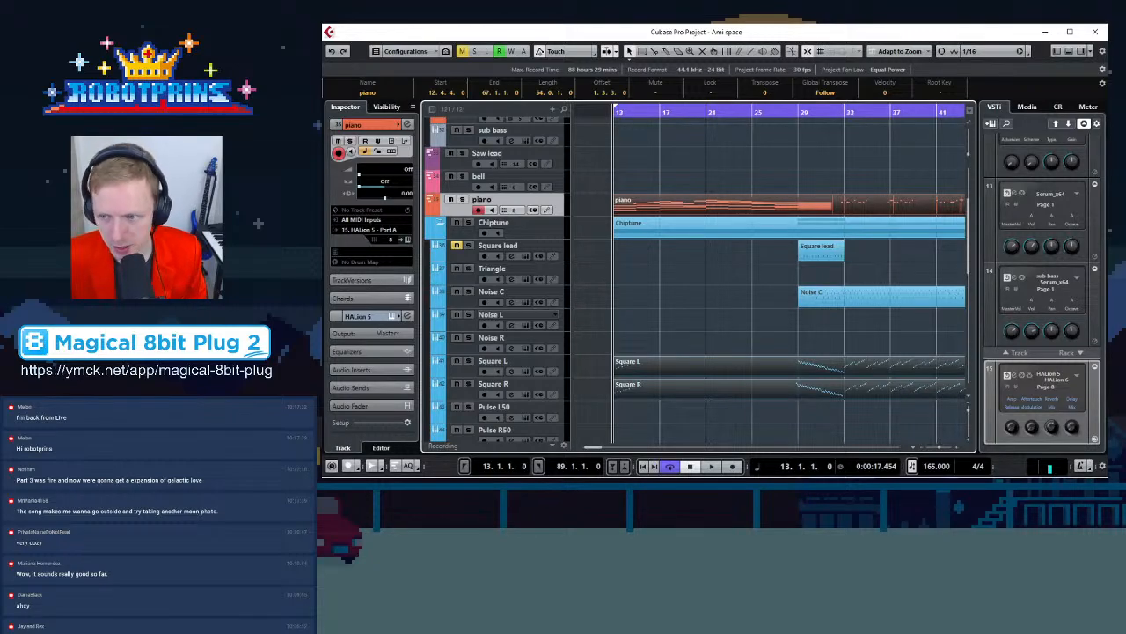
Open the piano, Square L and Square R parts together in the Key Editor and play back bars 13–14
left_click(693, 308)
key("g")
key("g")
left_click(735, 214)
scroll(739, 308, "down", 2)
left_click(748, 306)
left_click(736, 331, "shift")
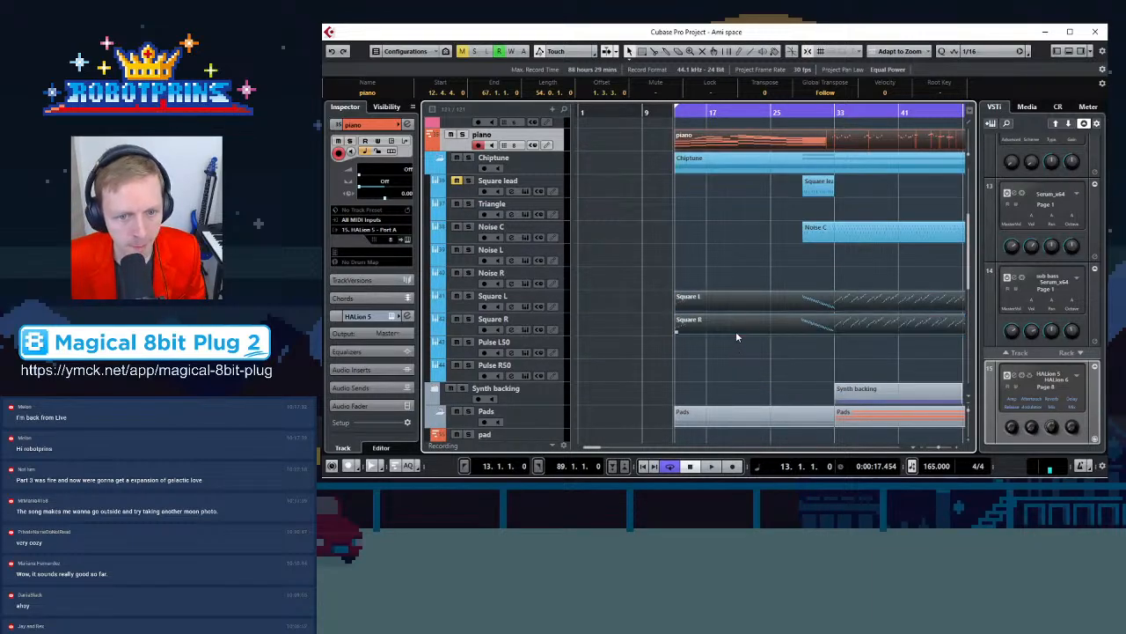
double_click(734, 331)
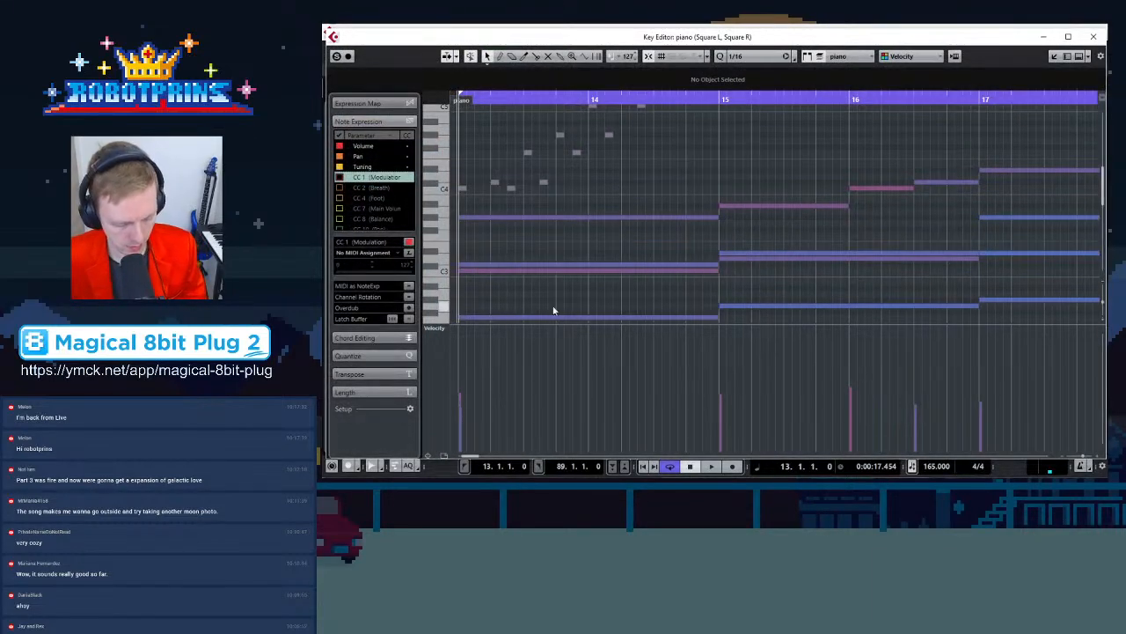
key("g")
scroll(616, 298, "up", 3)
key("g")
key("g")
scroll(968, 209, "down", 2)
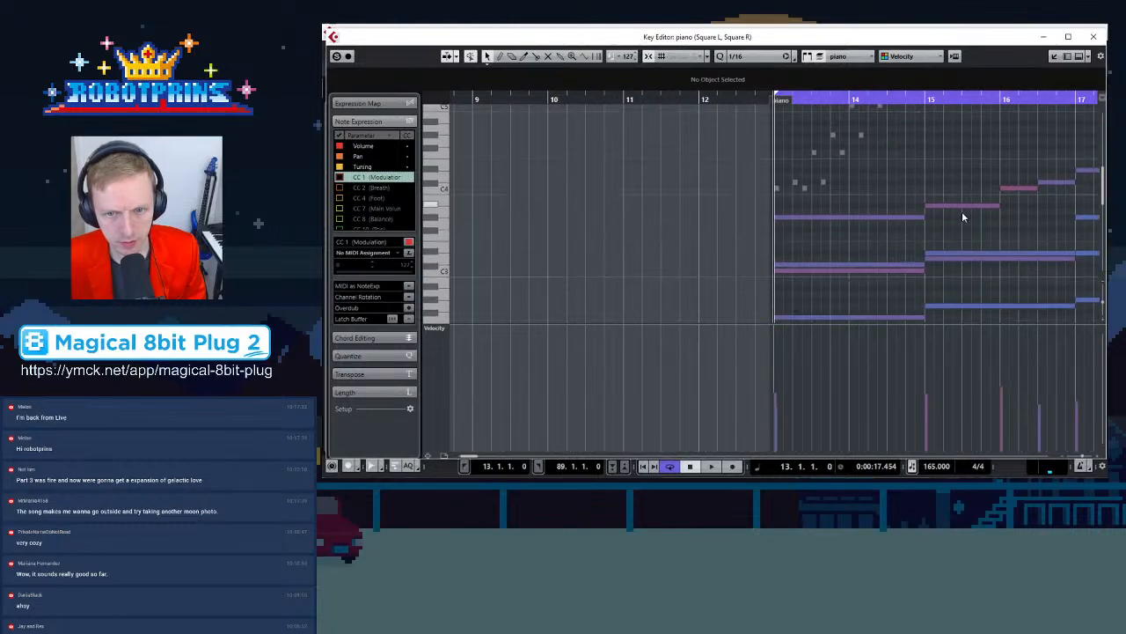
scroll(960, 213, "up", 1)
key("space")
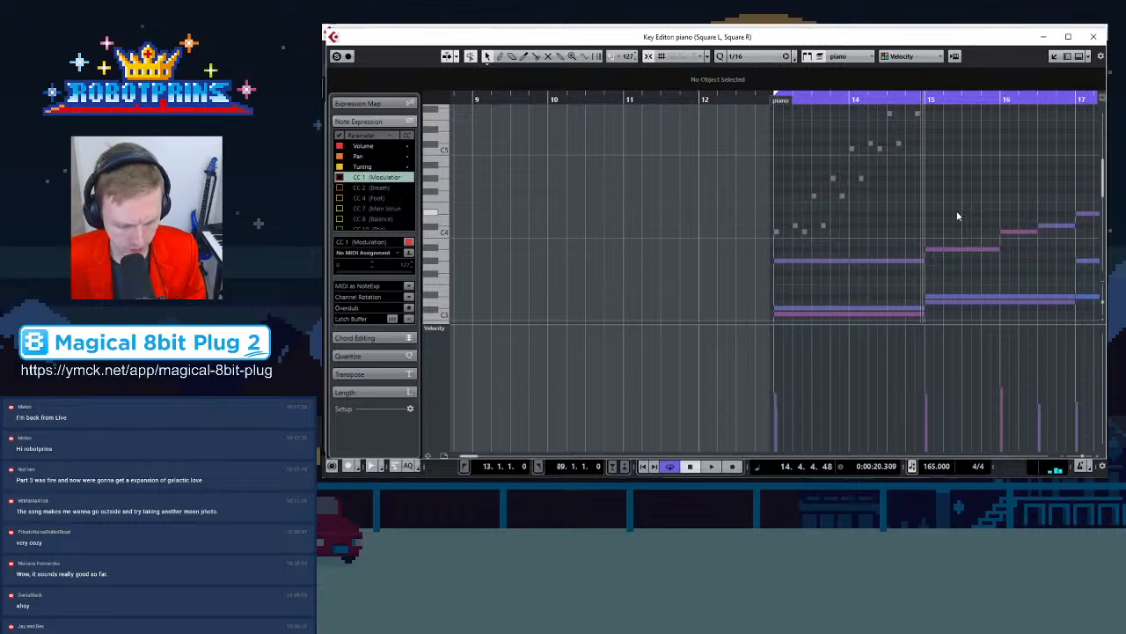
key("g")
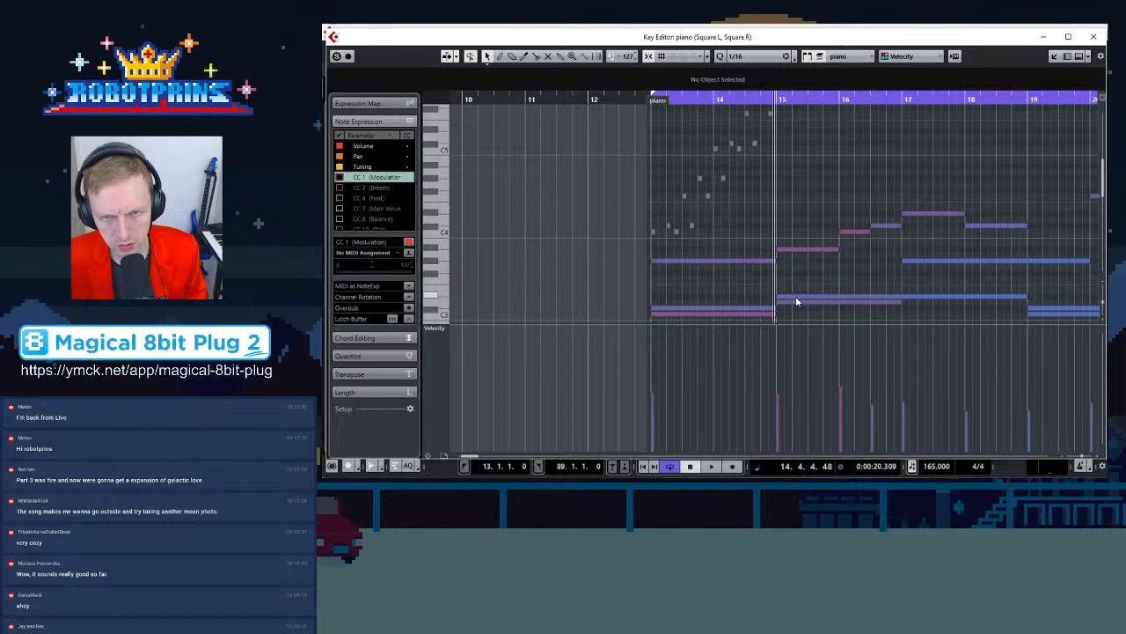
key("space")
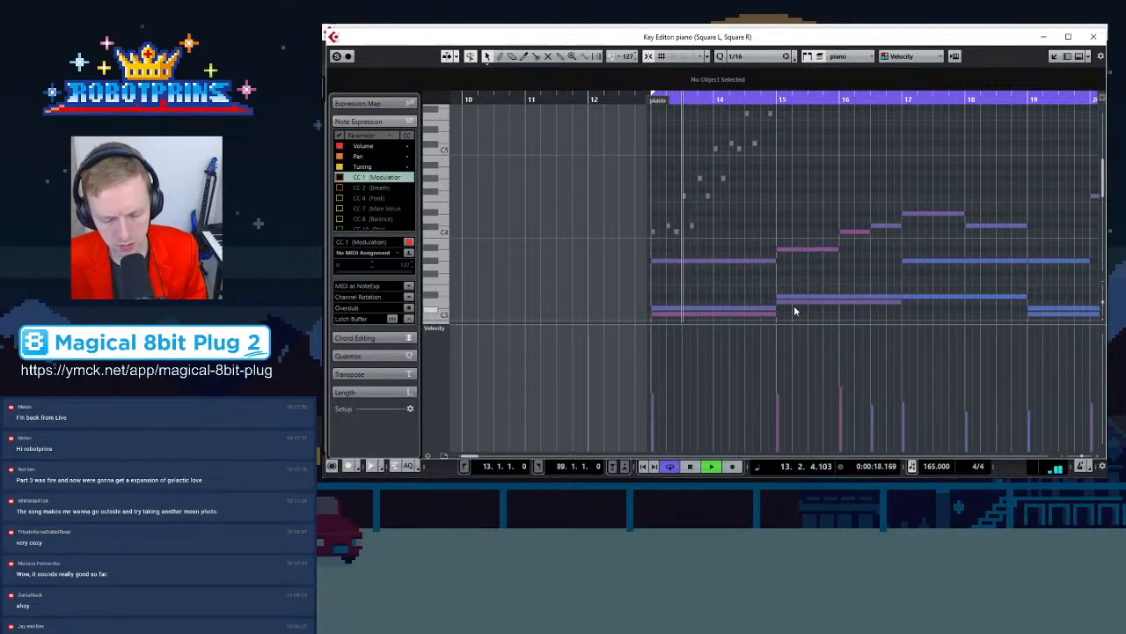
key("space")
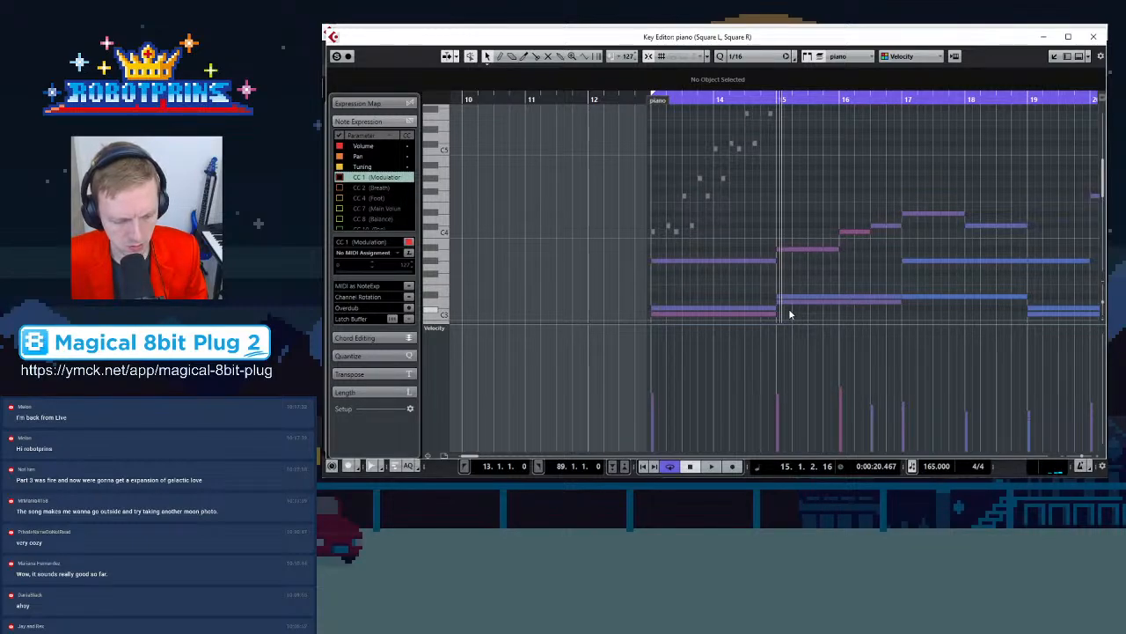
Draw a Square L note near the start of bar 15 with the Draw tool
scroll(702, 192, "up", 2)
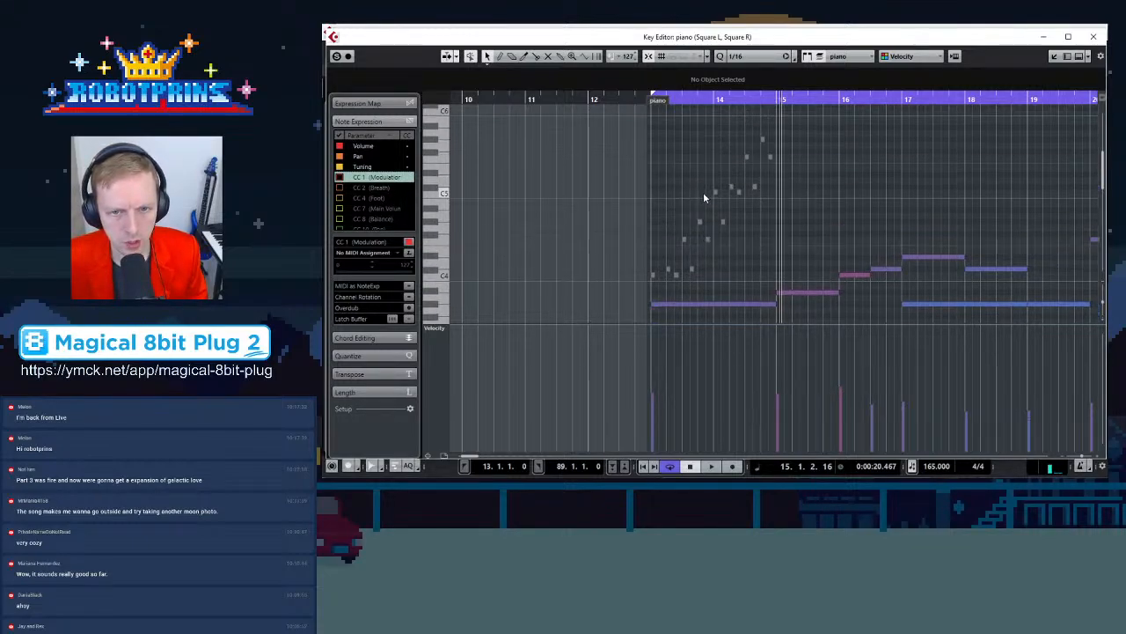
left_click(656, 276)
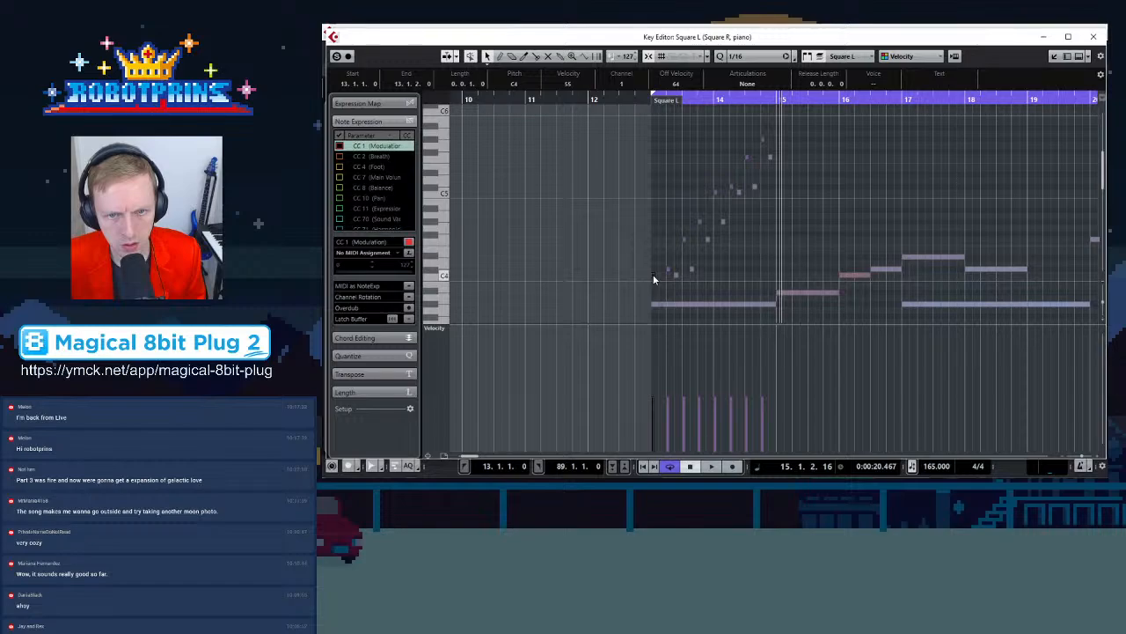
scroll(677, 264, "up", 2)
left_click_drag(796, 132, 783, 264)
left_click(802, 264)
scroll(798, 258, "down", 3)
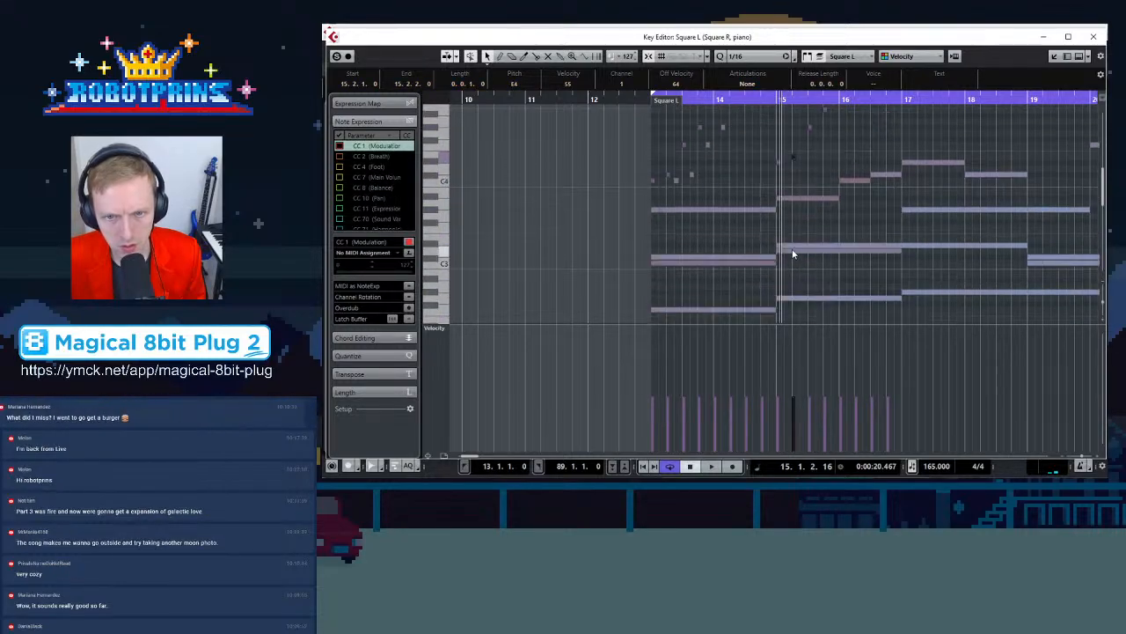
Inspect the piano chord notes in bar 15 to check their pitches
left_click(796, 199)
left_click(794, 242)
left_click(795, 247)
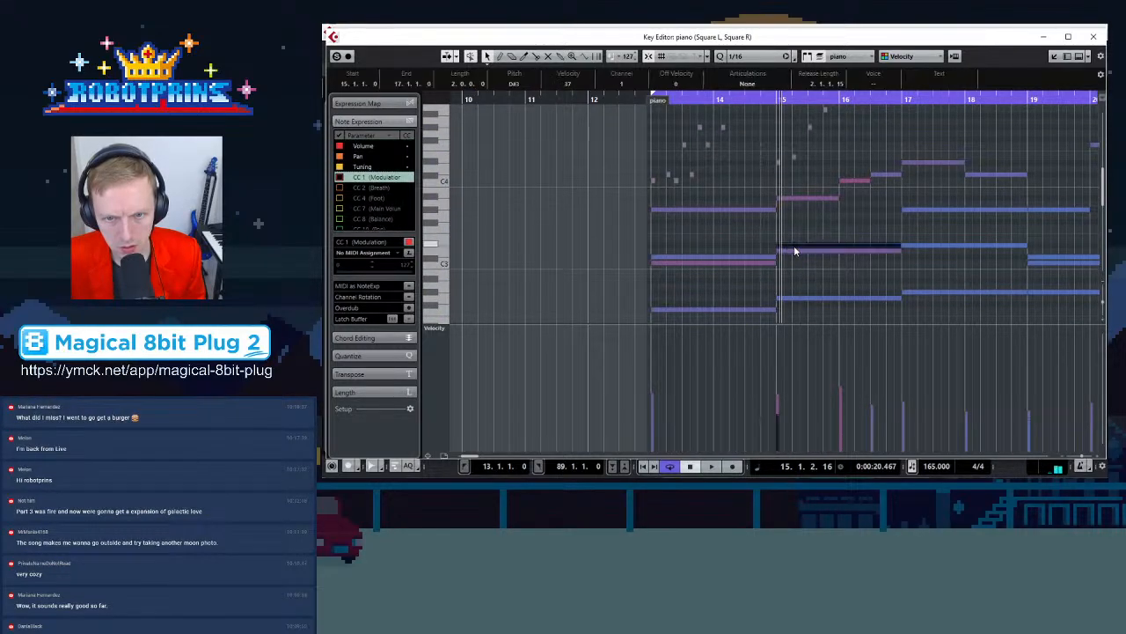
left_click(786, 299)
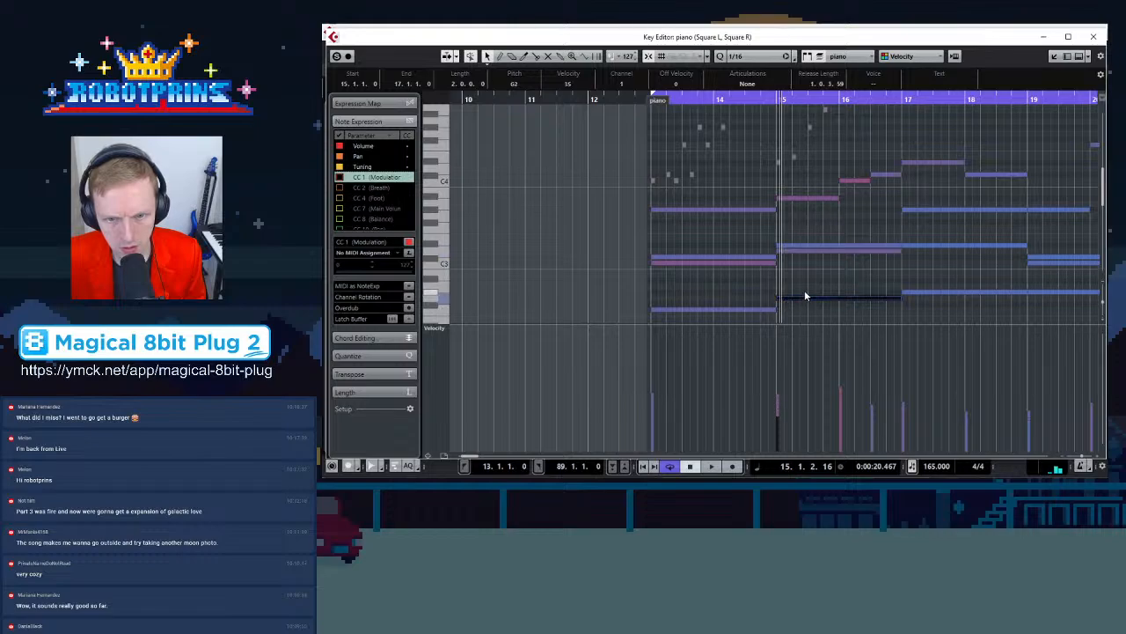
scroll(799, 291, "down", 3)
left_click(799, 287)
left_click(747, 300)
left_click(790, 288)
scroll(789, 288, "up", 5)
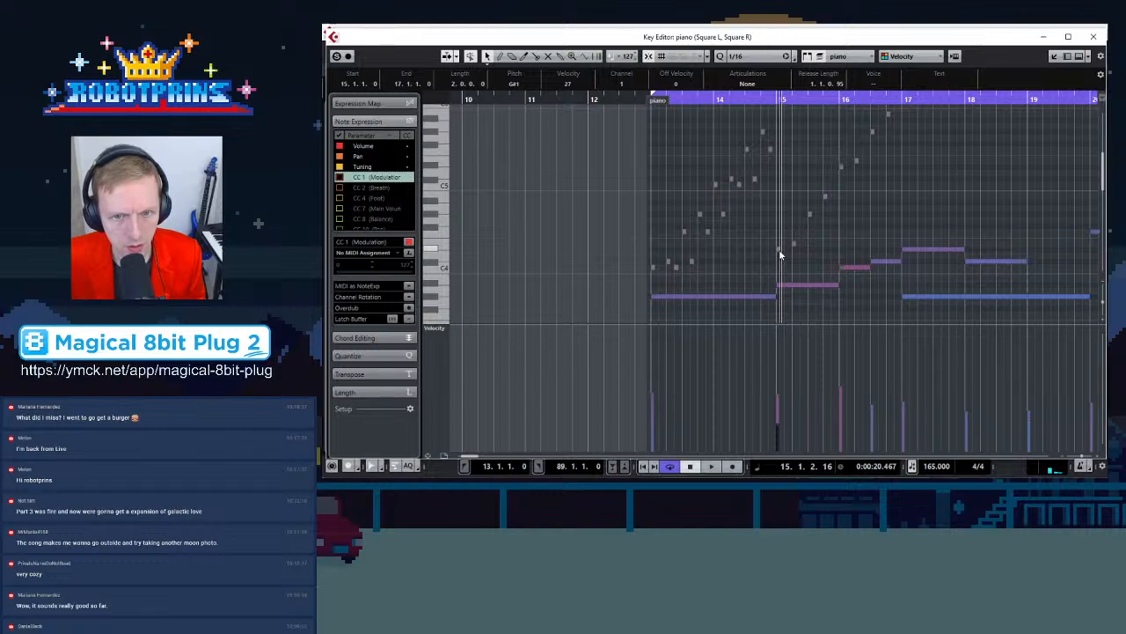
Draw a rising line of Square L sixteenth notes across bar 15 and lower one of them to D4
left_click(779, 249)
left_click_drag(779, 256, 884, 134)
scroll(871, 150, "down", 1)
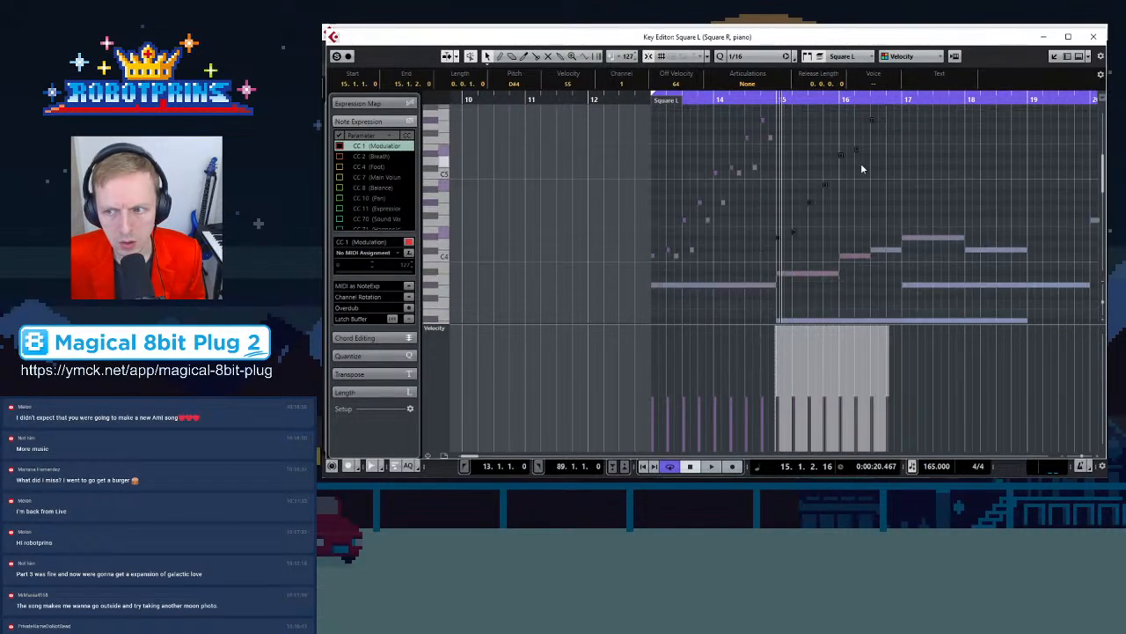
scroll(817, 191, "down", 1)
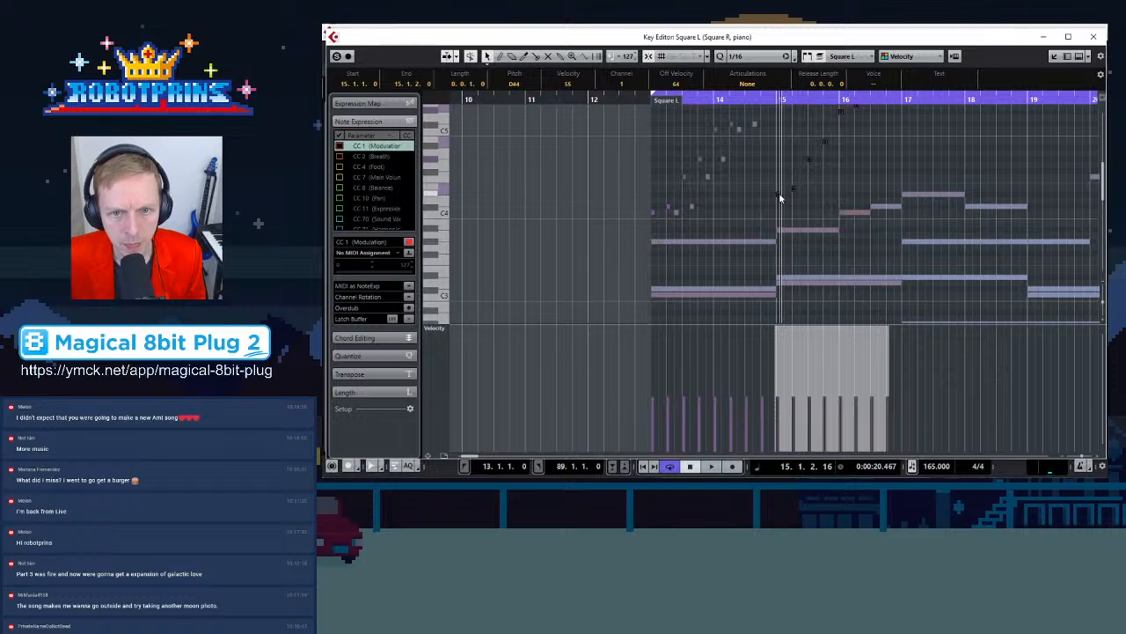
left_click_drag(778, 198, 778, 203)
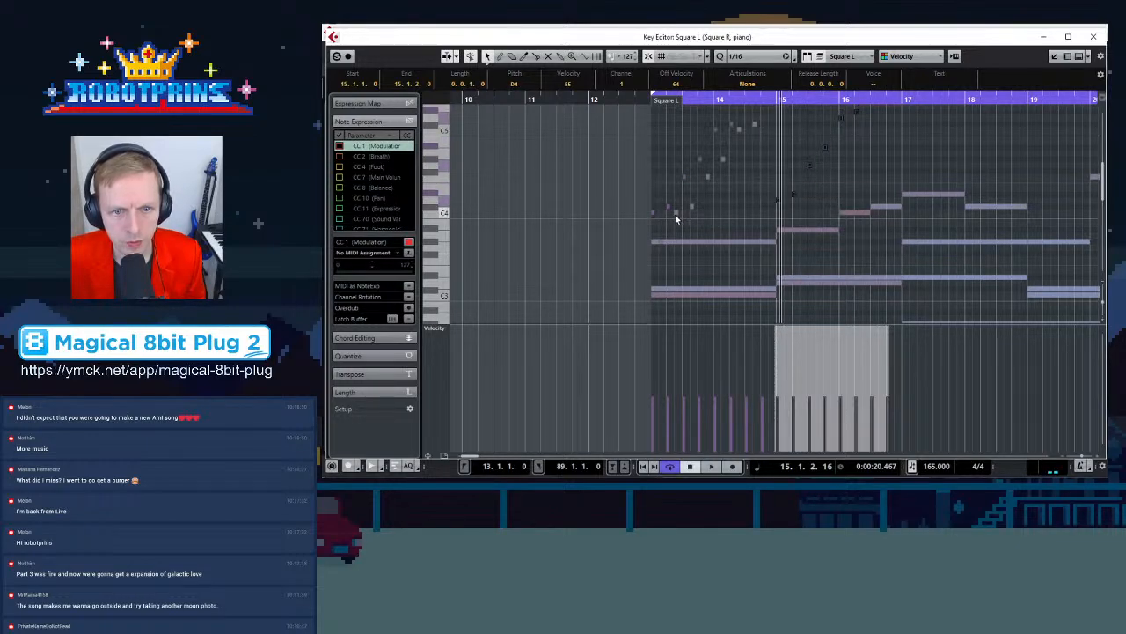
Draw a rising Square R arpeggio line and move it two bars later to start in bar 15
left_click(675, 214)
left_click_drag(659, 251, 770, 161)
scroll(765, 185, "down", 1)
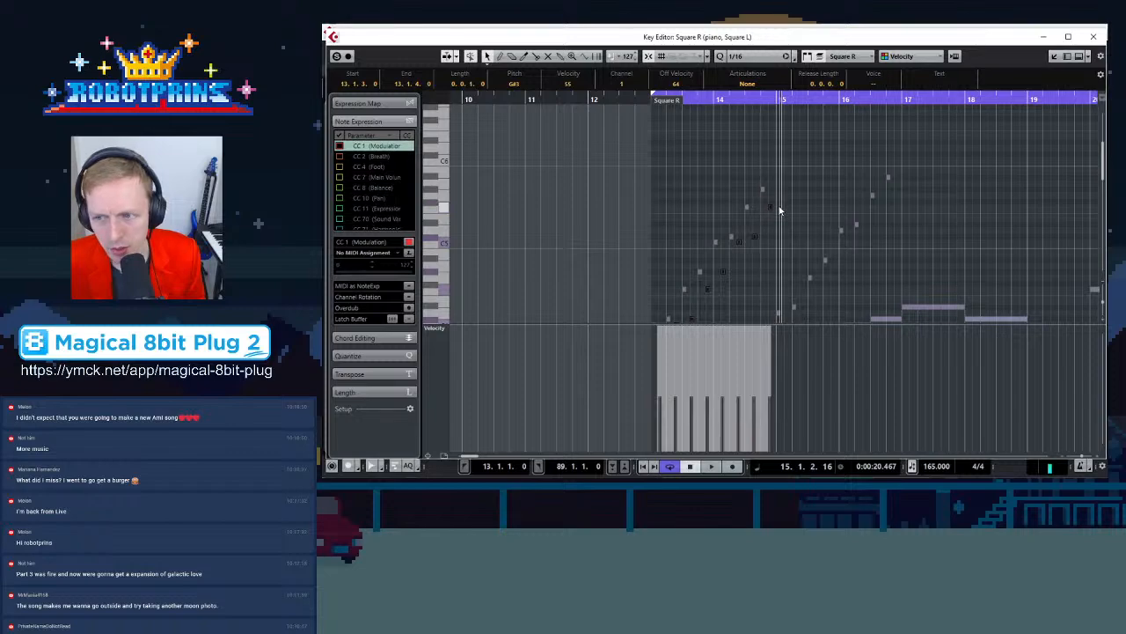
scroll(770, 220, "down", 2)
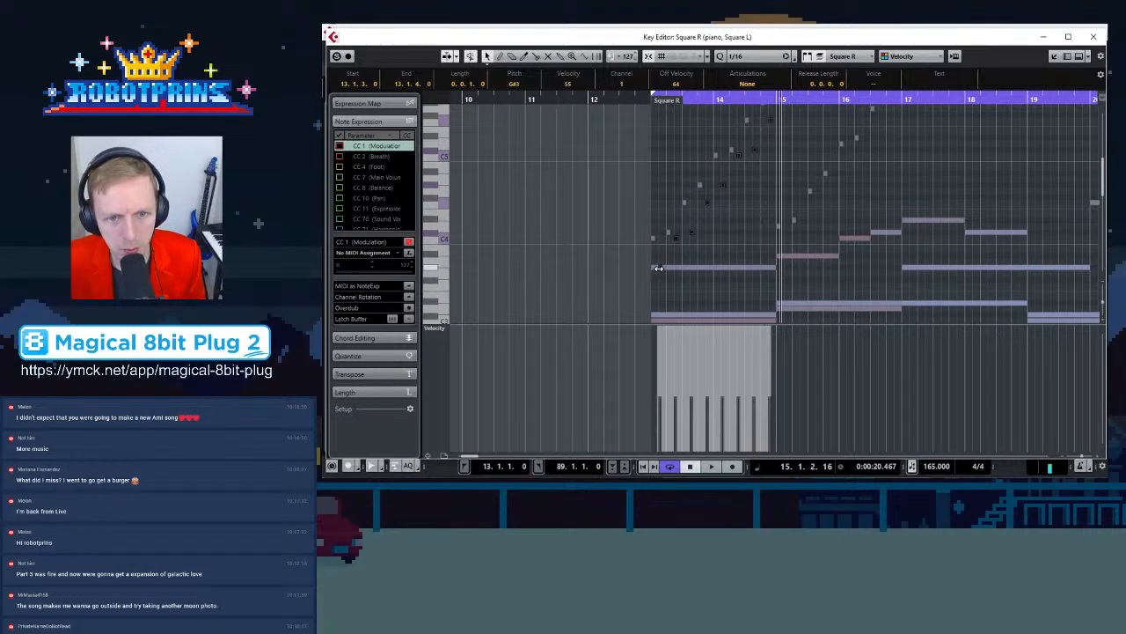
left_click_drag(660, 266, 788, 260)
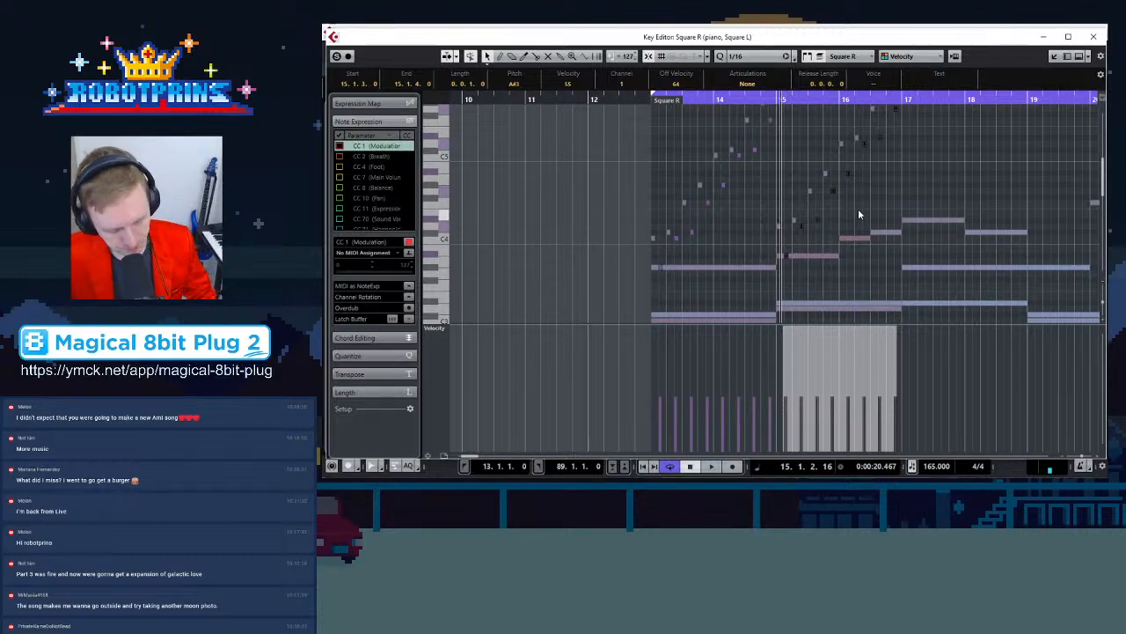
Play back the passage around bars 14–16 and deselect all notes
key("space")
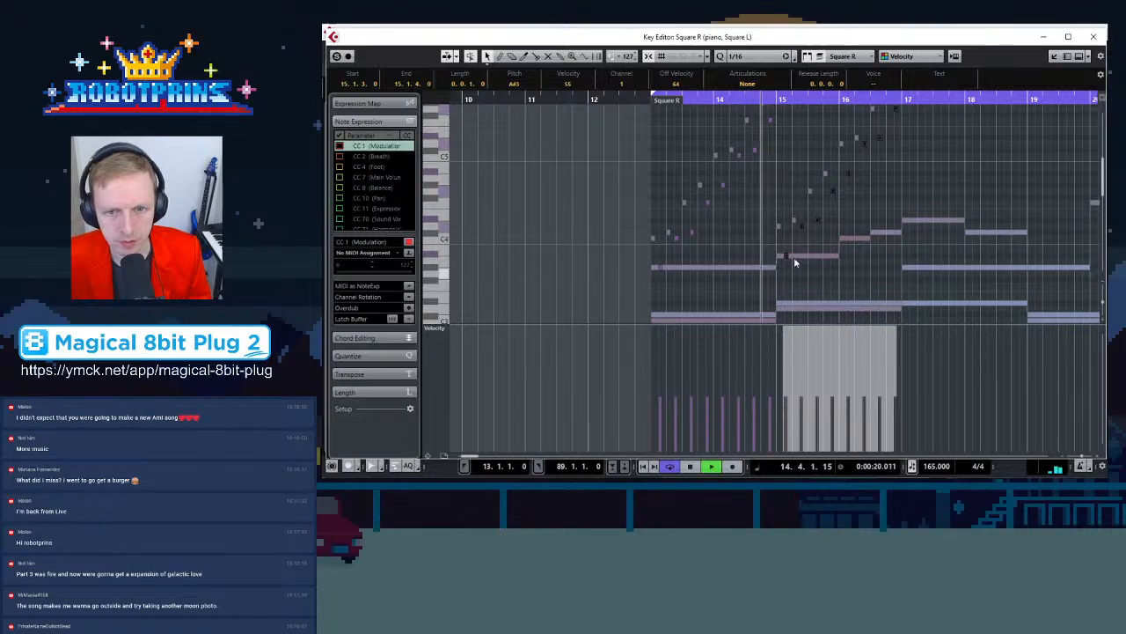
key("h")
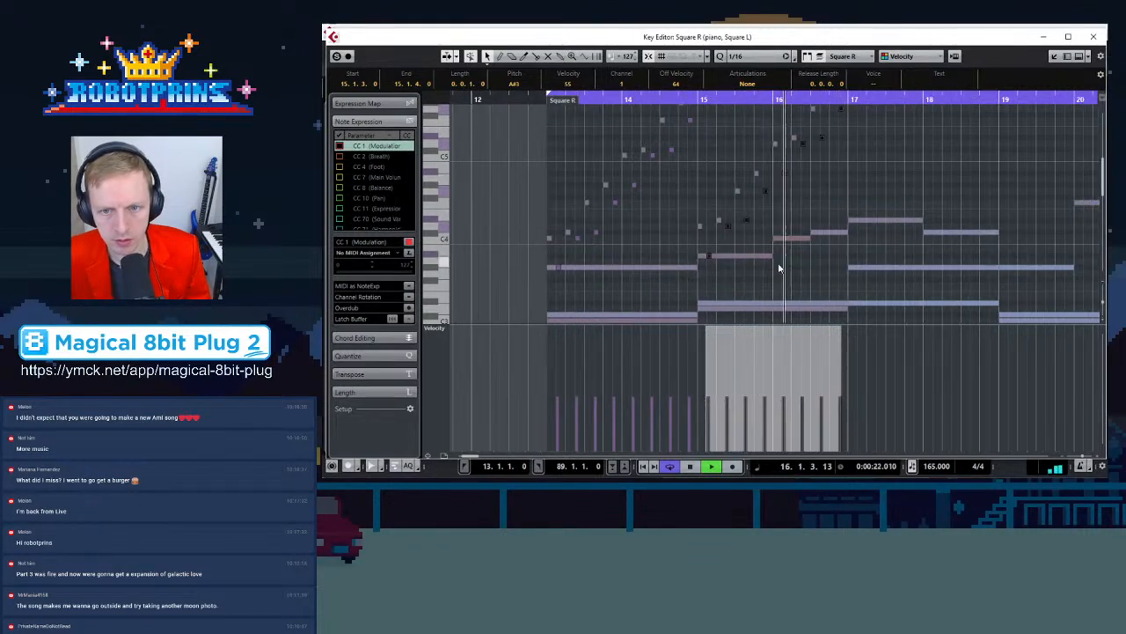
key("space")
scroll(722, 248, "up", 3)
key("h")
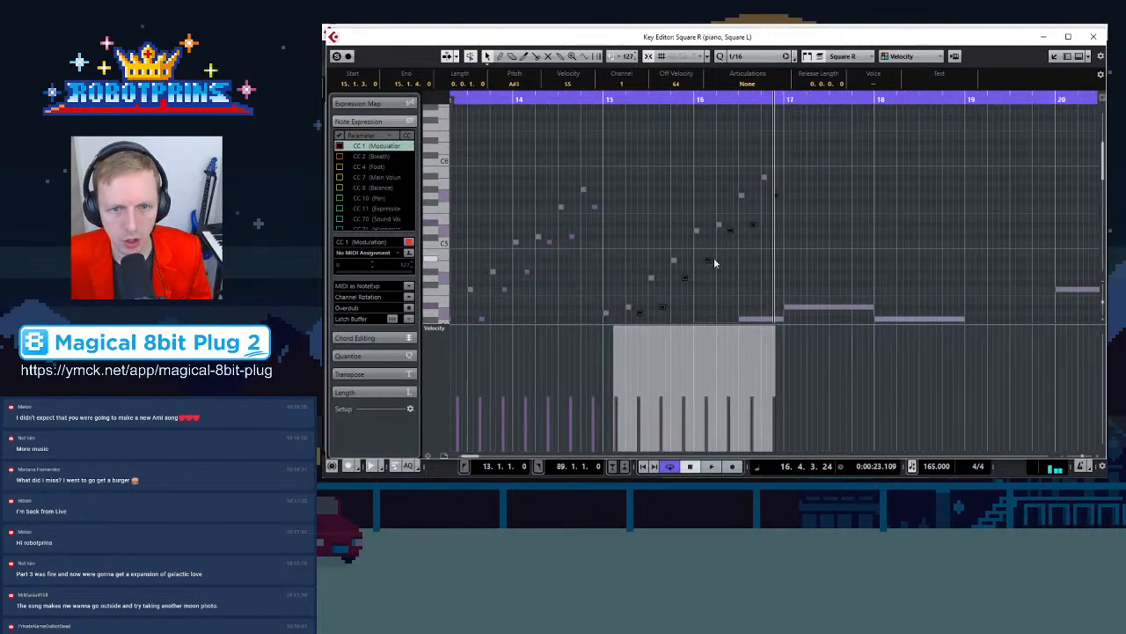
scroll(718, 258, "down", 3)
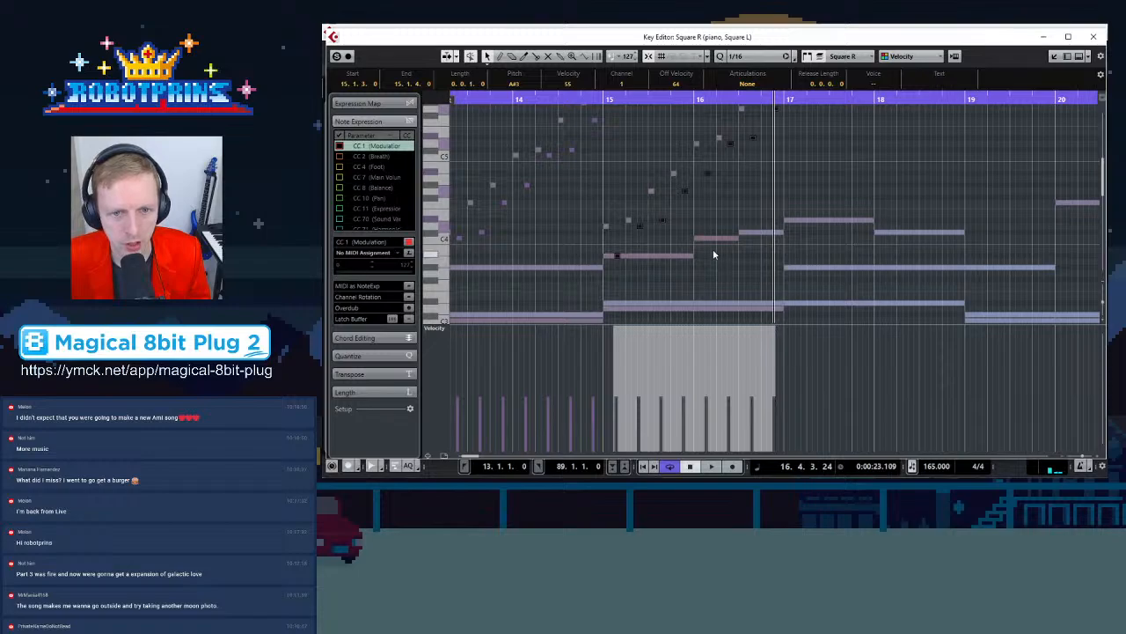
left_click(725, 207)
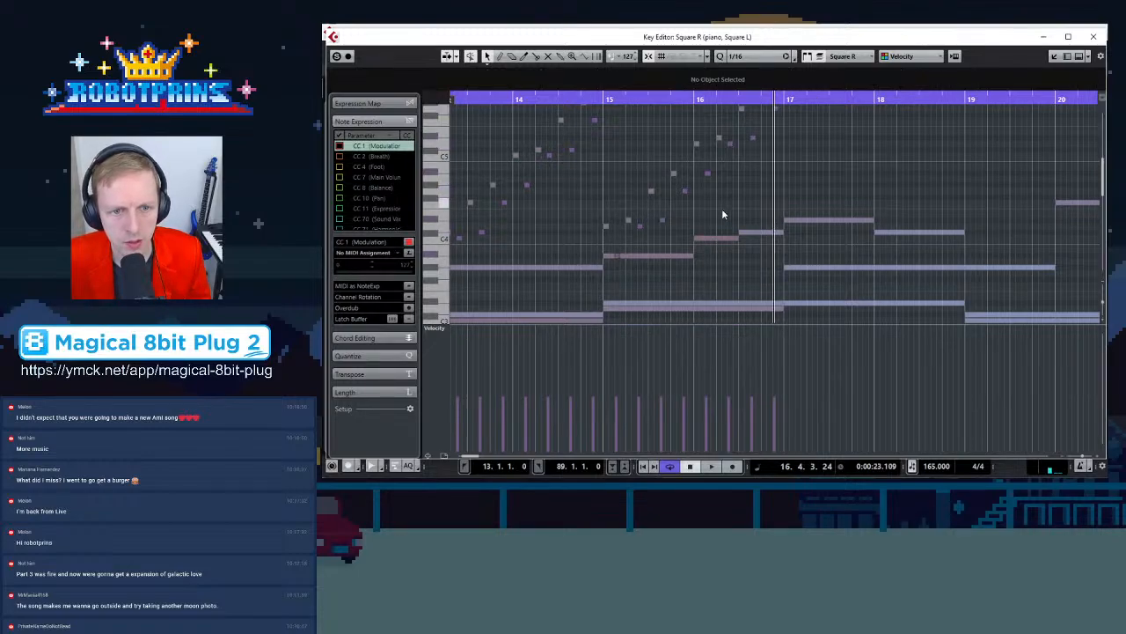
Raise the opening square notes of bar 15 to a higher register
scroll(597, 255, "up", 2)
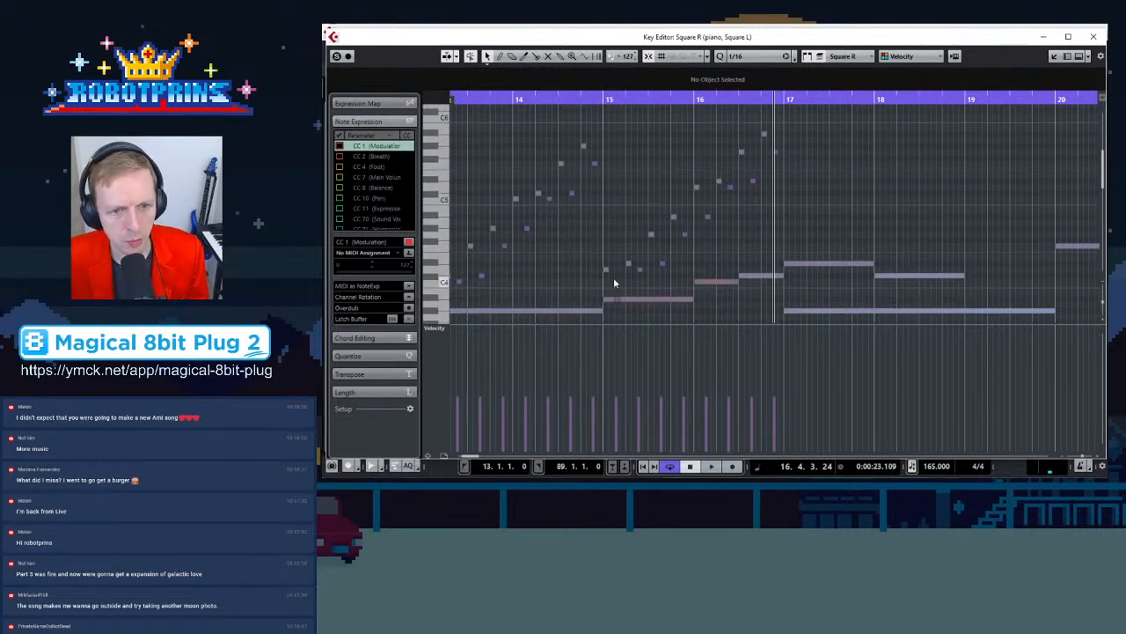
left_click(584, 144)
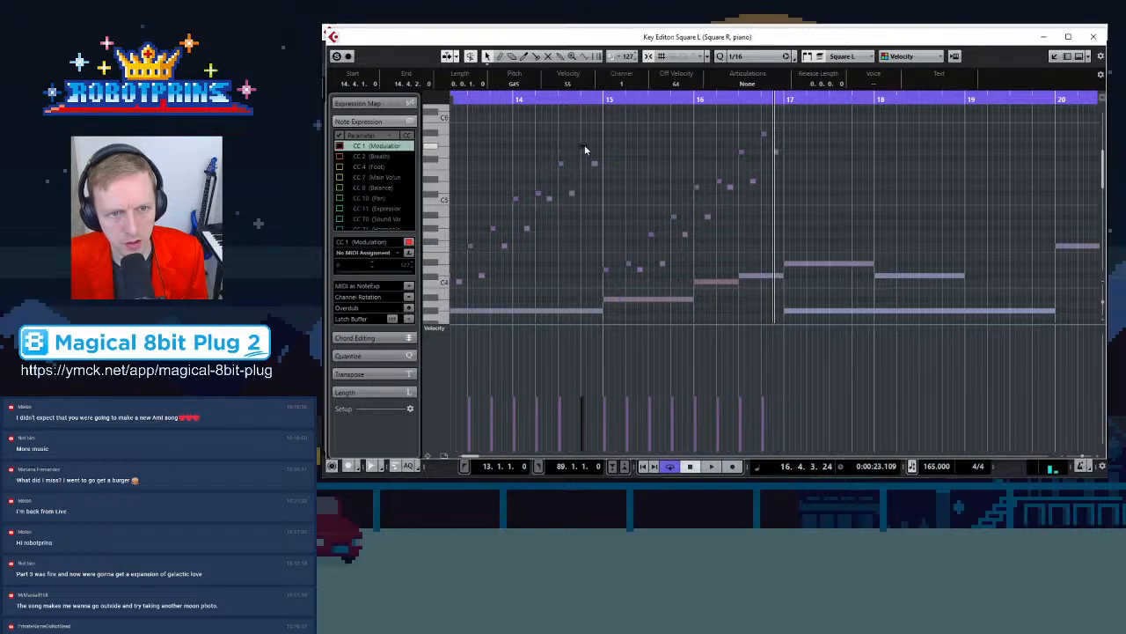
left_click_drag(605, 267, 611, 141)
left_click(619, 200)
left_click_drag(615, 297, 615, 180)
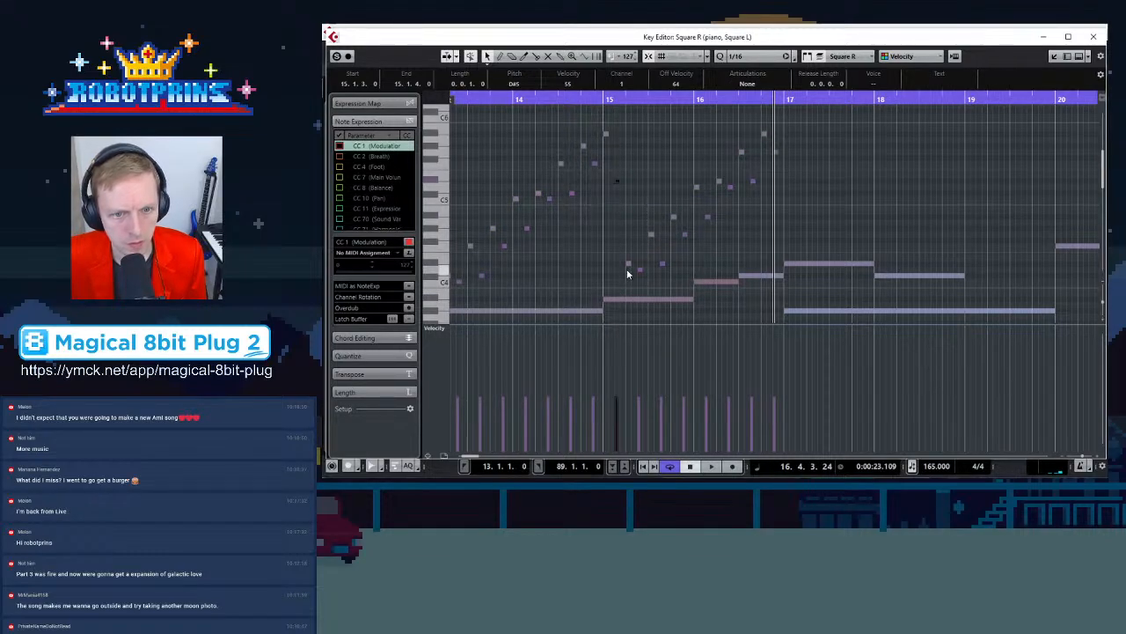
left_click_drag(628, 265, 631, 151)
scroll(633, 220, "down", 3)
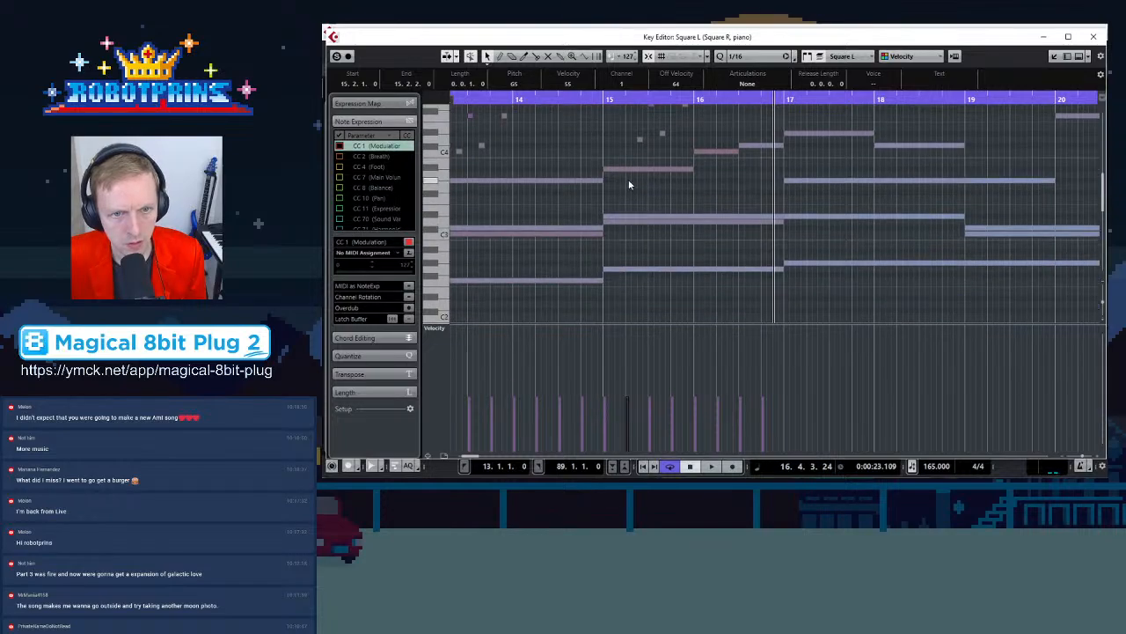
Move more of the bar 15 square notes upward to reshape the arpeggio over the piano chord
left_click(628, 170)
left_click(622, 219)
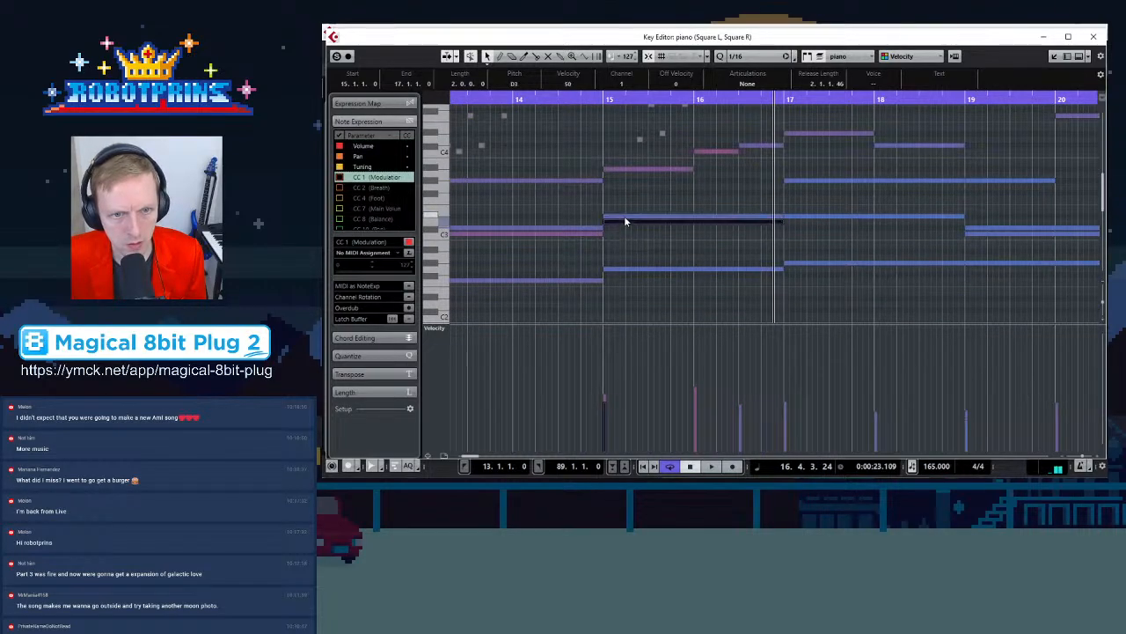
scroll(625, 202, "up", 3)
left_click(629, 151)
left_click_drag(631, 153, 676, 195)
left_click_drag(642, 271, 643, 194)
left_click_drag(663, 264, 663, 220)
left_click(679, 219)
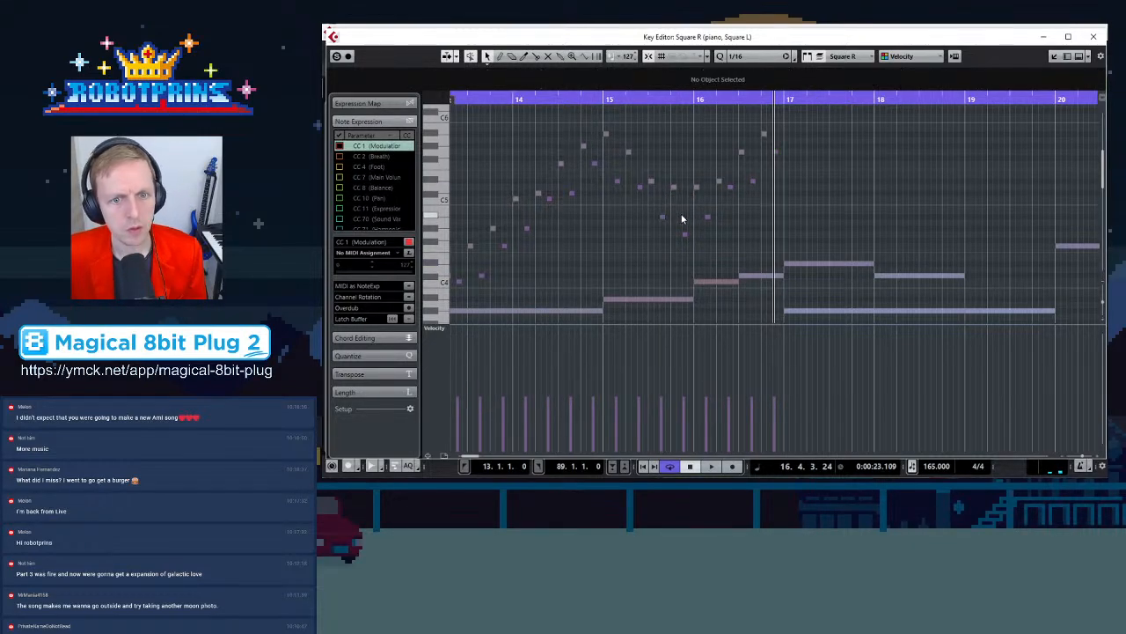
Switch to the piano part and select its chord notes under bars 15–16 to check their pitches
left_click(712, 281)
left_click(744, 276)
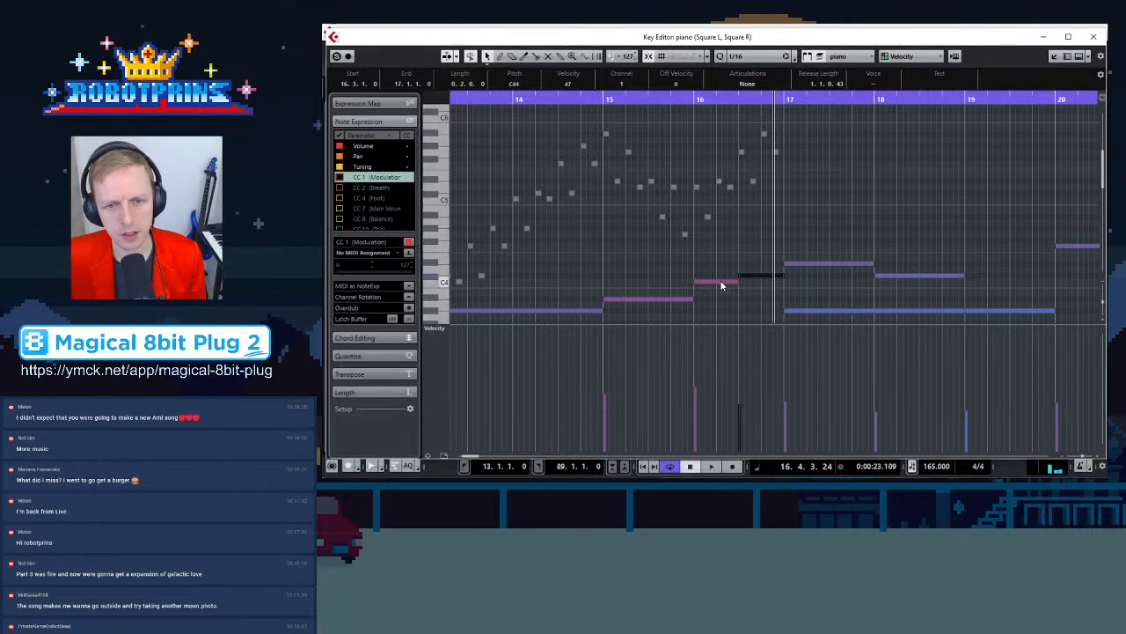
scroll(729, 243, "down", 3)
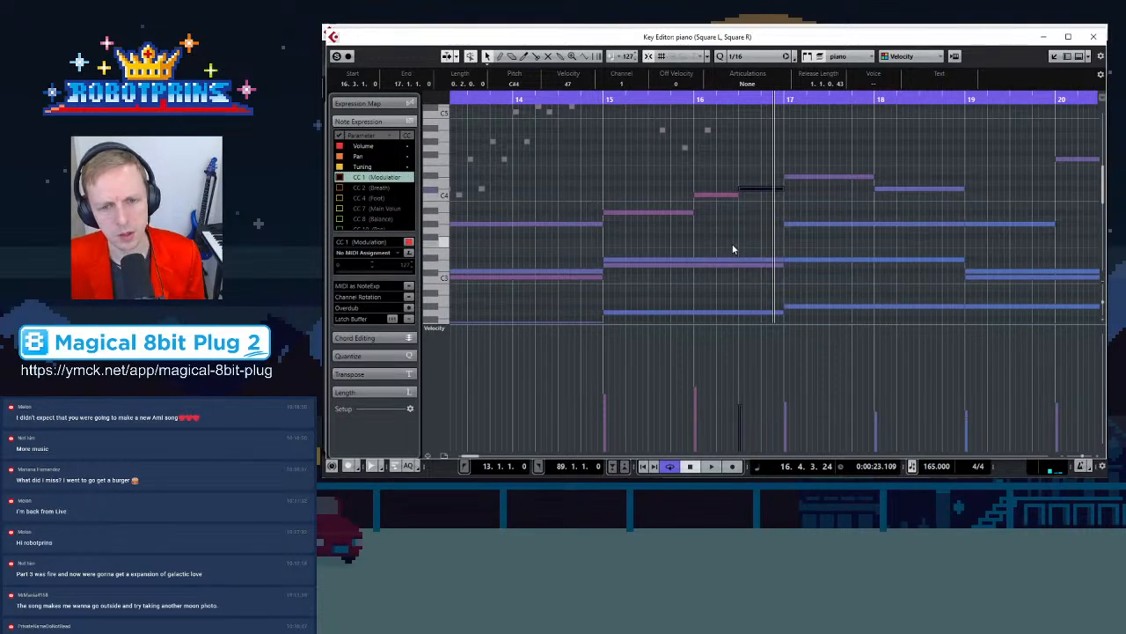
left_click(722, 195)
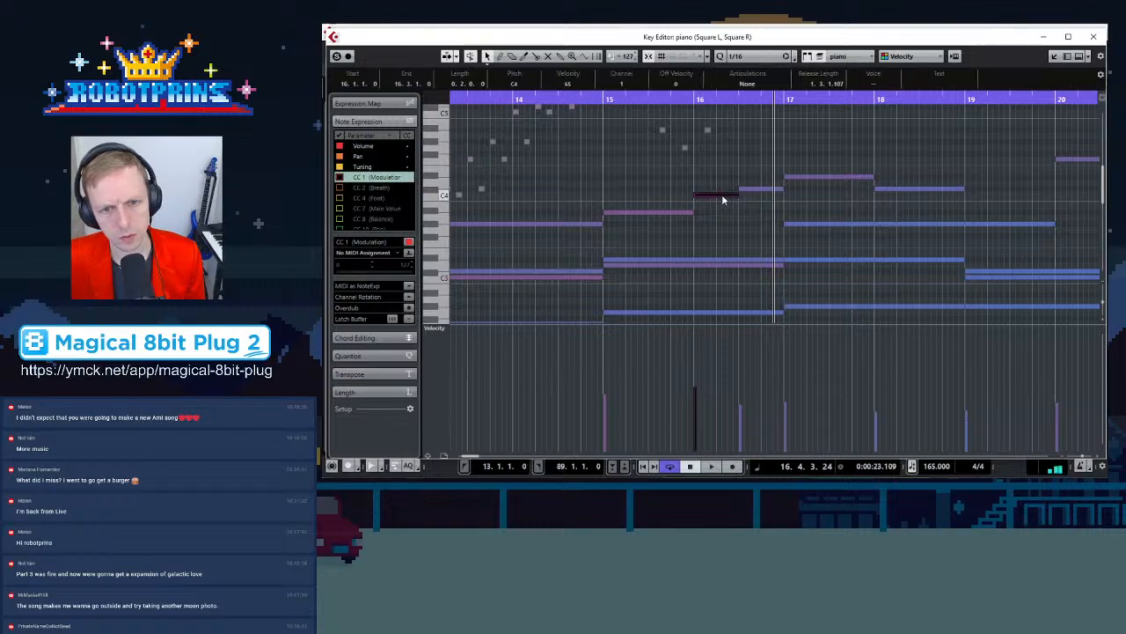
left_click(722, 264)
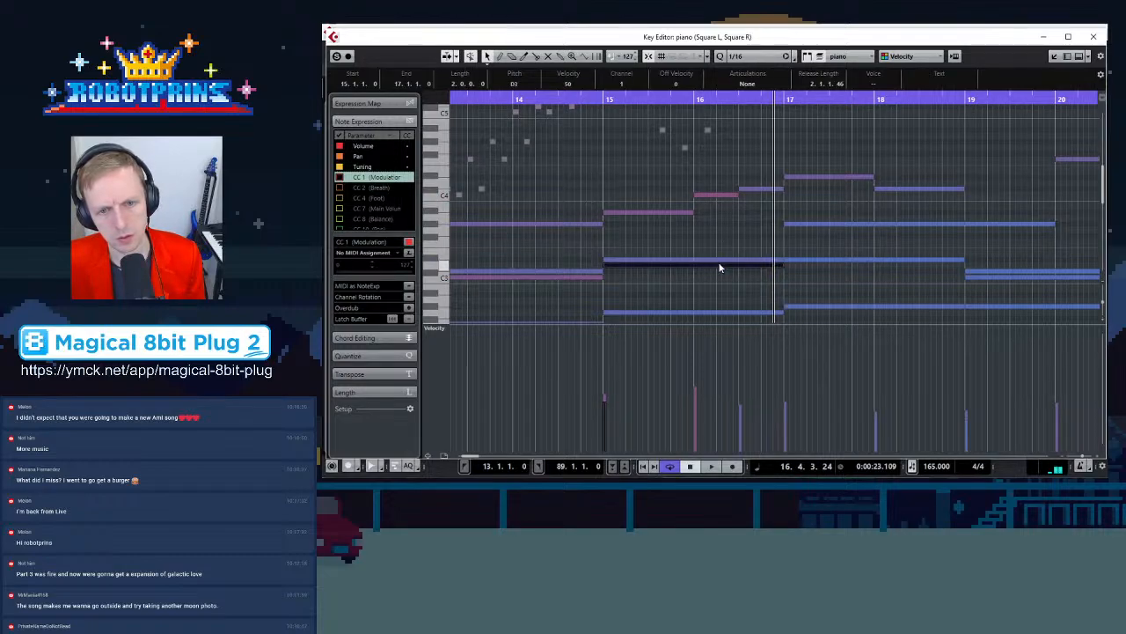
scroll(719, 256, "down", 3)
left_click(718, 223)
left_click(712, 302)
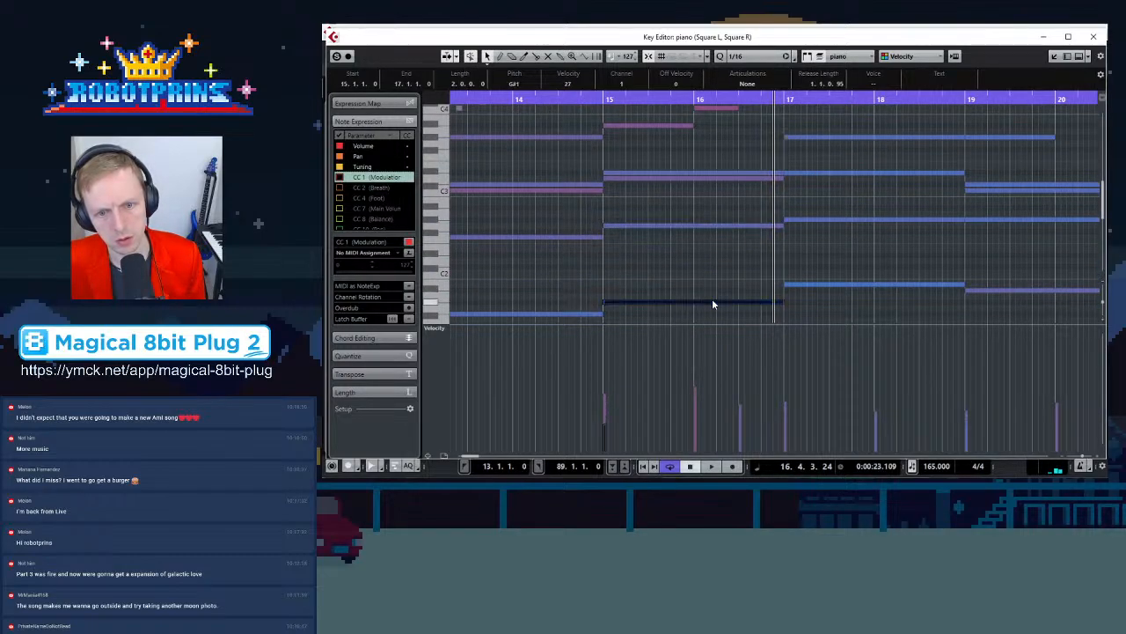
scroll(727, 249, "up", 2)
Play back the passage from the start of bar 15 and stop it
left_click(607, 99)
key("space")
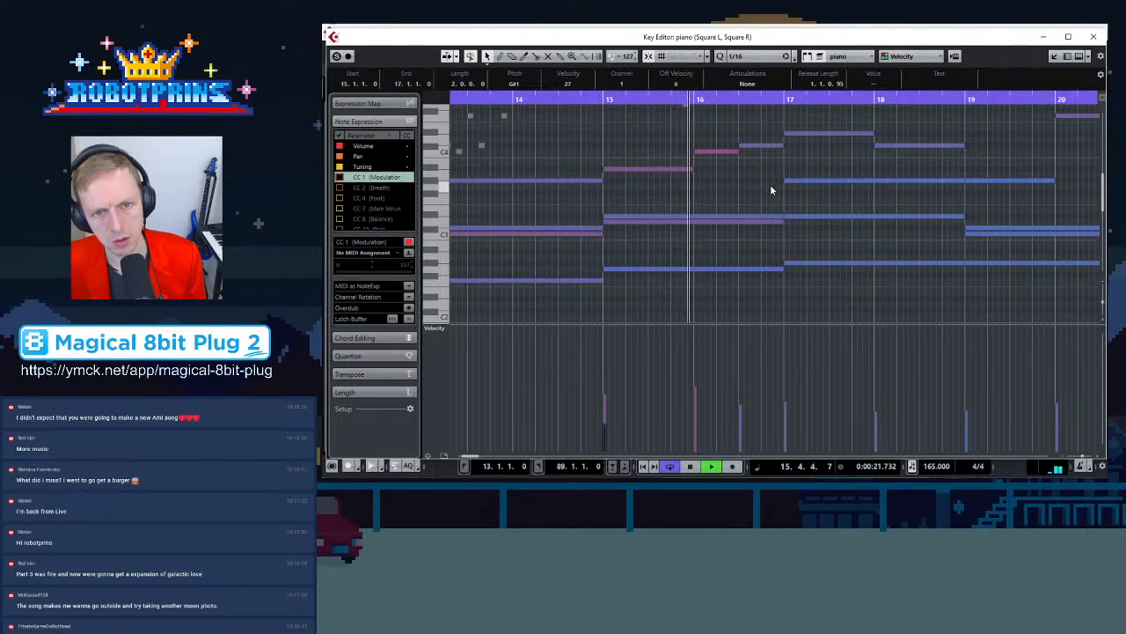
key("space")
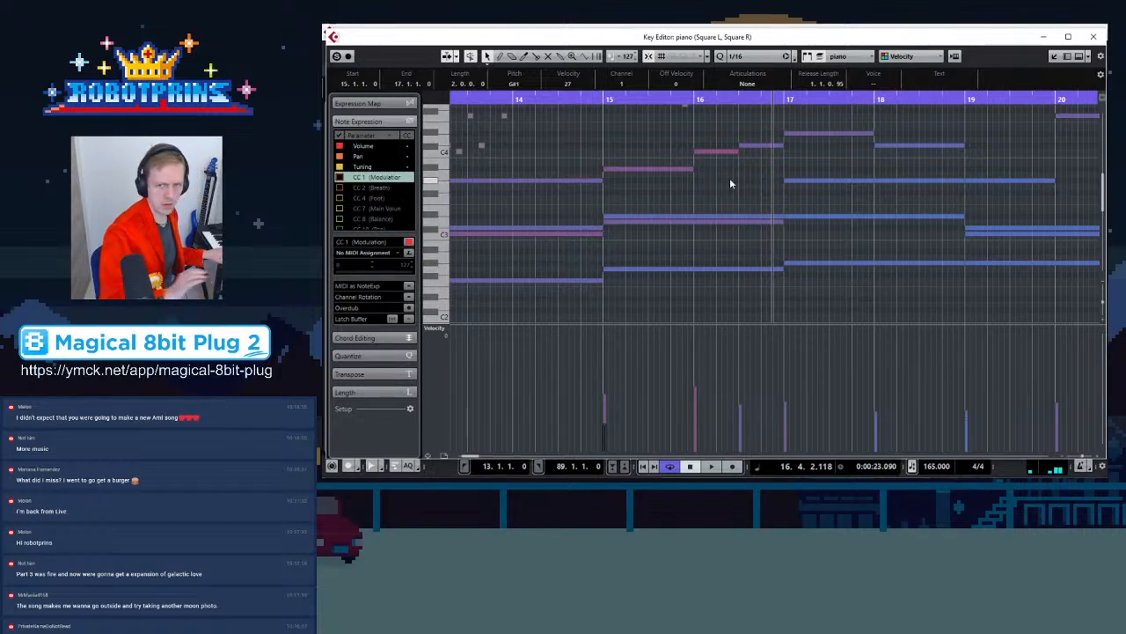
Select further piano notes across bars 15–17 one by one to compare them with the square arpeggio
left_click(709, 152)
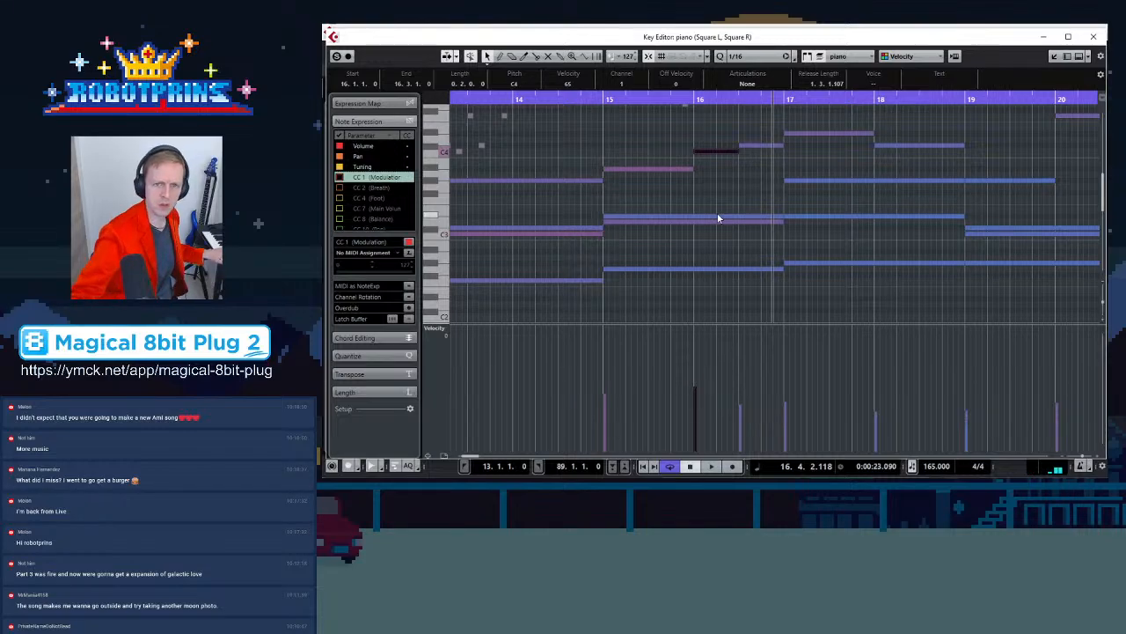
scroll(669, 246, "down", 3)
left_click(635, 260)
left_click_drag(635, 260, 632, 180)
scroll(633, 180, "up", 3)
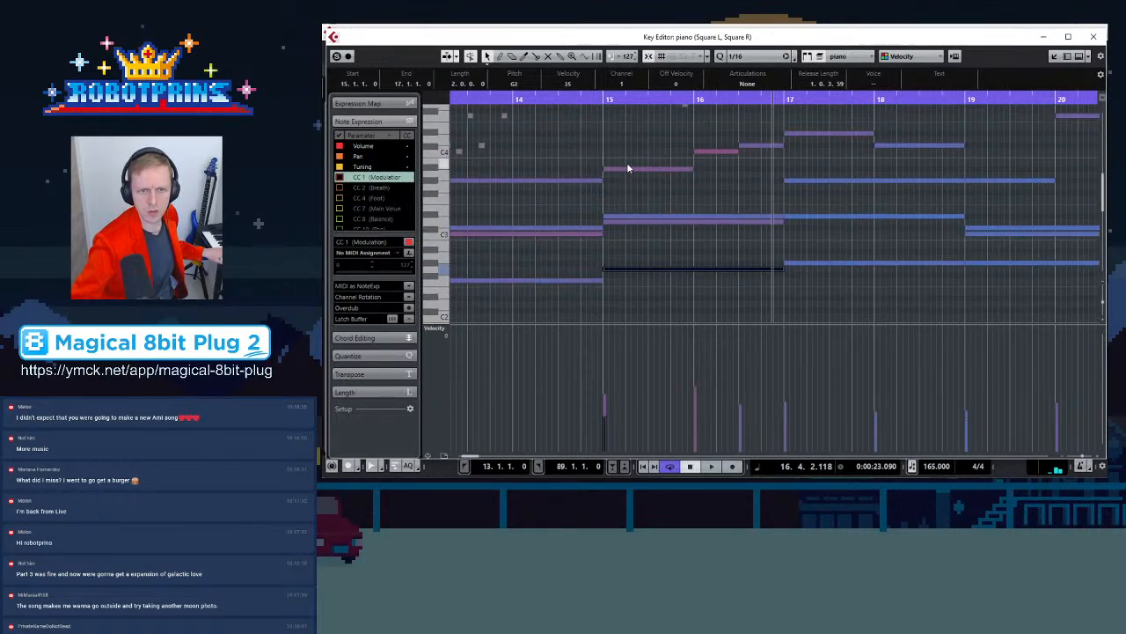
left_click(628, 218)
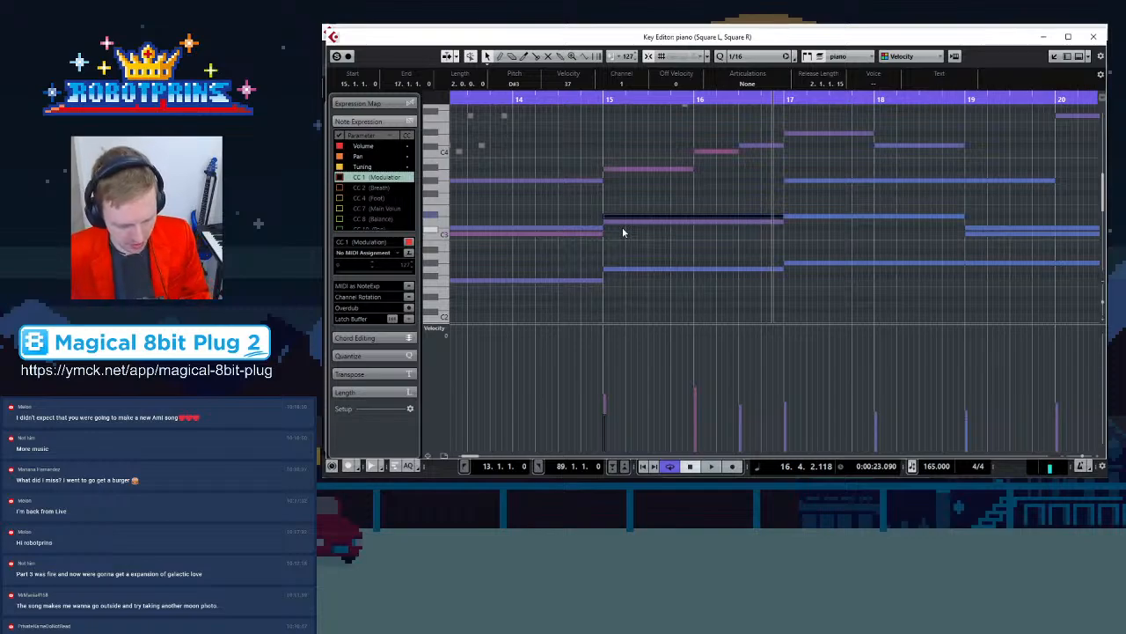
scroll(722, 155, "up", 3)
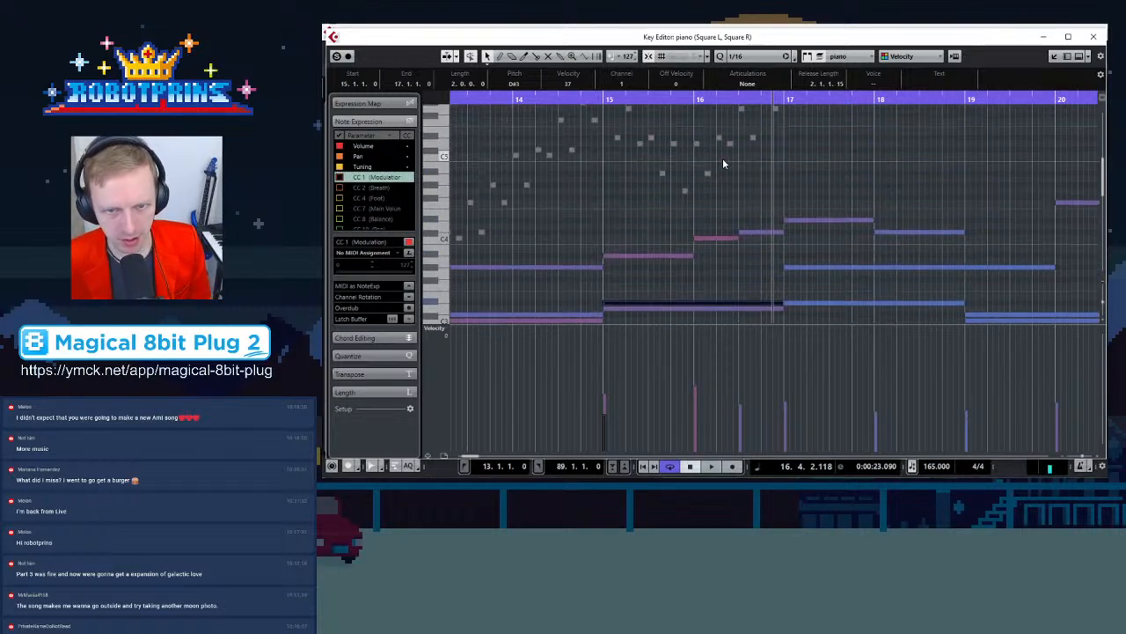
left_click(761, 232)
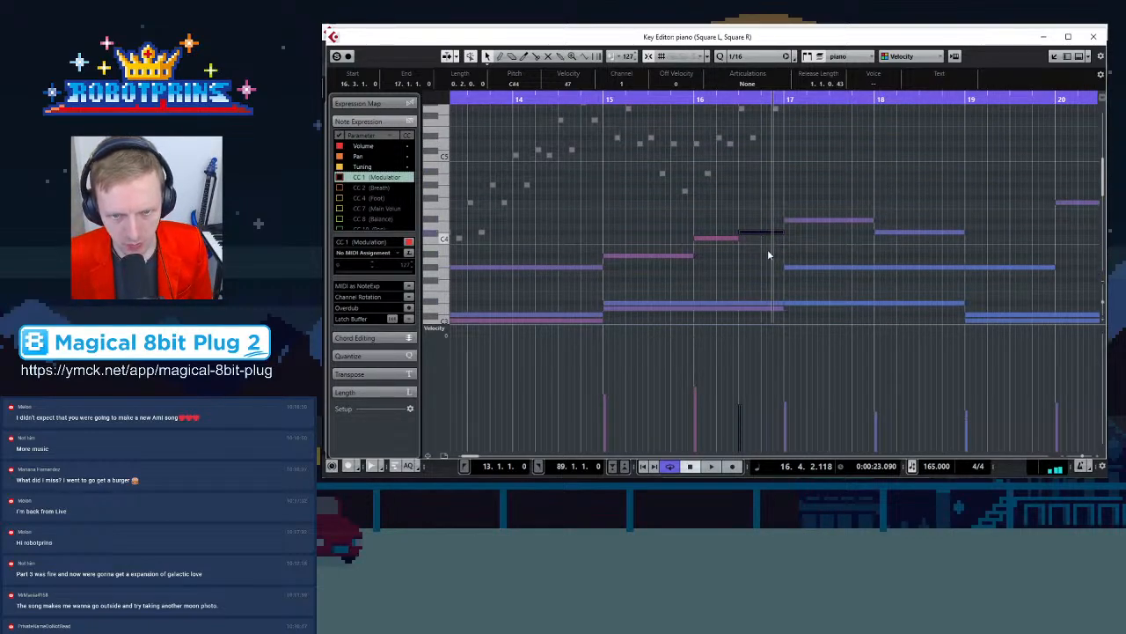
scroll(763, 253, "down", 2)
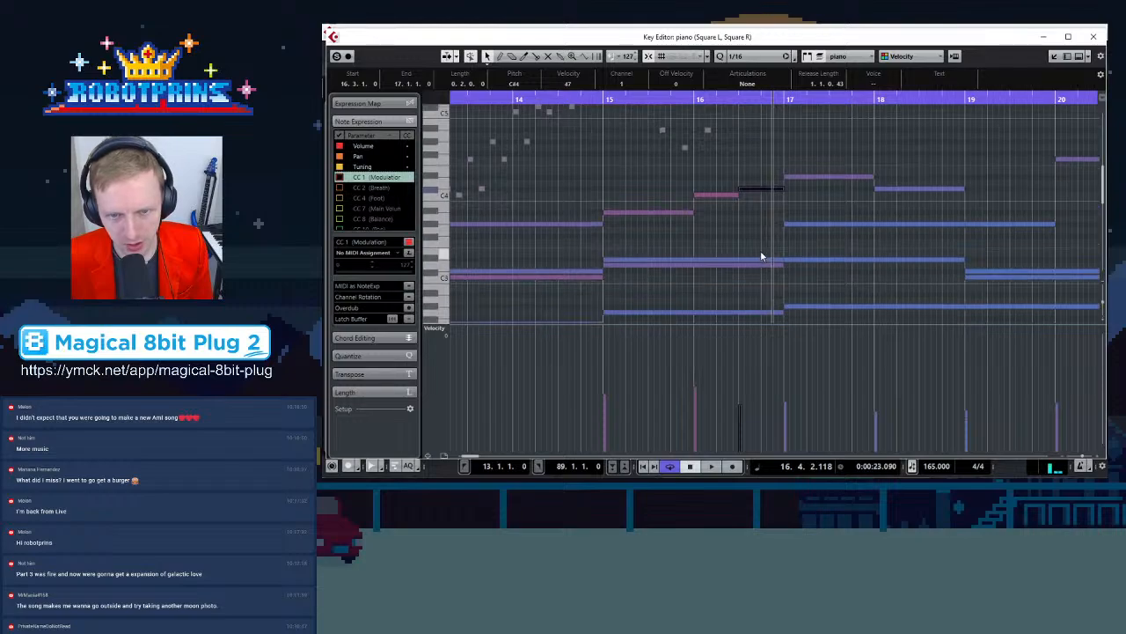
left_click(757, 261)
left_click(748, 192)
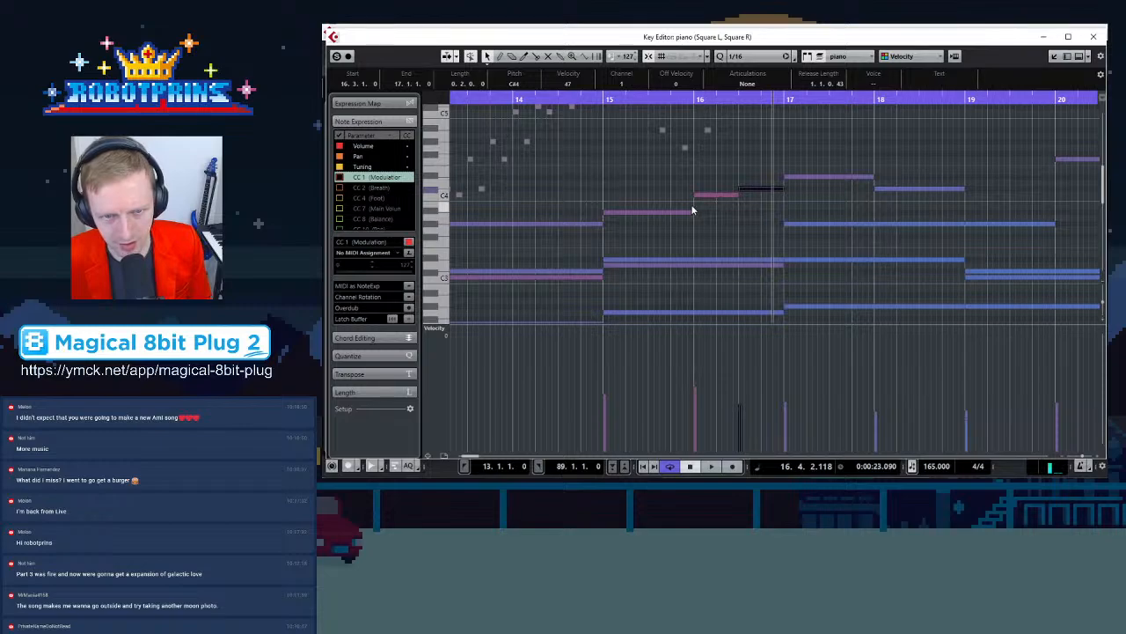
left_click(663, 213)
left_click(722, 196)
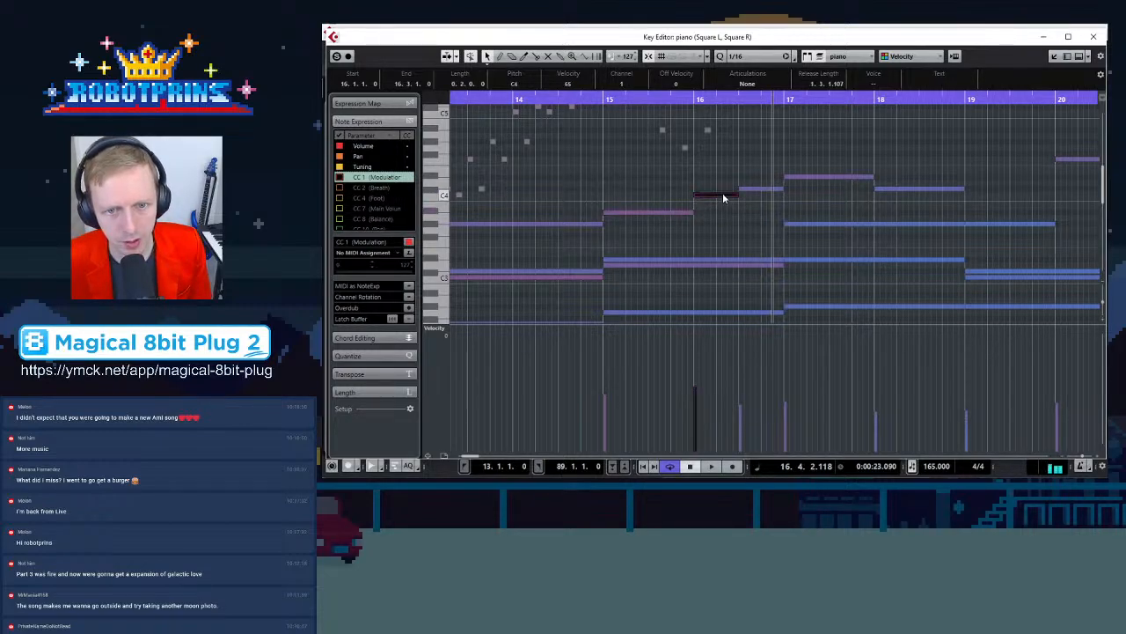
left_click(755, 190)
left_click(809, 177)
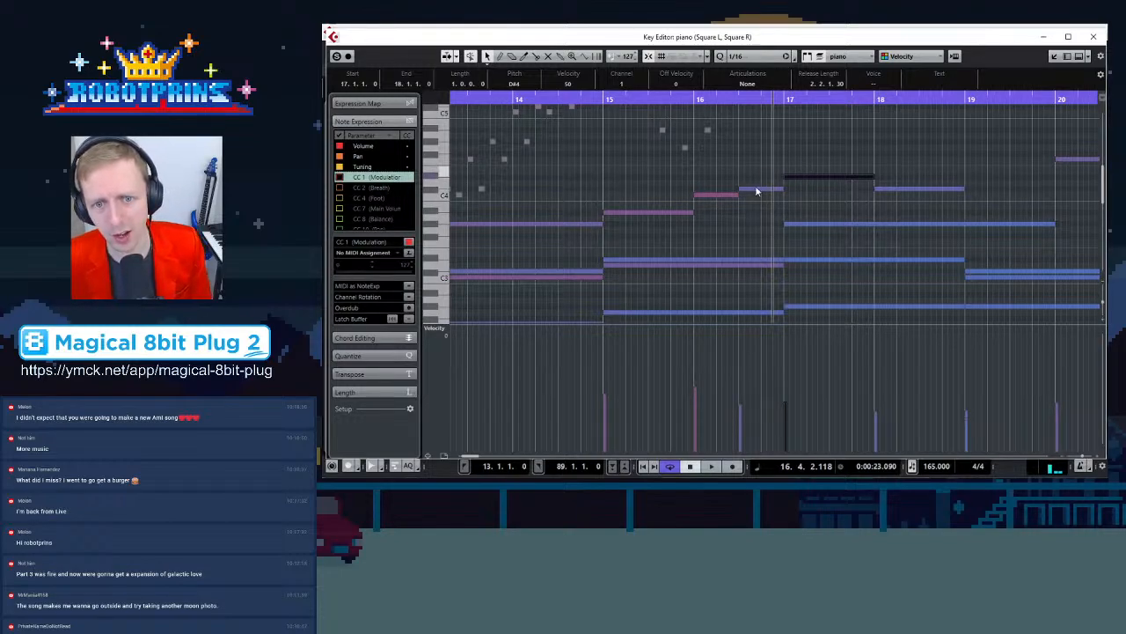
scroll(744, 233, "up", 2)
scroll(759, 245, "down", 2)
scroll(770, 227, "up", 3, "ctrl")
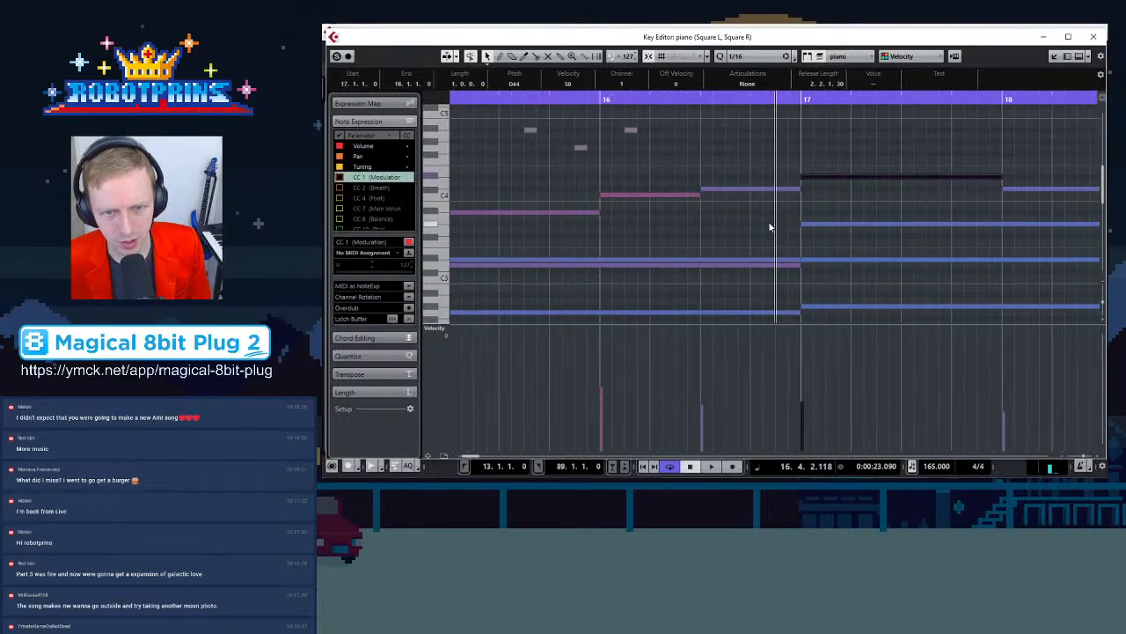
Shorten the bar 15 piano chord notes so they end at beat 3 of bar 16
left_click(730, 189)
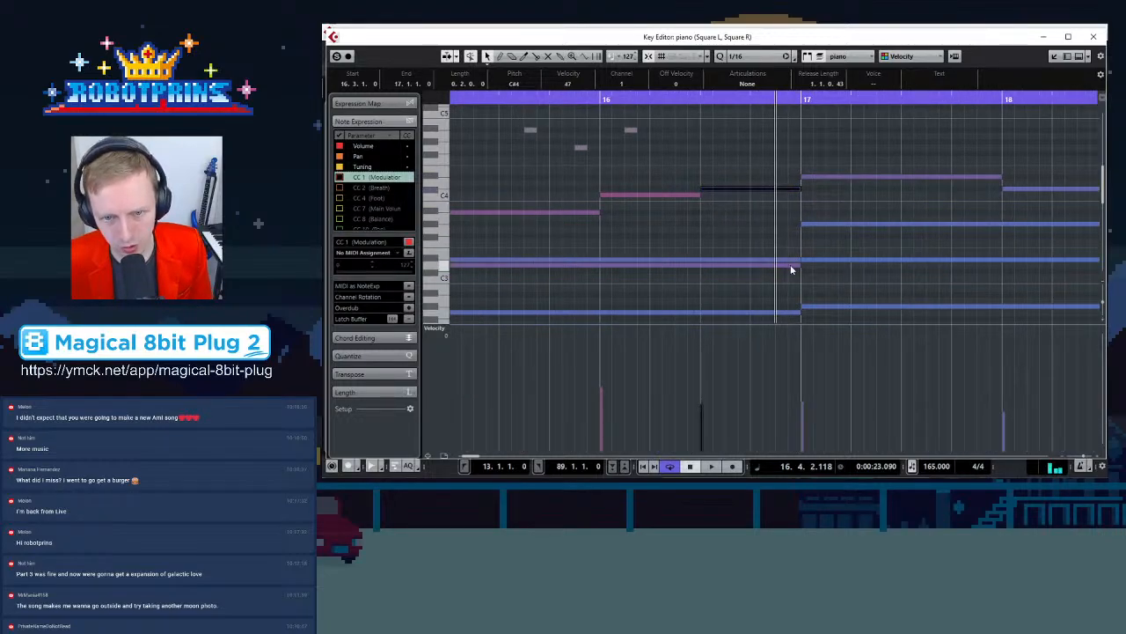
left_click_drag(797, 262, 698, 257)
left_click_drag(799, 264, 701, 264)
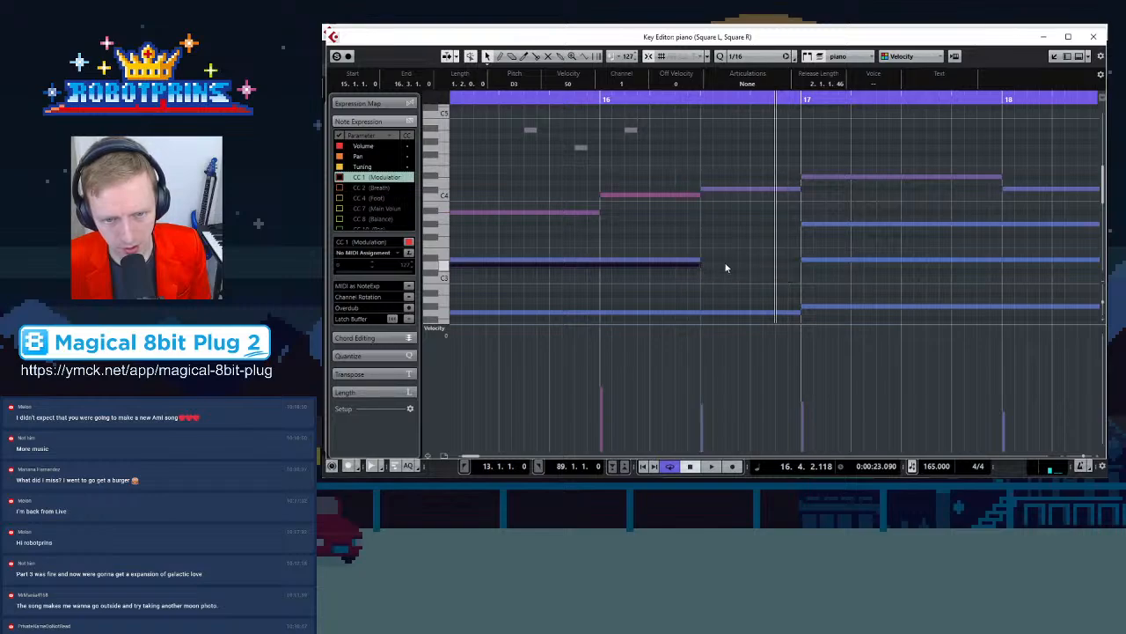
scroll(774, 229, "down", 3)
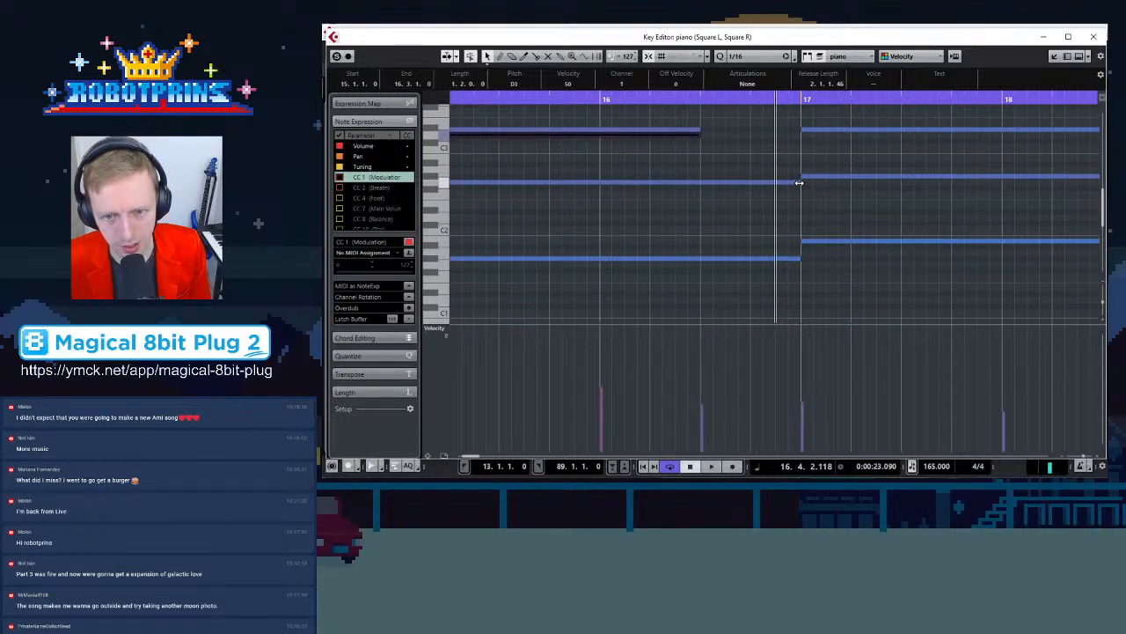
left_click_drag(799, 183, 702, 182)
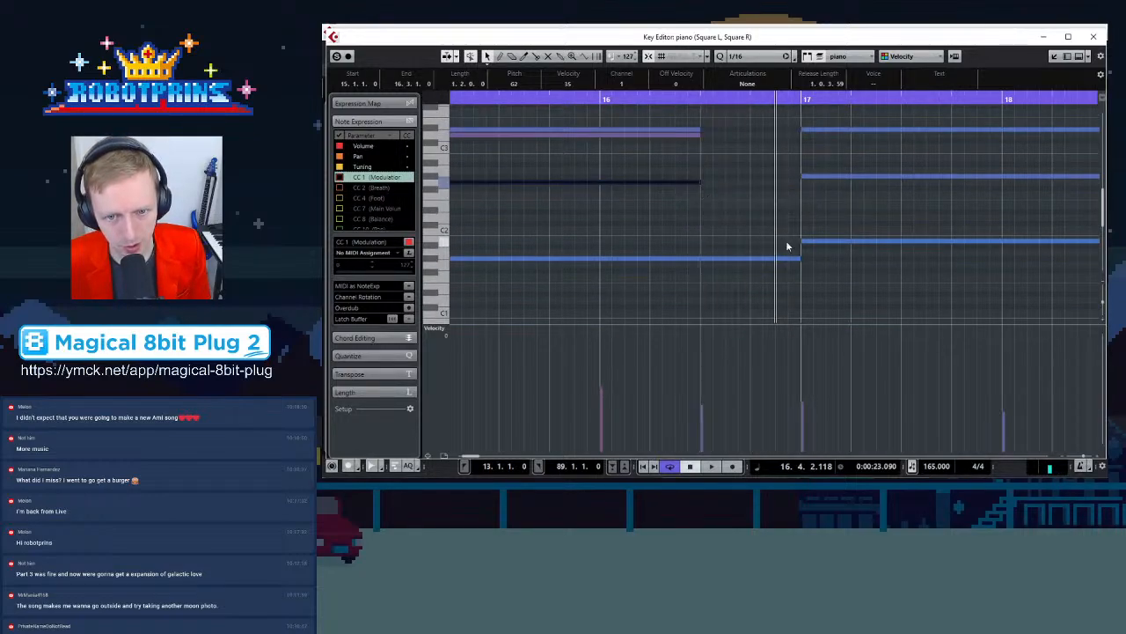
left_click_drag(800, 257, 701, 258)
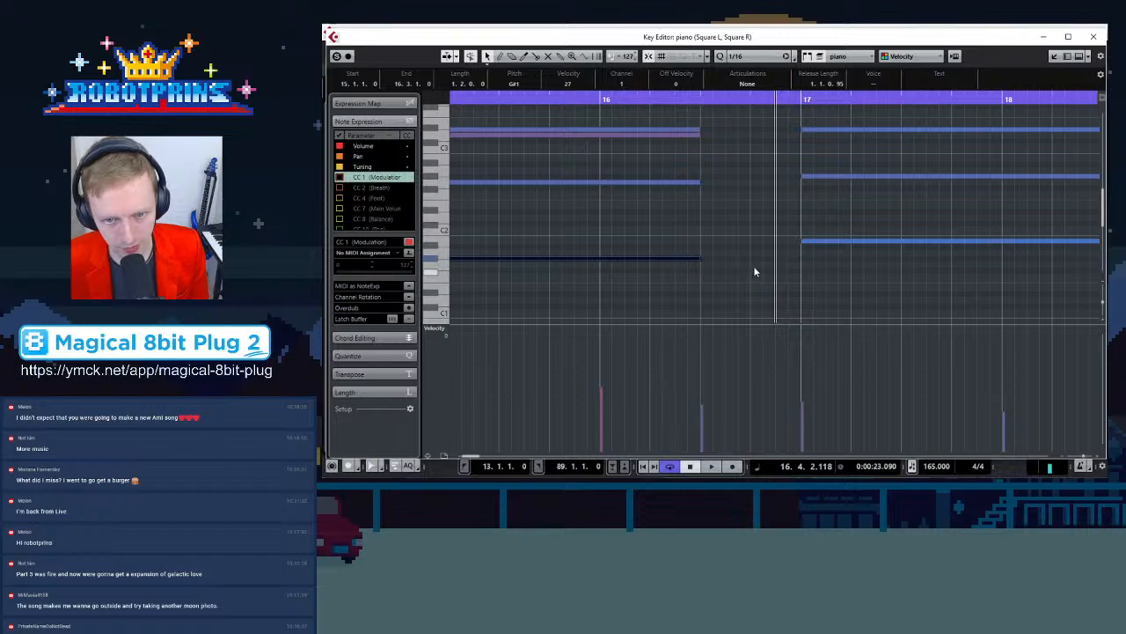
Select the piano chord notes starting in bar 17 one at a time to check their pitches
scroll(755, 265, "up", 3)
scroll(765, 260, "down", 3)
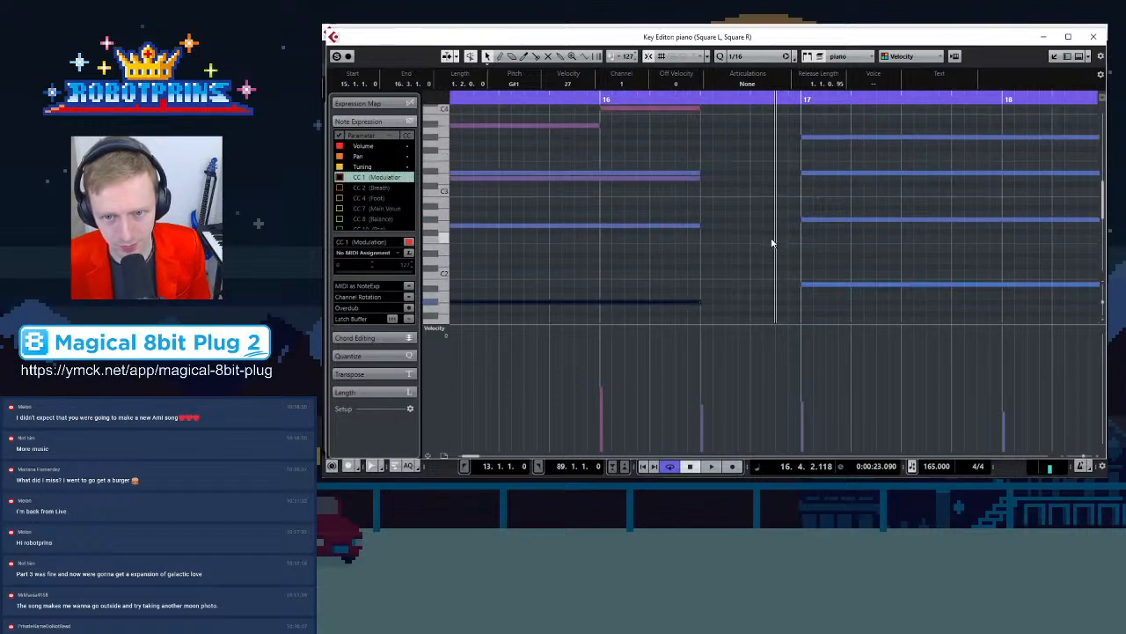
scroll(763, 254, "up", 3)
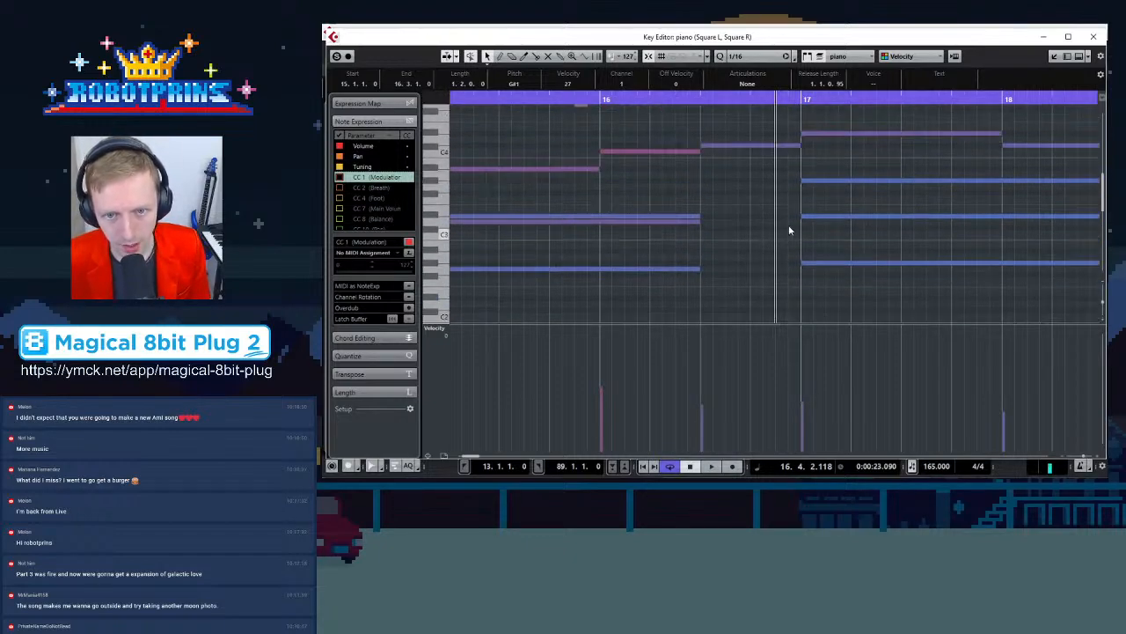
left_click(842, 134)
left_click(836, 181)
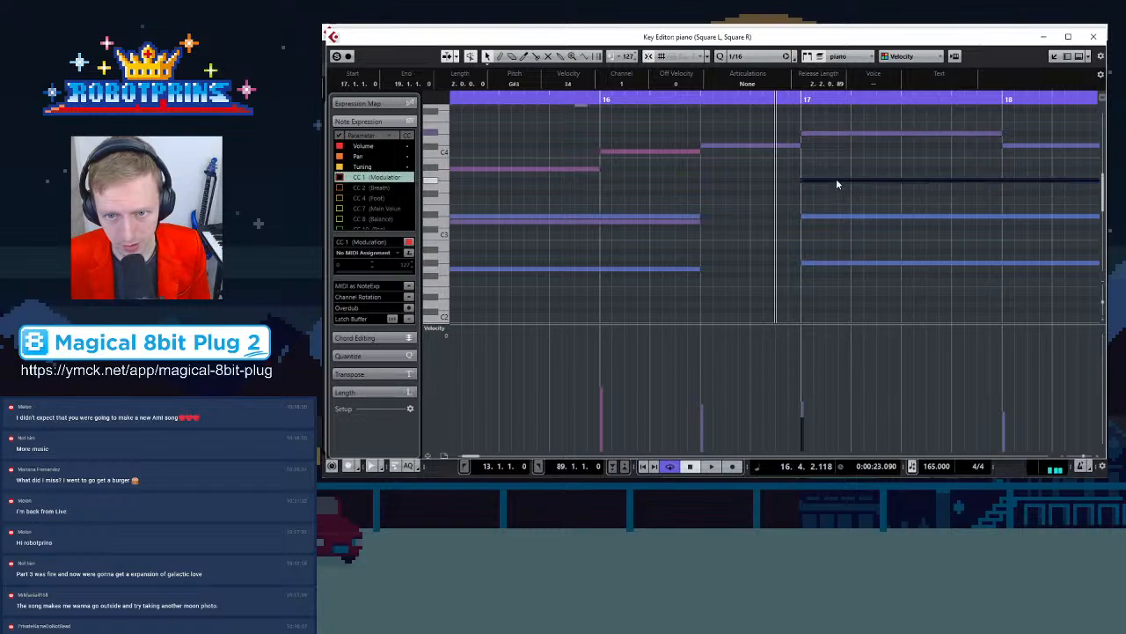
left_click(828, 215)
left_click(824, 262)
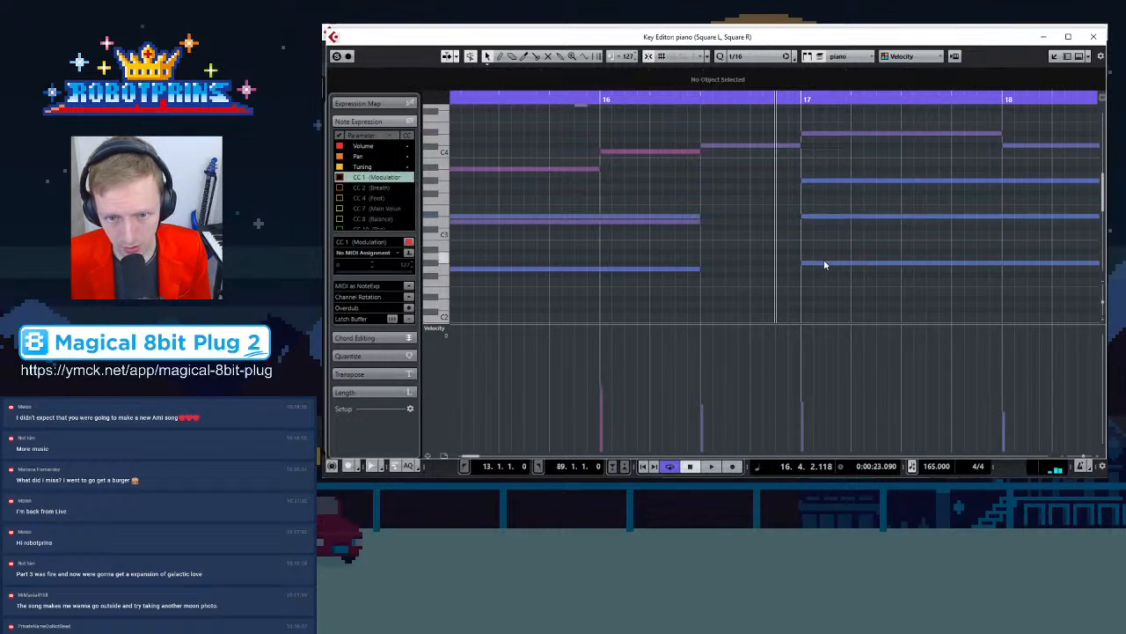
scroll(823, 264, "down", 3)
left_click(822, 242)
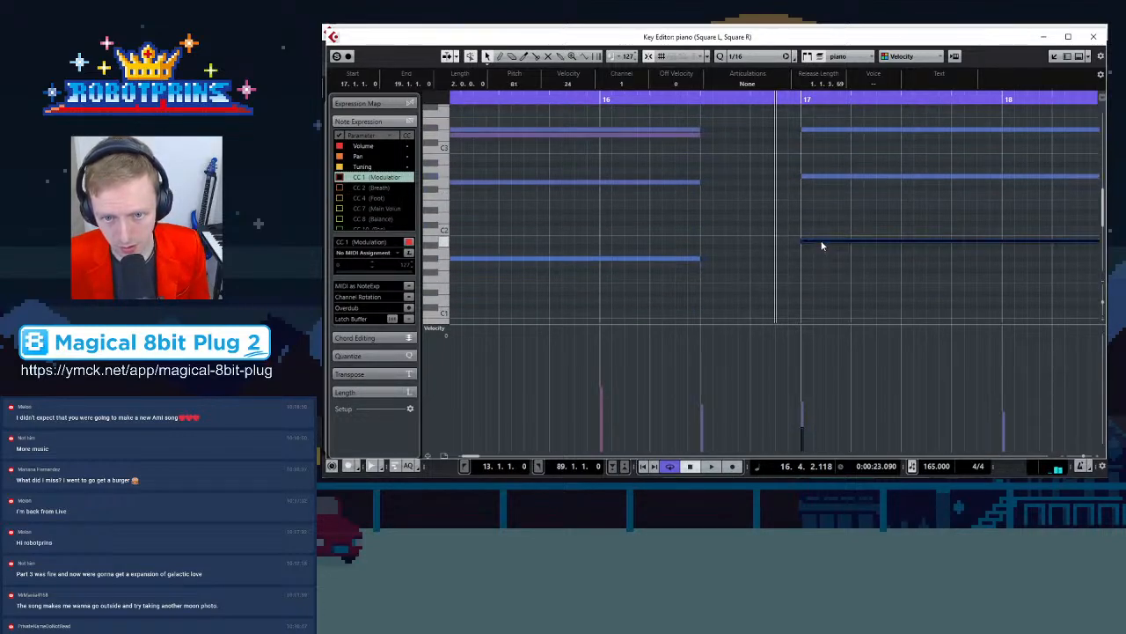
scroll(830, 207, "up", 3)
scroll(827, 197, "down", 4)
scroll(823, 228, "up", 4)
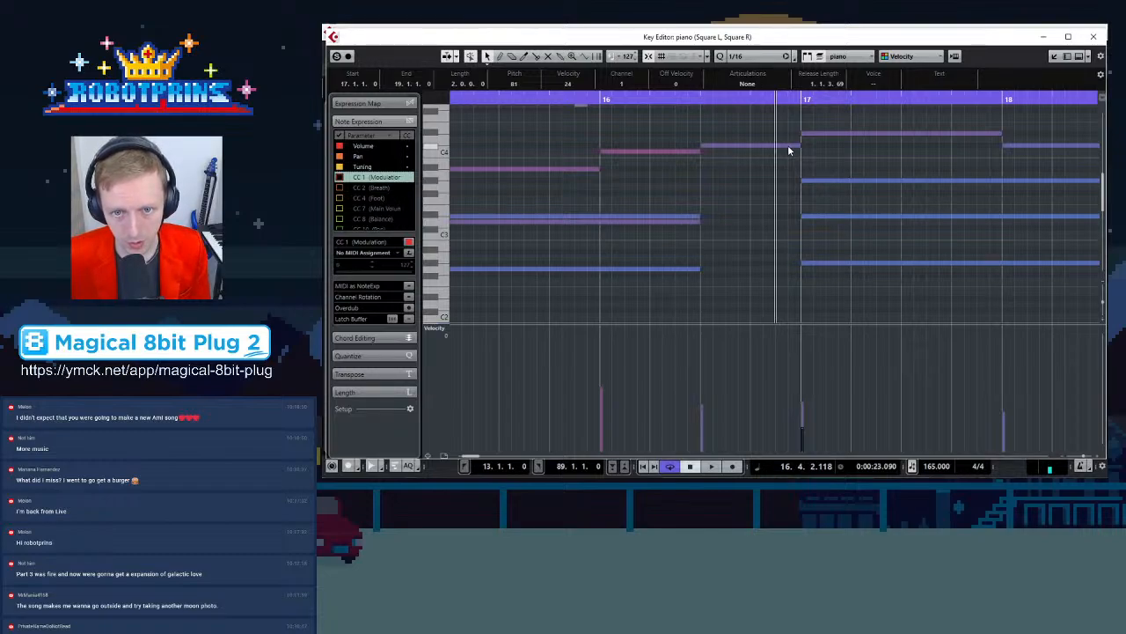
left_click(815, 132)
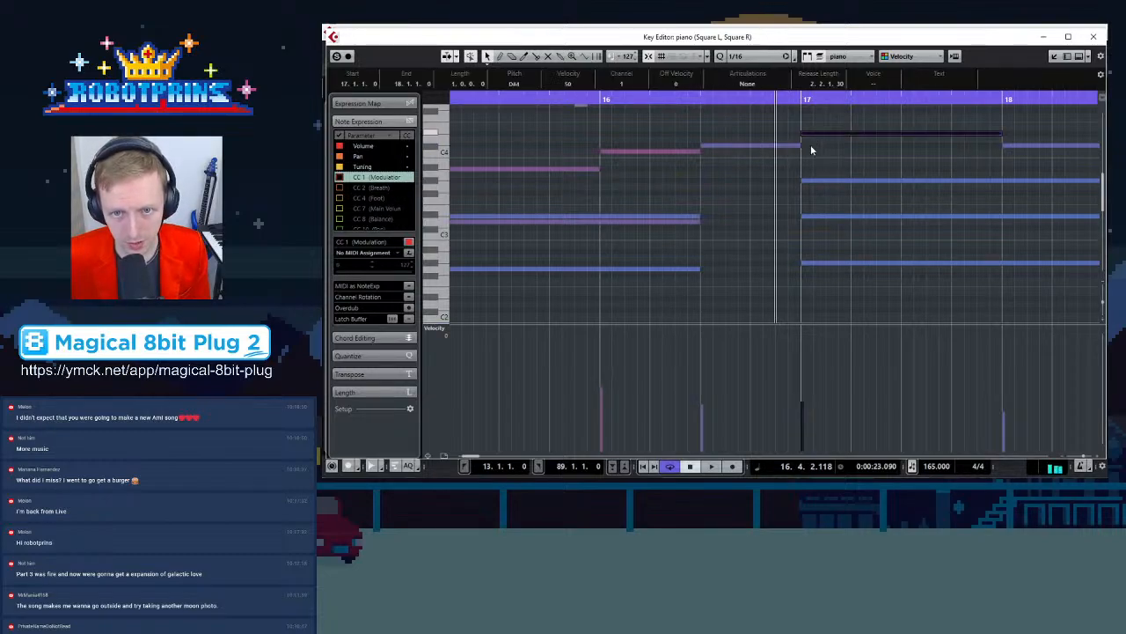
scroll(789, 209, "down", 2)
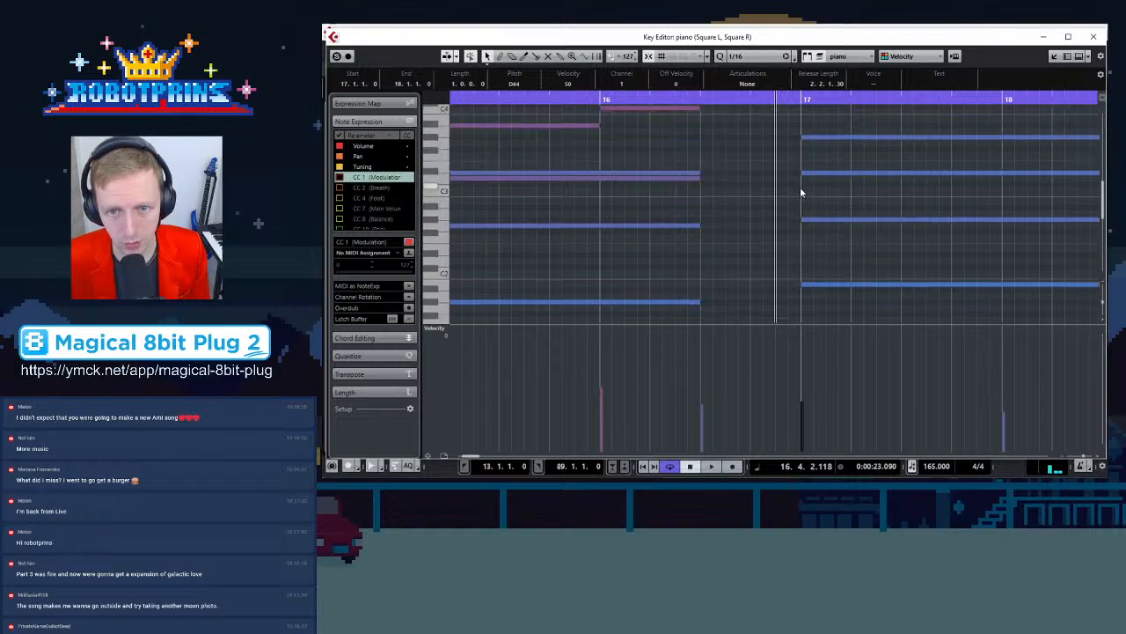
scroll(801, 192, "up", 2)
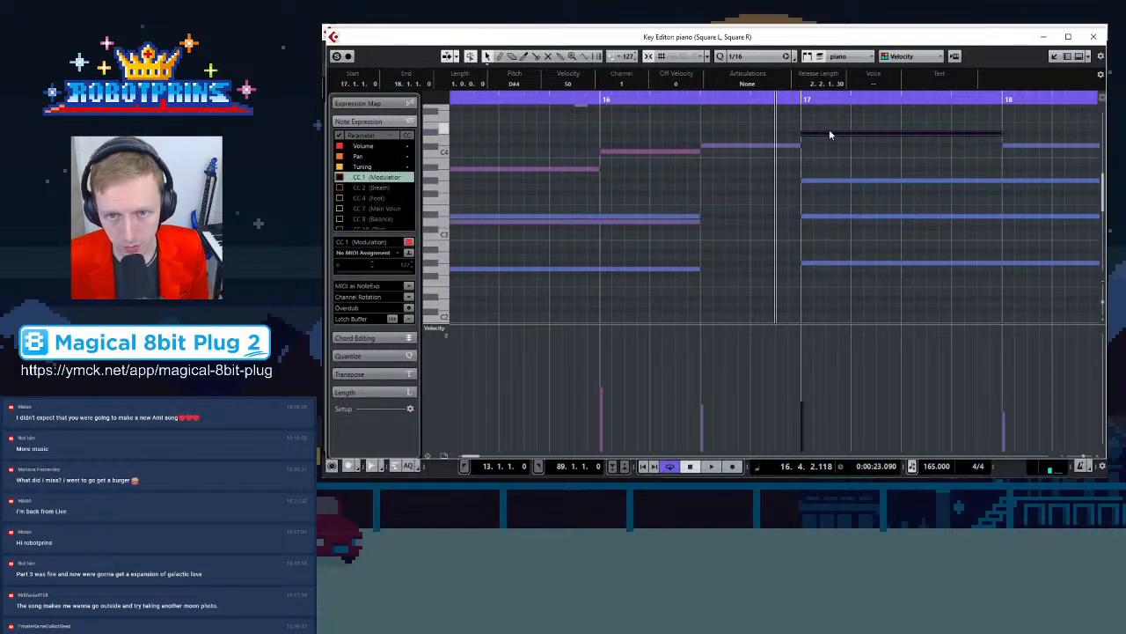
left_click(822, 183)
left_click(819, 216)
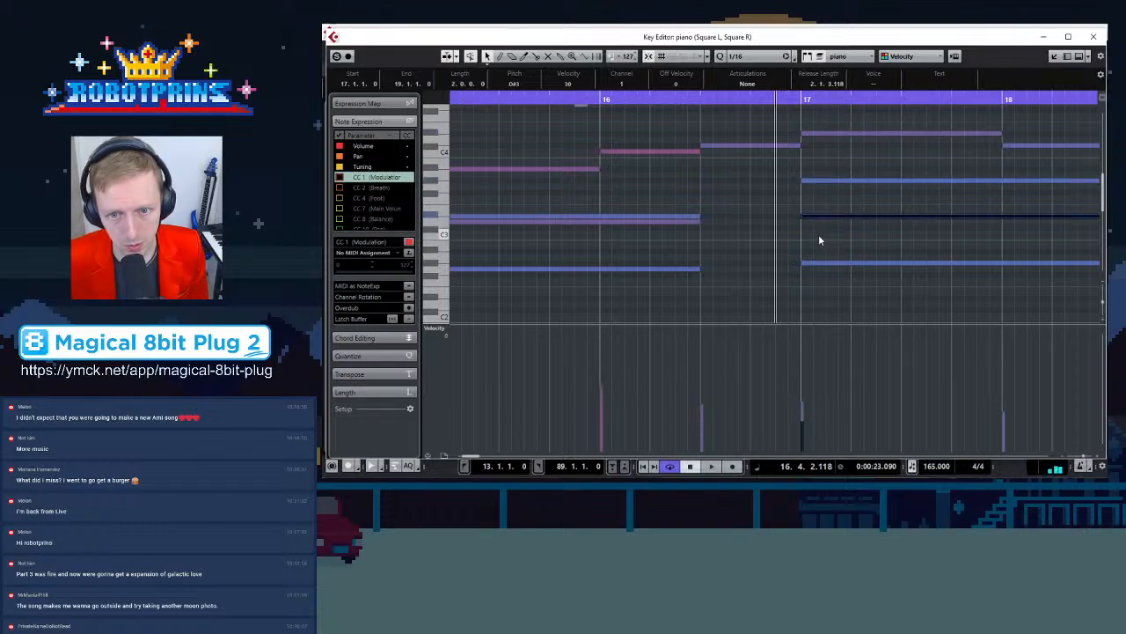
left_click(814, 263)
scroll(819, 264, "down", 3)
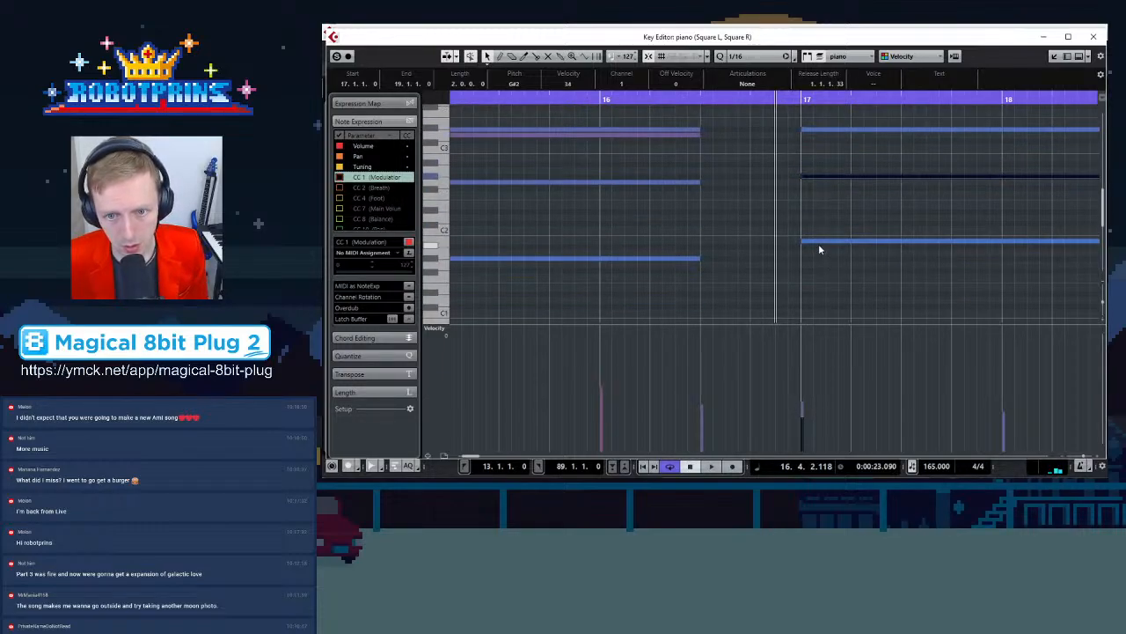
left_click(819, 240)
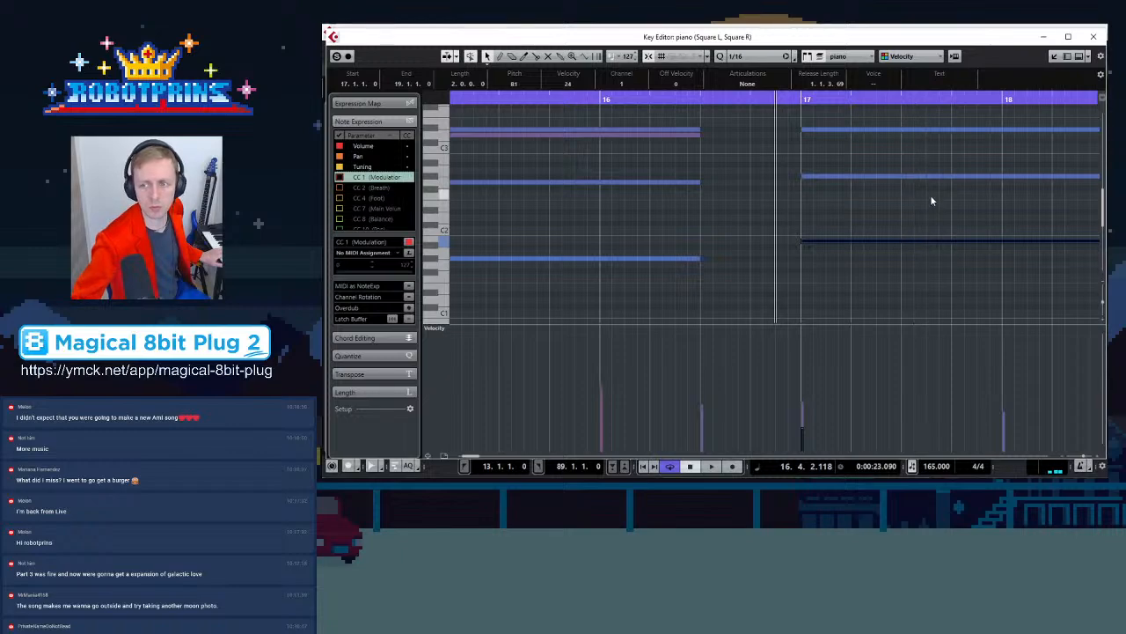
scroll(935, 216, "up", 3)
left_click(852, 135)
left_click(846, 181)
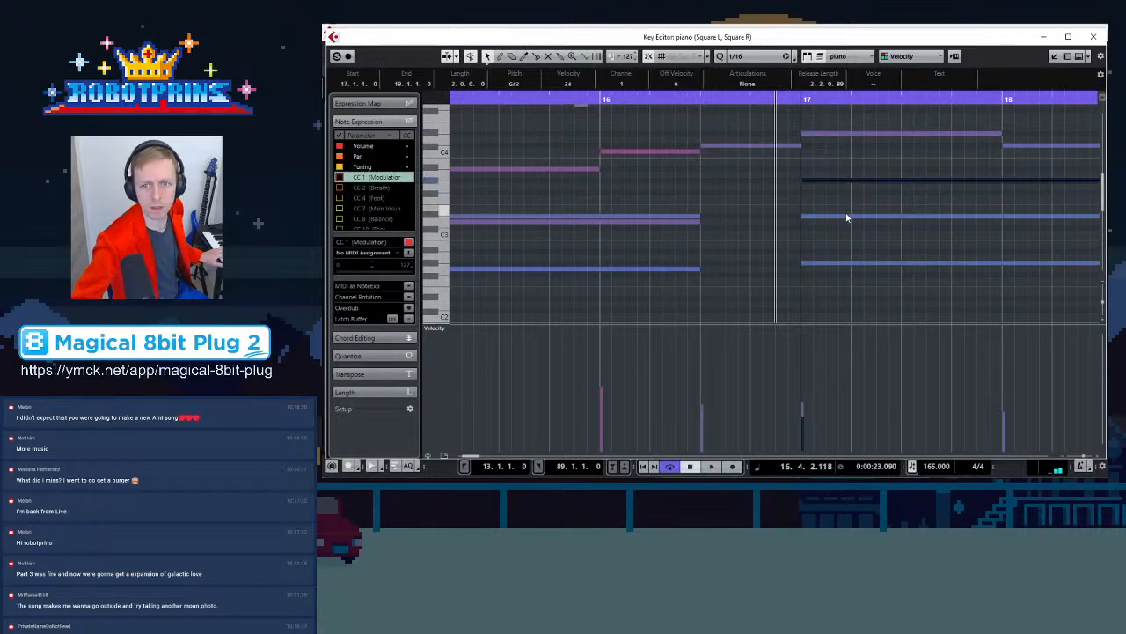
Compare the bar 15 and bar 17 piano bass notes by selecting them alternately, zoomed out to show bars 15–19
left_click(848, 215)
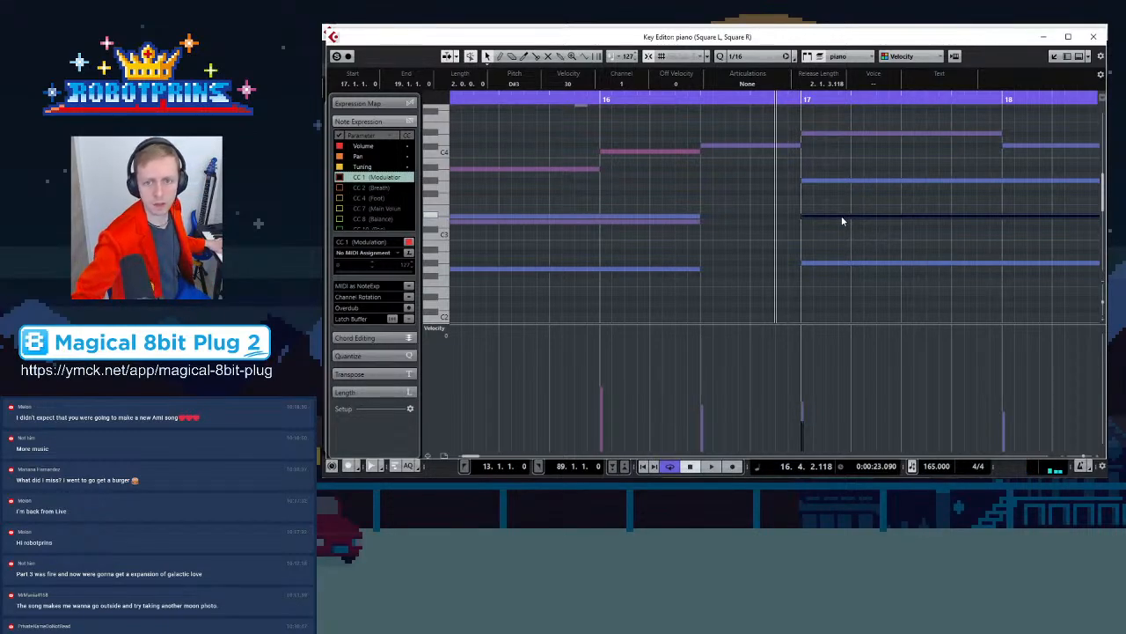
scroll(838, 220, "down", 3)
left_click(836, 172)
left_click(839, 177)
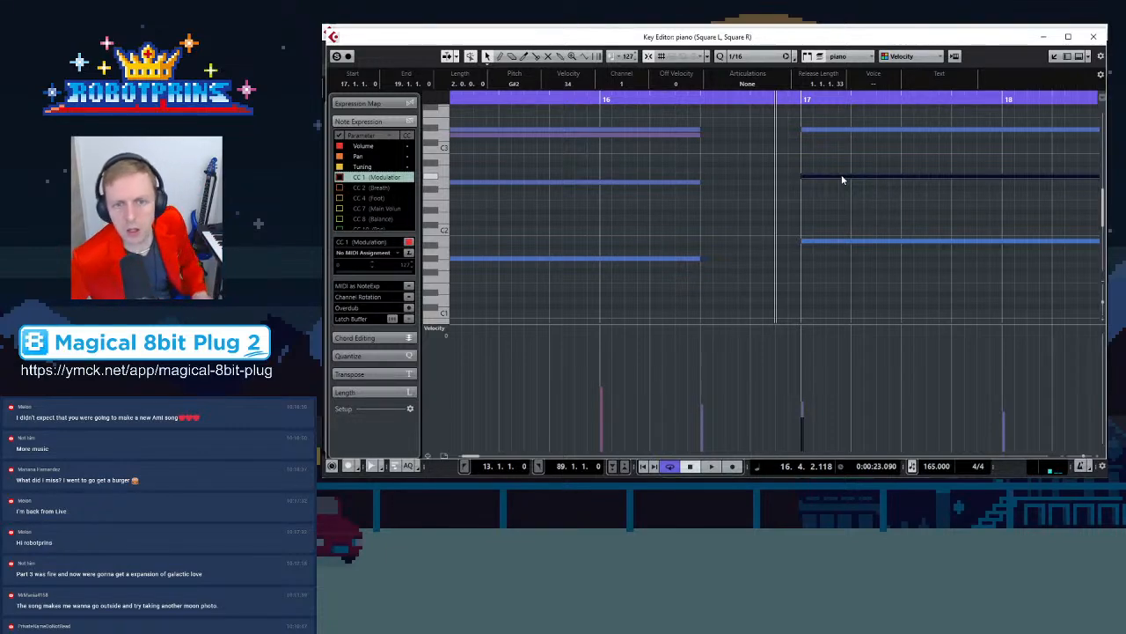
key("g")
key("g")
key("g")
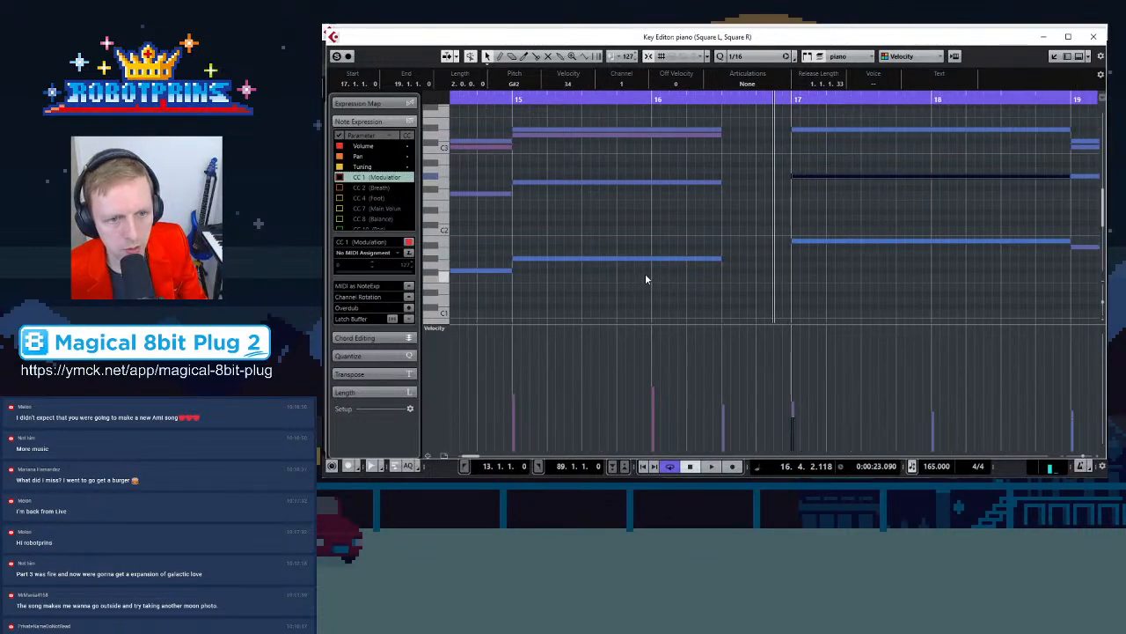
left_click(636, 259)
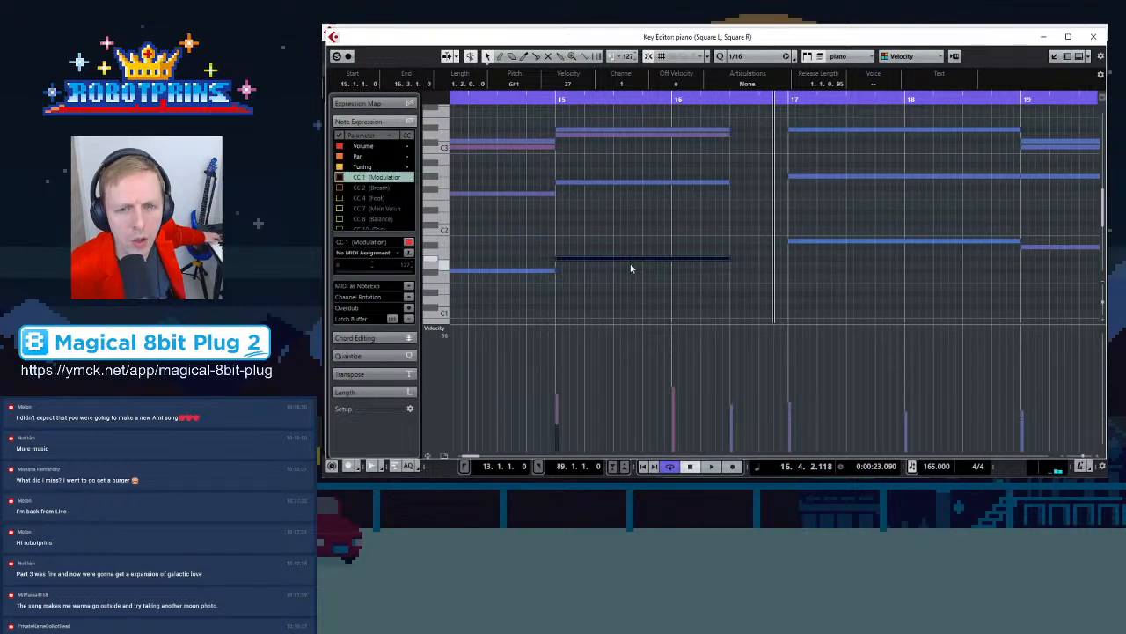
left_click(837, 242)
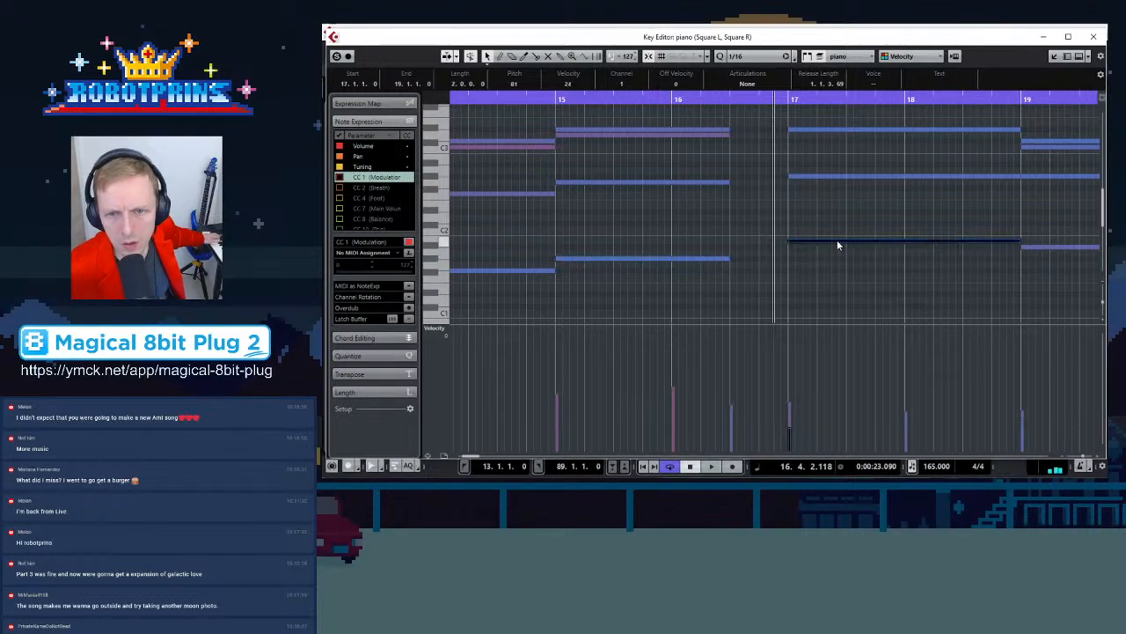
left_click(668, 261)
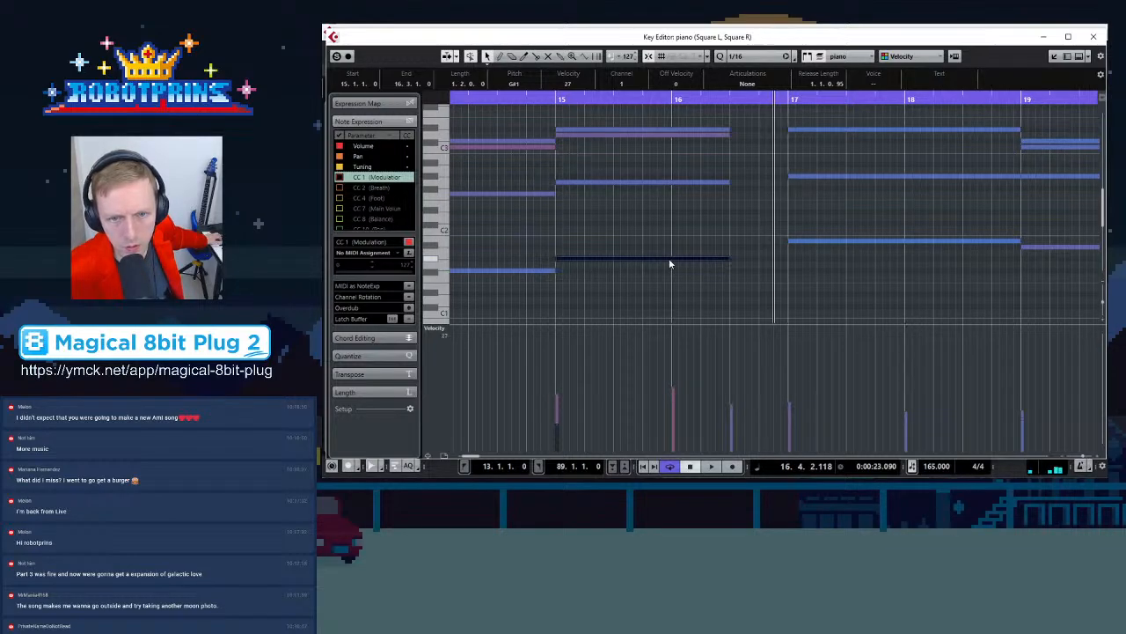
left_click(804, 241)
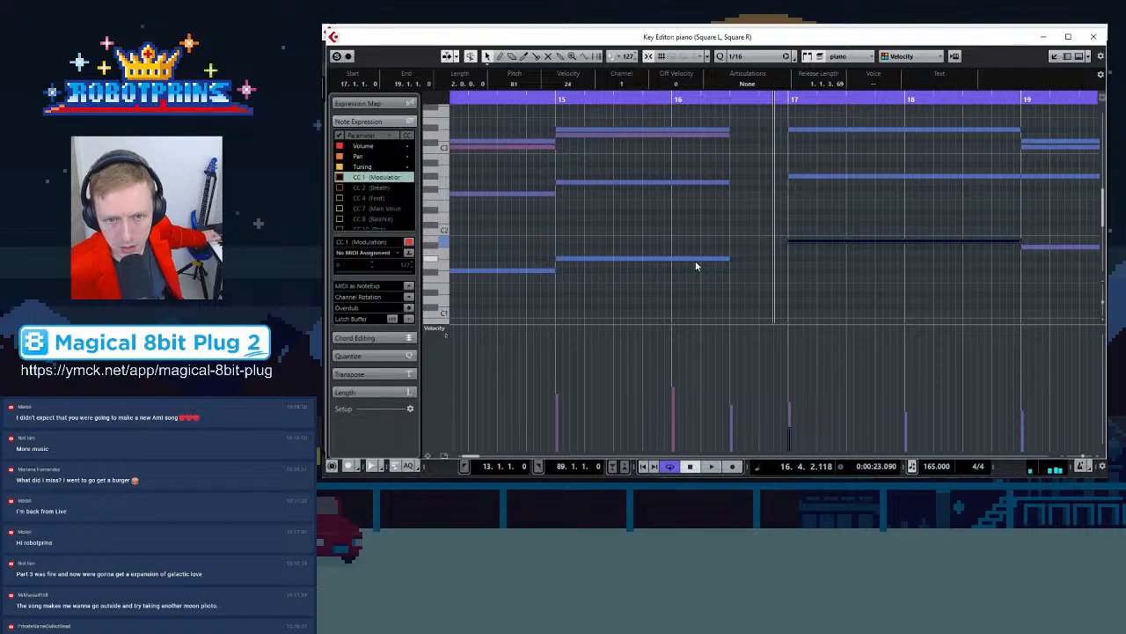
Add an A#1 piano bass note from bar 16 beat 3 to bar 17, leading into the bar 17 chord
left_click(634, 259)
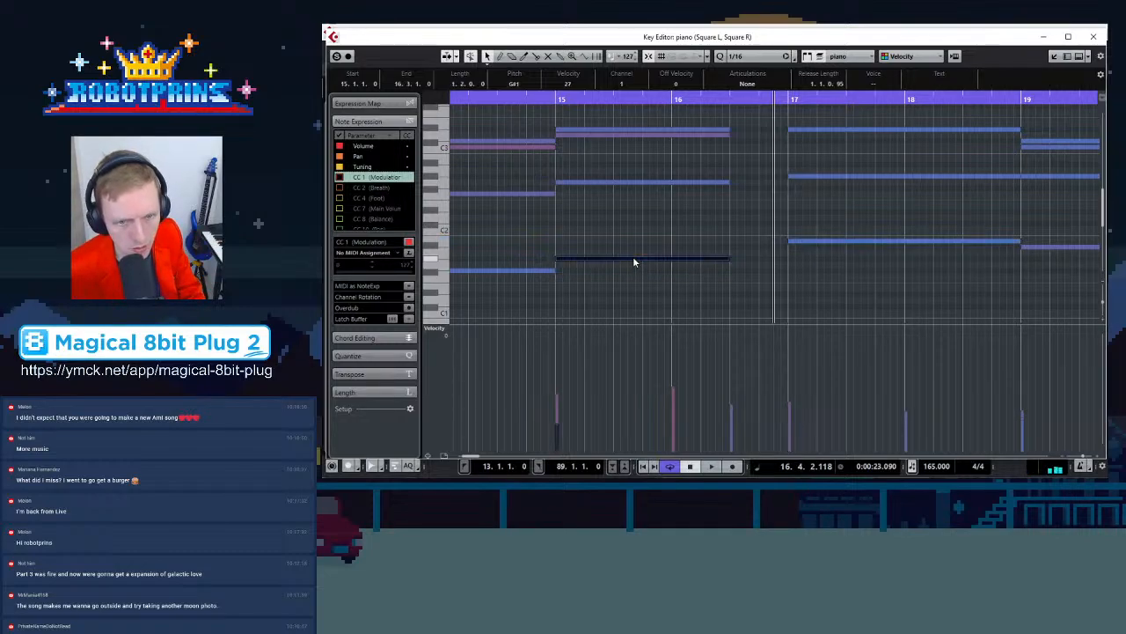
left_click_drag(573, 262, 749, 250)
left_click_drag(901, 248, 786, 261)
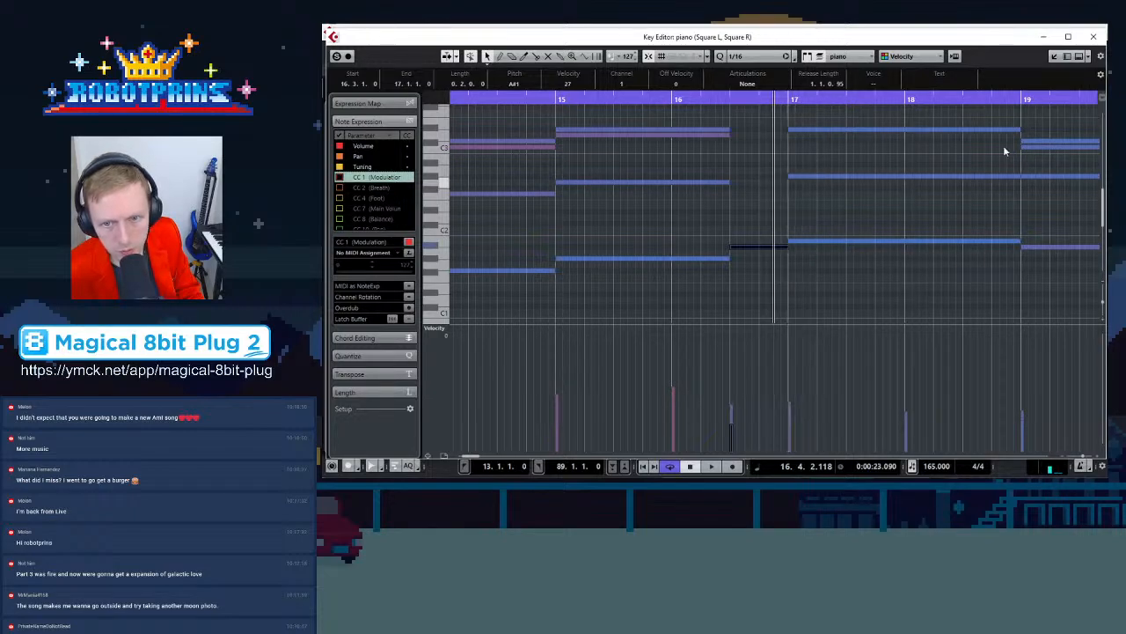
Close the Key Editor and reopen the piano part from the project window
left_click(1093, 36)
scroll(635, 356, "down", 5)
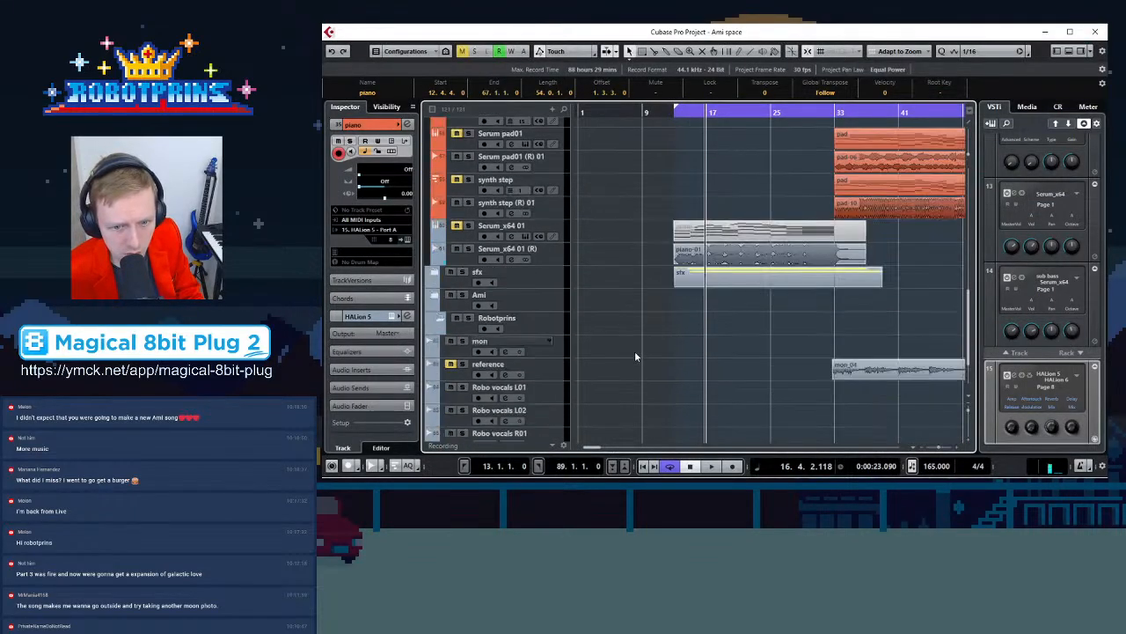
left_click(457, 250)
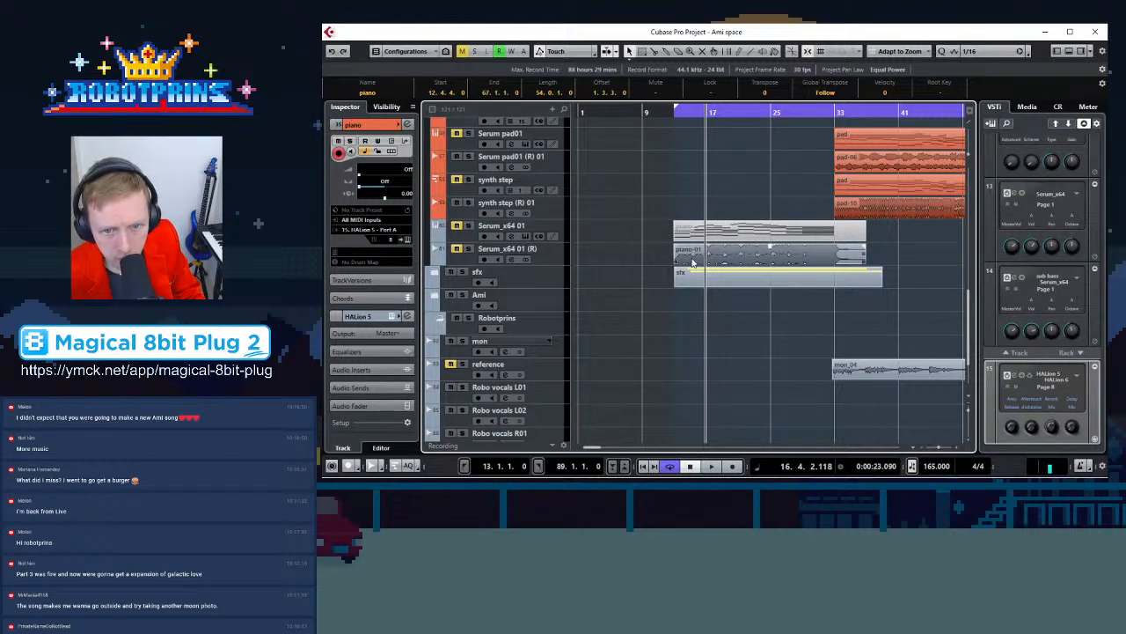
scroll(644, 308, "up", 5)
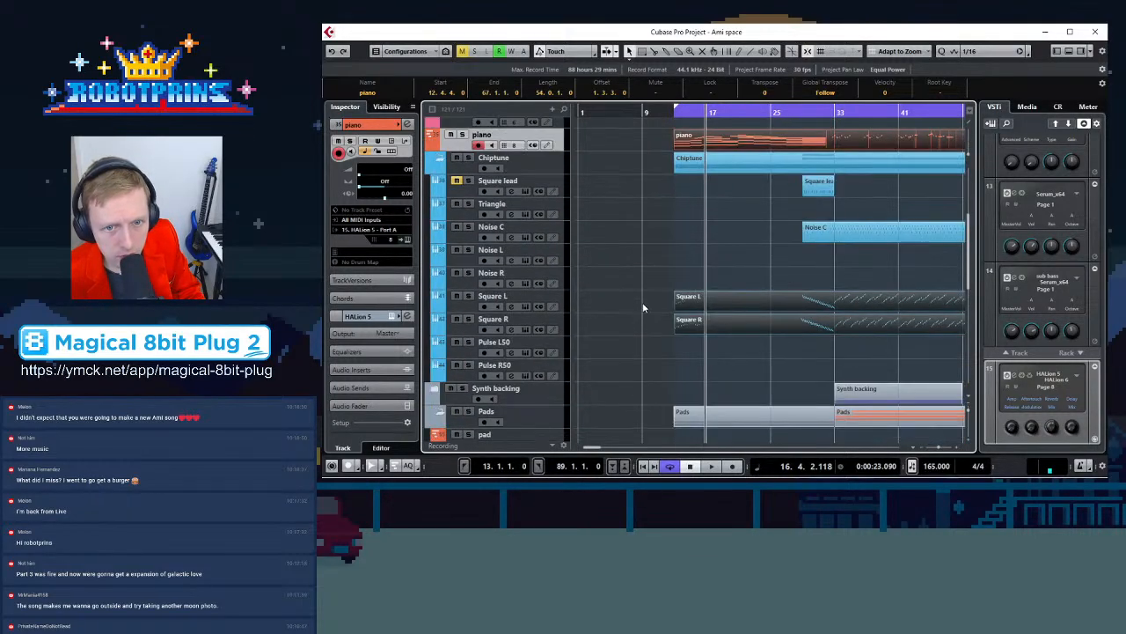
double_click(713, 143)
scroll(865, 238, "up", 2)
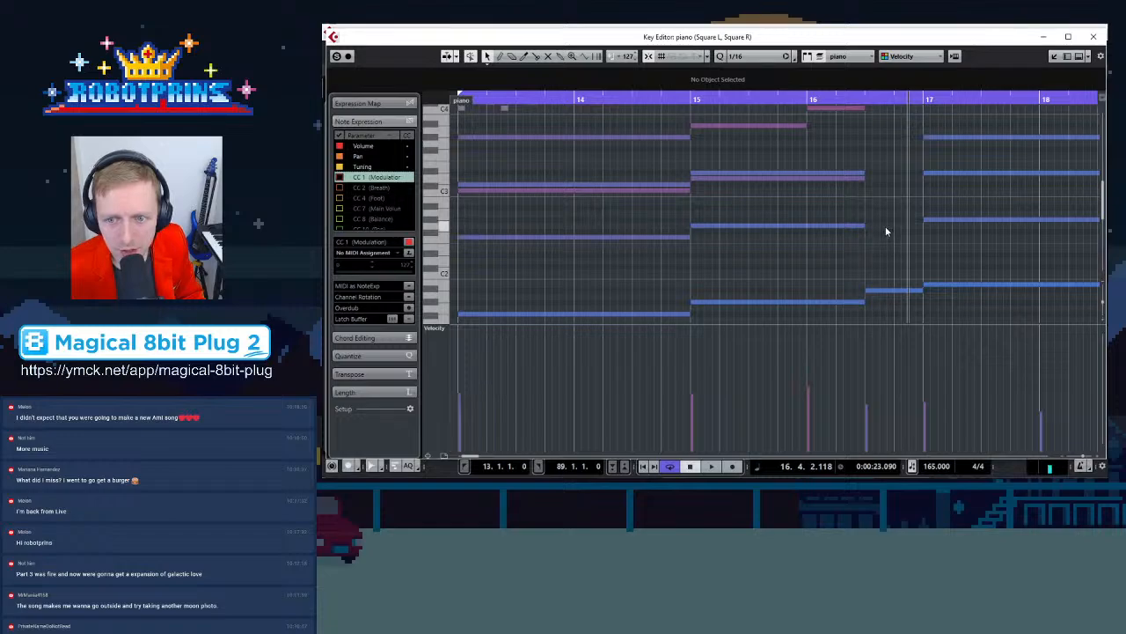
scroll(884, 245, "up", 4)
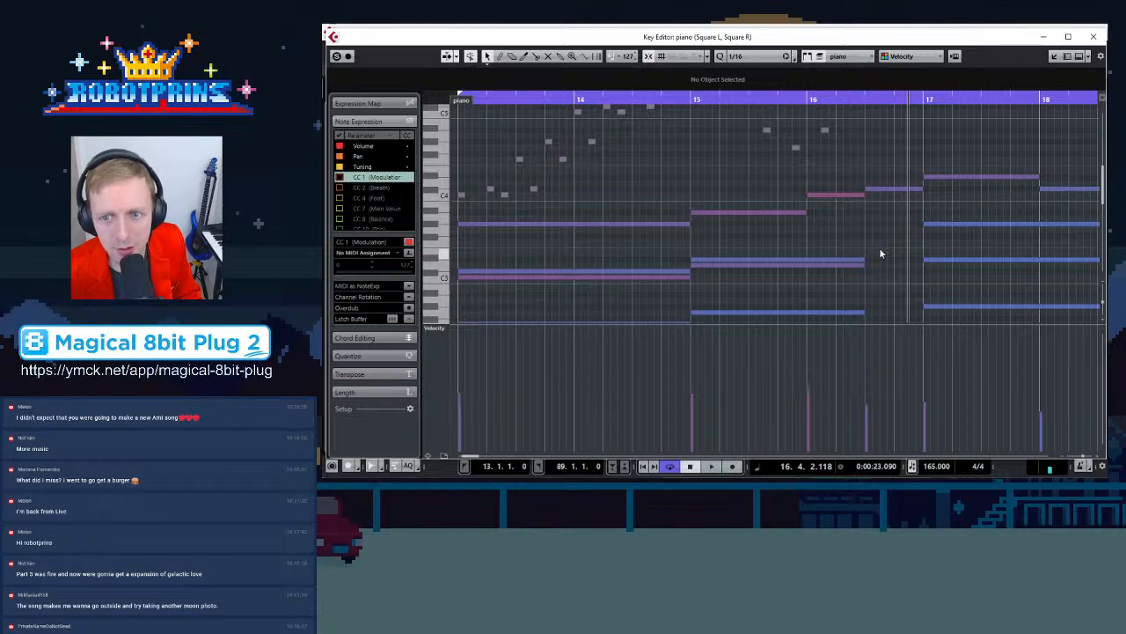
scroll(879, 253, "down", 4)
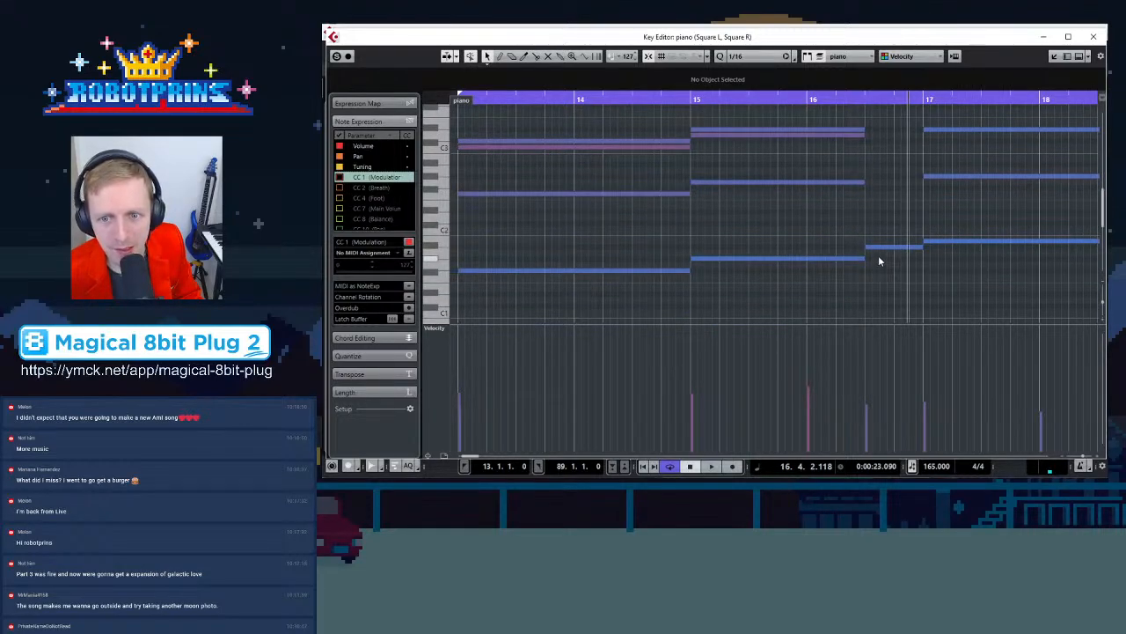
Select the piano chord and bass notes across bars 15–17 one at a time to check their pitches
left_click(886, 246)
left_click(942, 242)
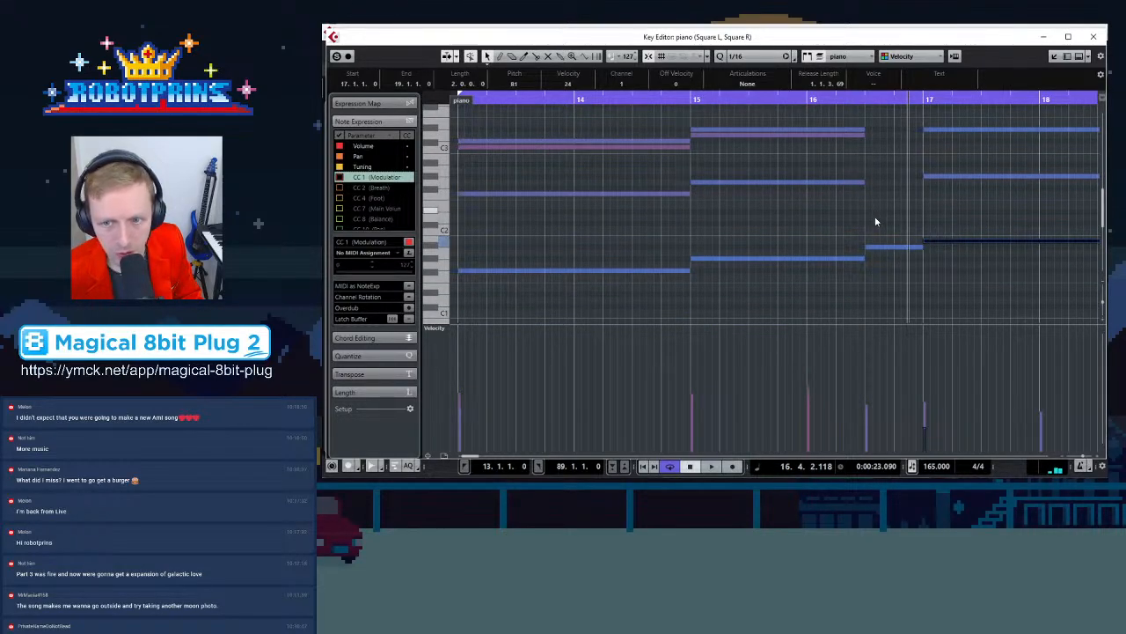
left_click(906, 246)
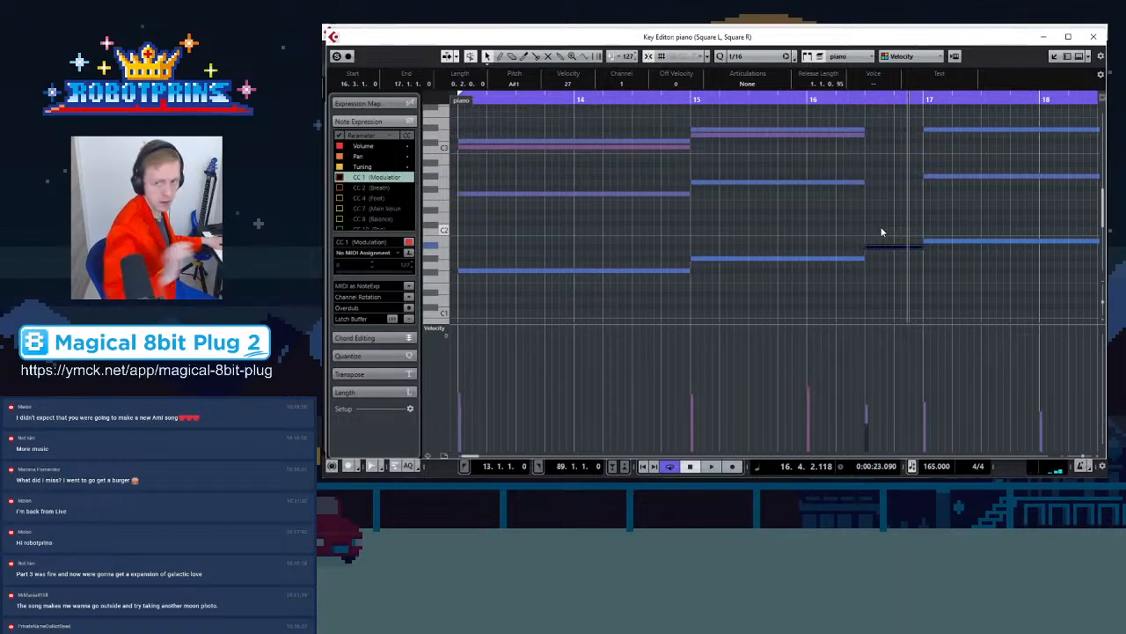
scroll(842, 225, "up", 2)
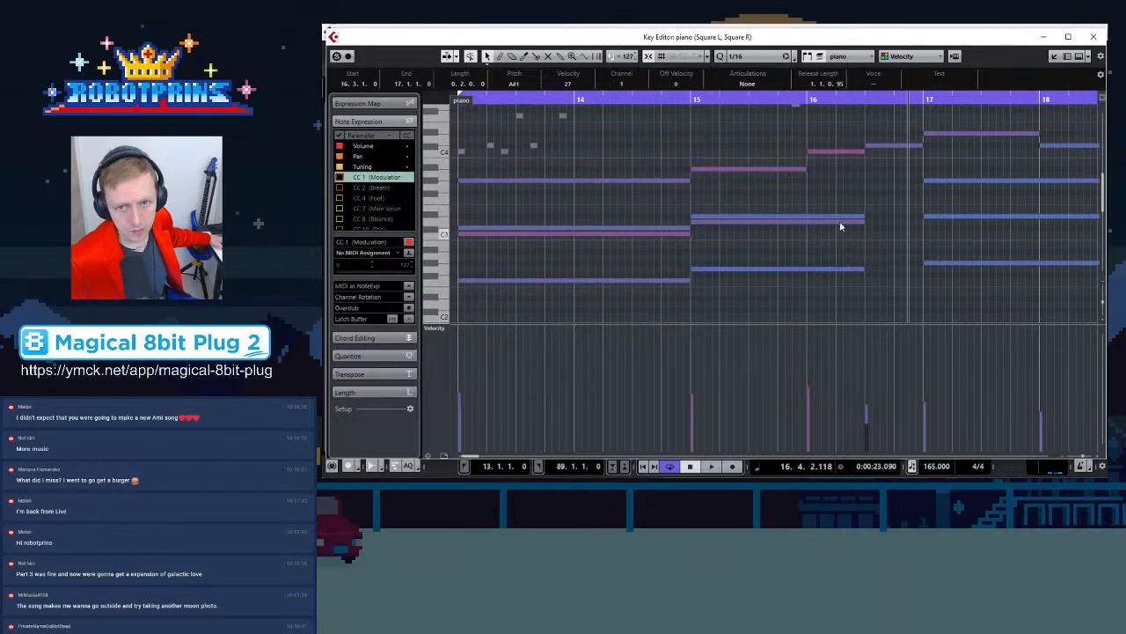
left_click(796, 168)
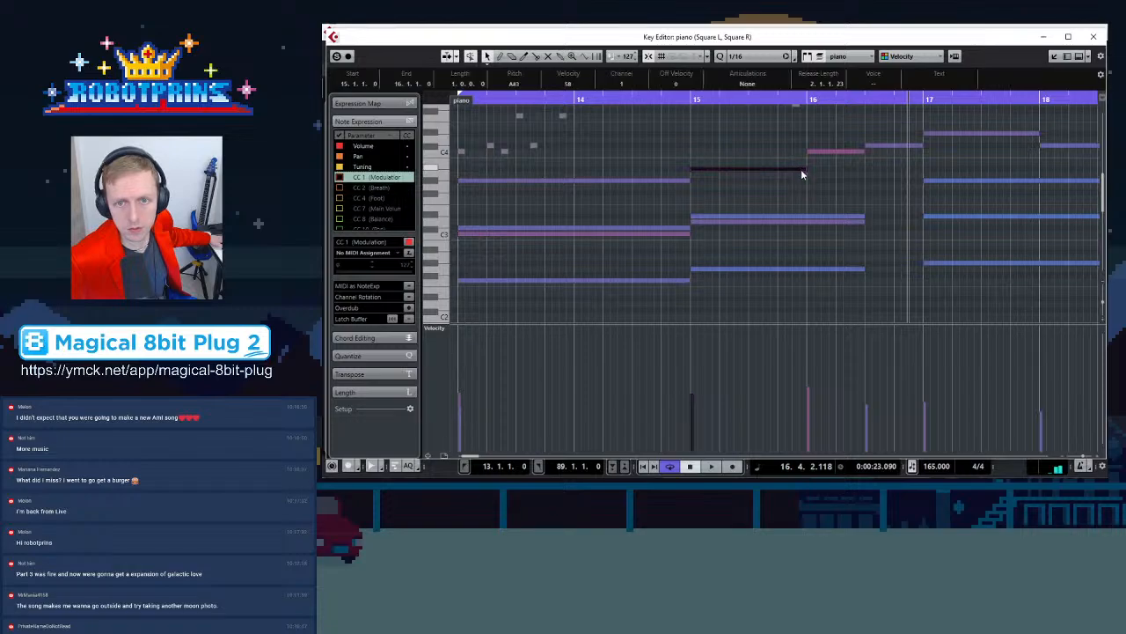
left_click(799, 215)
left_click(800, 220)
scroll(802, 240, "down", 2)
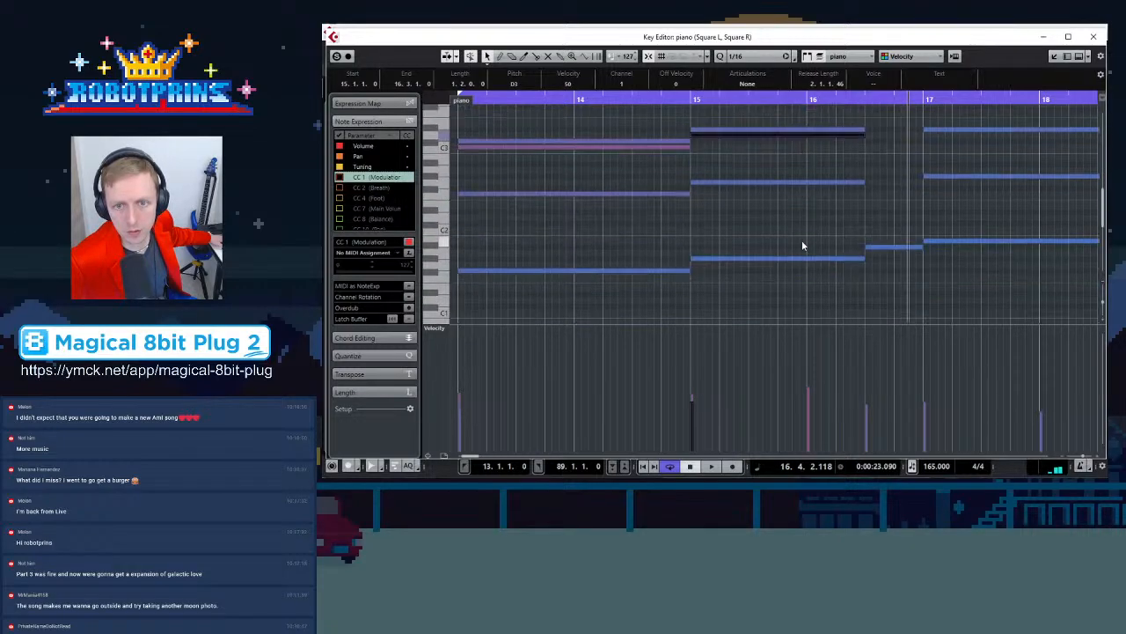
left_click(791, 181)
left_click(789, 258)
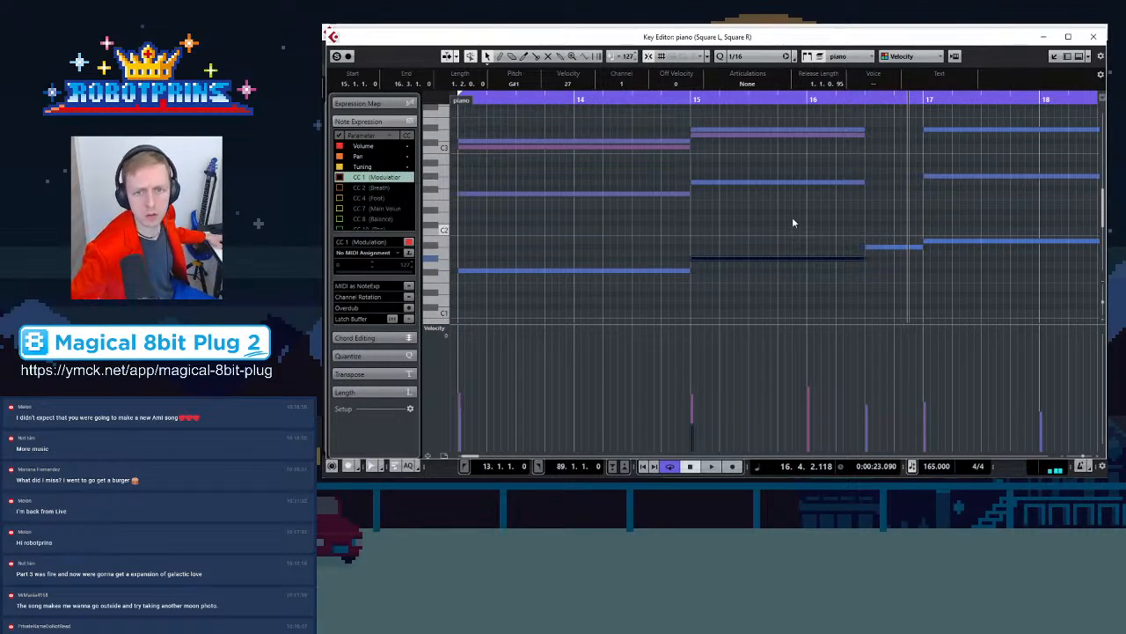
left_click(789, 183)
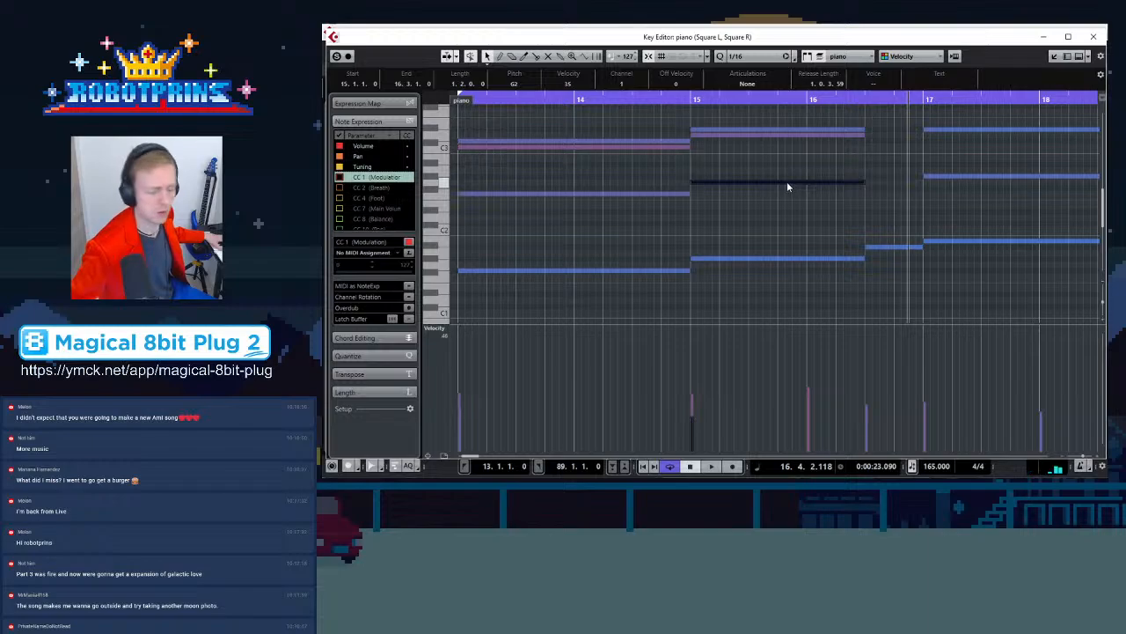
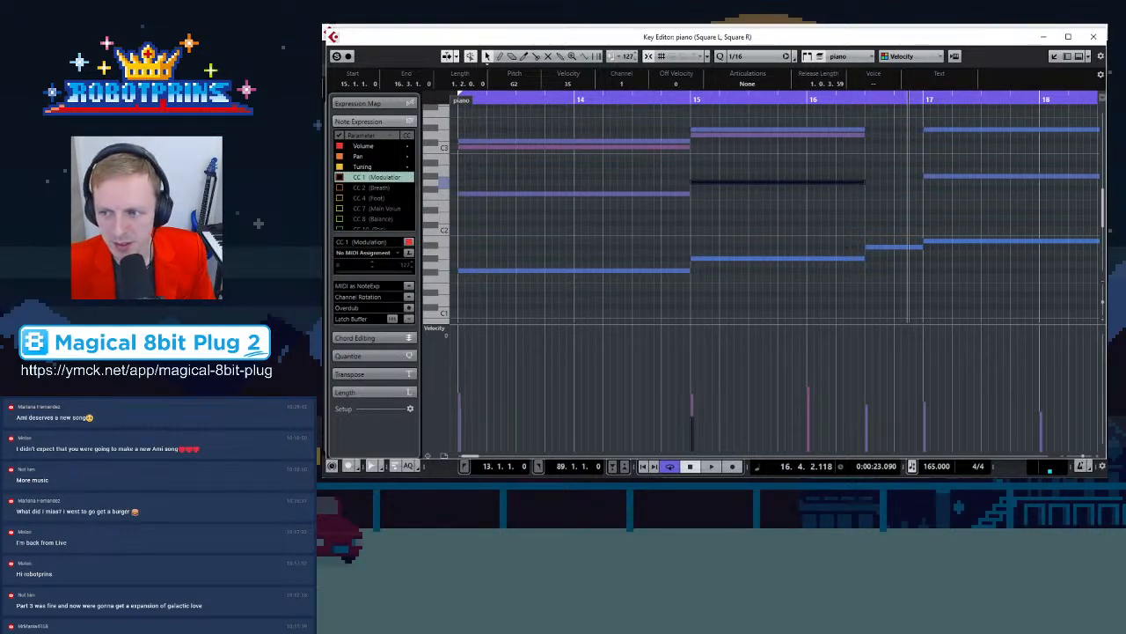
Shorten the bar 15 piano chord and bass notes so they end at bar 16
scroll(808, 235, "up", 4)
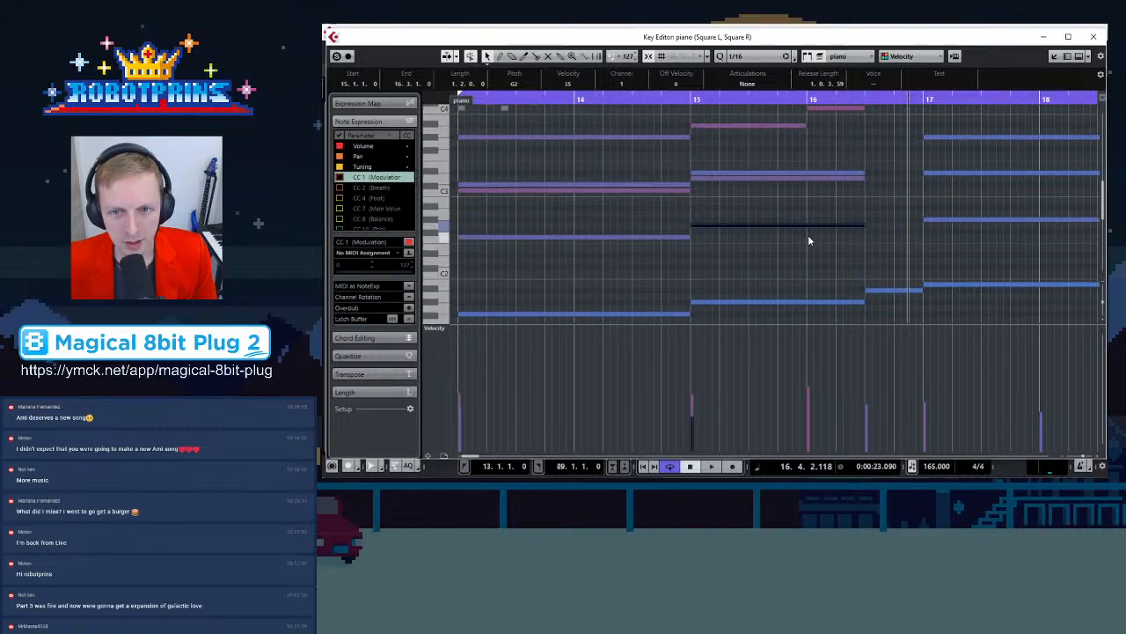
left_click_drag(848, 179, 850, 264)
left_click(837, 258)
left_click(842, 255)
scroll(838, 171, "up", 4)
left_click_drag(838, 183, 843, 211)
scroll(847, 211, "up", 4)
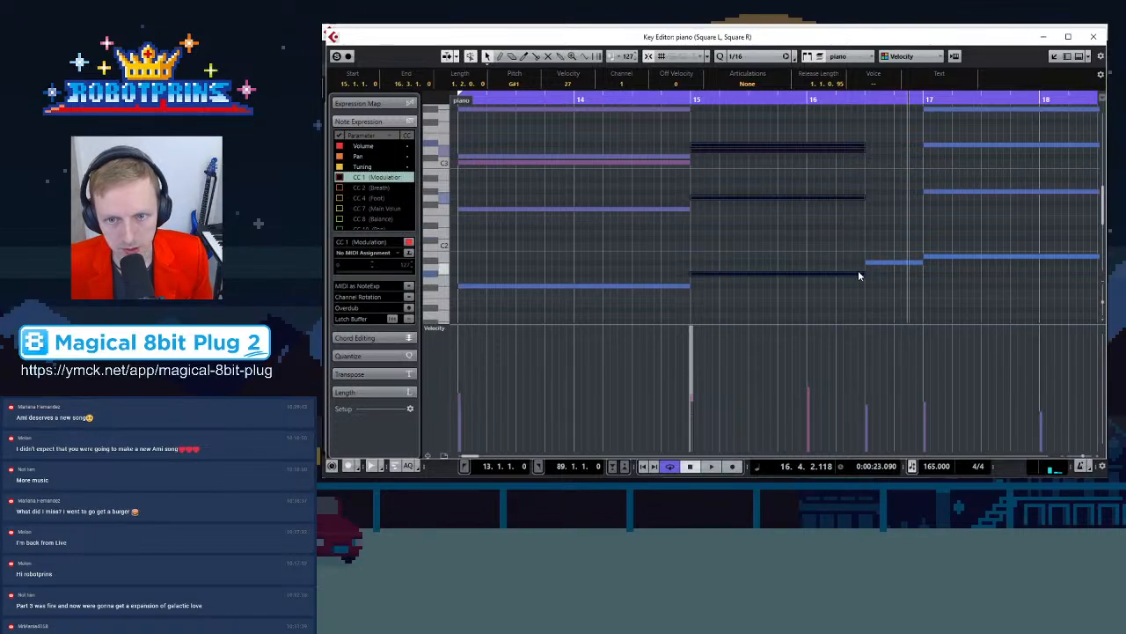
left_click_drag(862, 275, 808, 274)
left_click(834, 249)
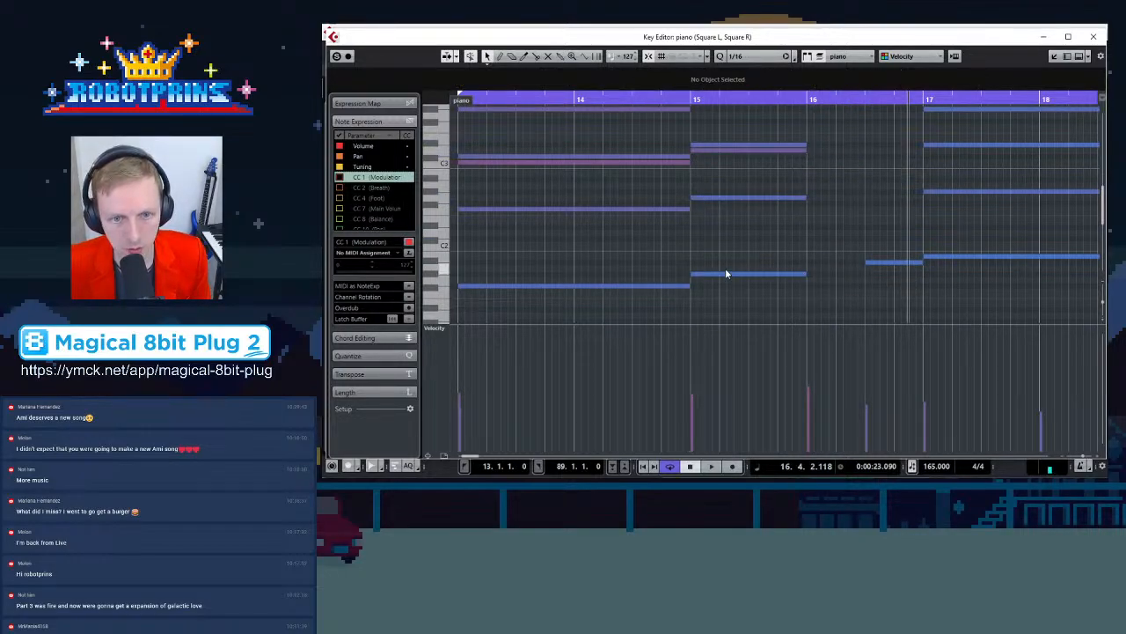
Copy the A1 bass note into bar 16 and shorten the copy to end at bar 16 beat 3
left_click_drag(725, 274, 848, 274)
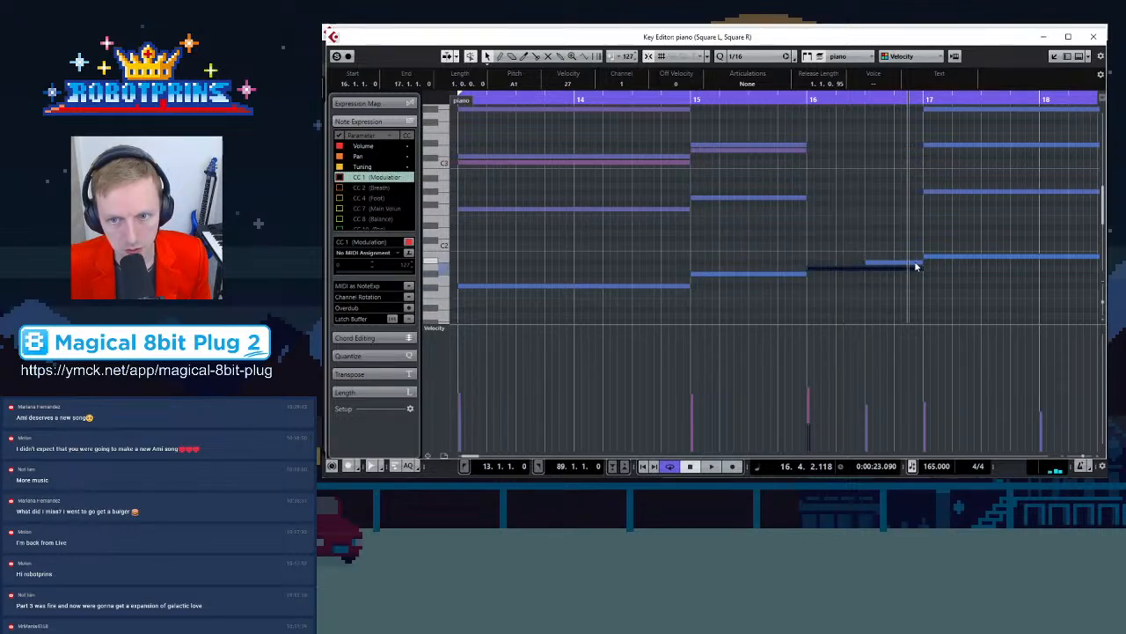
left_click_drag(918, 268, 859, 265)
scroll(859, 267, "up", 3)
scroll(853, 282, "down", 2)
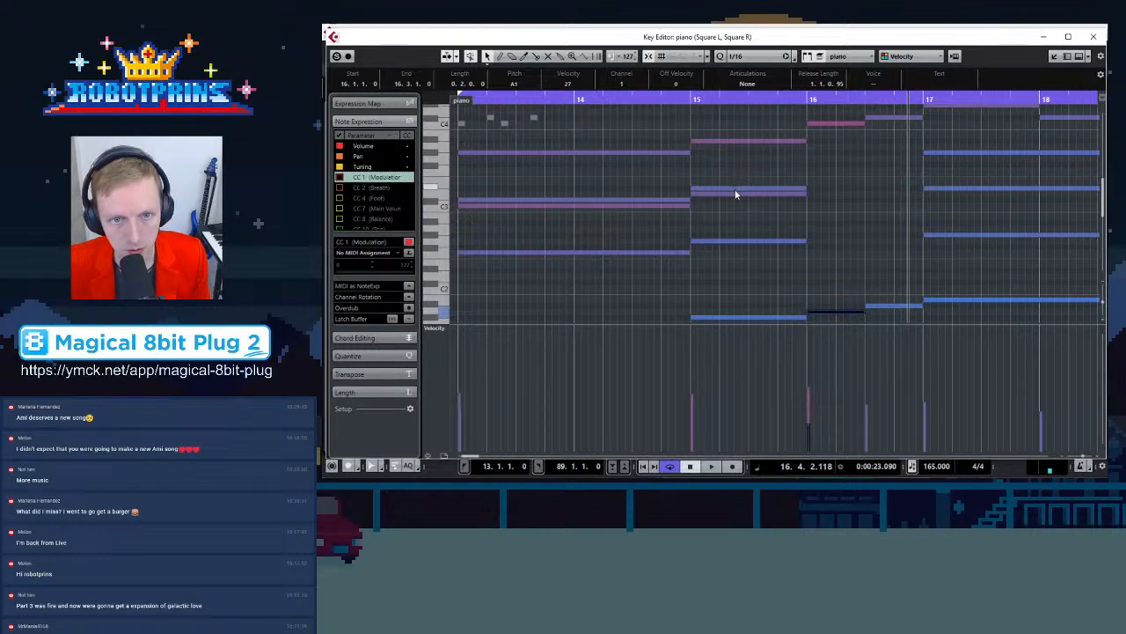
Copy piano chord notes from bar 15 into the first half of bar 16, stacking them below the C4 note
left_click(828, 123)
left_click_drag(760, 190, 853, 177)
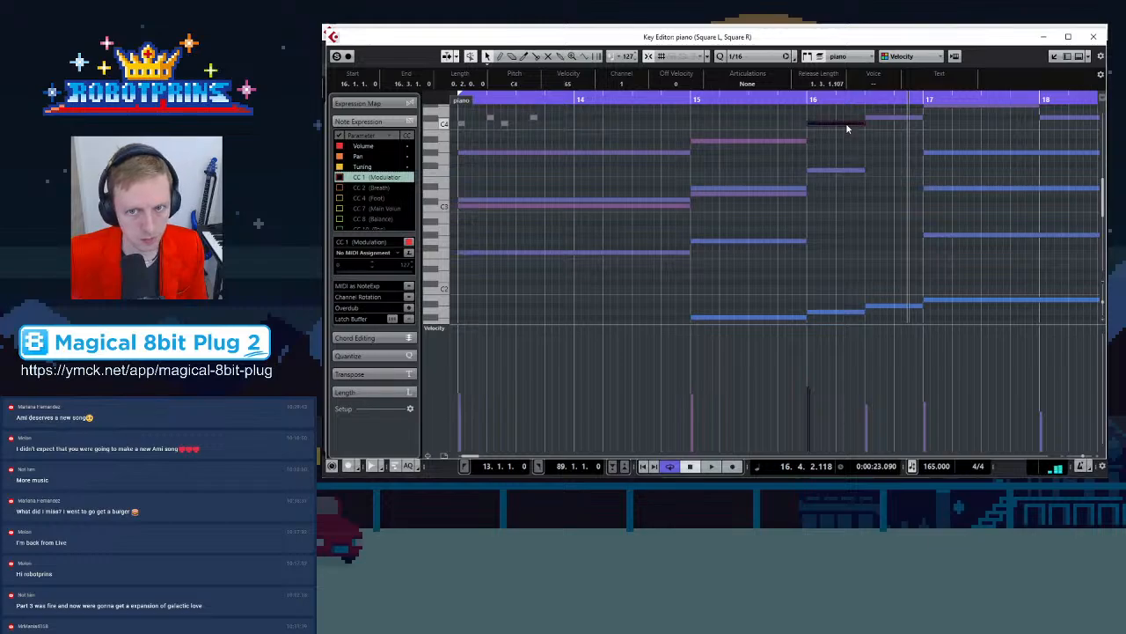
left_click_drag(842, 171, 866, 175)
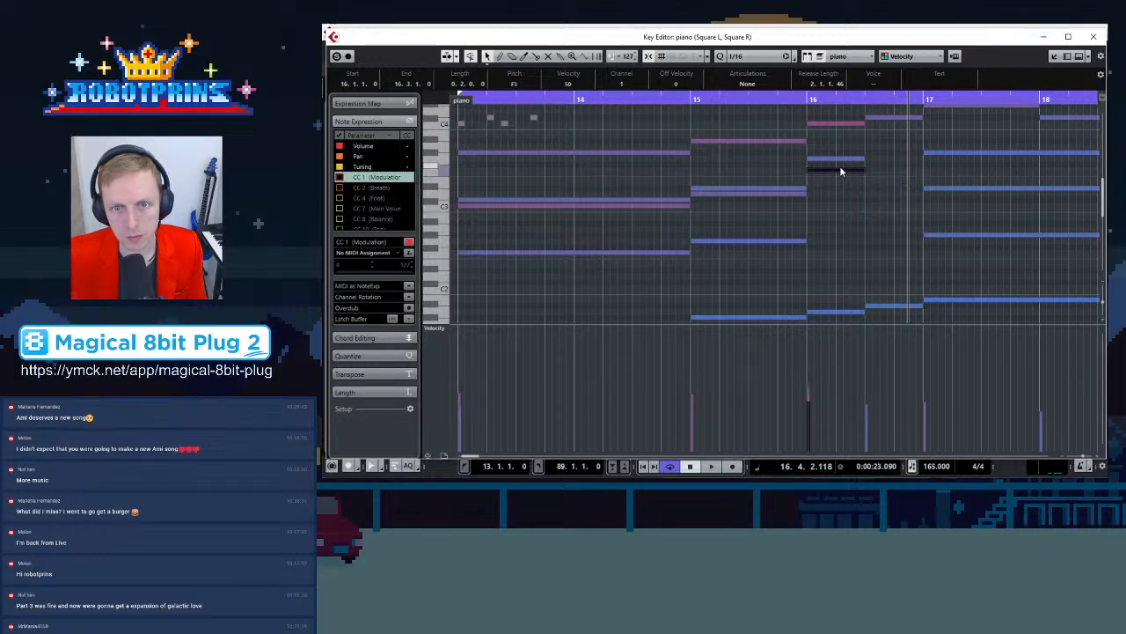
left_click_drag(841, 184, 842, 206)
left_click(833, 160)
left_click_drag(833, 161, 834, 175)
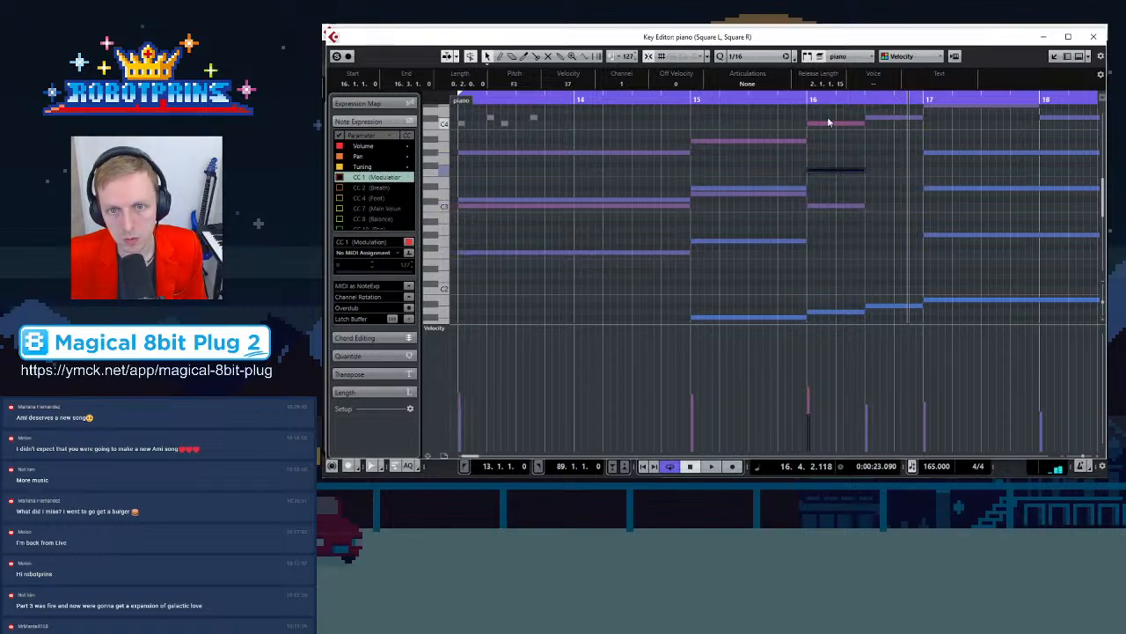
Check the bar 16 chord notes and copy one more bar 15 note into that chord
left_click(829, 124)
left_click(838, 170)
left_click(848, 205)
left_click_drag(780, 241, 864, 255)
scroll(878, 258, "up", 1)
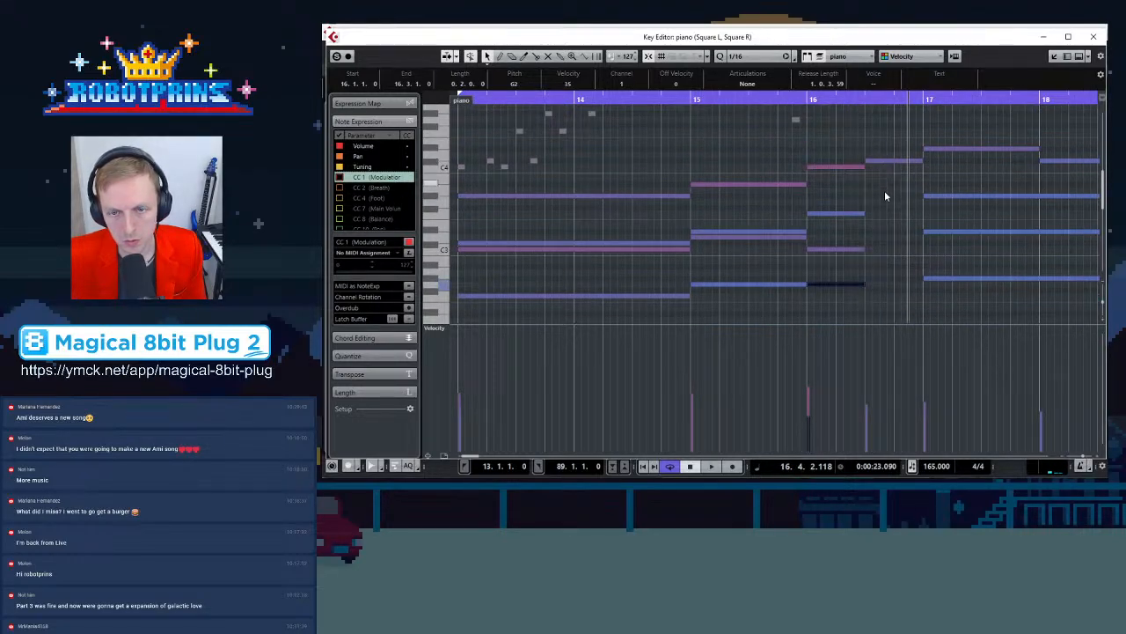
scroll(884, 211, "down", 2)
Copy chord notes from the first half of bar 16 into its second half, above the A#1 bass note
left_click(885, 263)
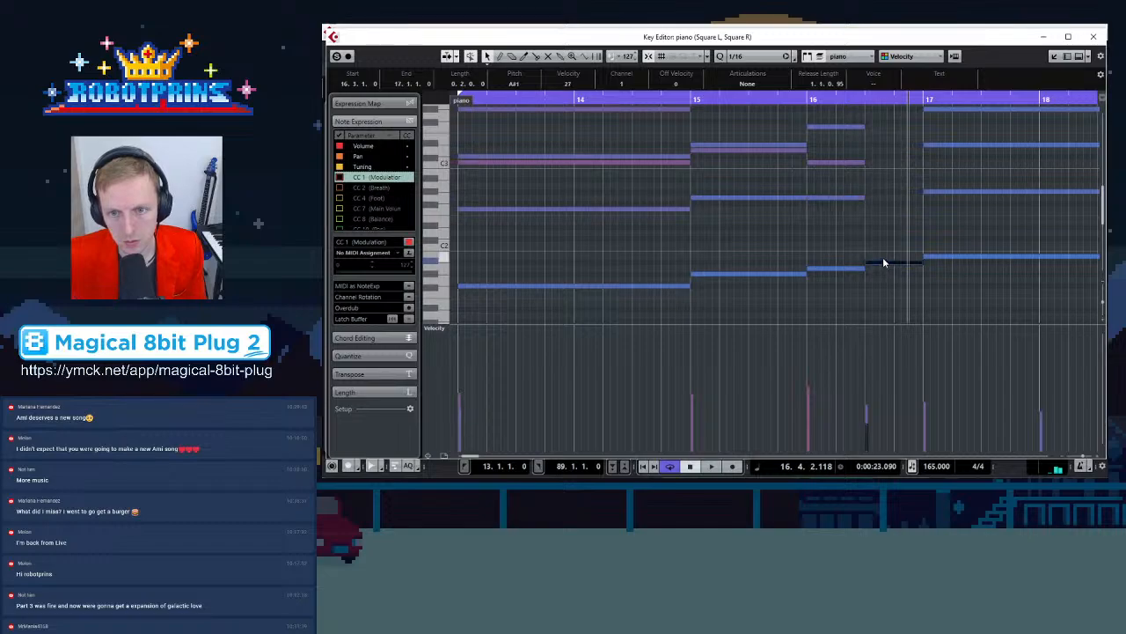
scroll(883, 251, "up", 2)
left_click(879, 163)
left_click_drag(841, 213, 897, 199)
left_click(835, 244)
left_click(836, 250)
left_click_drag(837, 254, 926, 245)
scroll(906, 251, "down", 3)
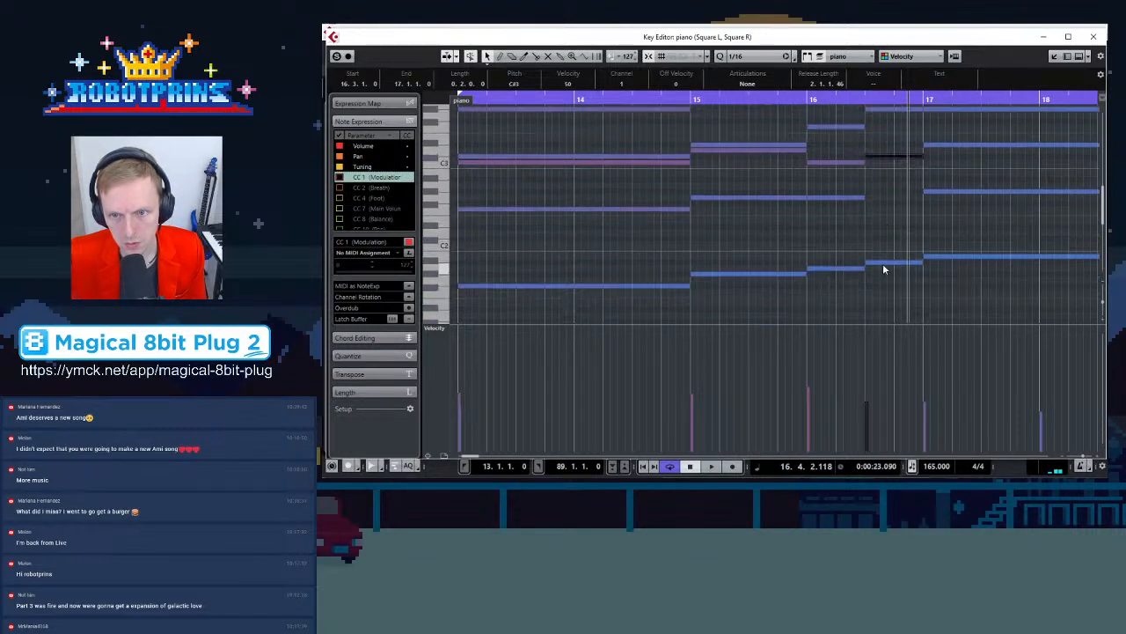
left_click_drag(845, 197, 903, 192)
Close the Key Editor, select the Square L track, and reopen the piano part for editing
scroll(867, 236, "up", 4)
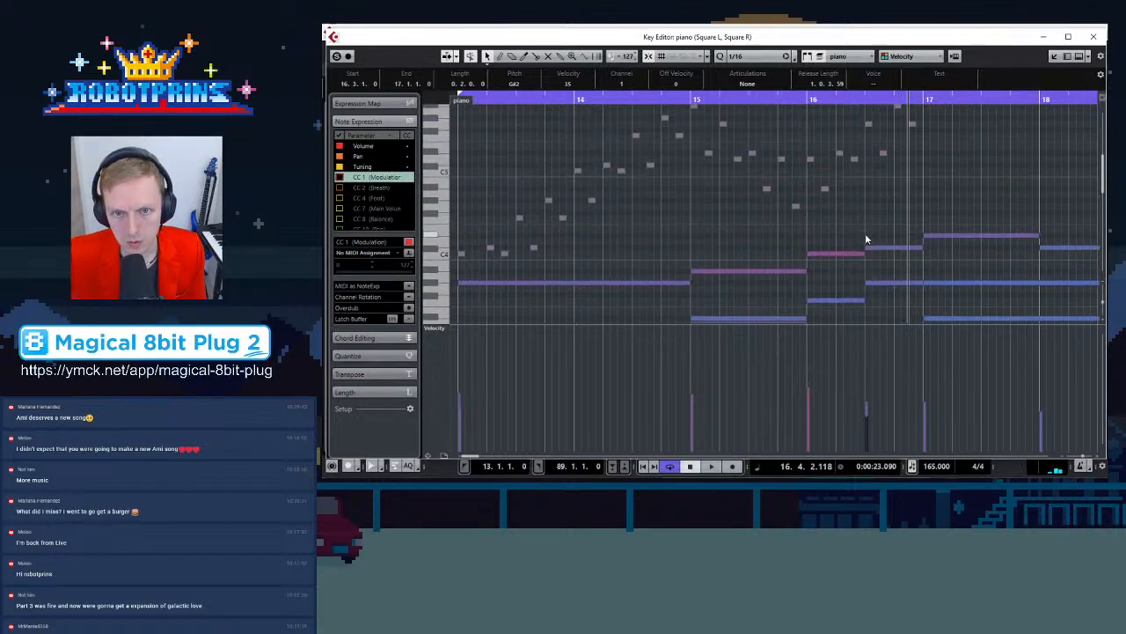
scroll(987, 119, "down", 1)
left_click(1102, 31)
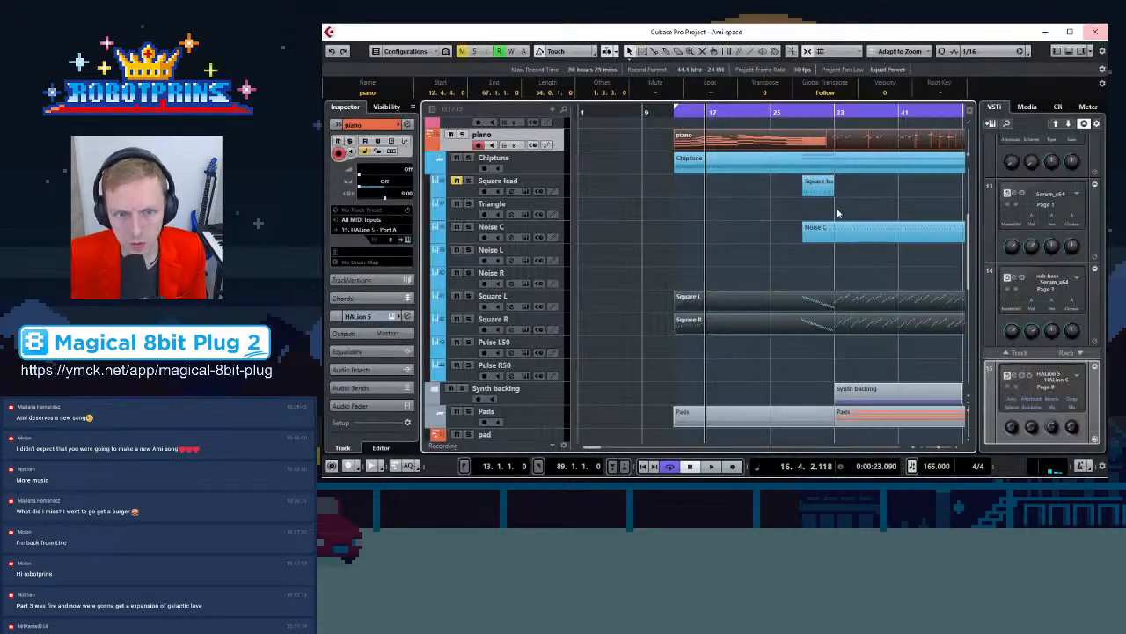
left_click(459, 306)
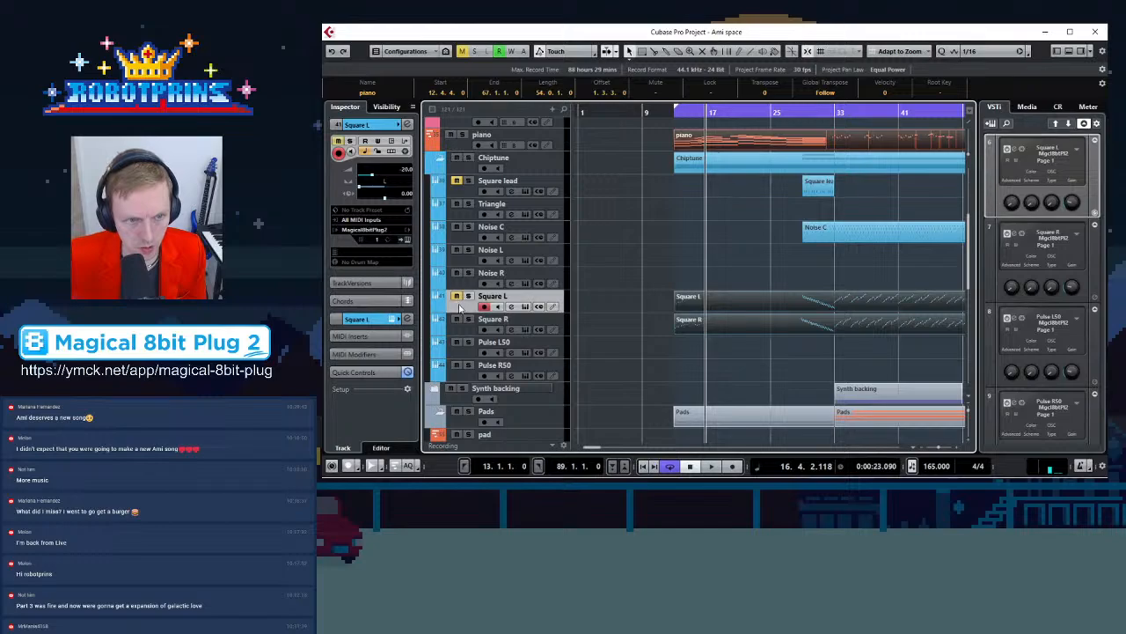
scroll(760, 314, "up", 3)
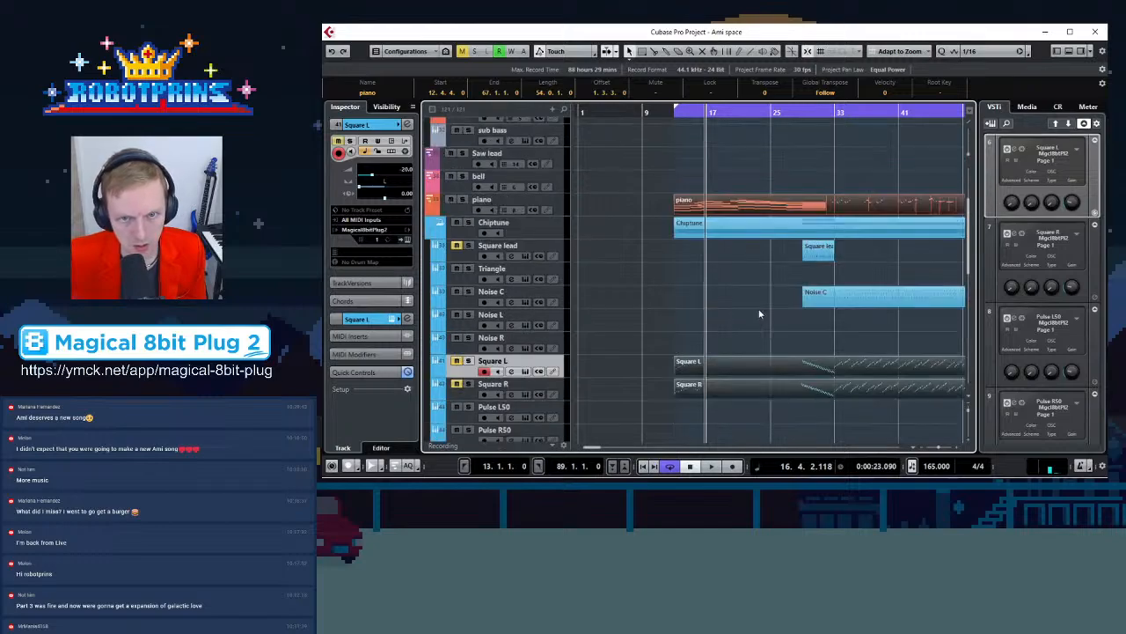
double_click(739, 212)
Play the piano part from the left locator at bar 13 while zooming out to show bars 13–26
scroll(745, 212, "down", 3)
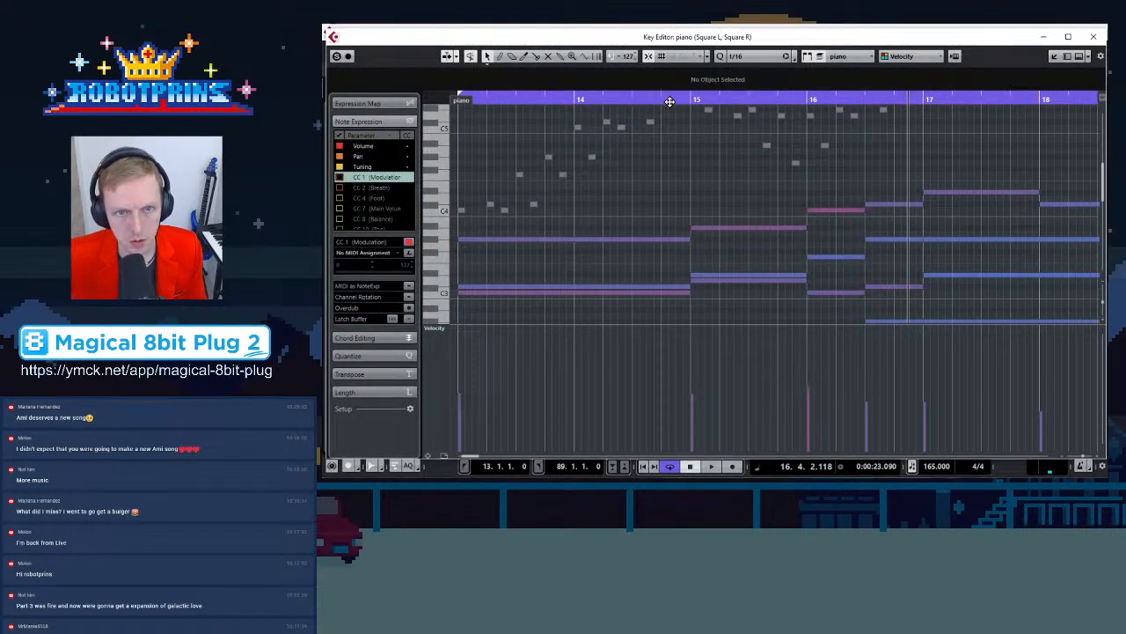
key("KP_1")
key("space")
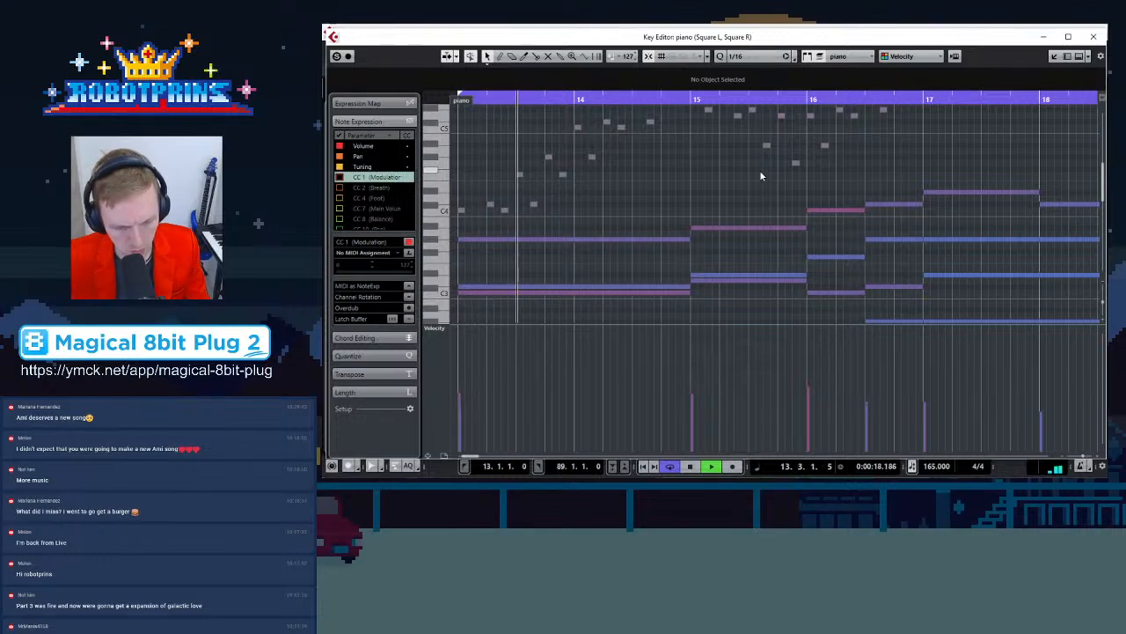
key("g")
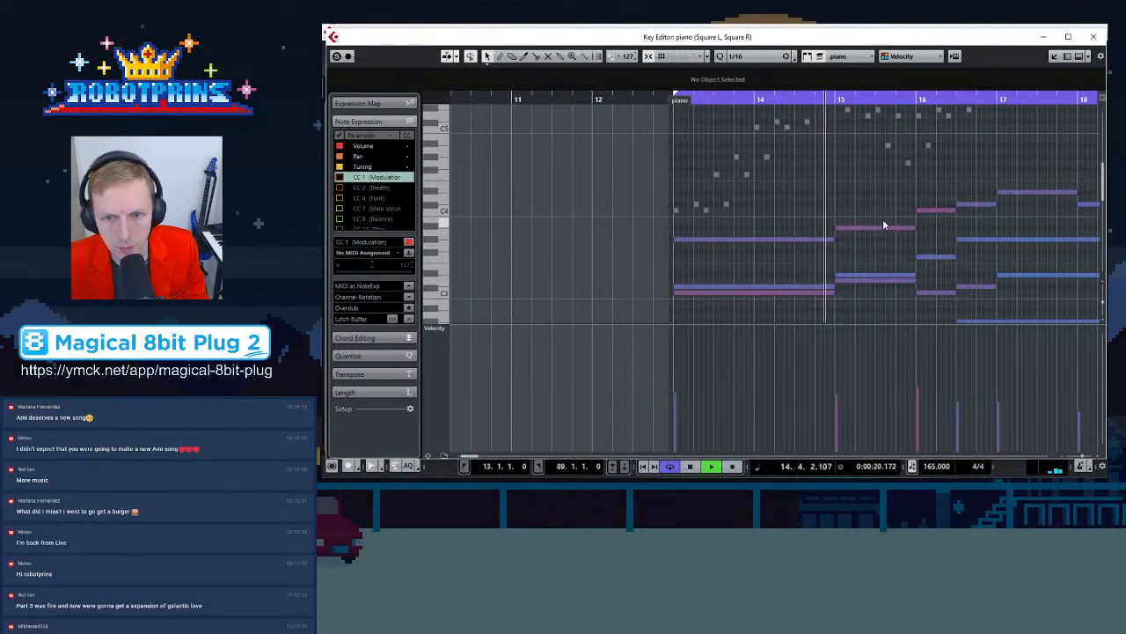
key("g")
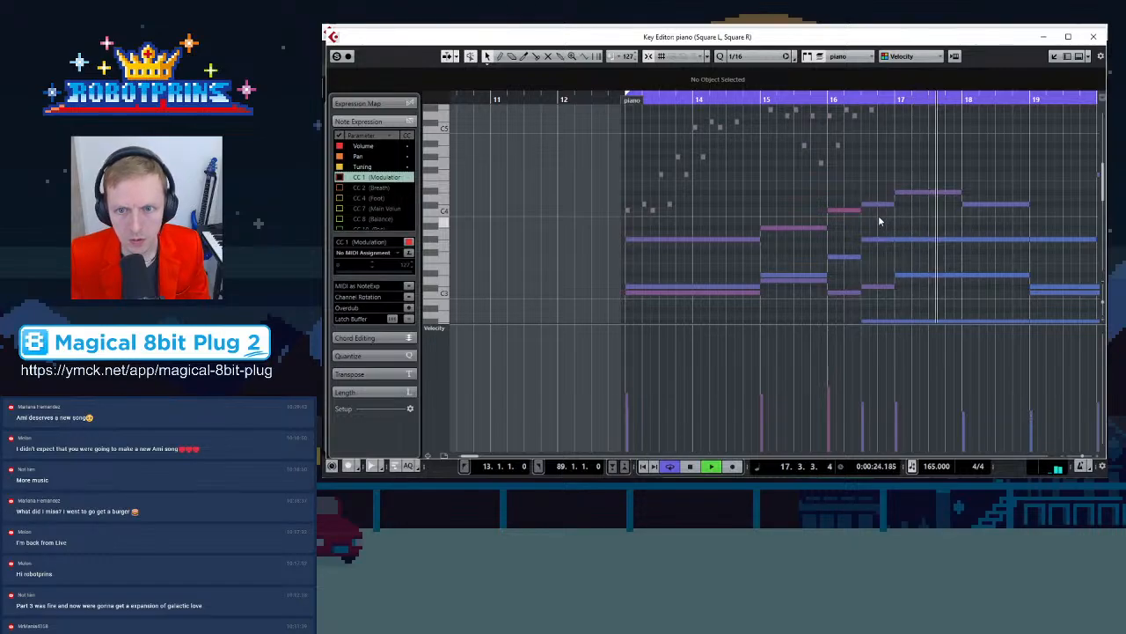
key("g")
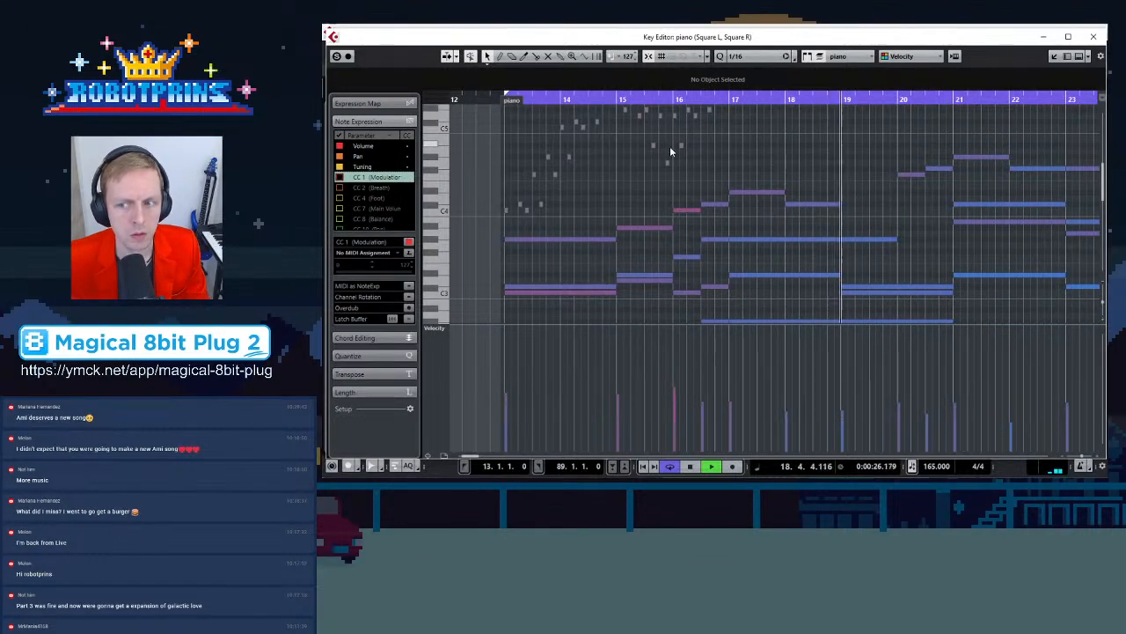
key("space")
key("g")
key("g")
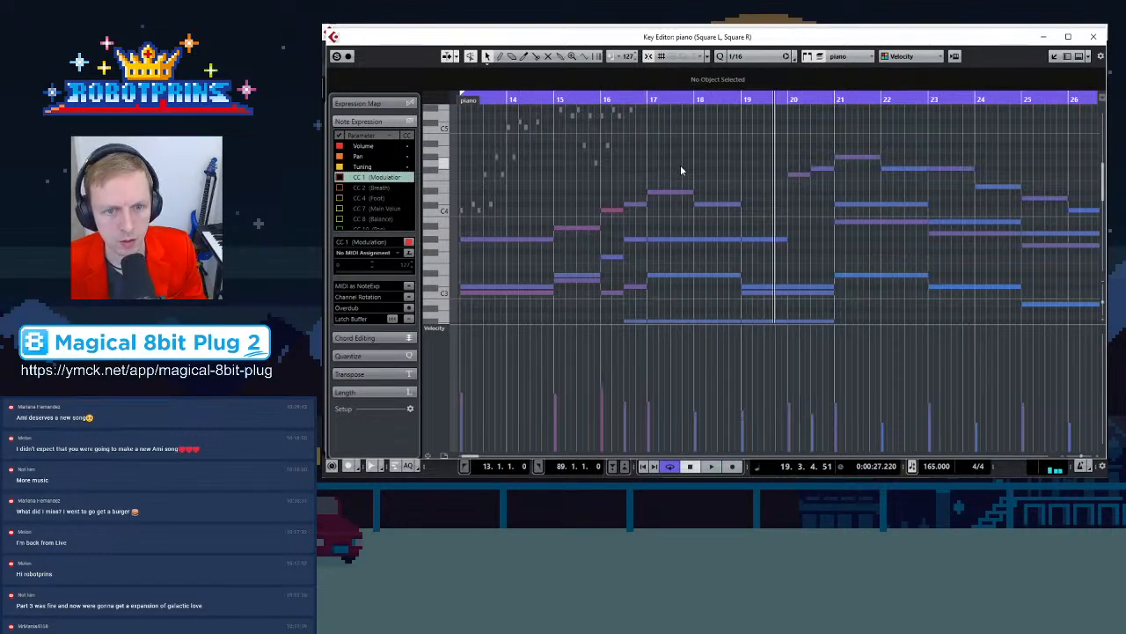
Replay the passage from bar 13 and close the Key Editor
key("KP_1")
key("space")
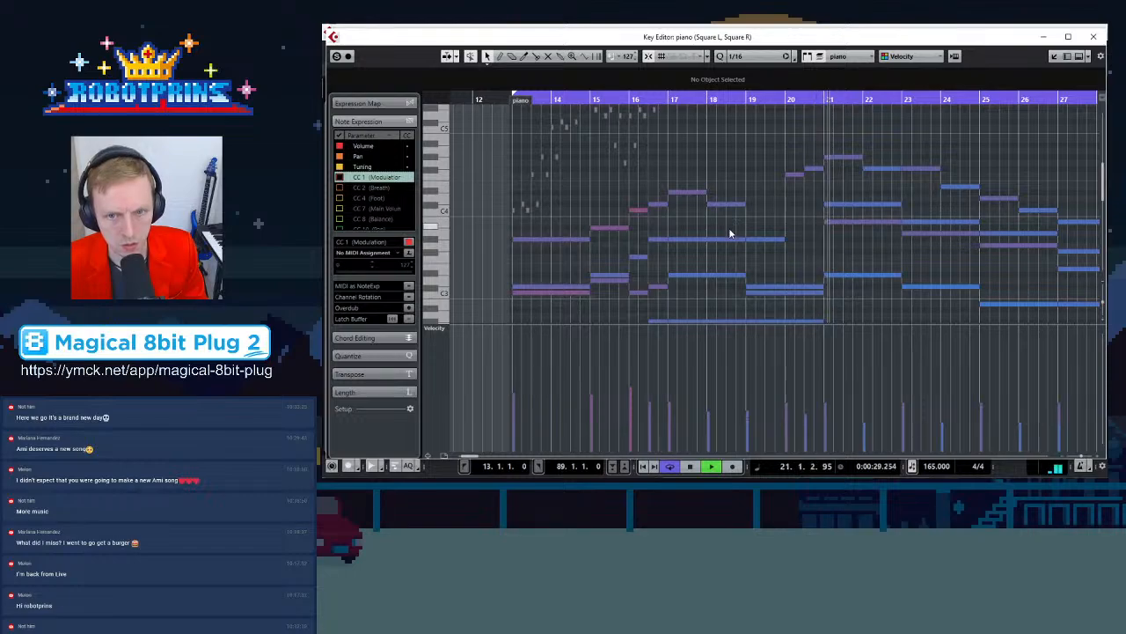
key("space")
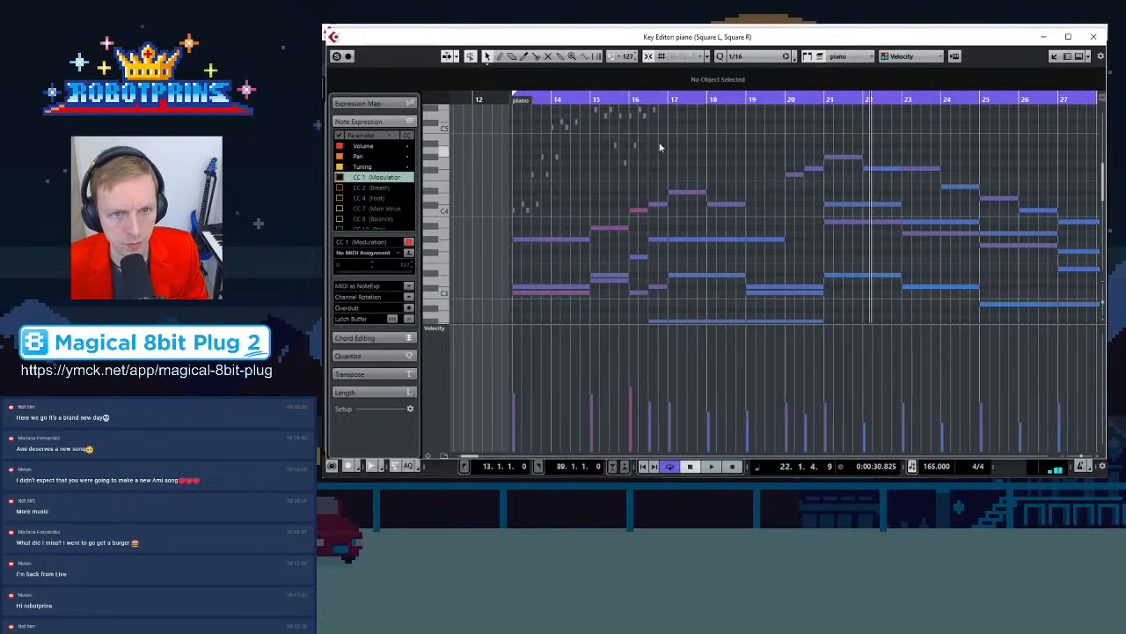
key("KP_1")
key("space")
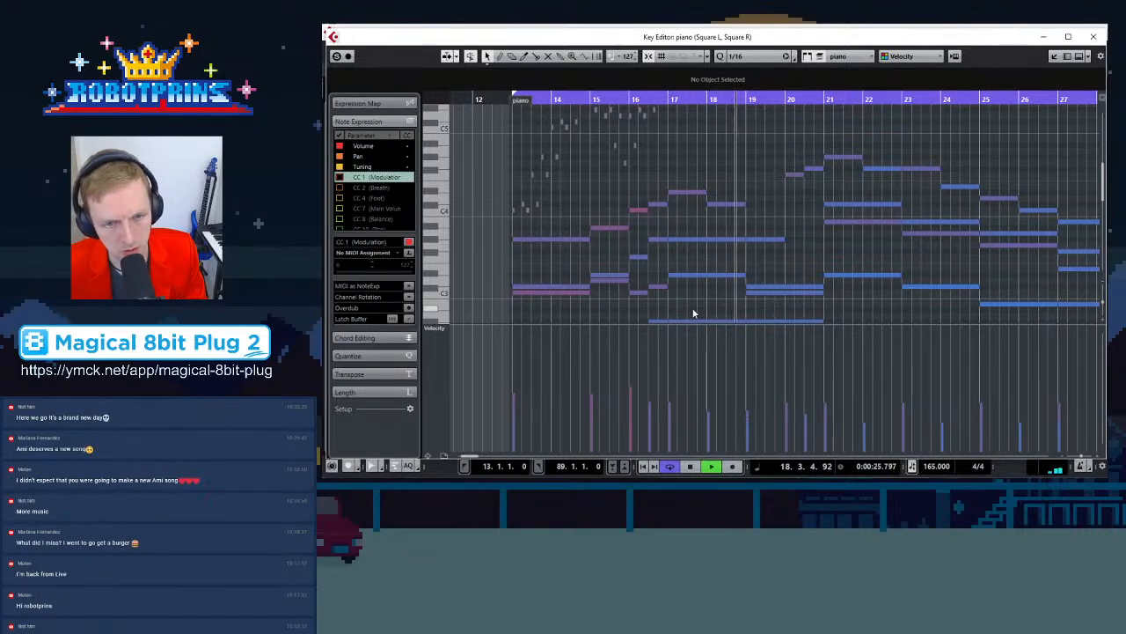
scroll(674, 227, "down", 3)
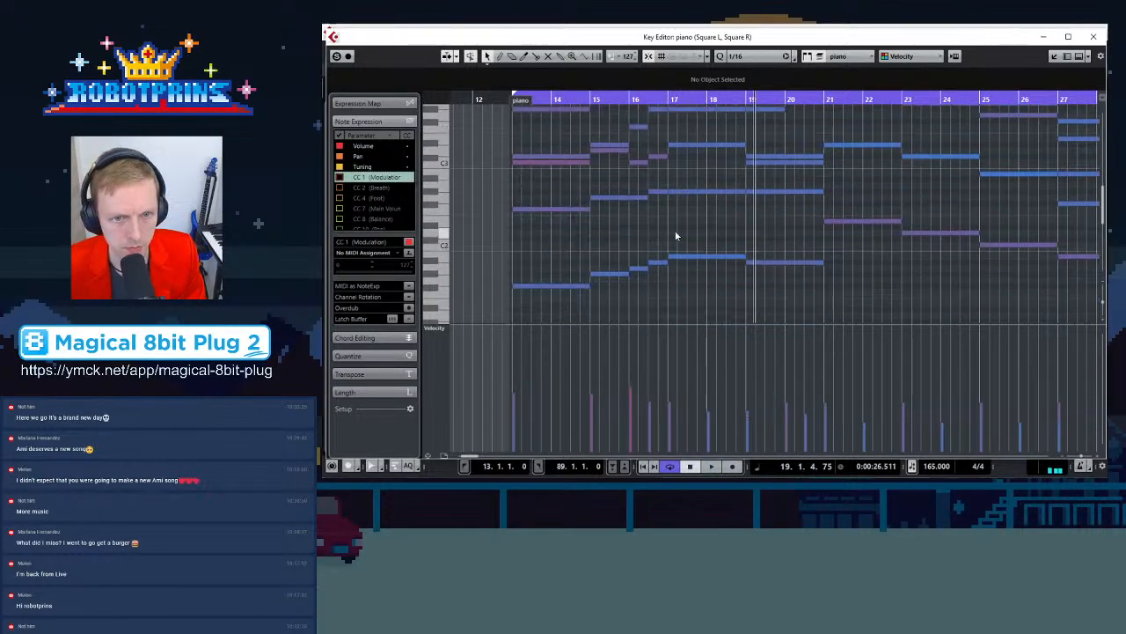
left_click(1095, 37)
scroll(429, 302, "down", 2)
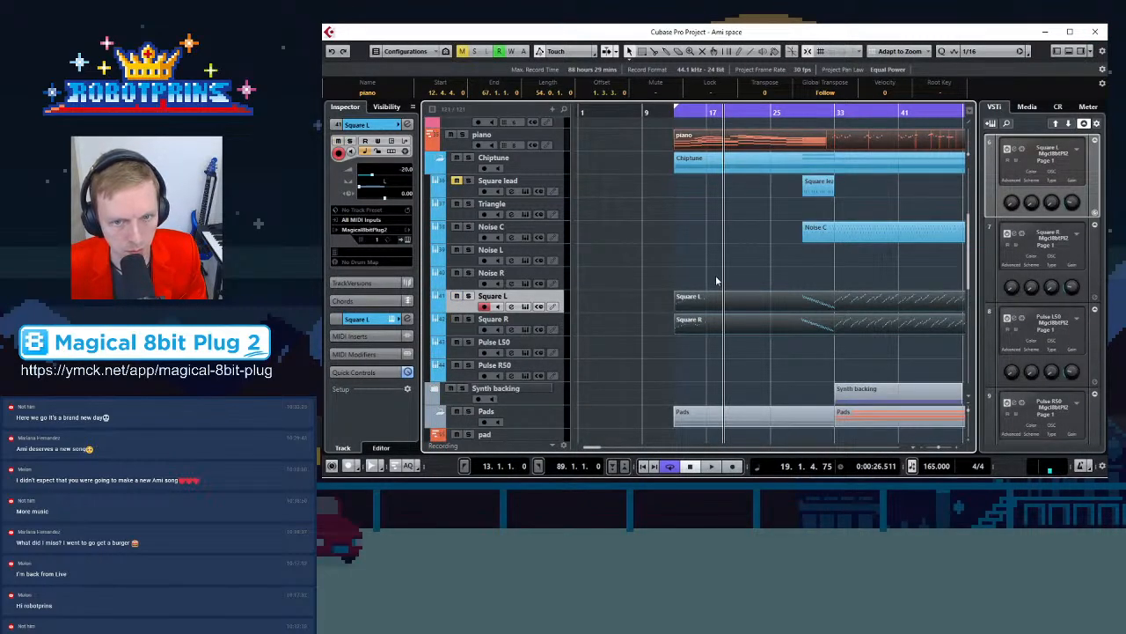
Open the Square L part in the Key Editor and zoom in on bars 14–24
double_click(736, 301)
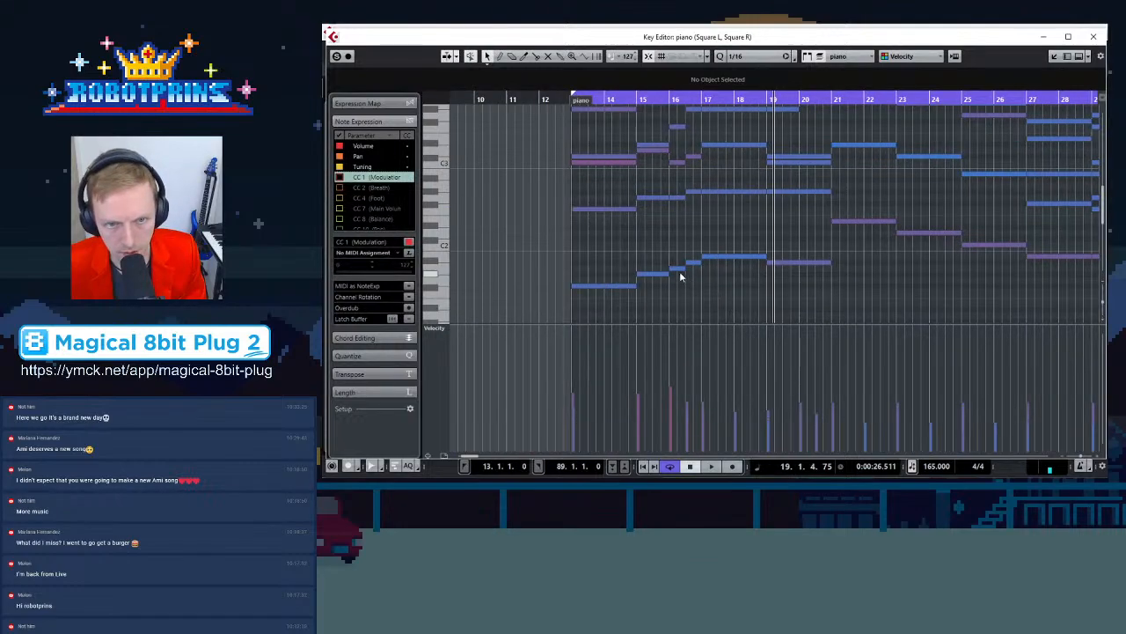
scroll(690, 261, "up", 1)
key("h")
key("h")
key("h")
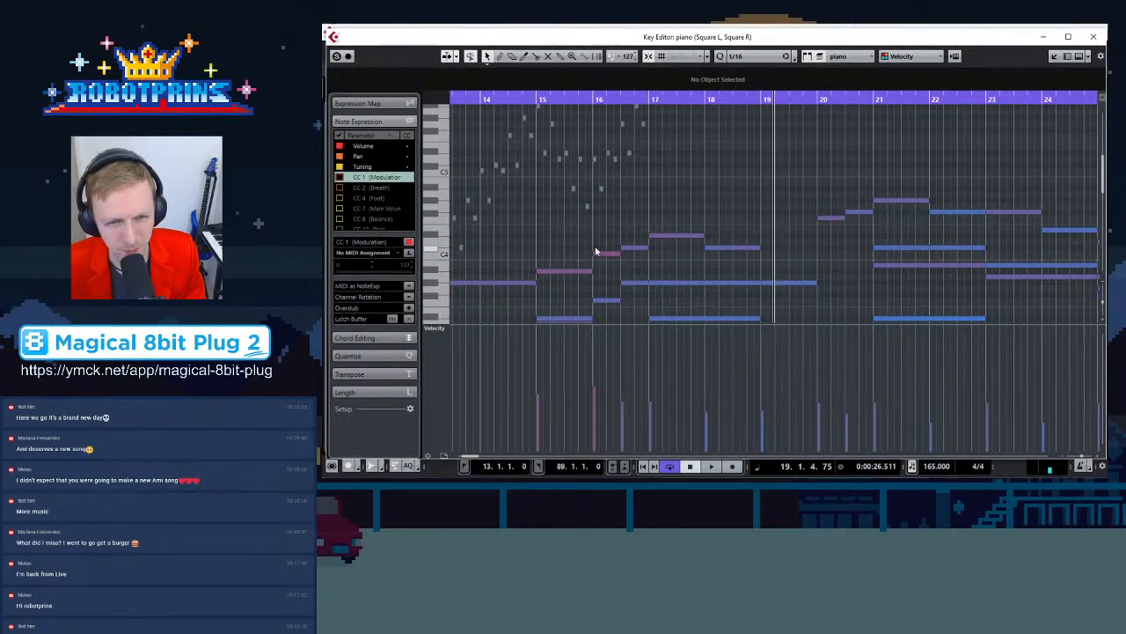
scroll(599, 249, "down", 1)
scroll(605, 250, "up", 2)
scroll(611, 253, "down", 1)
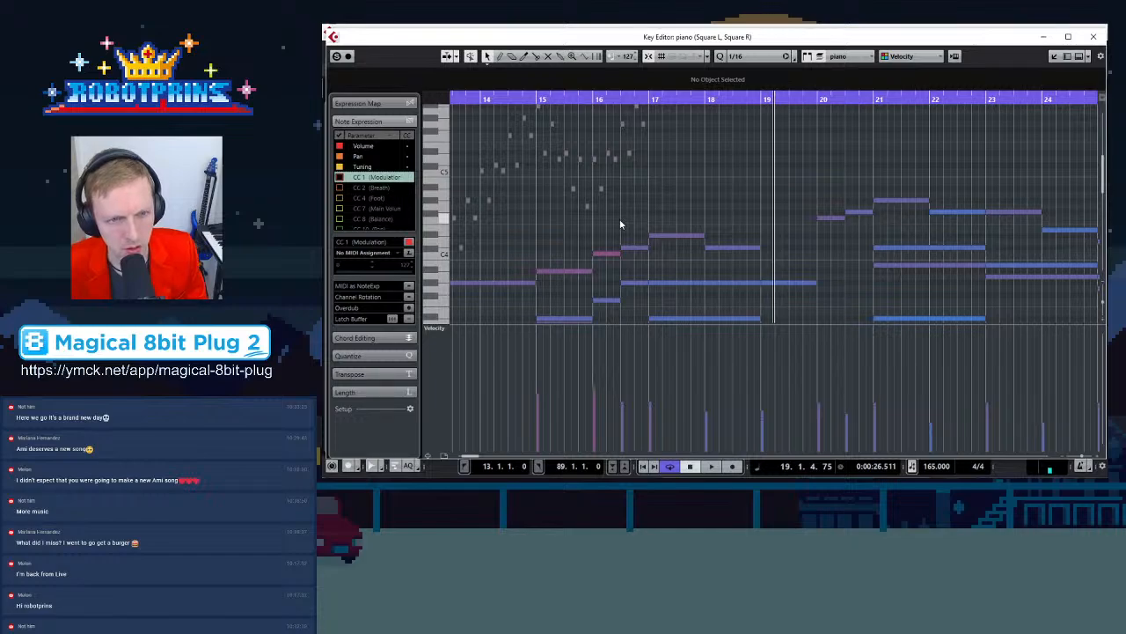
key("h")
key("h")
key("h")
scroll(533, 151, "up", 2)
key("g")
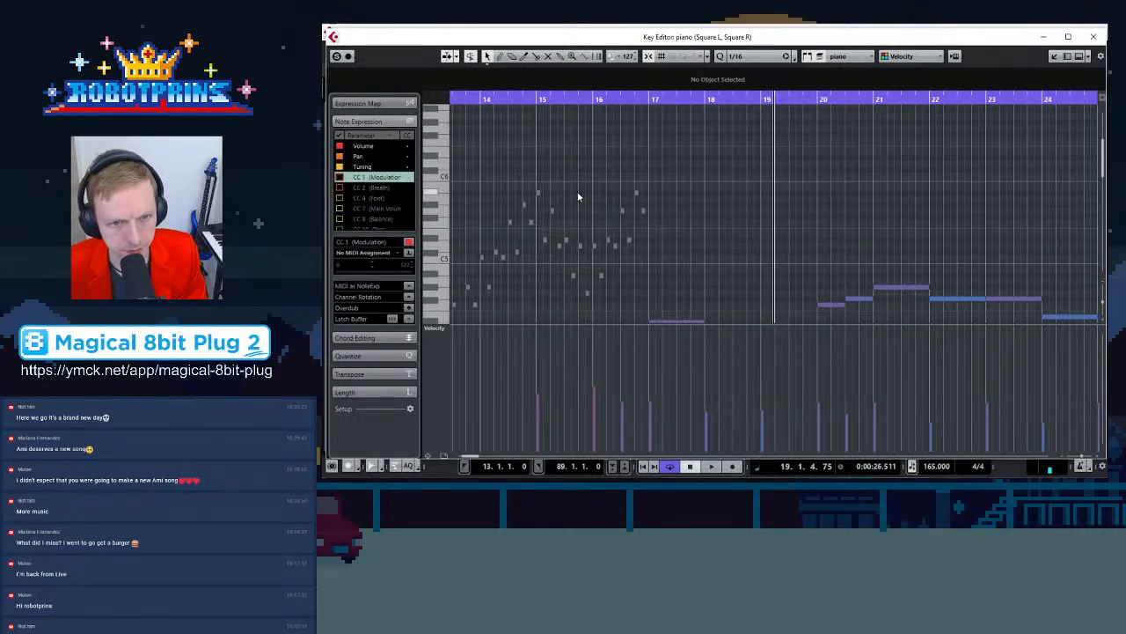
Zoom in to bars 13–19 and play the square arpeggios against the piano chords
scroll(578, 159, "down", 1)
left_click(594, 101)
key("h")
key("h")
key("h")
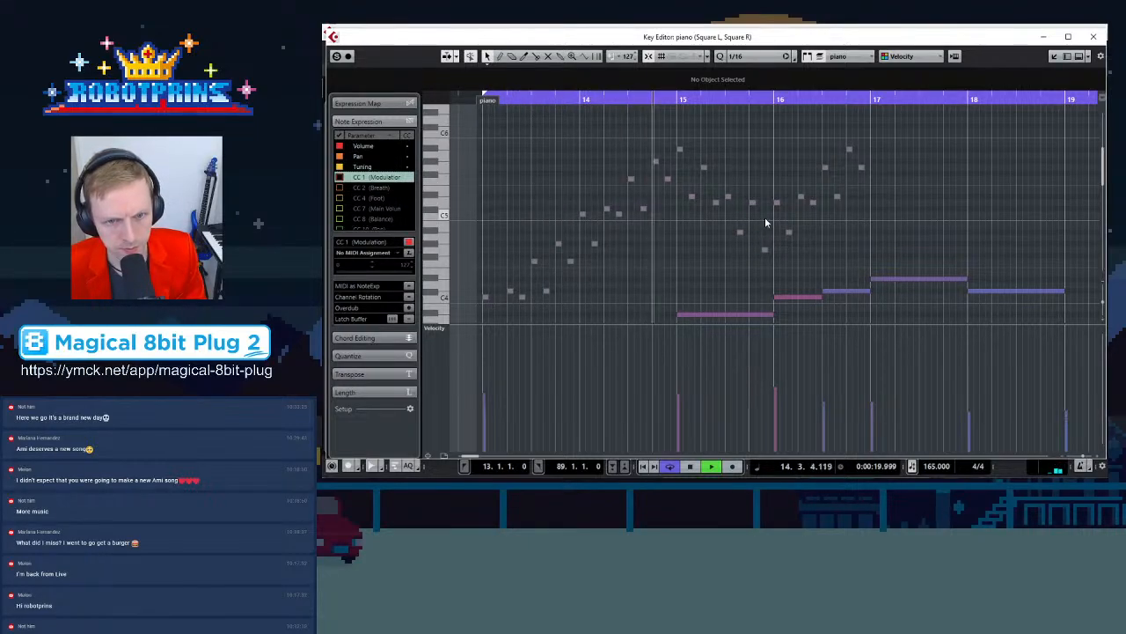
key("space")
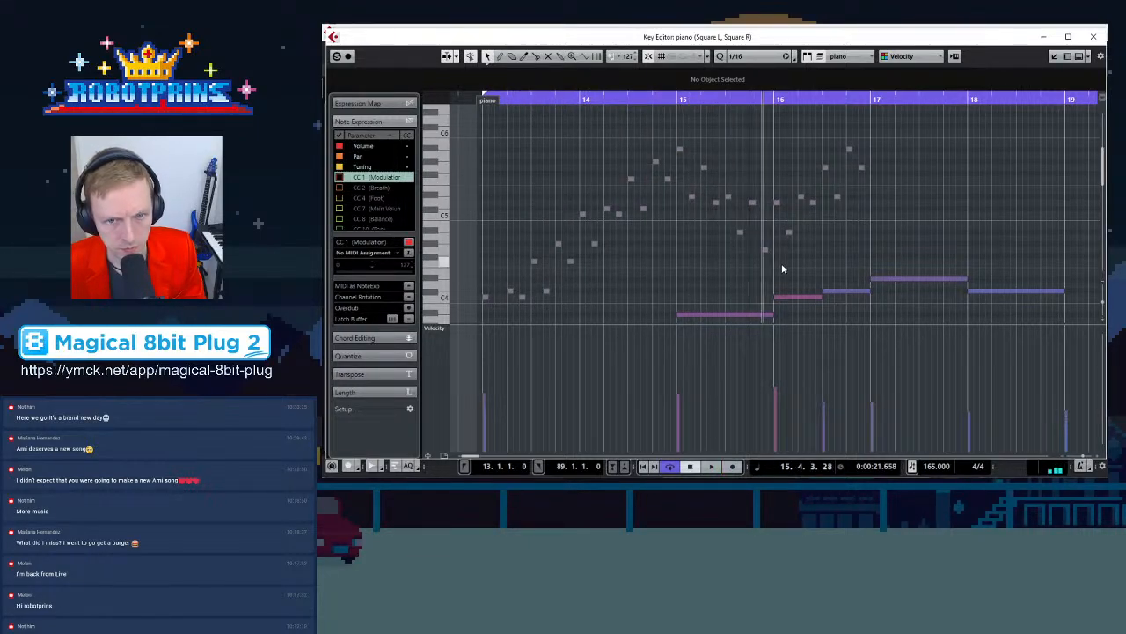
Select the bar 16 piano notes one at a time to check their pitches
scroll(783, 264, "down", 3)
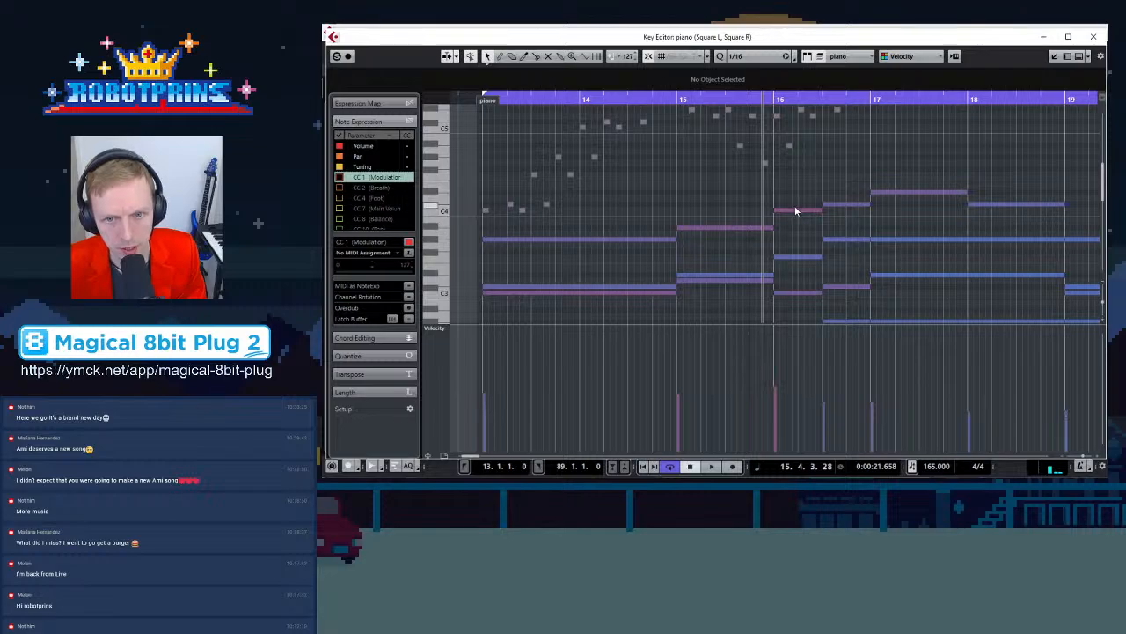
left_click(794, 209)
left_click(794, 257)
left_click(794, 292)
scroll(796, 296, "down", 3)
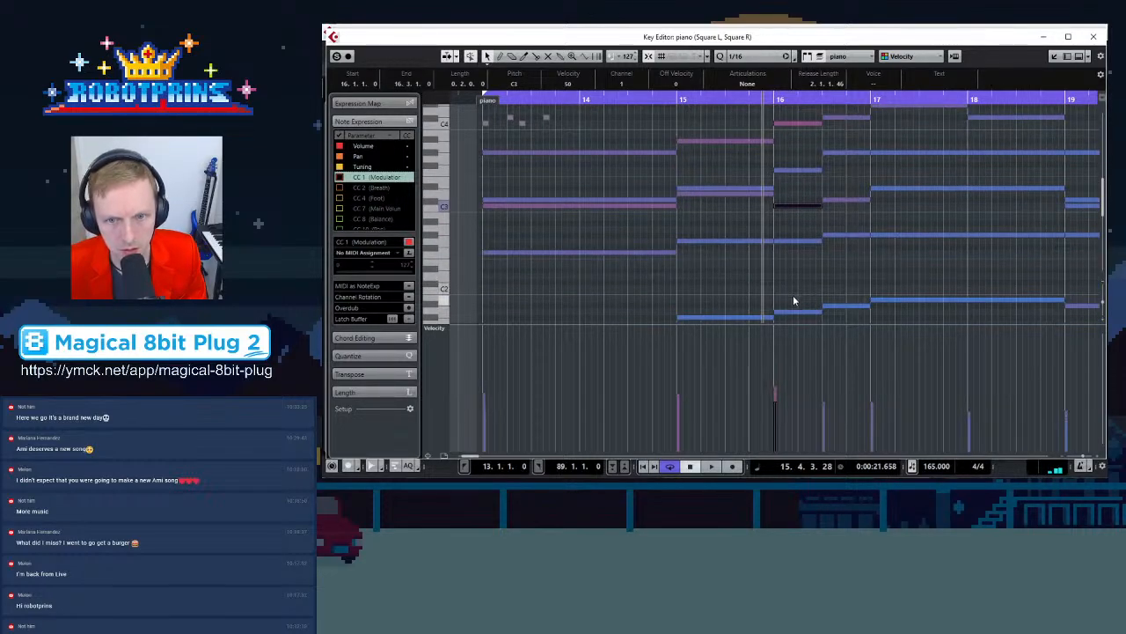
left_click(789, 243)
left_click(795, 314)
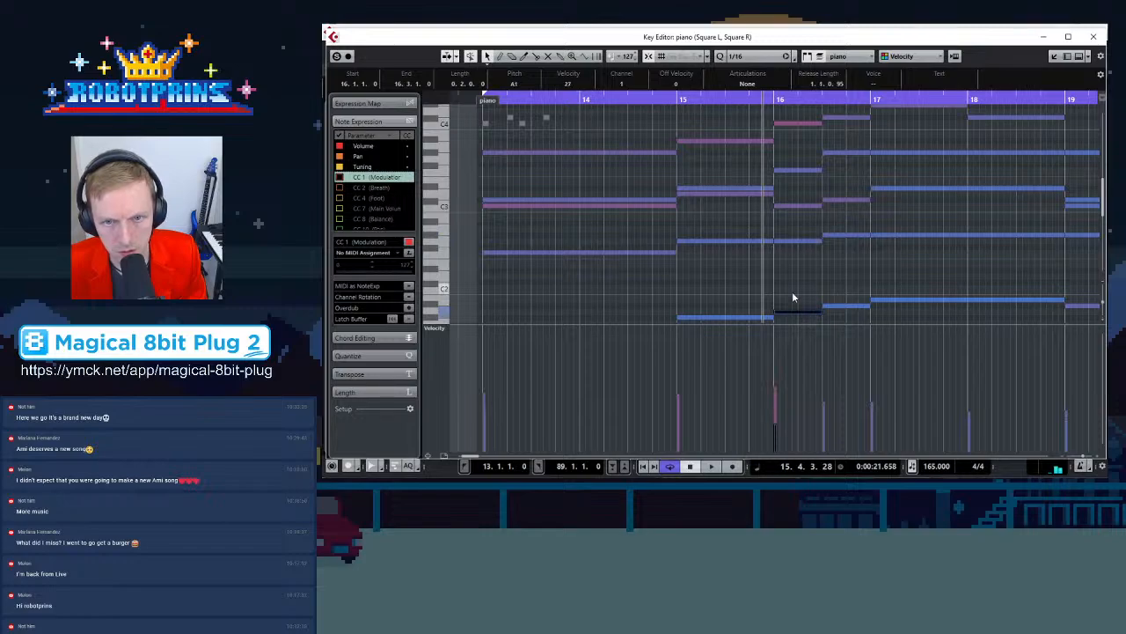
Inspect the pitches of the square and piano notes at bar 16 one at a time
scroll(792, 295, "up", 4)
left_click(776, 161)
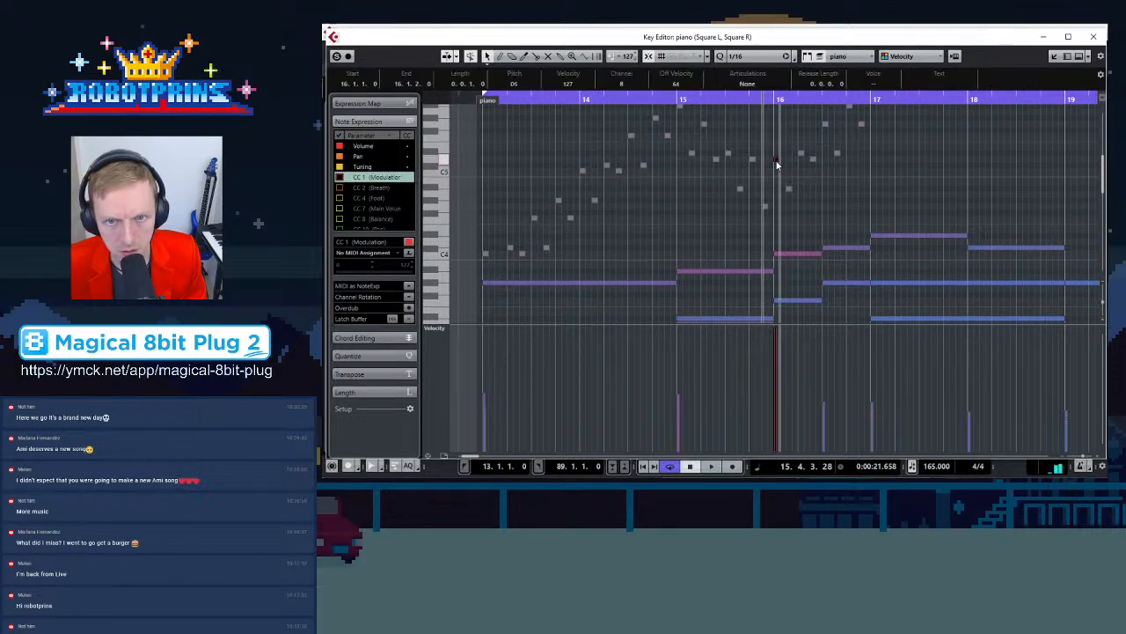
left_click(753, 161)
left_click(777, 160)
left_click(789, 187)
left_click(776, 160)
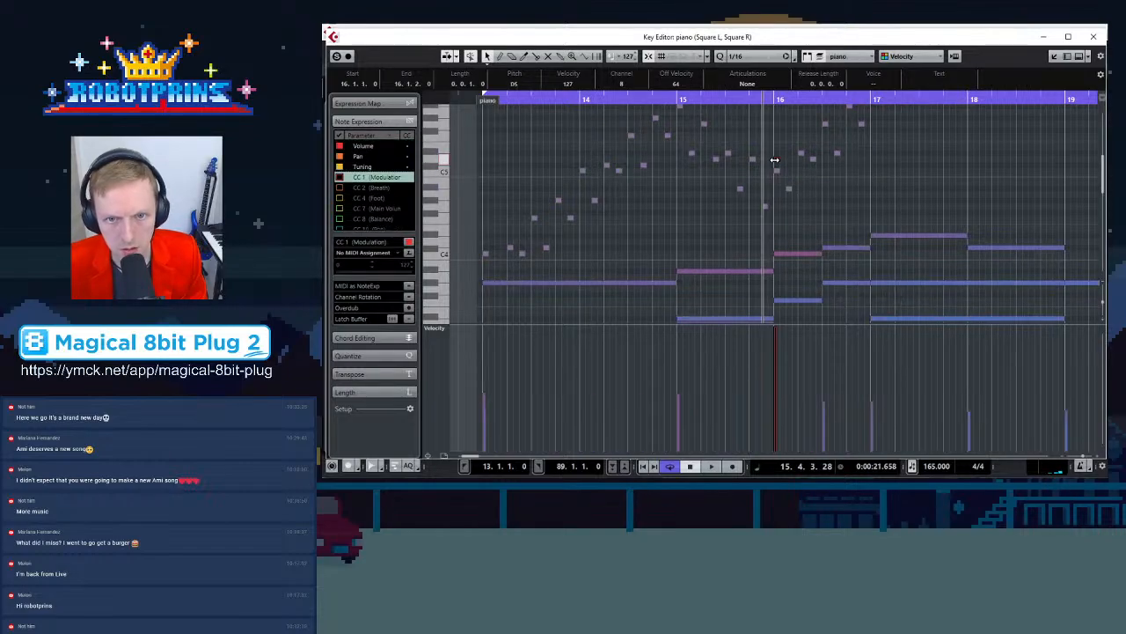
key("Right")
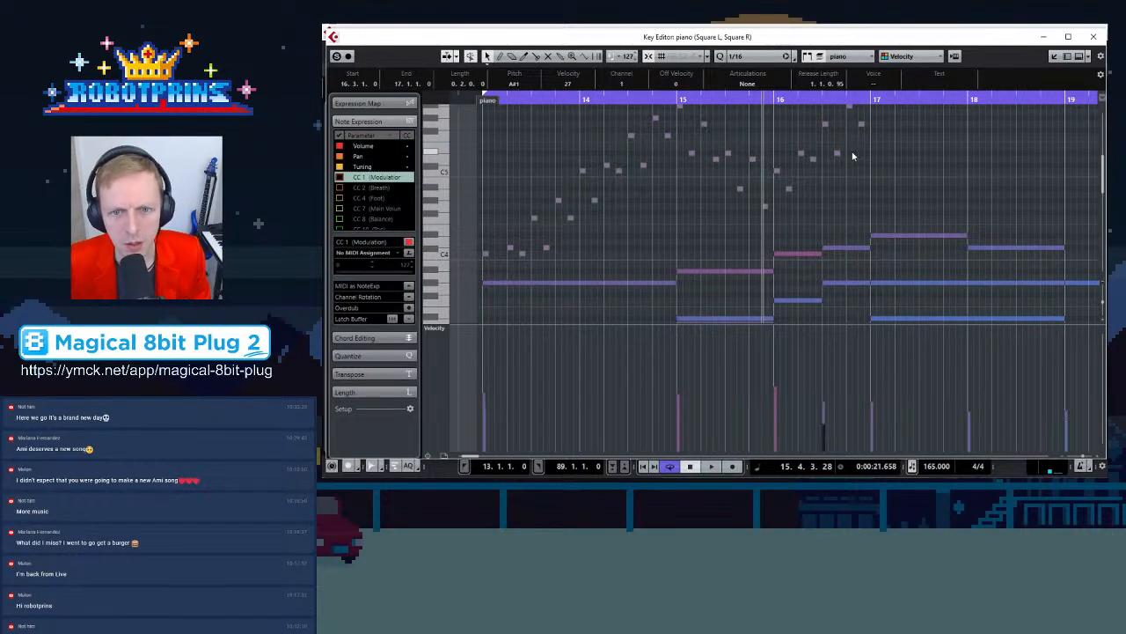
Transpose the square arpeggio notes in the first half of bar 16 lower to fit the piano chord
left_click(777, 171)
left_click_drag(790, 188, 791, 222)
left_click_drag(801, 159, 801, 208)
left_click_drag(816, 162, 814, 258)
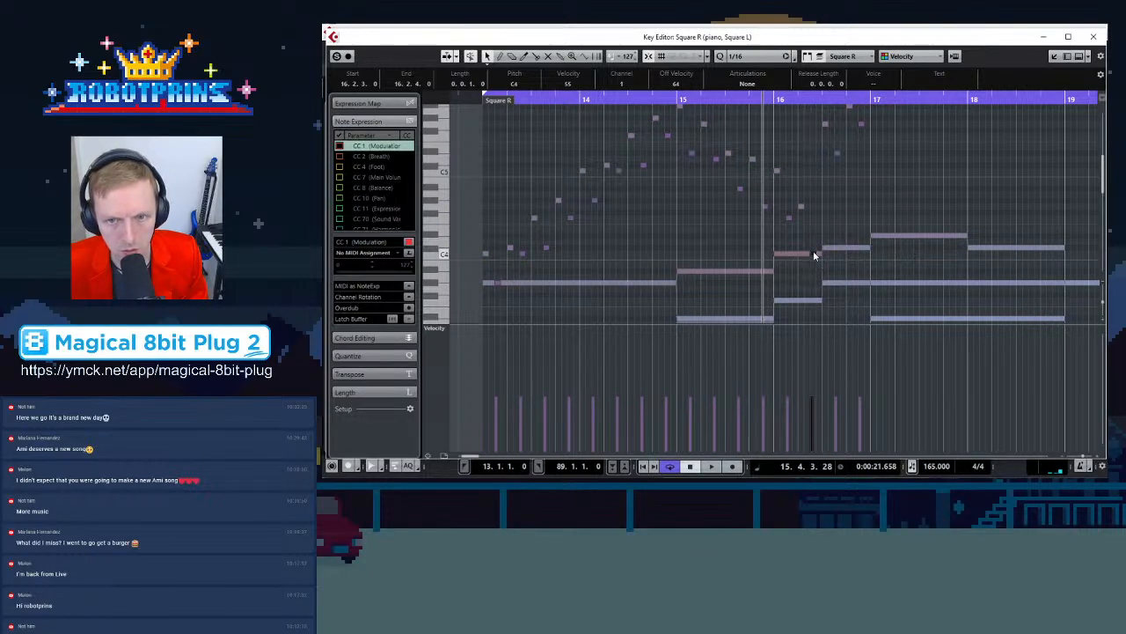
left_click(842, 246)
scroll(840, 242, "down", 3)
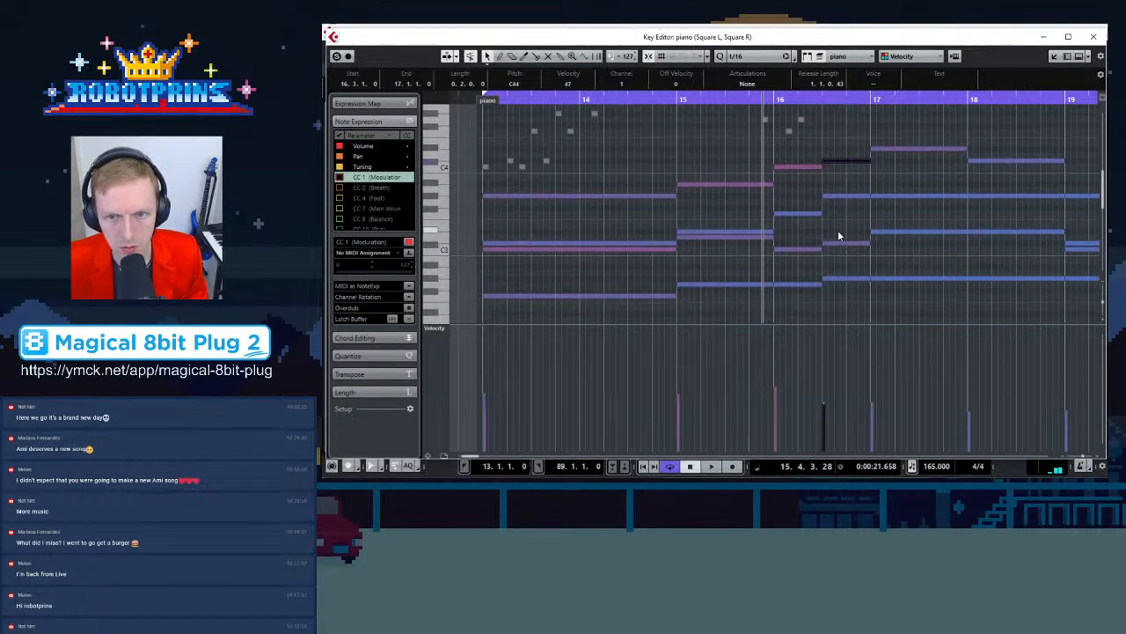
left_click(839, 244)
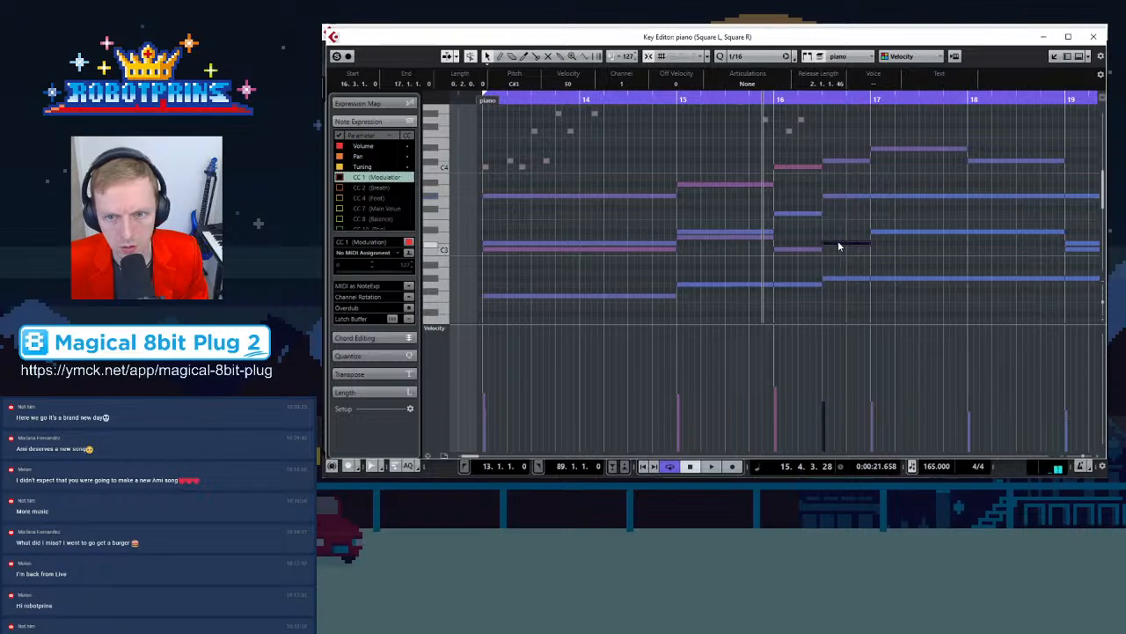
scroll(839, 229, "up", 3)
left_click(824, 123)
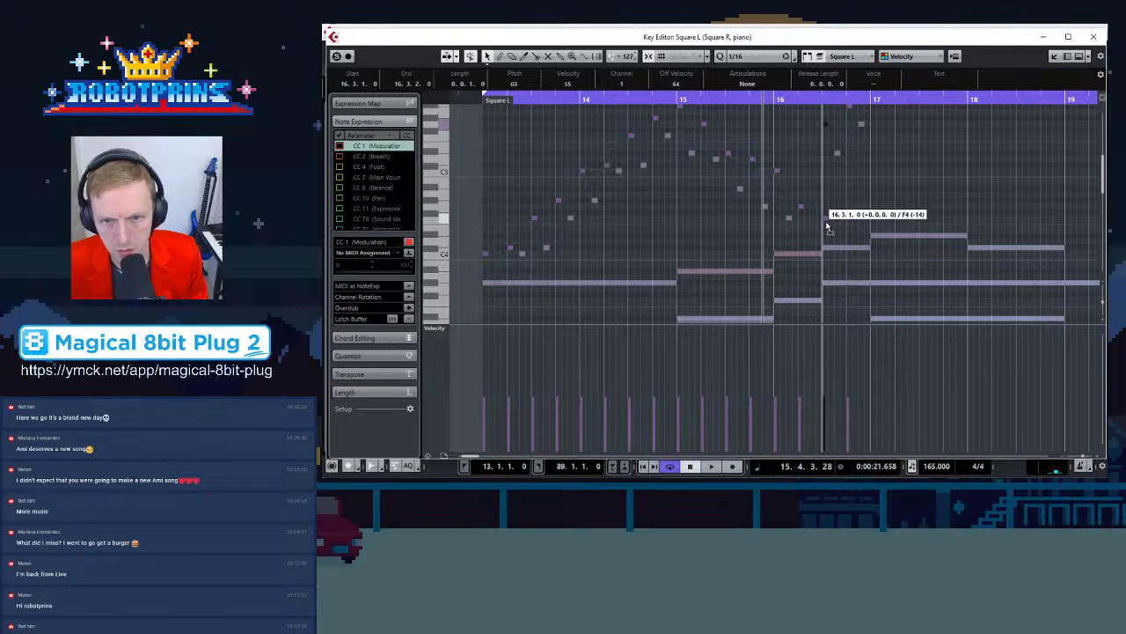
Lower the square arpeggio notes in the second half of bar 16 to fit the chords
left_click_drag(827, 238, 826, 218)
left_click_drag(837, 155, 837, 249)
scroll(837, 138, "up", 1)
left_click_drag(843, 141, 852, 293)
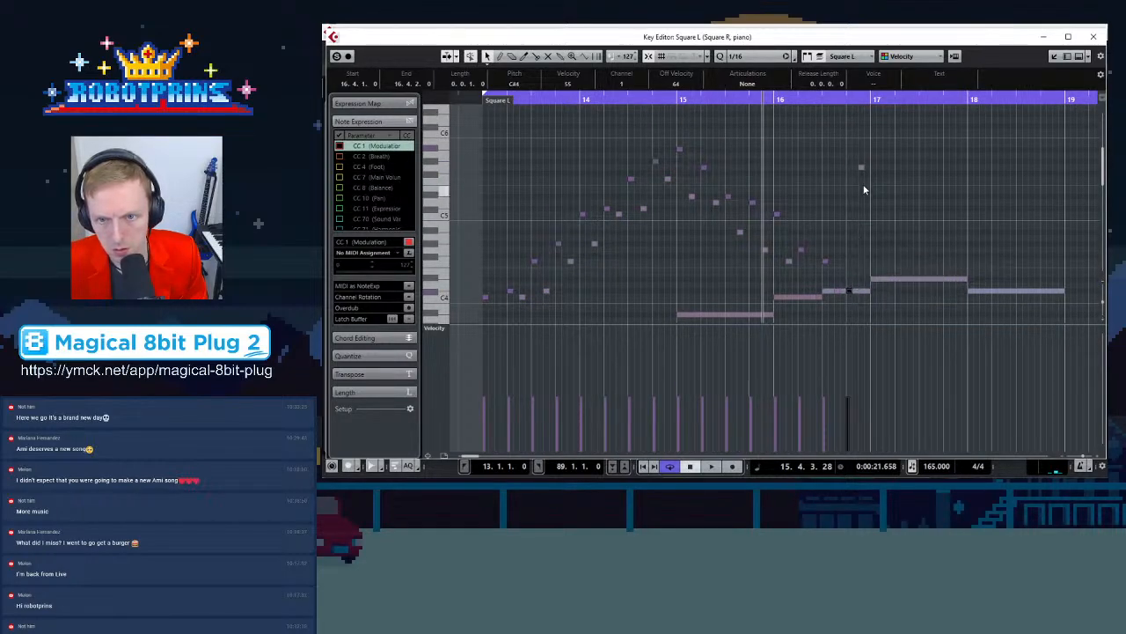
left_click_drag(862, 171, 859, 264)
left_click(825, 205)
left_click(836, 231)
left_click_drag(838, 235, 861, 264)
Play the passage from bar 15 to hear the revised arpeggios
left_click(690, 98)
key("space")
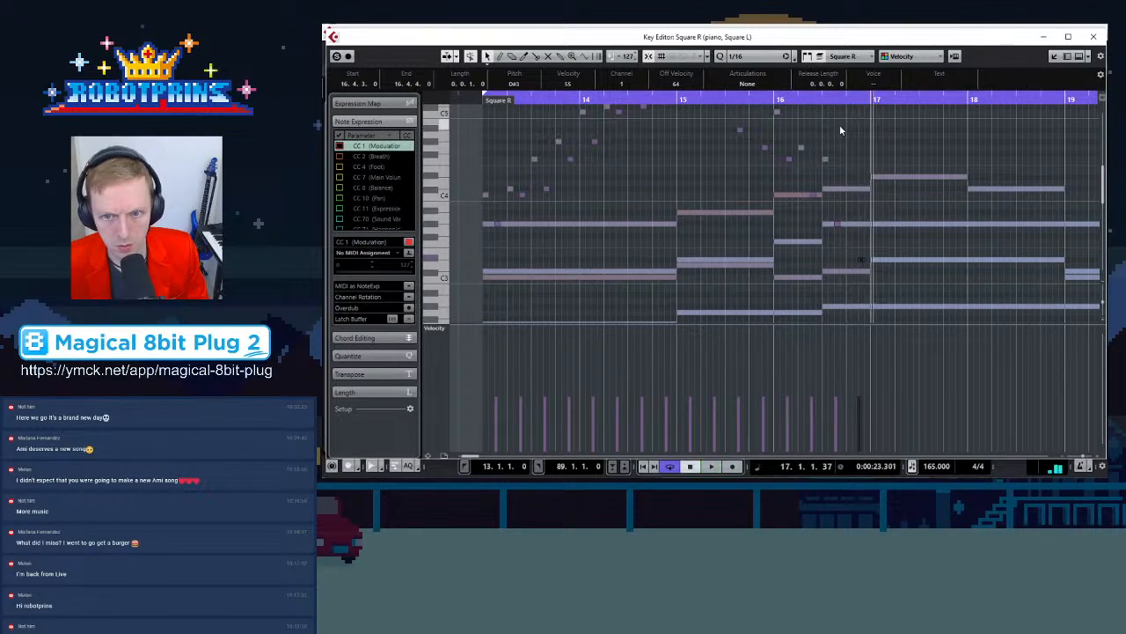
scroll(856, 220, "up", 3)
key("g")
scroll(703, 207, "down", 3)
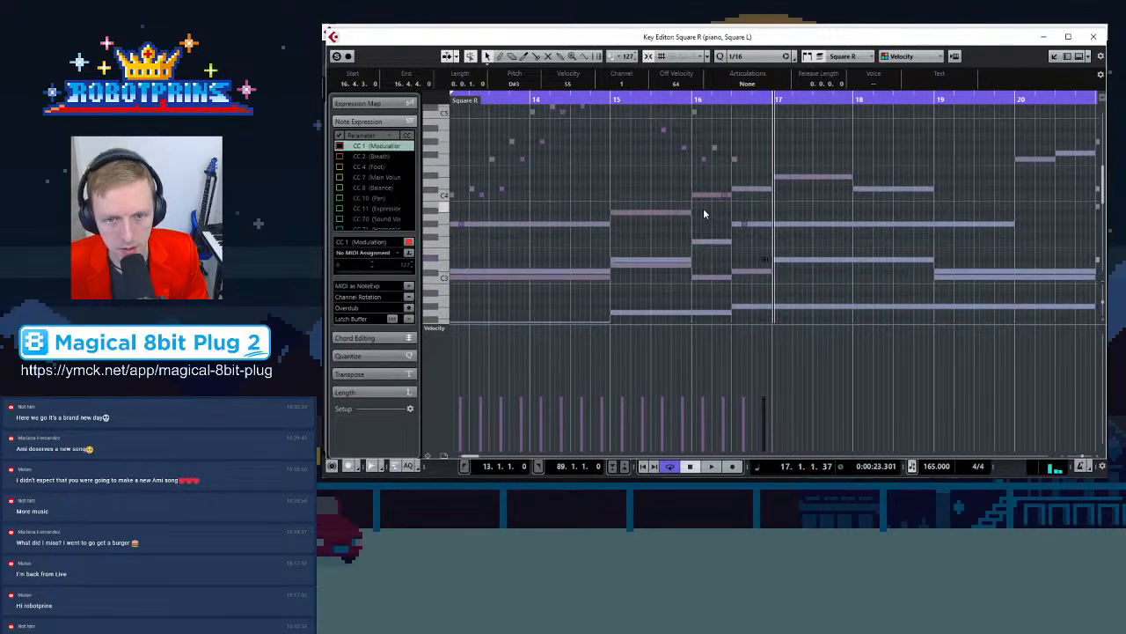
key("g")
key("space")
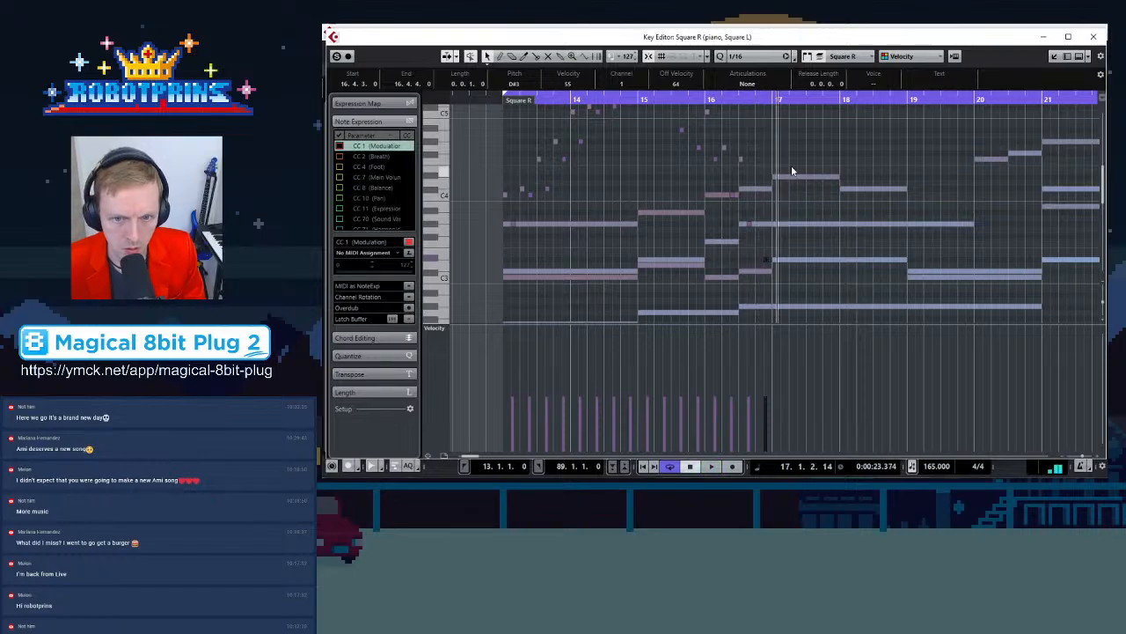
Select the square arpeggio notes of bar 13
scroll(572, 190, "up", 2)
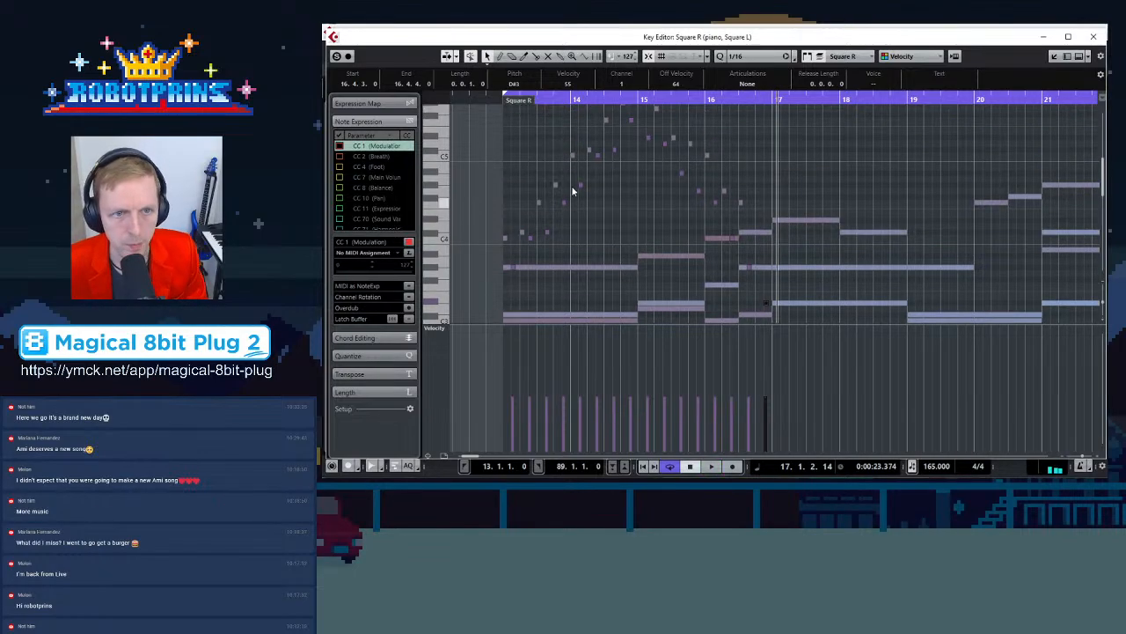
left_click(573, 98)
key("h")
key("h")
key("h")
key("h")
key("h")
scroll(881, 162, "up", 4)
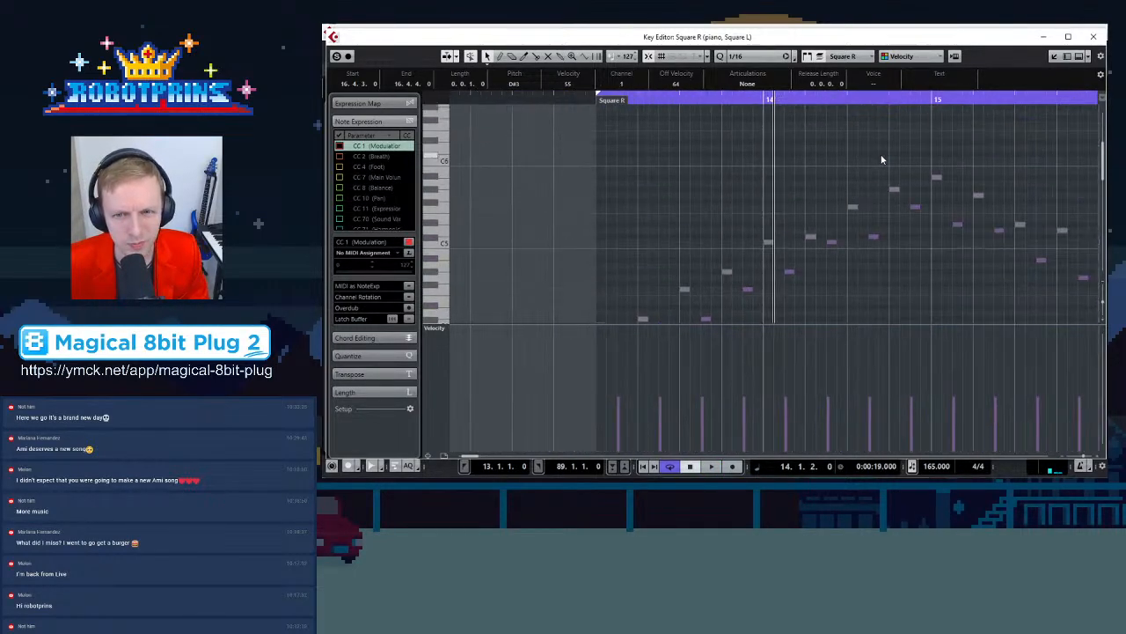
key("g")
scroll(858, 202, "down", 4)
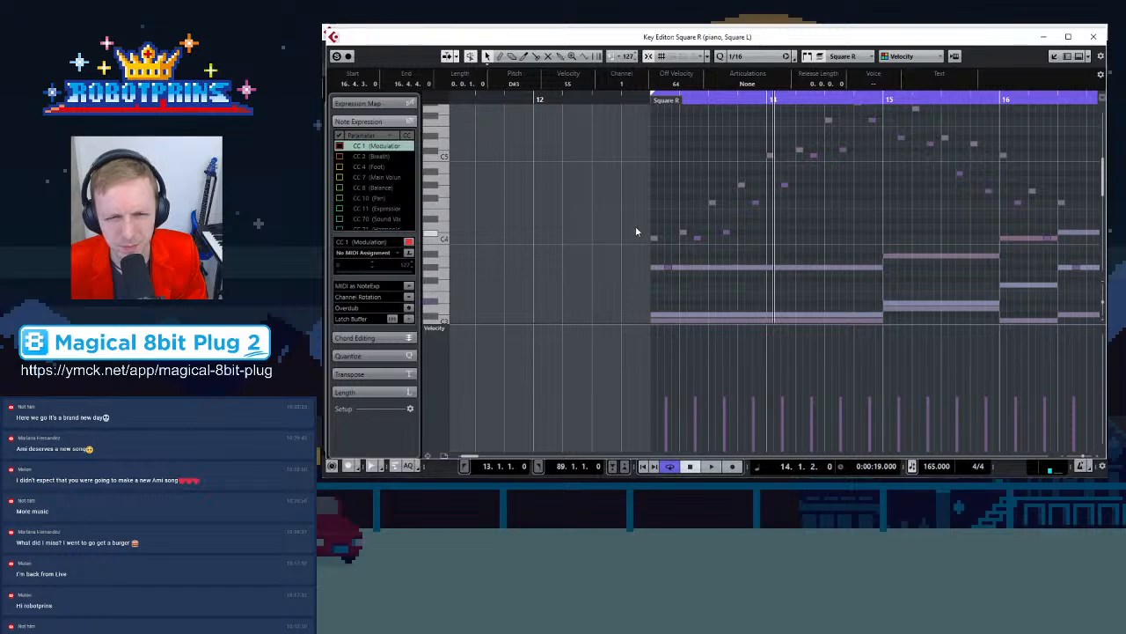
left_click_drag(633, 257, 877, 169)
scroll(869, 186, "down", 10)
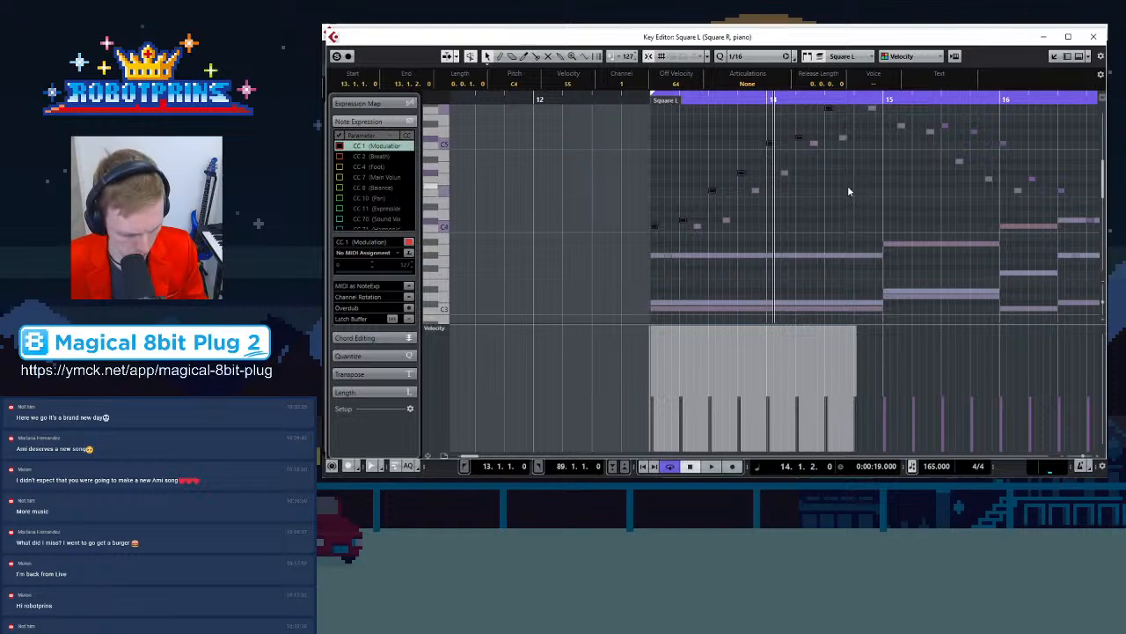
key("g")
key("g")
key("g")
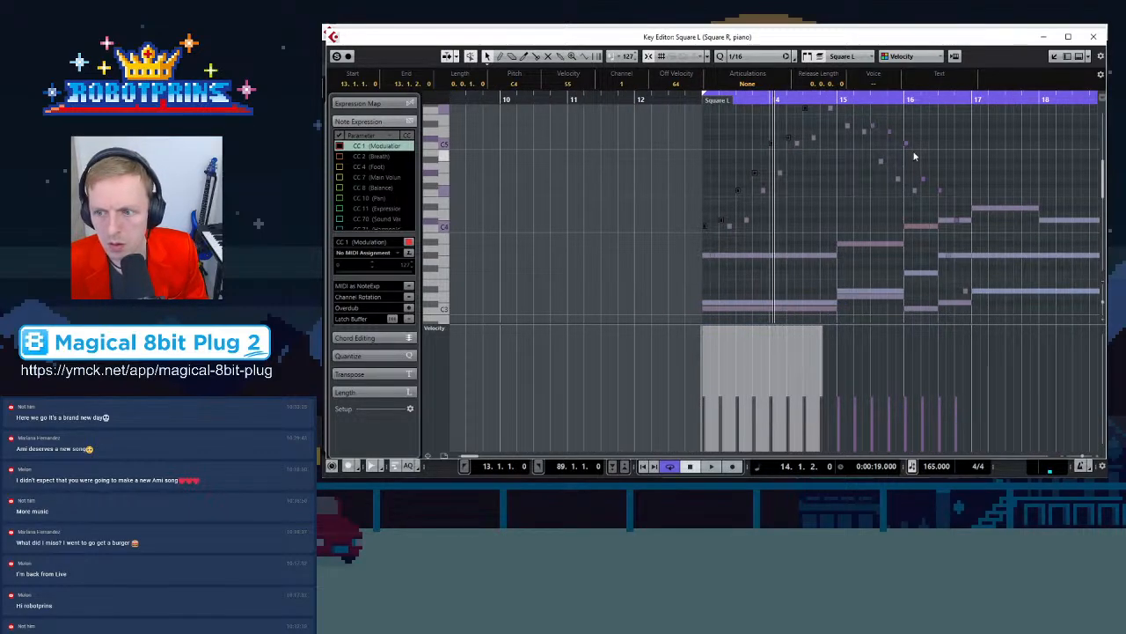
Paste the bar 13 arpeggio at the start of bar 17
left_click(968, 97)
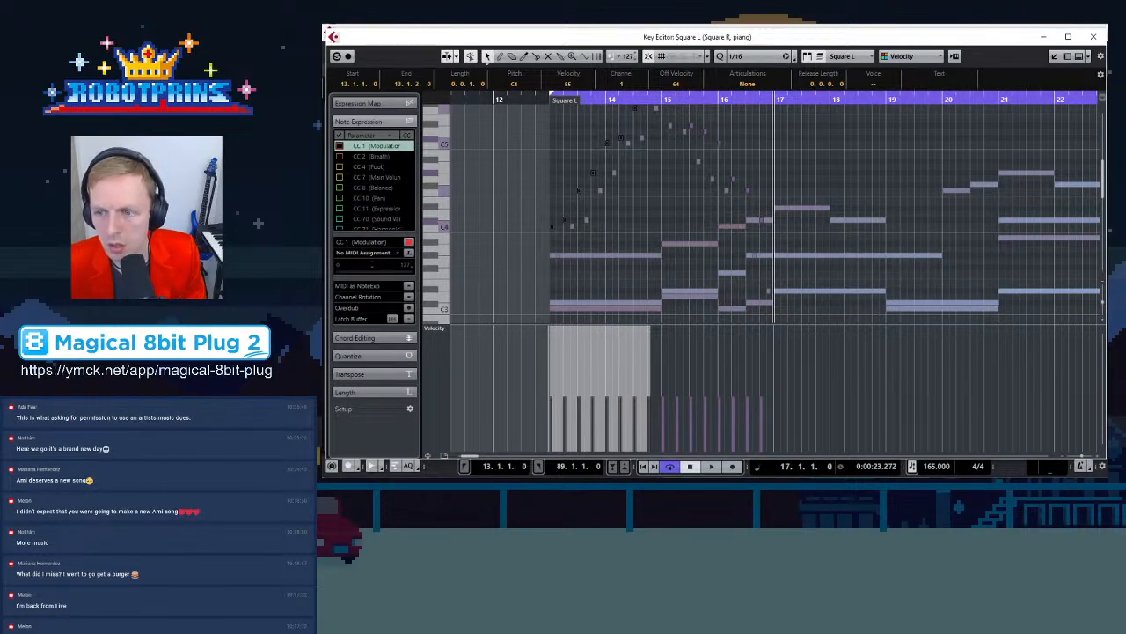
key("h")
key("h")
key("g")
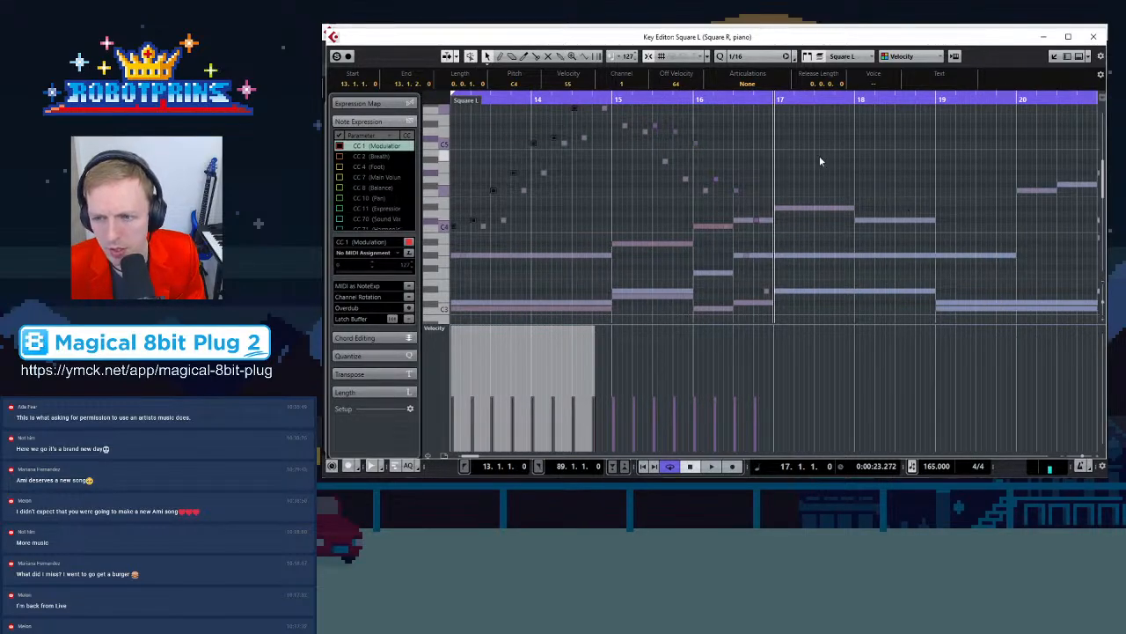
key("h")
key("h")
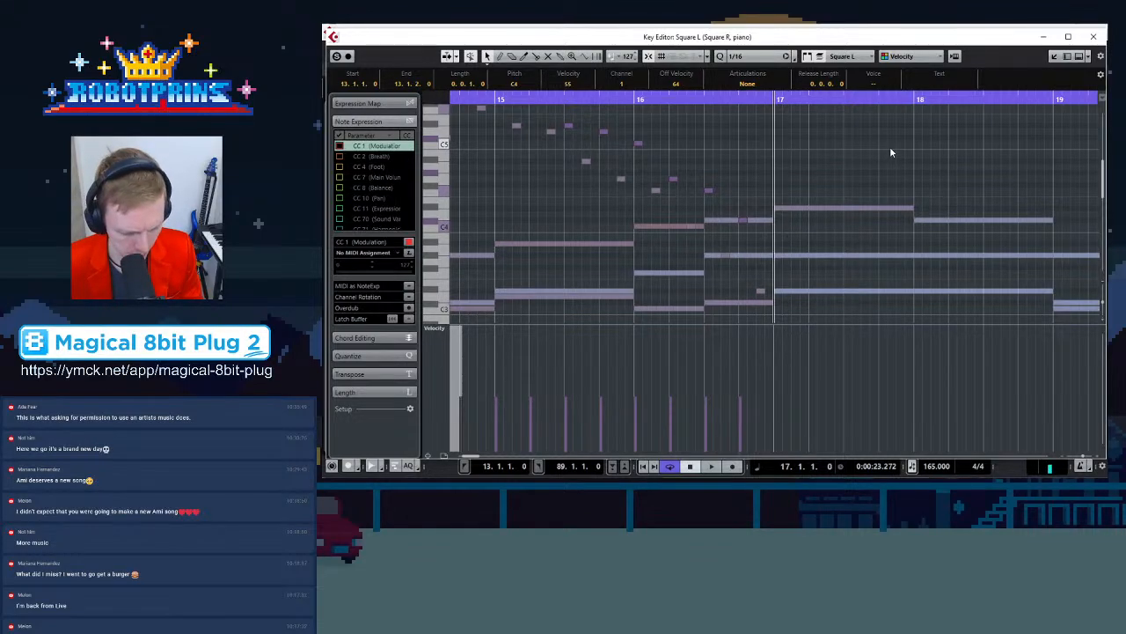
key("ctrl+v")
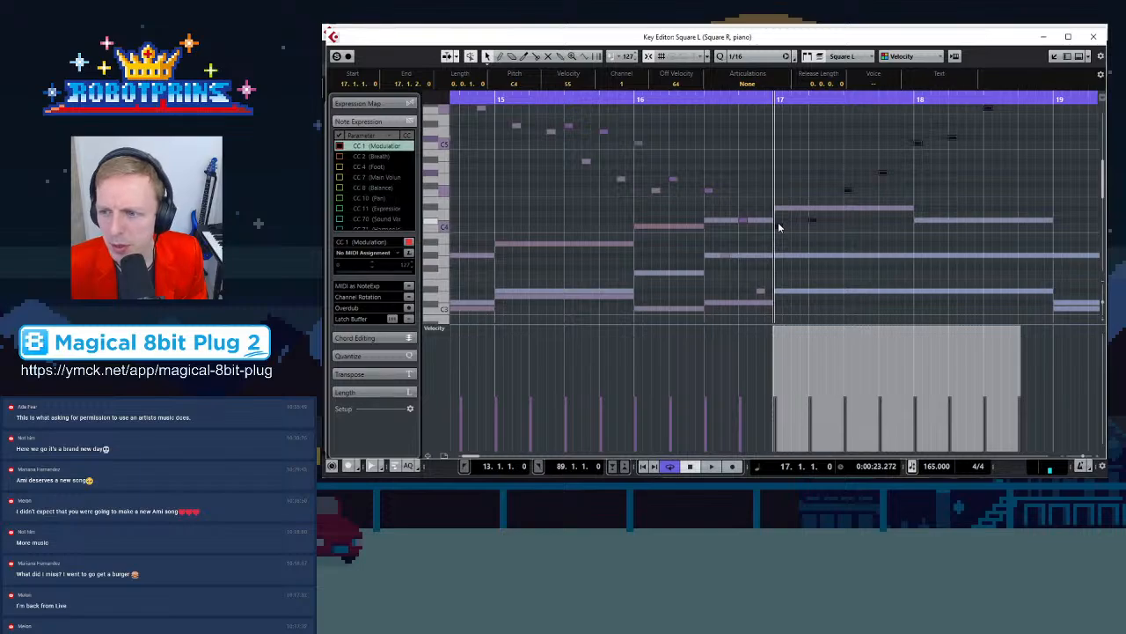
Inspect the piano chord notes at bar 17 one at a time
left_click_drag(777, 228, 782, 260)
left_click(801, 208)
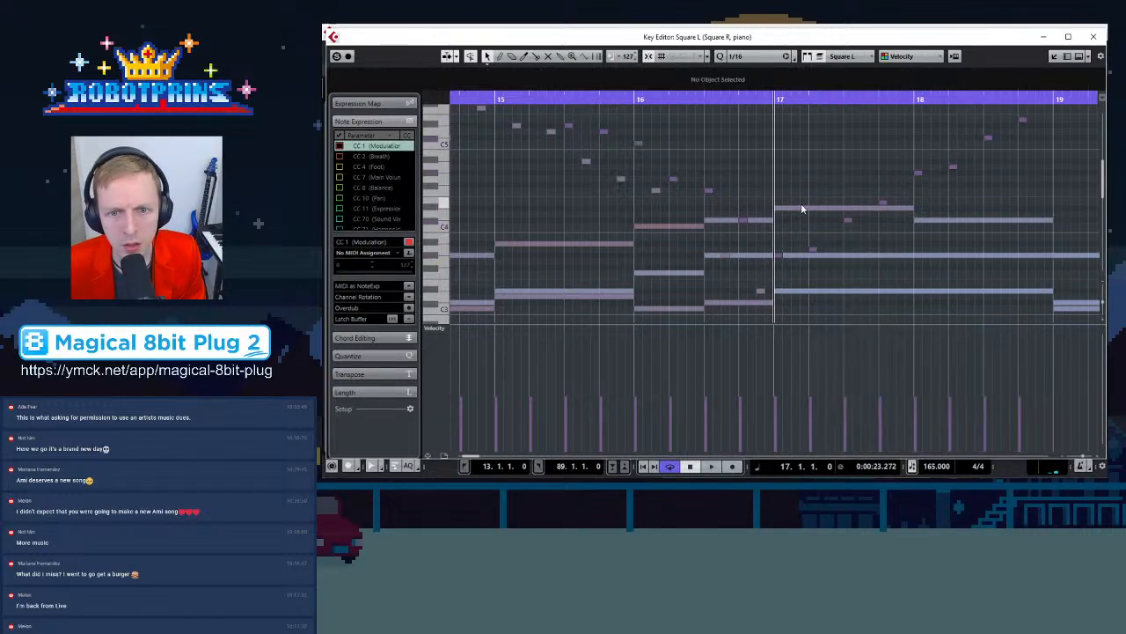
left_click(802, 255)
scroll(809, 264, "down", 2)
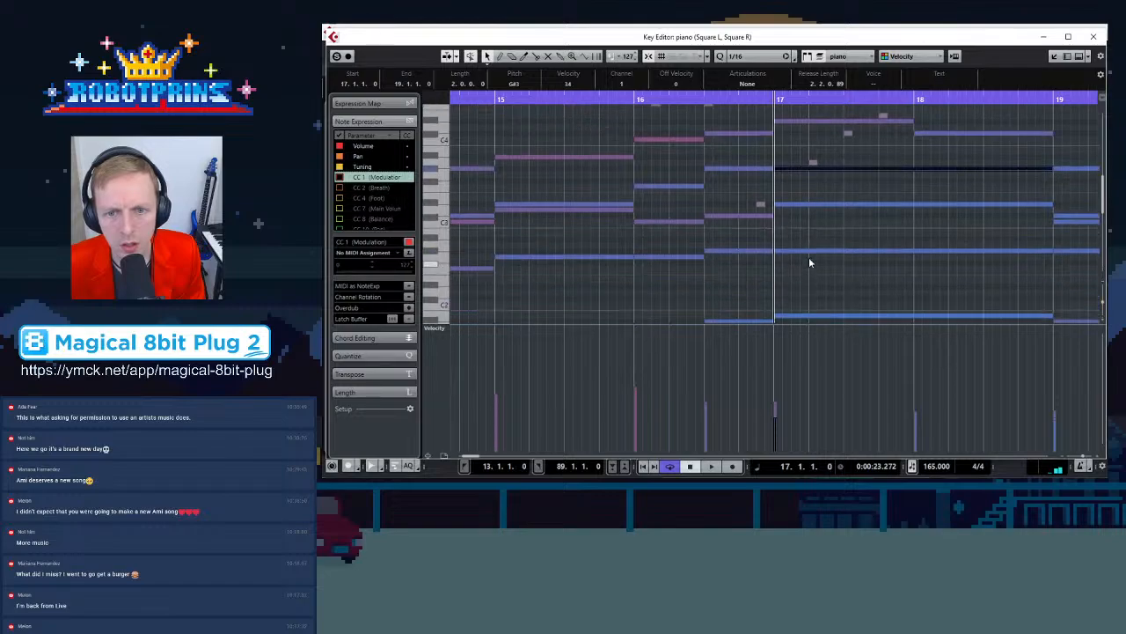
left_click(805, 206)
left_click(811, 252)
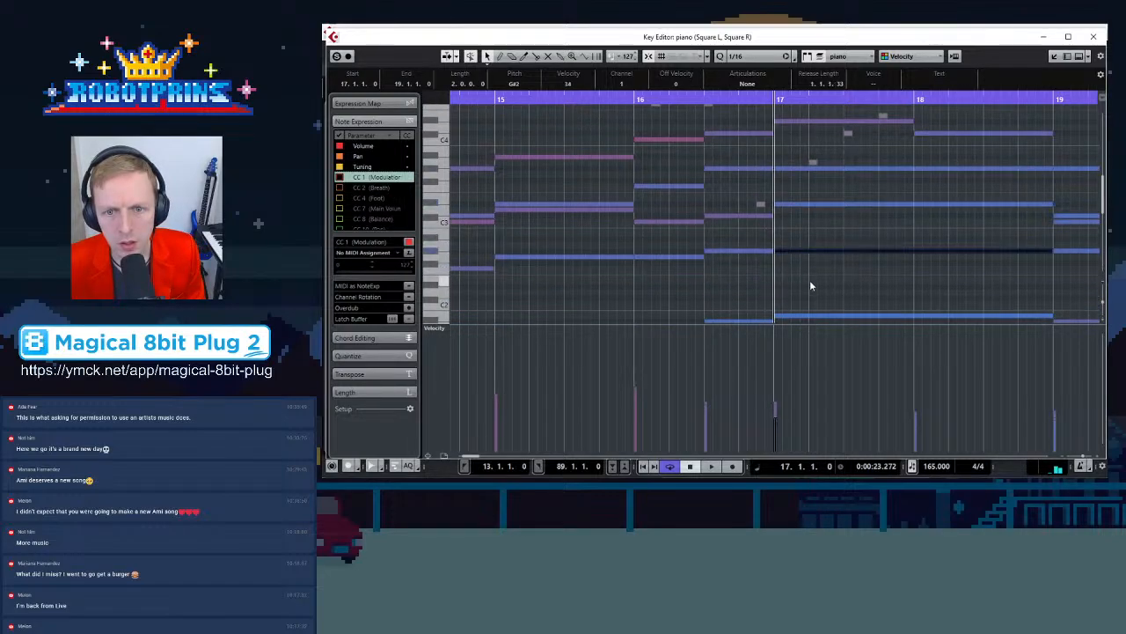
scroll(810, 280, "down", 2)
left_click(811, 229)
scroll(814, 236, "up", 4)
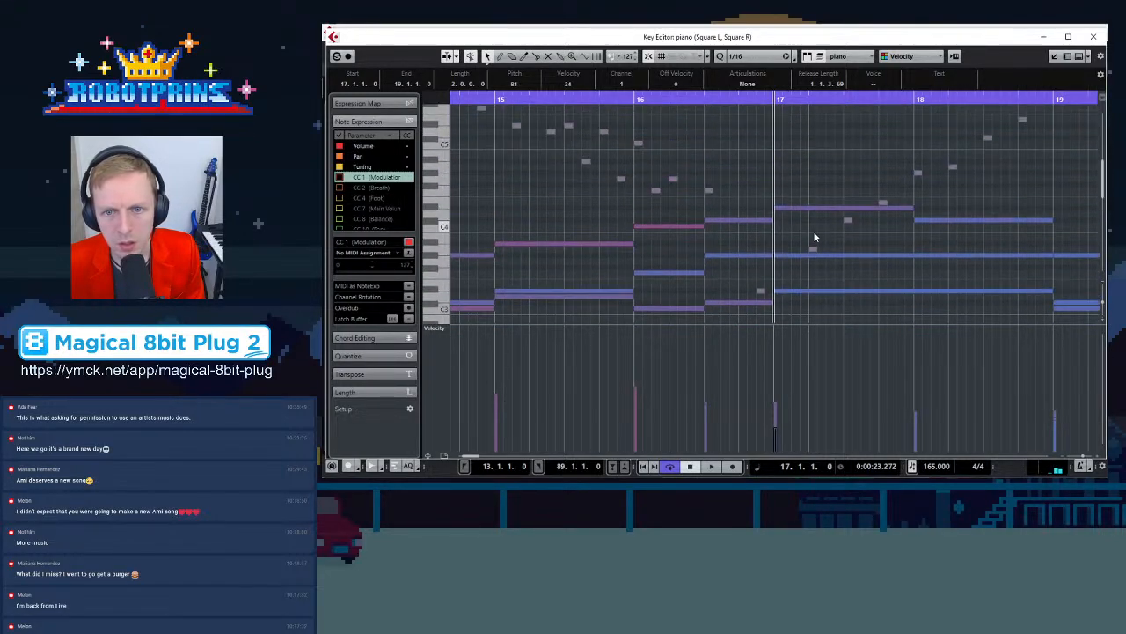
left_click(812, 252)
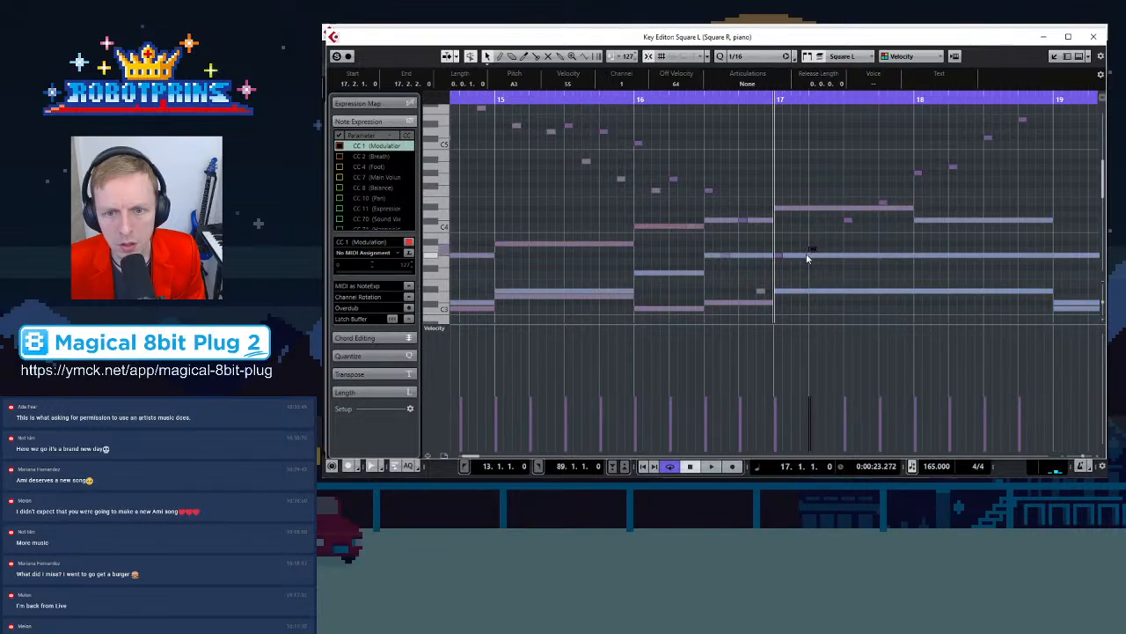
Rework the first pasted arpeggio notes of bar 17 to fit the piano chord
left_click(777, 257)
left_click_drag(777, 257, 812, 231)
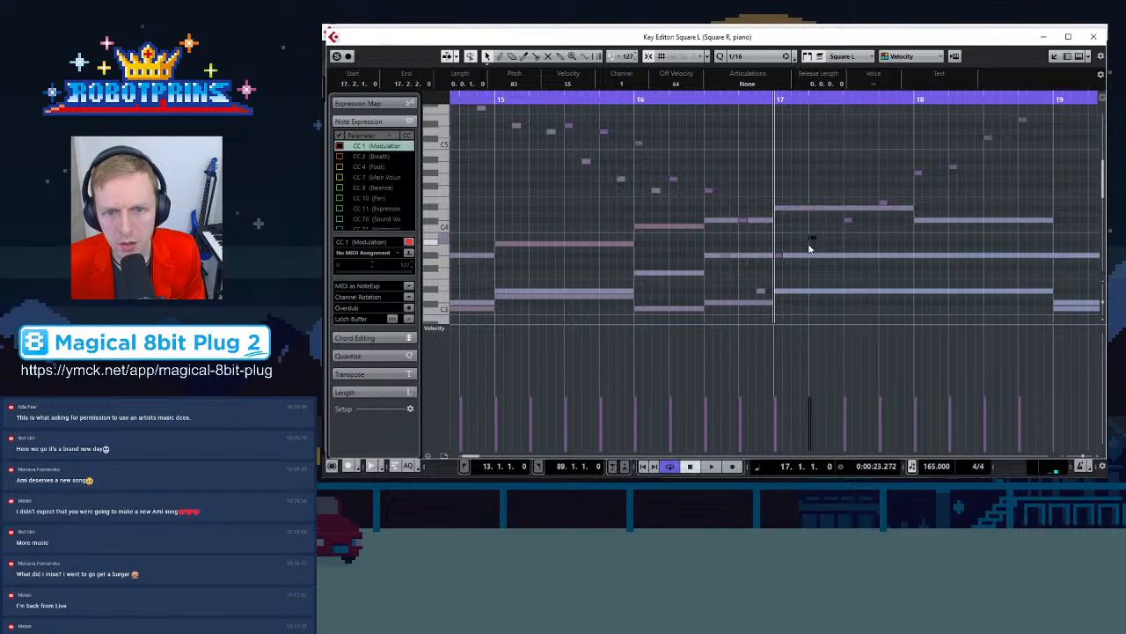
left_click(780, 256)
key("g")
key("g")
key("g")
key("g")
key("g")
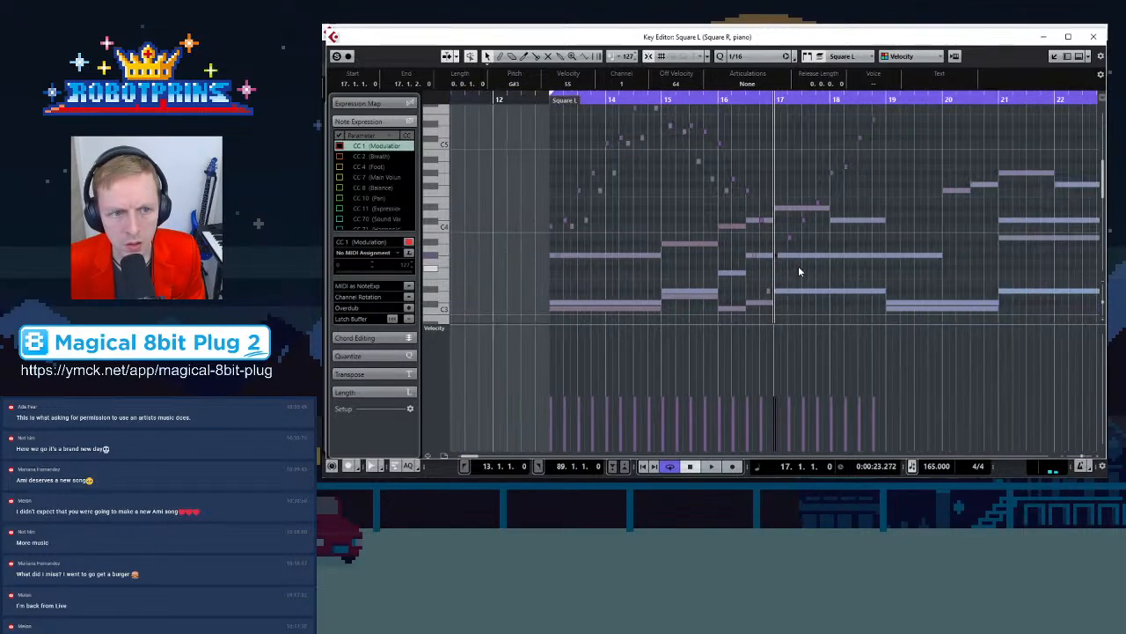
key("h")
key("h")
key("h")
key("h")
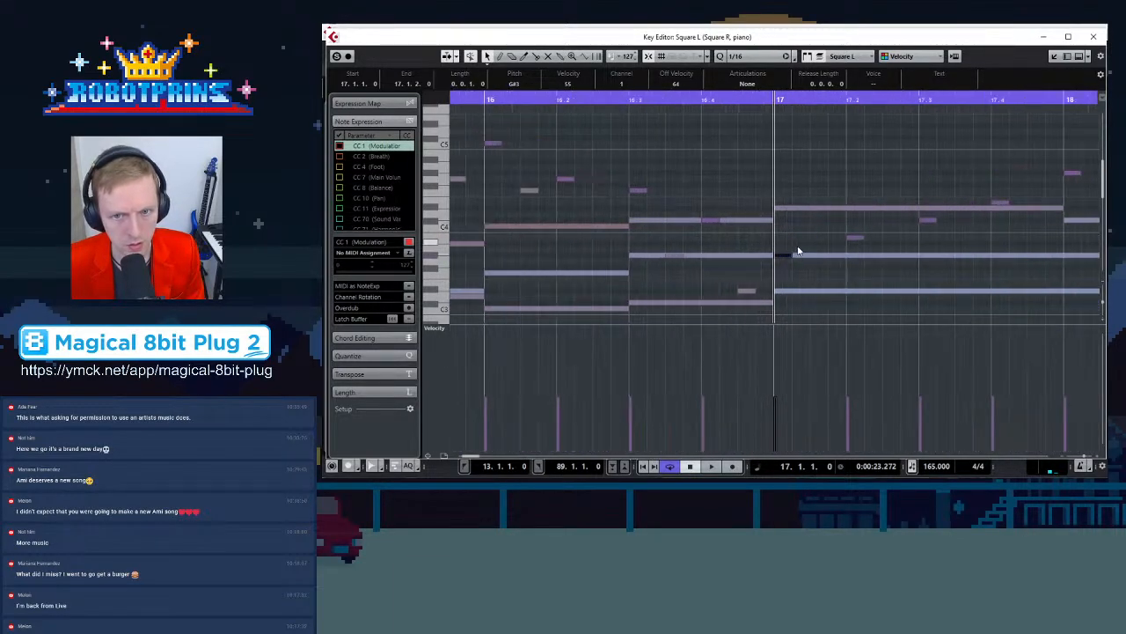
key("g")
key("g")
left_click(831, 242)
left_click_drag(831, 234, 830, 220)
left_click(815, 256)
left_click(817, 292)
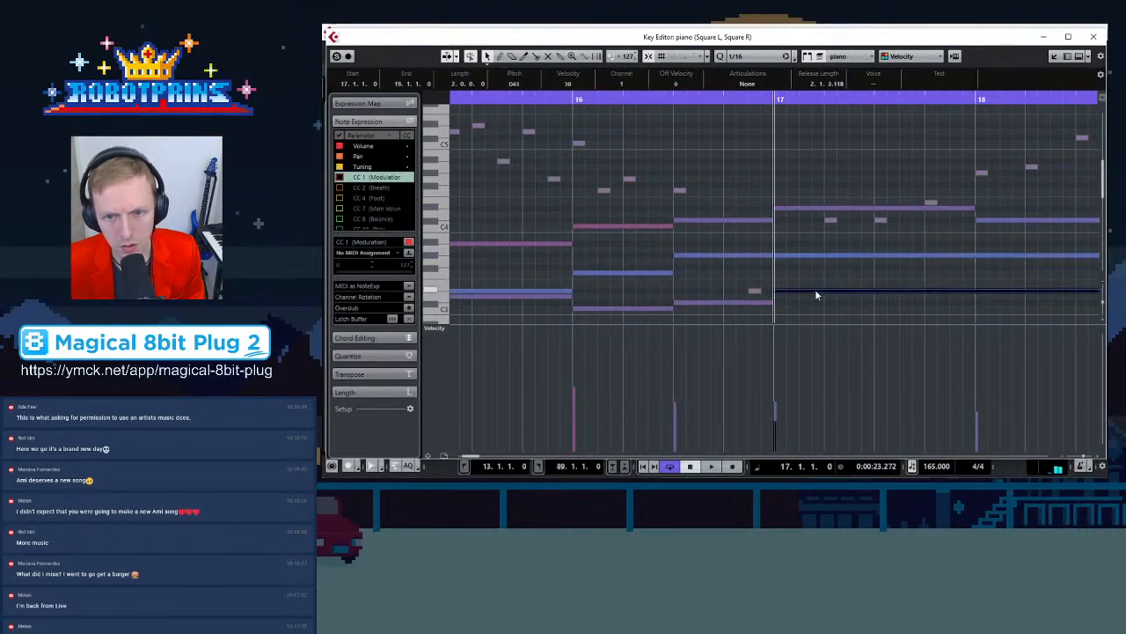
Move a later arpeggio note in bar 17 higher to follow the chord
left_click(827, 222)
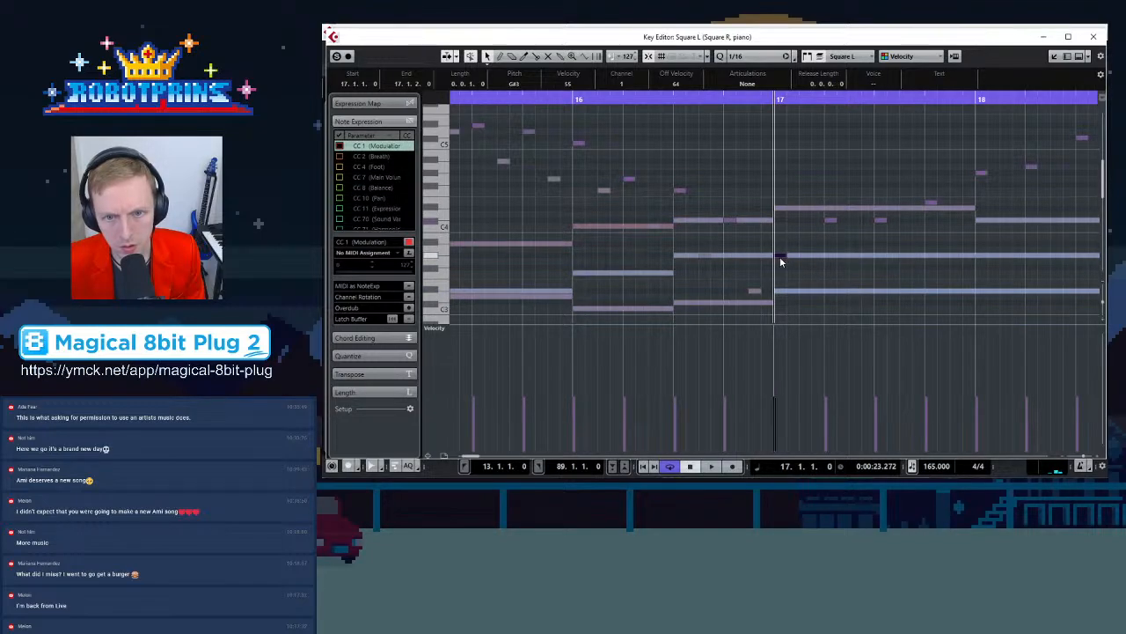
left_click_drag(874, 221, 931, 174)
key("g")
key("g")
scroll(924, 189, "up", 3)
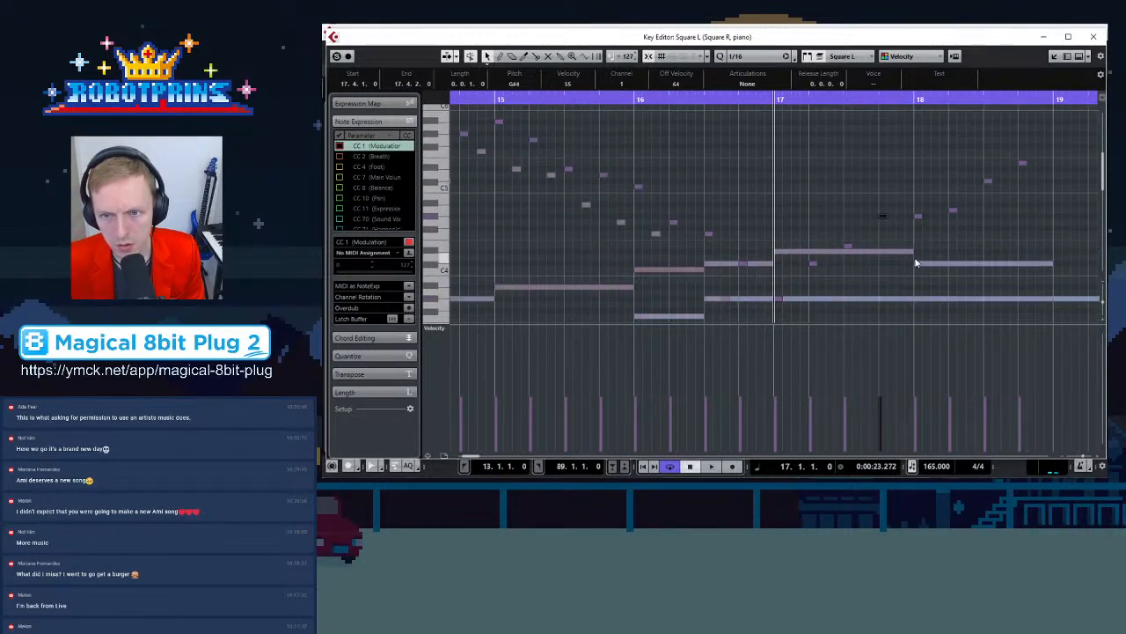
left_click(918, 218)
mouse_move(918, 220)
left_mouse_down()
mouse_move(919, 202)
mouse_move(920, 220)
left_mouse_up()
Transpose a bar 17 arpeggio note down one semitone
left_click(780, 299)
left_click(812, 265)
left_click(847, 252)
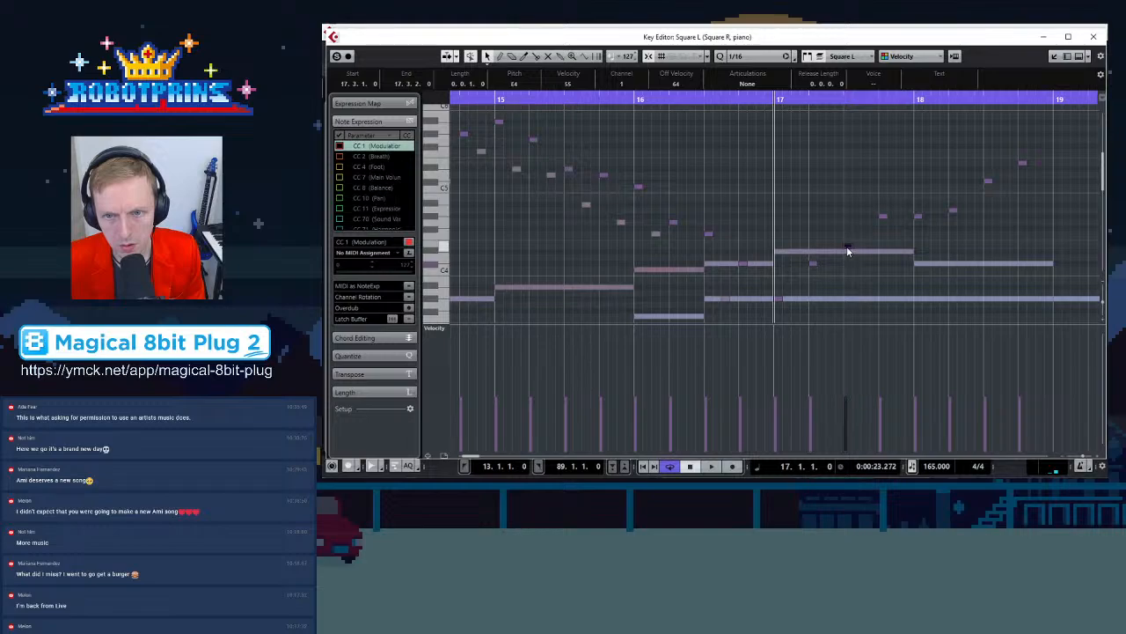
key("Down")
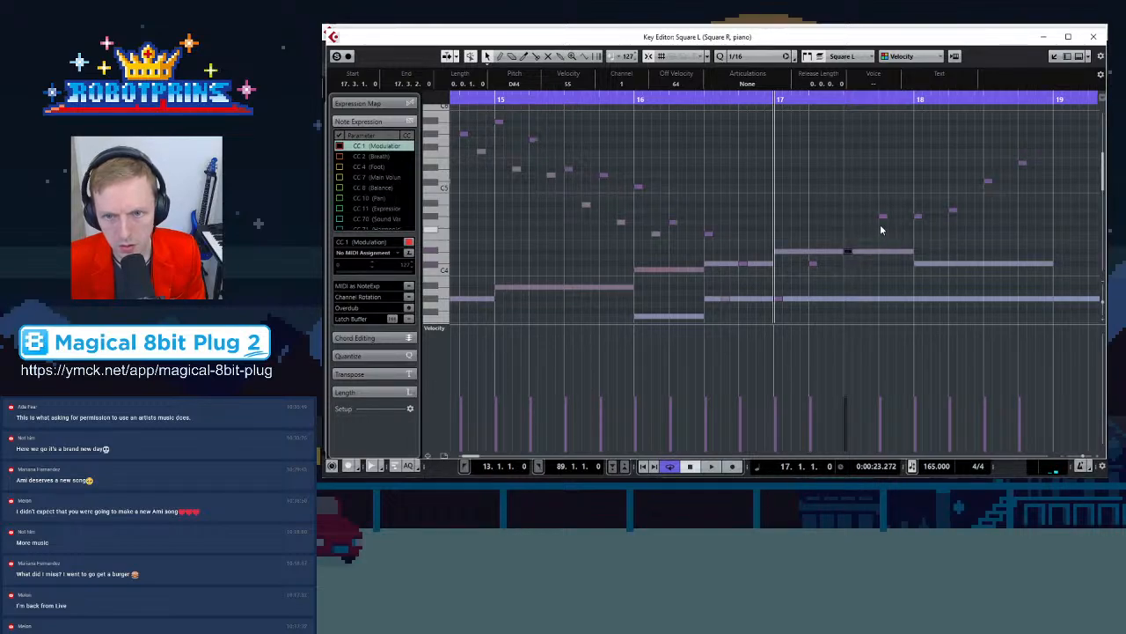
key("Right")
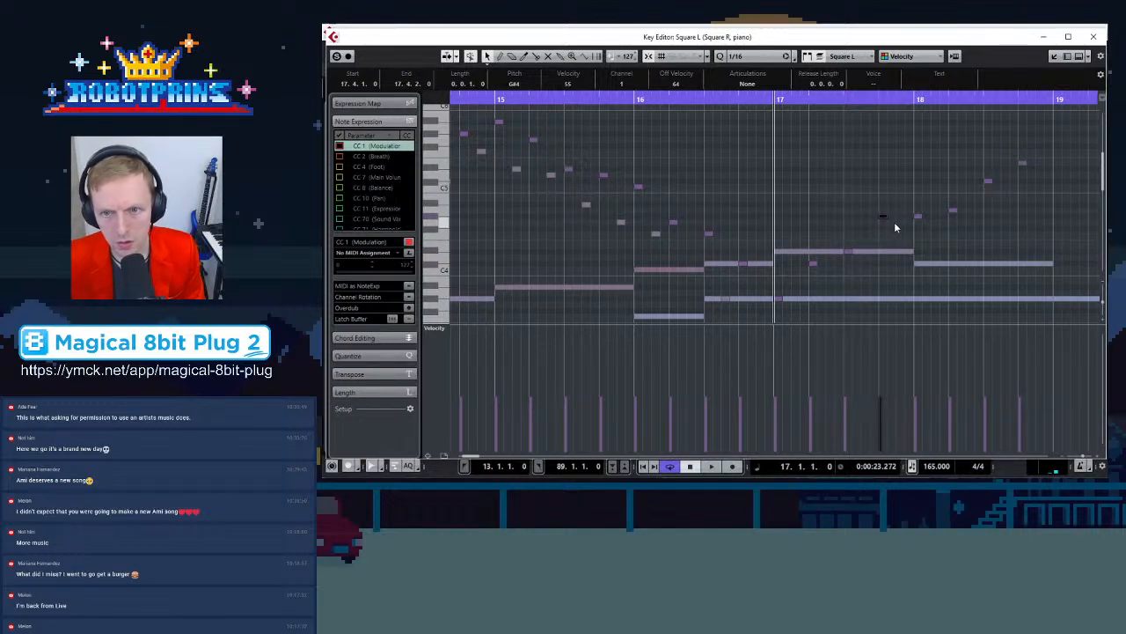
Move the bar 18 arpeggio notes of the square lead to lower pitches that fit the piano chord
left_click(918, 217)
left_click_drag(918, 217, 918, 253)
left_click_drag(953, 211, 954, 219)
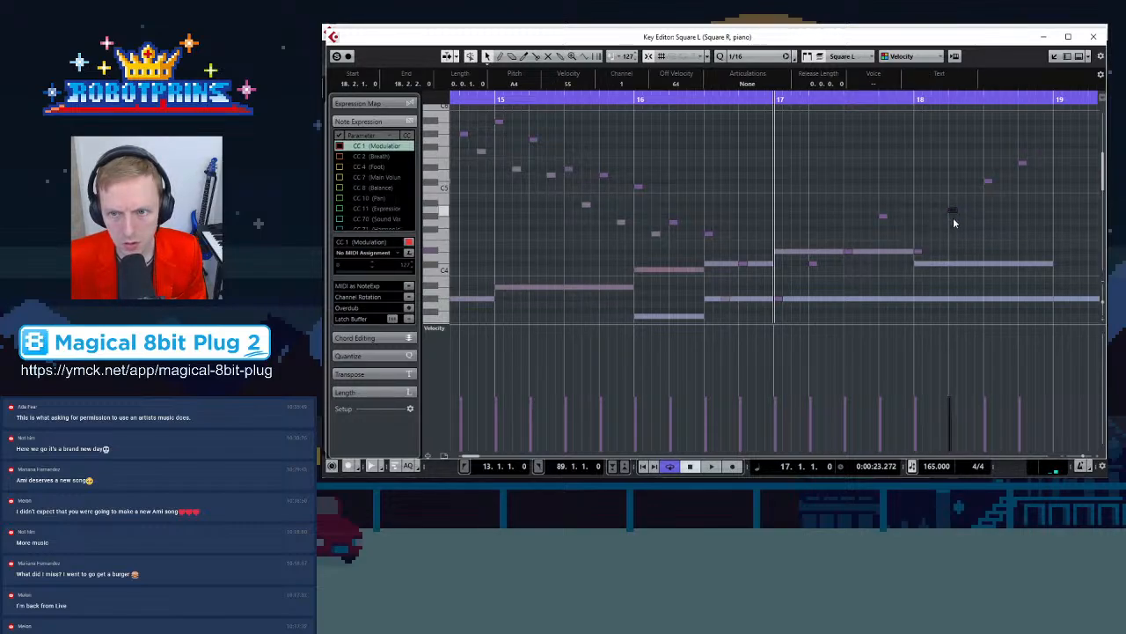
left_click(985, 182)
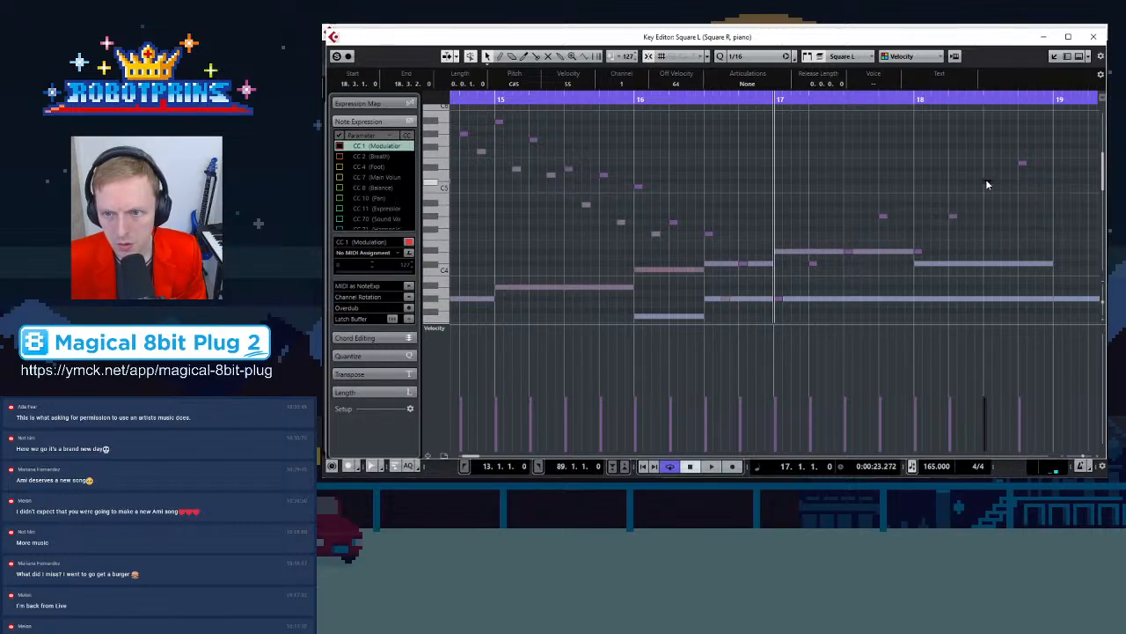
left_click_drag(1022, 163, 1023, 169)
key("g")
scroll(960, 197, "down", 2)
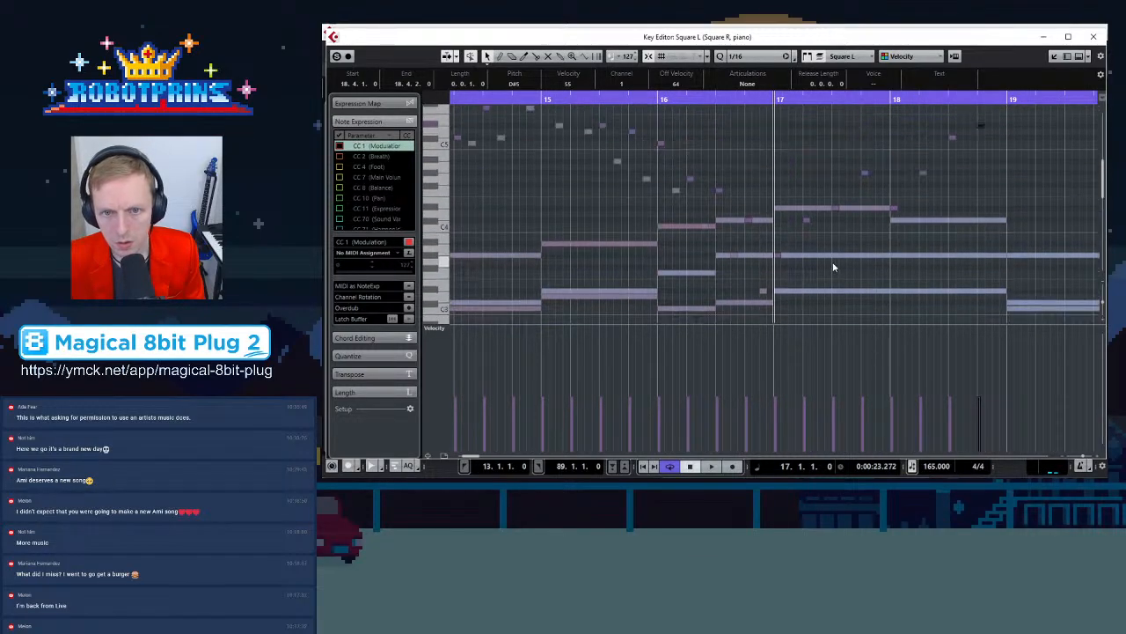
Play back the passage from bar 16 to hear the arpeggios against the piano chords
key("space")
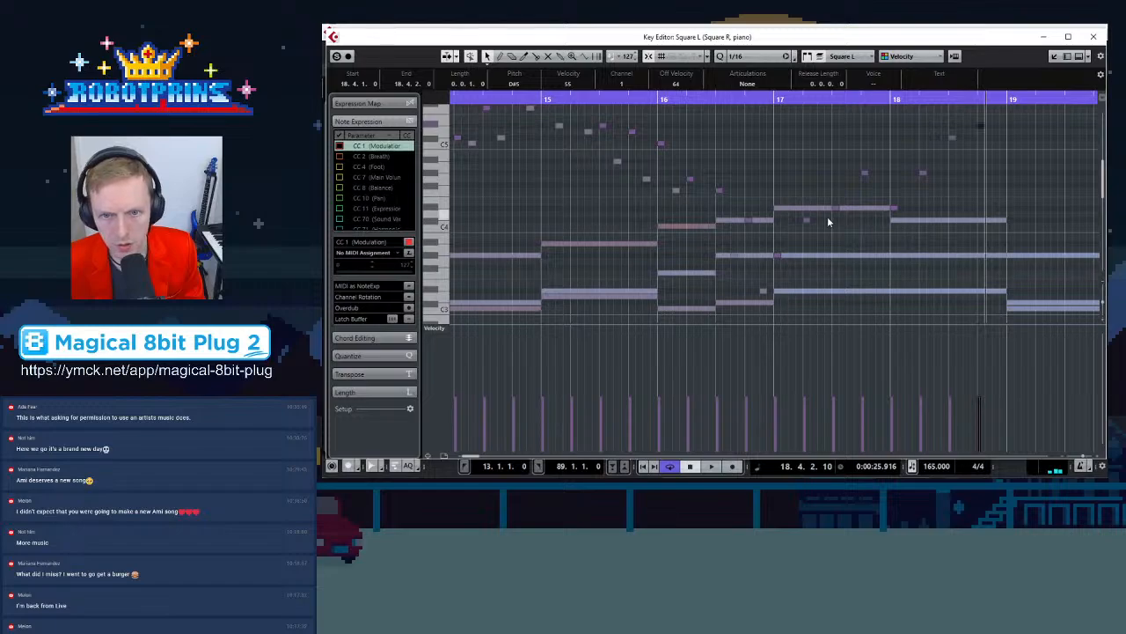
left_click(764, 292)
left_click_drag(767, 291, 885, 214)
left_click(894, 213)
left_click_drag(879, 208, 997, 144)
left_click(658, 99)
key("space")
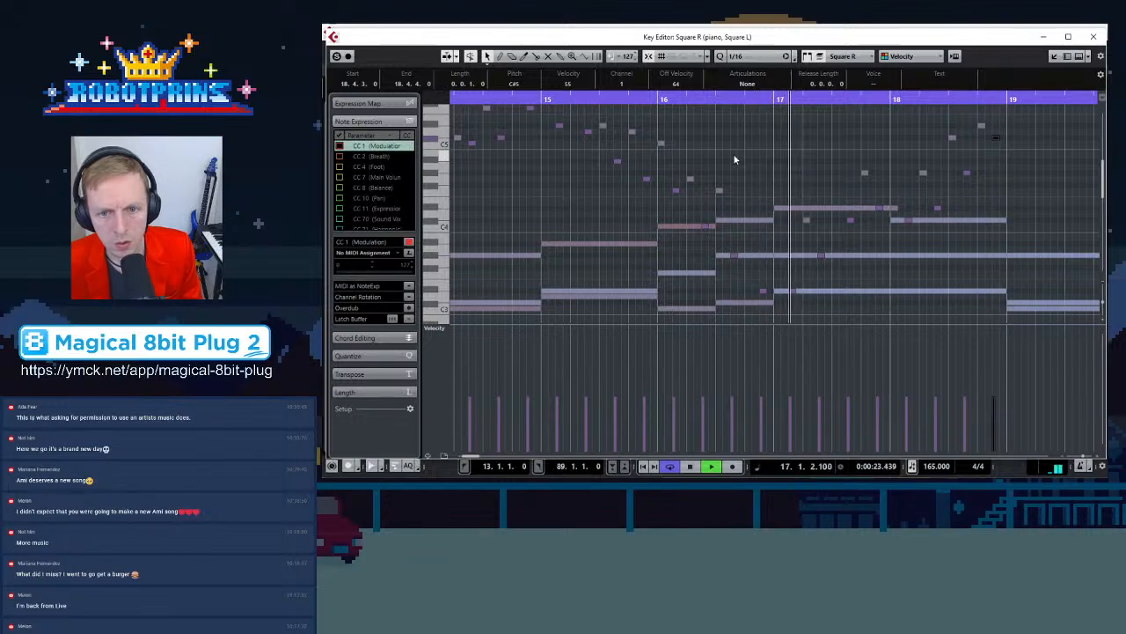
scroll(802, 282, "down", 3)
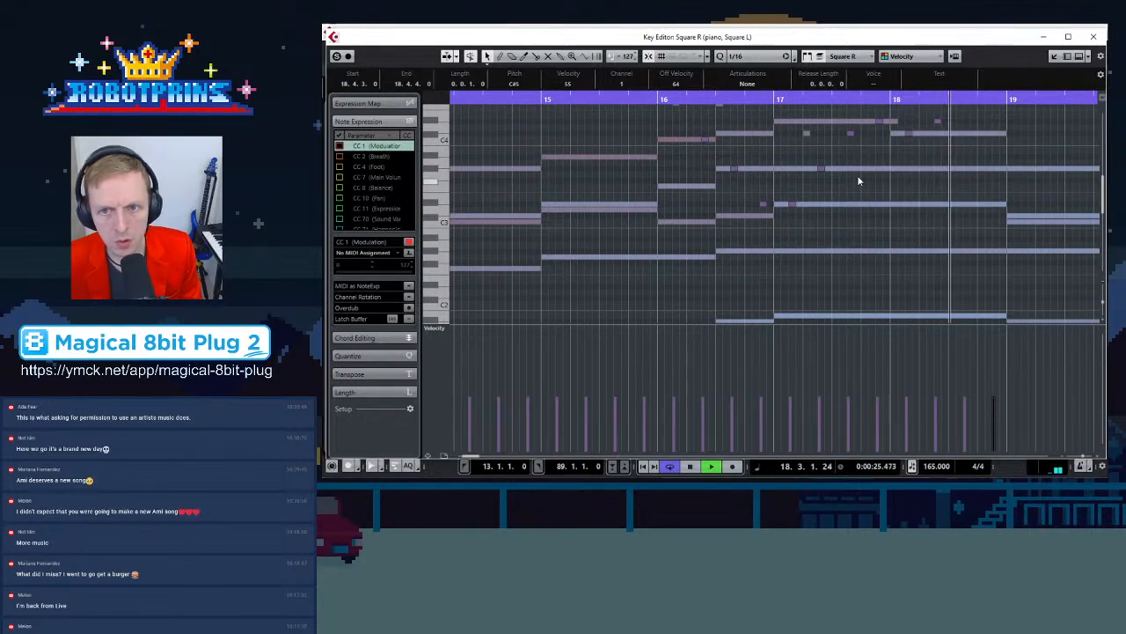
scroll(845, 199, "up", 2)
key("space")
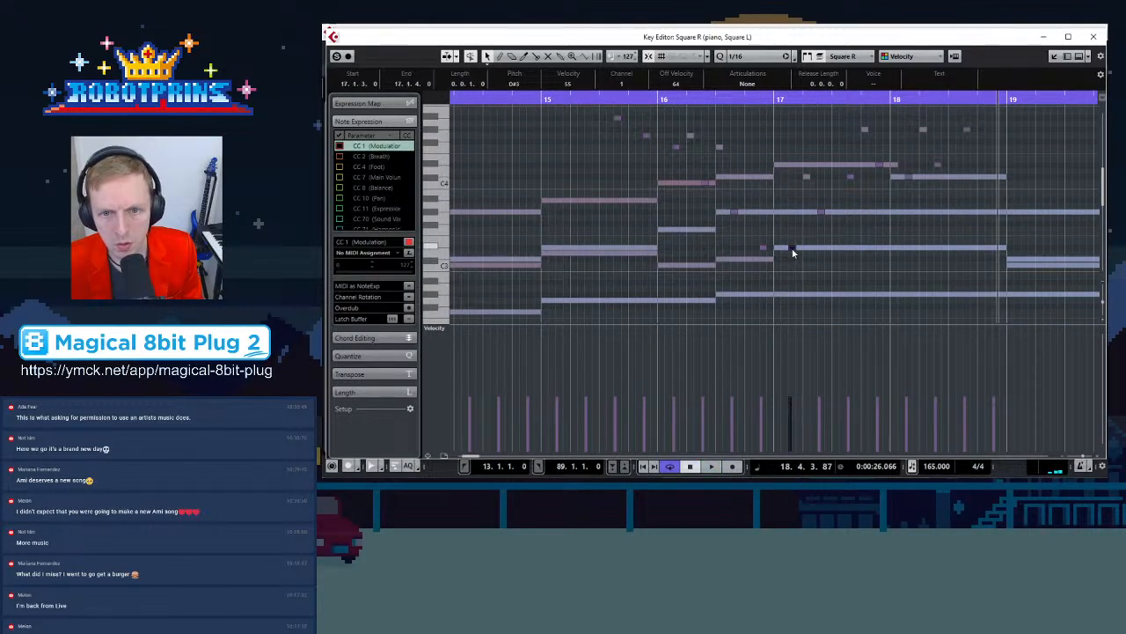
Move several bar 17 arpeggio notes down to lower pitches beneath the chord
left_click(762, 250)
left_click(807, 177)
left_click(777, 213)
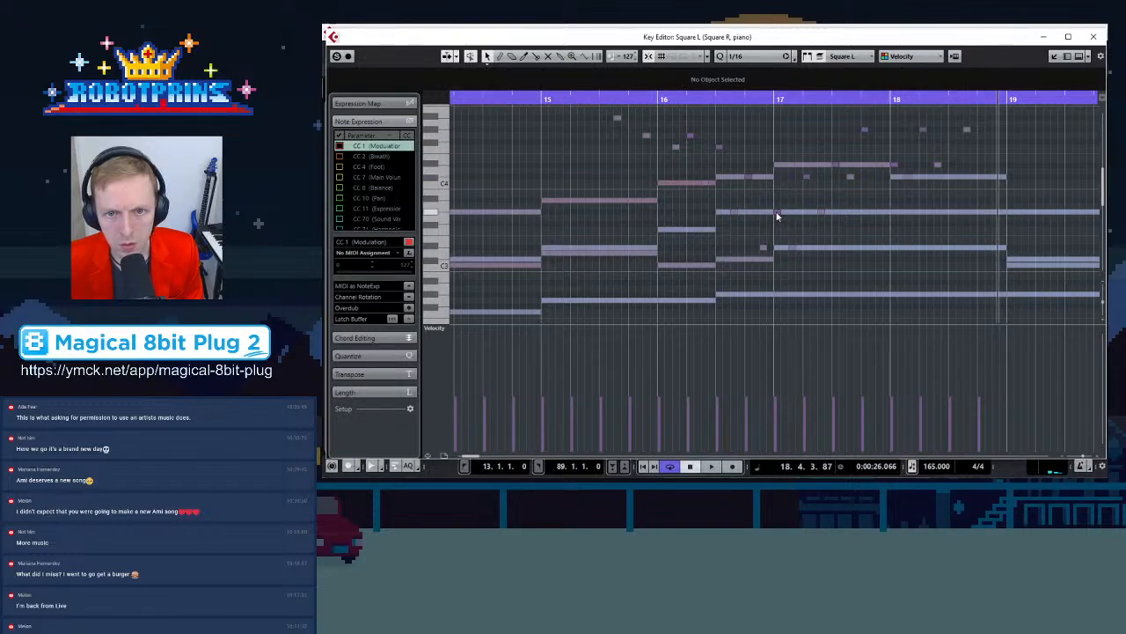
left_click_drag(777, 213, 794, 253)
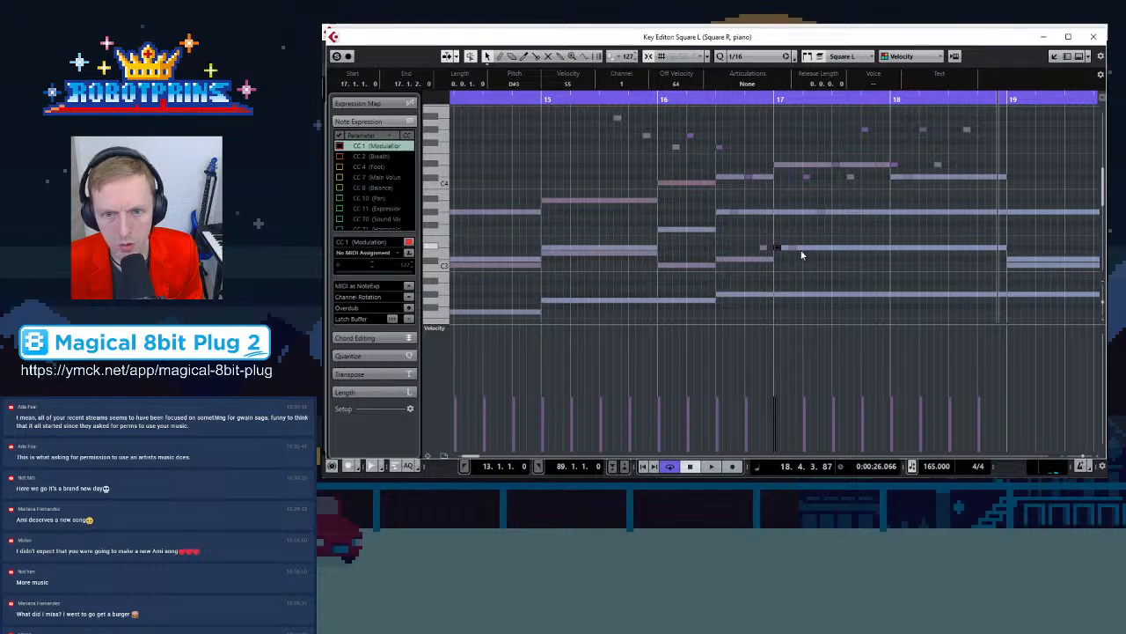
left_click(794, 249)
left_click_drag(793, 252, 795, 261)
left_click_drag(806, 179, 820, 253)
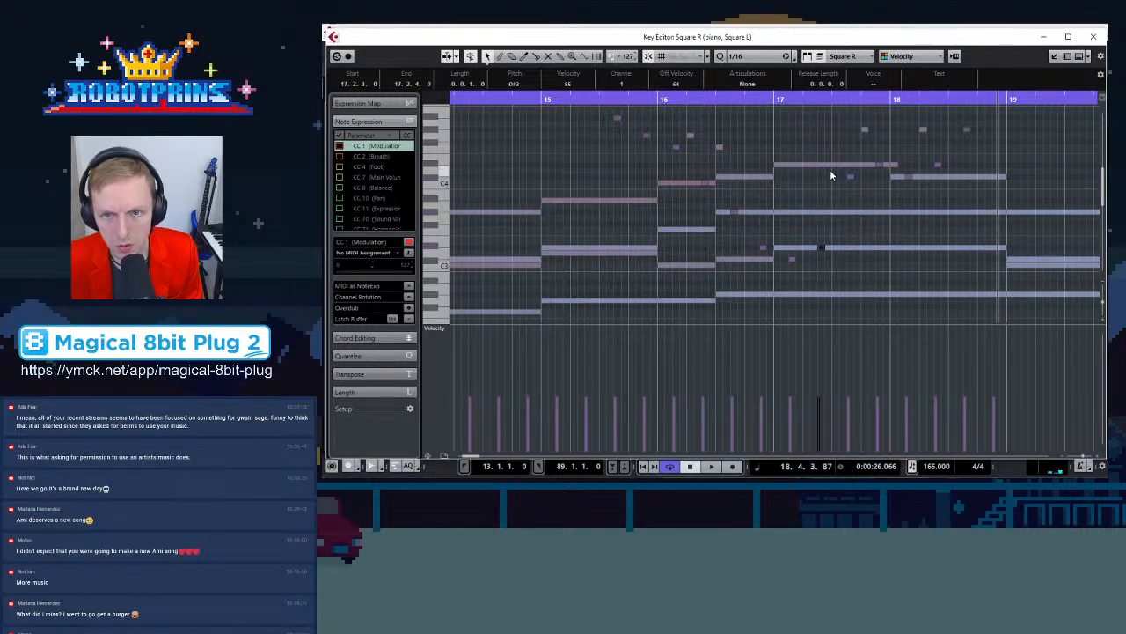
Inspect the arpeggio and chord notes around bars 17 and 18 one at a time
left_click(851, 177)
left_click(838, 165)
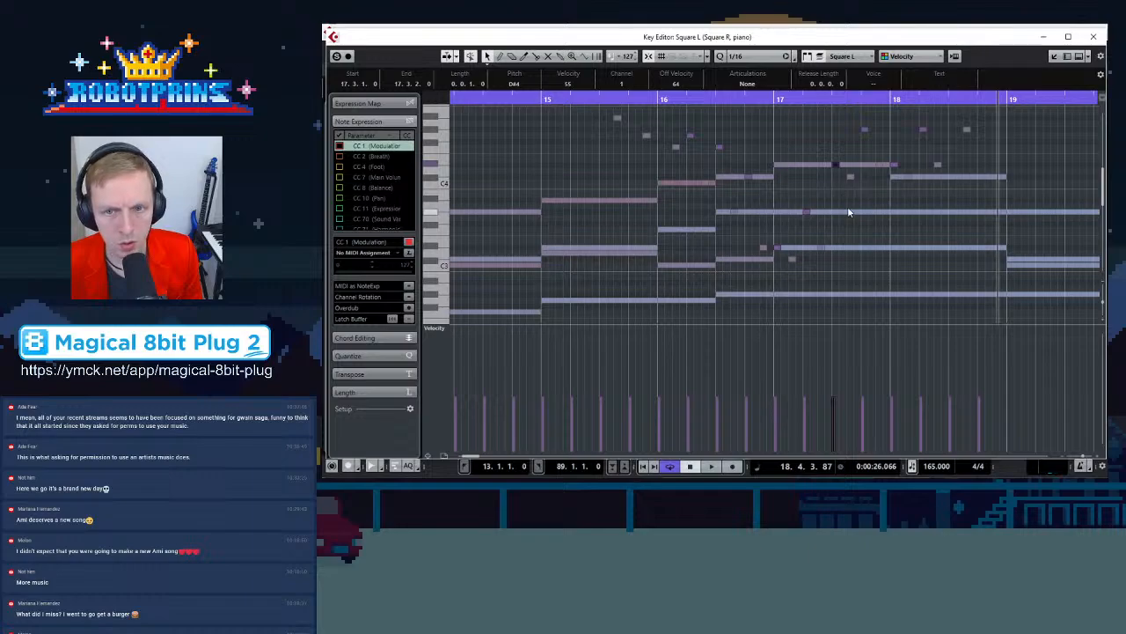
left_click(850, 177)
left_click(865, 128)
left_click(879, 167)
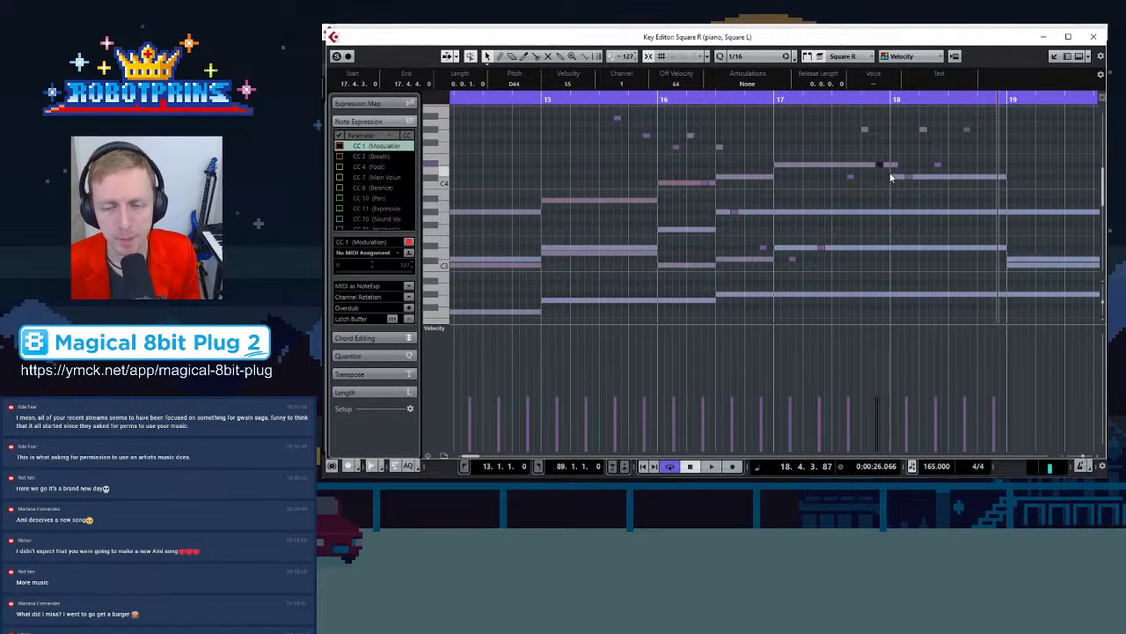
scroll(891, 177, "down", 2)
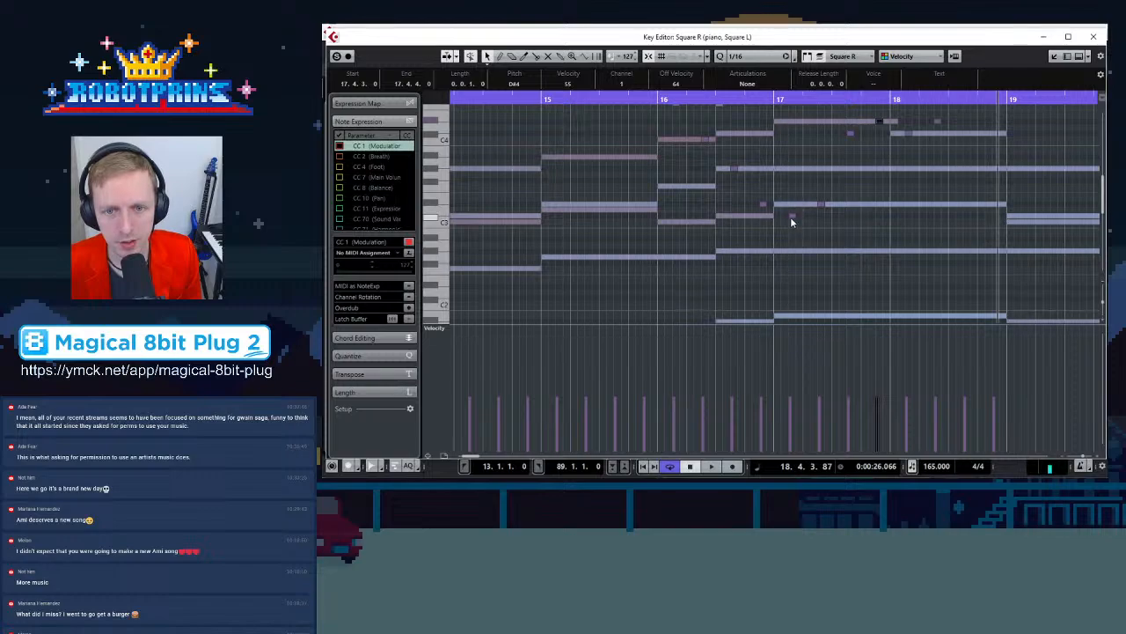
scroll(880, 225, "up", 5)
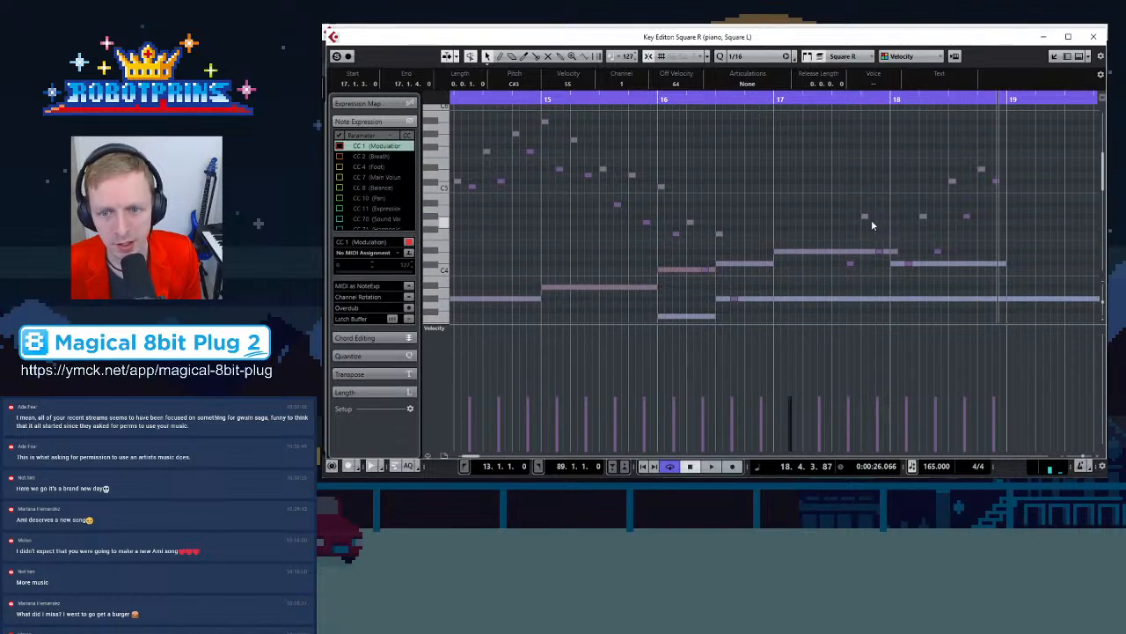
left_click(864, 217)
scroll(764, 229, "down", 3)
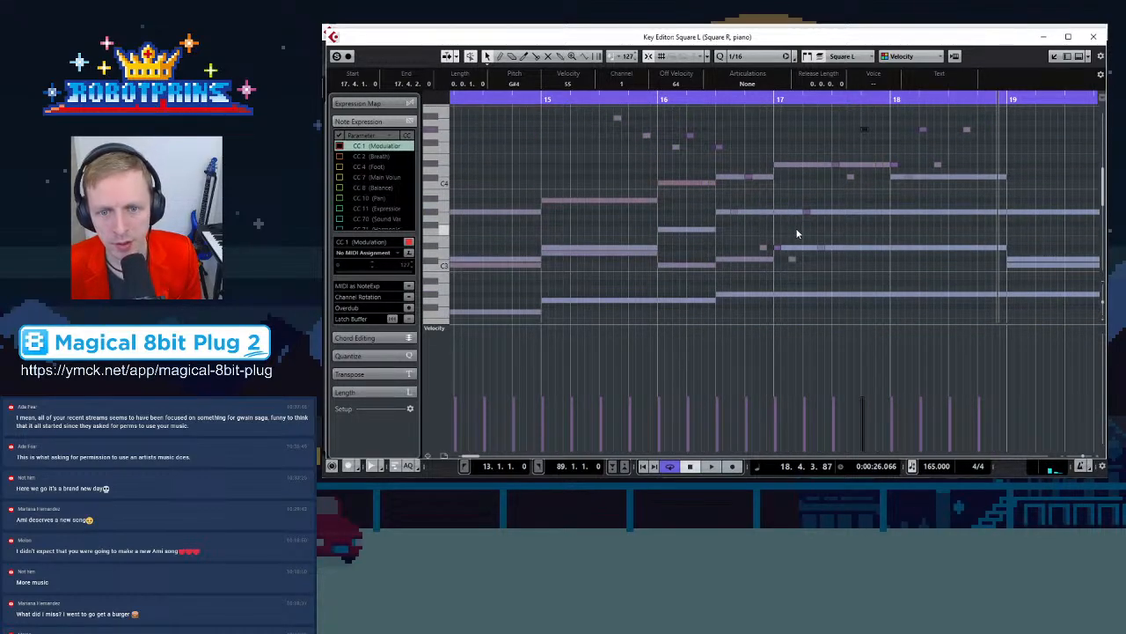
key("g")
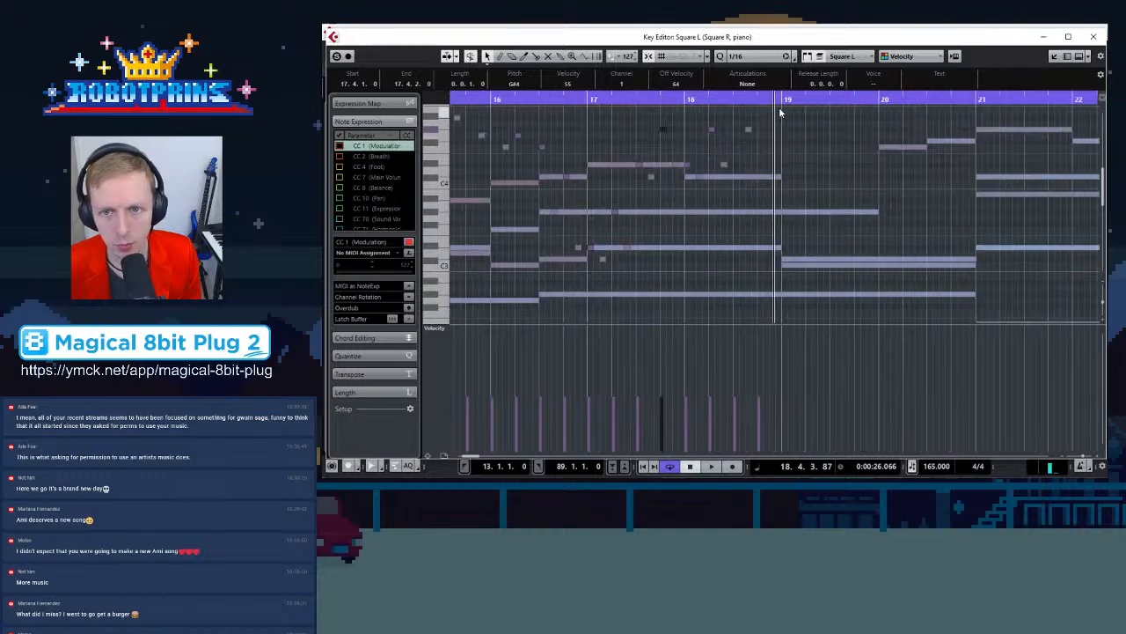
scroll(795, 164, "up", 3)
scroll(792, 181, "down", 3)
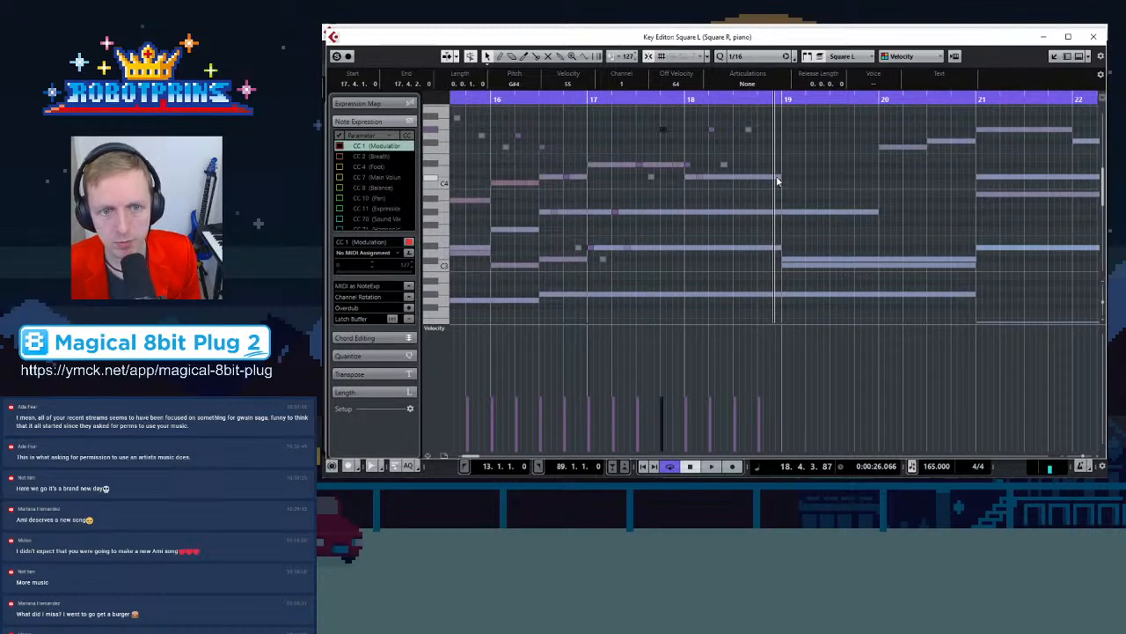
left_click(590, 101)
key("g")
scroll(841, 213, "up", 1)
scroll(828, 208, "down", 2)
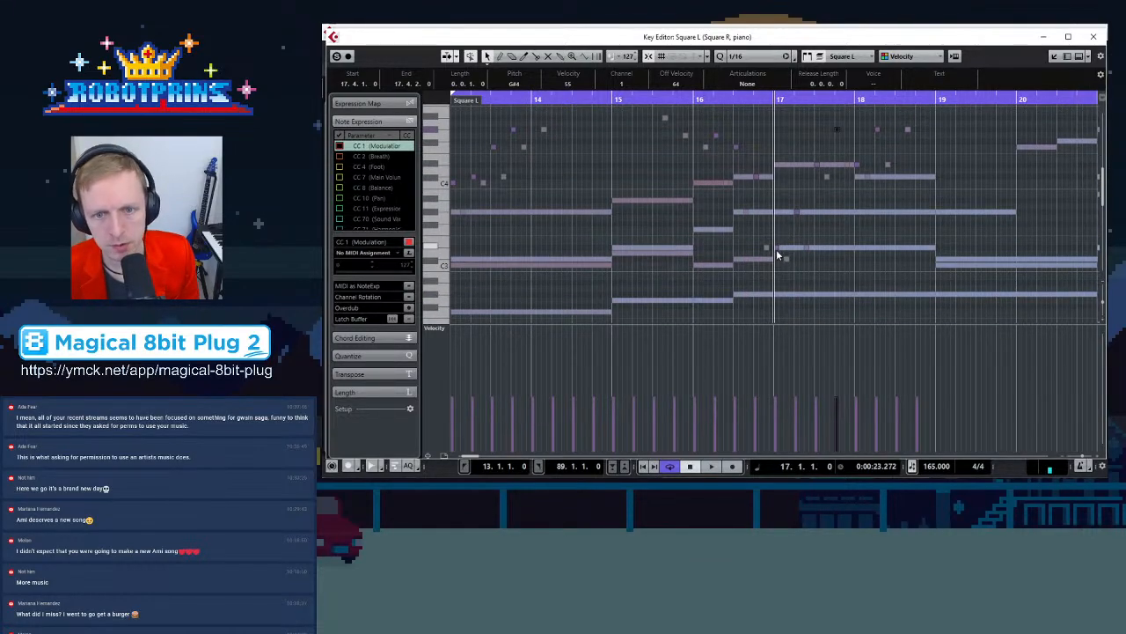
left_click(776, 248)
left_click(781, 226)
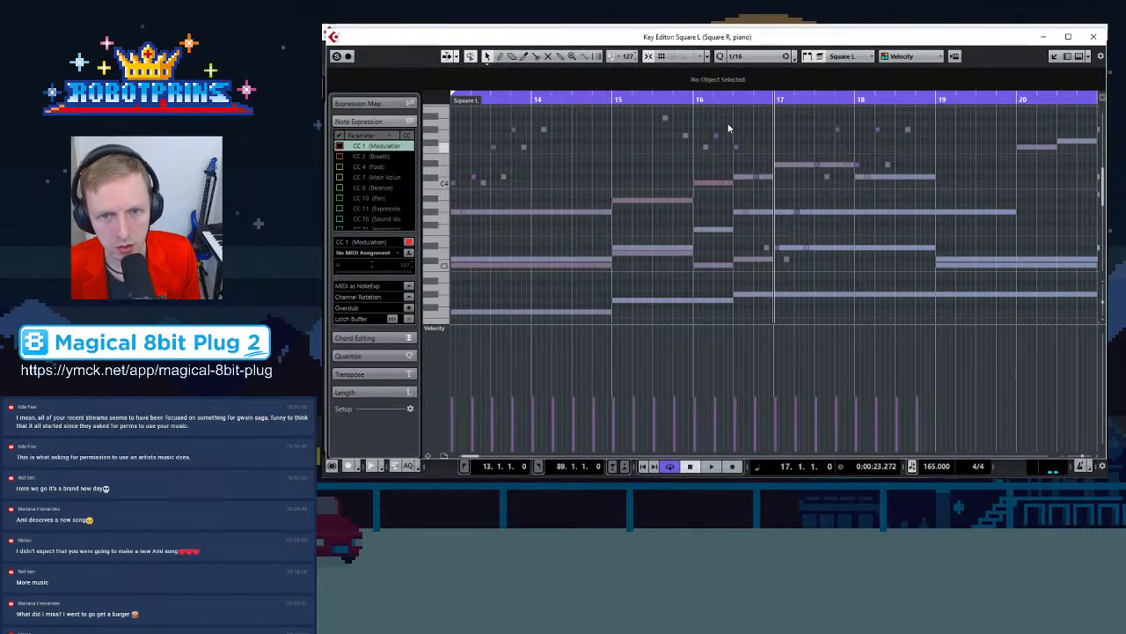
left_click(613, 99)
scroll(740, 133, "left", 3)
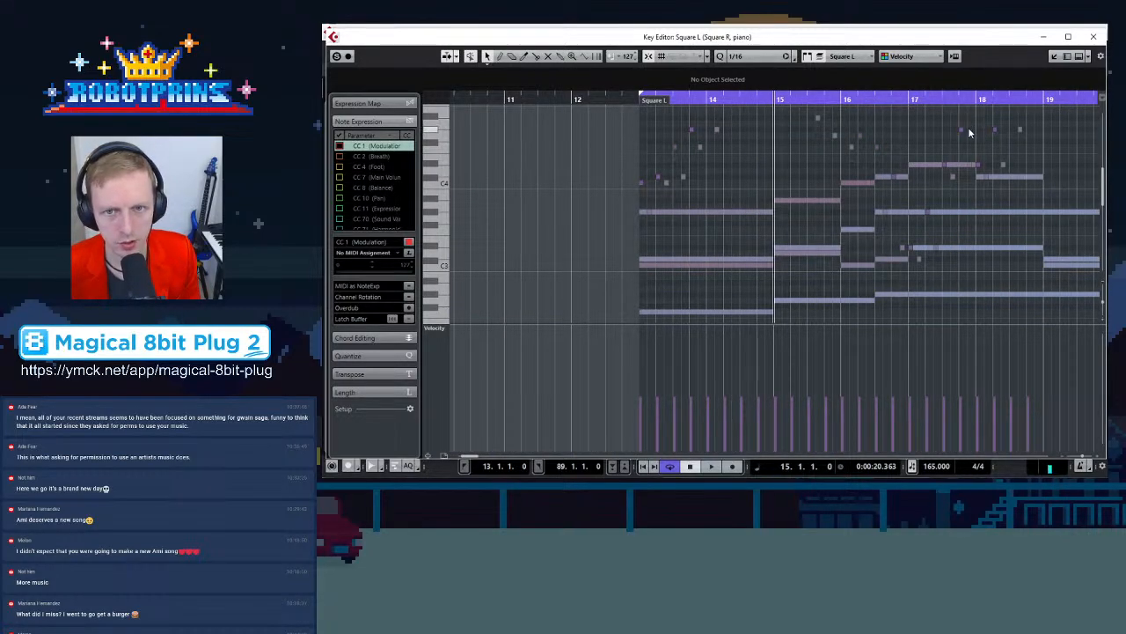
key("g")
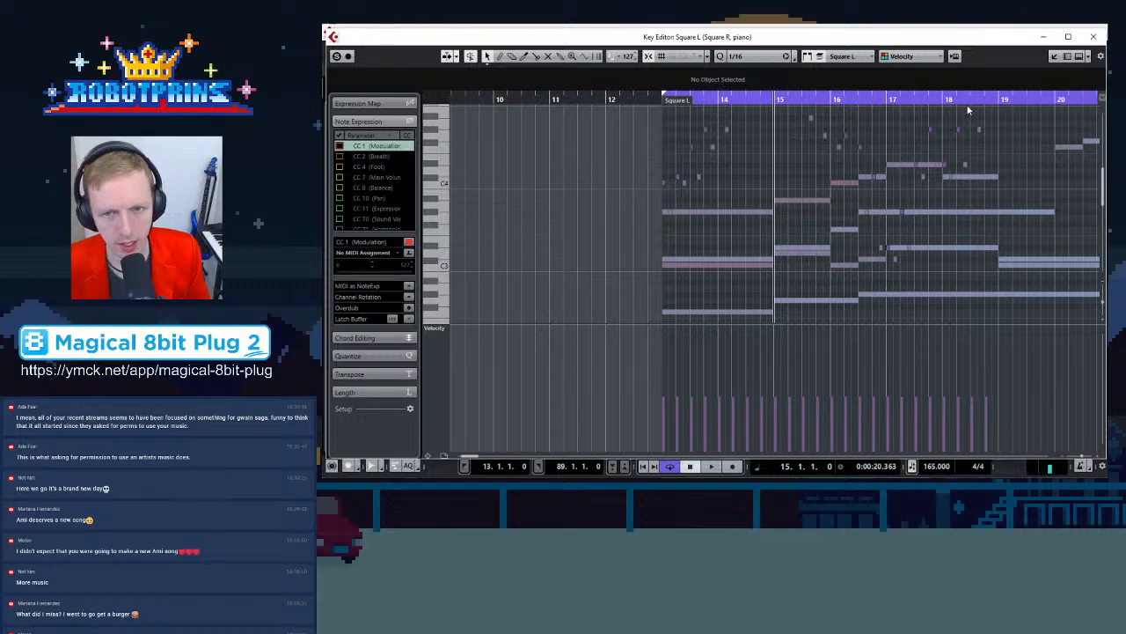
key("g")
Play back from bar 17 to hear the revised arpeggios
scroll(915, 183, "up", 3)
scroll(904, 188, "down", 2)
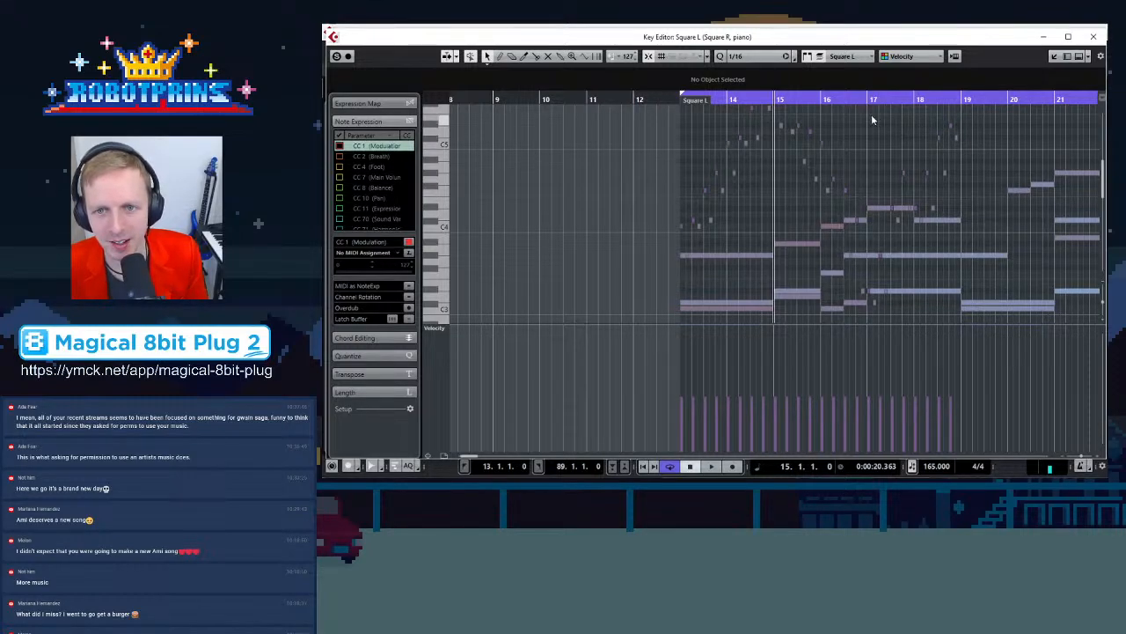
left_click_drag(863, 98, 836, 165)
scroll(836, 166, "down", 2)
key("space")
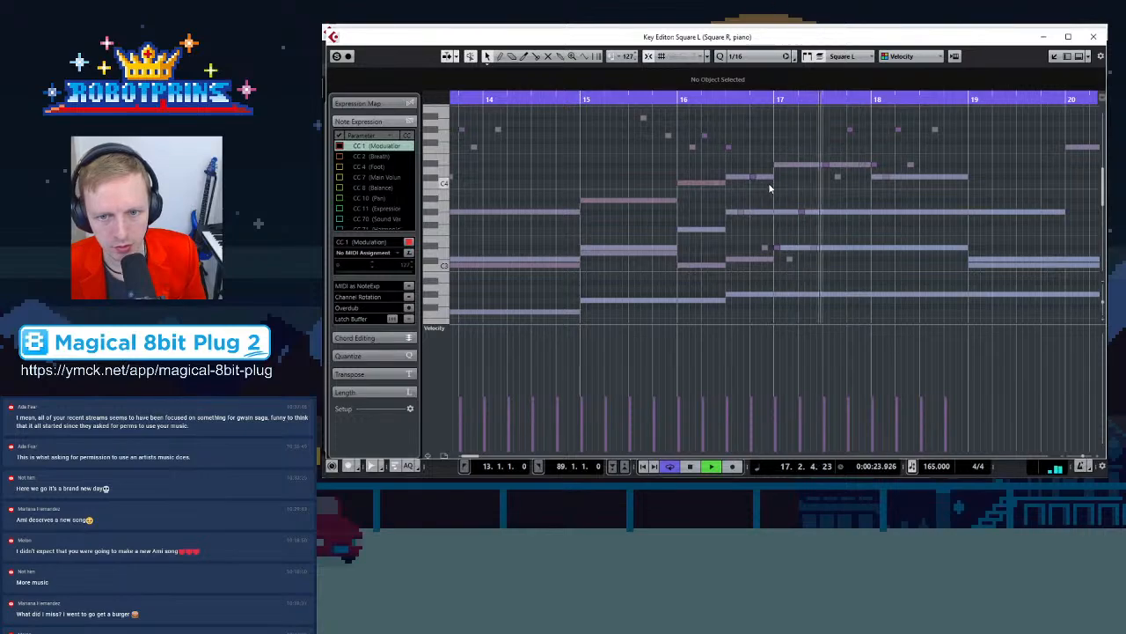
key("g")
scroll(848, 185, "up", 4)
key("space")
scroll(840, 200, "down", 2)
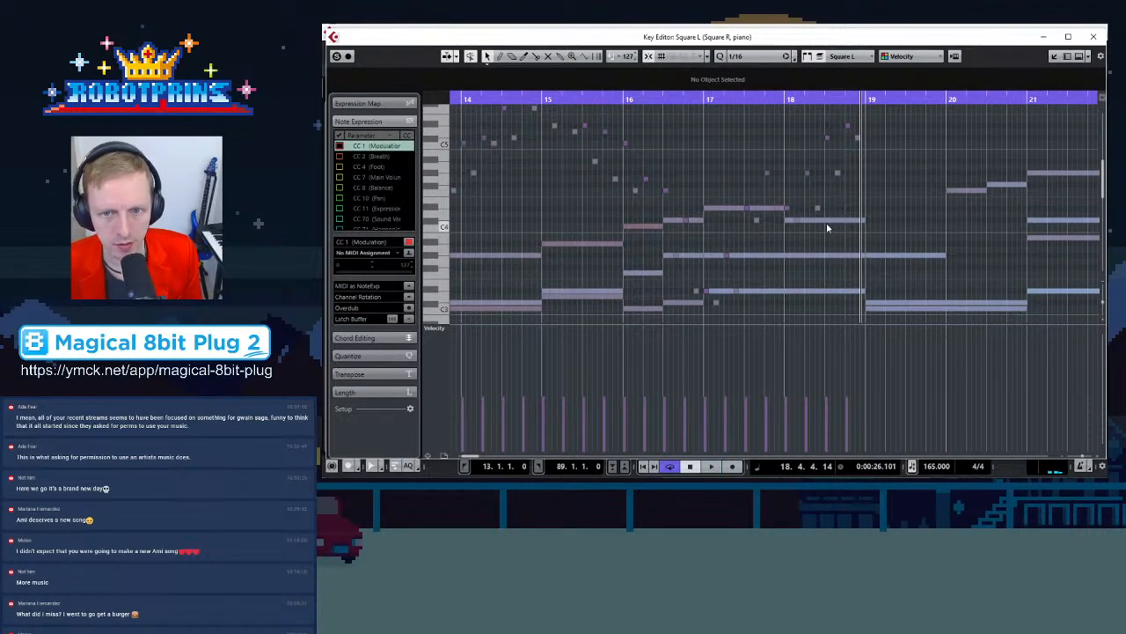
scroll(871, 211, "down", 2)
scroll(873, 184, "up", 4)
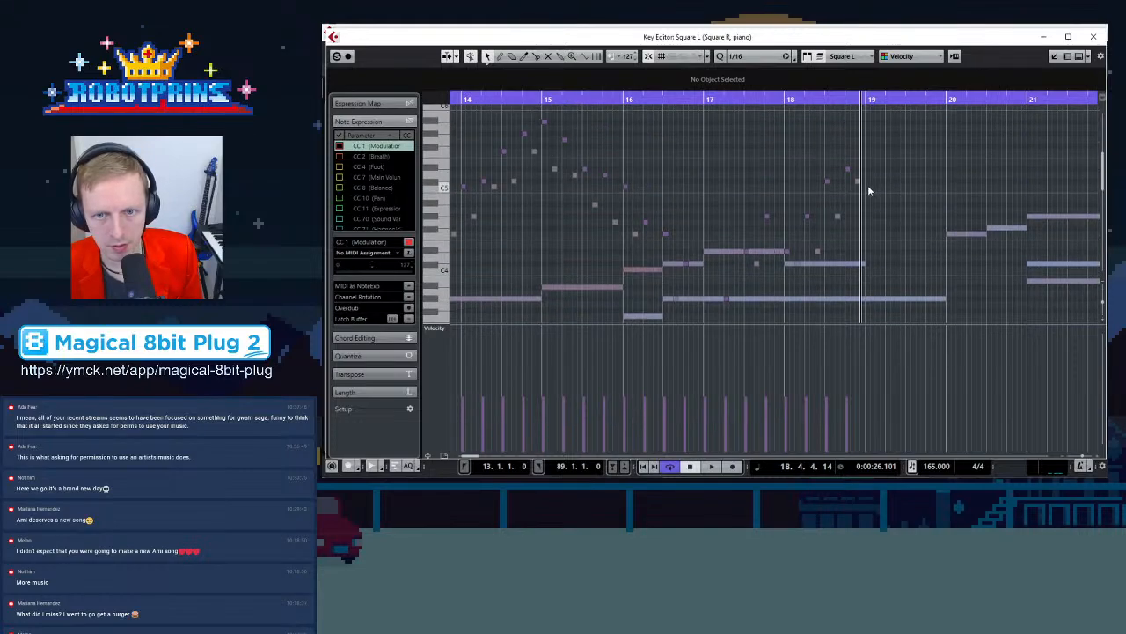
Arrange the arpeggio notes at the start of bar 19 by moving and copying them to follow the chord
left_click_drag(847, 167, 869, 140)
left_click(884, 185)
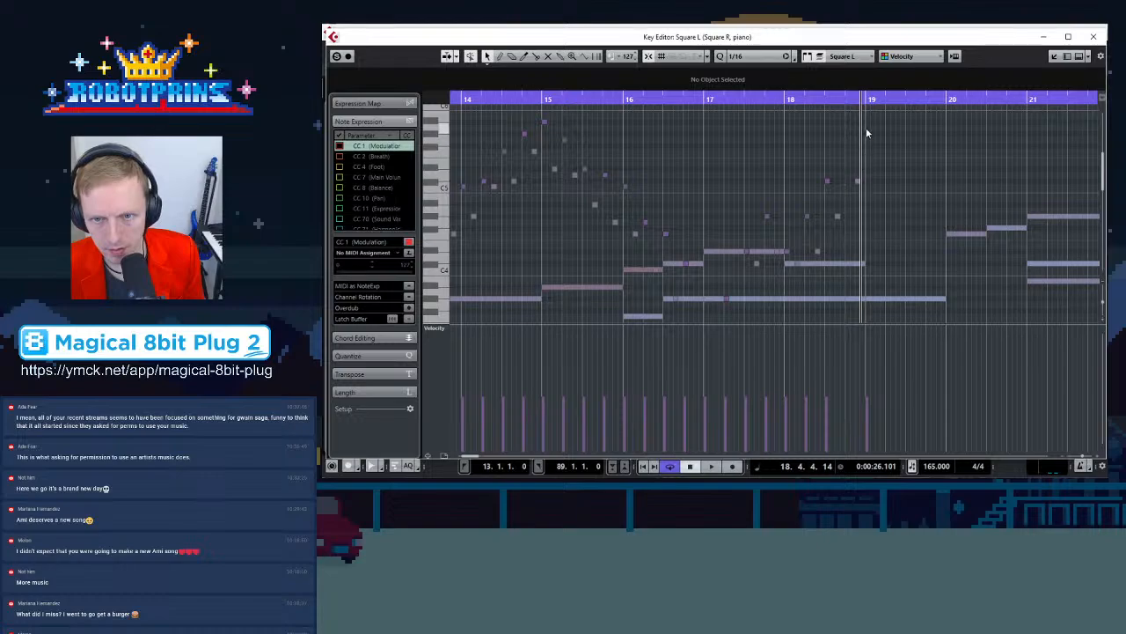
scroll(866, 167, "up", 2)
left_click_drag(867, 175, 868, 151)
left_click(879, 183)
left_click_drag(858, 225, 877, 193)
left_click(869, 148)
left_click_drag(869, 149, 929, 229)
left_click(878, 196)
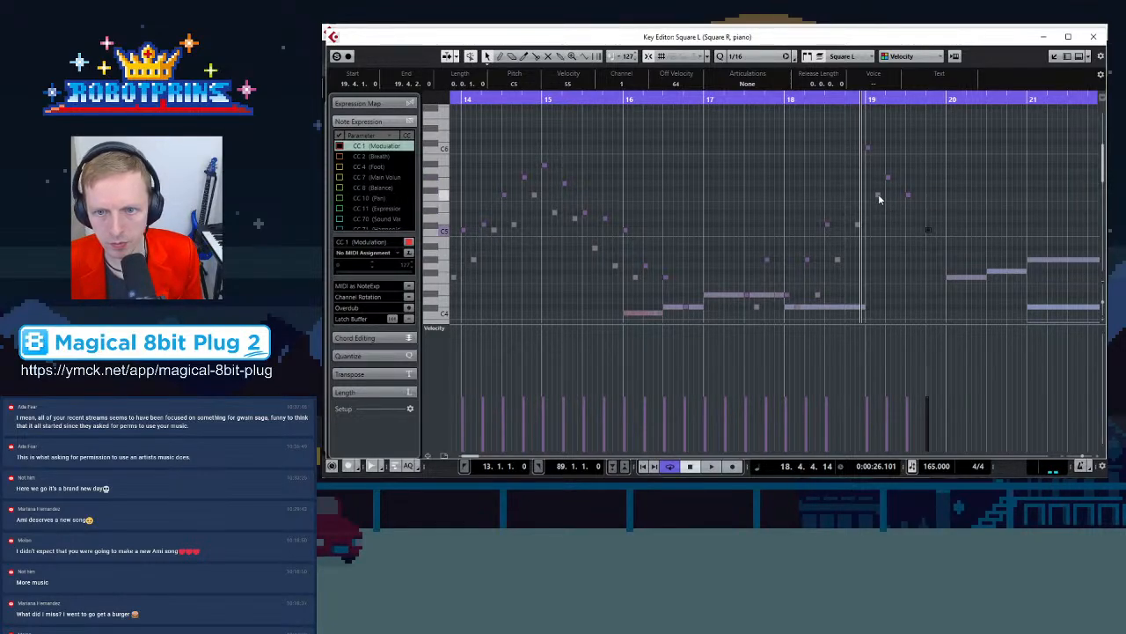
left_click_drag(878, 195, 898, 228)
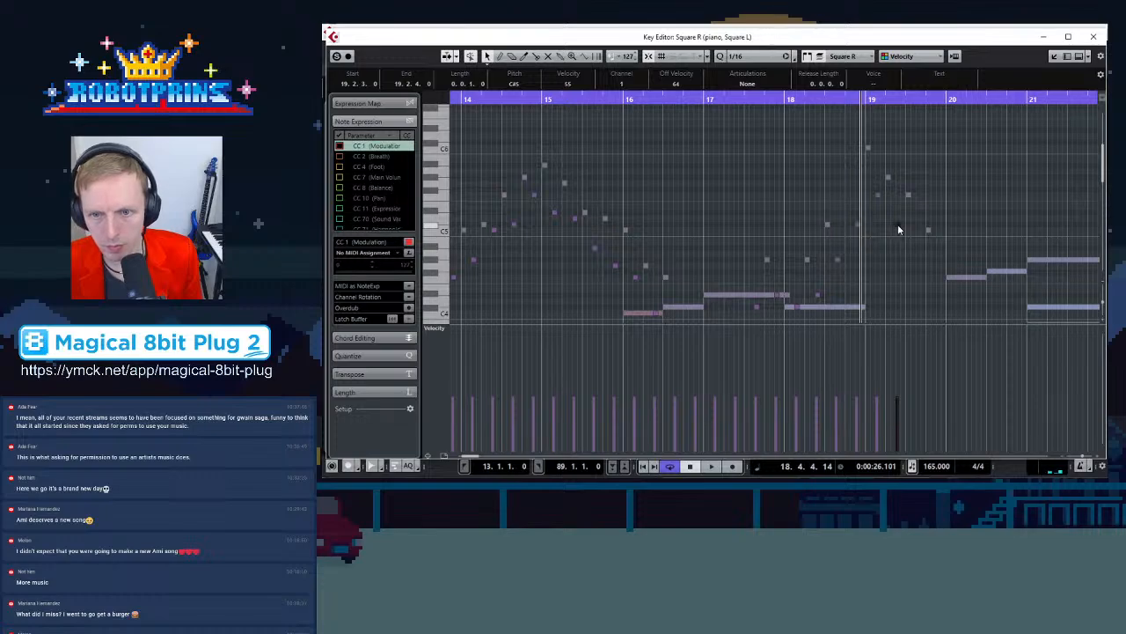
Check the bar 19 arpeggio notes, move the last one down to F4, and play back
left_click(868, 147)
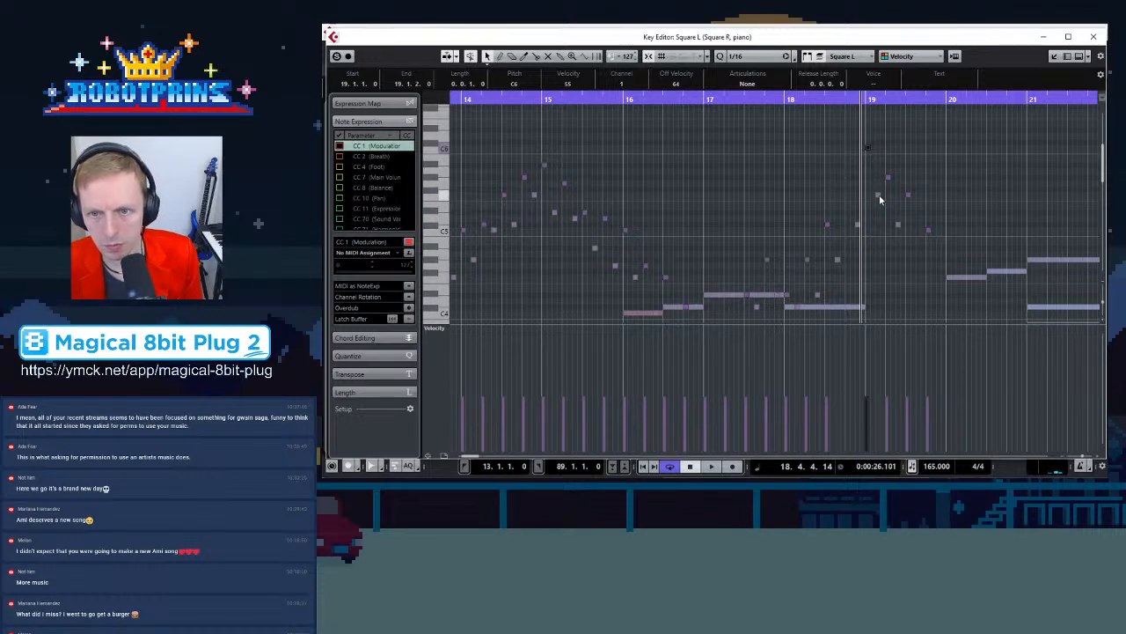
left_click(888, 179)
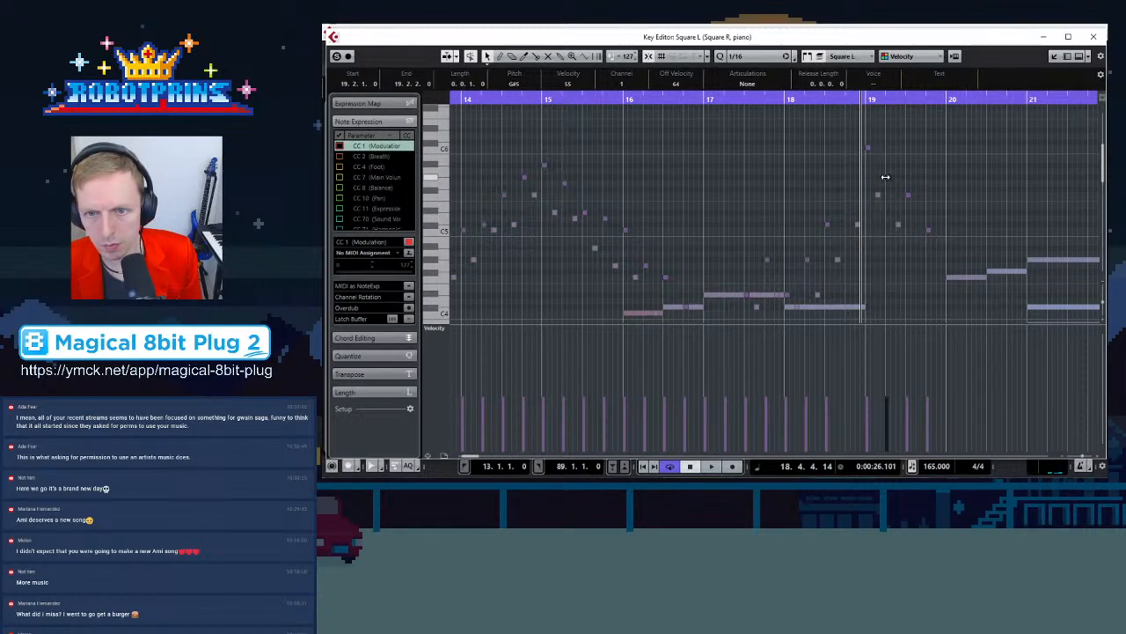
left_click(898, 223)
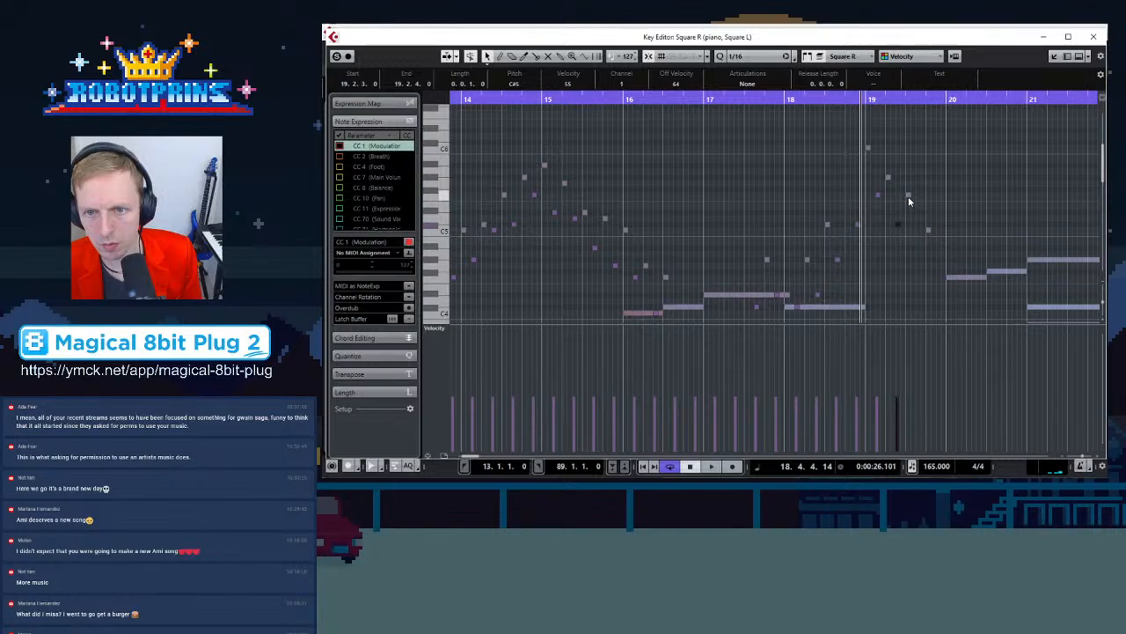
left_click(928, 229)
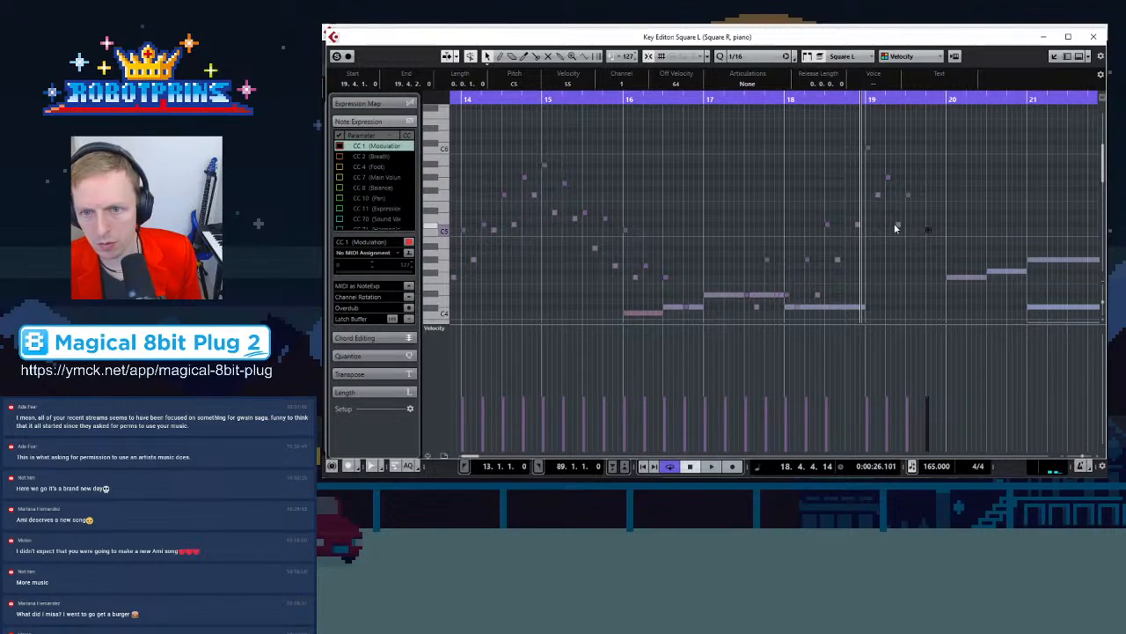
left_click(897, 227)
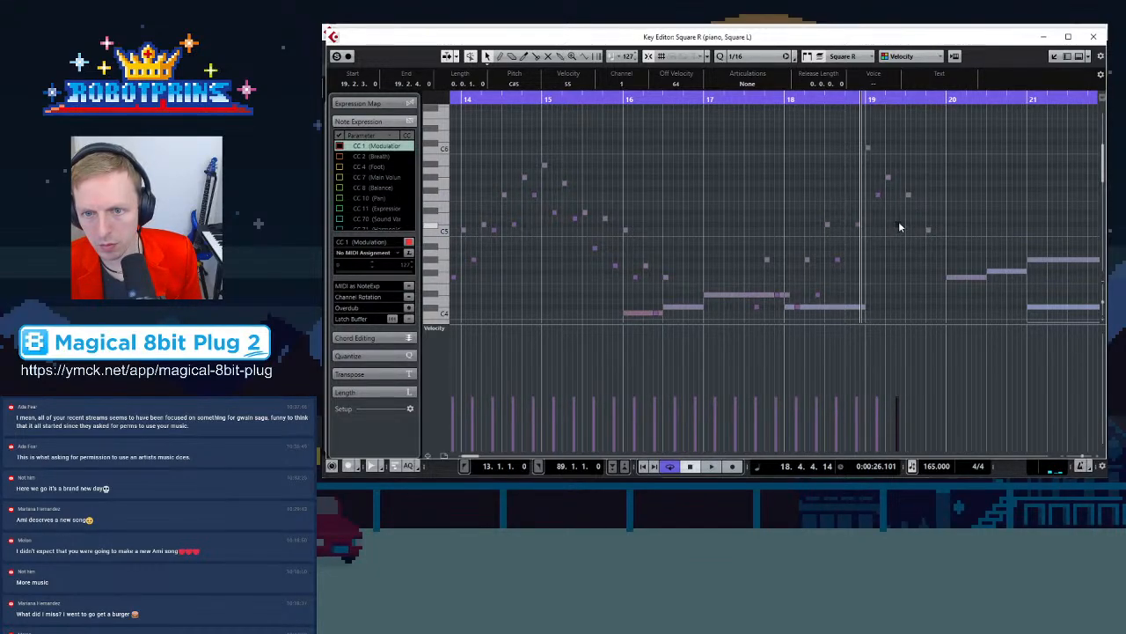
left_click_drag(898, 227, 939, 280)
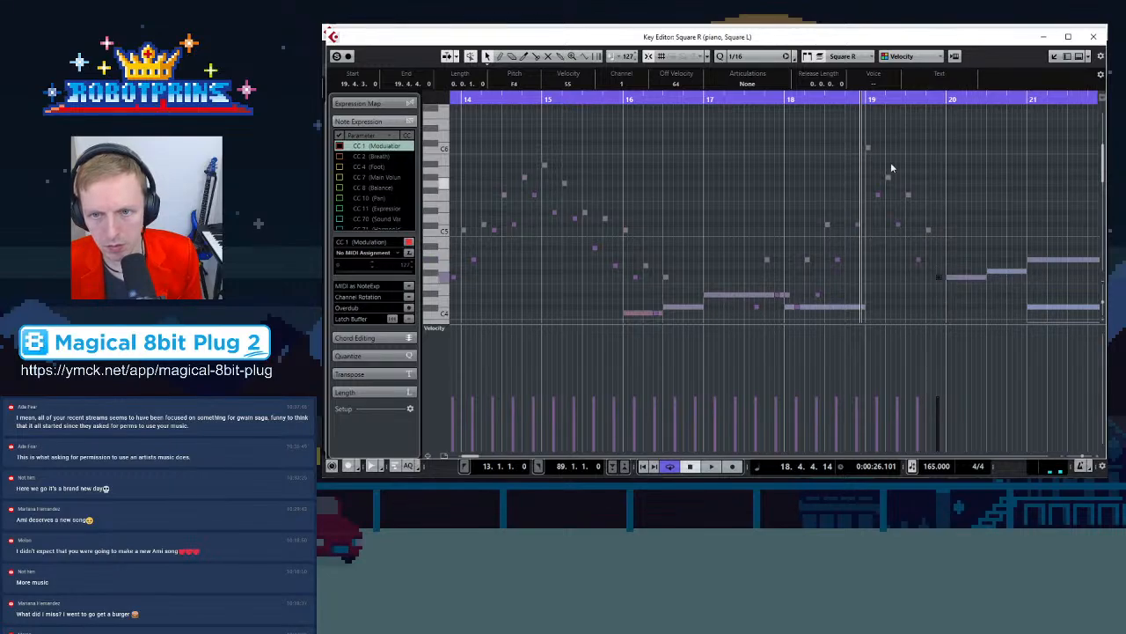
key("space")
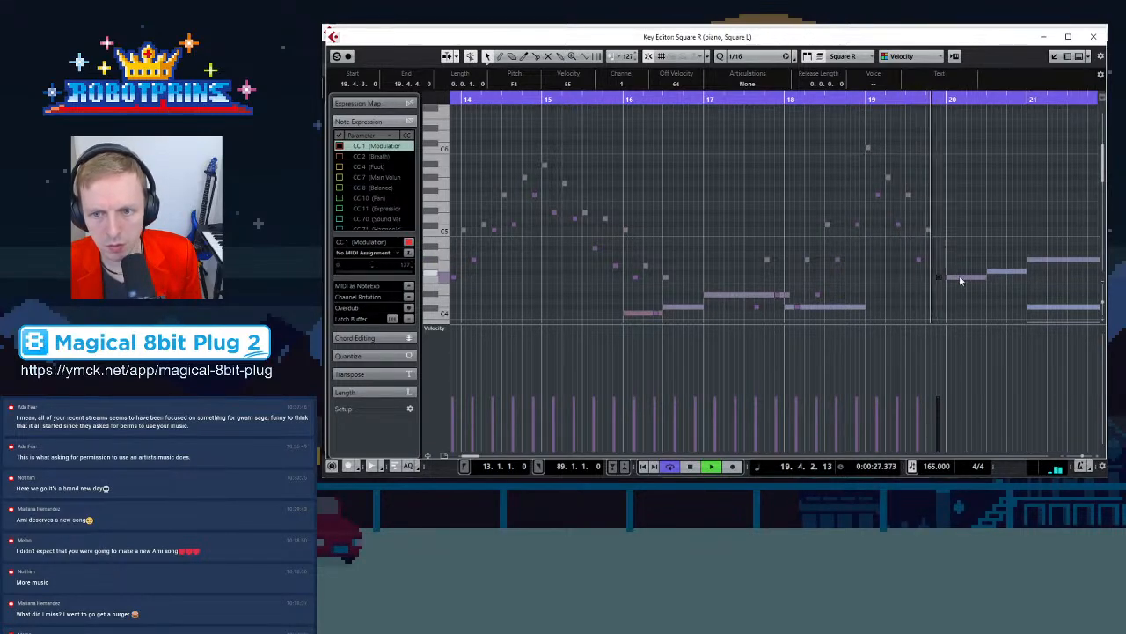
Copy the bar 19 arpeggio notes forward into bar 20
scroll(735, 168, "down", 2)
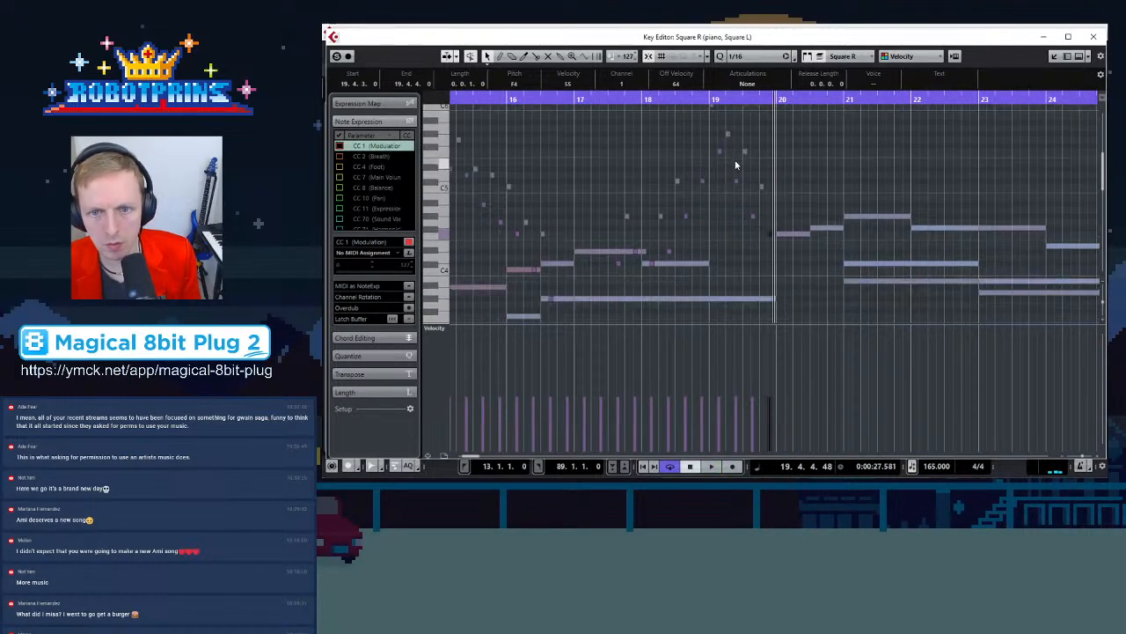
scroll(725, 150, "up", 2)
left_click(710, 146)
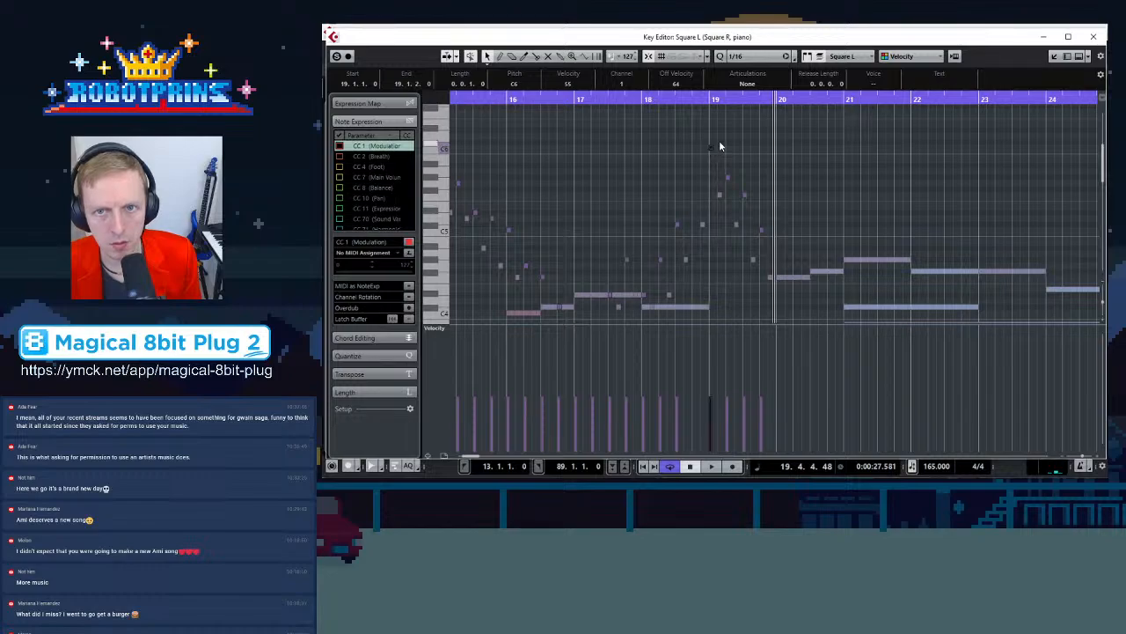
left_click_drag(710, 134, 784, 250)
left_click_drag(711, 147, 781, 204)
scroll(785, 201, "up", 3)
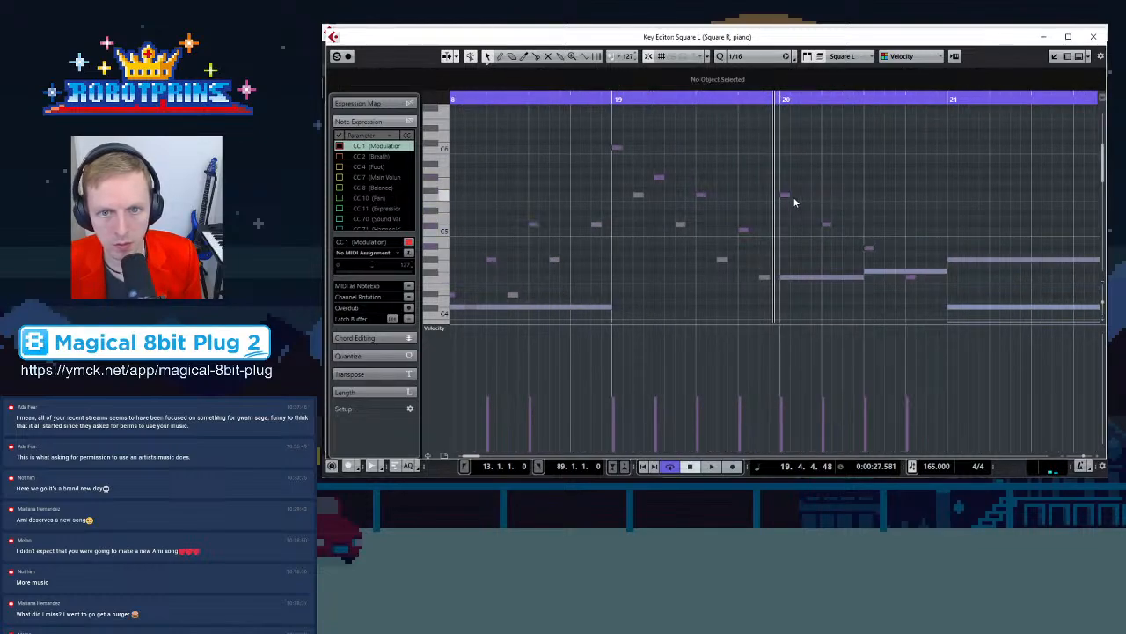
Adjust the pitches of the copied bar 20 arpeggio notes, raising one and lowering another to fit the chord
left_click(826, 224)
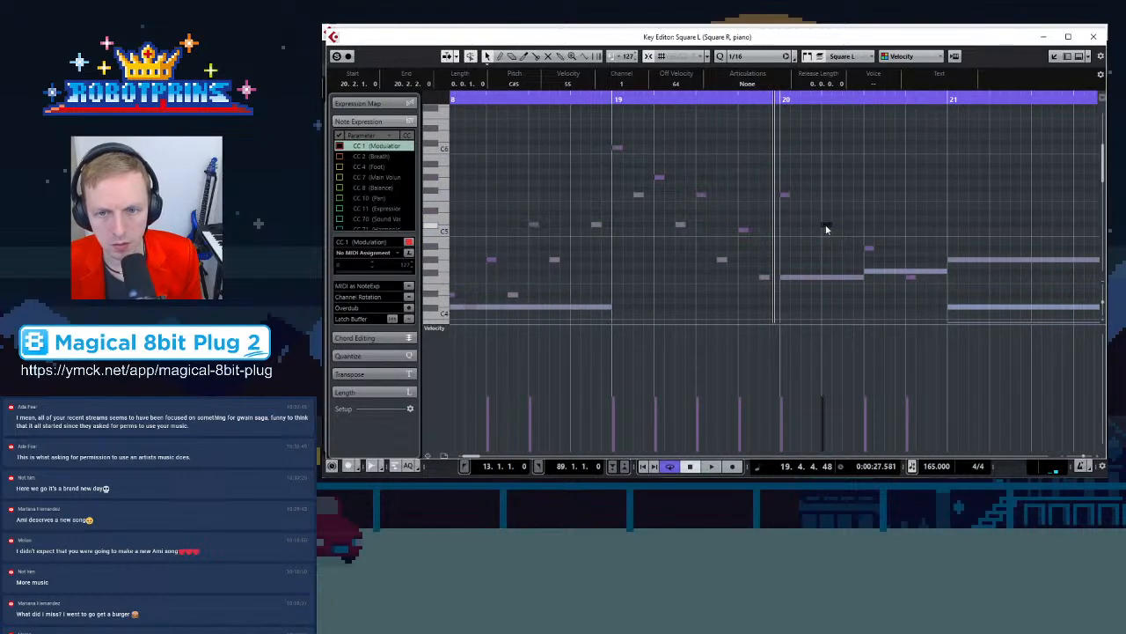
left_click_drag(870, 251, 871, 238)
left_click(908, 275)
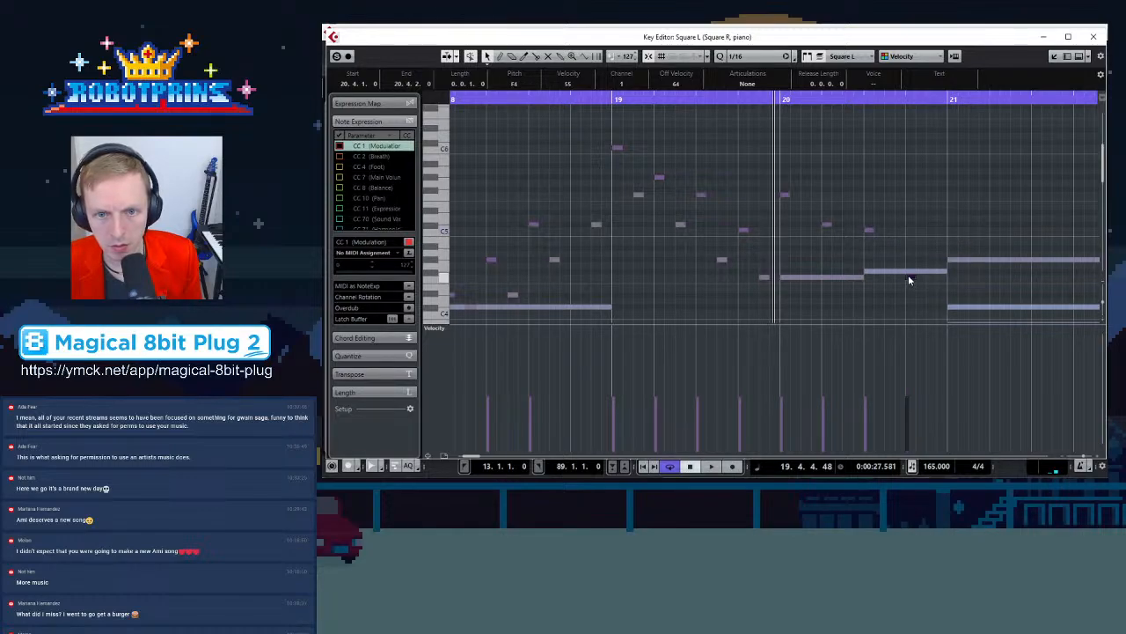
left_click(825, 224)
left_click(870, 230)
left_click_drag(870, 230, 869, 259)
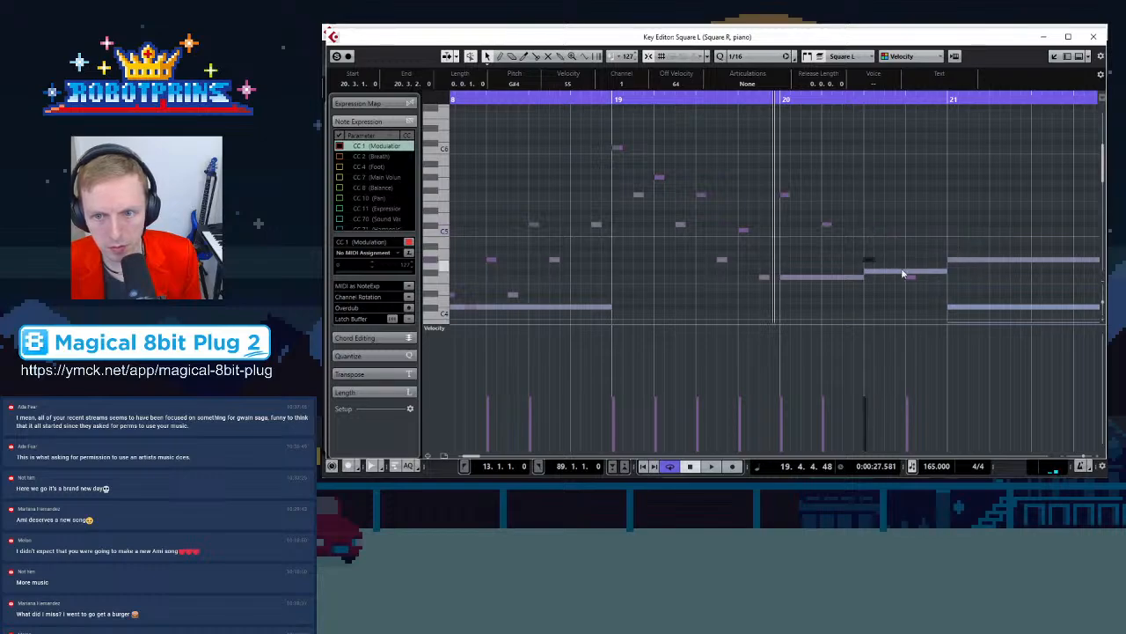
left_click(910, 273)
left_click(765, 275)
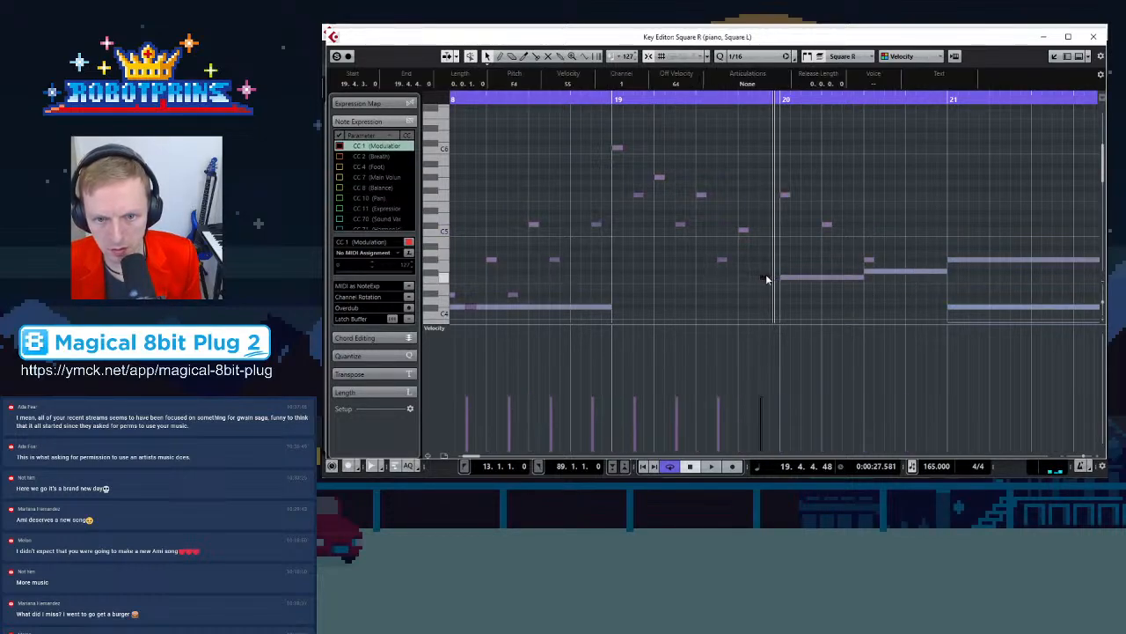
Copy an arpeggio note into the second beat of bar 20 to follow the piano chord
scroll(763, 273, "down", 3)
scroll(754, 239, "up", 2)
left_click(807, 236)
left_click(806, 233)
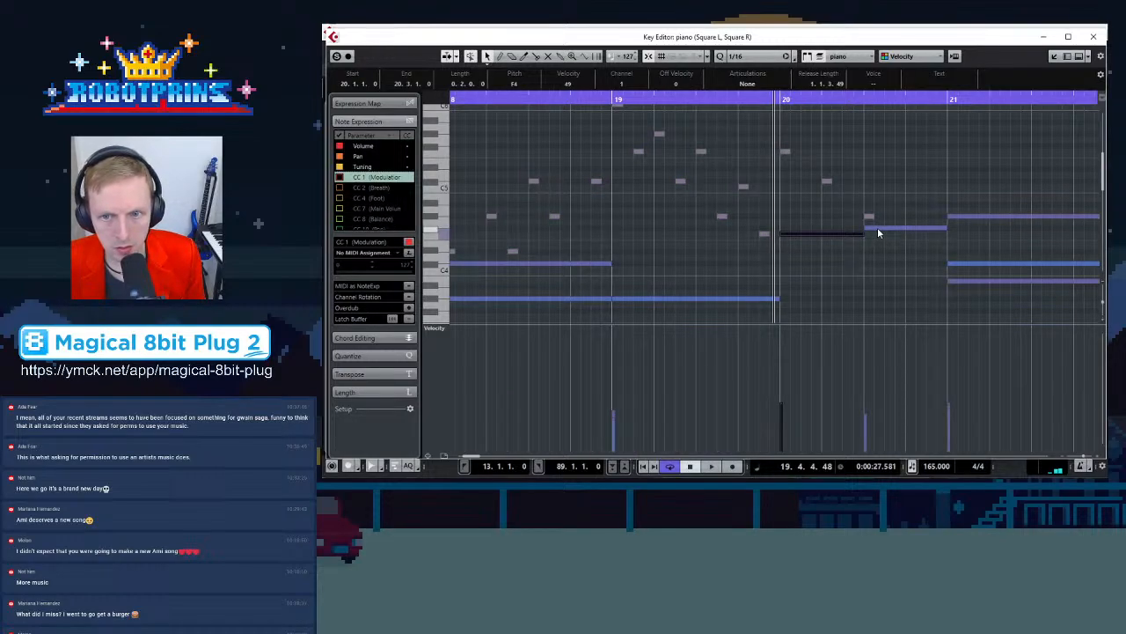
left_click(764, 235)
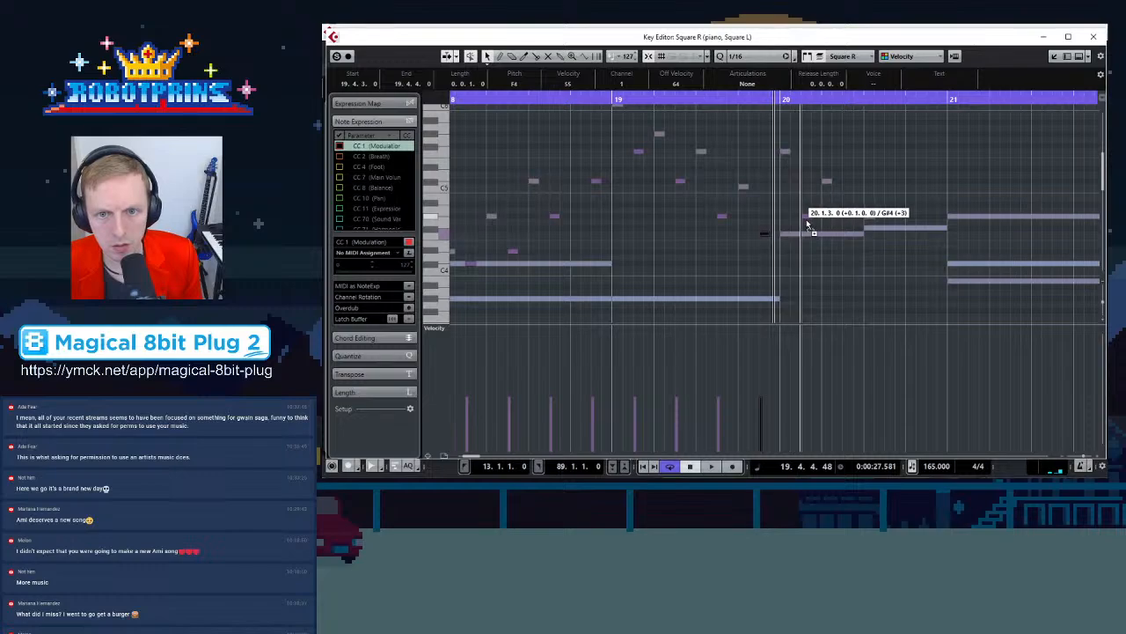
left_click(802, 216)
left_click_drag(807, 220, 891, 269)
Move the low arpeggio note near the end of bar 20 further down and play back the passage
left_click(870, 218)
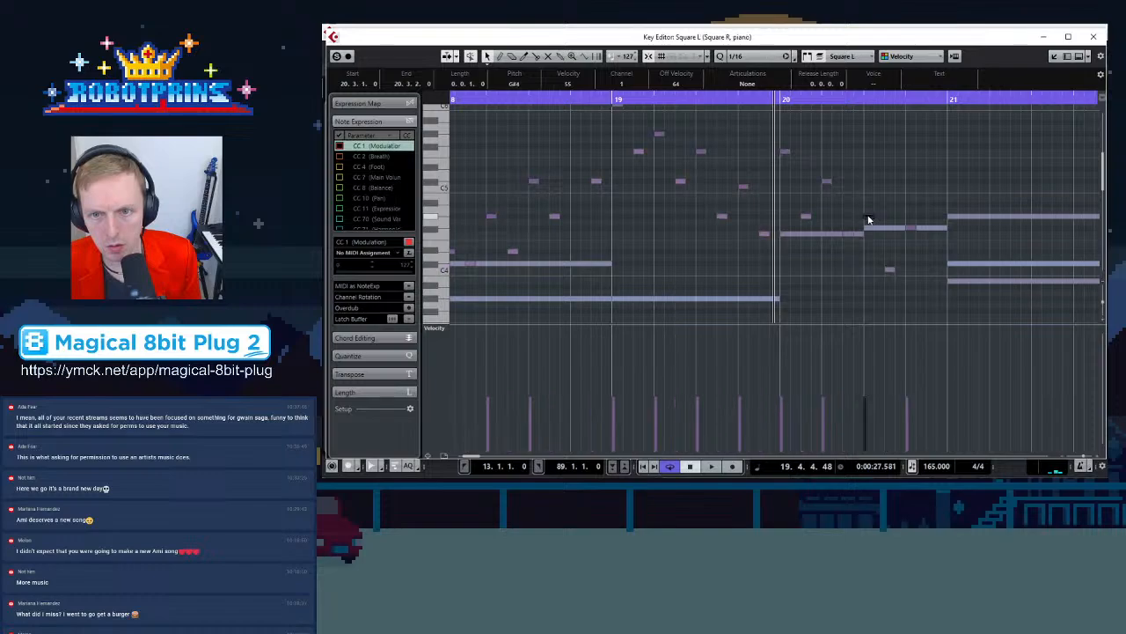
left_click(929, 229)
left_click(889, 270)
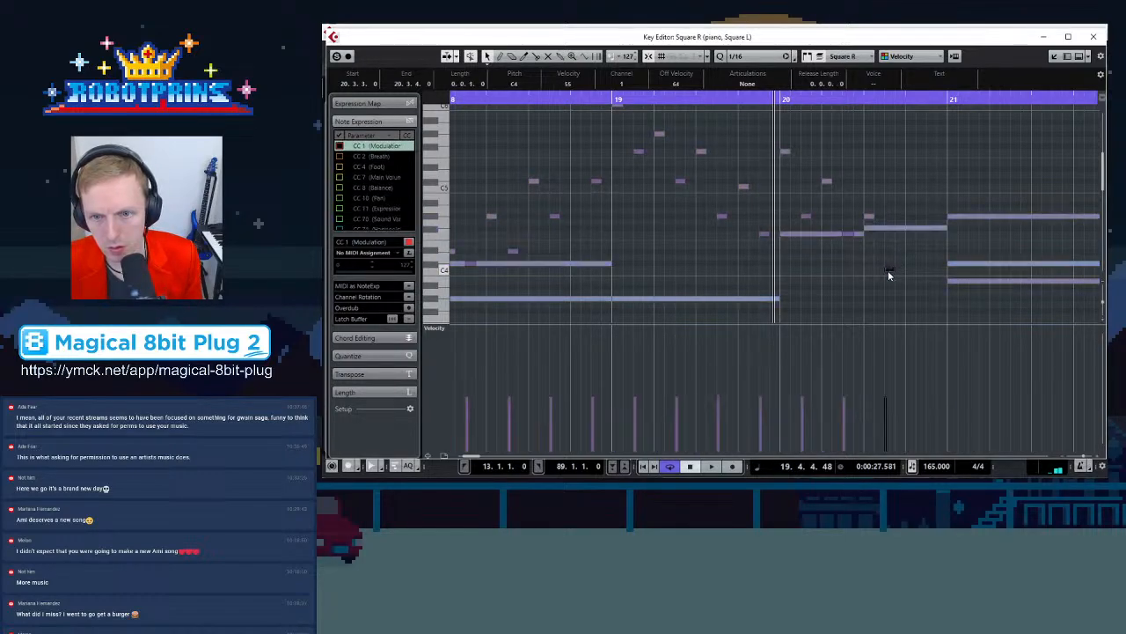
left_click_drag(889, 275, 931, 301)
key("space")
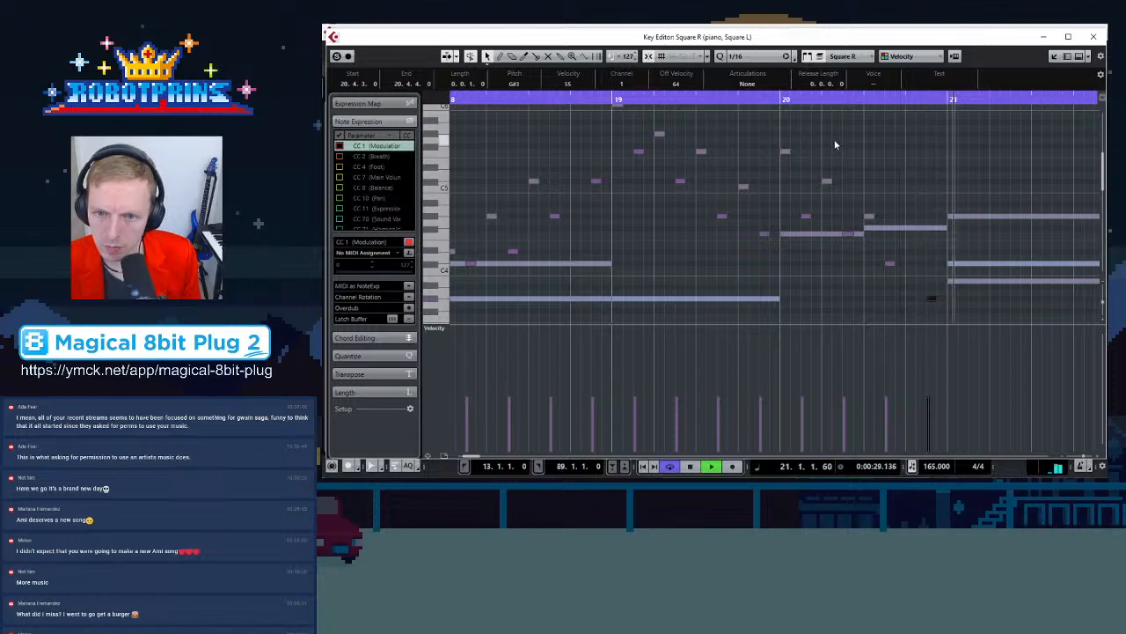
key("space")
Zoom out and survey the square-lead and piano notes across bars 14 to 25
key("g")
key("g")
key("g")
key("g")
key("g")
key("g")
key("g")
scroll(767, 195, "down", 3)
key("g")
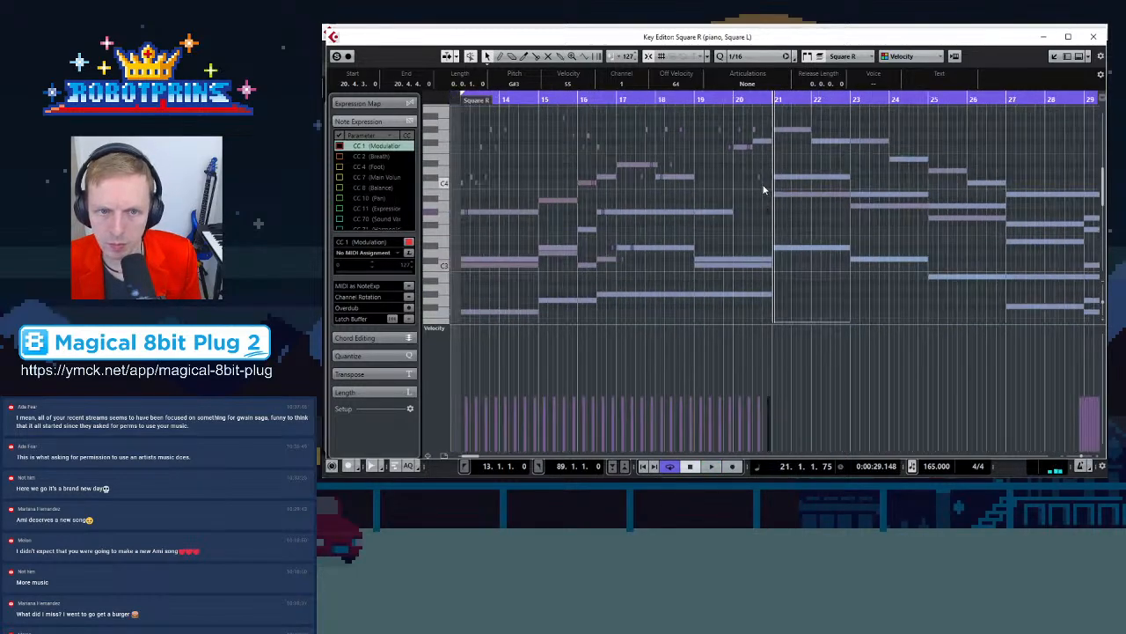
scroll(767, 194, "up", 3)
key("g")
key("g")
key("h")
key("h")
key("h")
scroll(725, 147, "down", 3)
key("g")
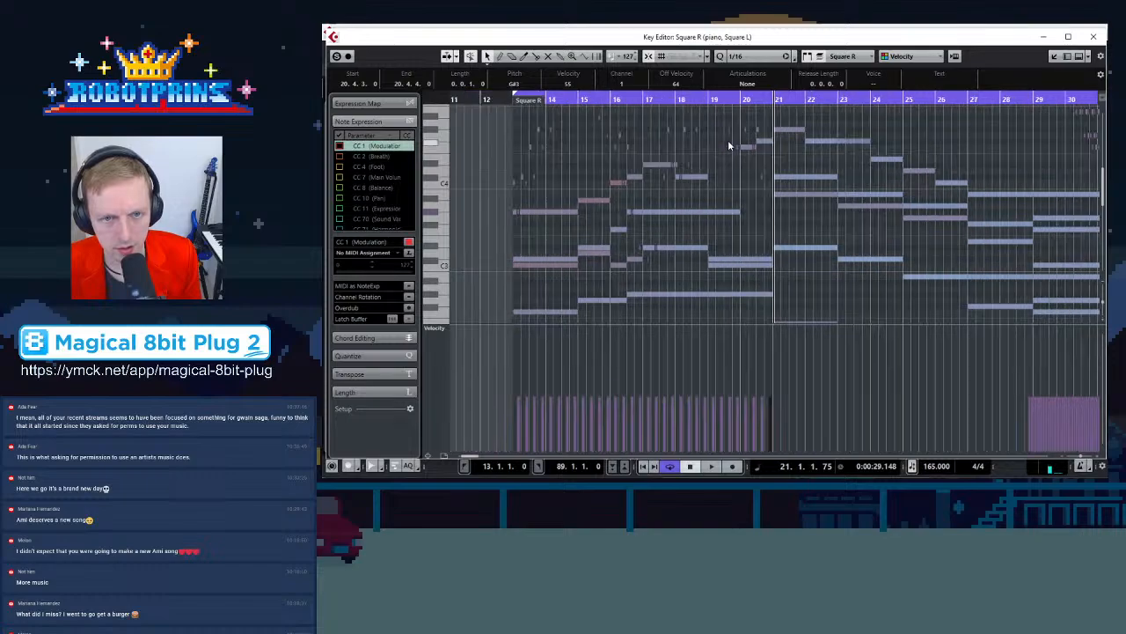
key("g")
scroll(727, 141, "up", 3)
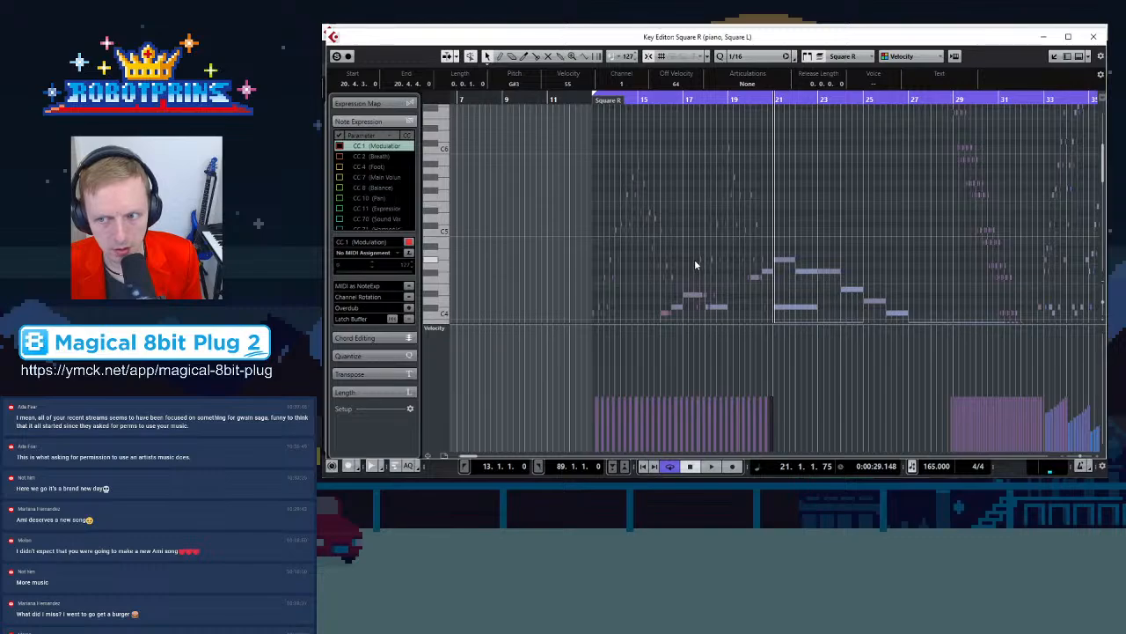
scroll(708, 231, "down", 3)
key("h")
key("h")
key("h")
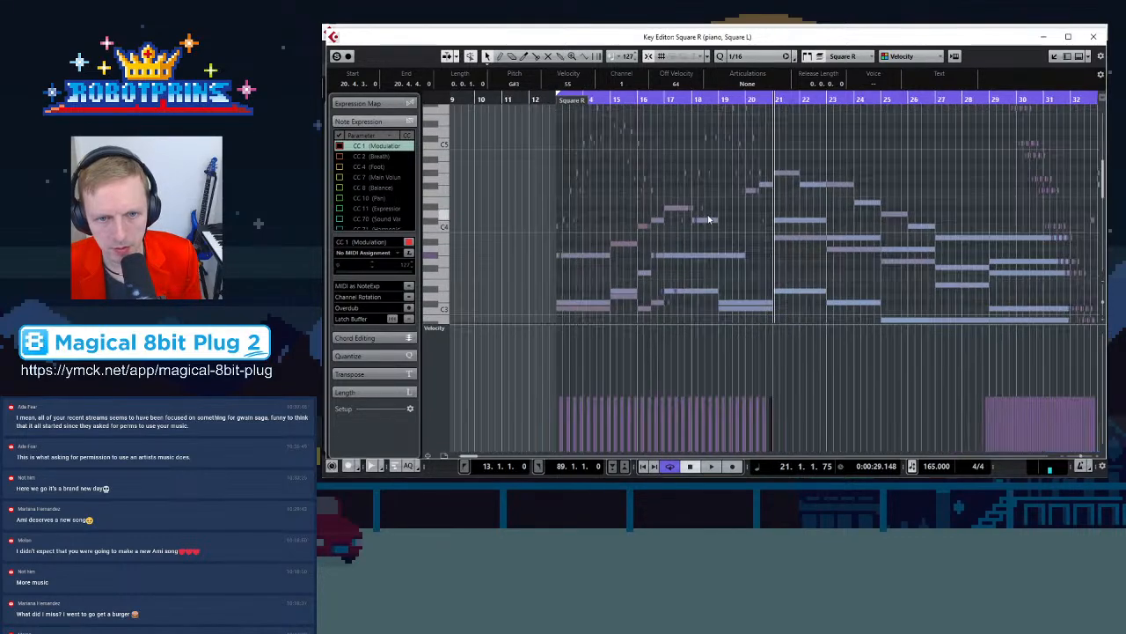
left_click(630, 208)
key("g")
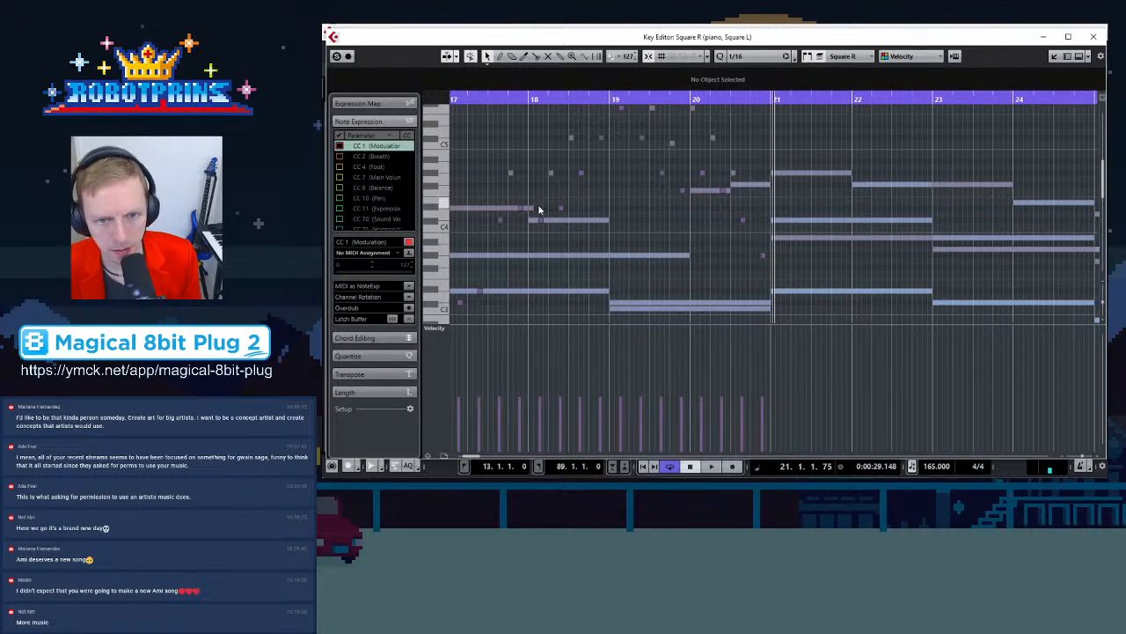
key("g")
key("g")
key("g")
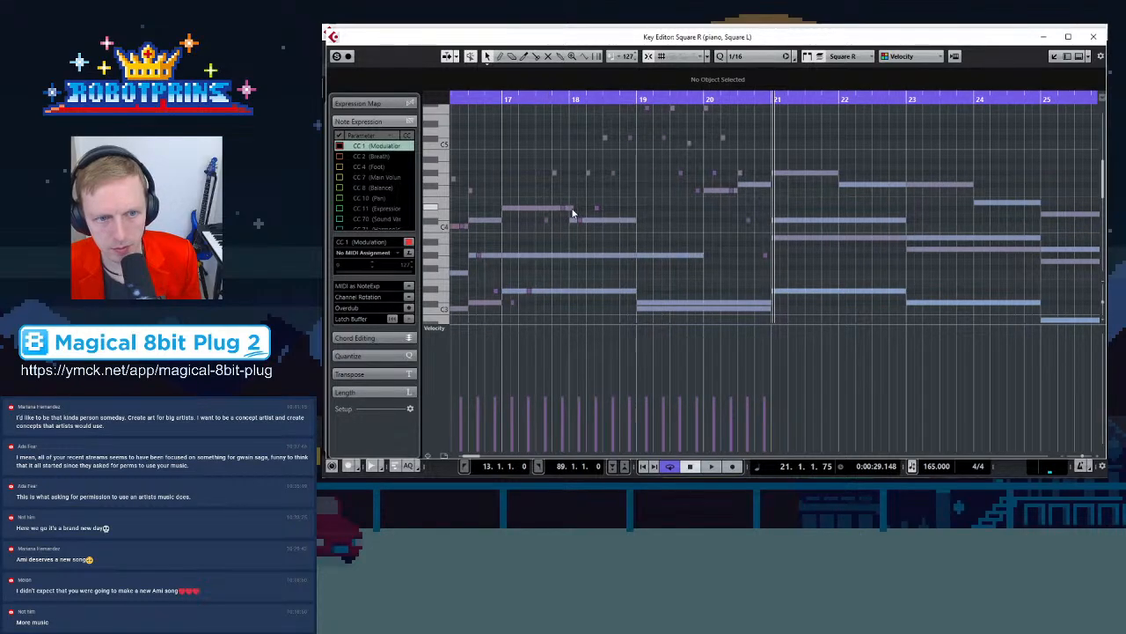
Inspect the square-lead notes around bar 18 and the piano chord notes at the start of bar 21
left_click(572, 213)
left_click(640, 213)
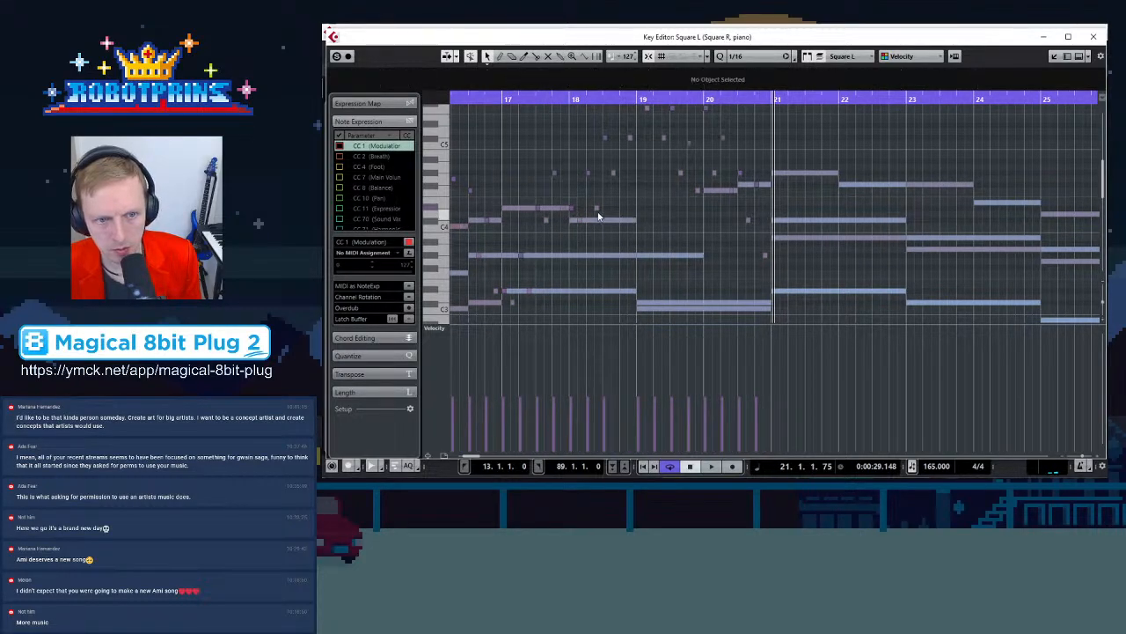
scroll(960, 206, "up", 3)
scroll(947, 212, "down", 4)
key("g")
key("g")
key("g")
key("g")
key("g")
key("g")
key("g")
scroll(880, 243, "up", 3)
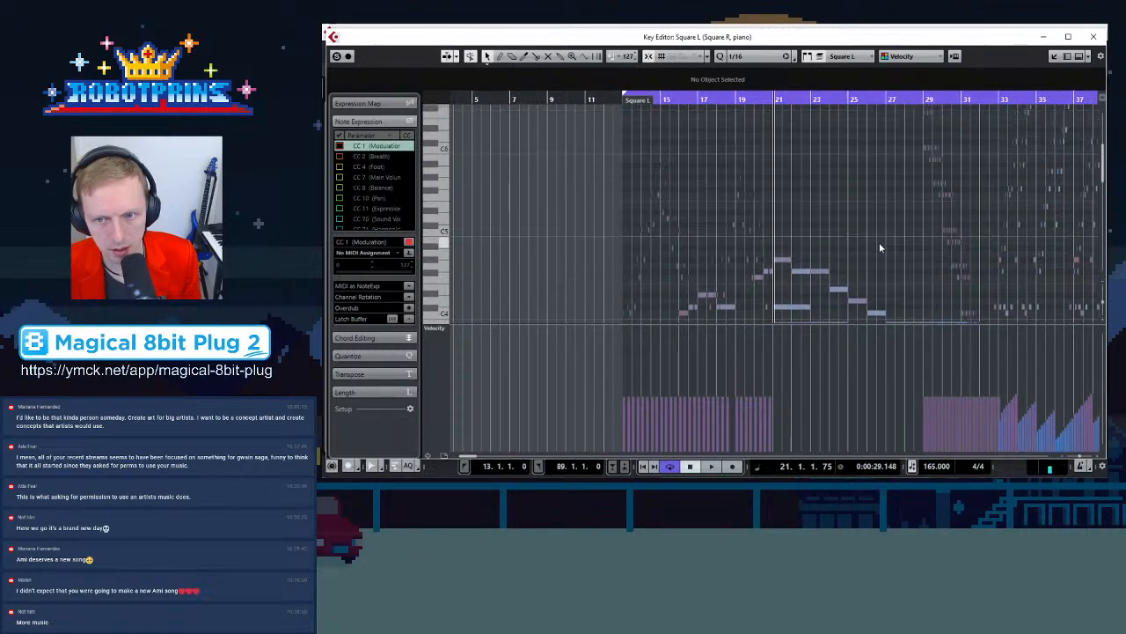
scroll(883, 244, "down", 2)
key("h")
key("h")
key("h")
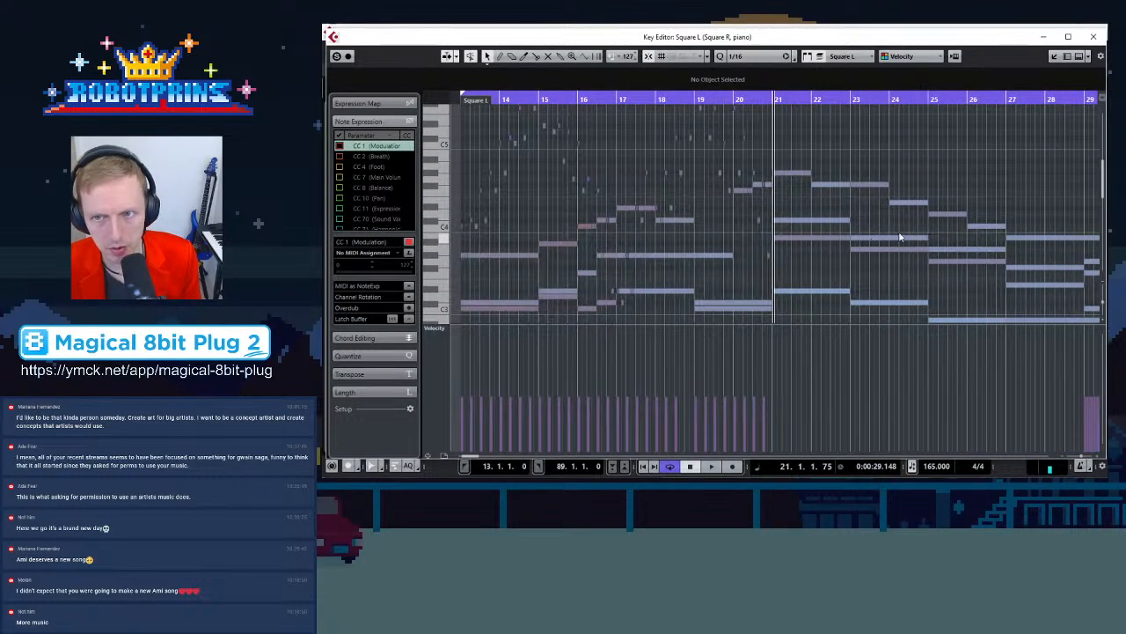
key("h")
key("h")
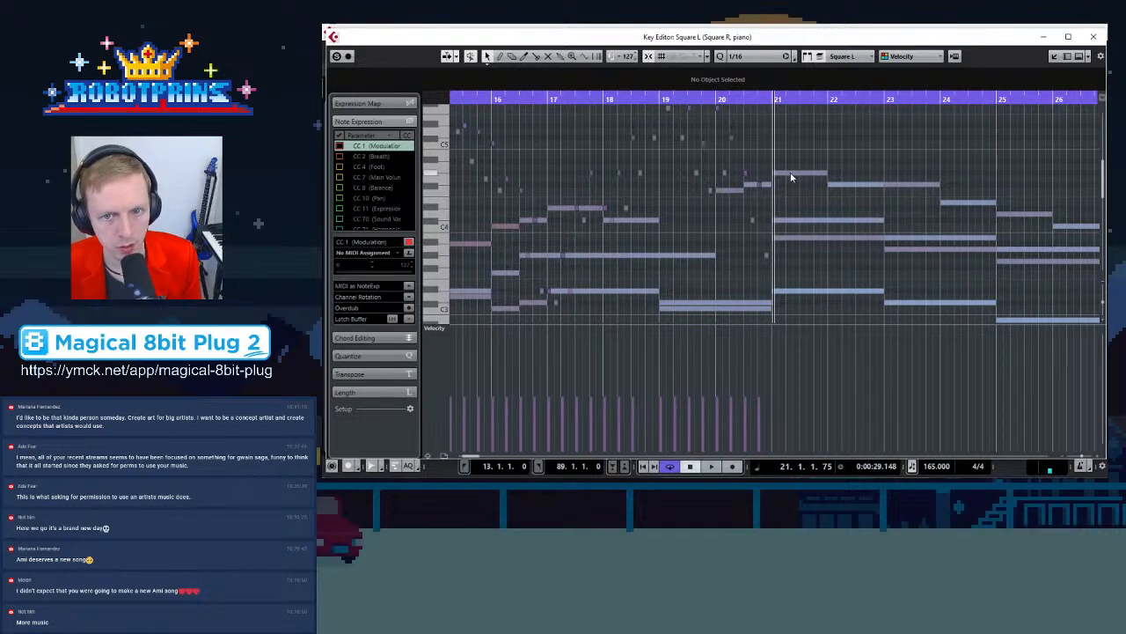
left_click(797, 220)
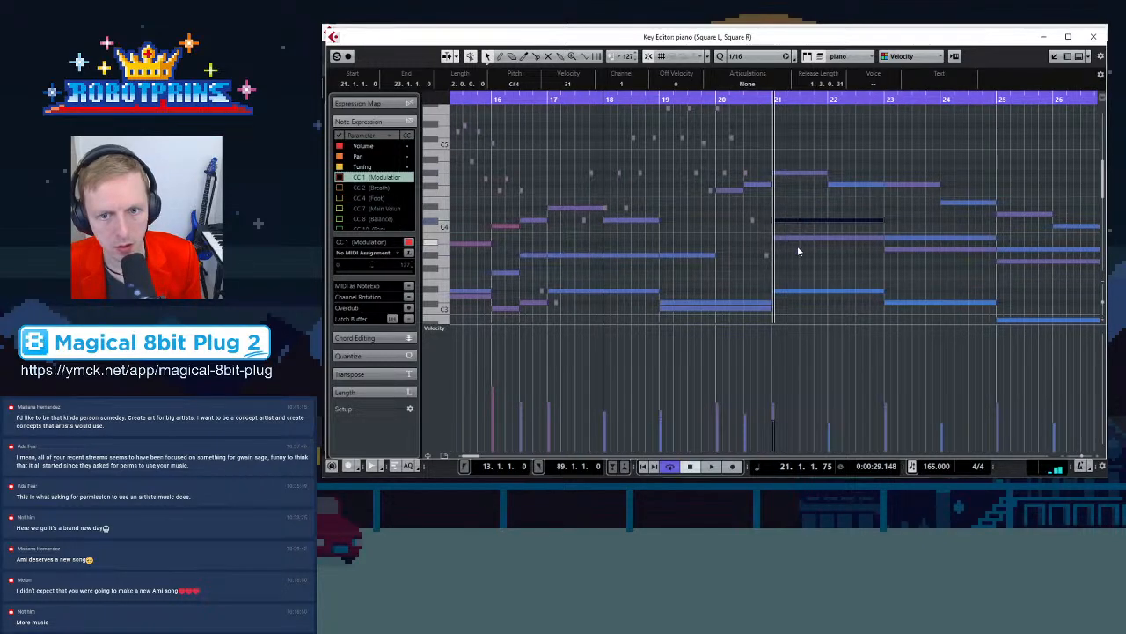
left_click(797, 299)
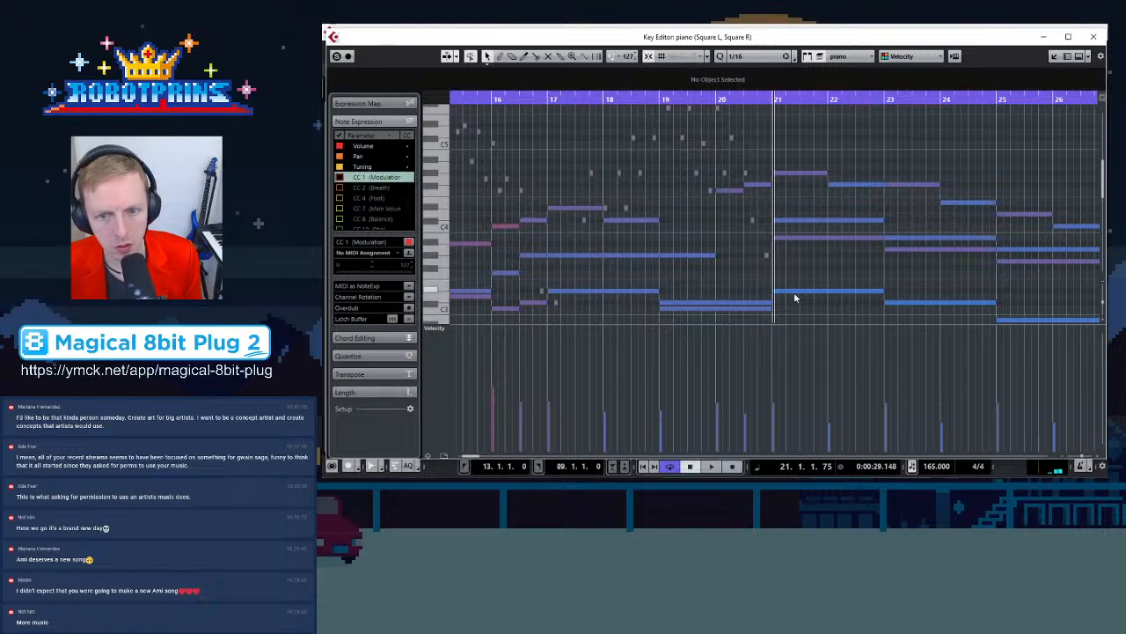
left_click(794, 296)
scroll(821, 289, "down", 3)
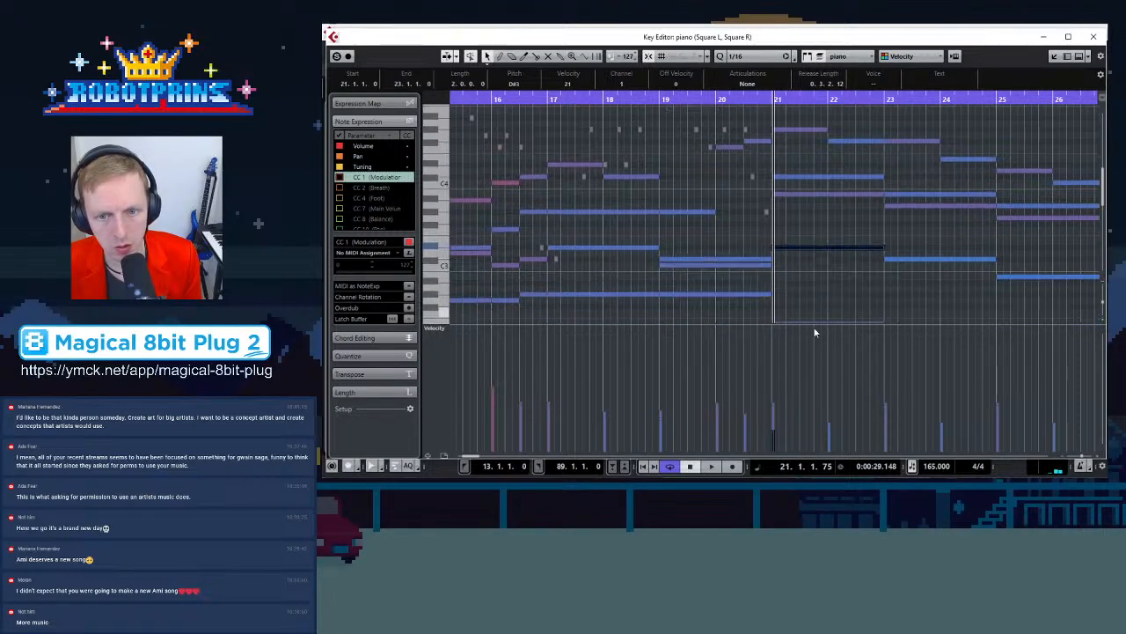
left_click(793, 238)
scroll(795, 239, "up", 2)
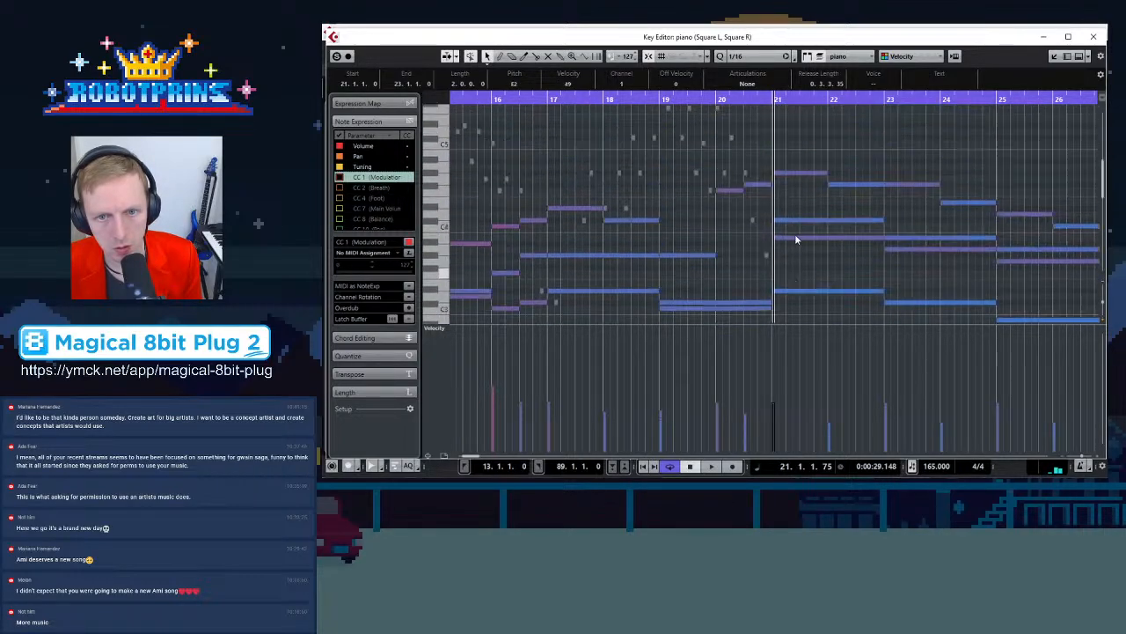
Copy arpeggio notes from bar 18 into bar 21 to fit its chord and play back
left_click(606, 209)
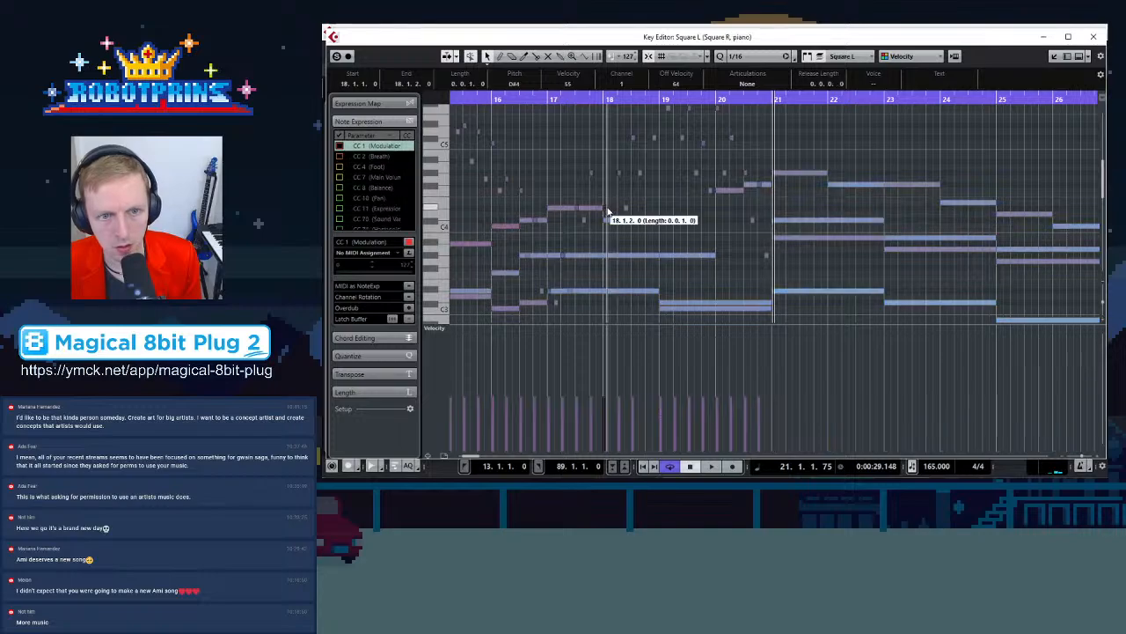
left_click_drag(606, 212, 899, 175)
scroll(774, 240, "up", 4)
left_click(889, 229)
left_click_drag(751, 255, 921, 202)
key("space")
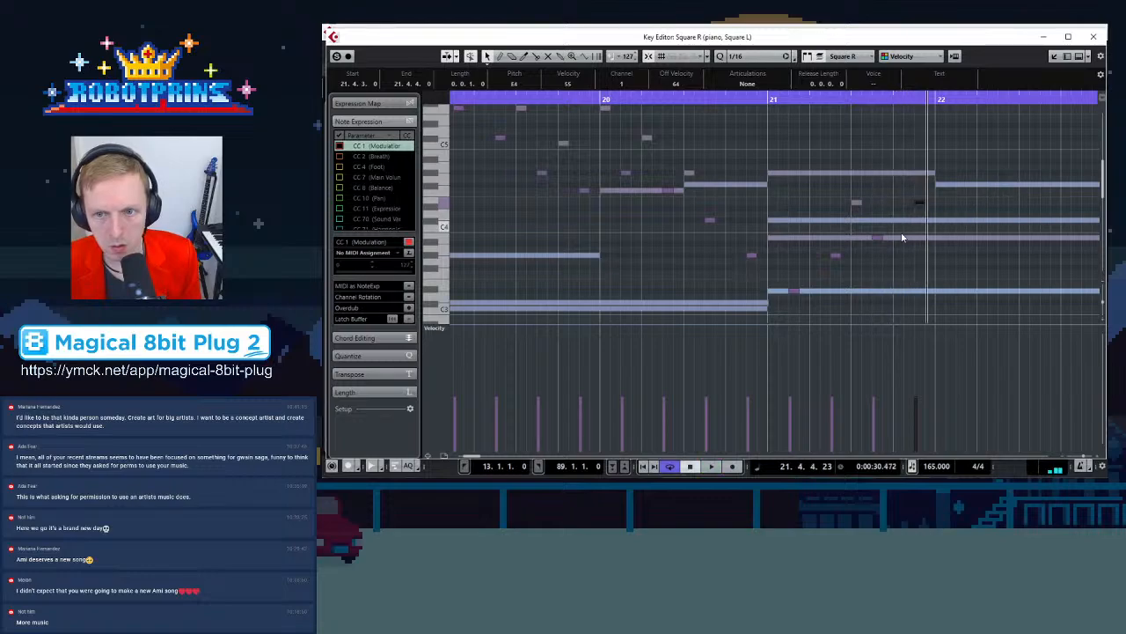
Copy the bar 21 arpeggio notes forward into bar 22, reposition one note, and play back
left_click(858, 207)
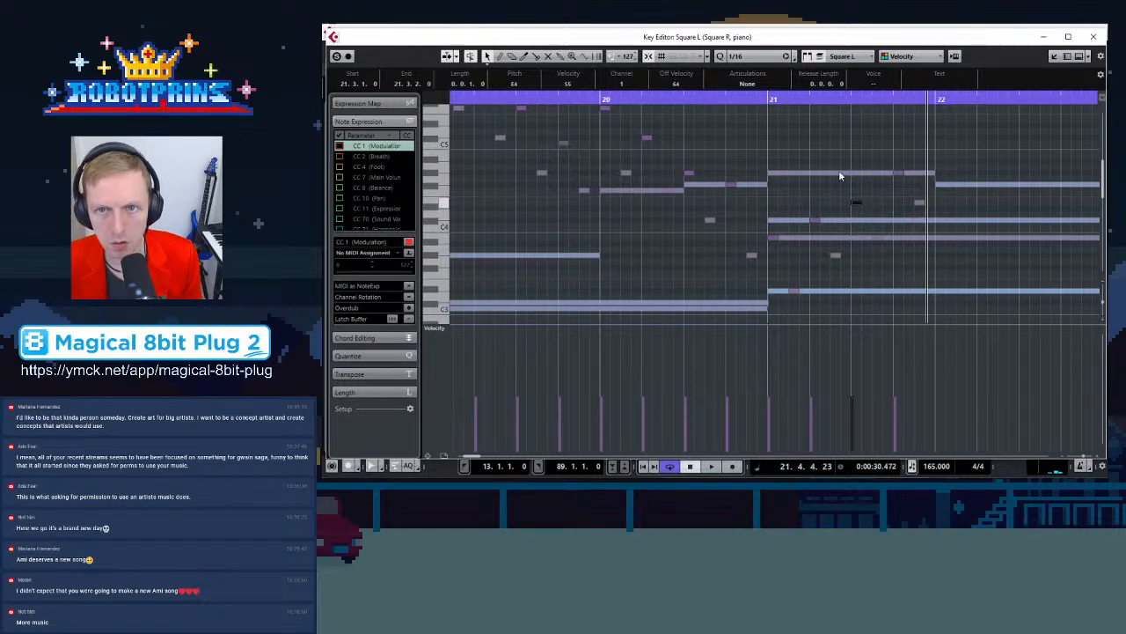
left_click_drag(766, 120, 902, 249)
left_click_drag(789, 243, 1067, 148)
left_click(975, 139)
left_click(1024, 157)
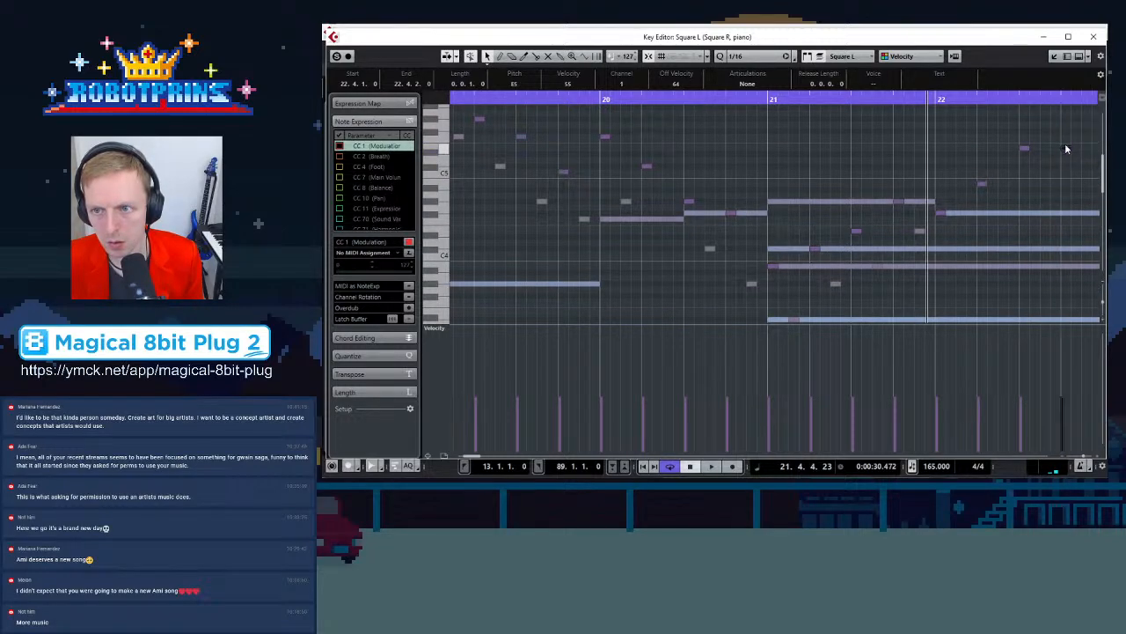
left_click(1026, 150)
key("space")
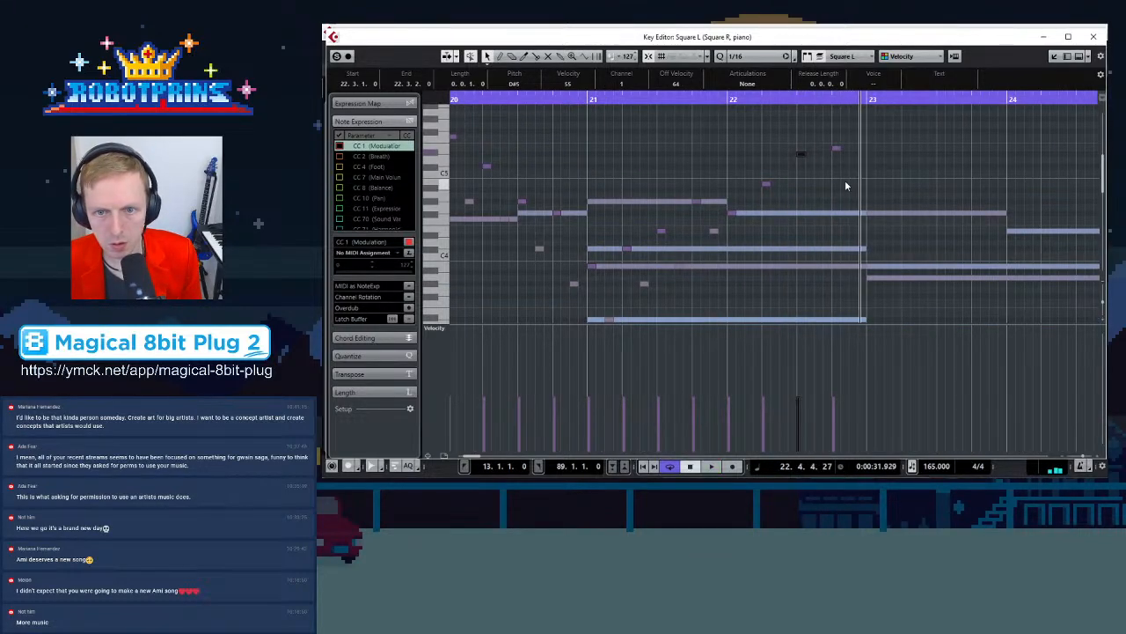
Copy an arpeggio note to F#4 at the start of bar 22 and raise a later bar 22 note
left_click(817, 177)
scroll(775, 183, "down", 2)
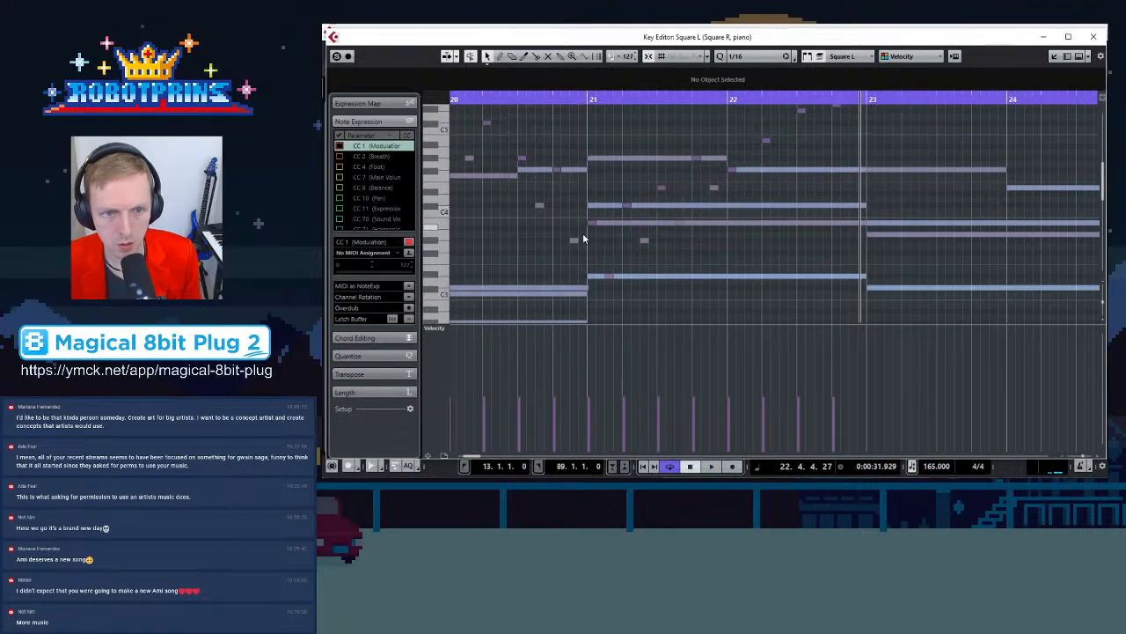
left_click(609, 277)
scroll(728, 239, "up", 2)
left_click(714, 234)
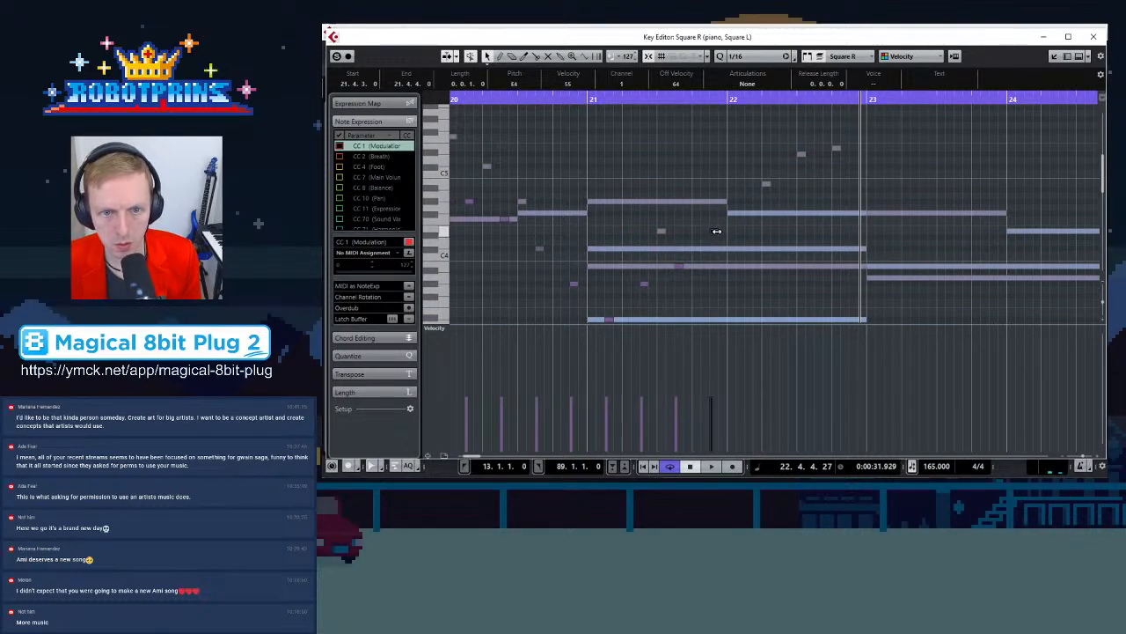
left_click_drag(716, 235, 786, 219)
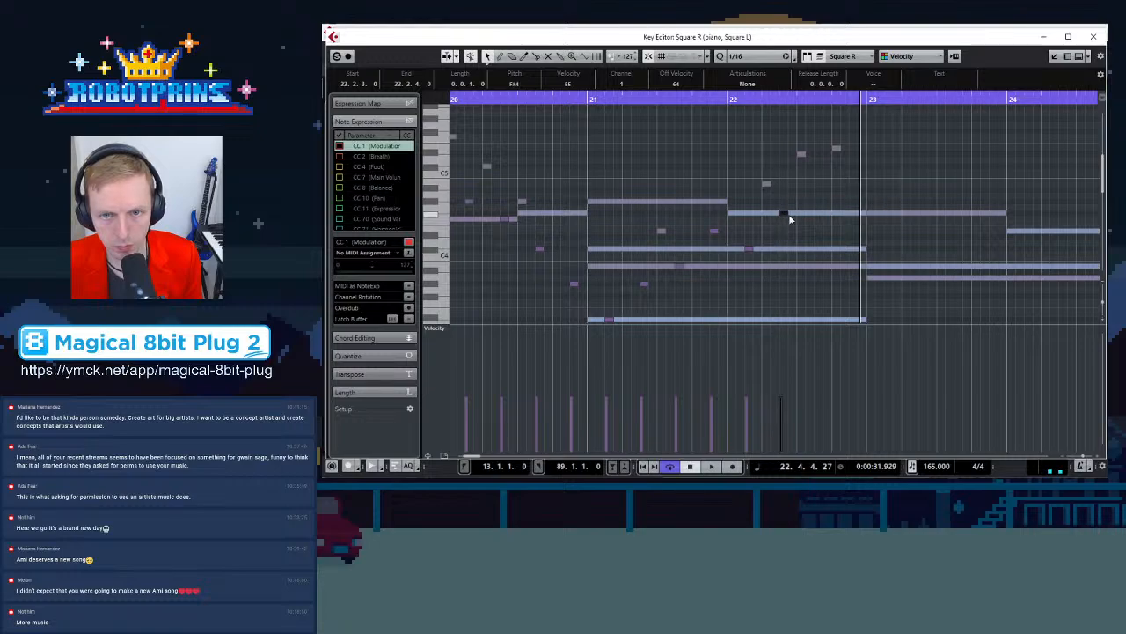
left_click_drag(819, 184, 859, 158)
key("g")
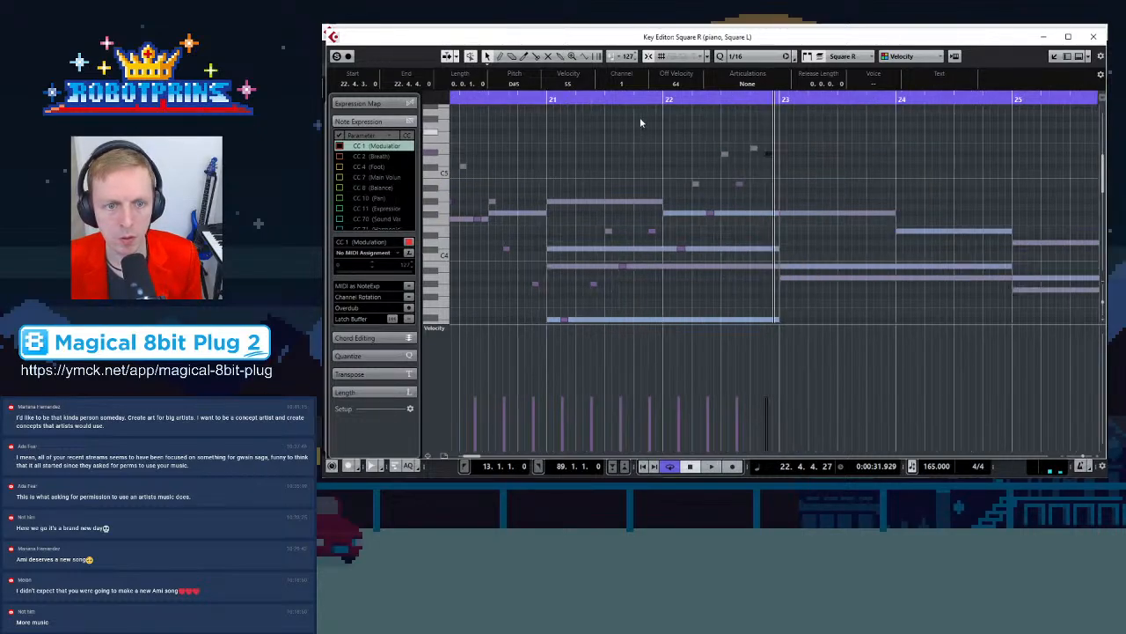
Play back the arrangement from bar 21
left_click(547, 97)
key("space")
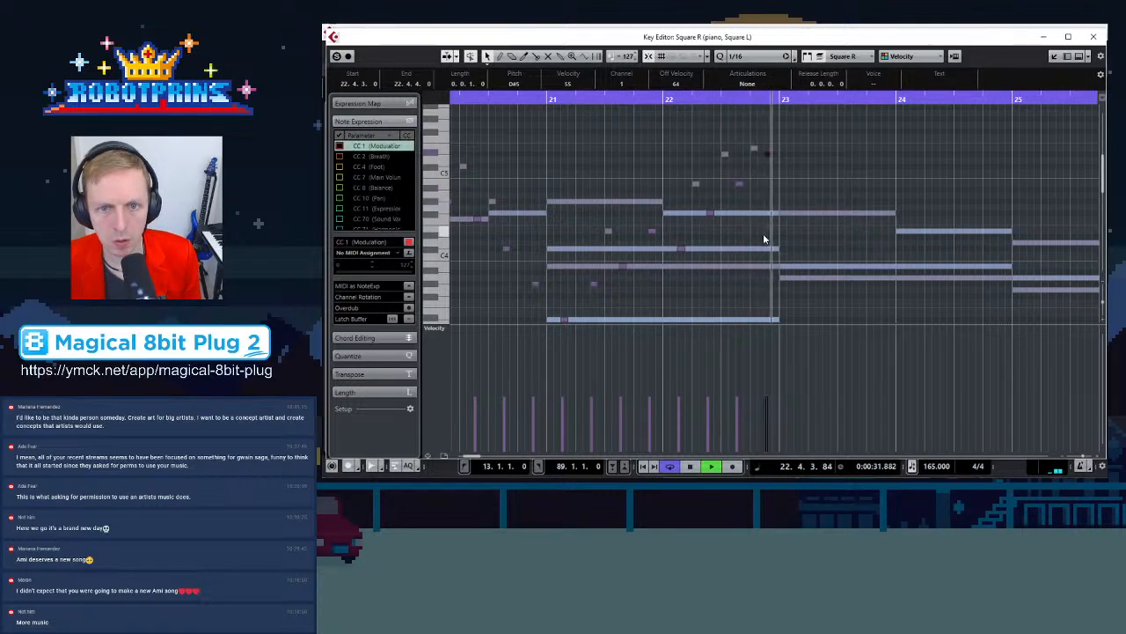
key("space")
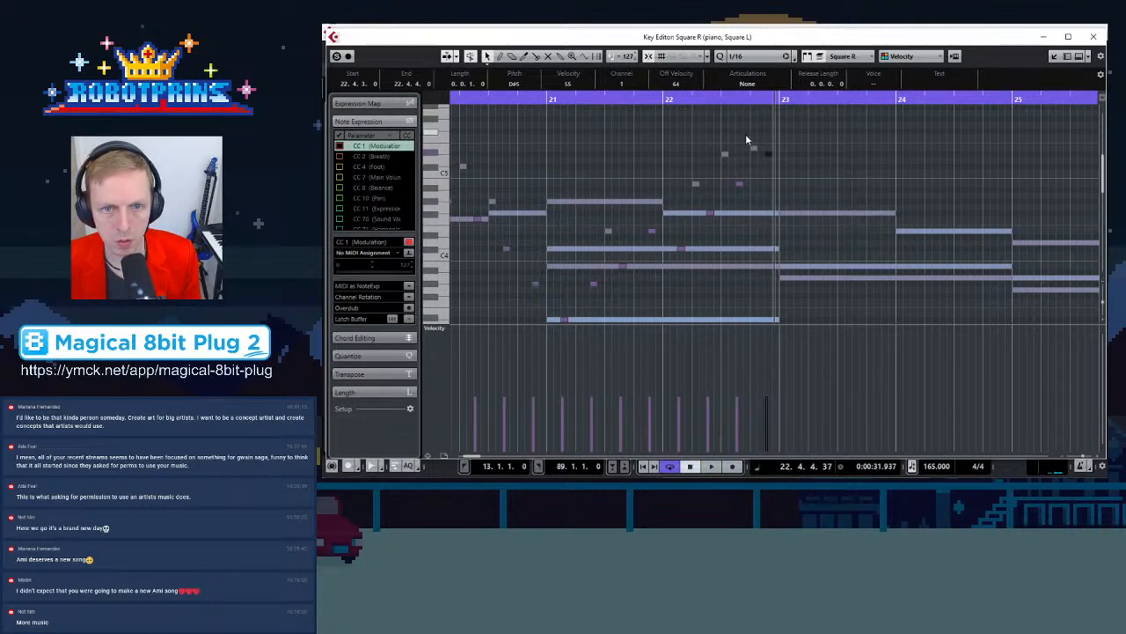
Select the Square L notes in bars 21–22, copy them to bar 23, and play back
left_click(548, 269)
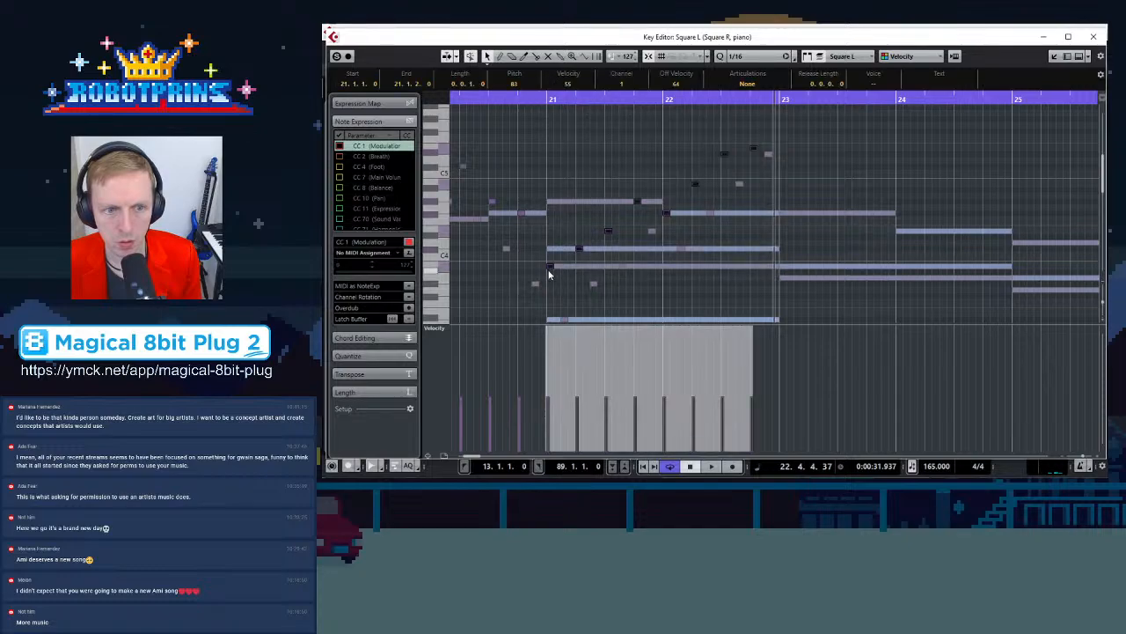
left_click_drag(551, 264, 789, 278)
key("space")
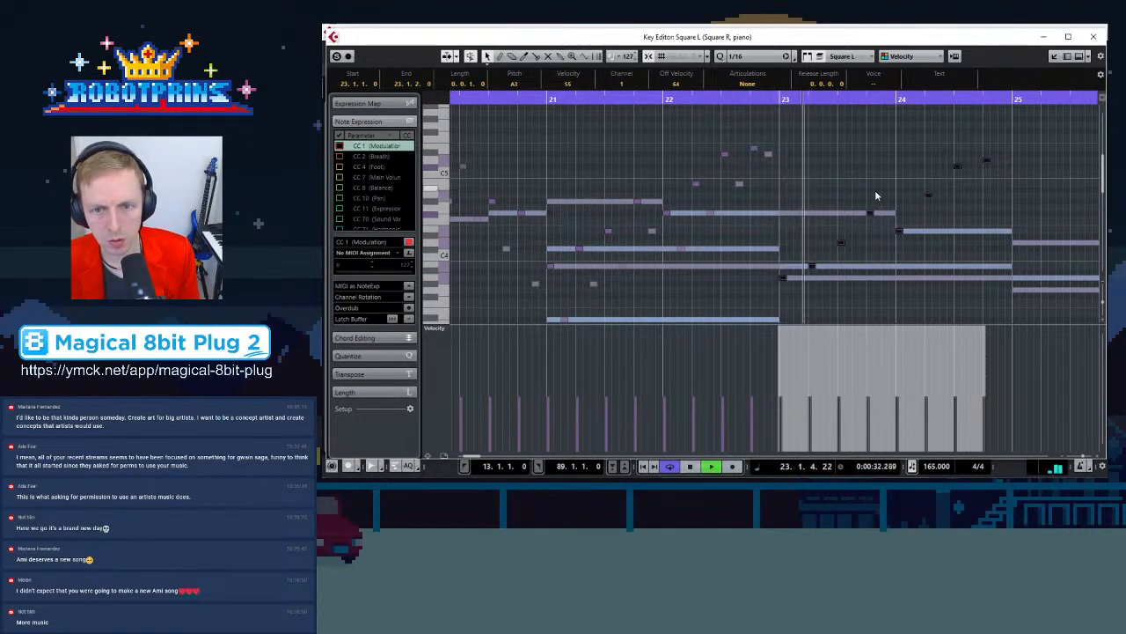
Copy the Square L arpeggio notes from bar 23 to bar 25 and play back
key("g")
scroll(724, 215, "down", 3)
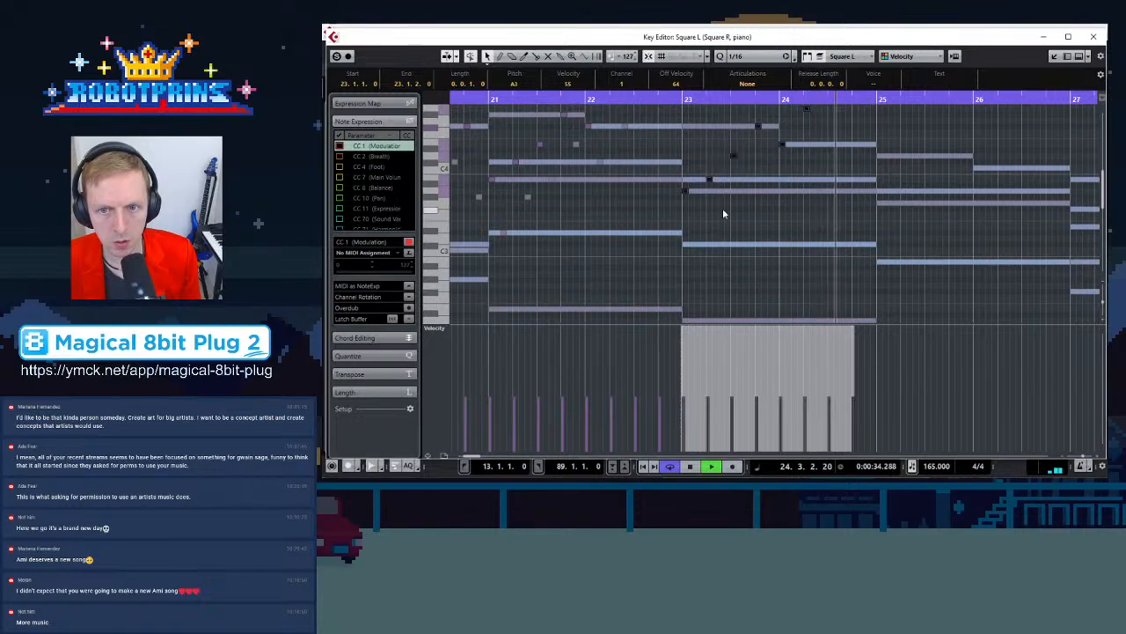
scroll(721, 215, "up", 2)
key("space")
left_click_drag(684, 233, 883, 251)
key("space")
Copy the Square L arpeggio notes from bar 25 to bar 27 and play back
key("g")
scroll(894, 221, "up", 3)
scroll(897, 229, "down", 4)
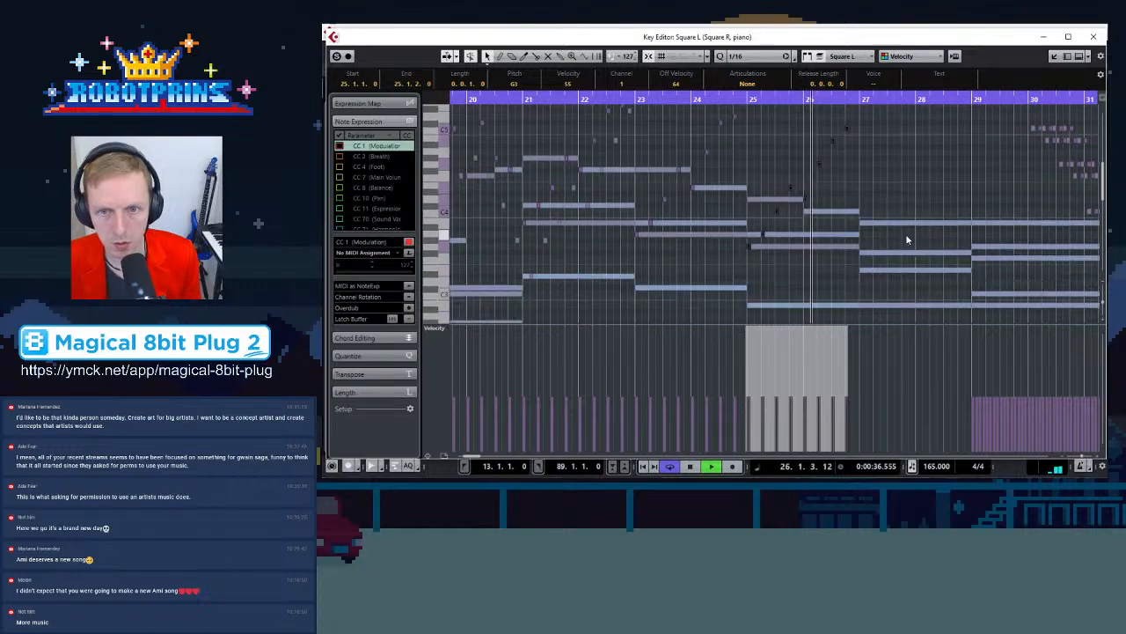
left_click_drag(751, 251, 866, 254)
key("space")
key("space")
Move a bar 27 arpeggio note up to F#4 in bar 28 and raise another bar 28 note to E5
left_click(888, 231)
key("h")
key("h")
left_click(751, 226)
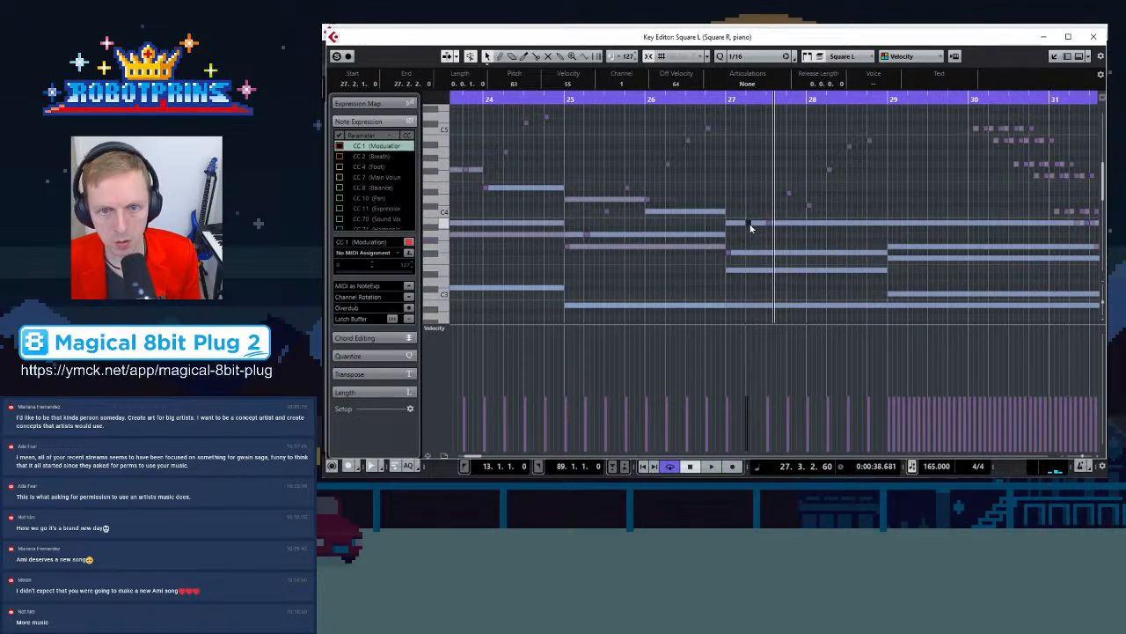
left_click_drag(770, 227, 832, 176)
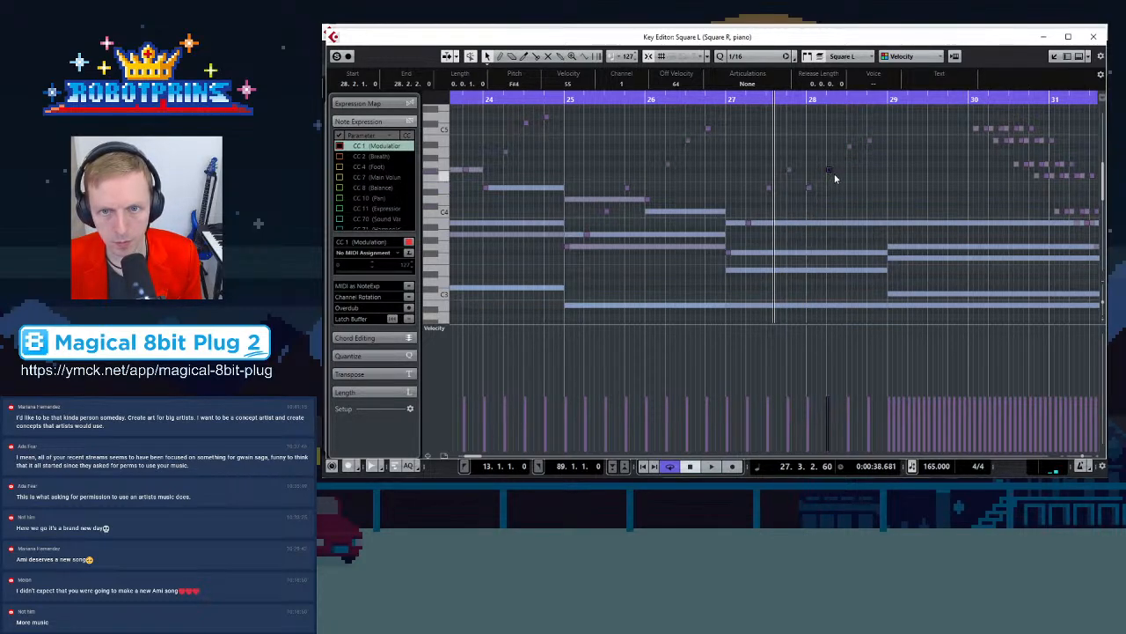
scroll(855, 191, "up", 2)
left_click(850, 193)
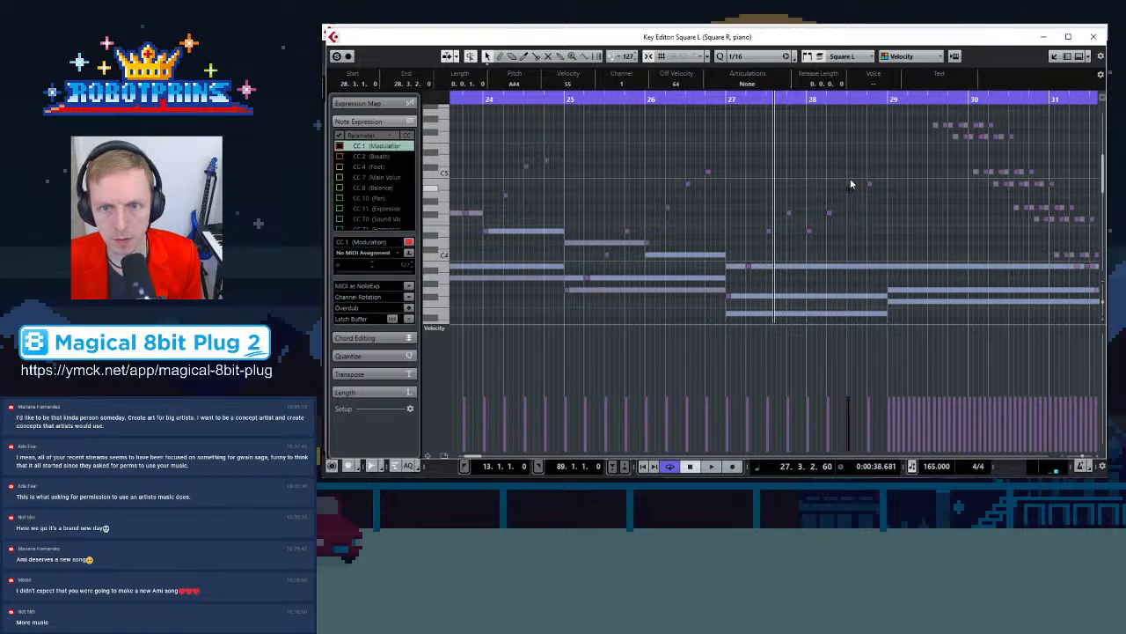
left_click_drag(866, 188, 871, 147)
scroll(871, 147, "up", 3)
scroll(866, 156, "down", 3)
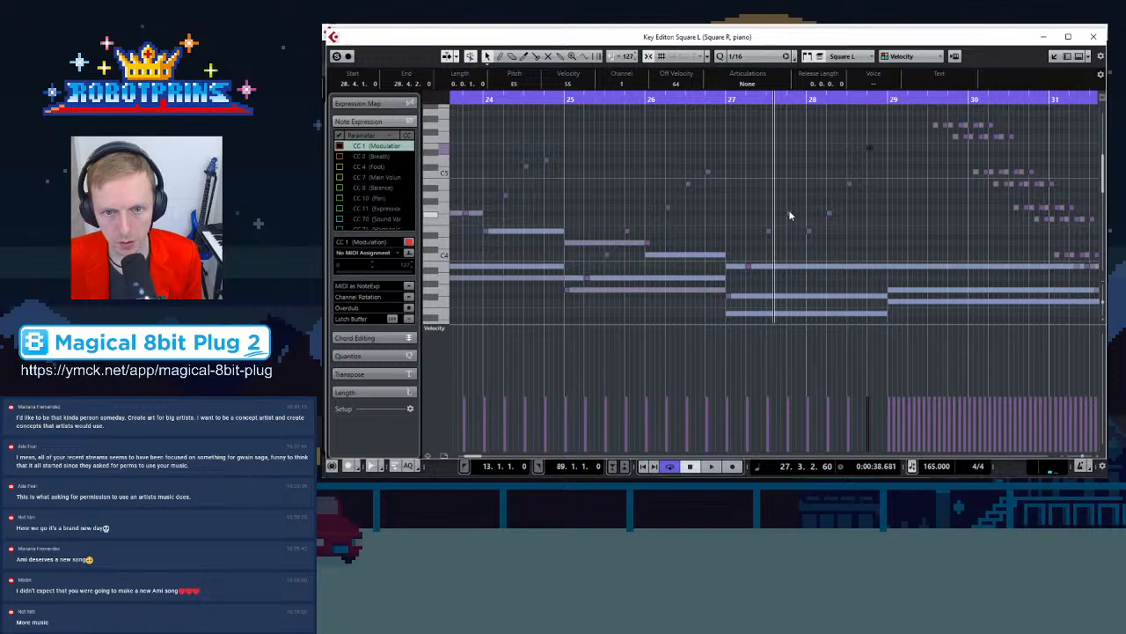
Rearrange the Square L arpeggio notes in bar 28, deleting one and moving others to higher pitches
left_click_drag(811, 236, 879, 138)
left_click(878, 138)
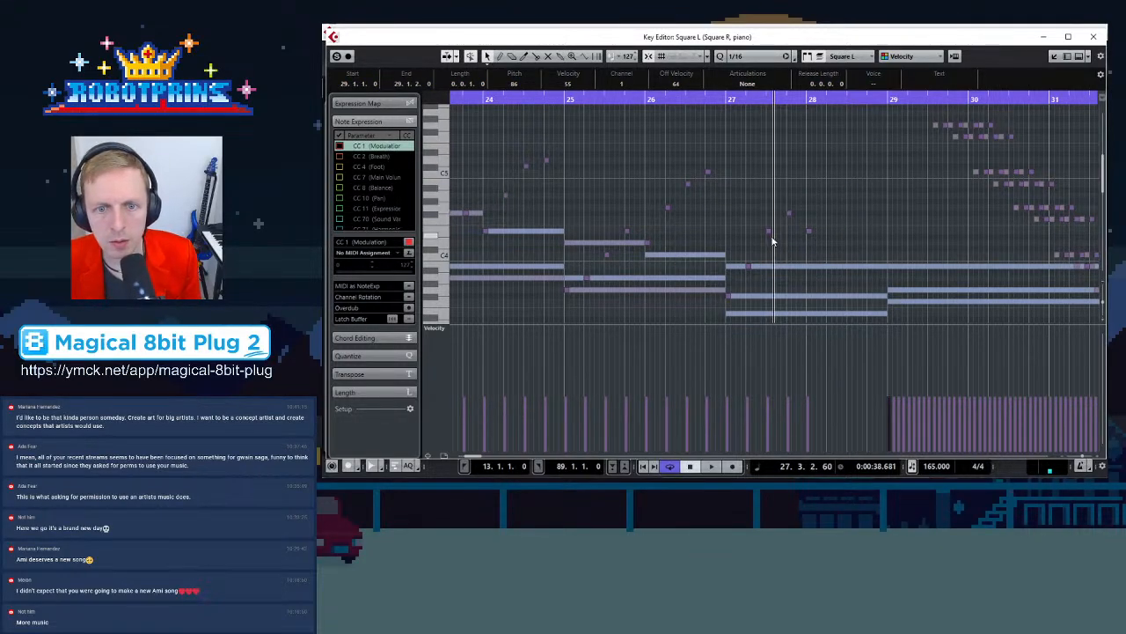
left_click(809, 231)
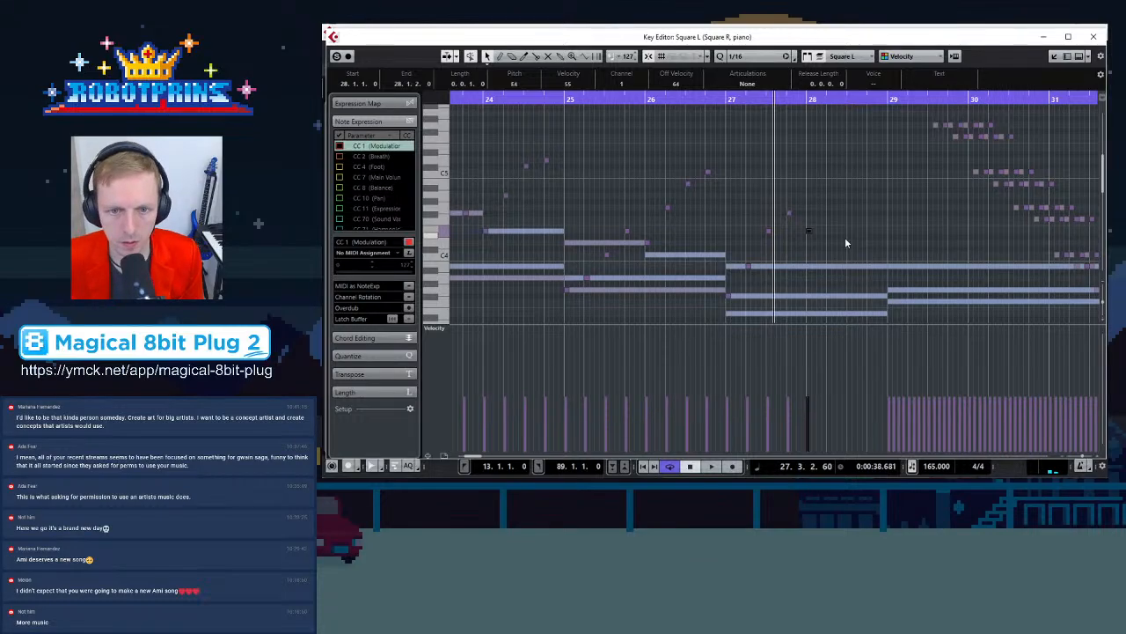
left_click(819, 219)
left_click_drag(835, 245, 851, 242)
key("Delete")
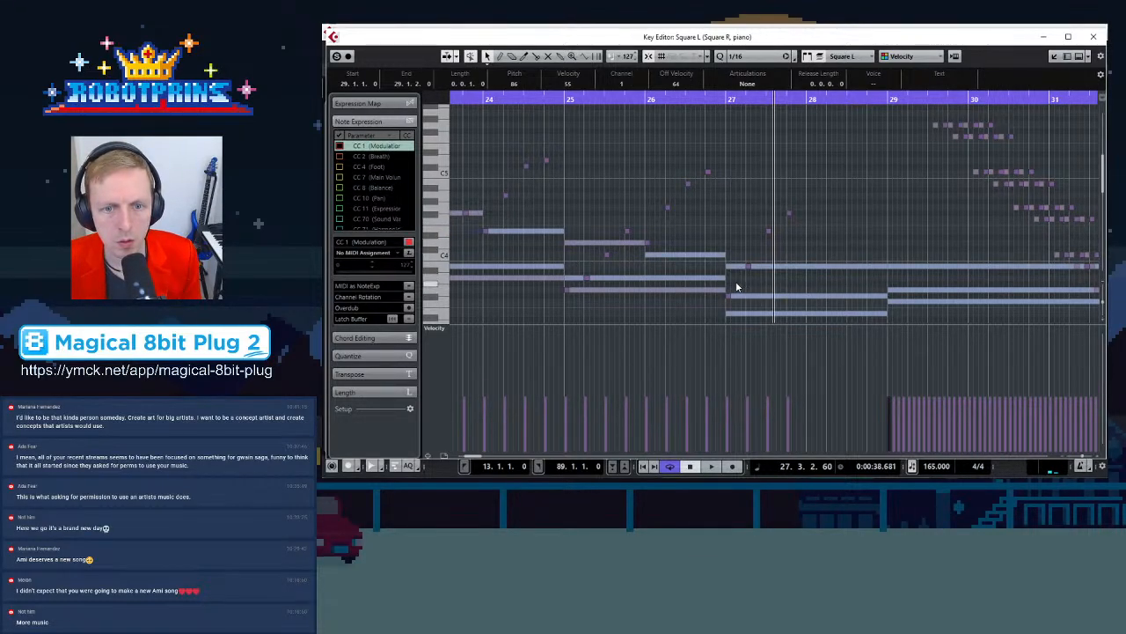
left_click_drag(816, 172, 808, 218)
left_click(800, 220)
left_click(789, 218)
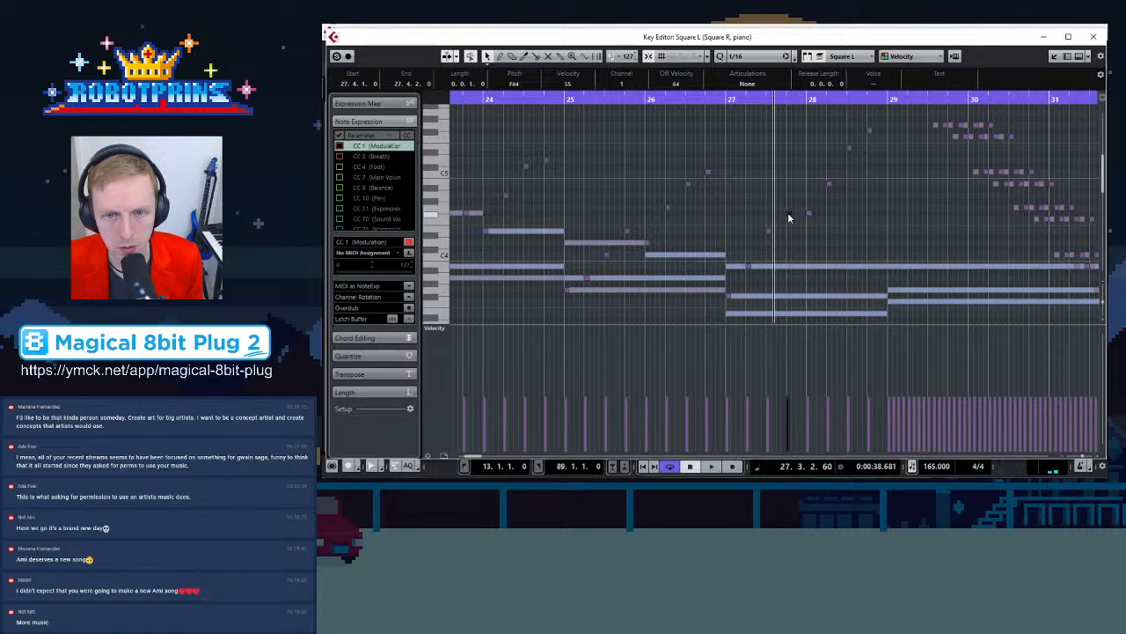
left_click_drag(828, 183, 808, 186)
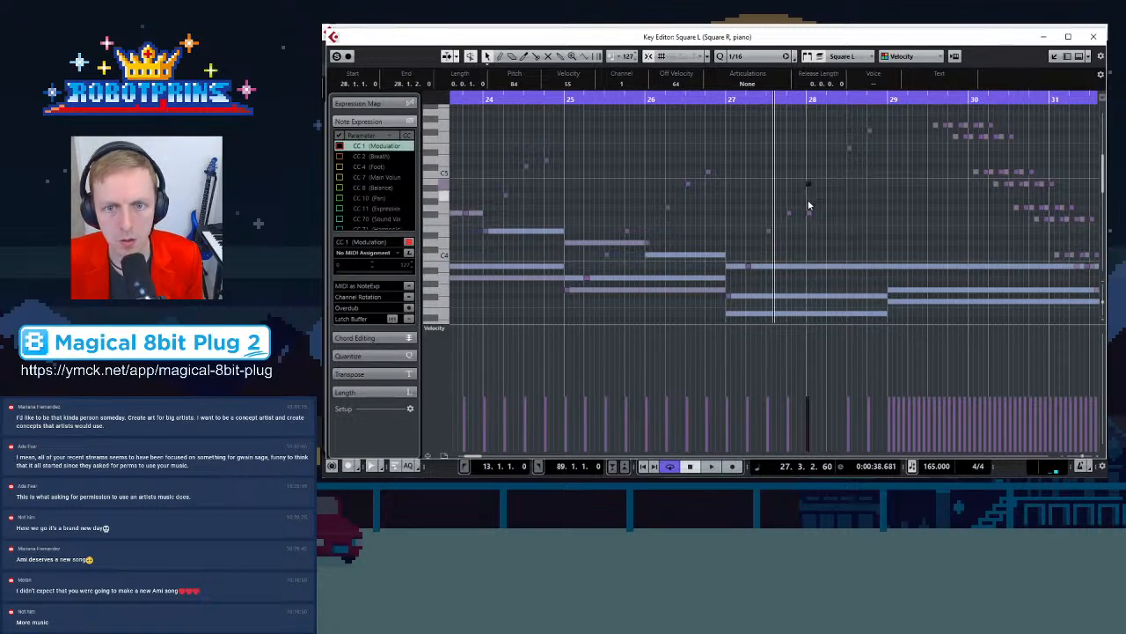
scroll(830, 213, "up", 1)
left_click_drag(808, 257, 874, 146)
left_click(870, 175)
scroll(881, 158, "up", 2)
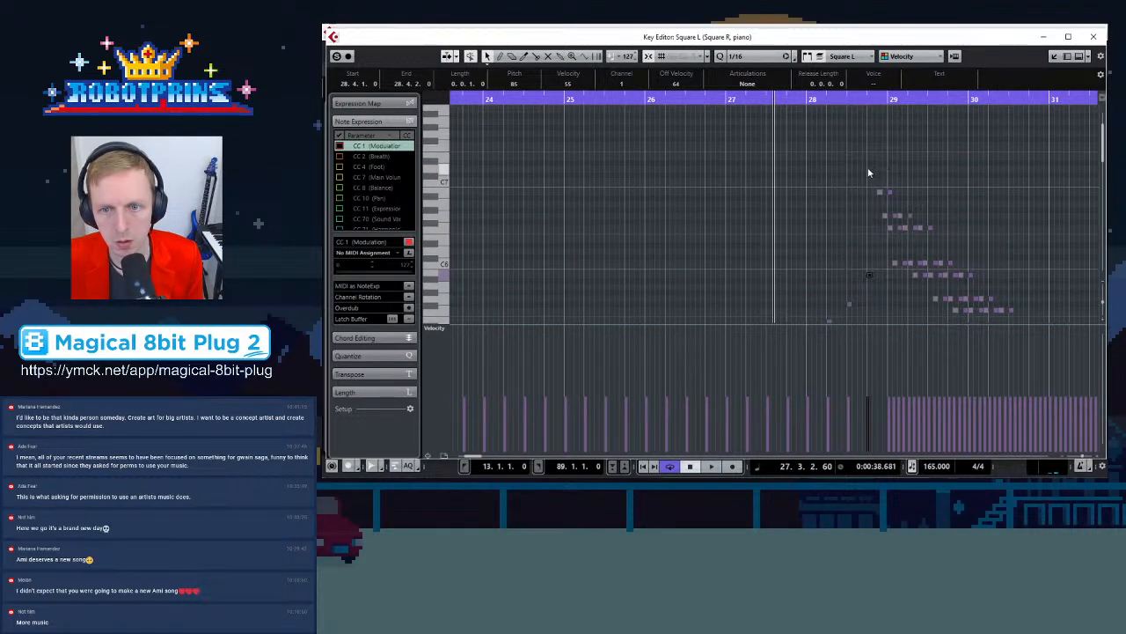
scroll(869, 180, "down", 3)
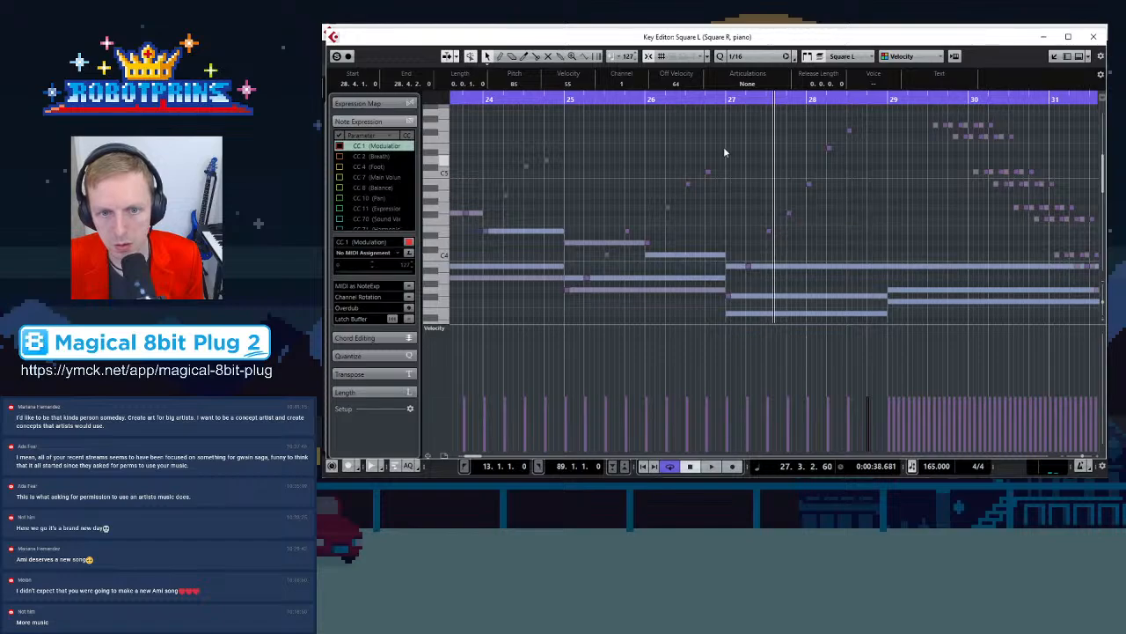
Play back from bar 27 and lower one of the bar 28 arpeggio notes
left_click(726, 98)
key("space")
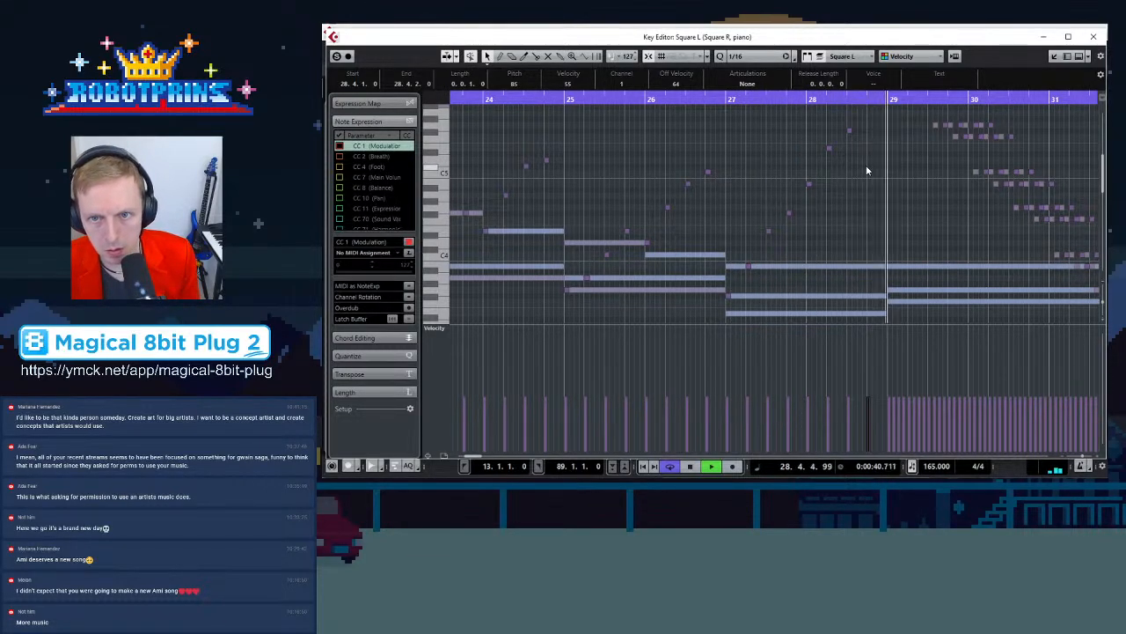
key("space")
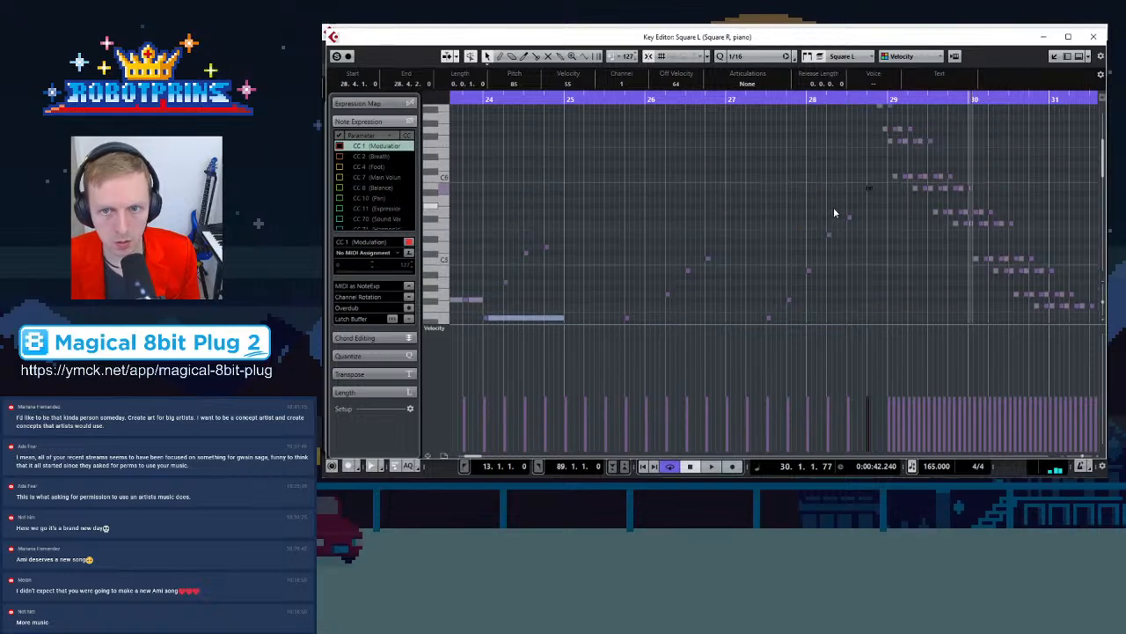
left_click_drag(870, 171, 887, 220)
Select the Square R notes in bars 21–22 and paste them at the start of bar 23
left_click(648, 101)
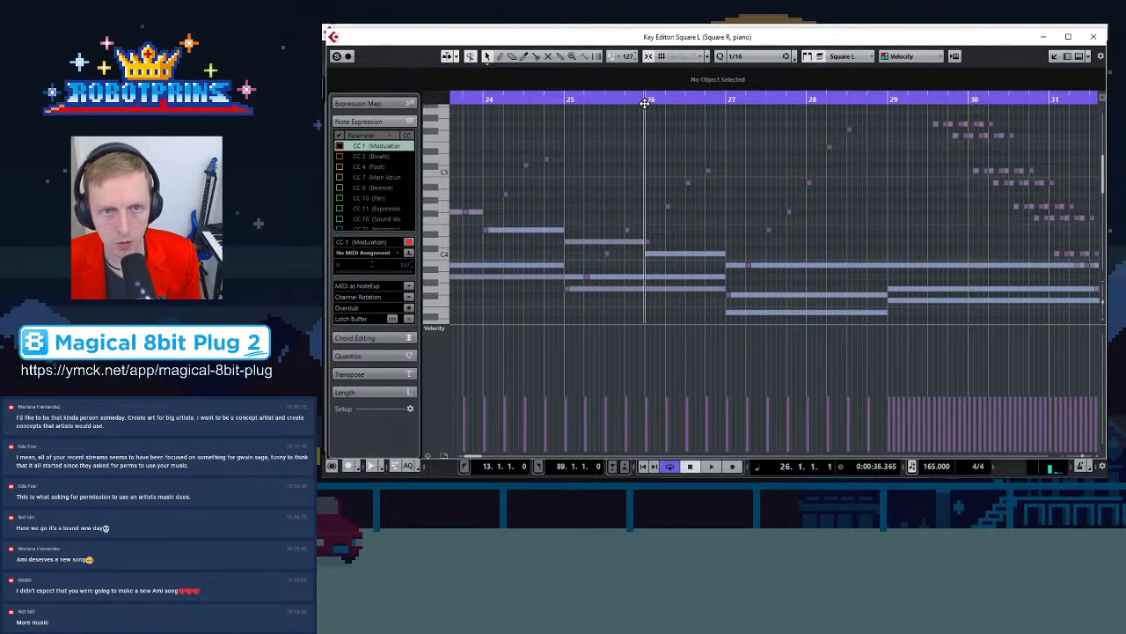
key("g")
key("g")
key("g")
left_click(631, 154)
key("h")
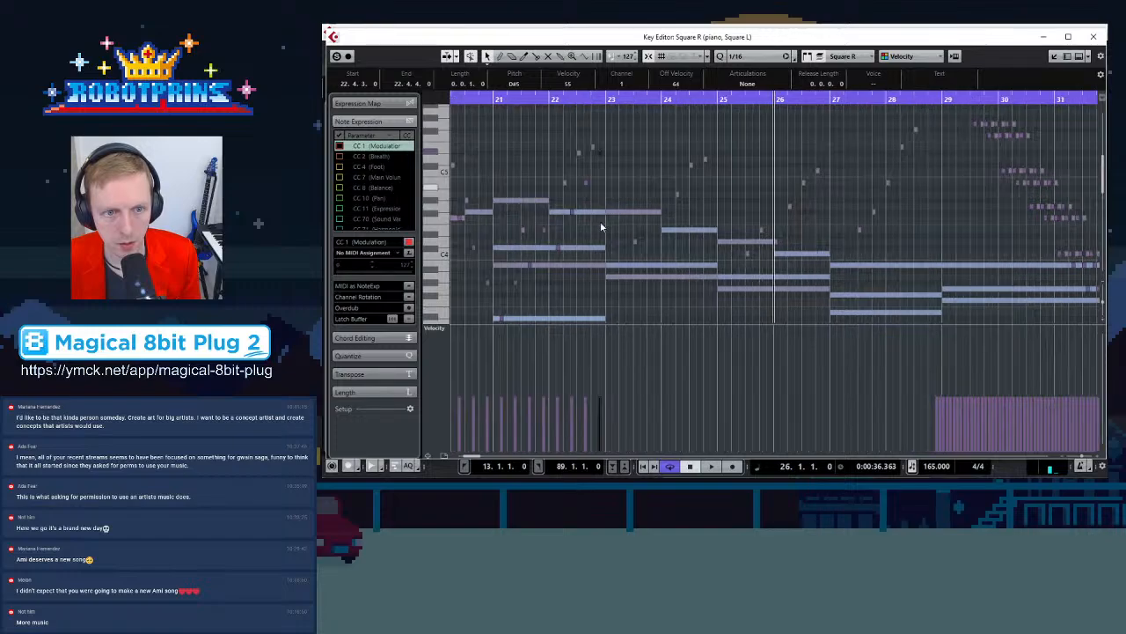
left_click_drag(606, 116, 494, 301)
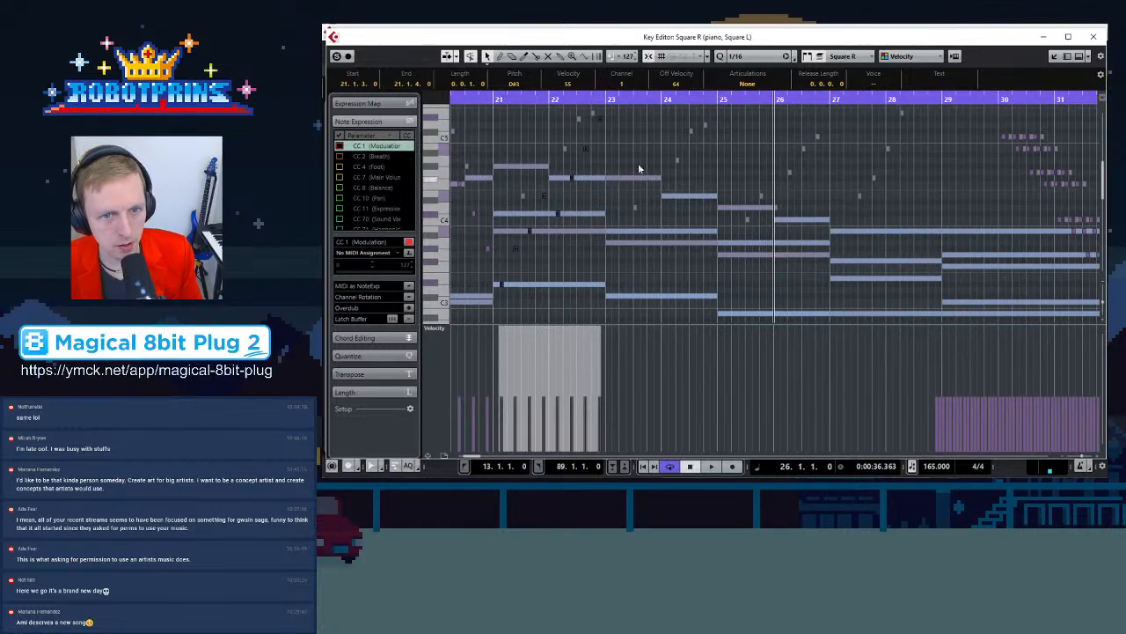
left_click(619, 100)
key("h")
key("h")
key("h")
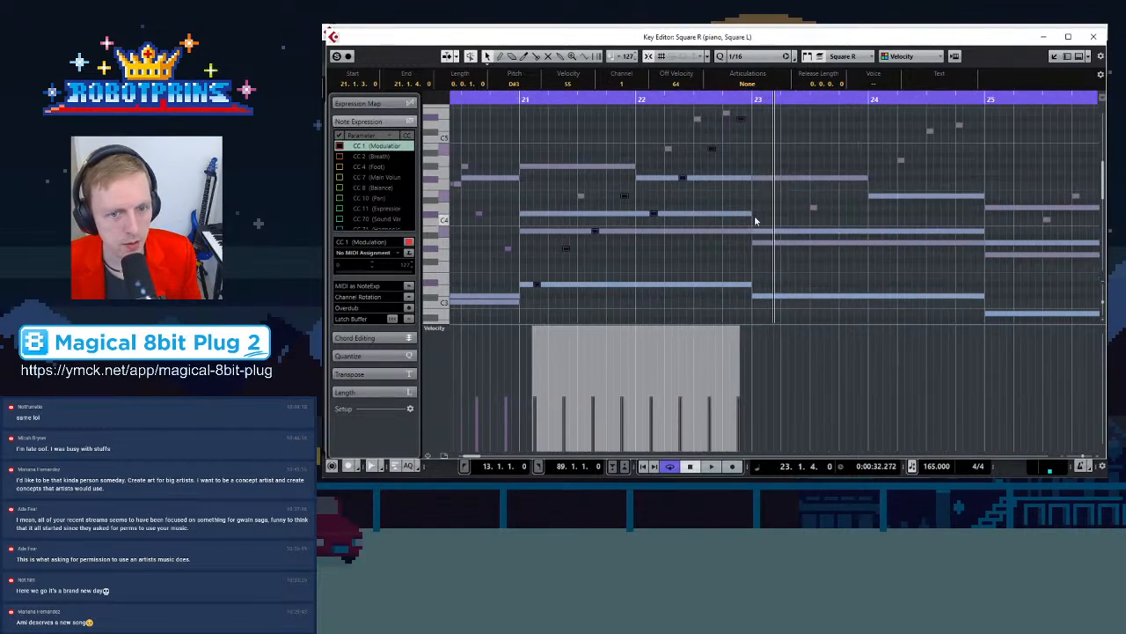
key("h")
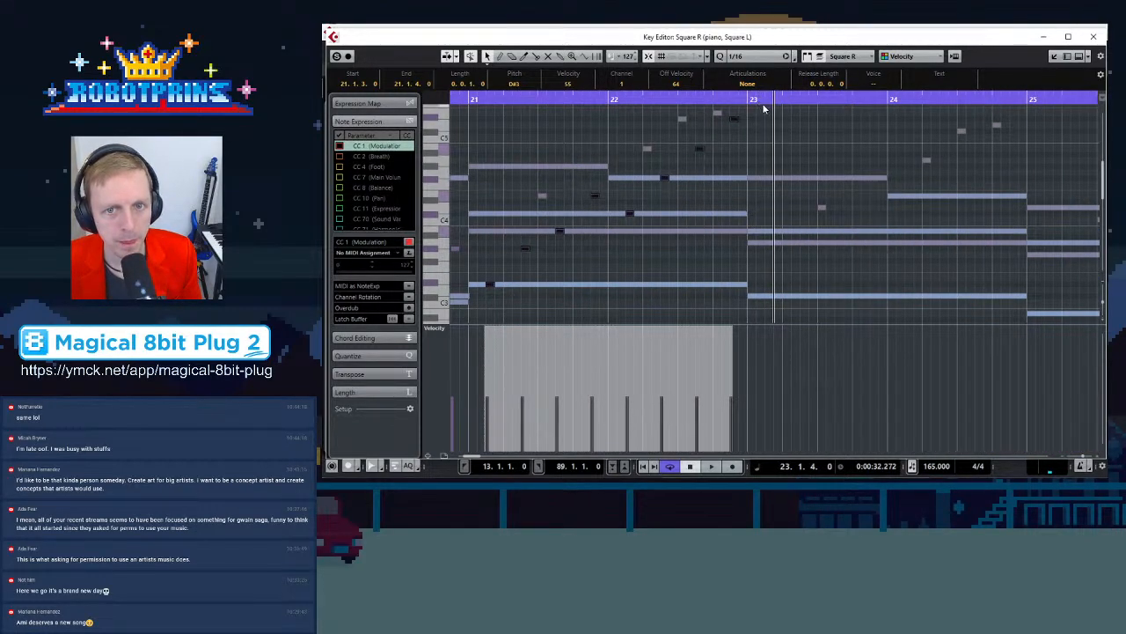
left_click(764, 108)
left_click(764, 100)
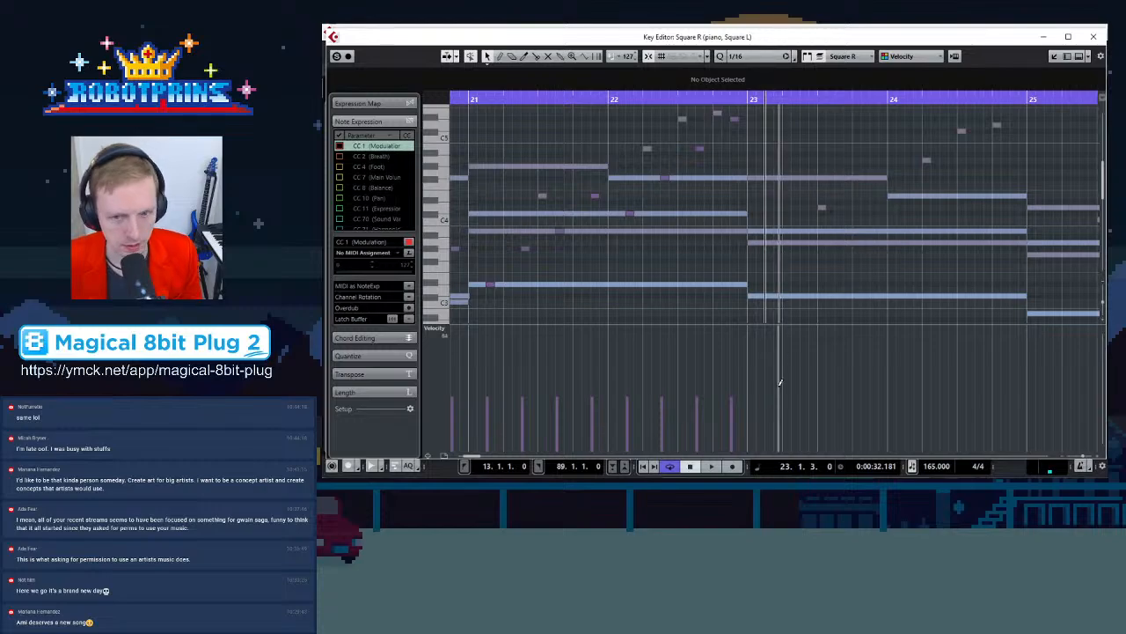
key("ctrl+v")
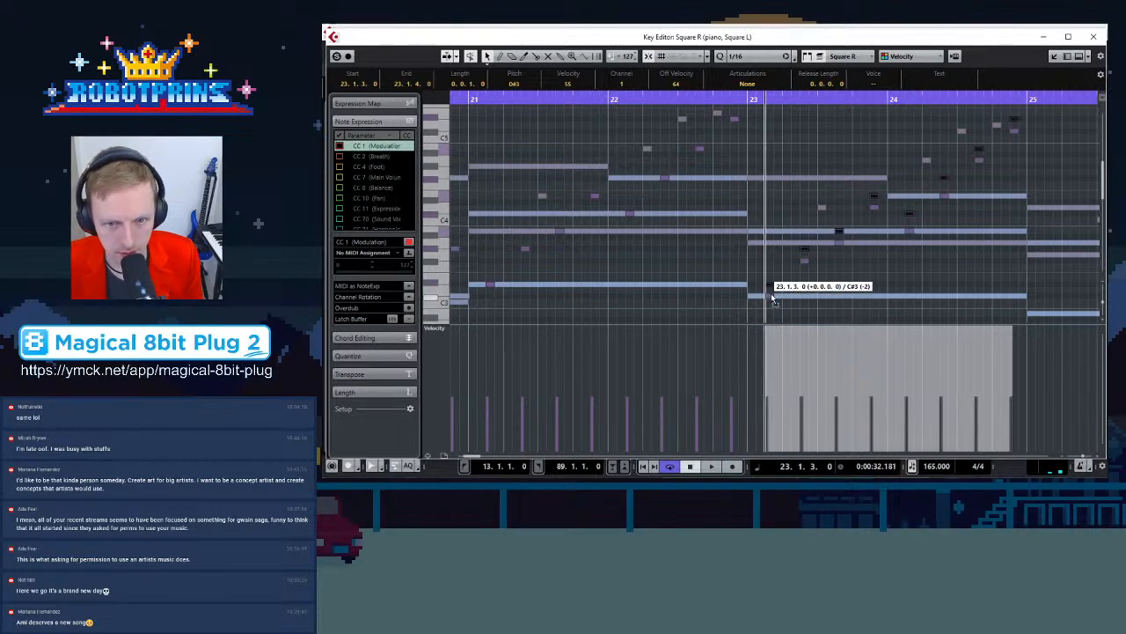
Paste the Square R notes again at bar 25, lower one pasted note slightly, and play back
key("g")
key("g")
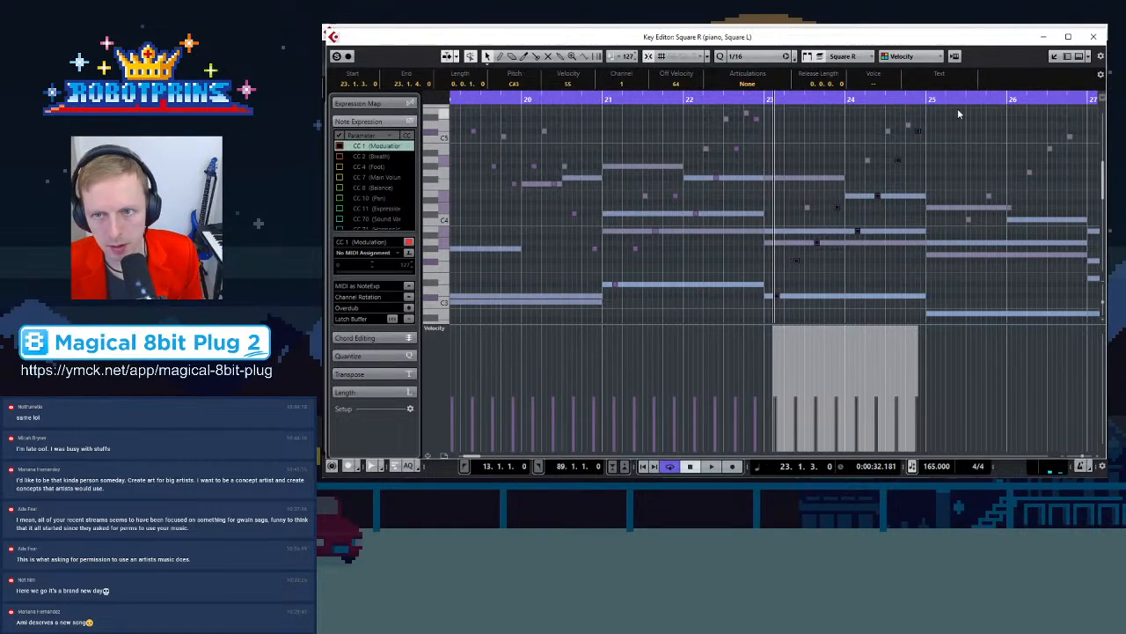
left_click(936, 100)
key("h")
key("h")
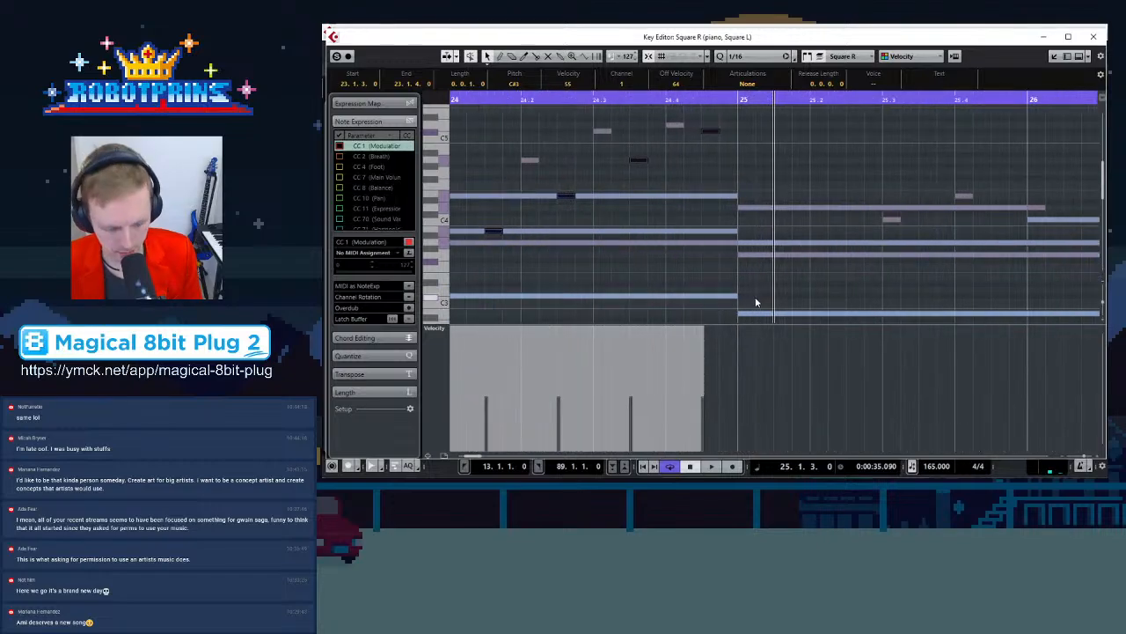
key("ctrl+v")
left_click_drag(781, 283, 781, 296)
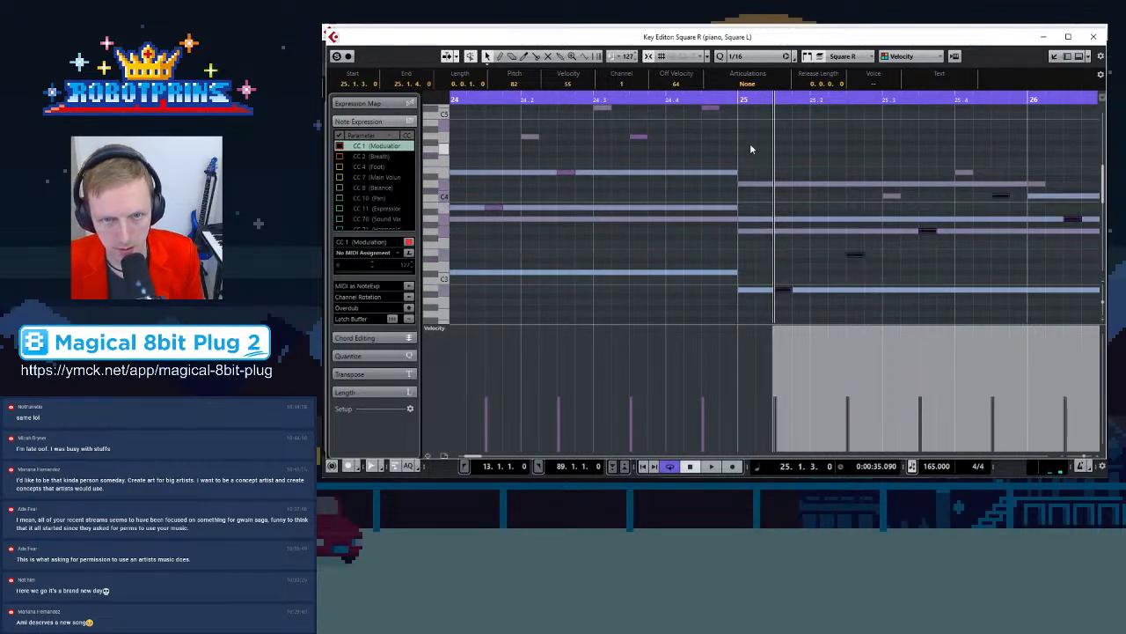
key("space")
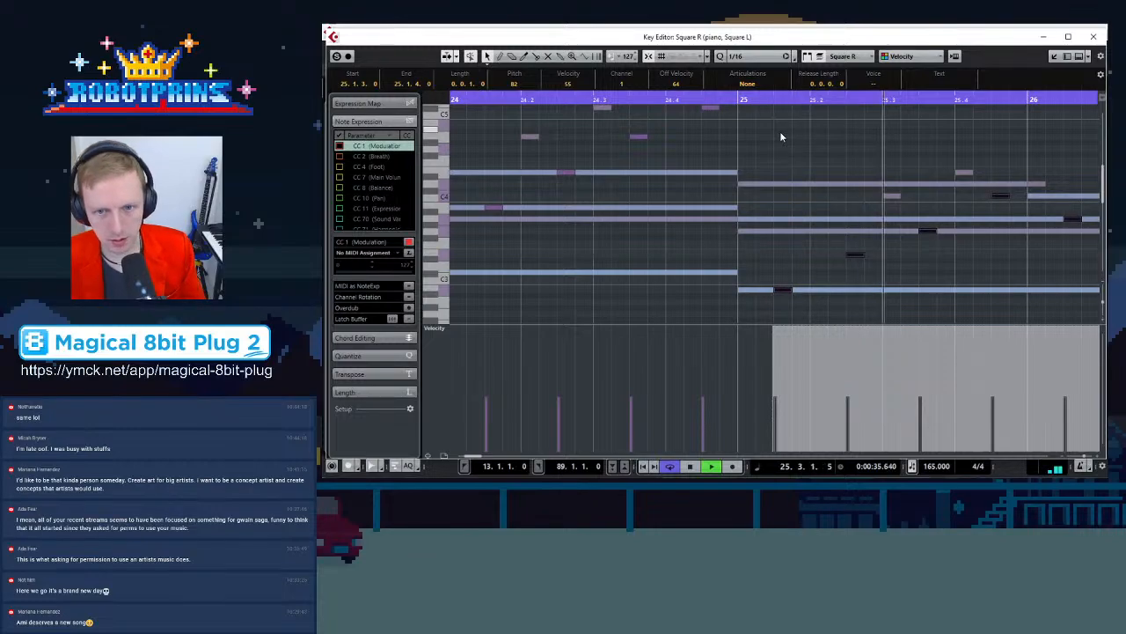
key("g")
key("g")
key("g")
key("g")
key("g")
key("g")
key("g")
key("g")
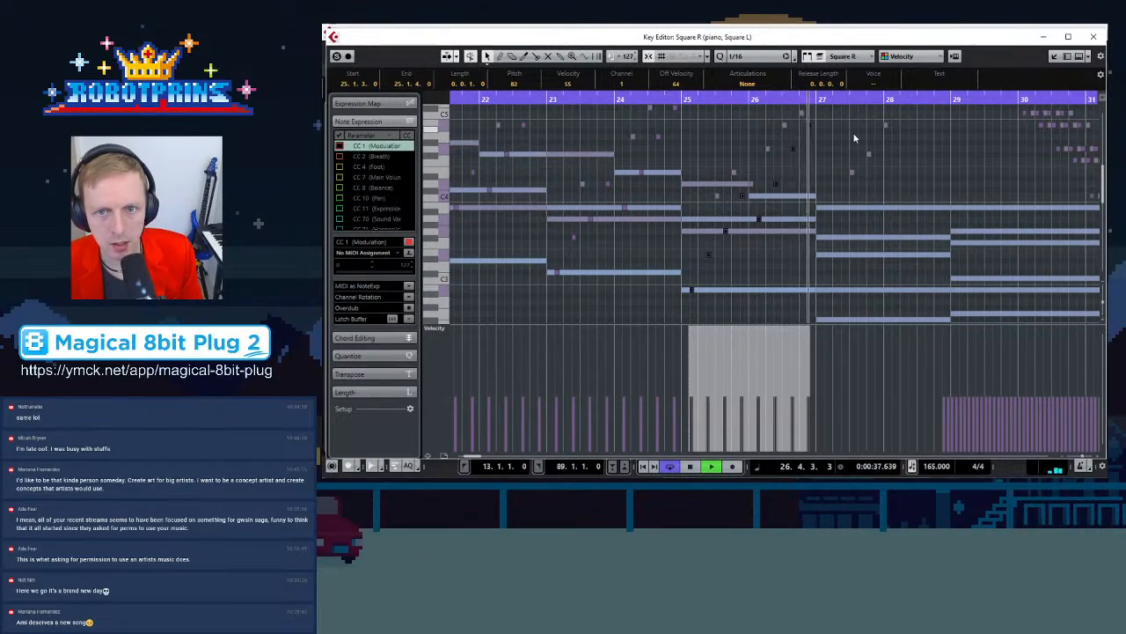
key("space")
Move three Square R notes into bar 28 at higher pitches, forming a rising figure at the end of the phrase
key("h")
key("h")
left_click(813, 151)
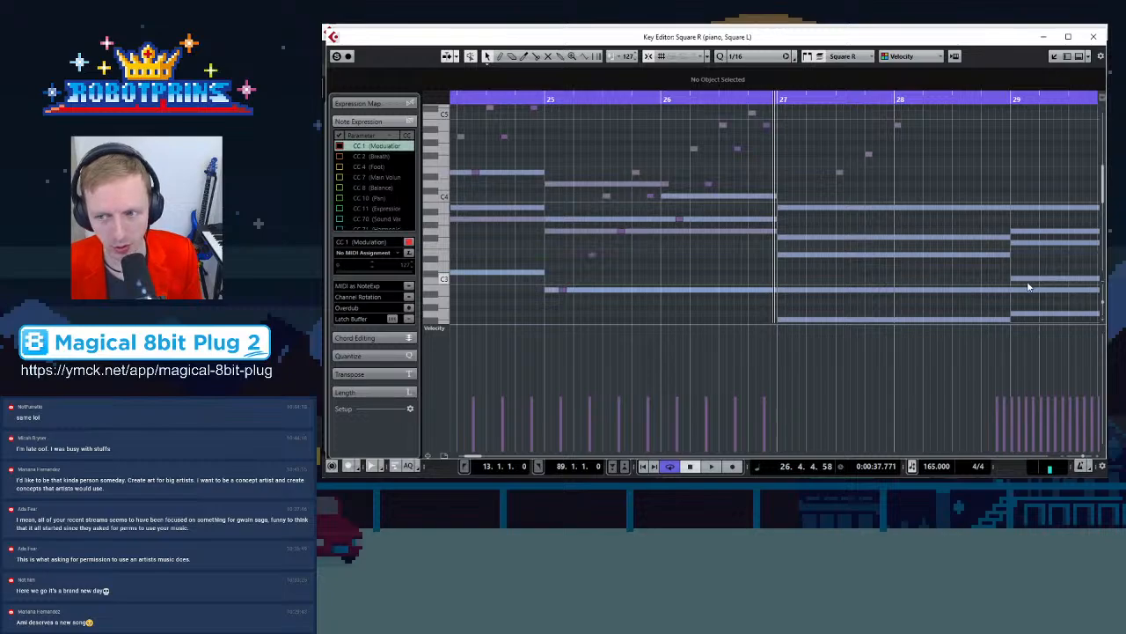
scroll(796, 191, "up", 2)
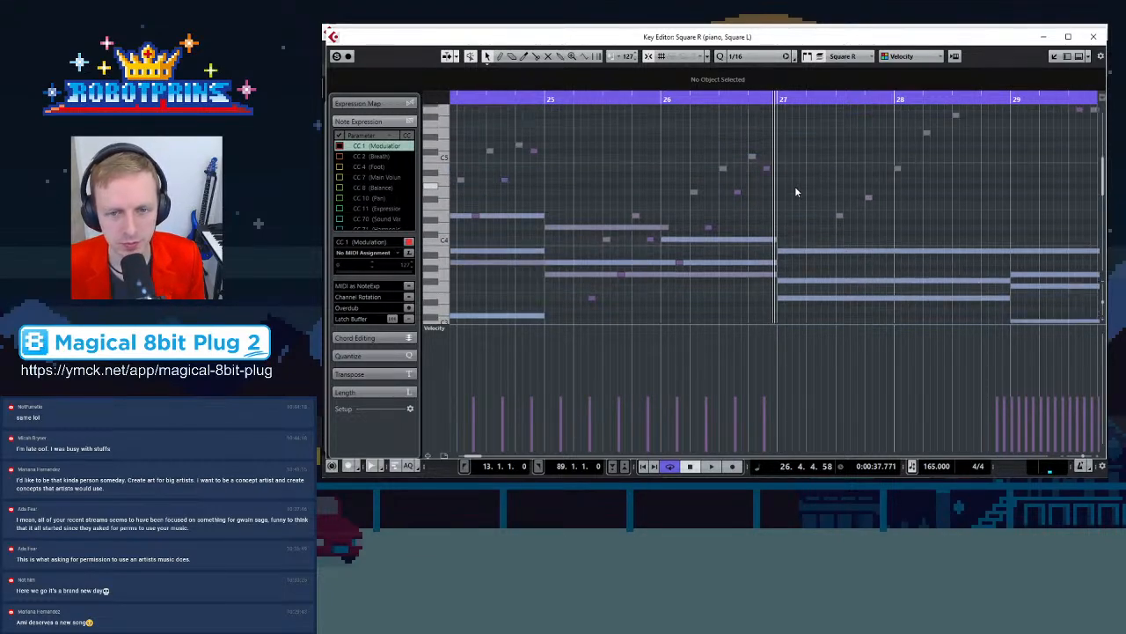
scroll(634, 272, "down", 2)
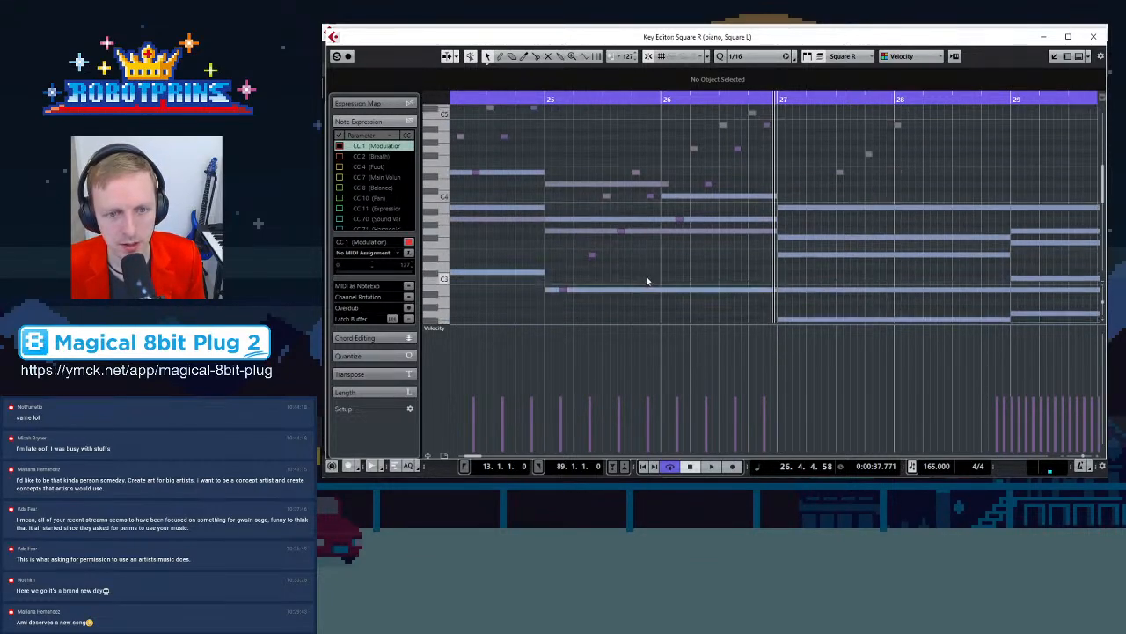
left_click(563, 289)
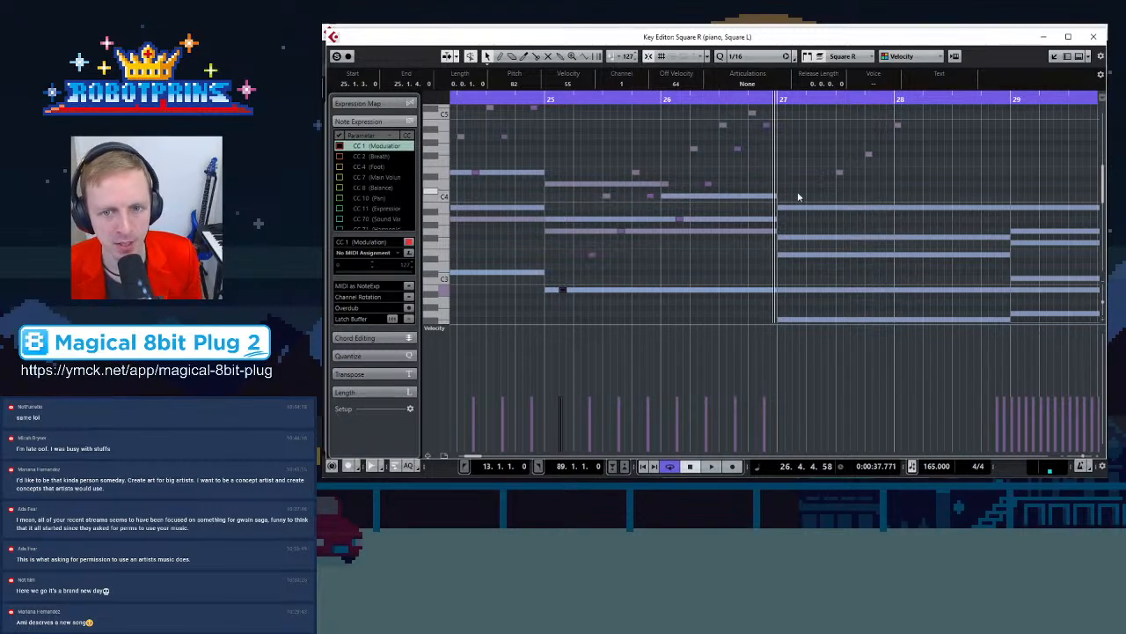
left_click(839, 171)
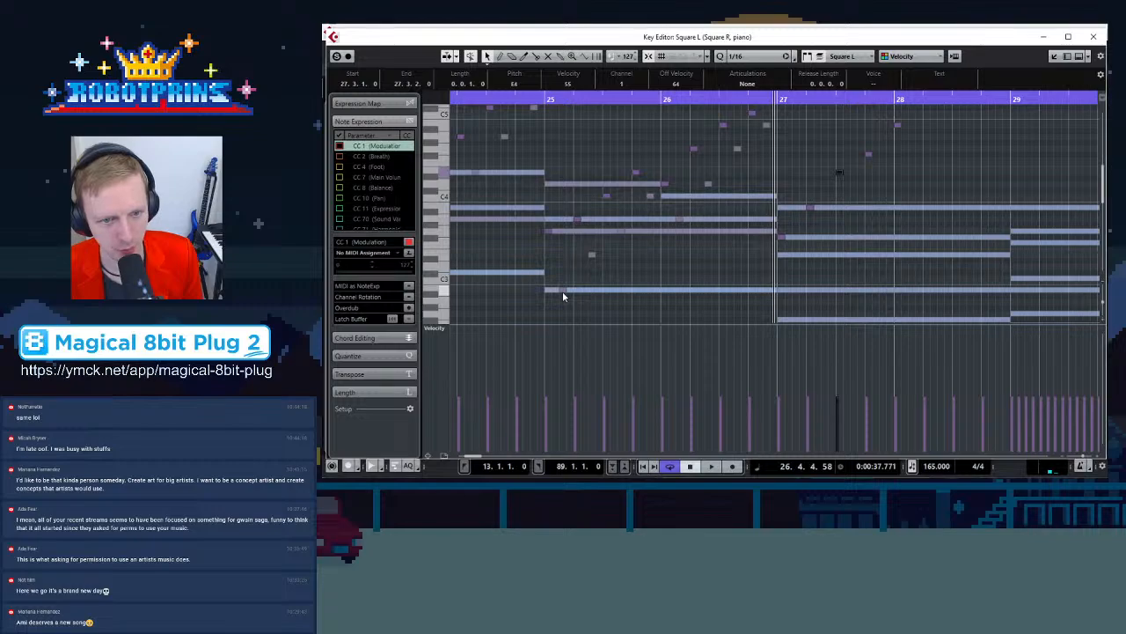
left_click_drag(564, 289, 913, 170)
scroll(916, 190, "up", 2)
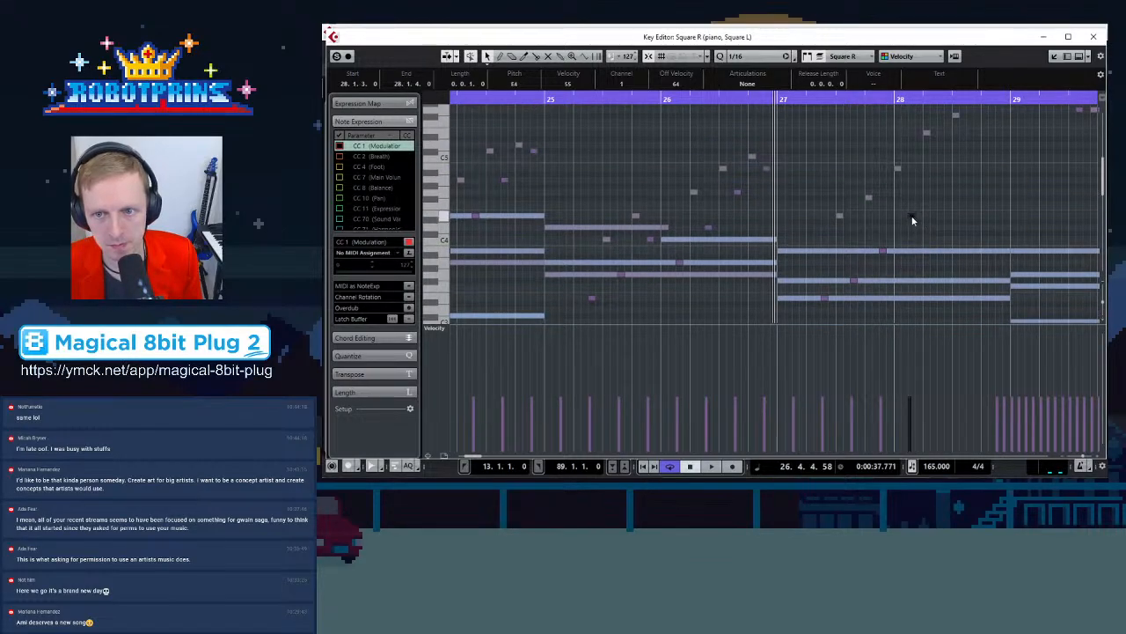
left_click_drag(913, 214, 970, 170)
scroll(972, 186, "up", 2)
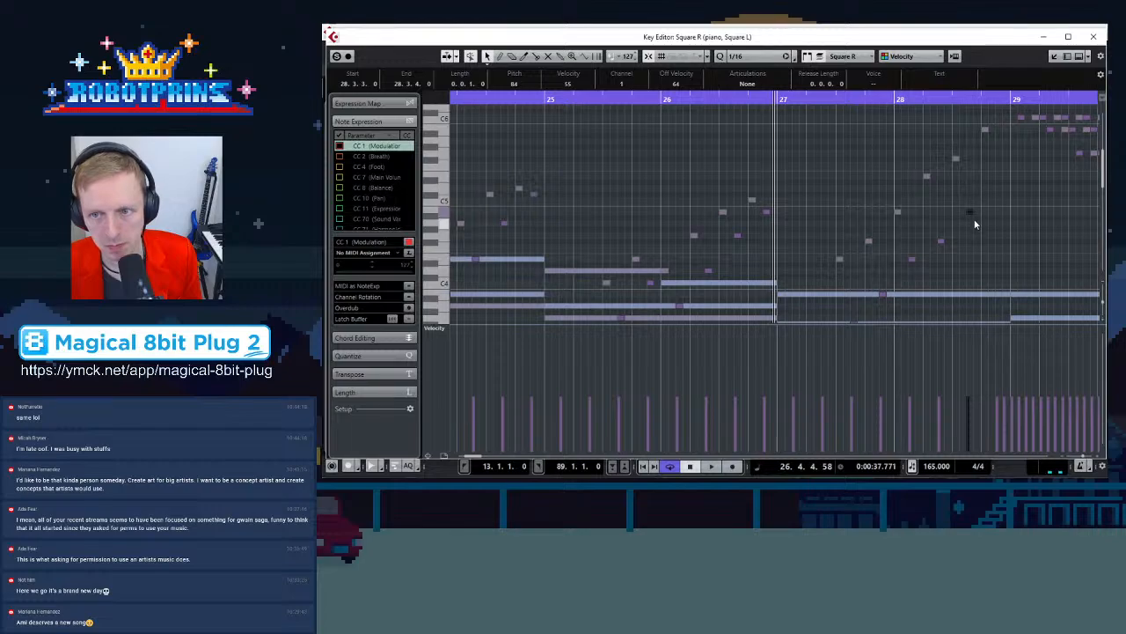
left_click_drag(971, 211, 998, 174)
Zoom out and play the Square R part back from the left locator
key("g")
key("g")
key("g")
key("g")
key("g")
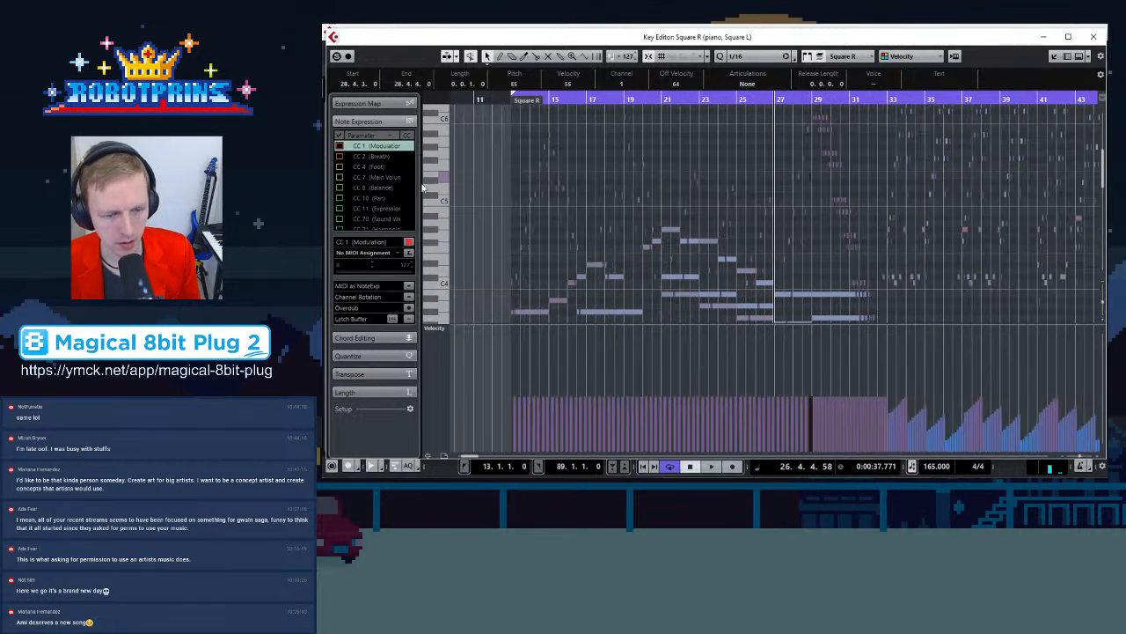
key("KP_1")
key("space")
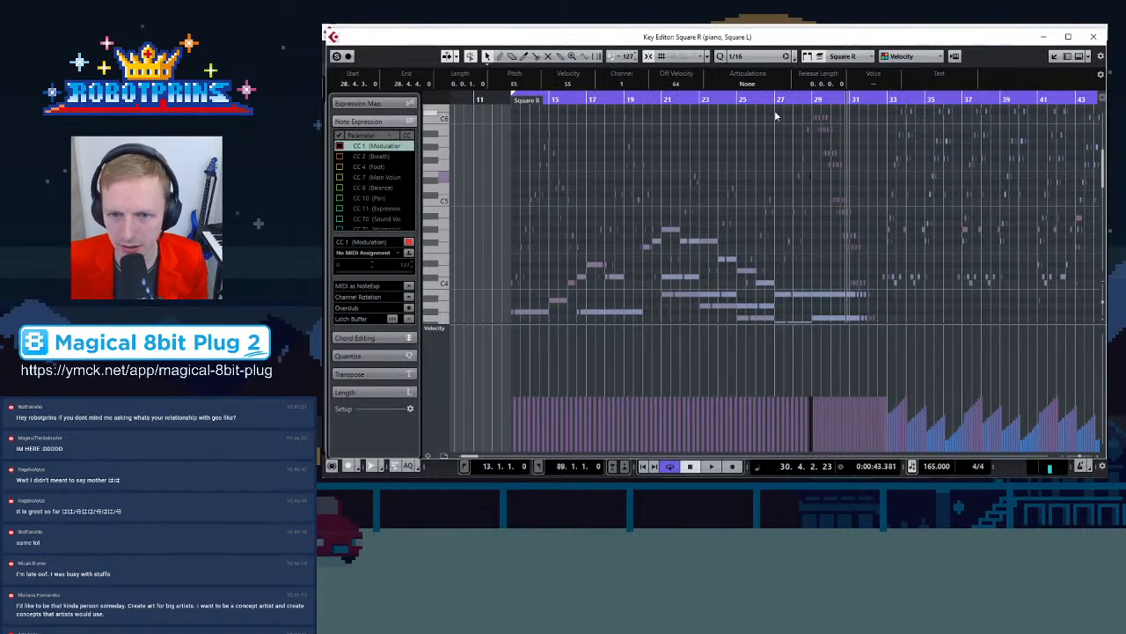
Review the Square R notes around bars 29–31 and restart playback from the left locator
left_click(807, 221)
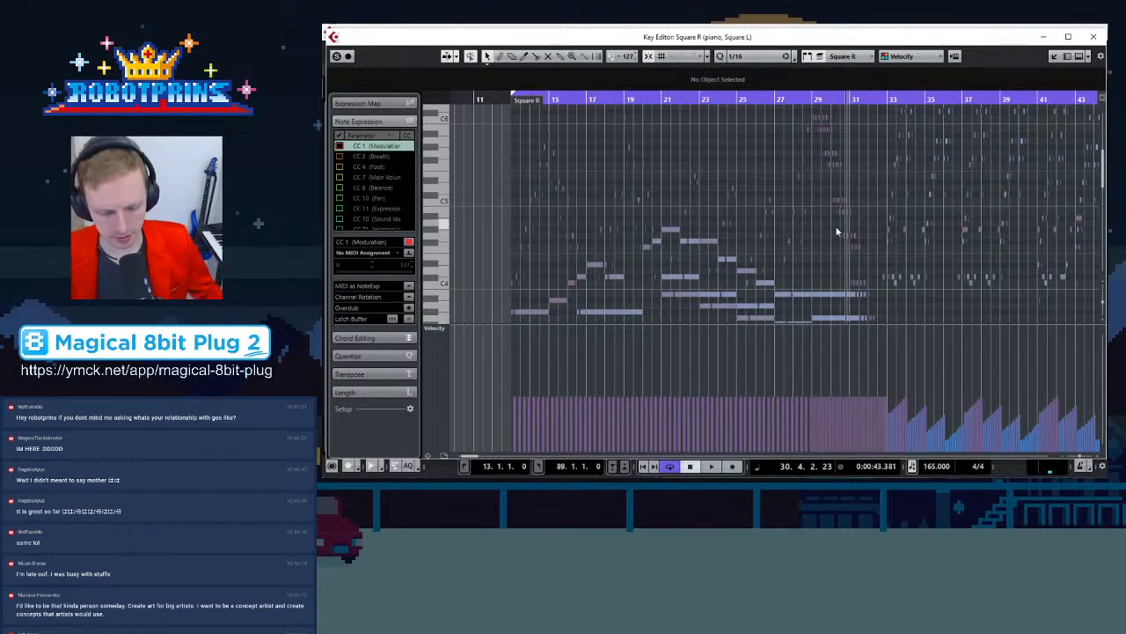
key("h")
key("h")
key("h")
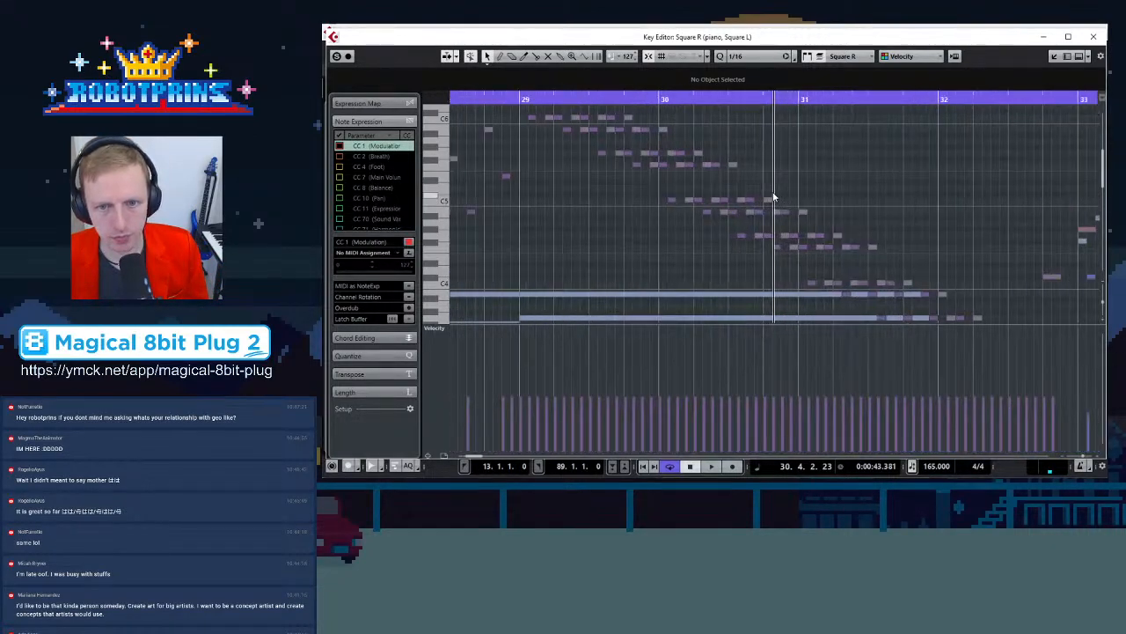
scroll(730, 205, "down", 2)
key("g")
scroll(699, 205, "up", 4)
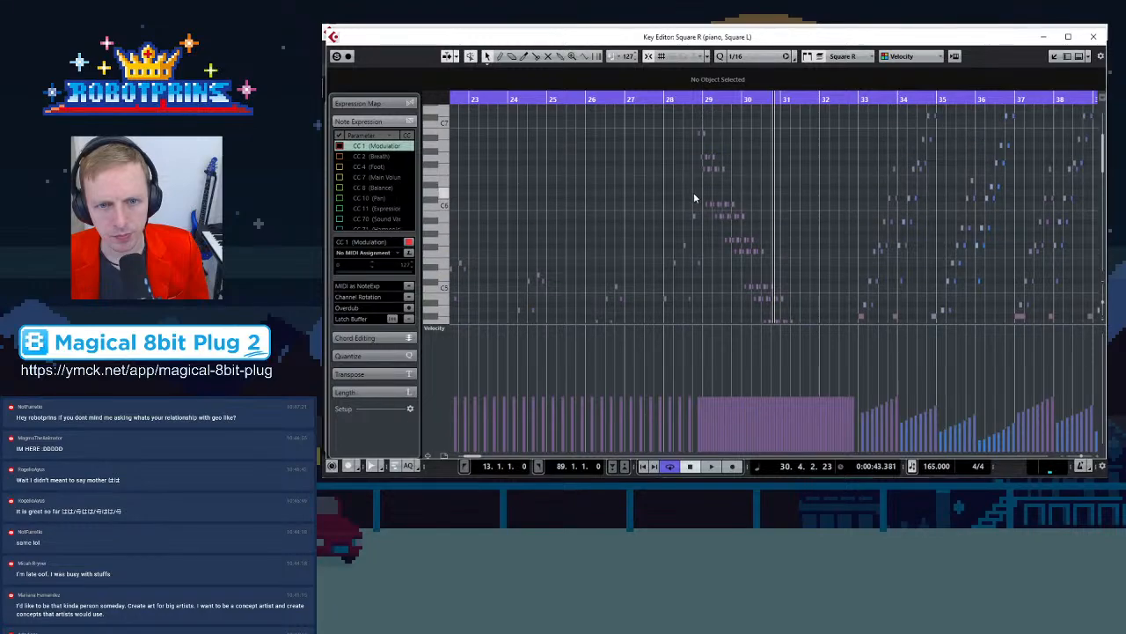
scroll(723, 180, "down", 4)
key("g")
key("g")
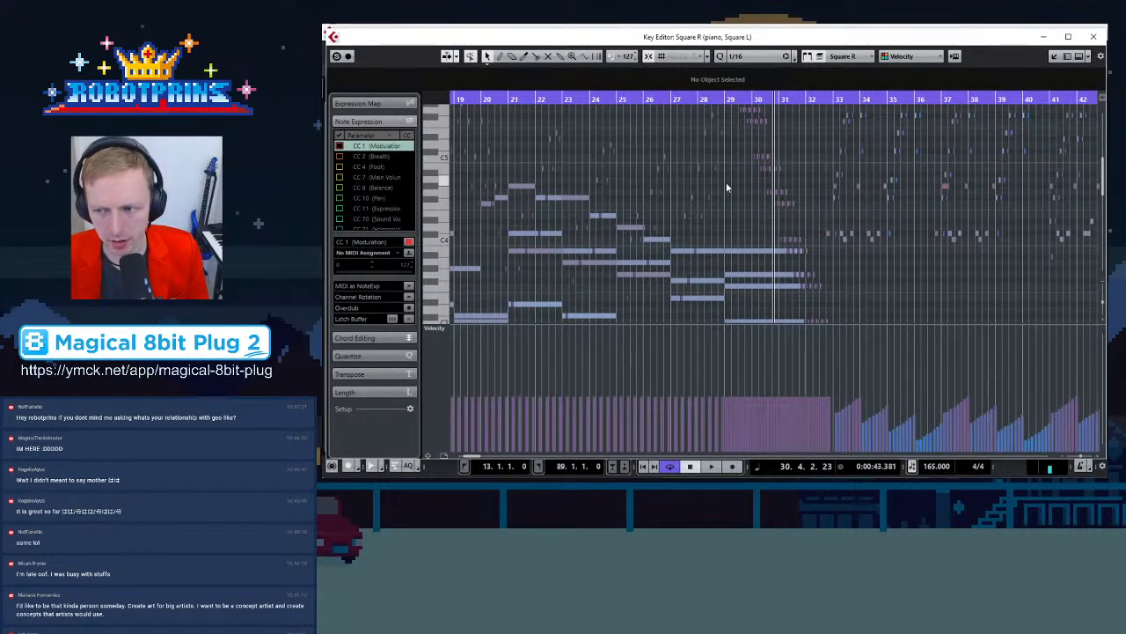
key("g")
key("space")
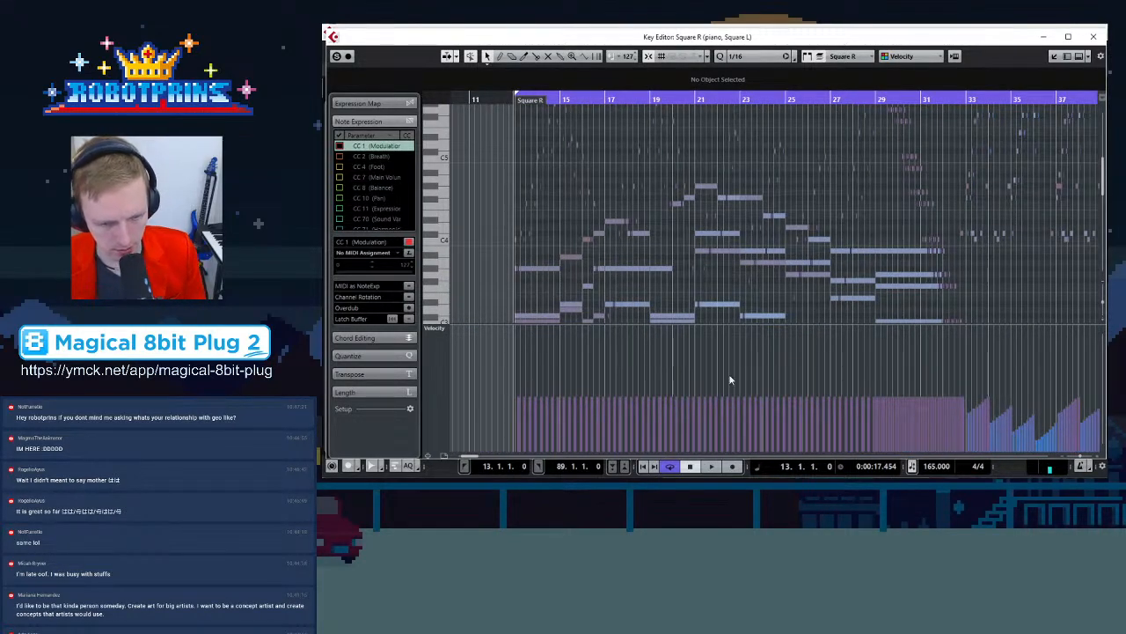
key("space")
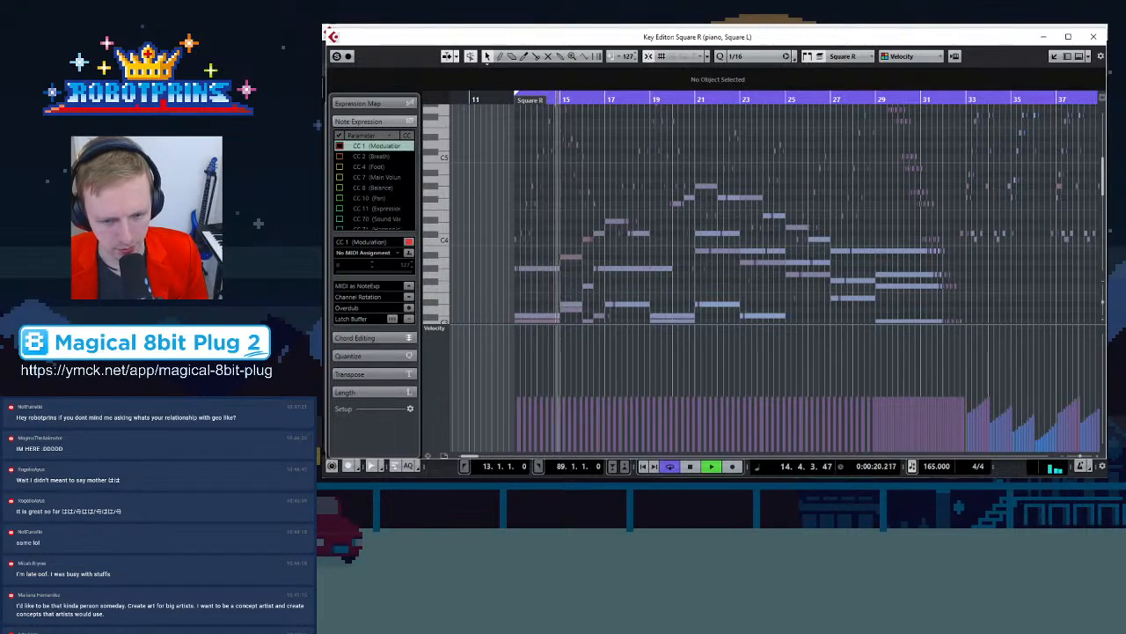
key("alt+Tab")
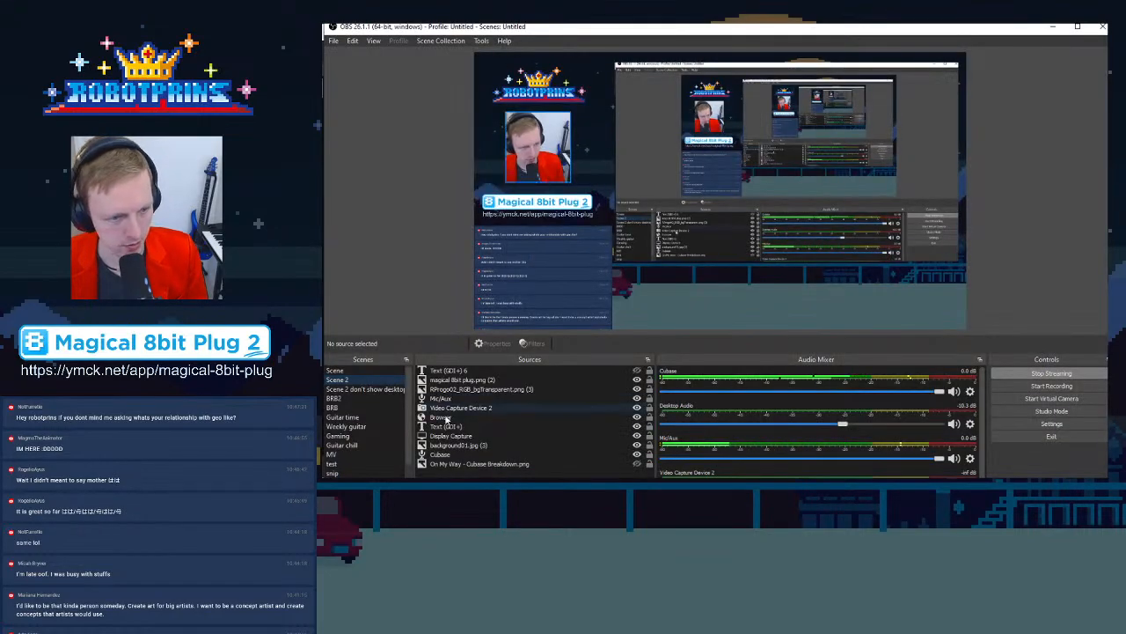
left_click(375, 392)
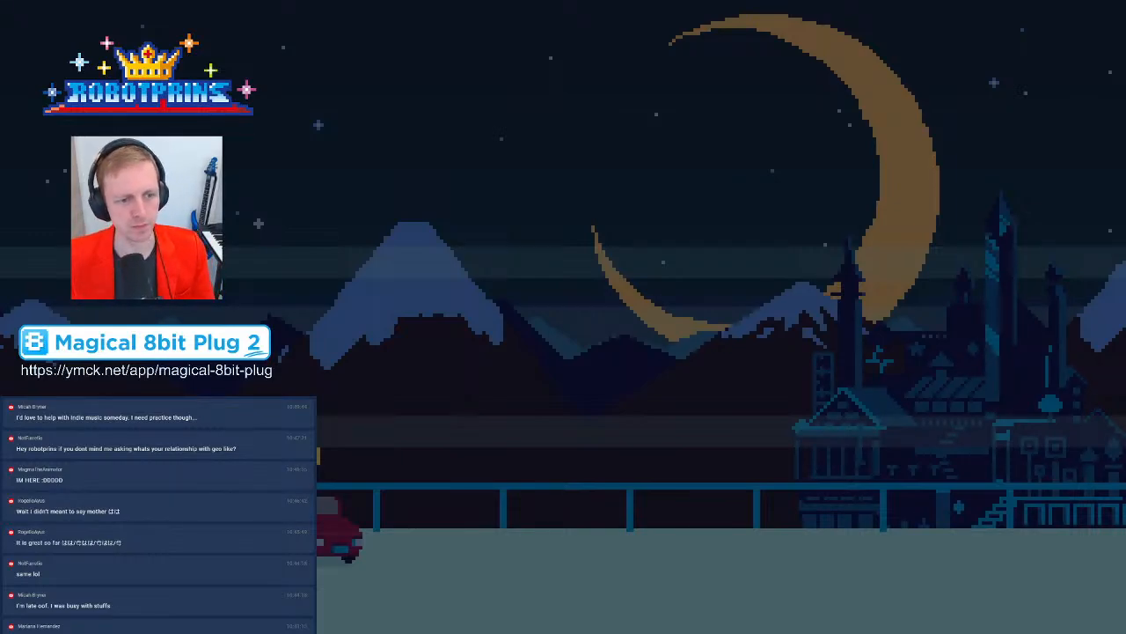
left_click(362, 381)
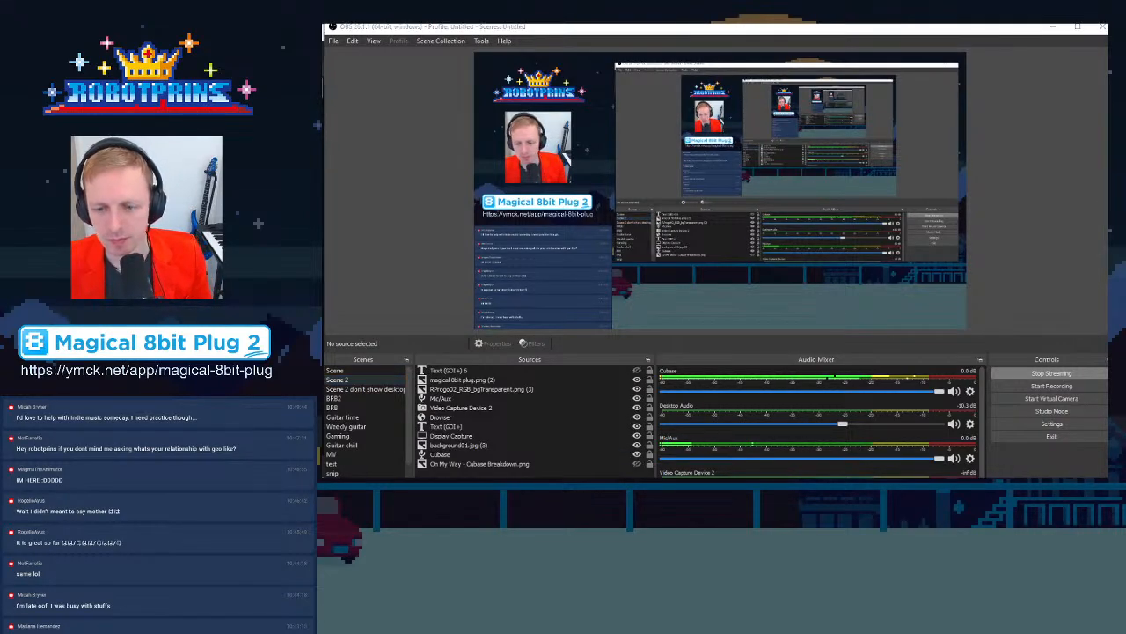
key("alt+Tab")
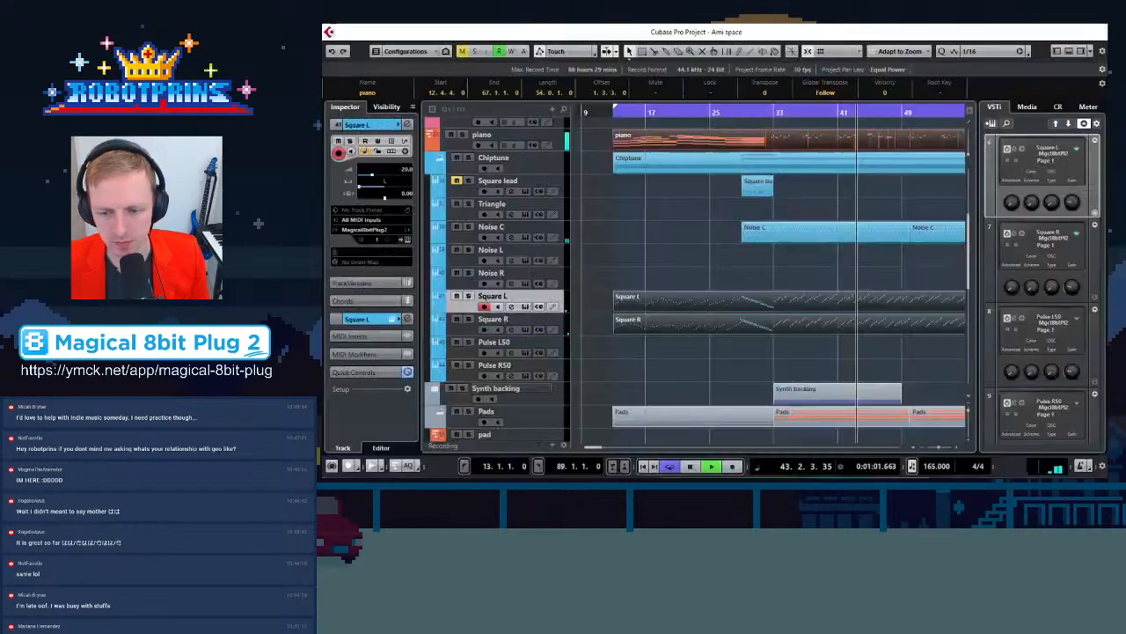
Stop playback and survey the whole project arrangement across all tracks
key("space")
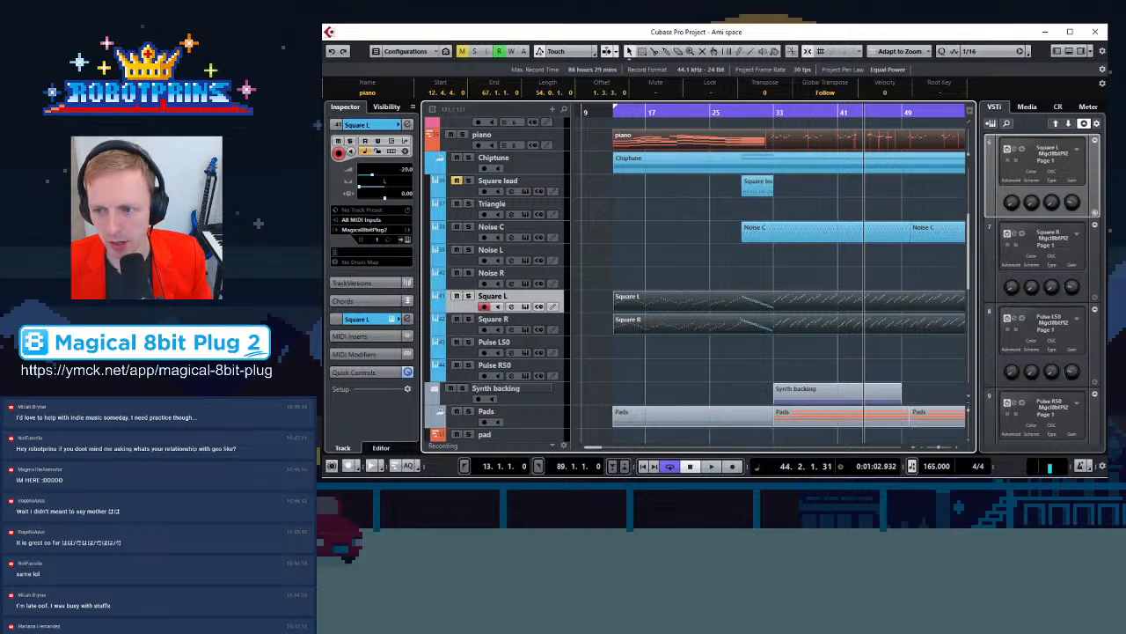
key("g")
key("g")
key("g")
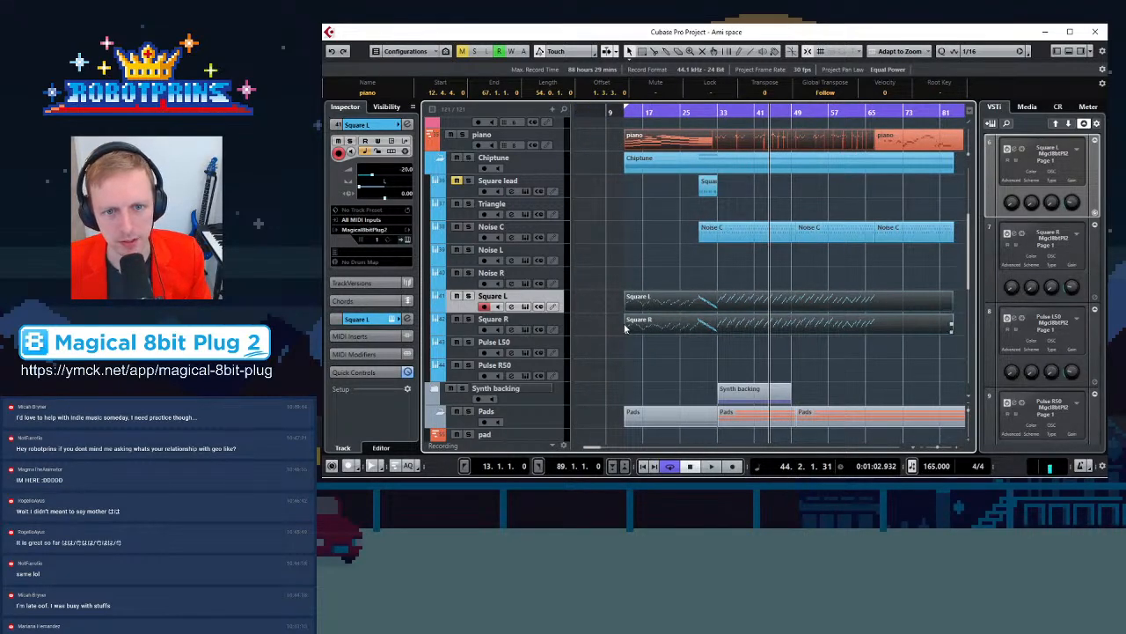
scroll(606, 355, "up", 4)
key("g")
key("g")
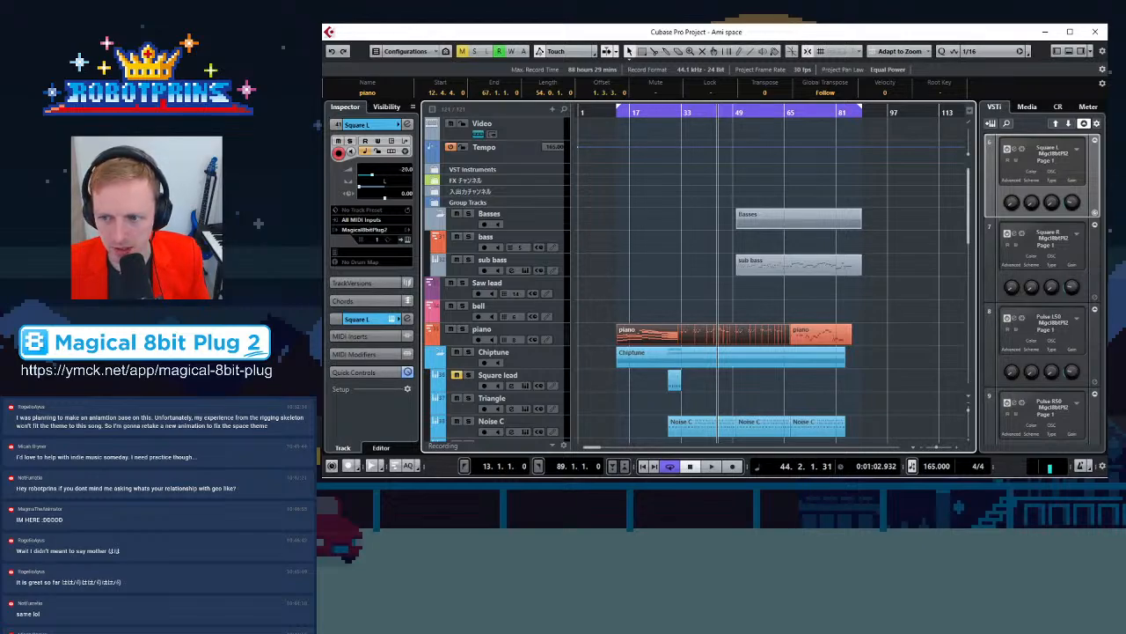
left_click(744, 281)
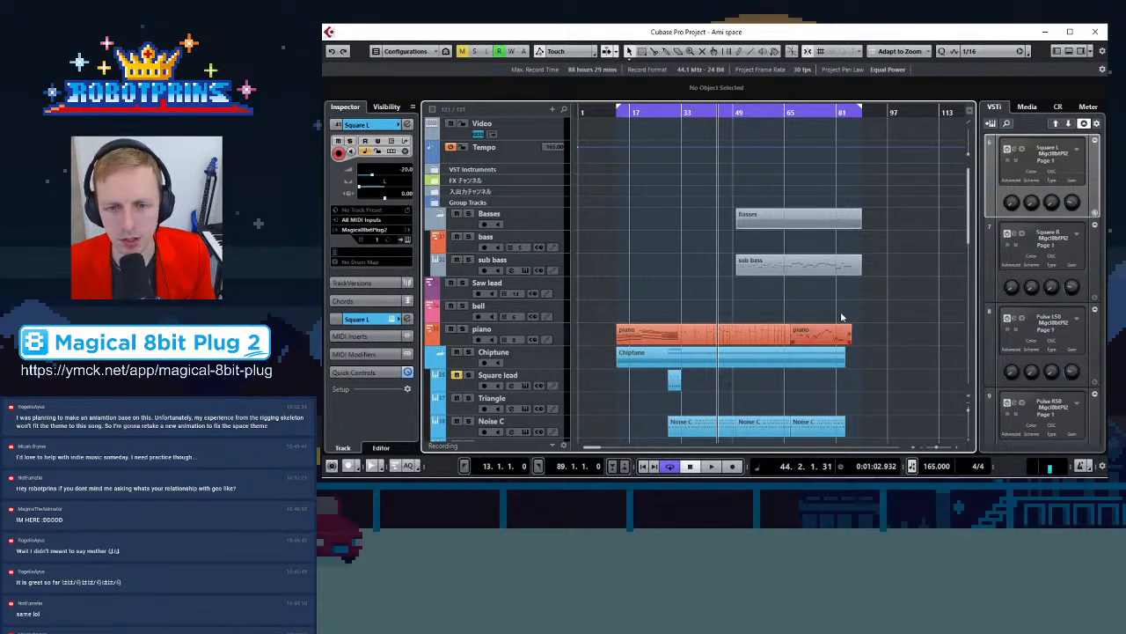
key("h")
key("h")
key("g")
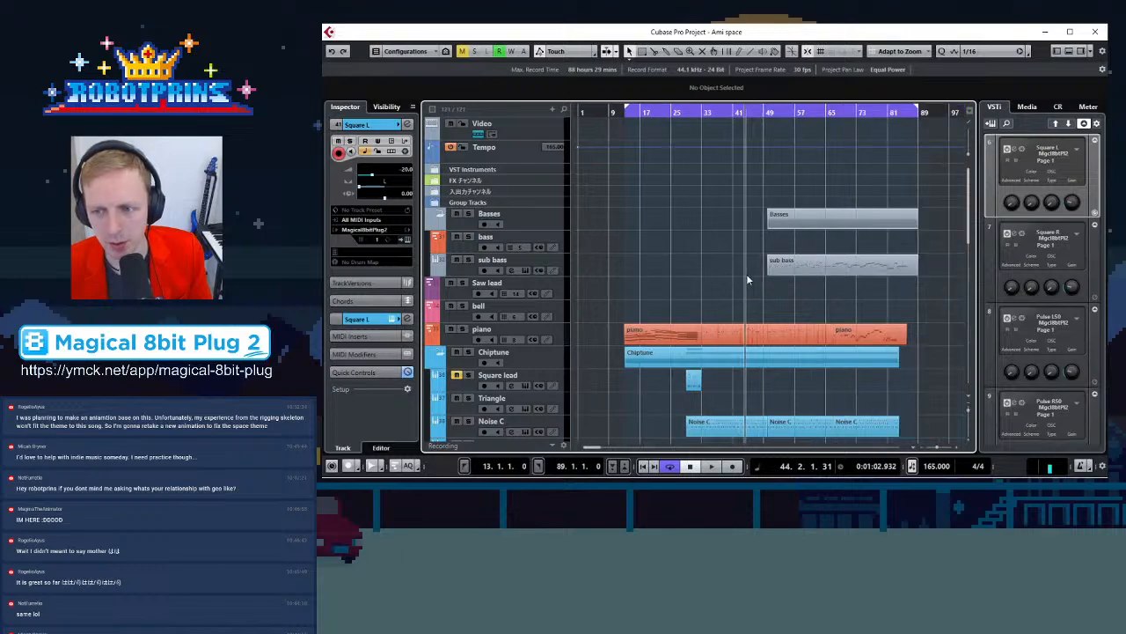
key("g")
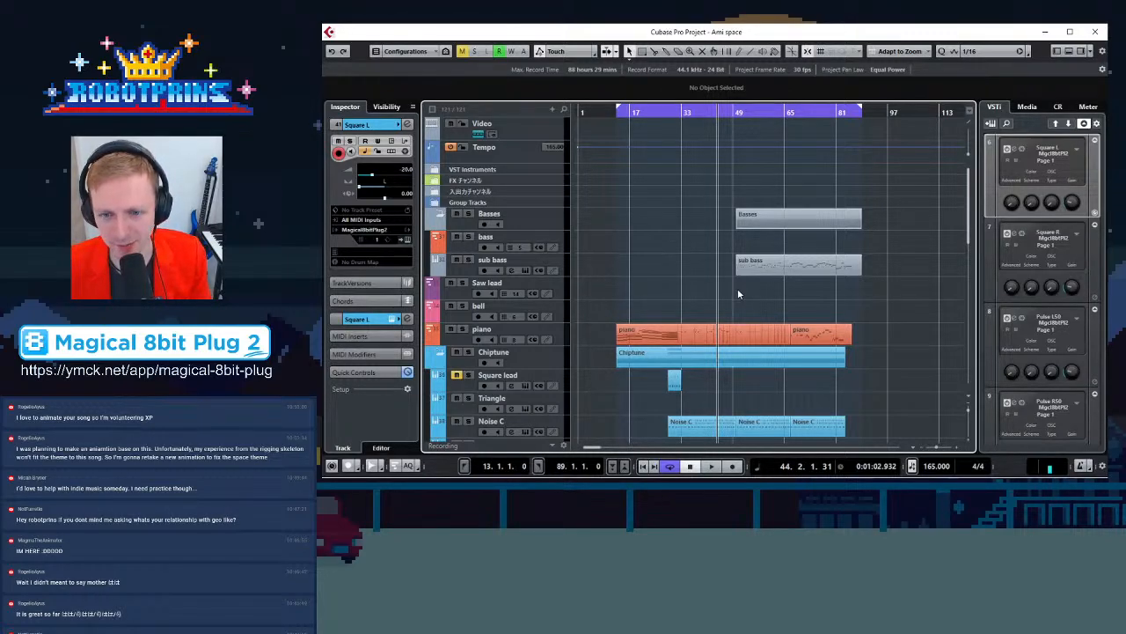
key("g")
key("g")
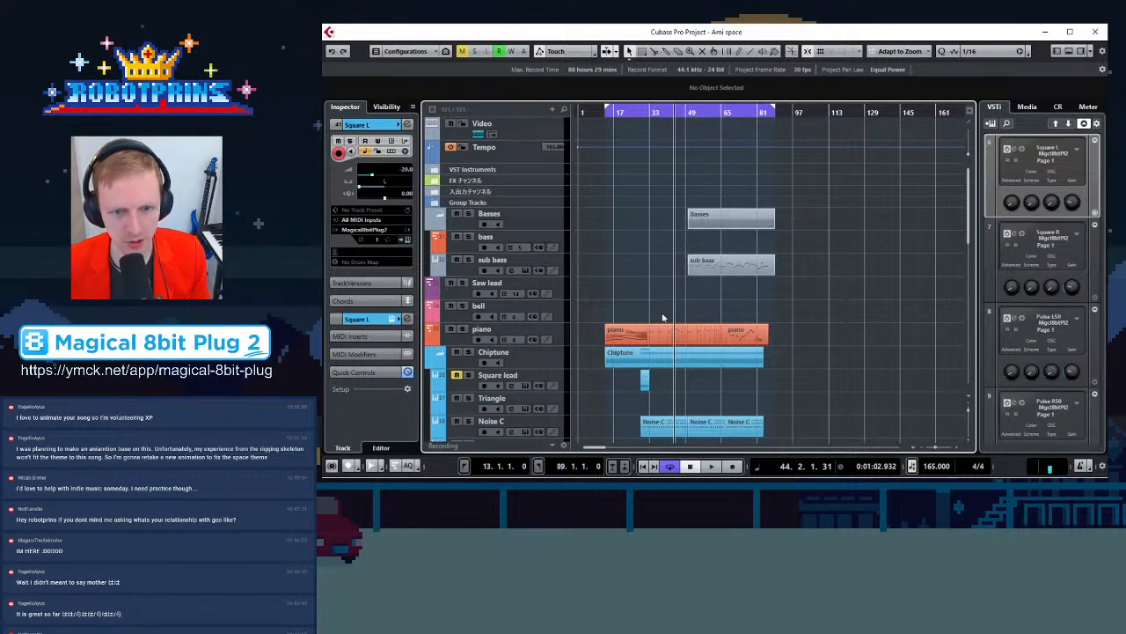
key("h")
key("h")
key("h")
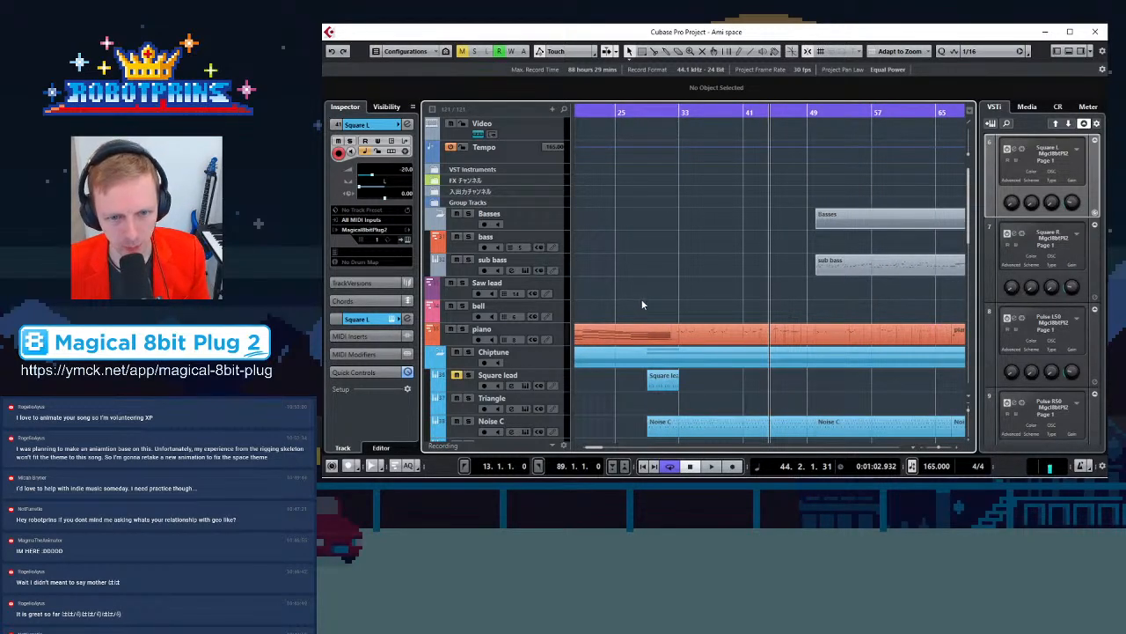
key("g")
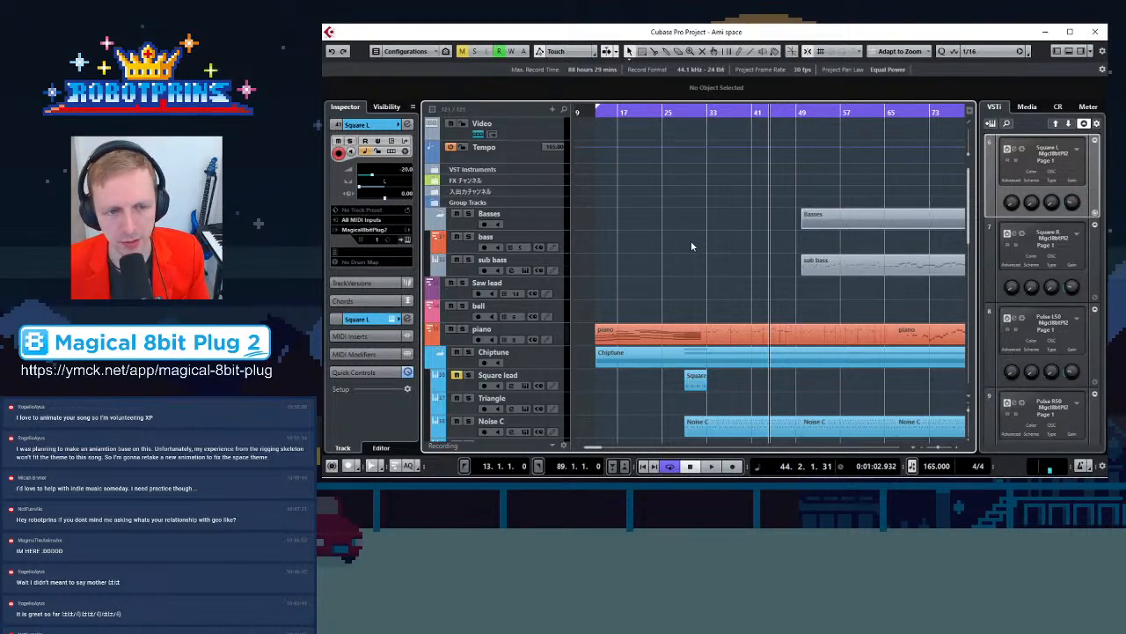
key("g")
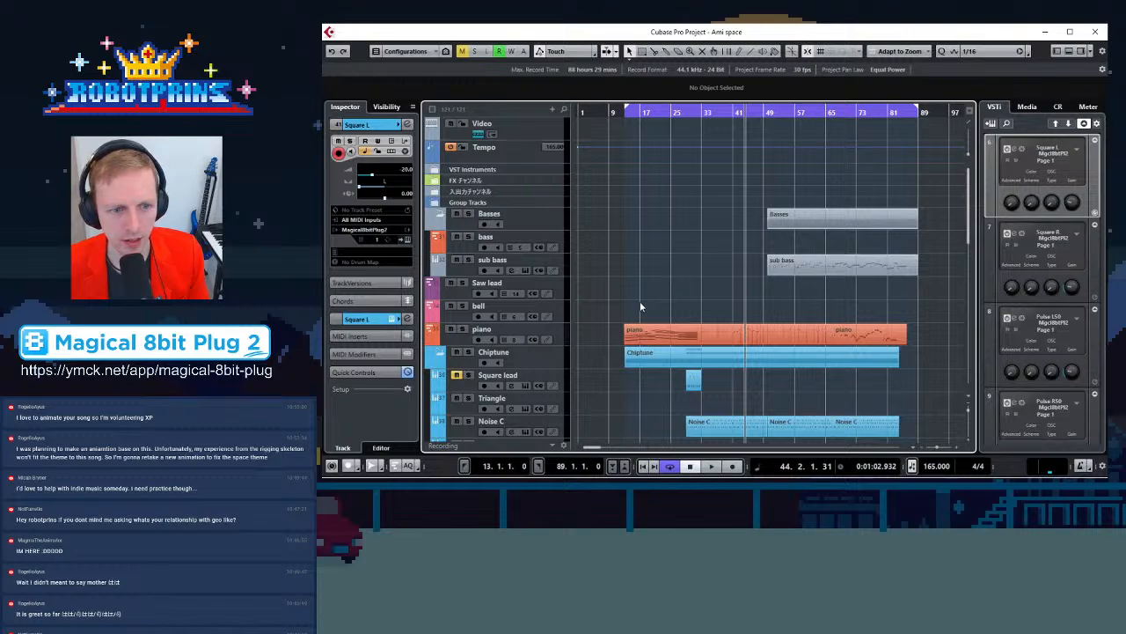
scroll(640, 304, "down", 2)
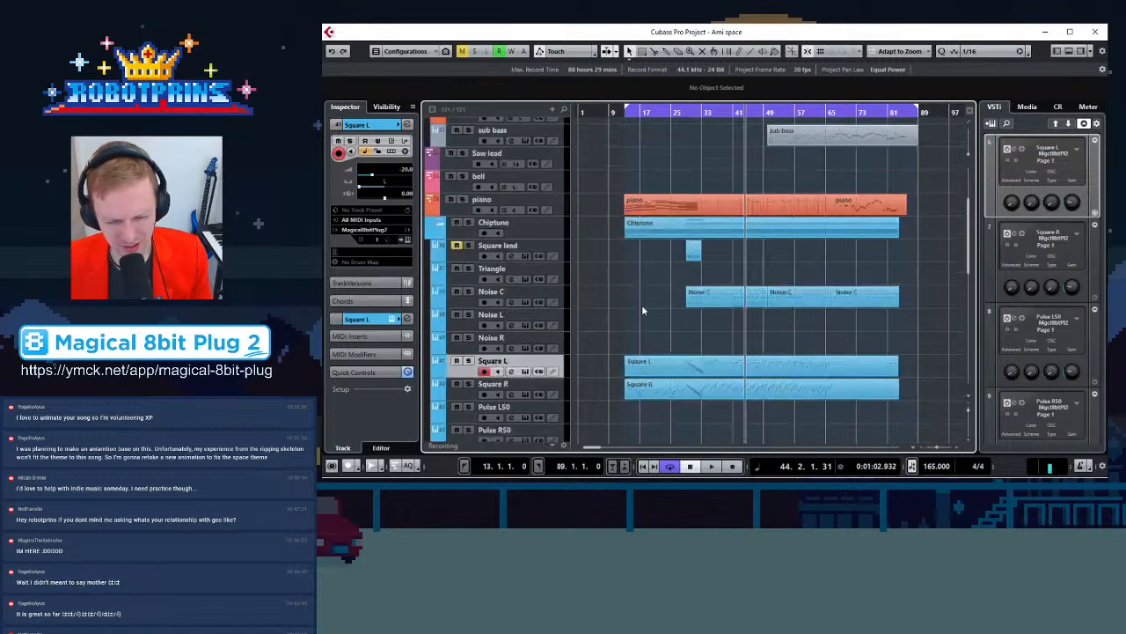
scroll(642, 308, "down", 2)
scroll(648, 299, "down", 3)
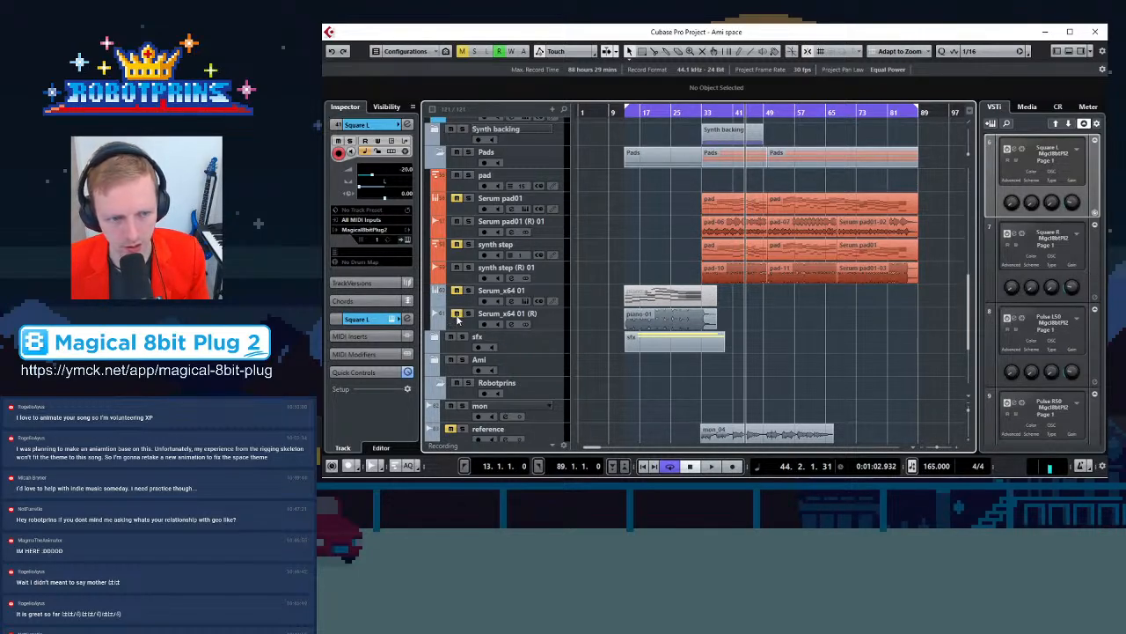
Delete the piano-01 part on the Serum_x64 01 (R) track and mute the Serum_x64 01 track
left_click(662, 322)
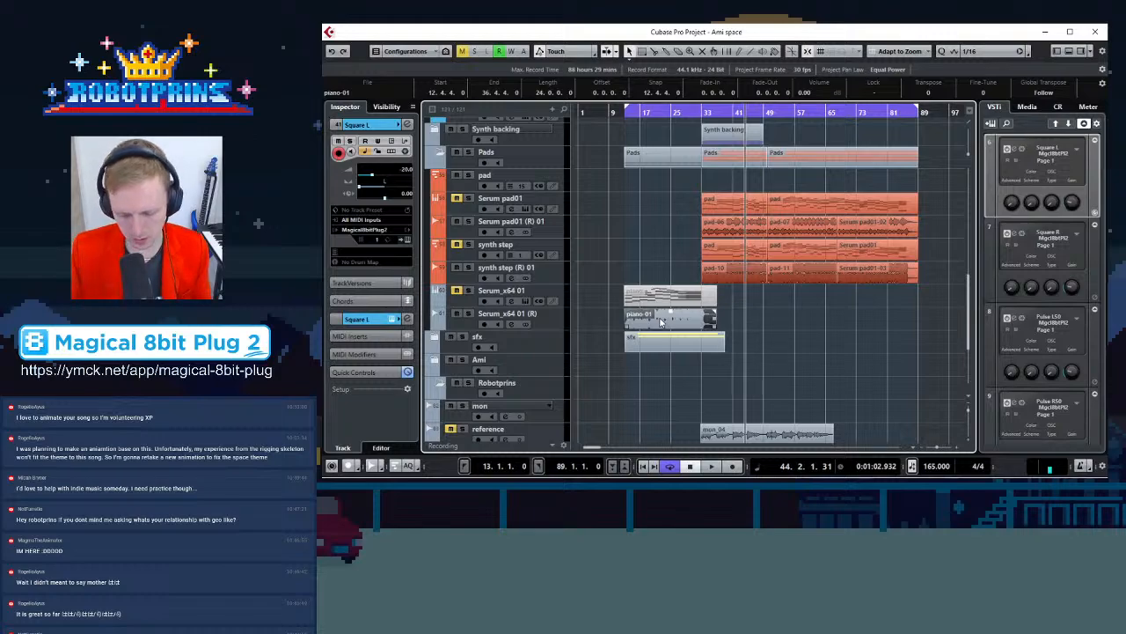
key("Delete")
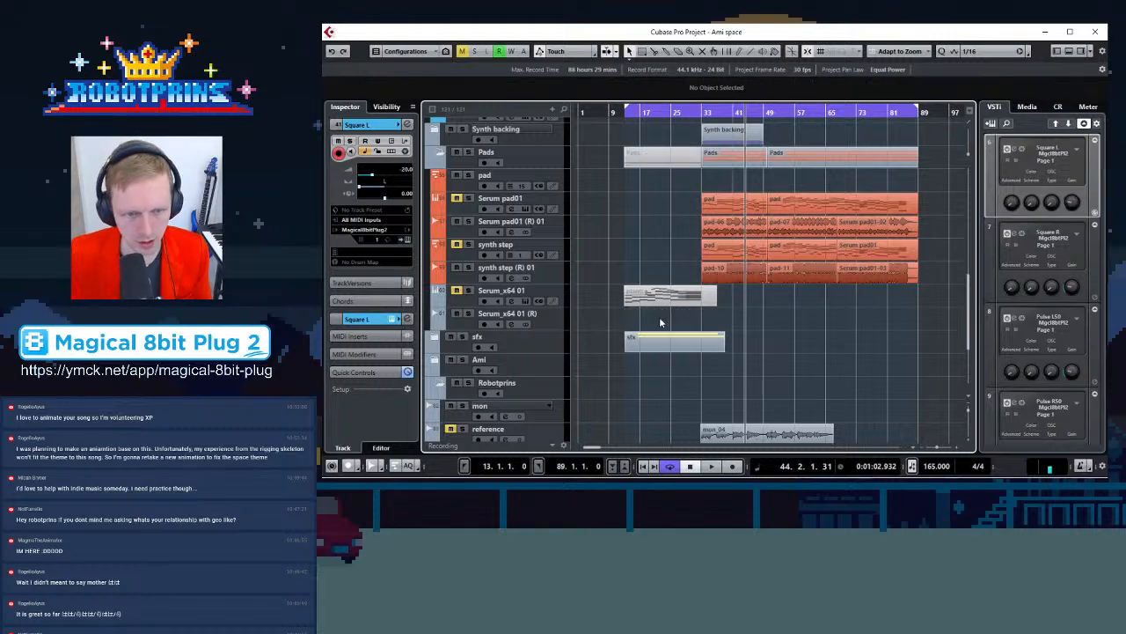
left_click(468, 292)
key("KP_1")
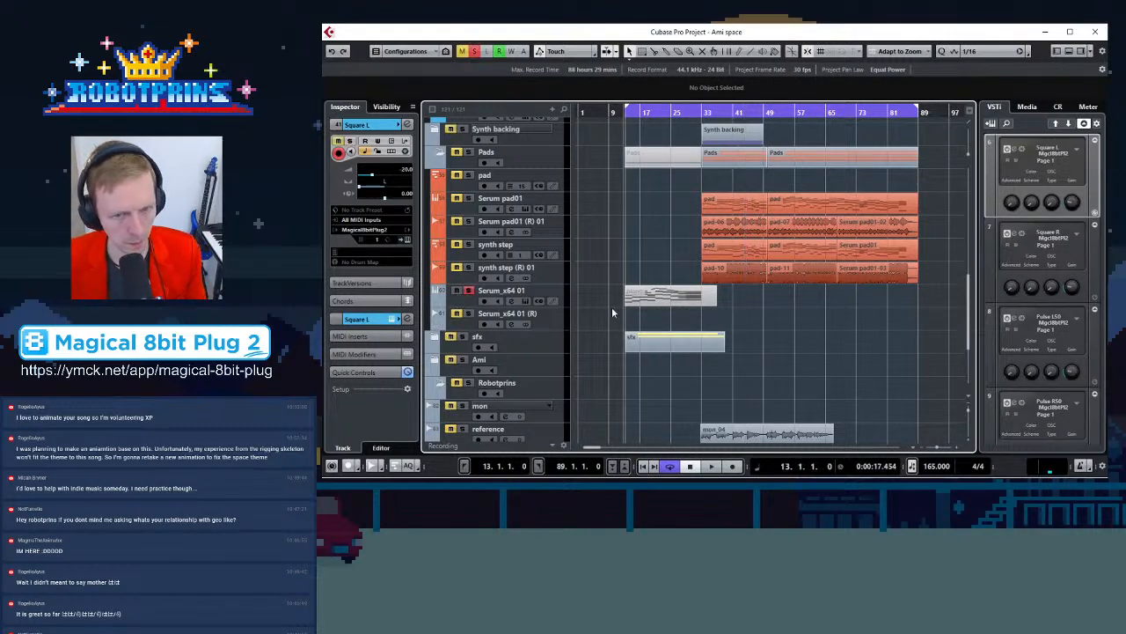
left_click(665, 303)
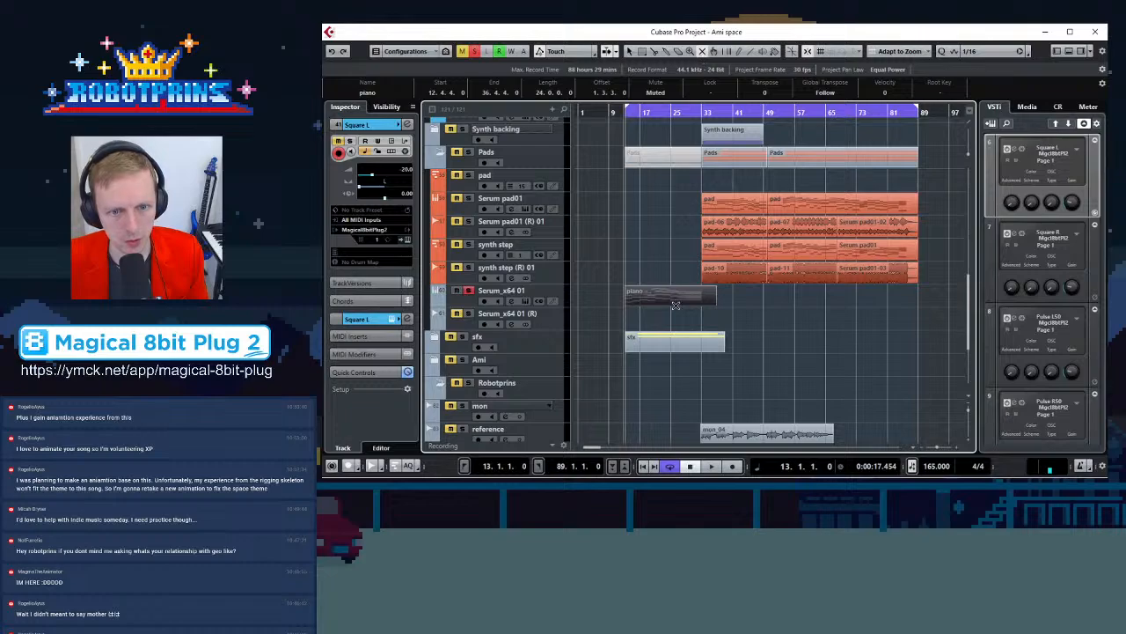
Render the piano part on the Serum_x64 01 track in place as audio
left_click(675, 304)
left_click(630, 51)
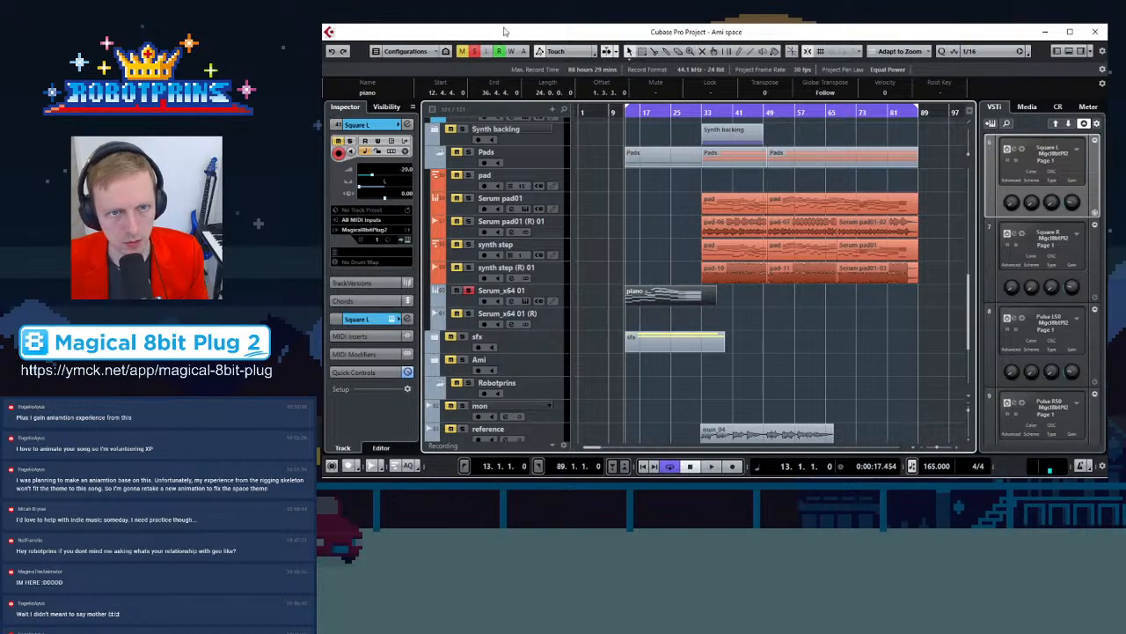
left_click(392, 15)
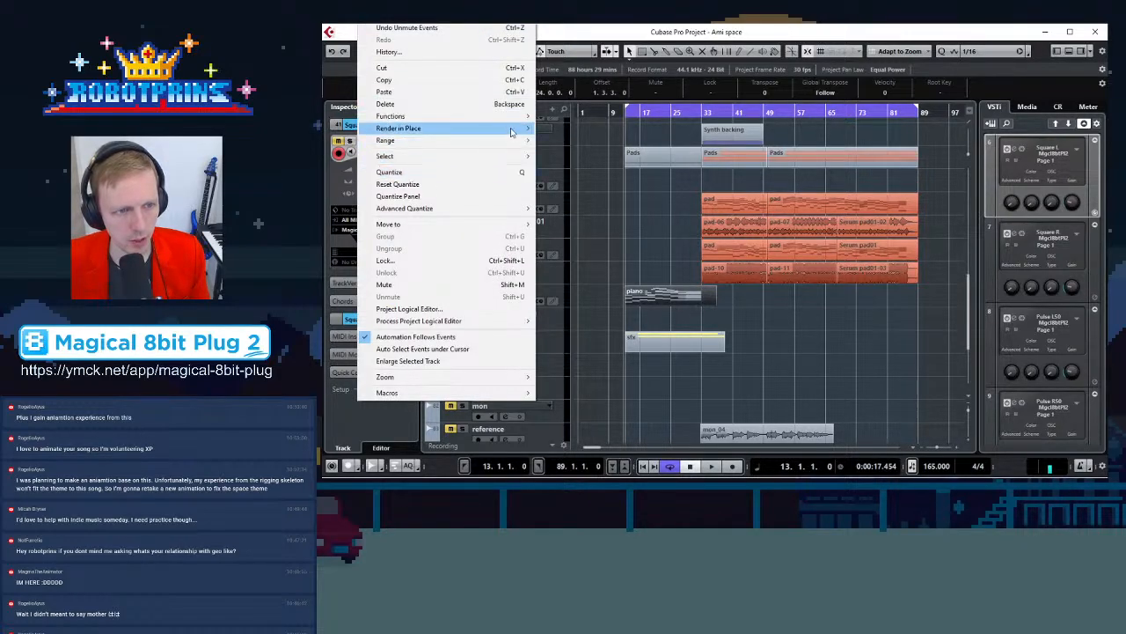
mouse_move(513, 129)
left_click(580, 132)
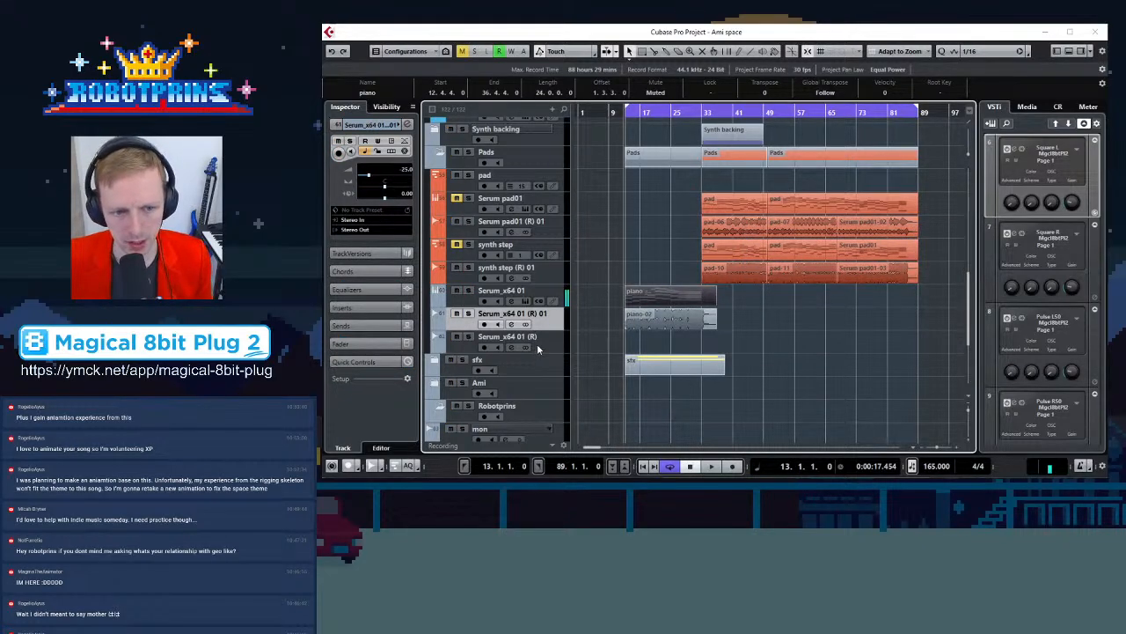
Remove the leftover empty Serum_x64 01 render track and toggle mute on the Serum_x64 01 source track
scroll(612, 318, "up", 5, "ctrl")
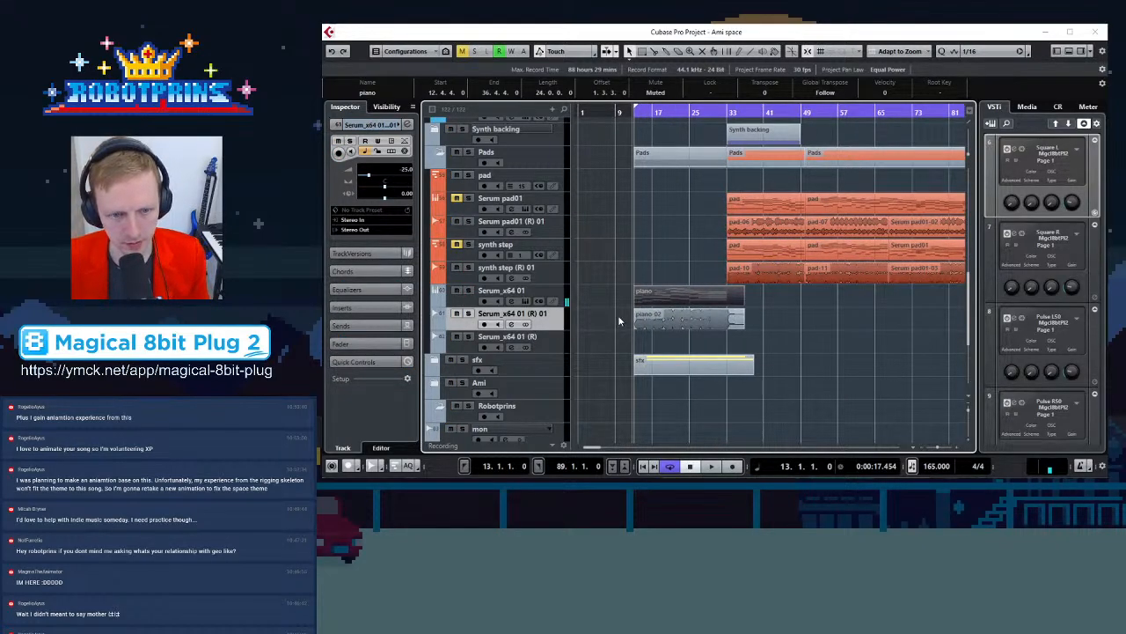
scroll(802, 325, "down", 3, "ctrl")
left_click_drag(772, 328, 772, 341)
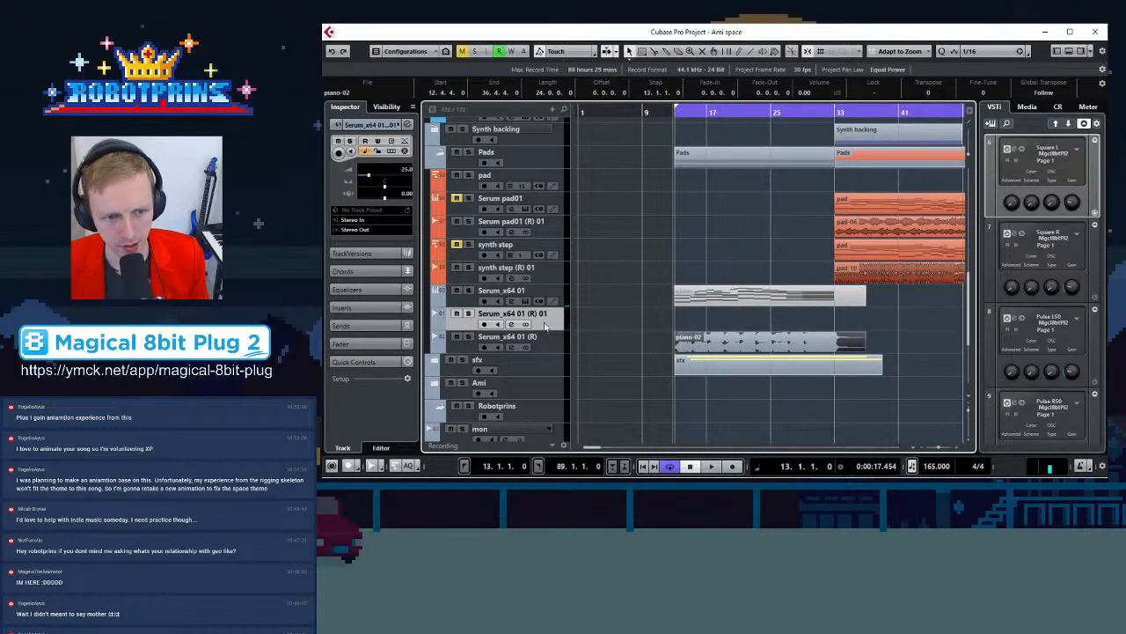
right_click(542, 326)
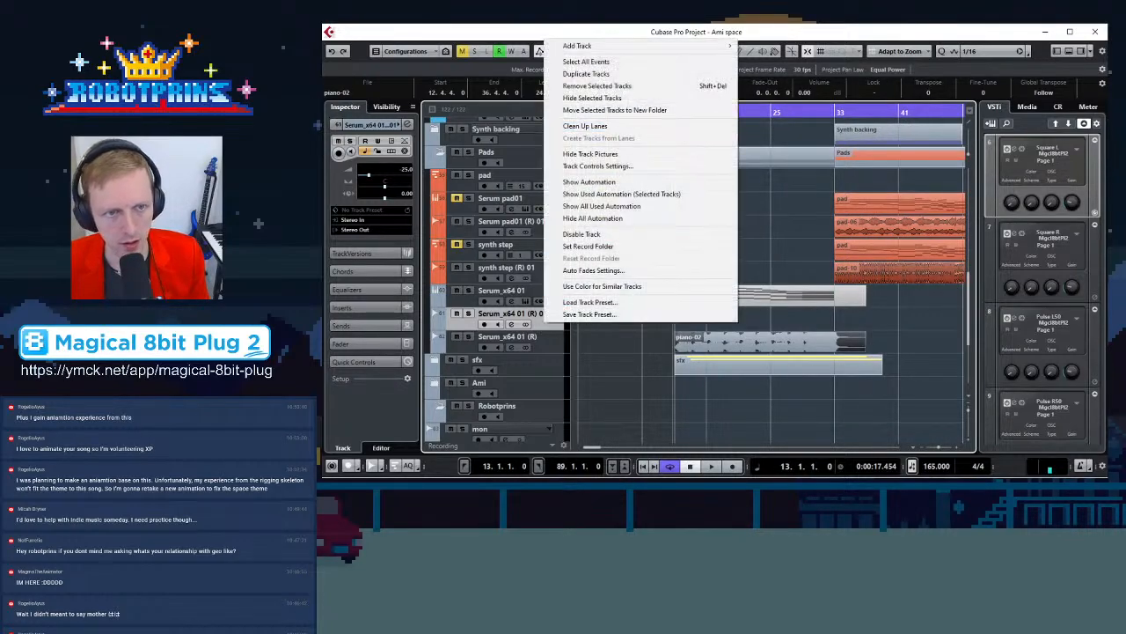
left_click(596, 86)
left_click(747, 252)
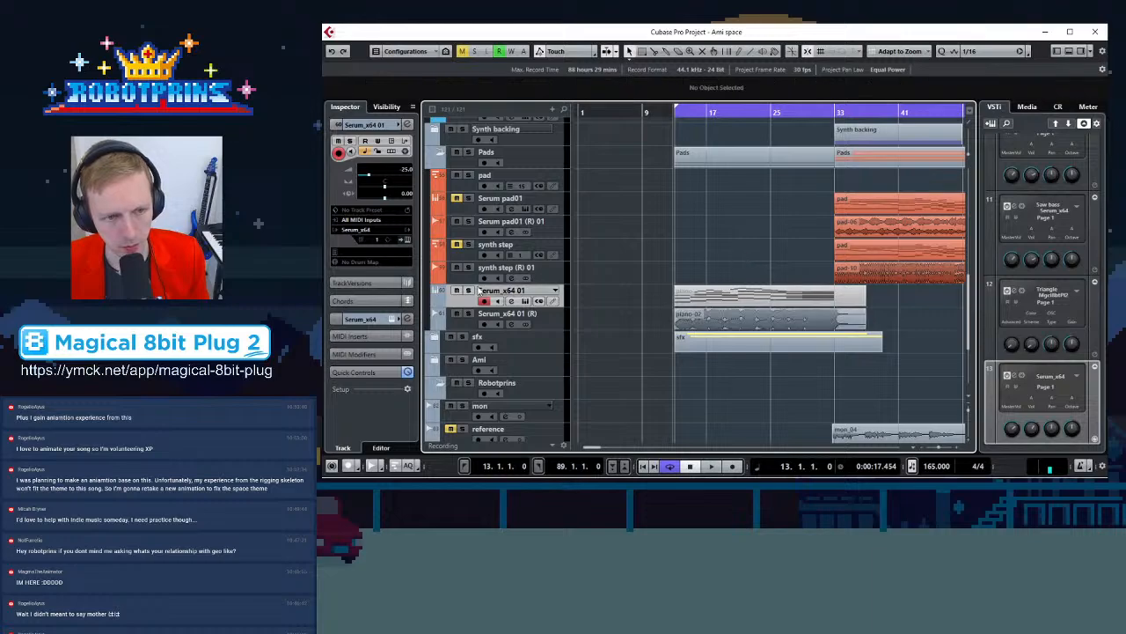
left_click(457, 292)
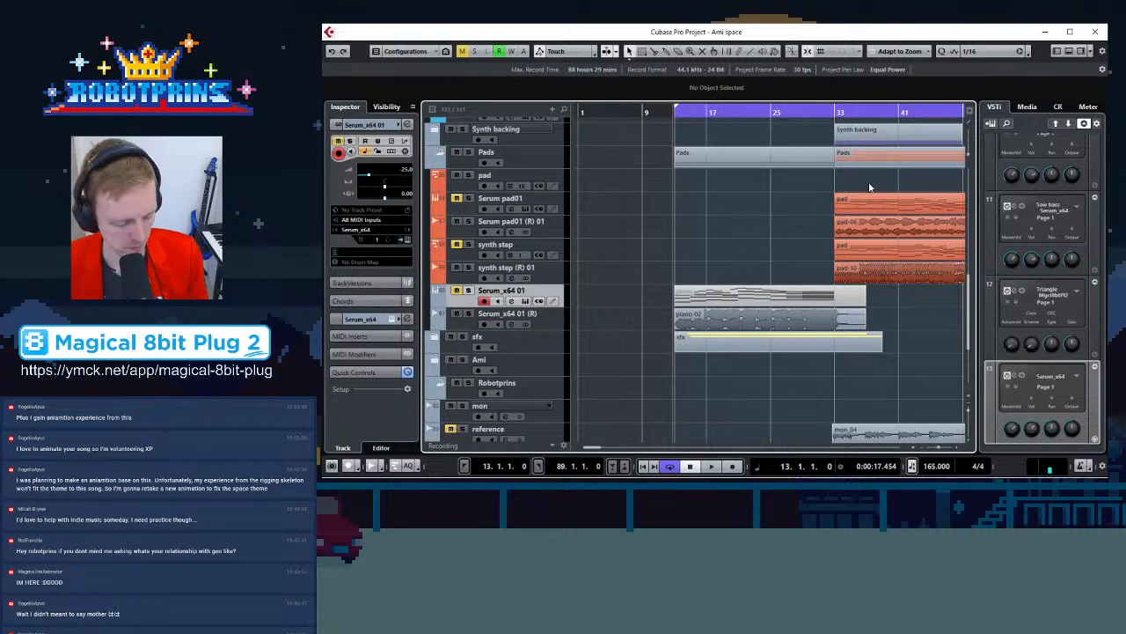
Zoom in and out to inspect the rendered piano-02 audio part against the surrounding arrangement
key("g")
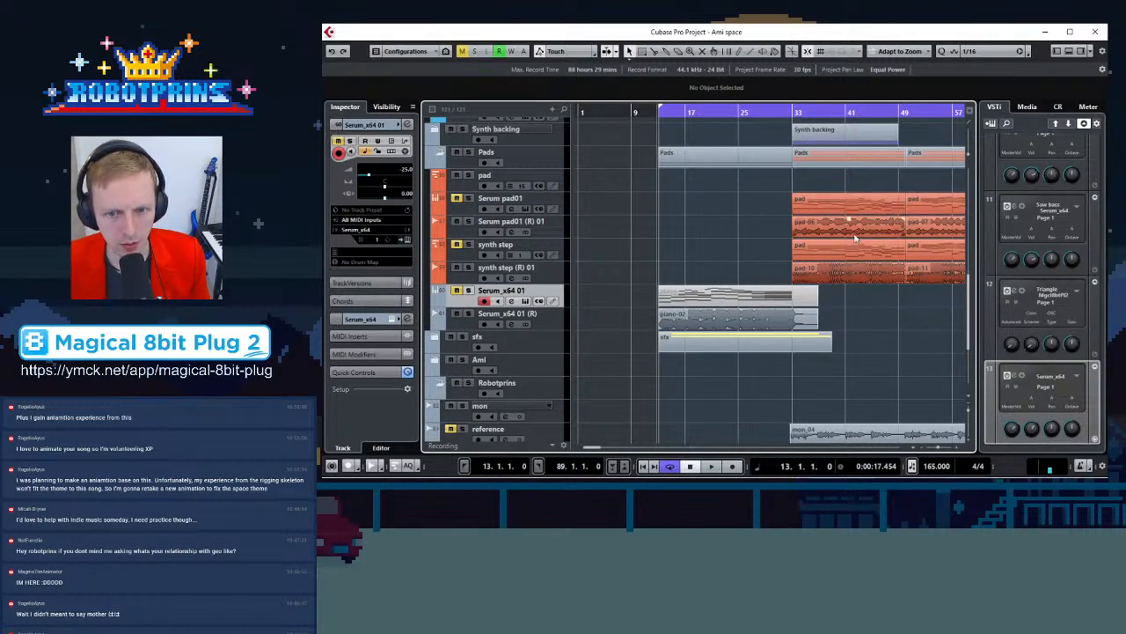
key("h")
key("h")
key("h")
key("h")
key("h")
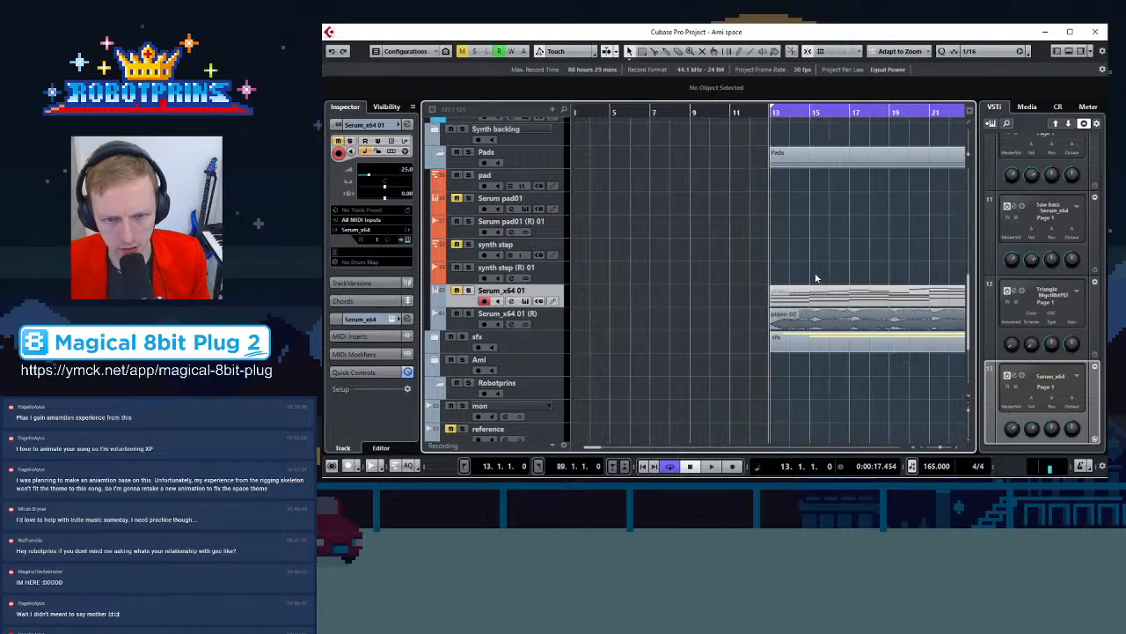
key("g")
key("g")
key("g")
key("g")
key("g")
key("g")
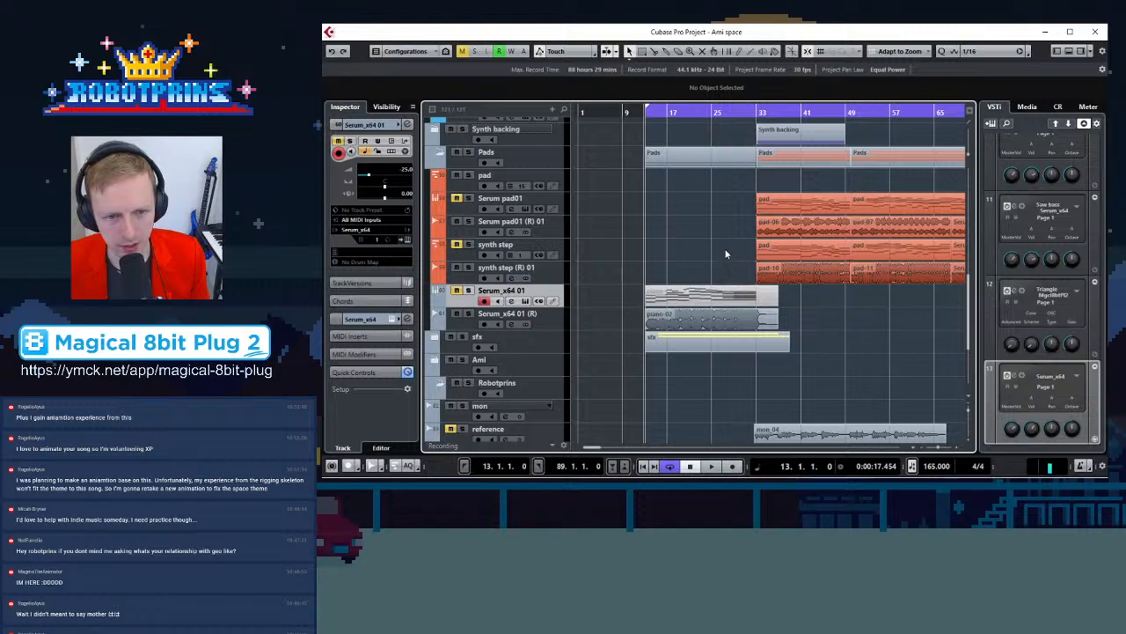
key("g")
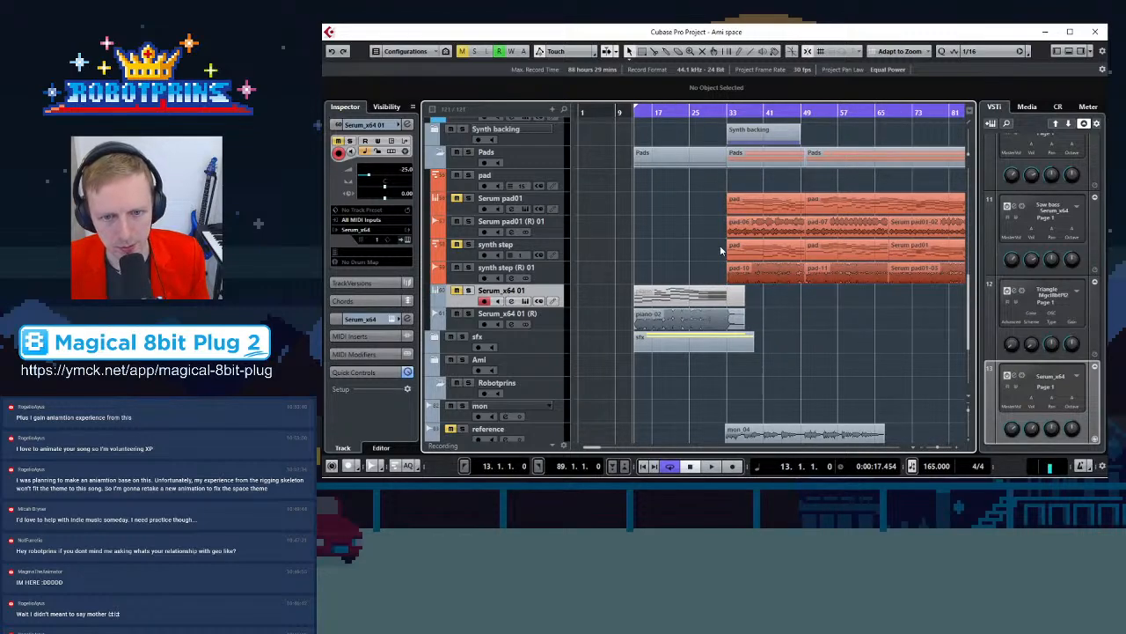
key("h")
key("h")
key("h")
key("h")
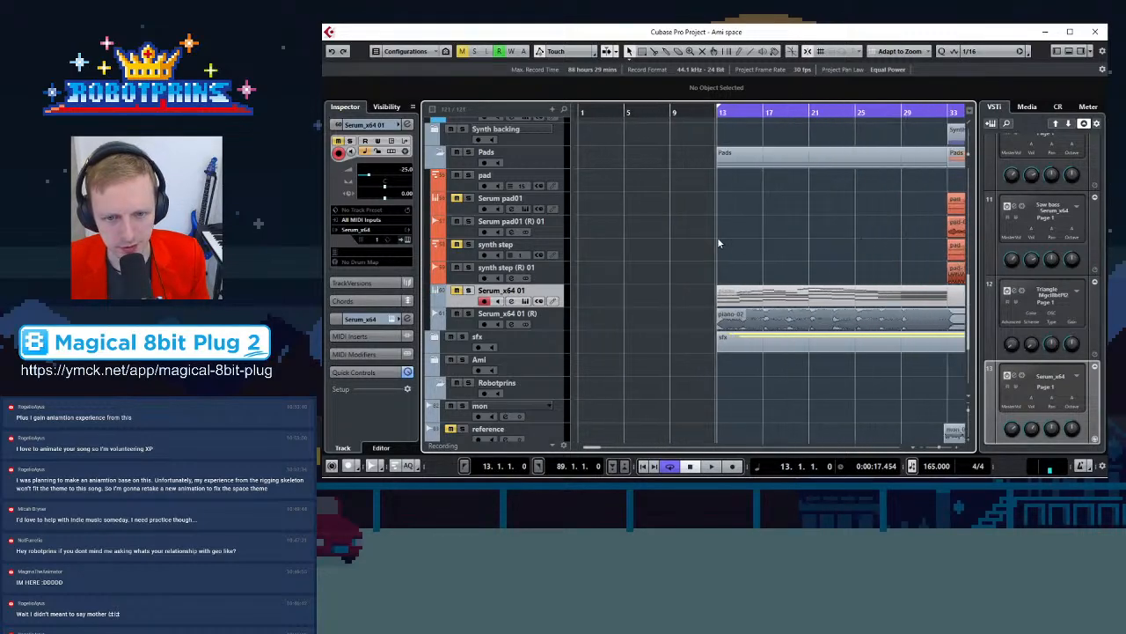
key("g")
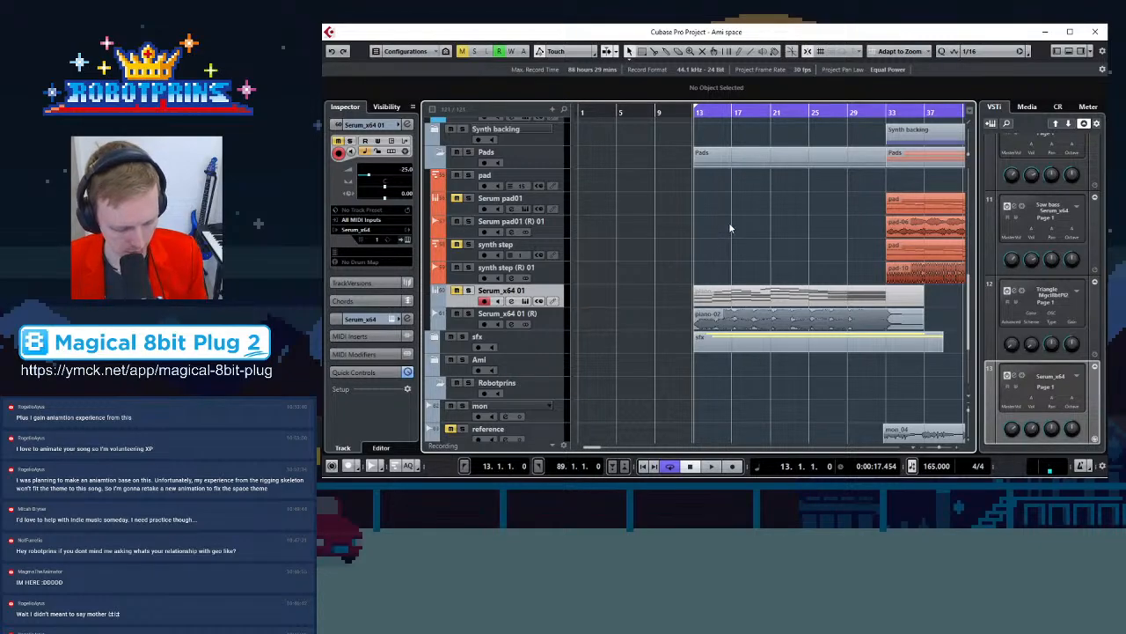
key("g")
key("g")
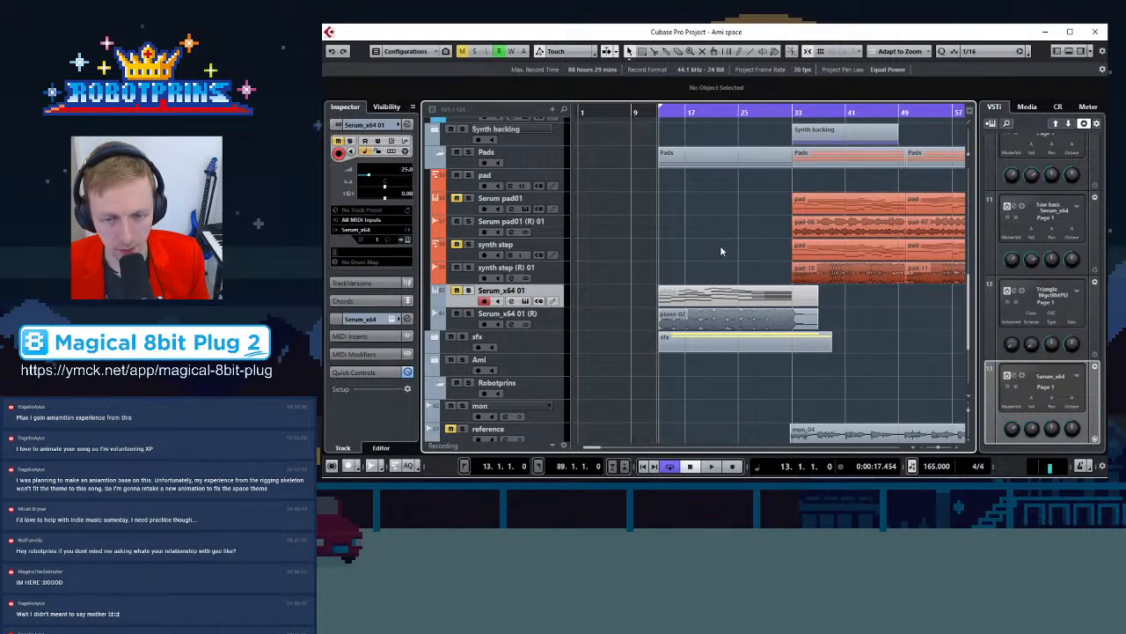
Scroll through all tracks to review the arrangement around the Square L and Square R parts
scroll(743, 265, "up", 10)
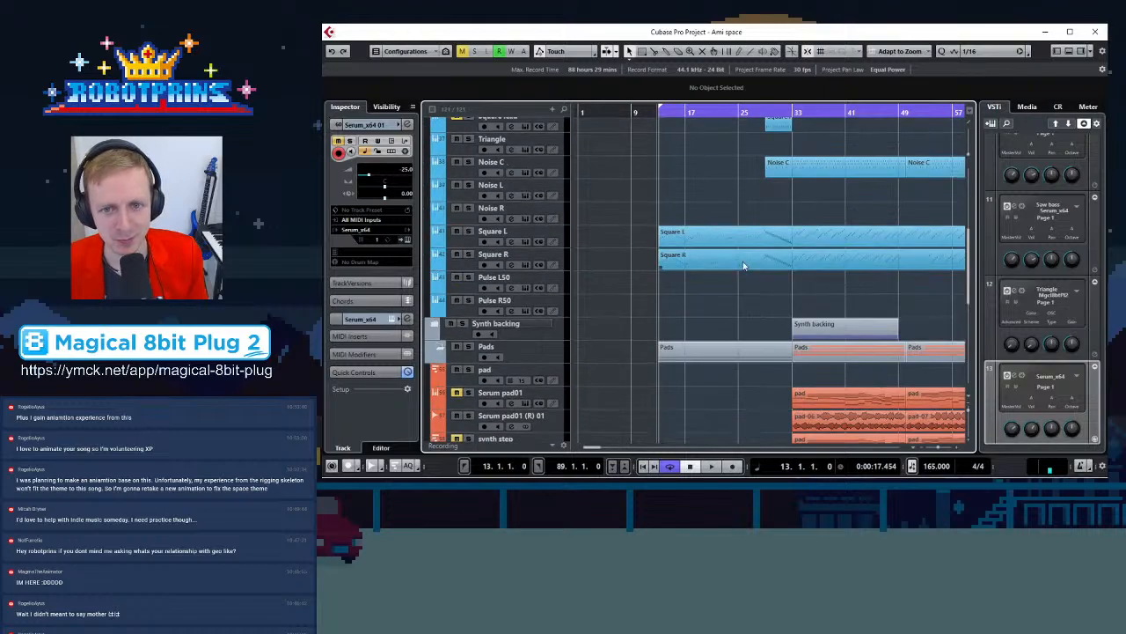
left_click(670, 466)
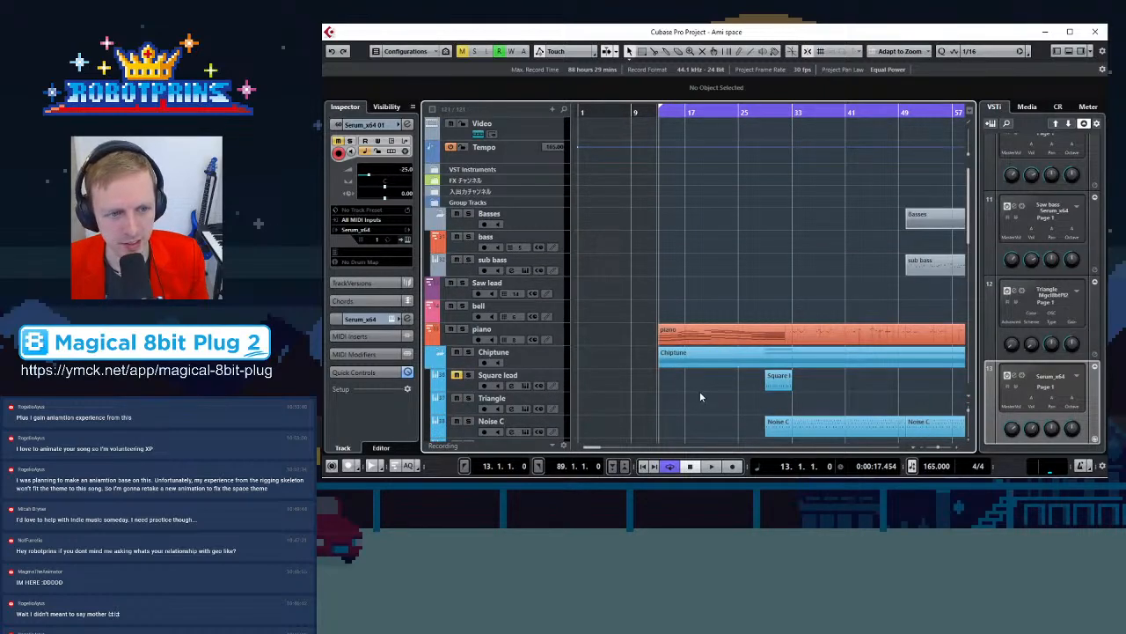
scroll(692, 398, "down", 10)
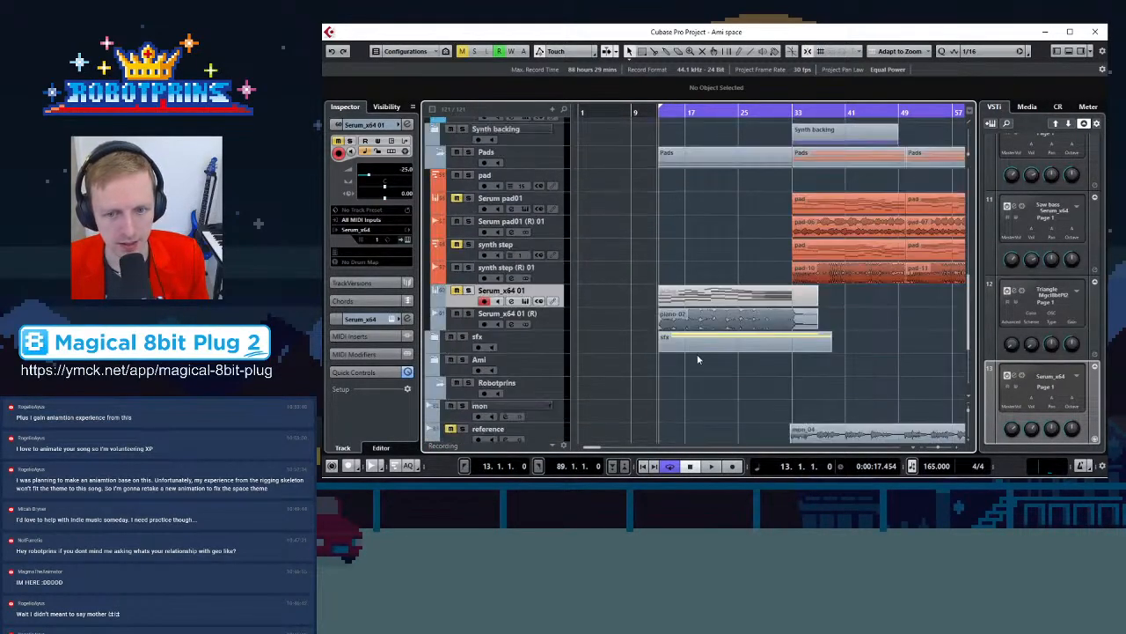
scroll(691, 352, "down", 3)
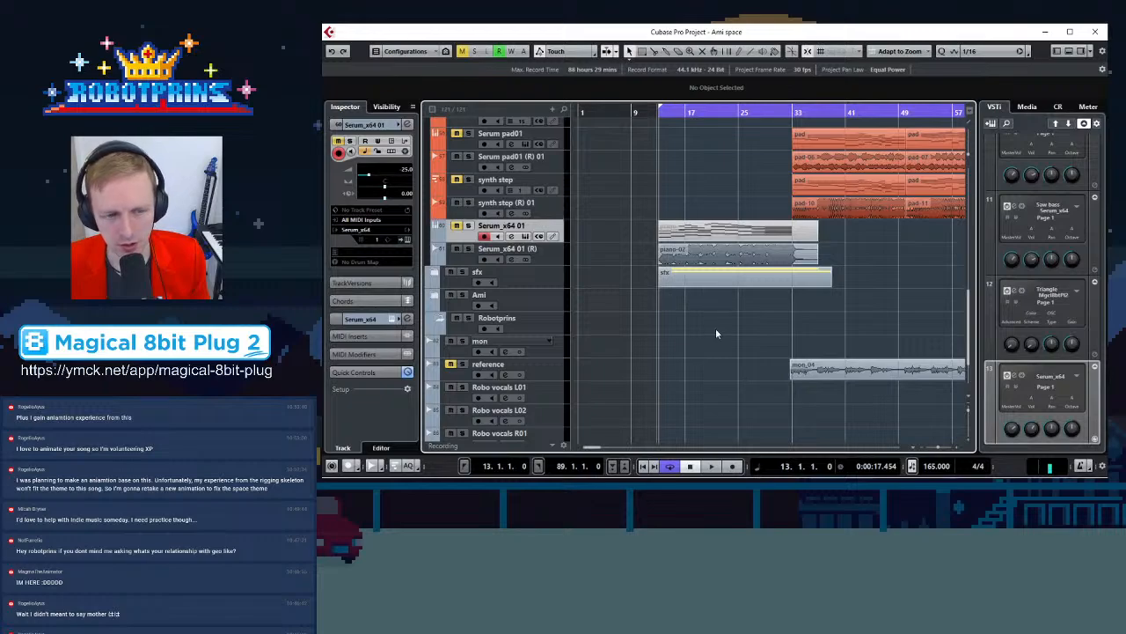
scroll(715, 329, "down", 3)
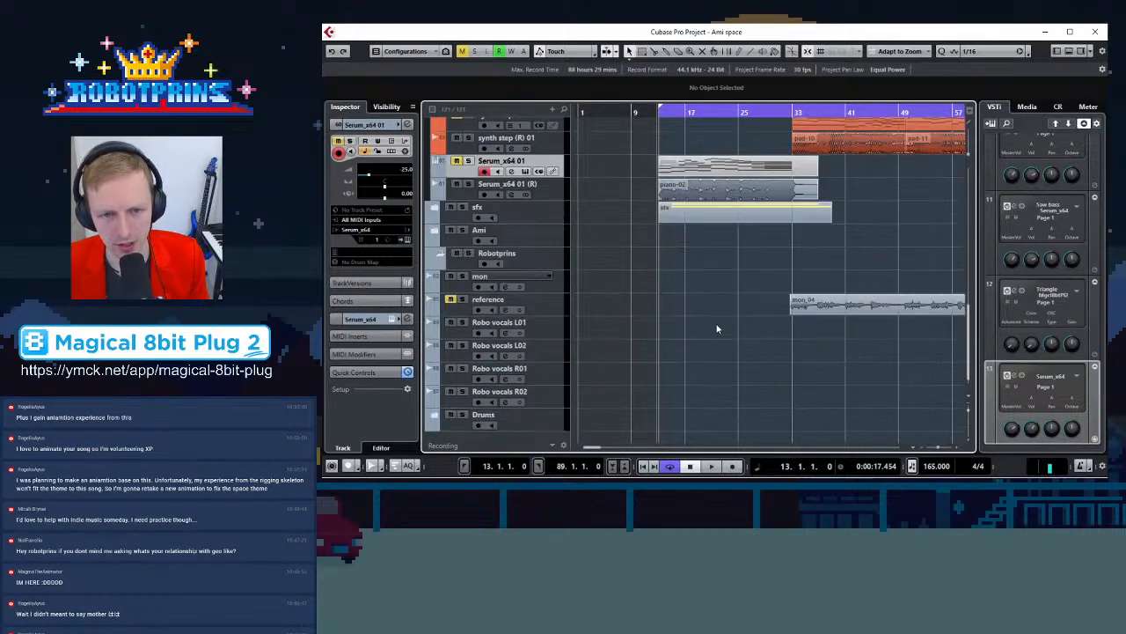
scroll(717, 321, "up", 10)
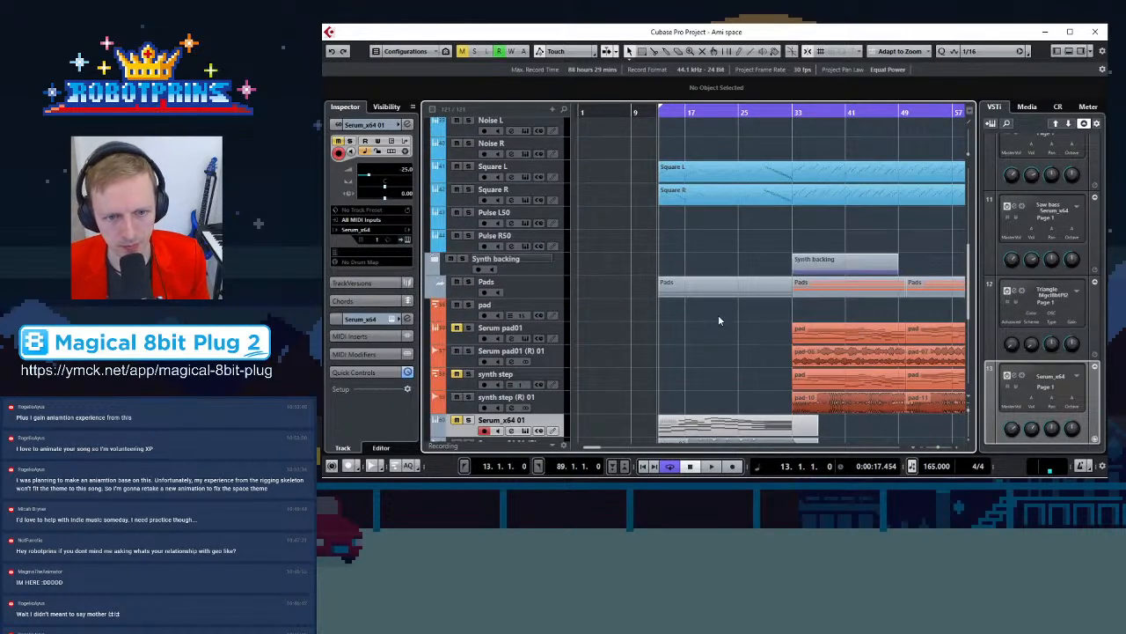
scroll(718, 320, "up", 10)
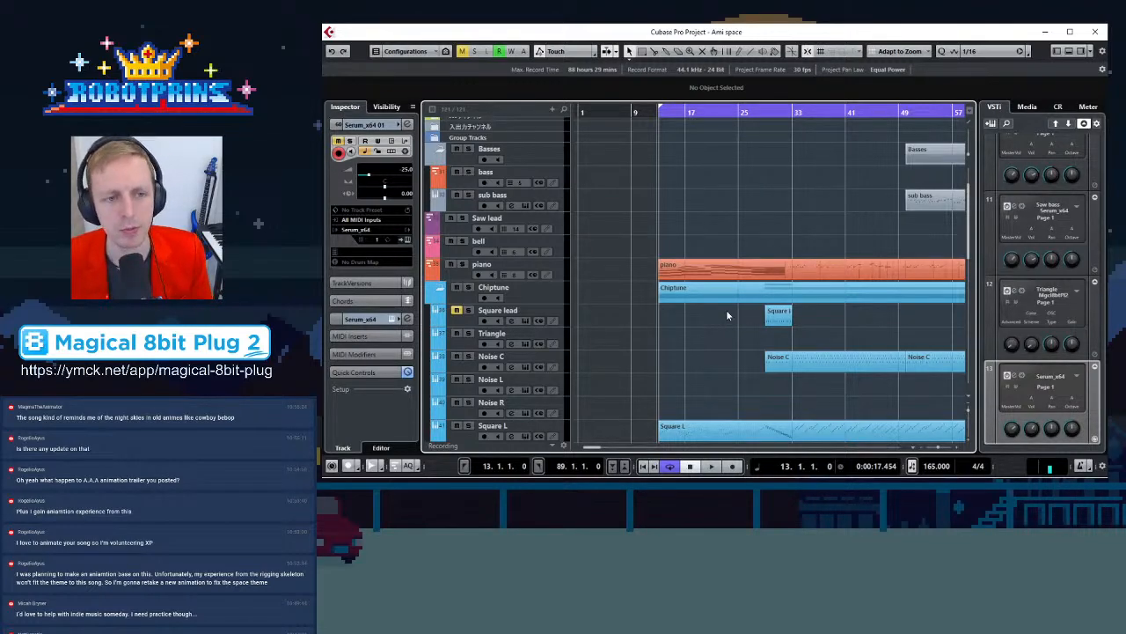
scroll(706, 370, "up", 3)
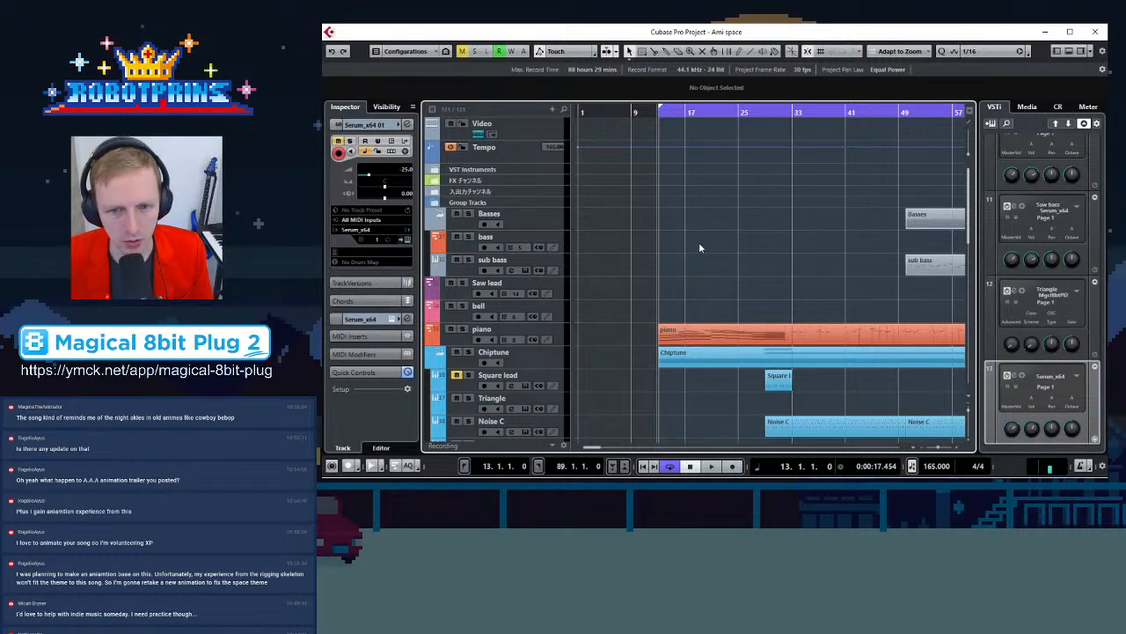
scroll(695, 264, "down", 6)
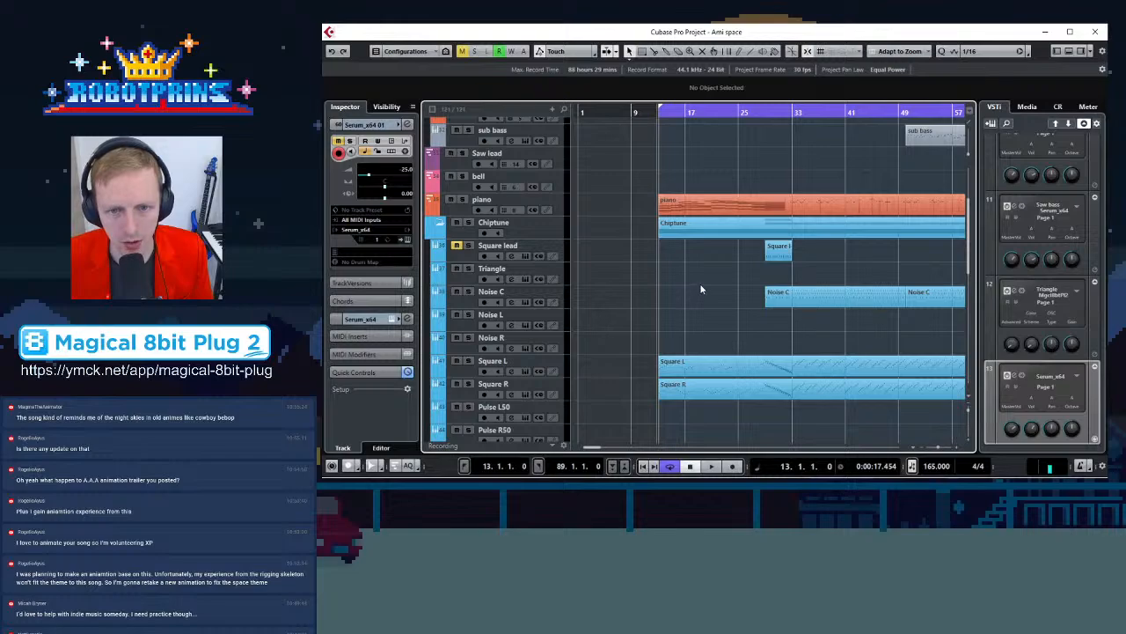
scroll(699, 283, "down", 6)
scroll(702, 291, "down", 9)
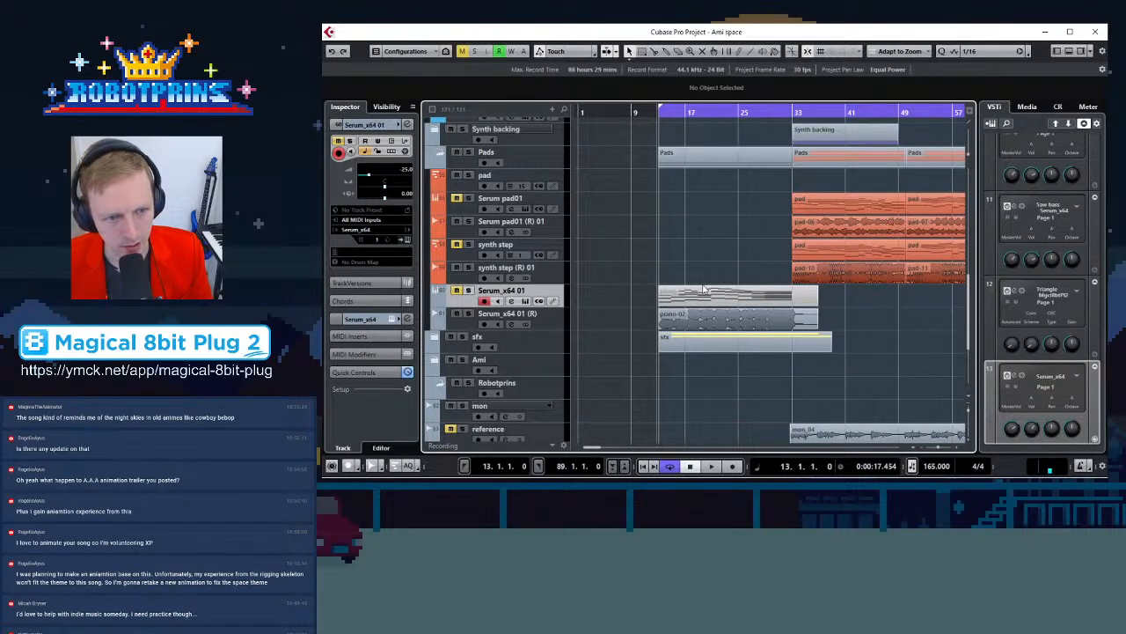
key("g")
key("g")
key("g")
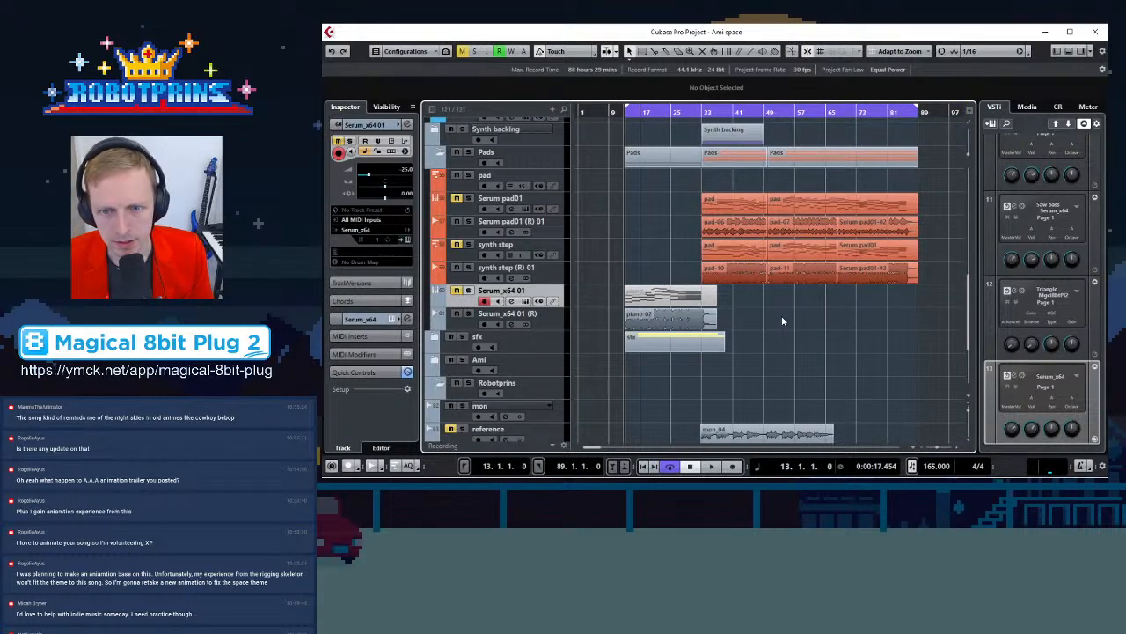
scroll(652, 228, "up", 10)
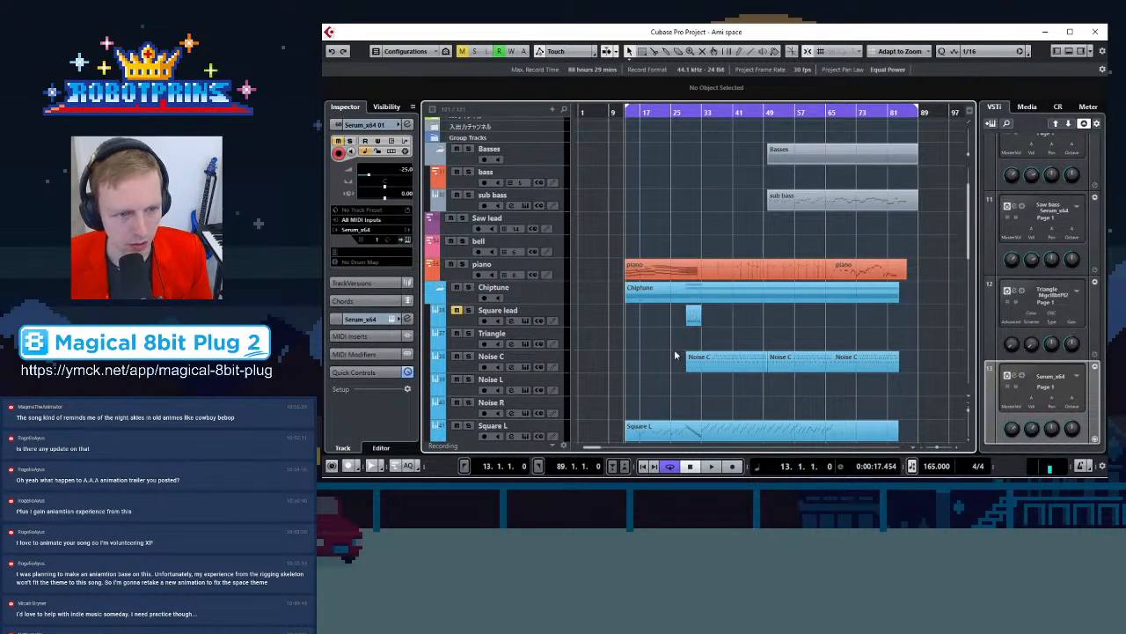
scroll(663, 356, "down", 3)
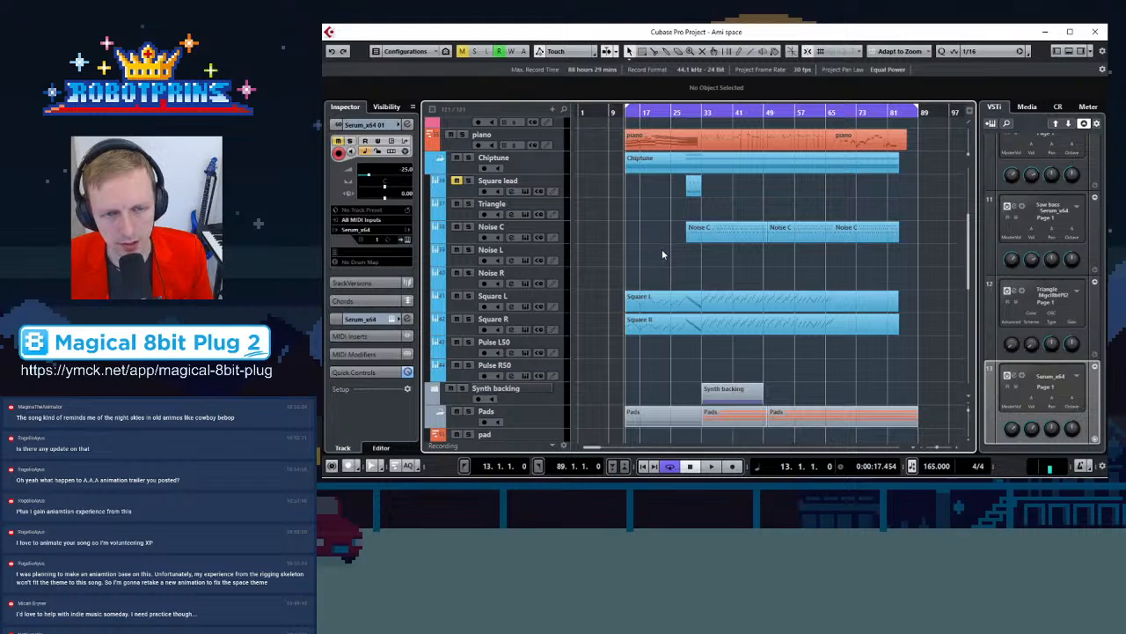
scroll(662, 249, "up", 3)
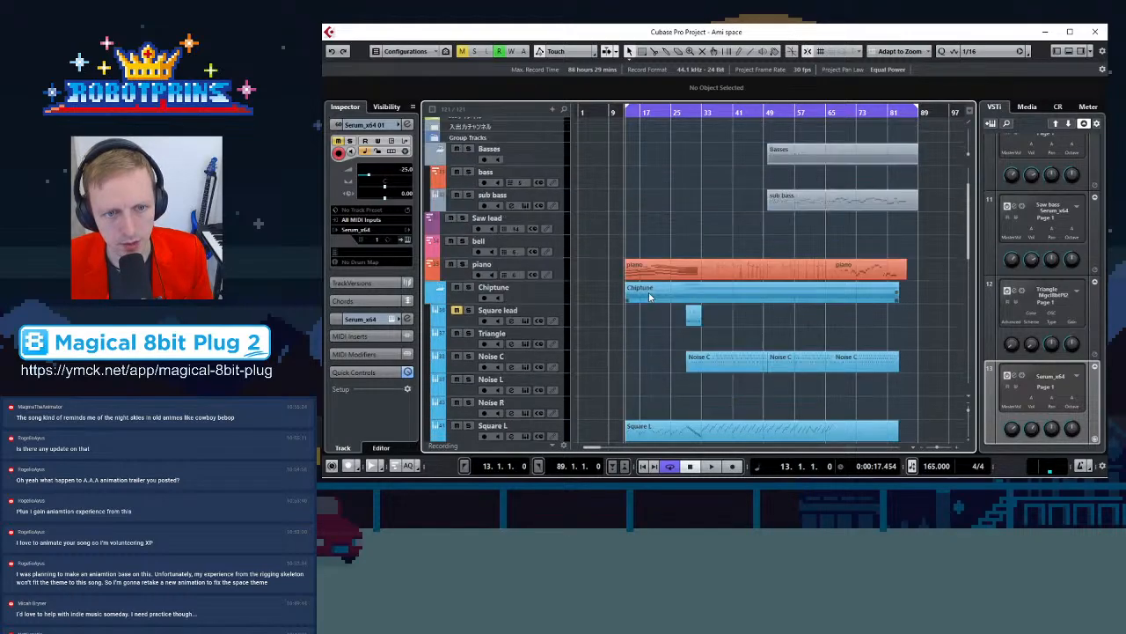
scroll(657, 279, "down", 3)
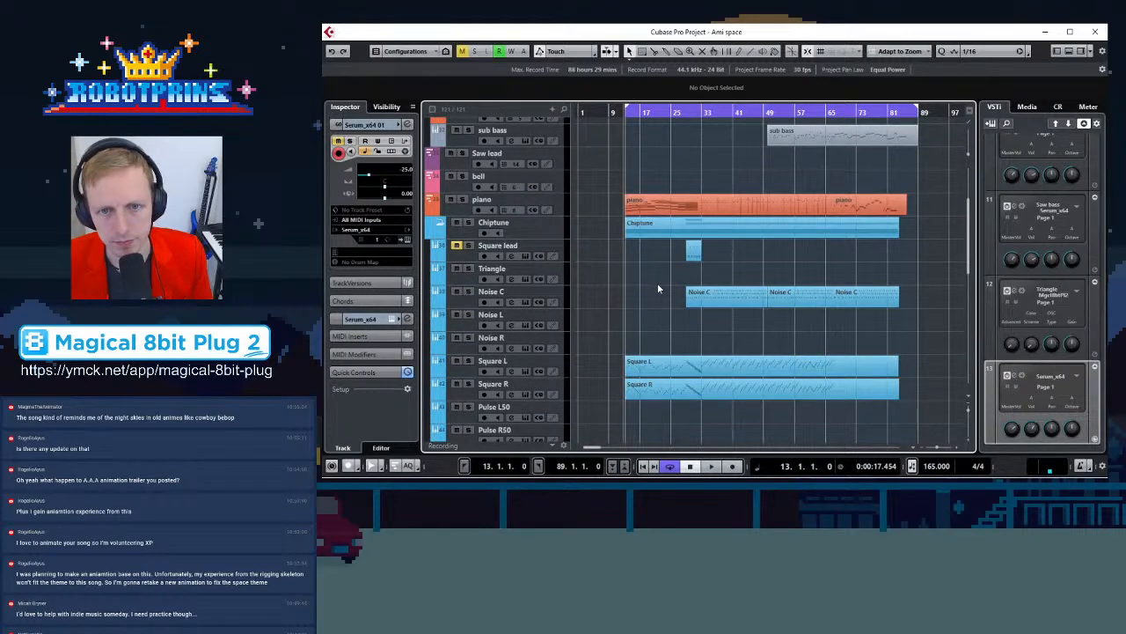
scroll(658, 277, "up", 3)
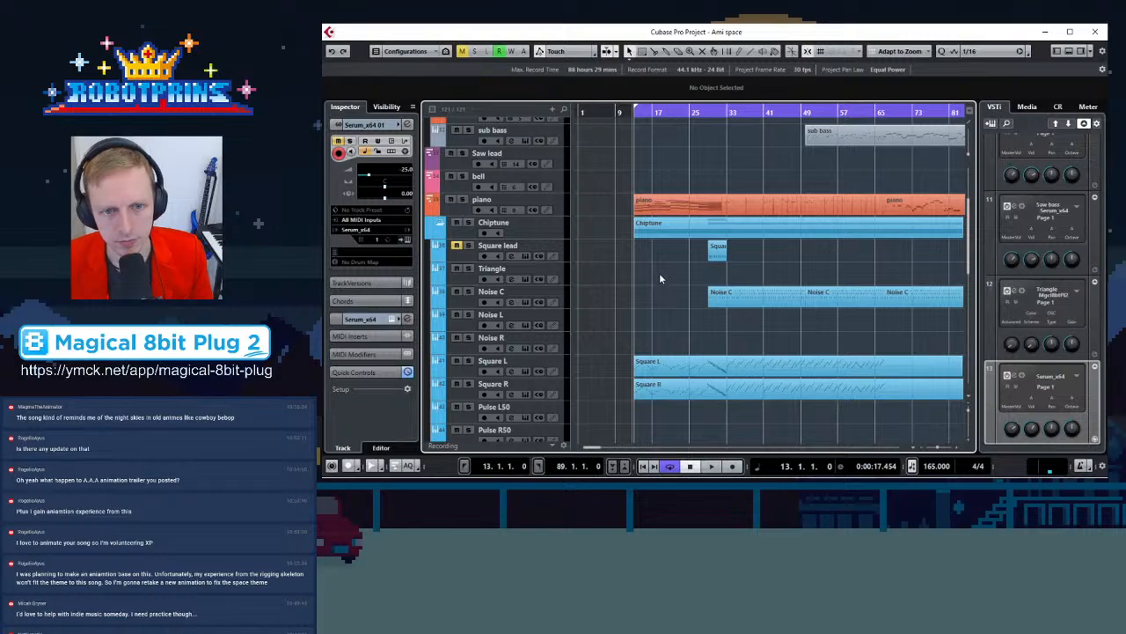
scroll(662, 268, "down", 3)
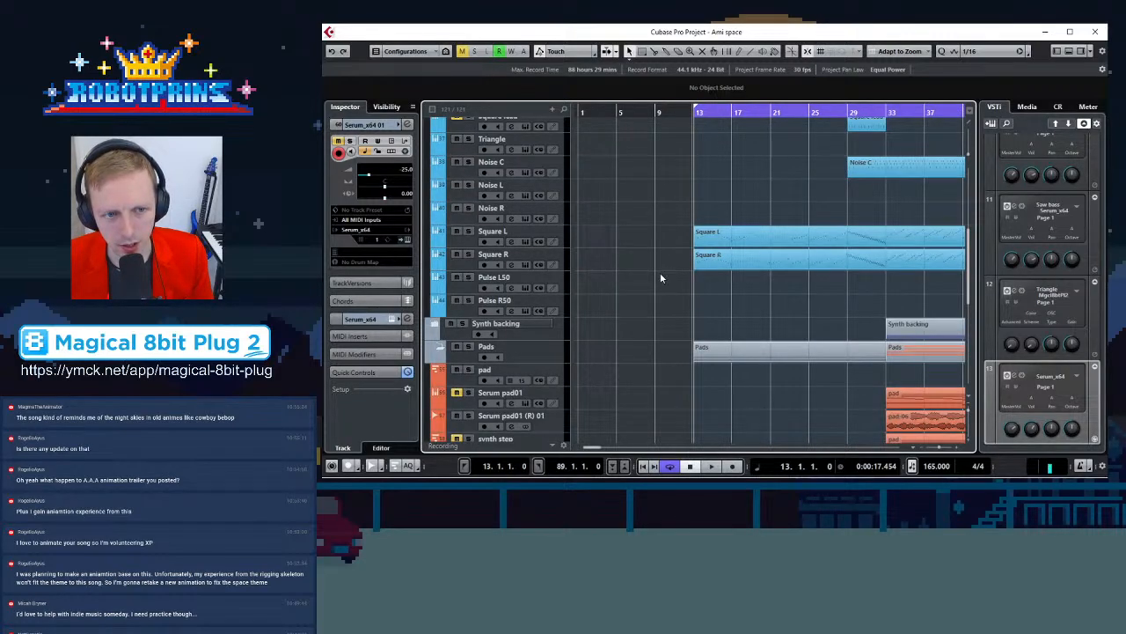
scroll(662, 278, "down", 1)
scroll(665, 269, "down", 1)
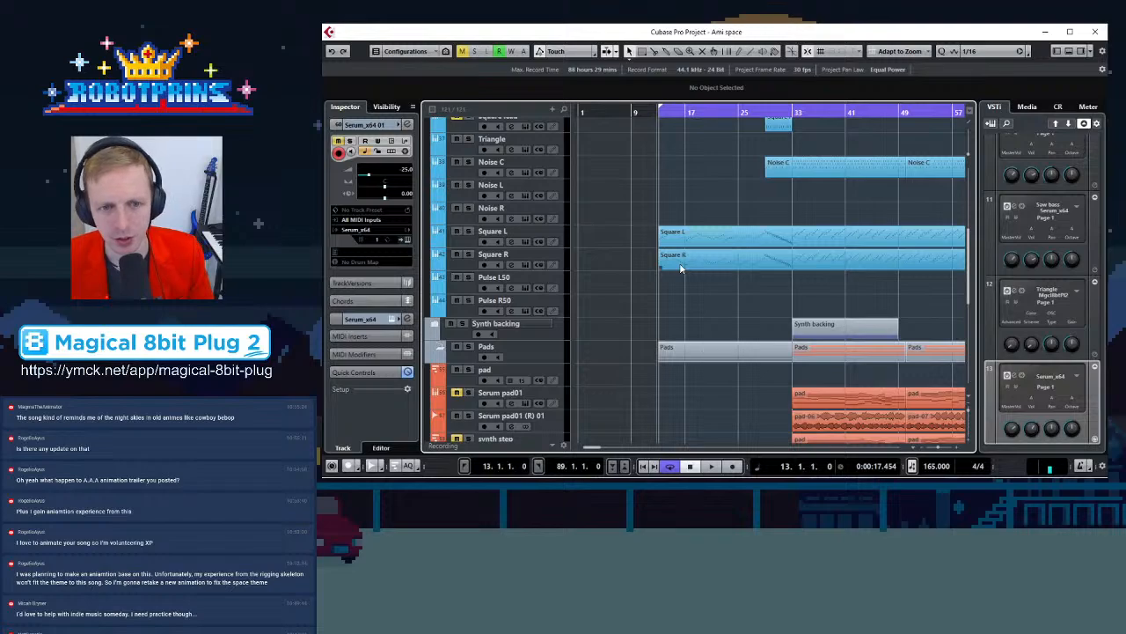
scroll(689, 270, "up", 2)
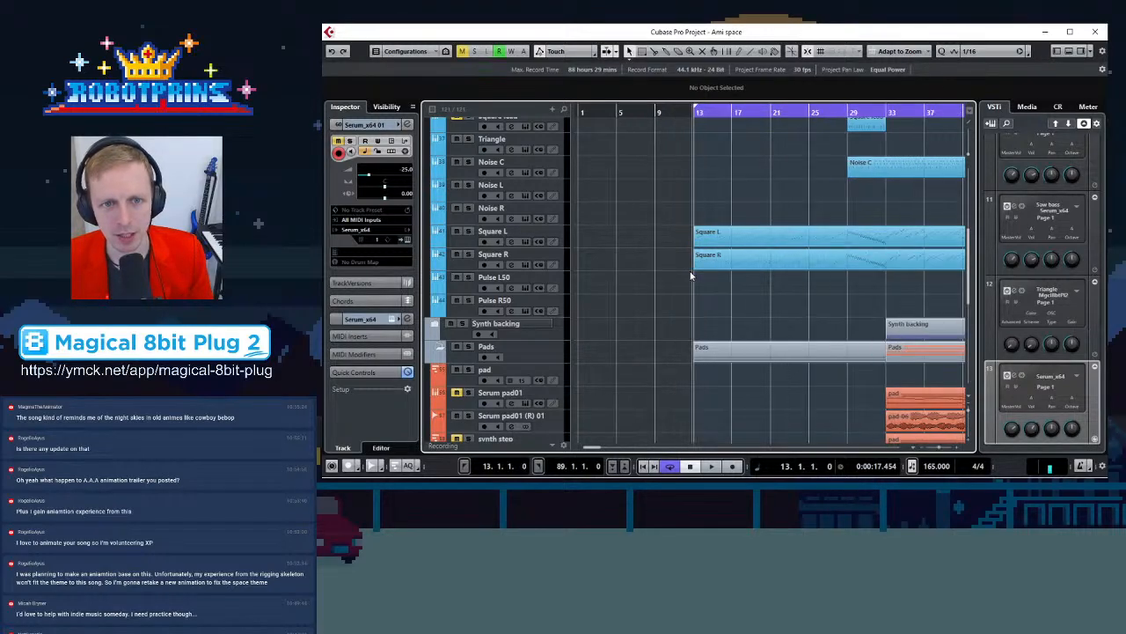
scroll(691, 275, "up", 2)
scroll(692, 271, "up", 3)
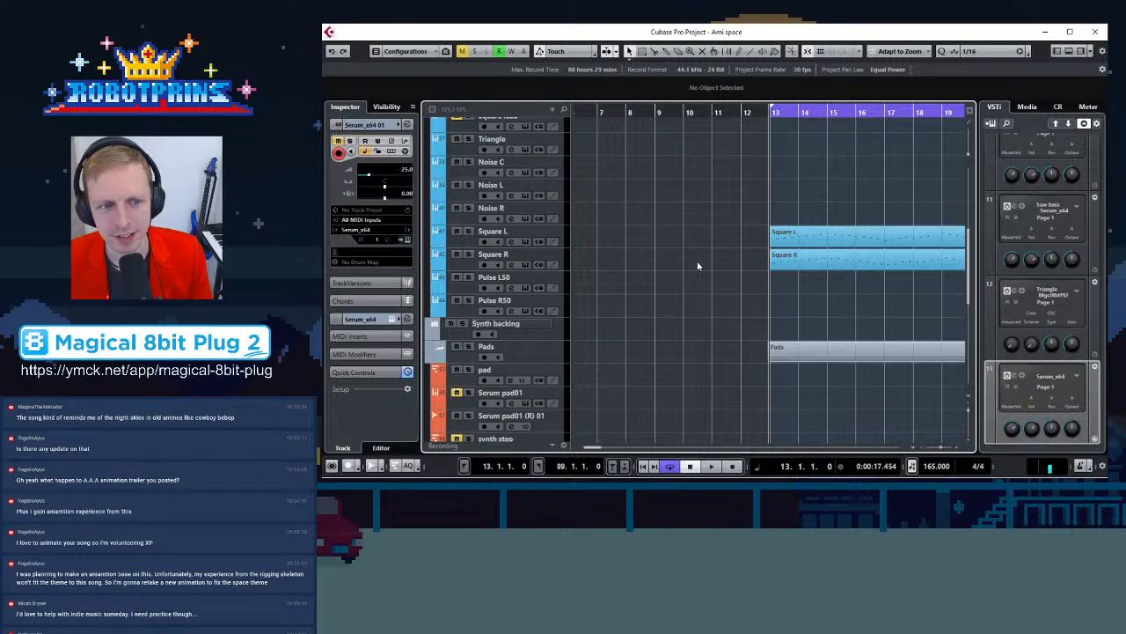
Scroll through the tracks and play back the arrangement to review the rendered piano part against the pads and synth parts
scroll(697, 260, "down", 4)
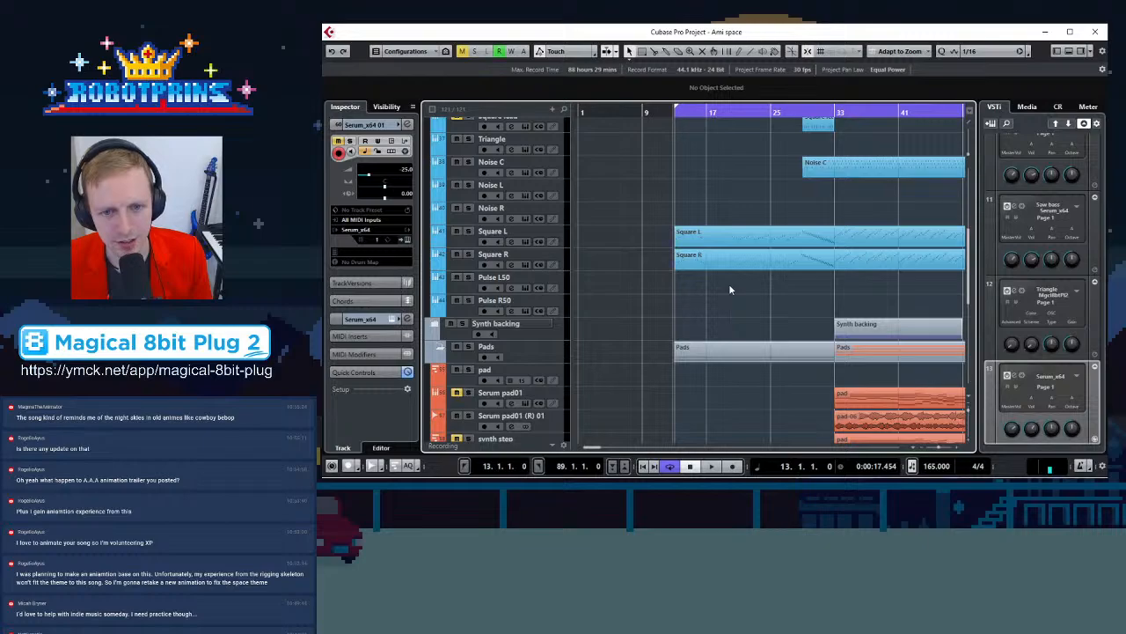
scroll(727, 294, "down", 3)
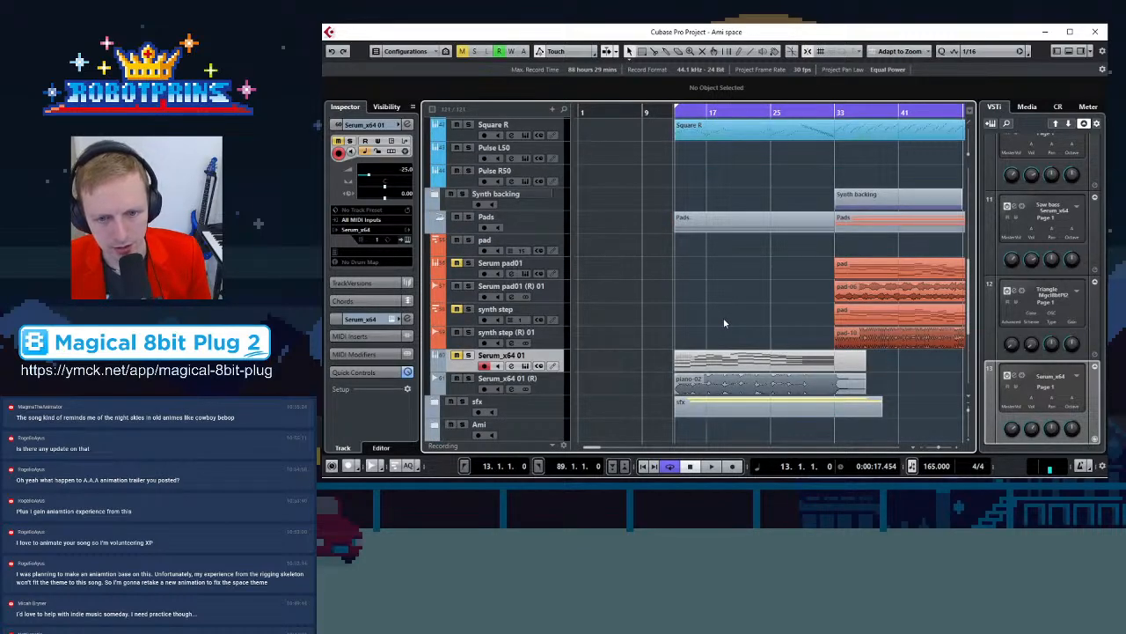
scroll(723, 323, "down", 1)
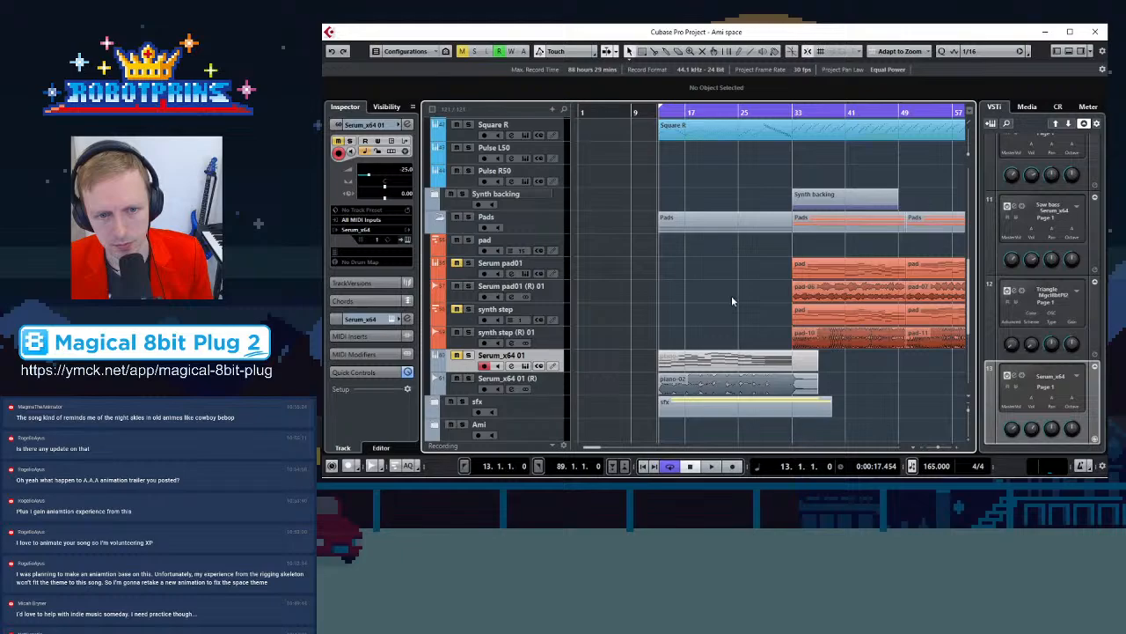
scroll(731, 295, "up", 2)
scroll(729, 335, "up", 3)
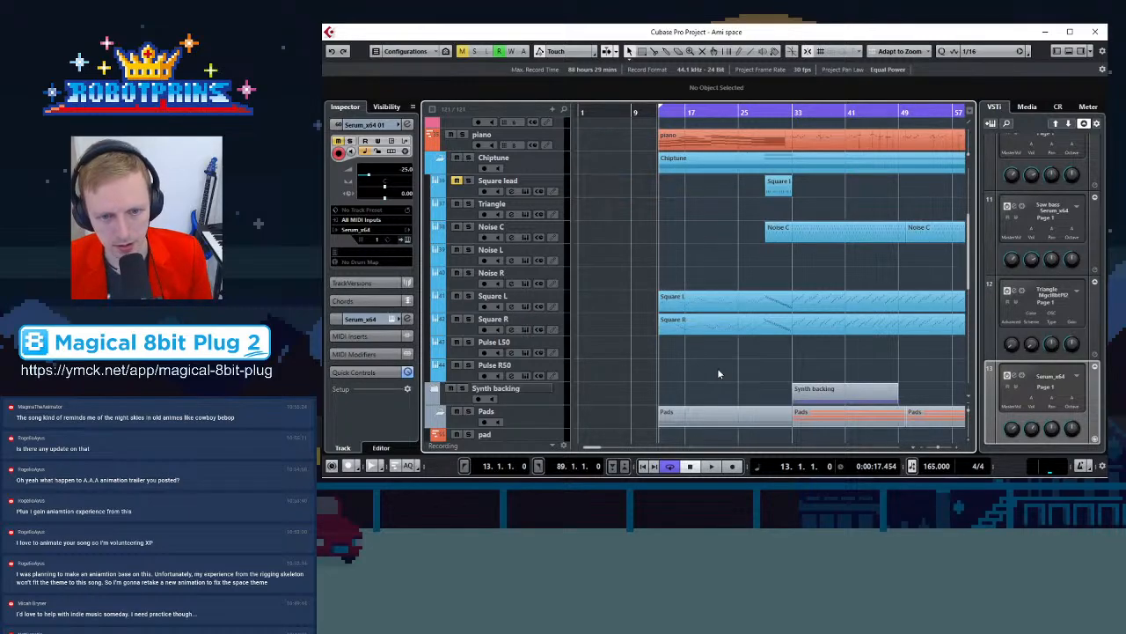
scroll(718, 373, "down", 5)
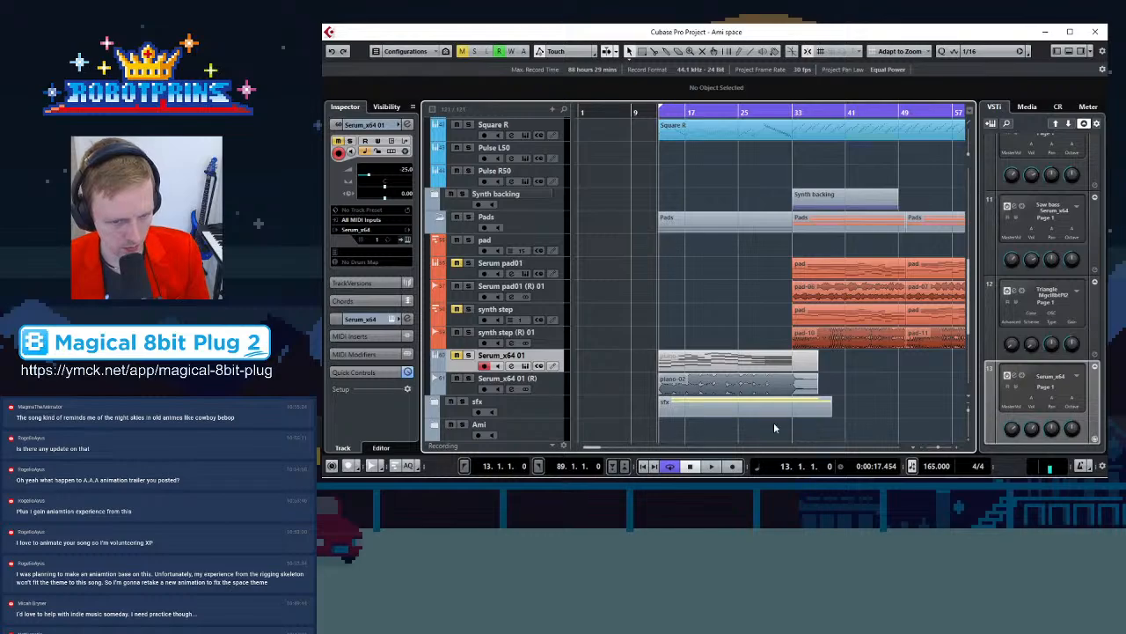
key("space")
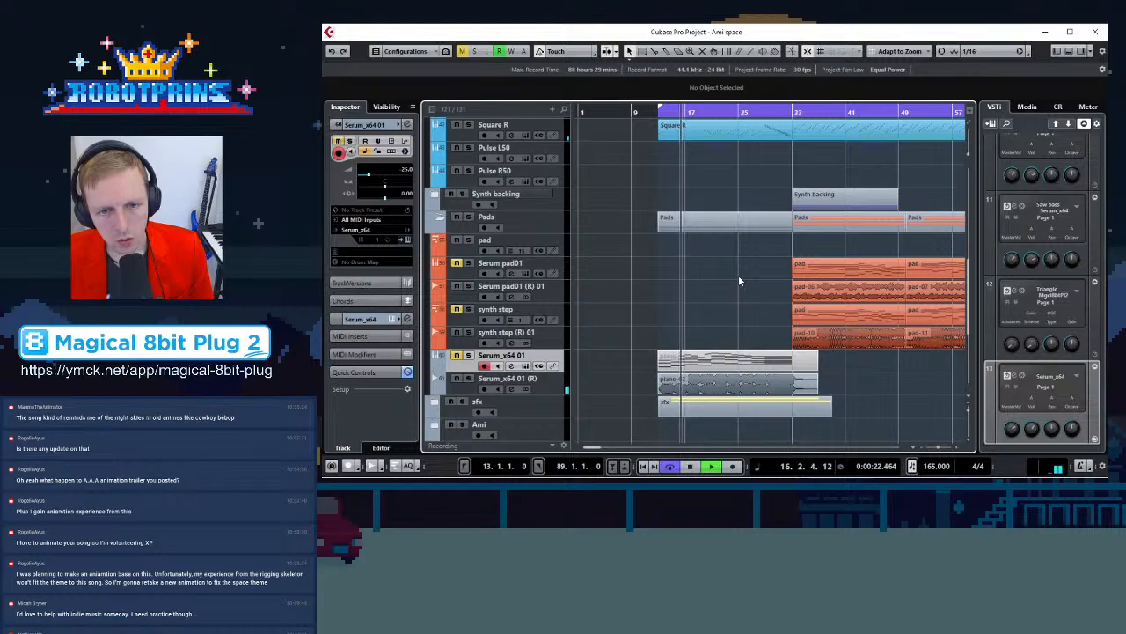
key("space")
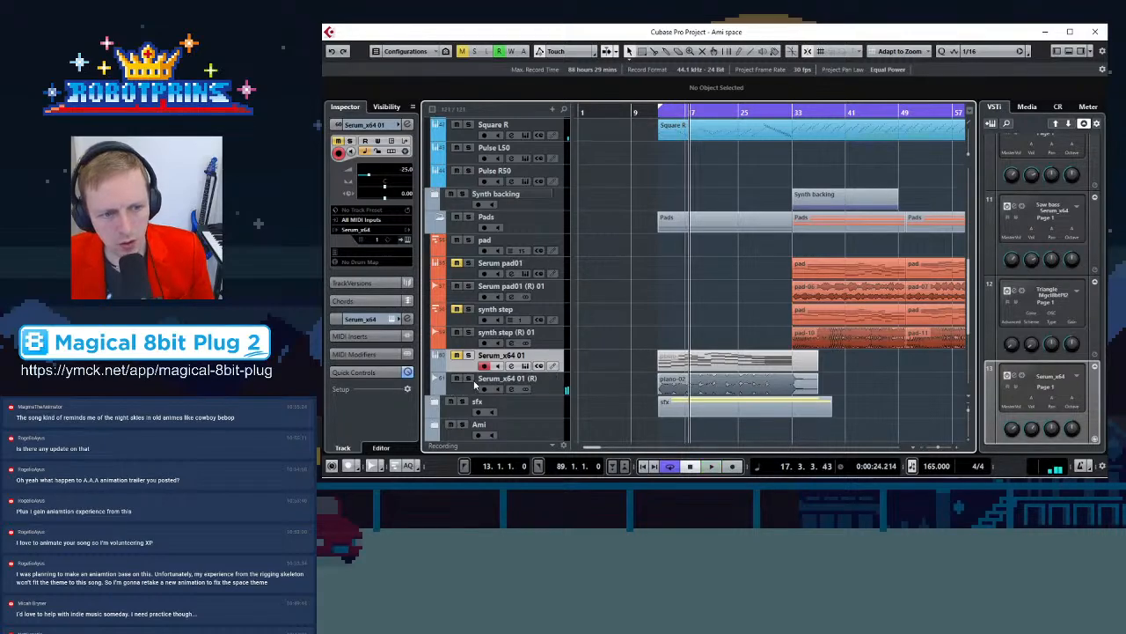
Delete the rendered piano-02 audio part from the Serum_x64 01 (R) track
scroll(651, 306, "up", 8)
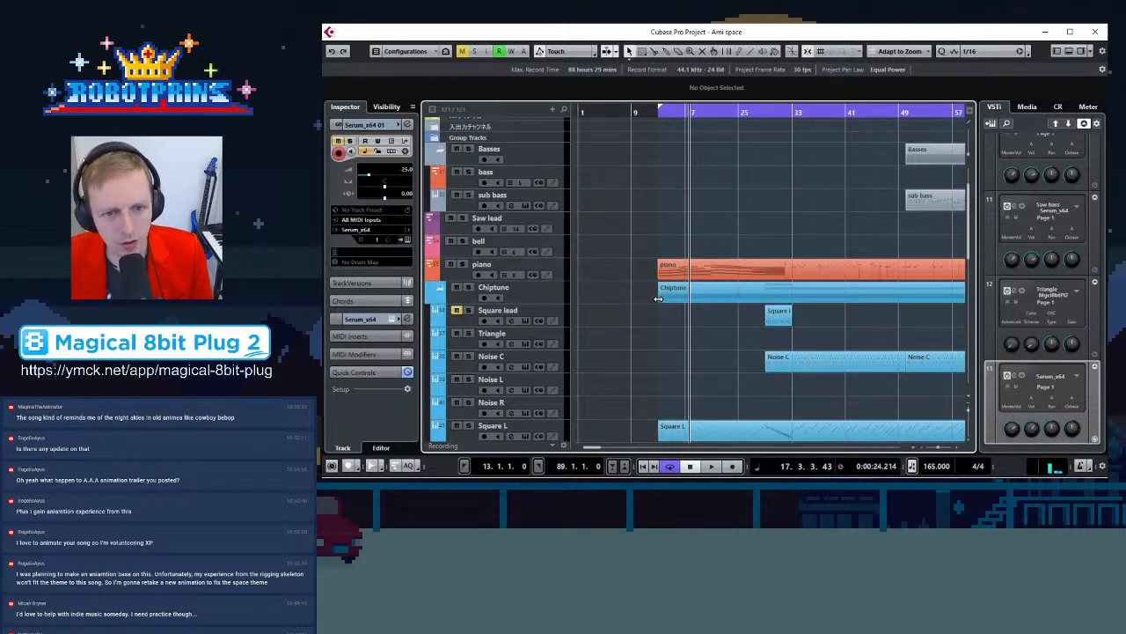
key("h")
key("h")
key("h")
key("h")
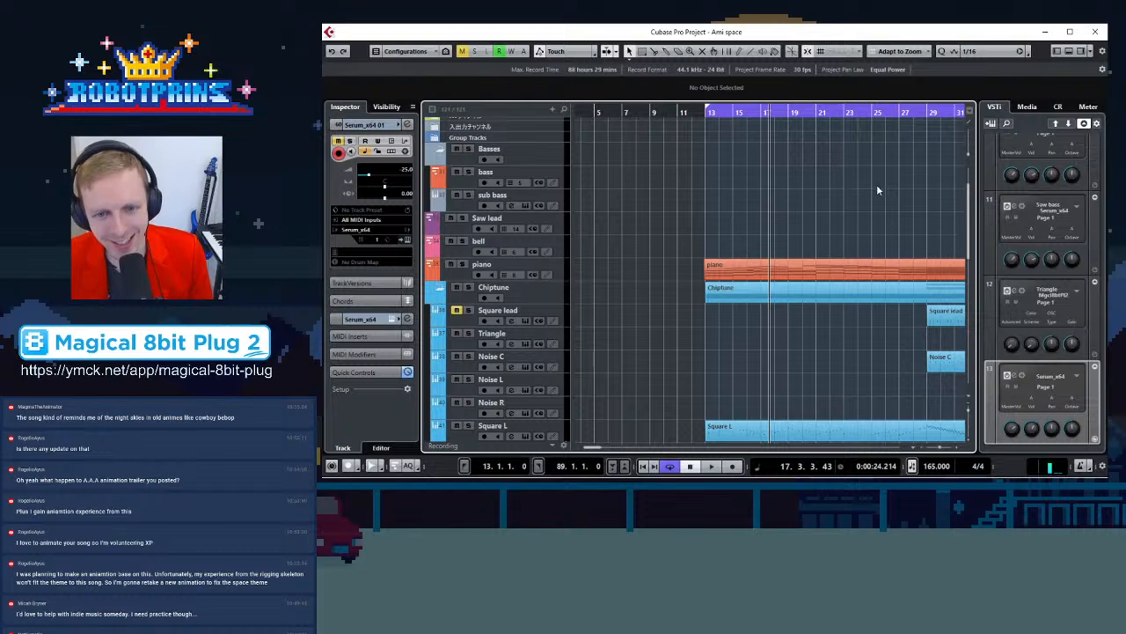
scroll(705, 304, "down", 8)
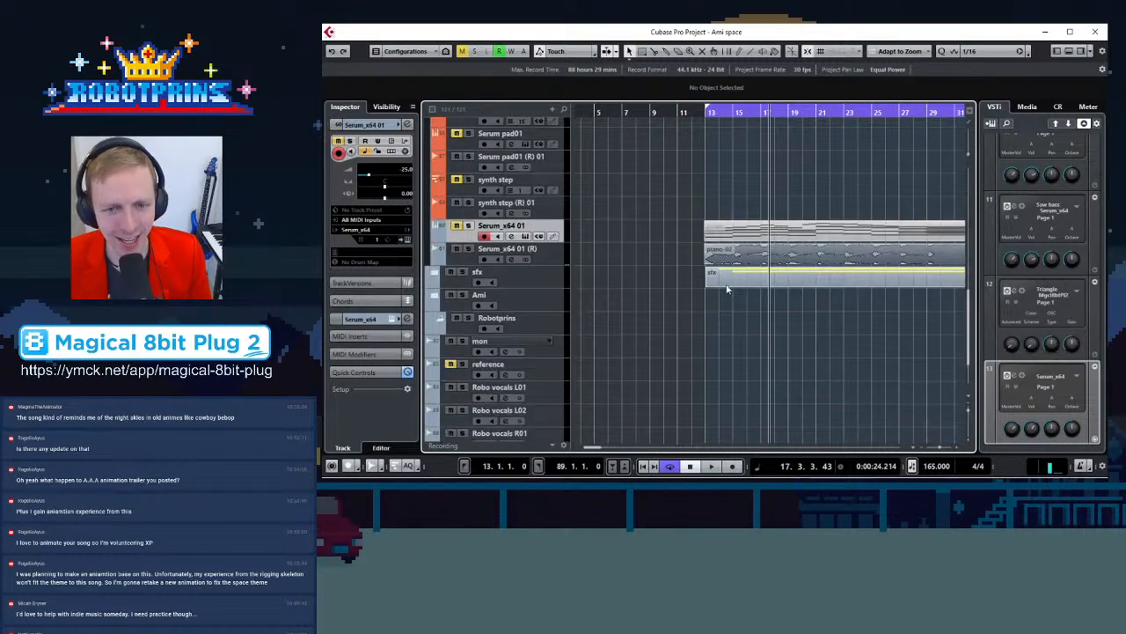
left_click(748, 261)
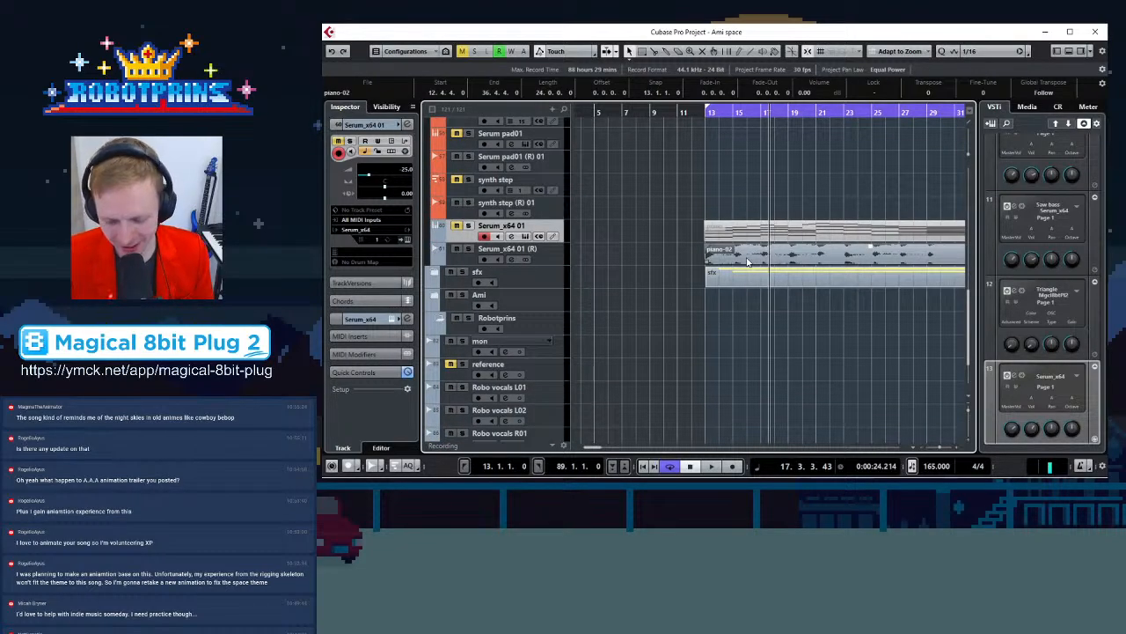
key("Delete")
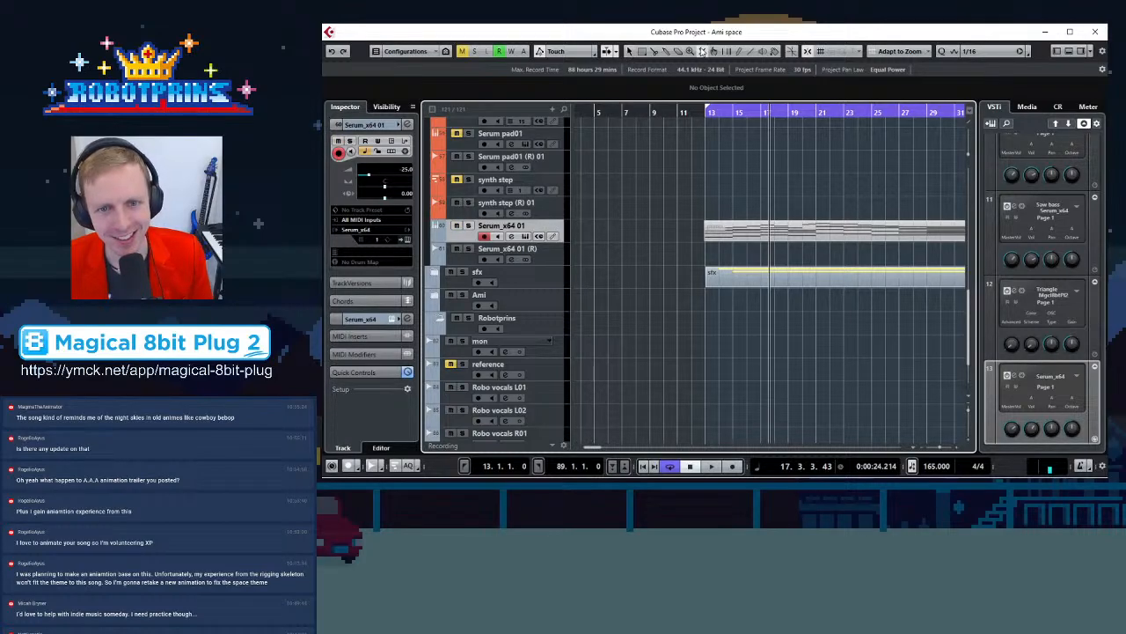
Open the piano track's part in the Key Editor and copy its chord notes around bars 15 to 16
left_click(818, 236)
left_click(631, 52)
scroll(758, 236, "up", 6)
left_click(773, 261)
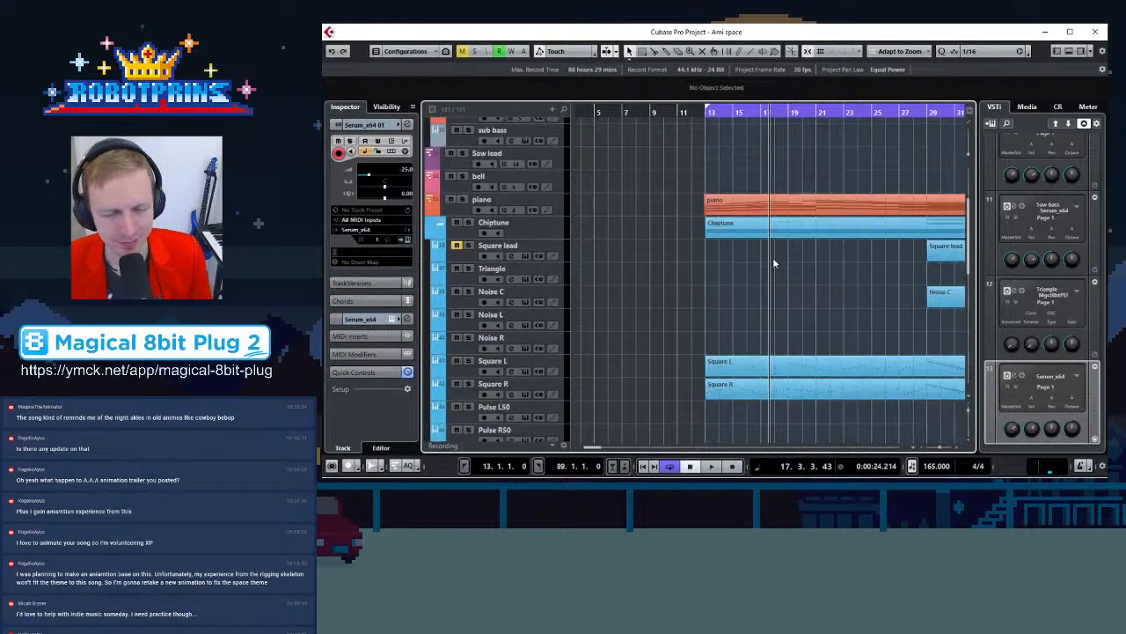
double_click(744, 201)
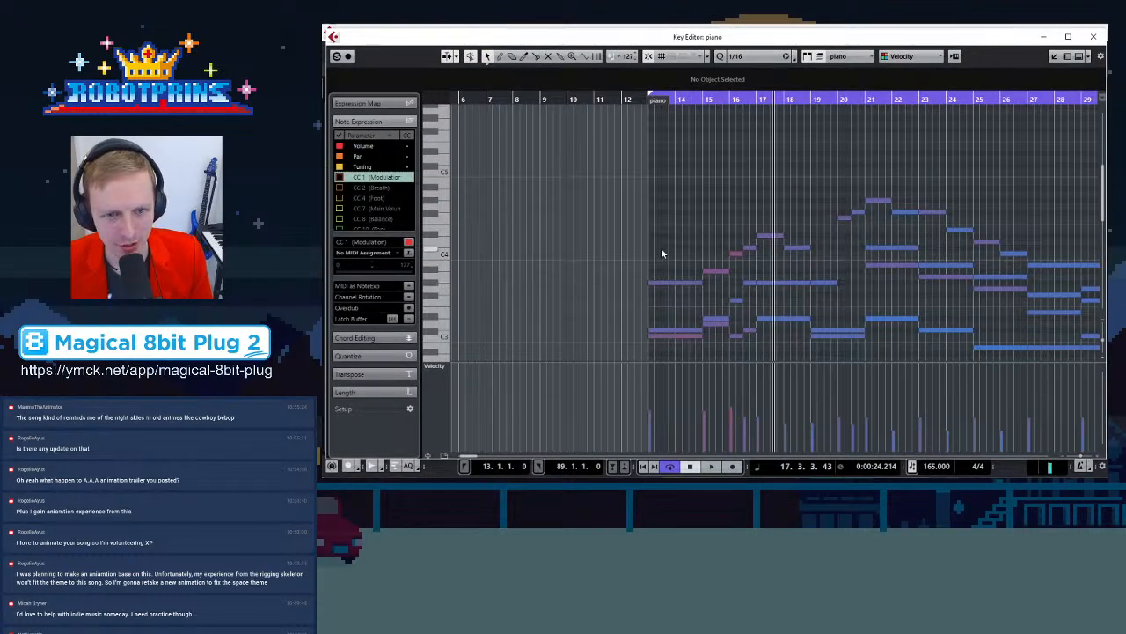
key("h")
key("h")
key("h")
key("h")
key("h")
key("h")
key("h")
scroll(667, 257, "down", 4)
key("g")
scroll(658, 239, "down", 2)
scroll(650, 238, "up", 2)
left_click_drag(577, 132, 700, 314)
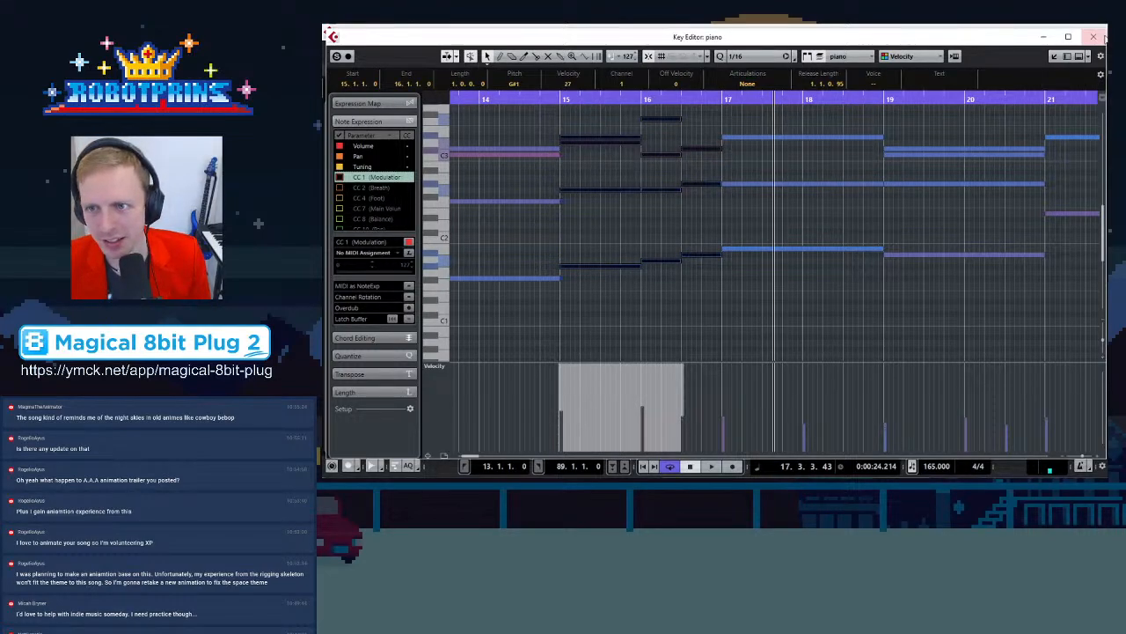
left_click(1094, 36)
In the Serum_x64 01 piano part, delete the notes around bars 15 to 16 and paste the copied chords at bar 15
scroll(739, 278, "down", 3)
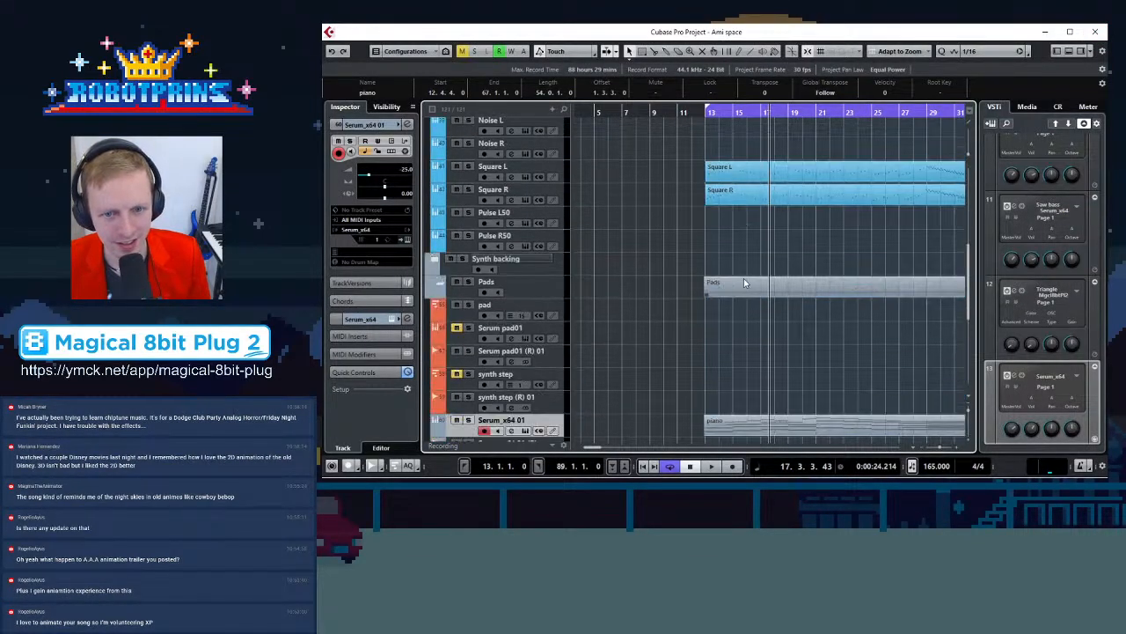
scroll(743, 282, "down", 3)
double_click(747, 304)
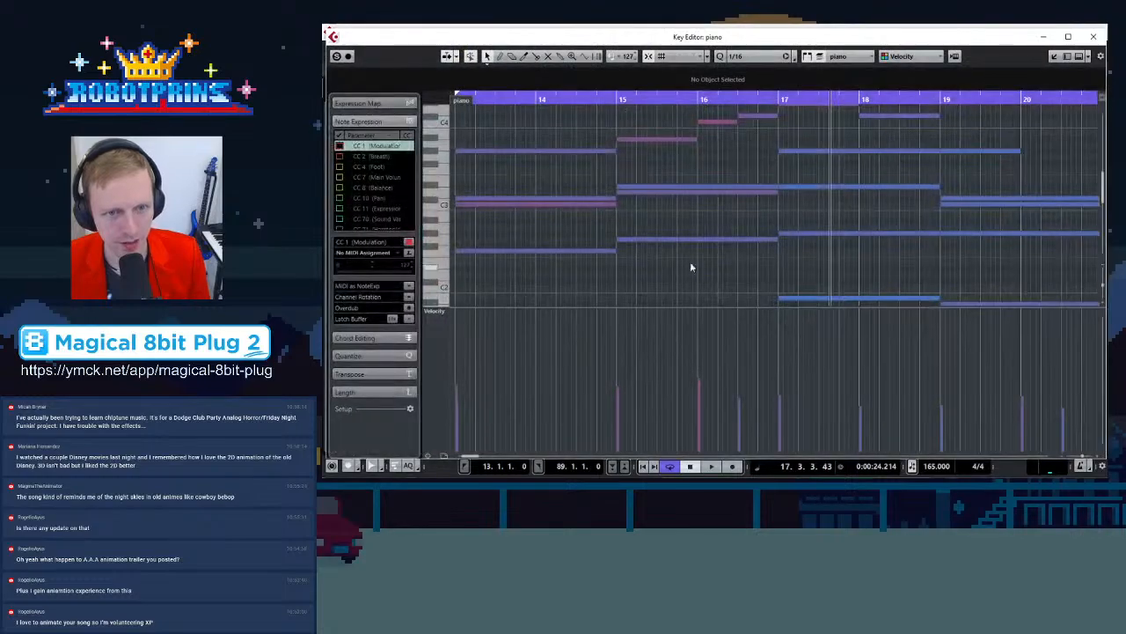
scroll(690, 271, "up", 2)
mouse_move(644, 121)
left_mouse_down()
mouse_move(678, 325)
mouse_move(717, 229)
mouse_move(755, 227)
left_mouse_up()
key("Delete")
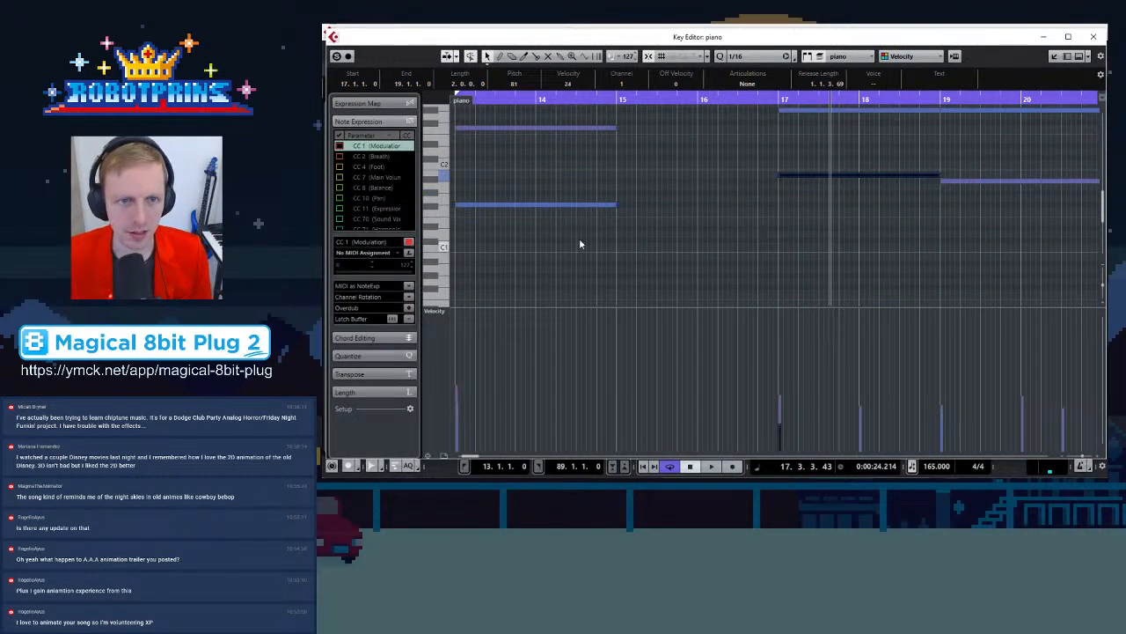
left_click(619, 110)
key("ctrl+v")
left_click(701, 248)
scroll(701, 262, "up", 5)
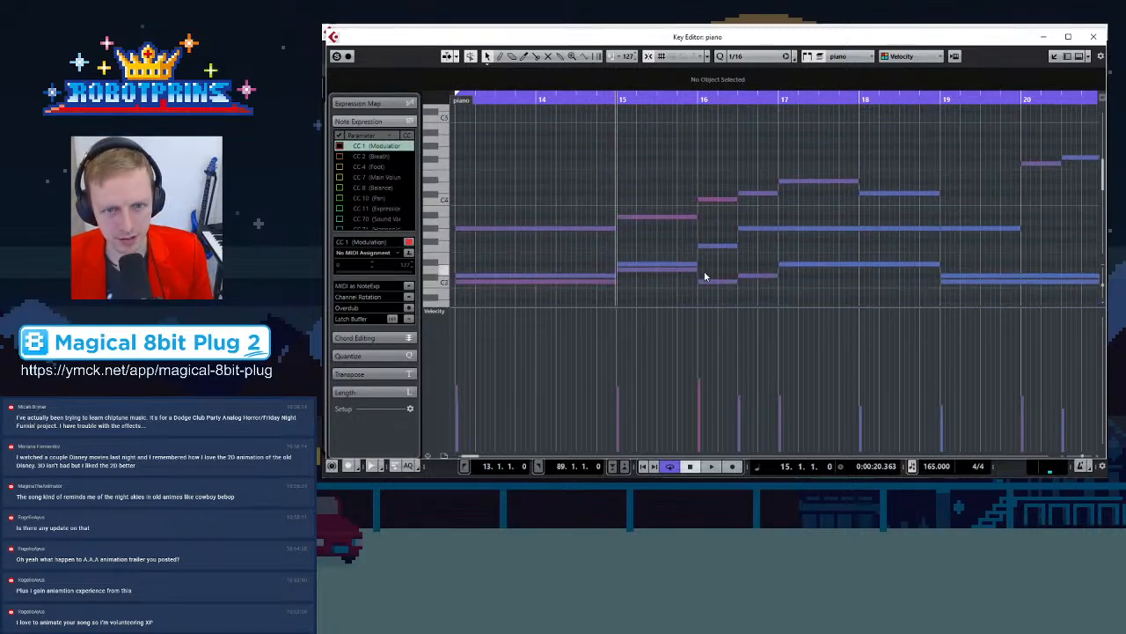
left_click(1093, 36)
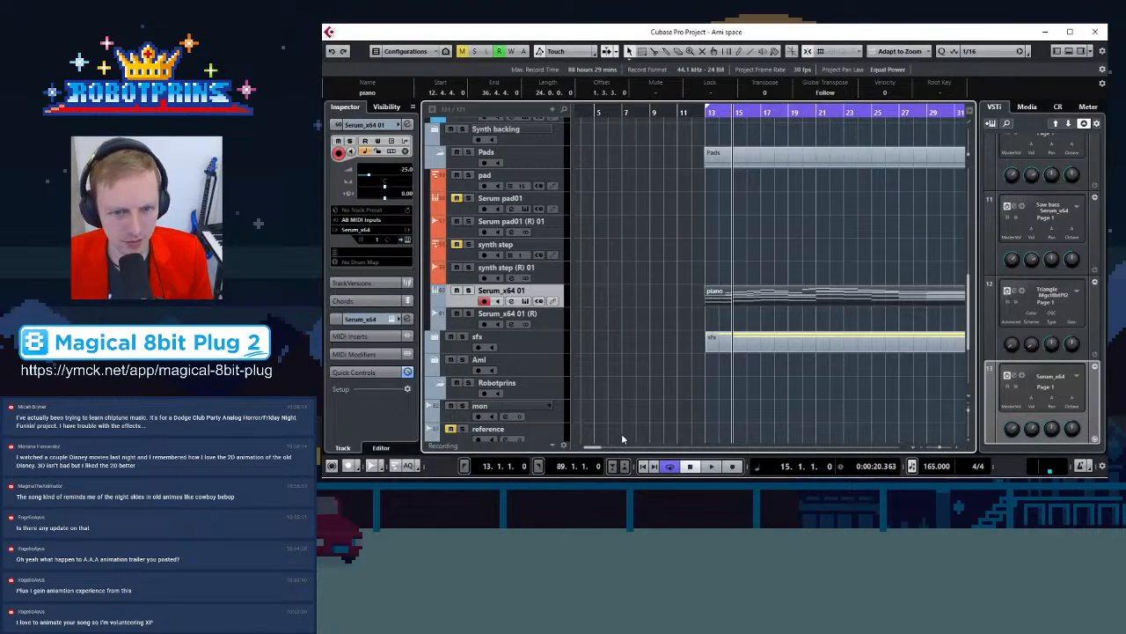
left_click(741, 397)
scroll(739, 399, "down", 3)
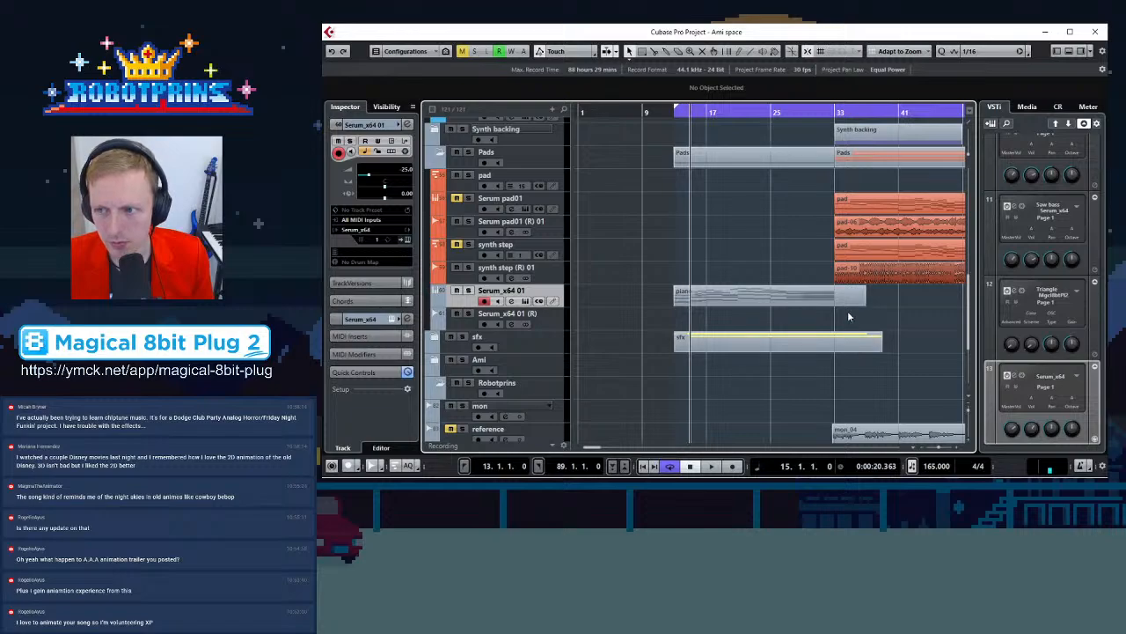
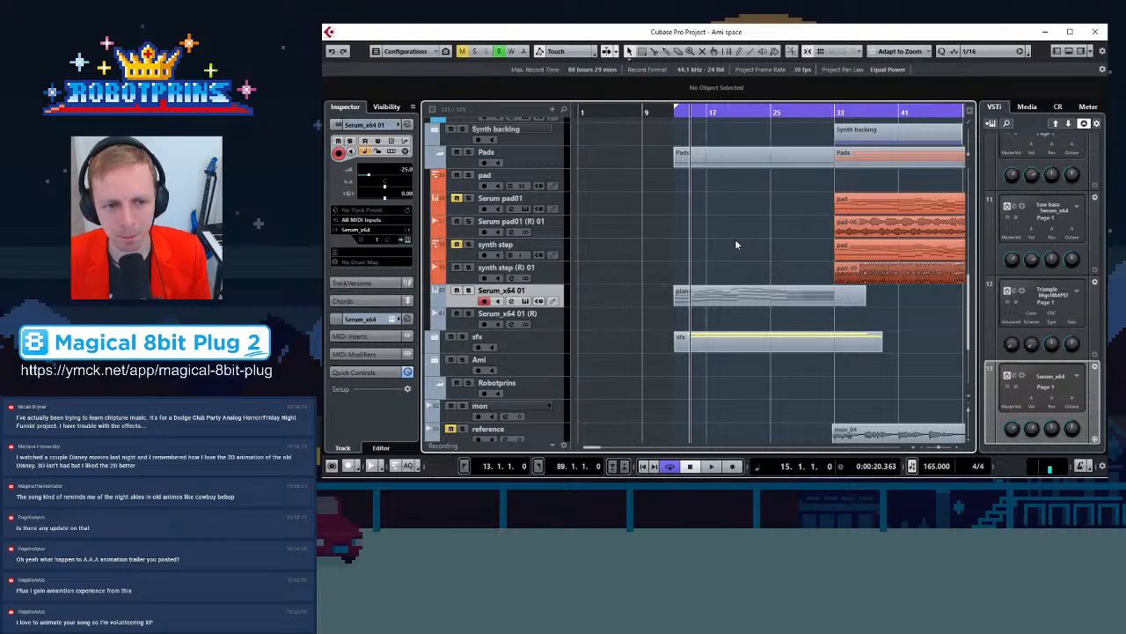
Render the piano part on the Serum_x64 01 track in place with the current settings
left_click(727, 295)
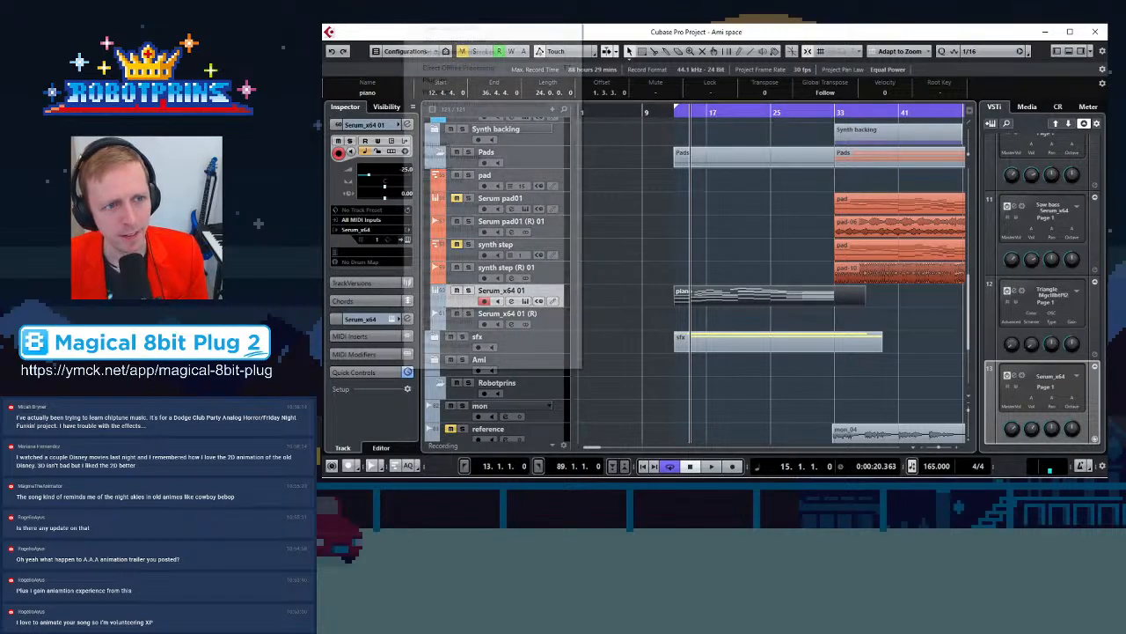
left_click(412, 16)
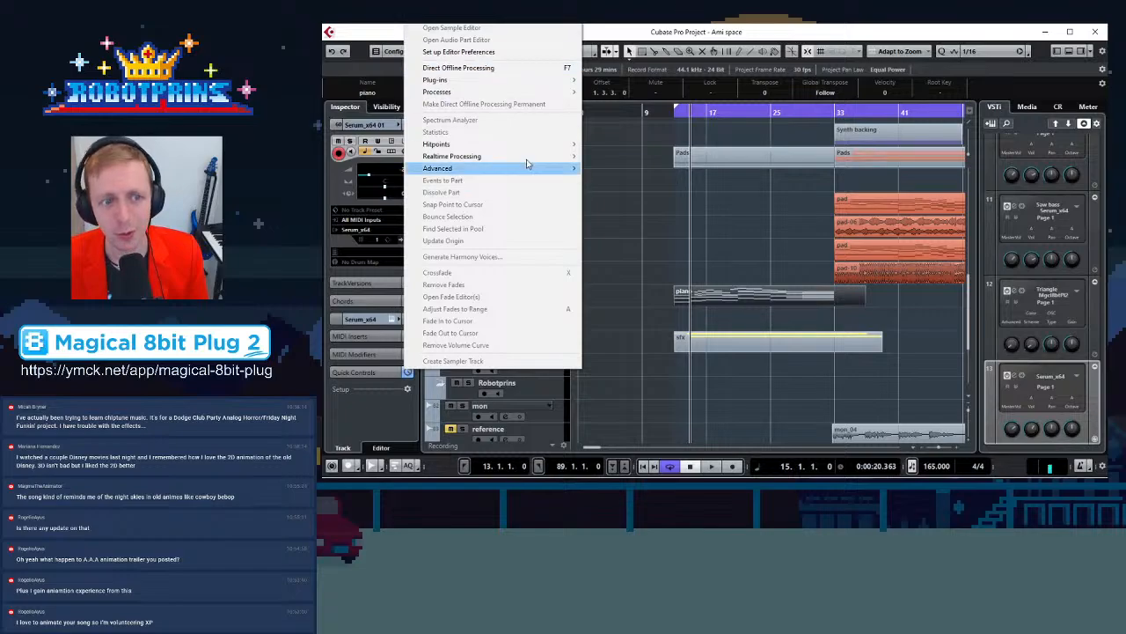
mouse_move(553, 159)
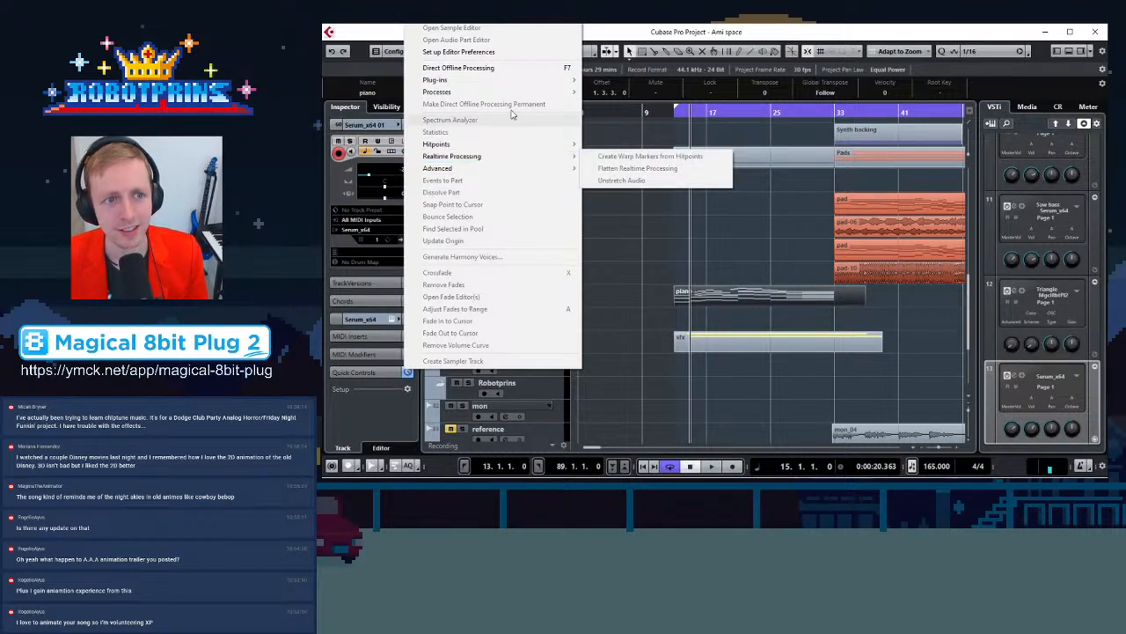
mouse_move(388, 17)
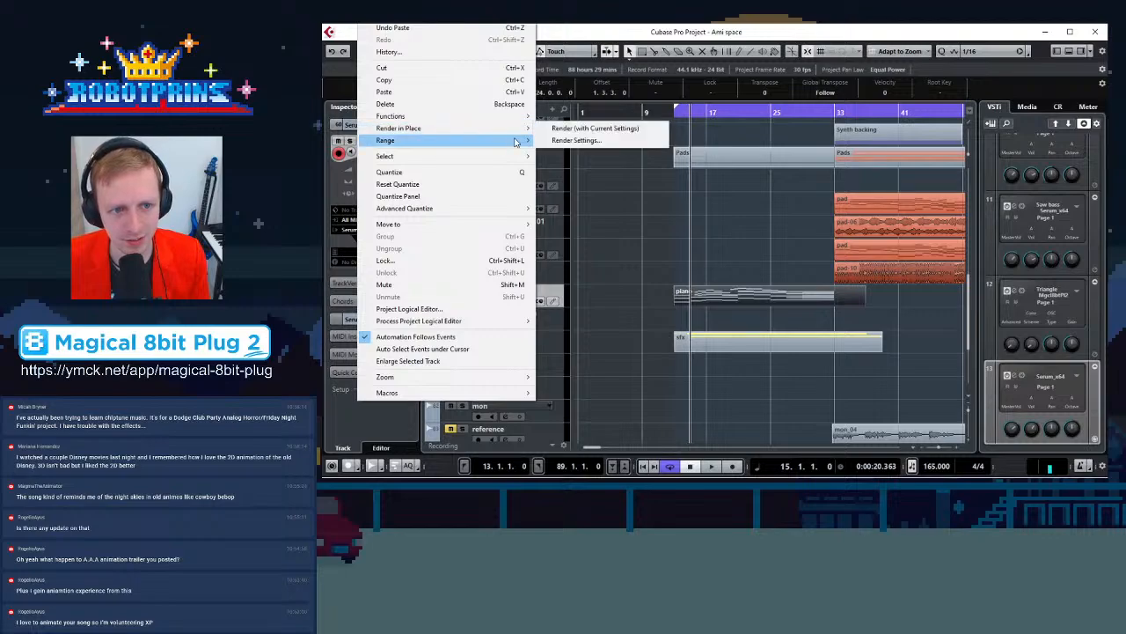
mouse_move(519, 128)
left_click(572, 130)
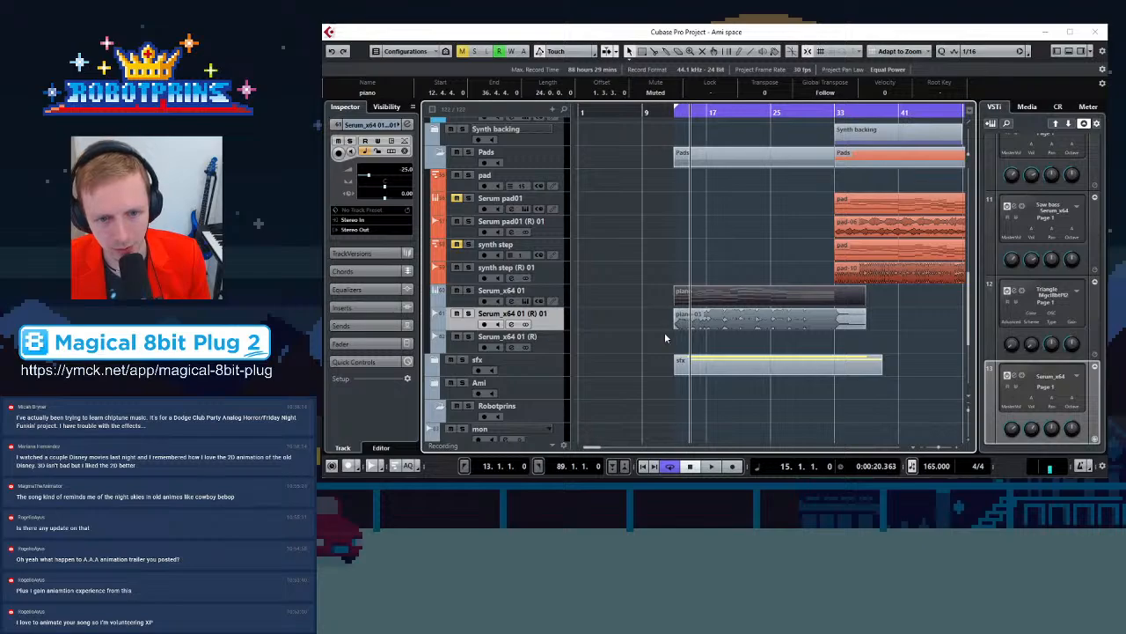
Move the rendered piano-03 audio part onto the Serum_x64 01 (R) track
key("h")
key("h")
left_click_drag(749, 323, 748, 338)
left_click(748, 305)
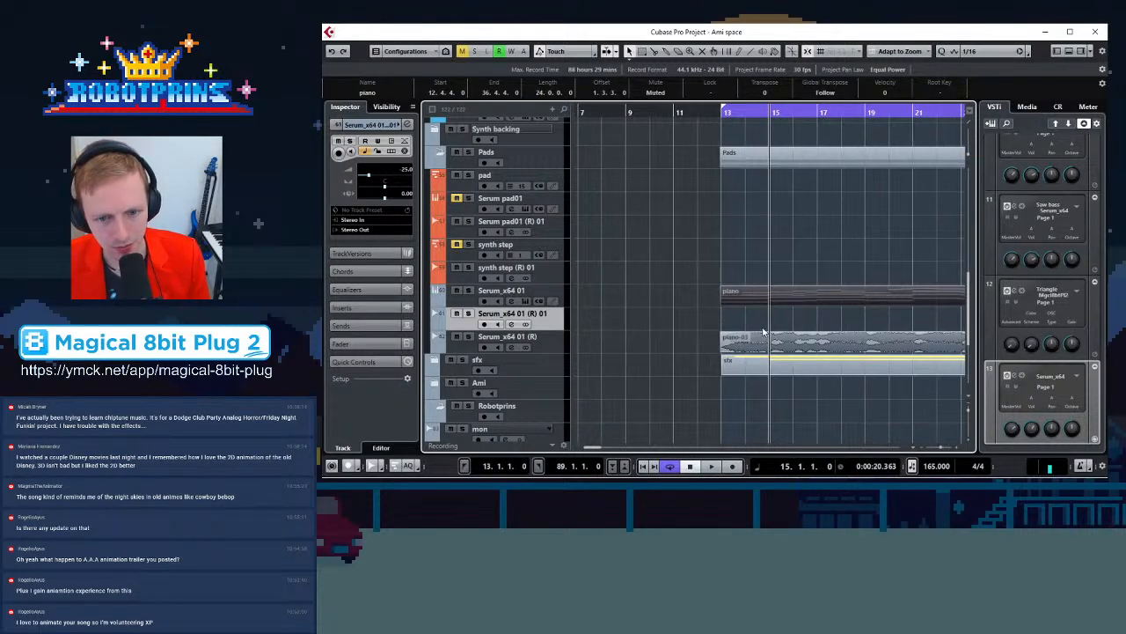
Zoom in around bar 15 to compare the rendered piano-03 audio against the piano MIDI part
key("h")
key("h")
key("h")
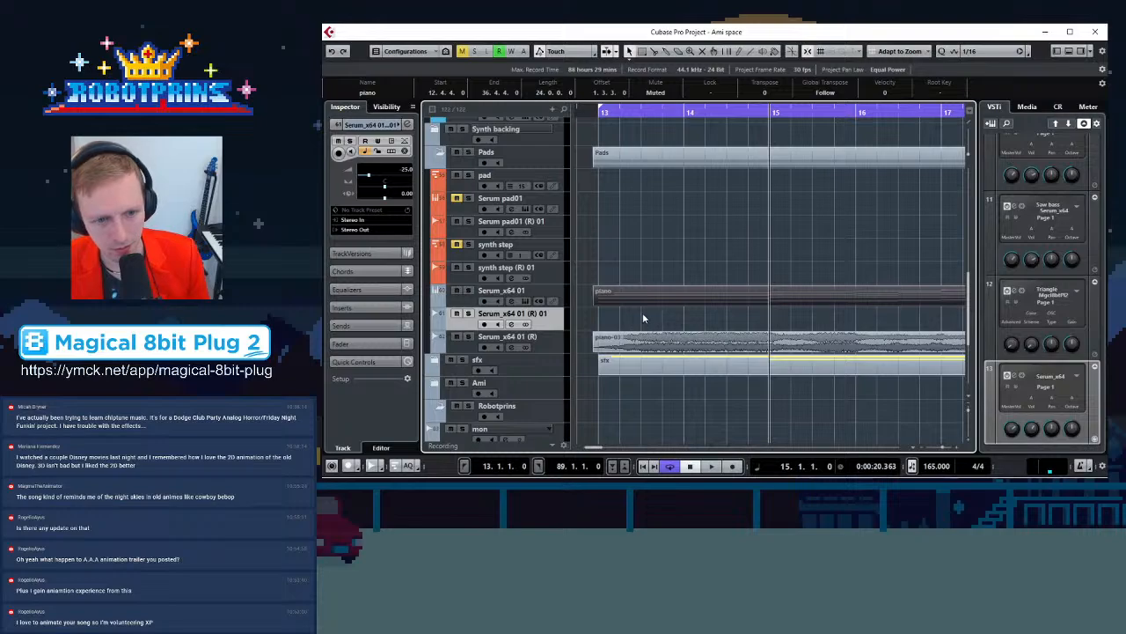
left_click(643, 317)
left_click(621, 335)
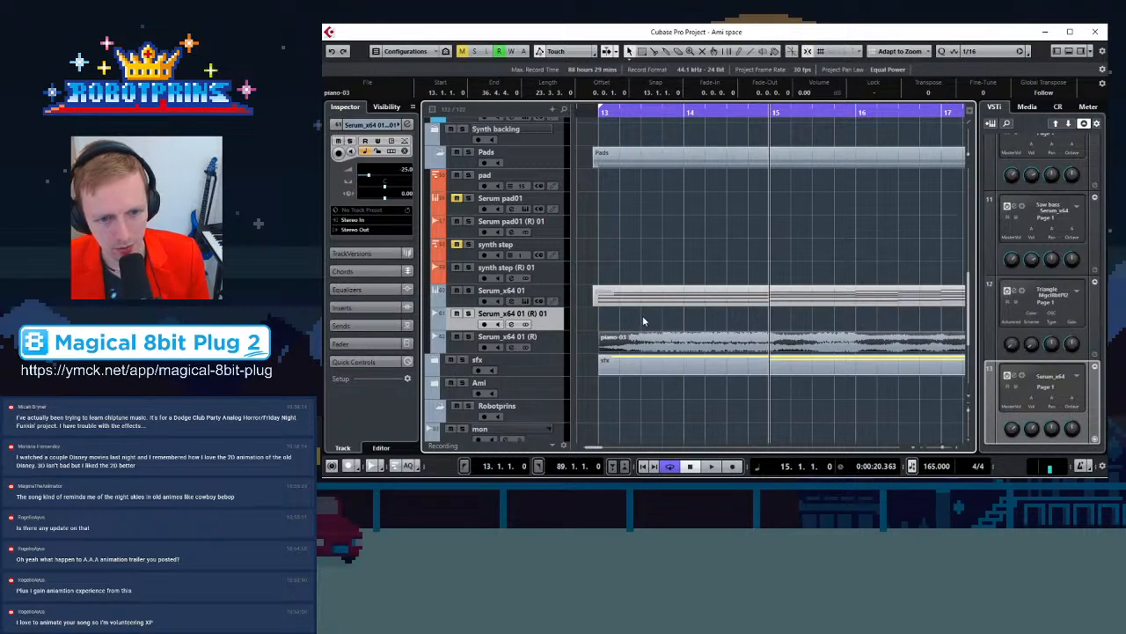
left_click(642, 314)
key("g")
key("g")
key("g")
key("g")
key("g")
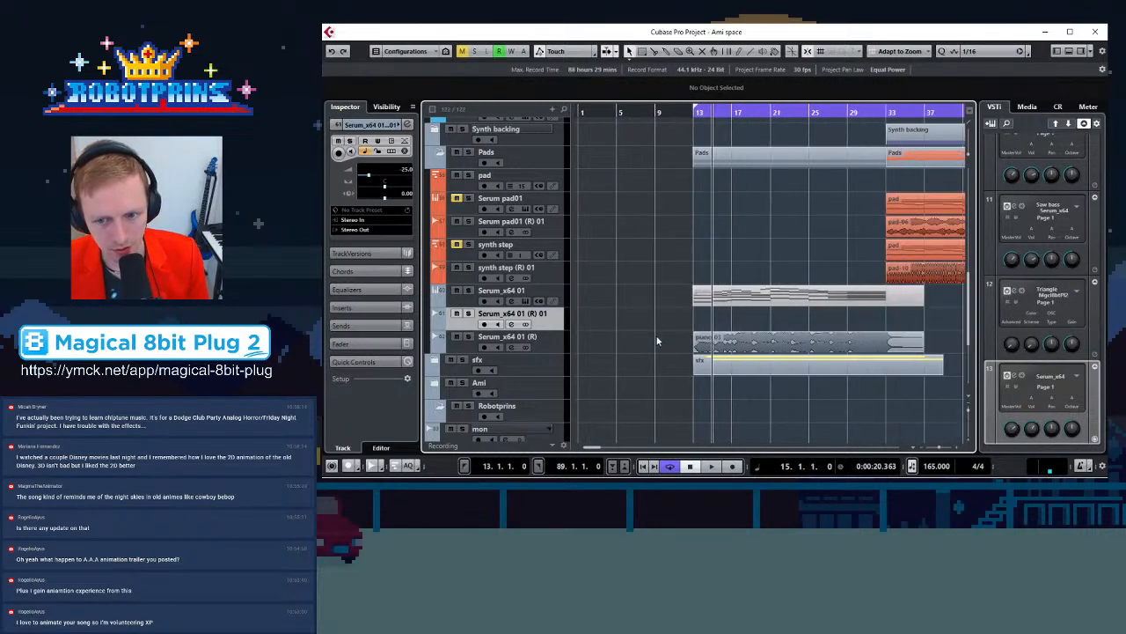
Remove the now empty Serum_x64 01 (R) 01 track
right_click(541, 328)
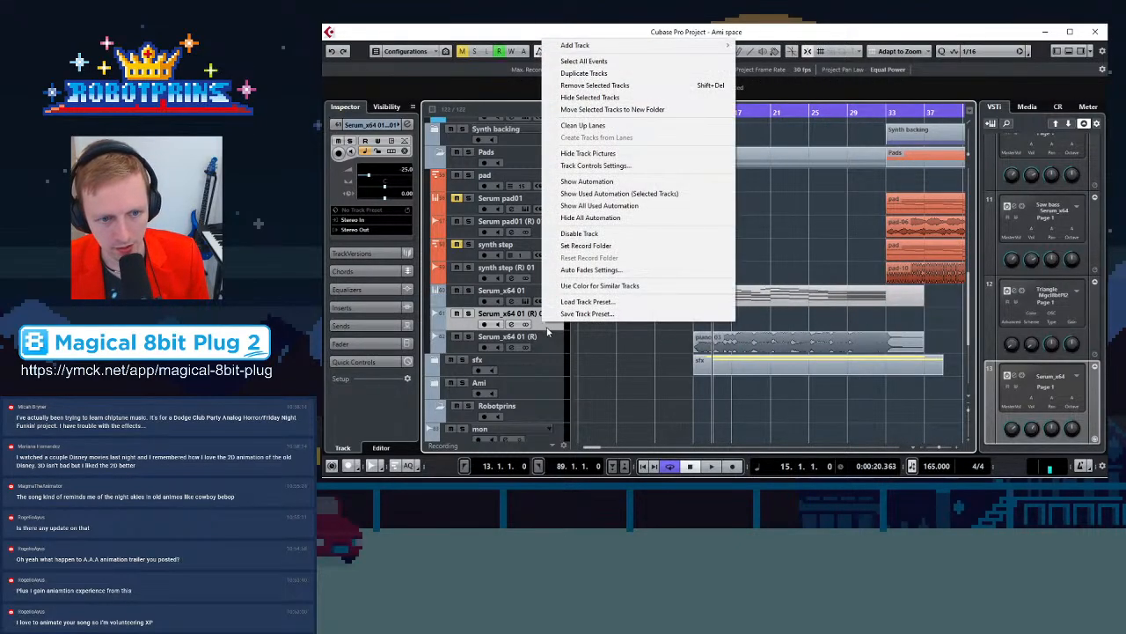
left_click(594, 86)
key("g")
key("g")
key("g")
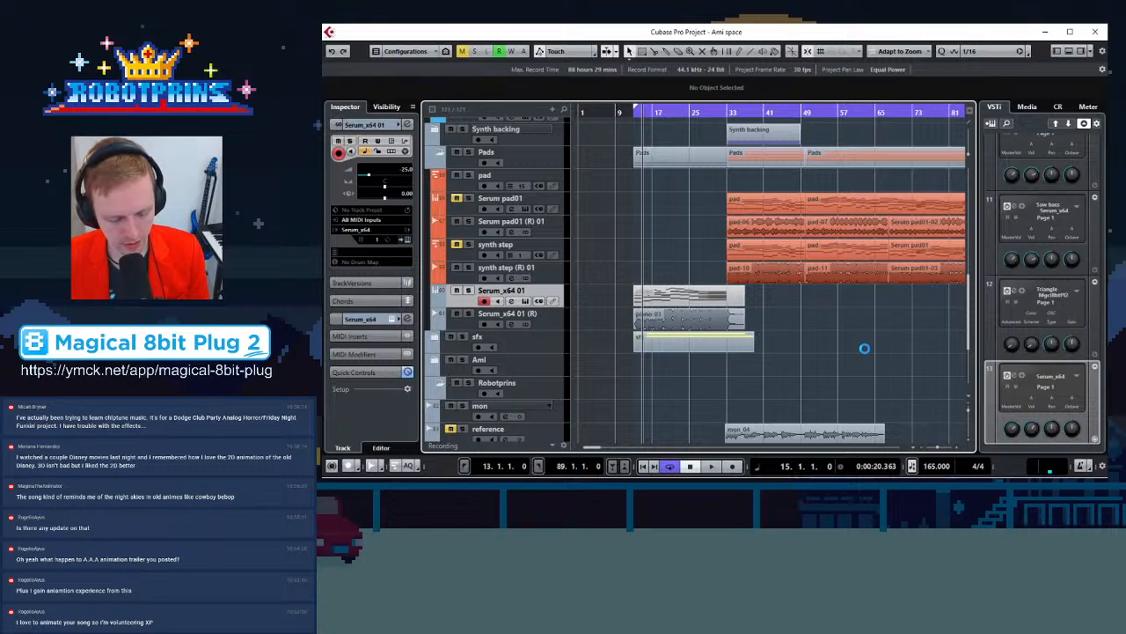
Create a new MIDI part on the Square lead track from bar 13 to about bar 14 and open it in the Key Editor
scroll(660, 325, "up", 5)
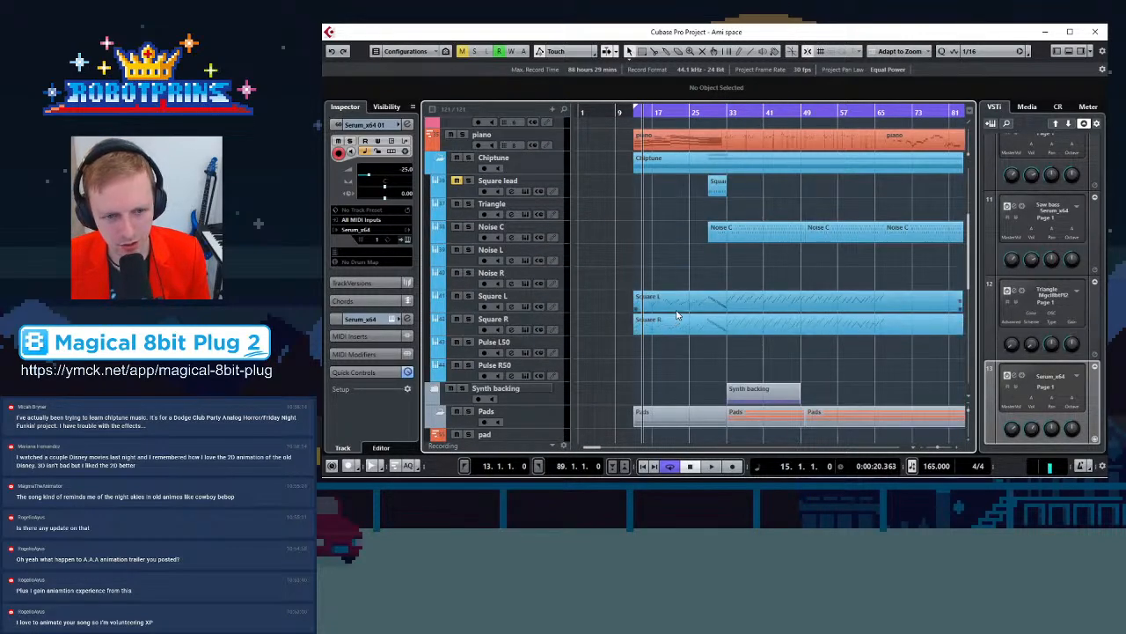
key("h")
key("h")
key("h")
key("h")
key("h")
key("h")
key("h")
key("h")
key("h")
key("g")
key("g")
key("g")
key("g")
key("g")
key("g")
key("g")
key("g")
key("g")
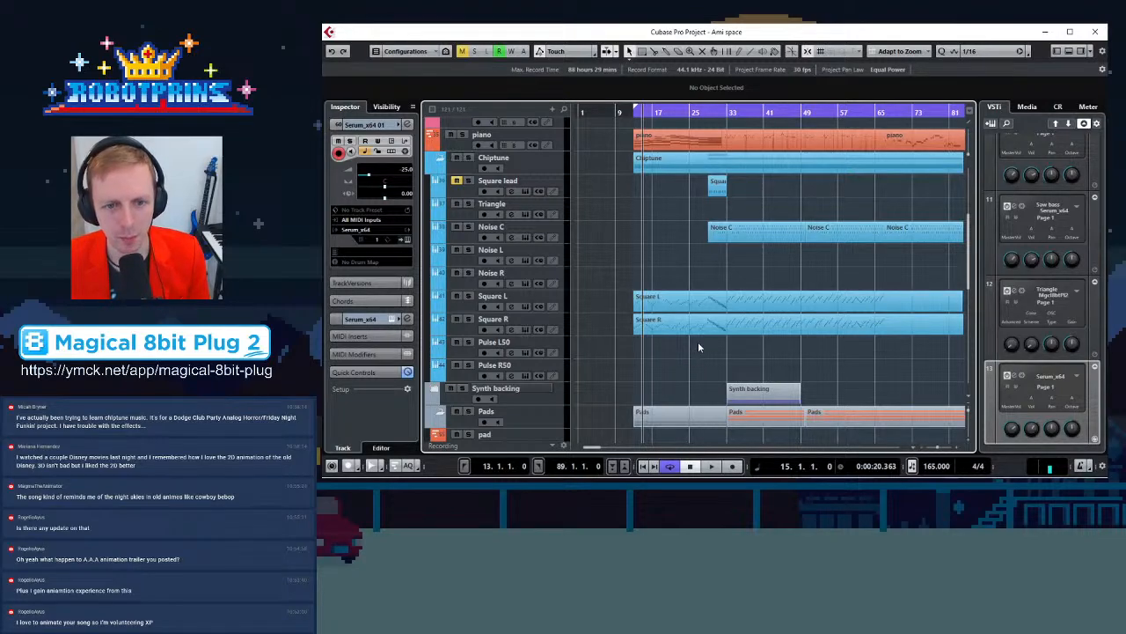
left_click_drag(636, 184, 672, 187)
double_click(654, 188)
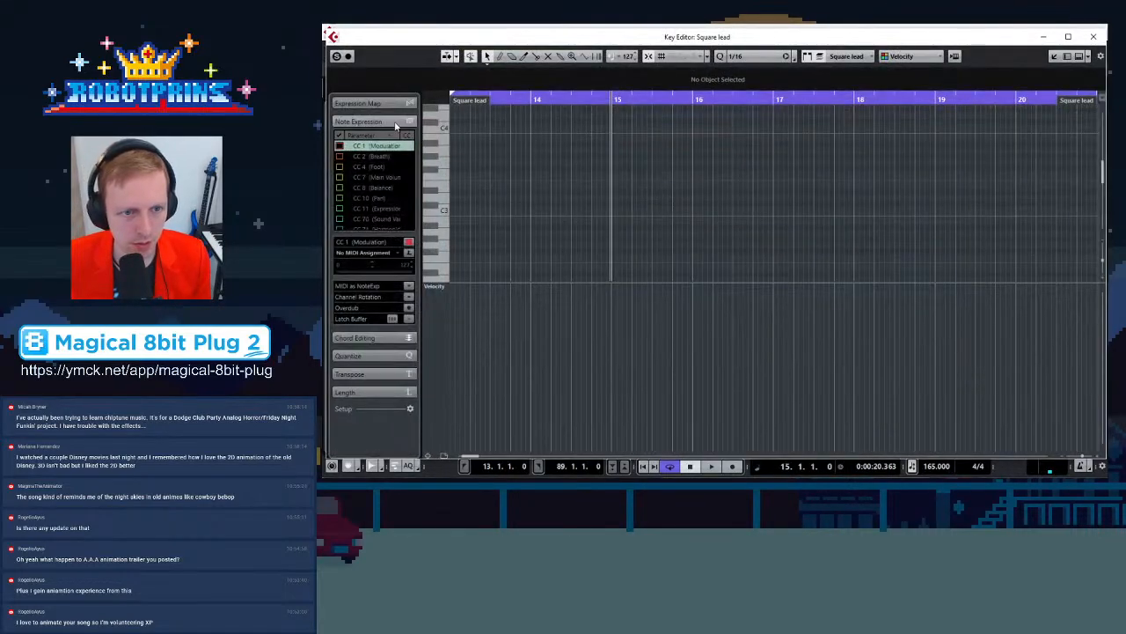
Draw the opening notes of a lead phrase at bar 13, starting on A2, in the Square lead part
key("h")
key("g")
key("h")
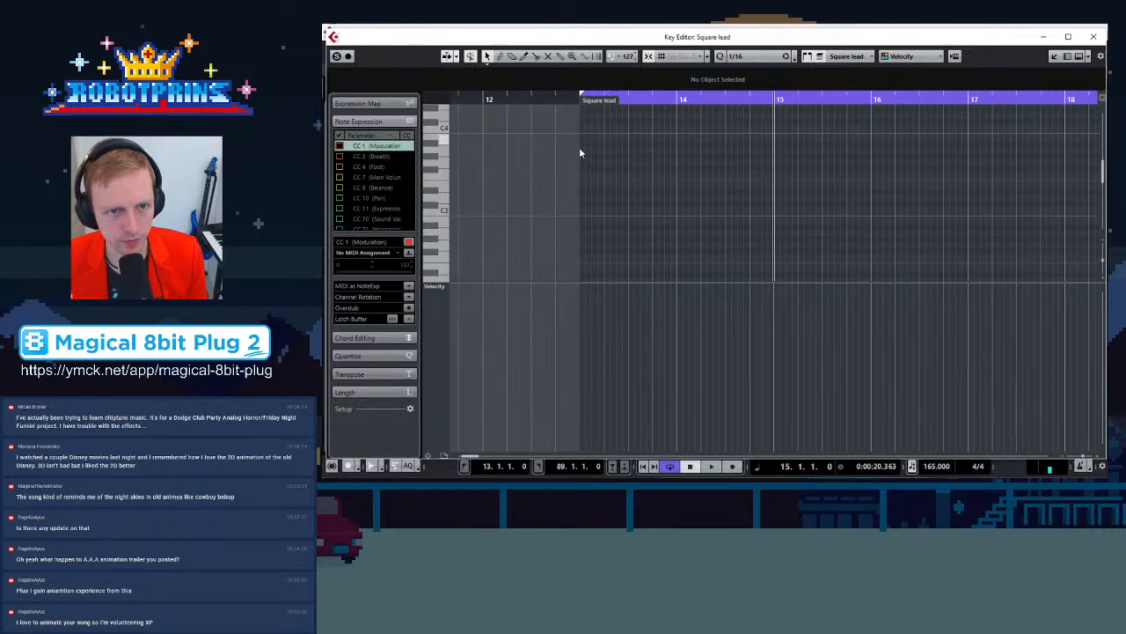
key("h")
key("h")
left_click(1094, 36)
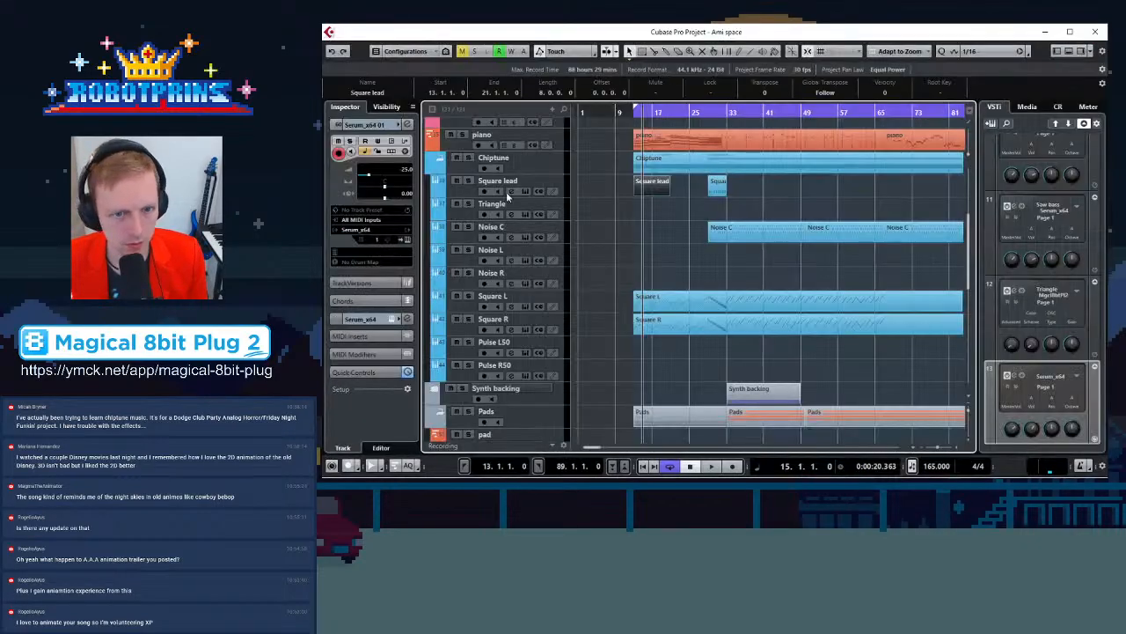
double_click(660, 190)
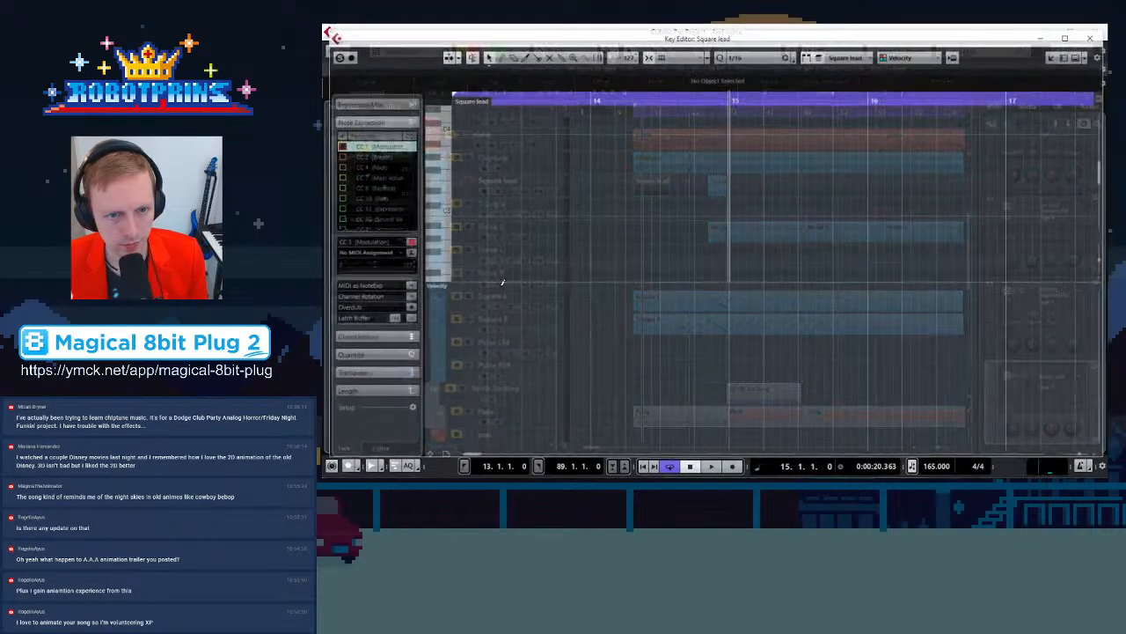
left_click(555, 100)
key("h")
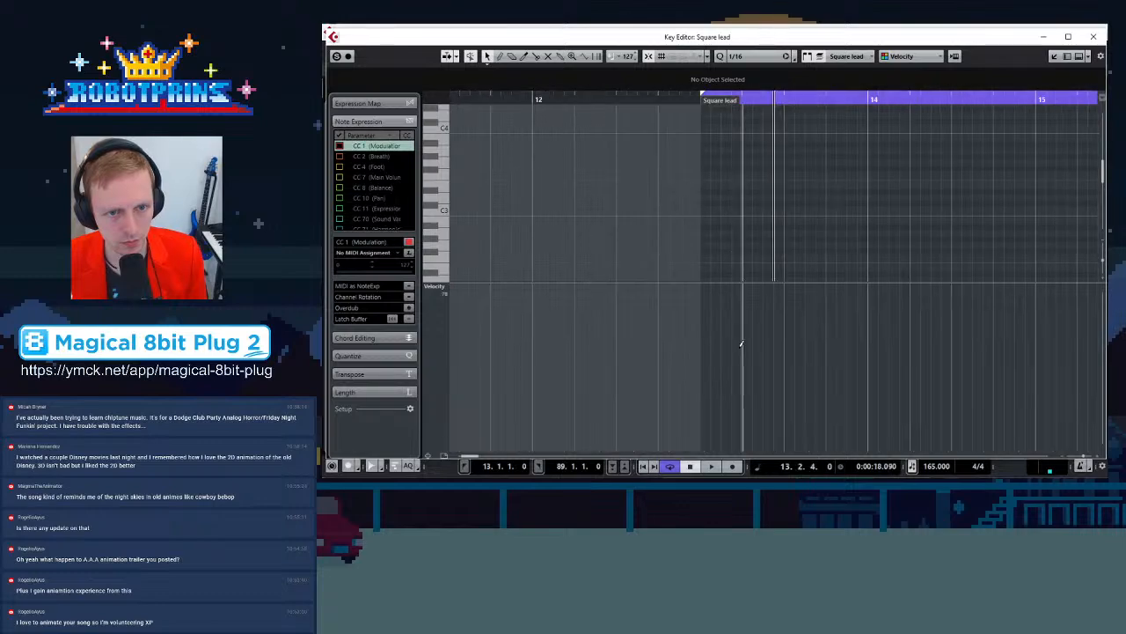
scroll(786, 243, "down", 2)
left_click(711, 195)
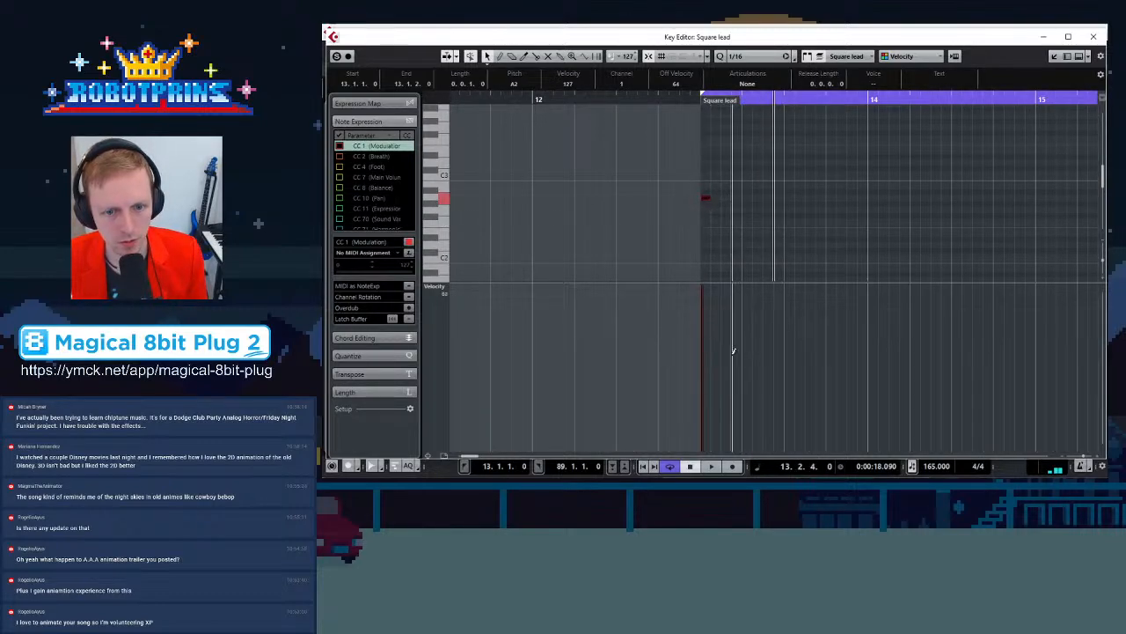
left_click(732, 215)
left_click_drag(710, 199, 721, 199)
key("g")
Add further notes to complete a five-note phrase before bar 14 and play it back from the start
left_click(751, 153)
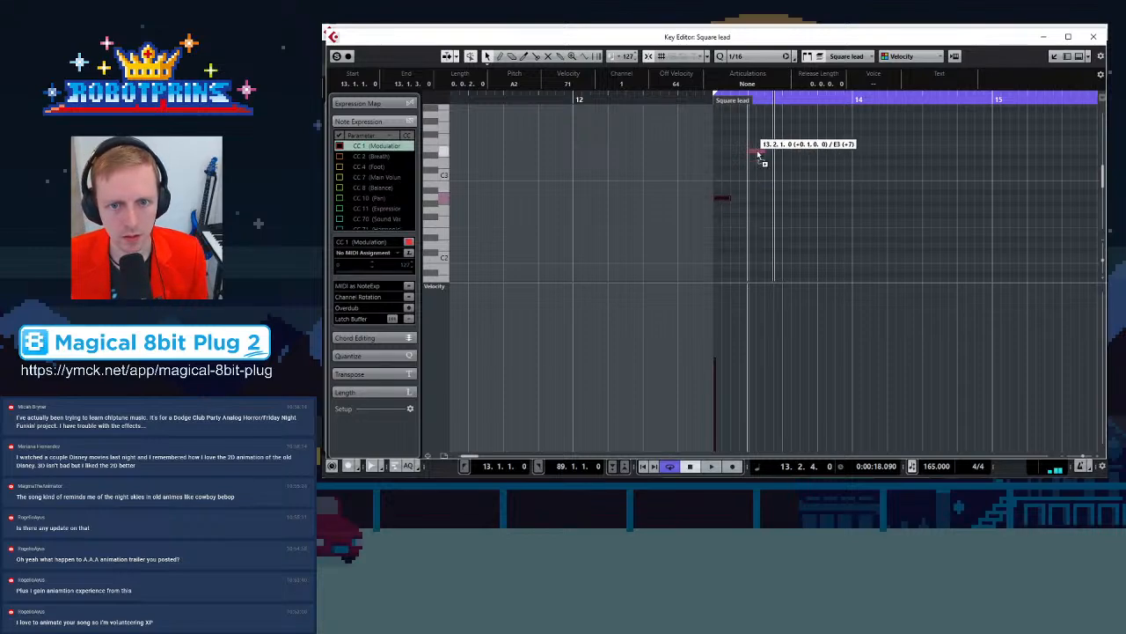
left_click(792, 189)
left_click_drag(795, 186, 783, 186)
key("KP_1")
key("space")
key("space")
left_click_drag(778, 185, 845, 181)
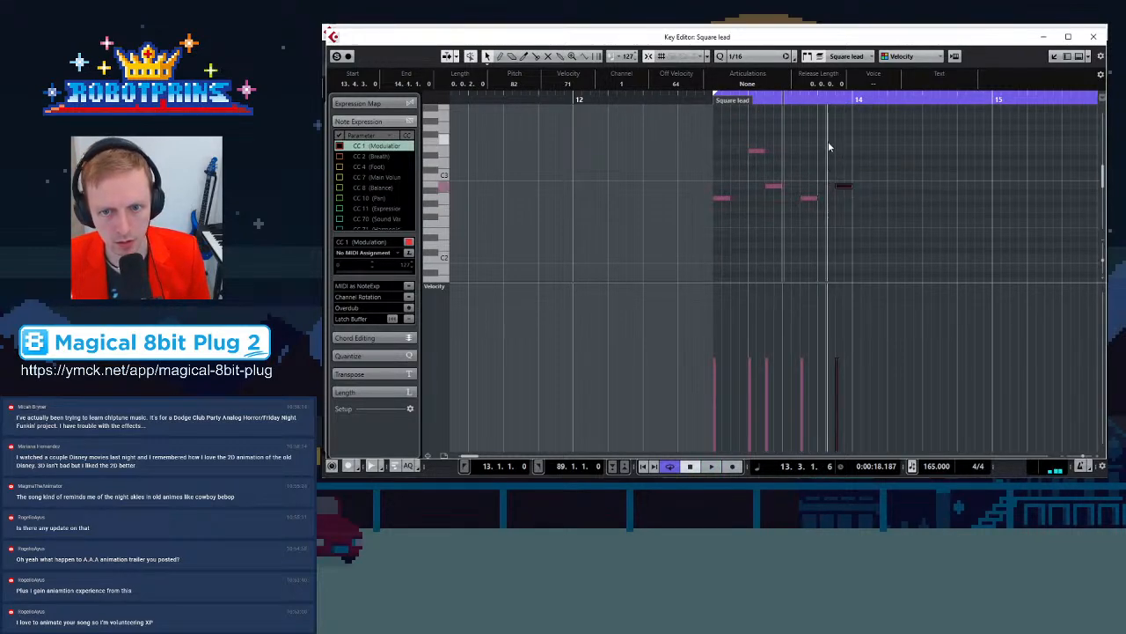
key("KP_1")
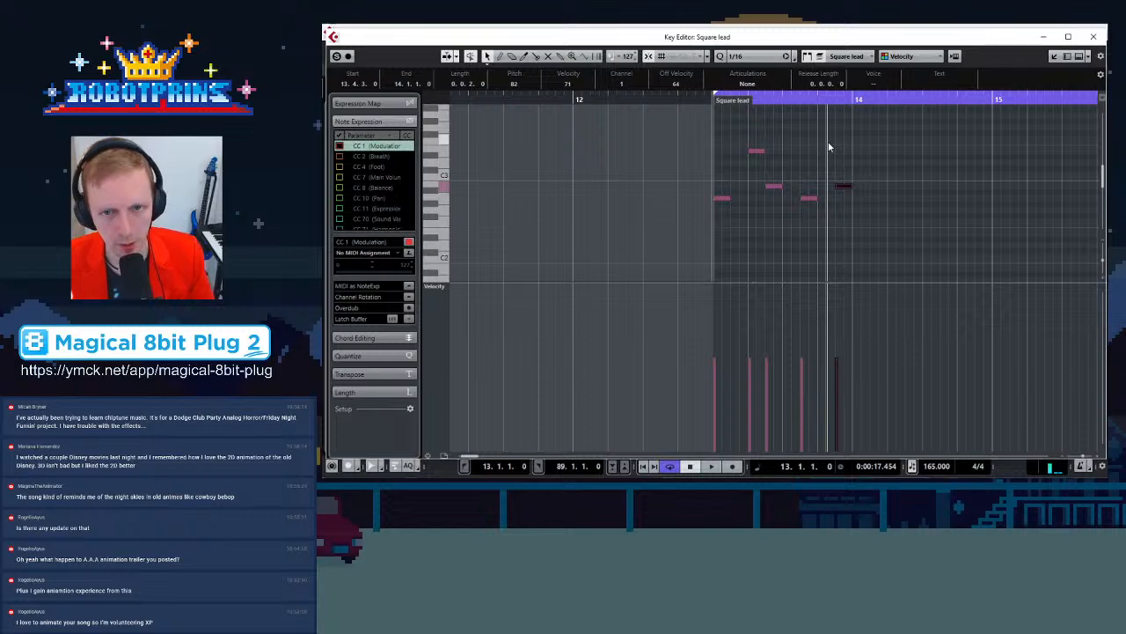
key("space")
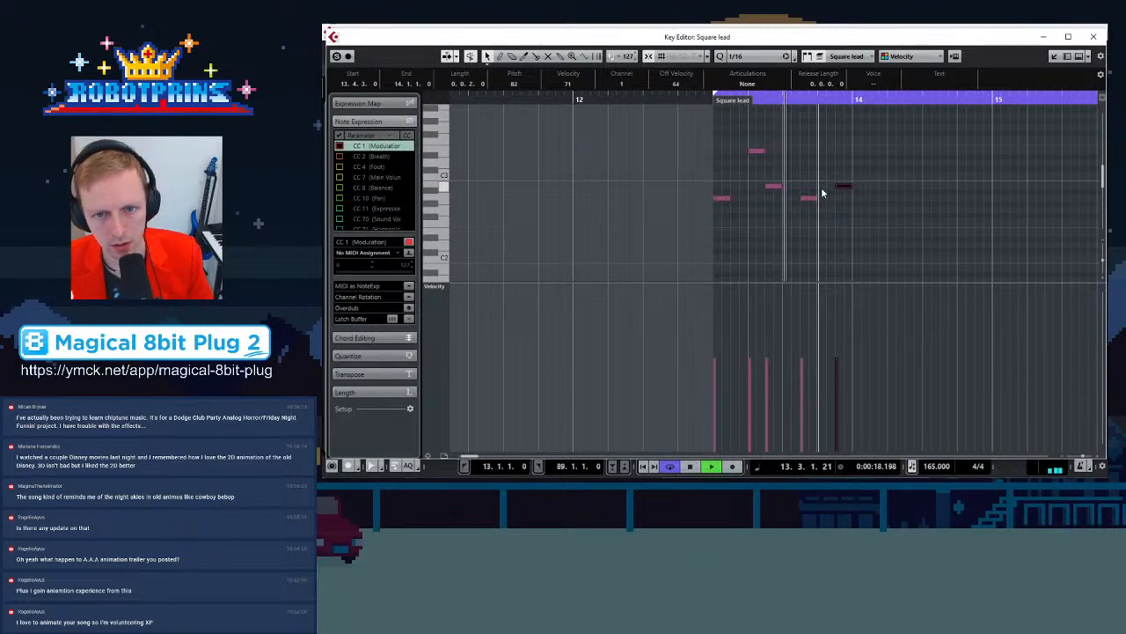
key("space")
Select all the phrase's notes, transpose them up one octave to start on A3, and play back
scroll(818, 191, "up", 2)
left_click_drag(706, 150, 920, 288)
scroll(729, 268, "up", 2)
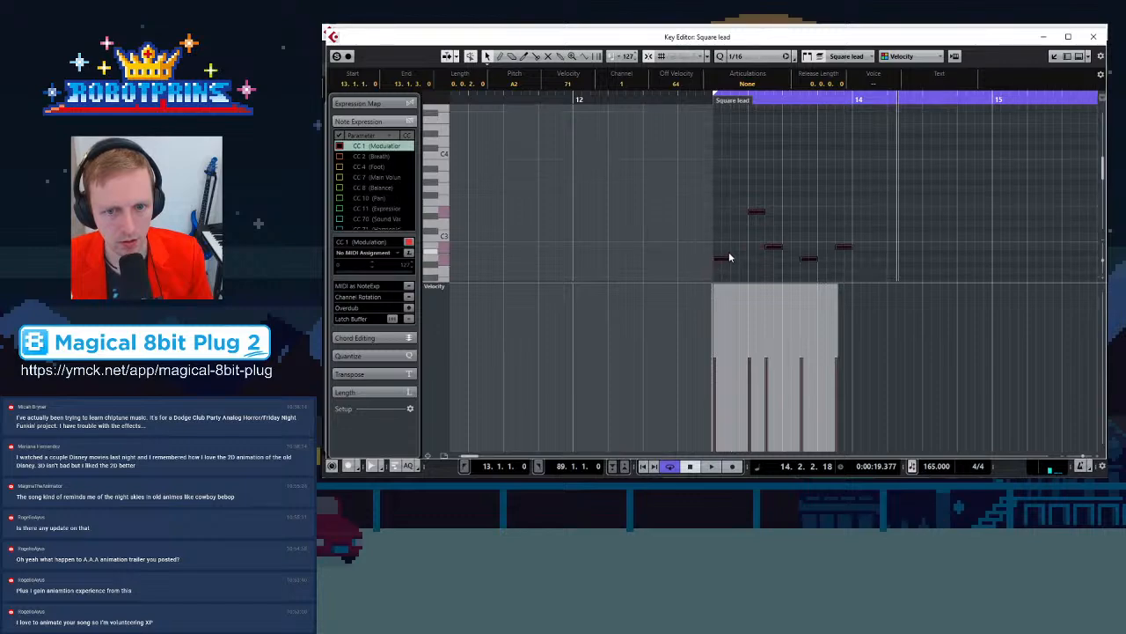
left_click_drag(726, 260, 735, 181)
key("space")
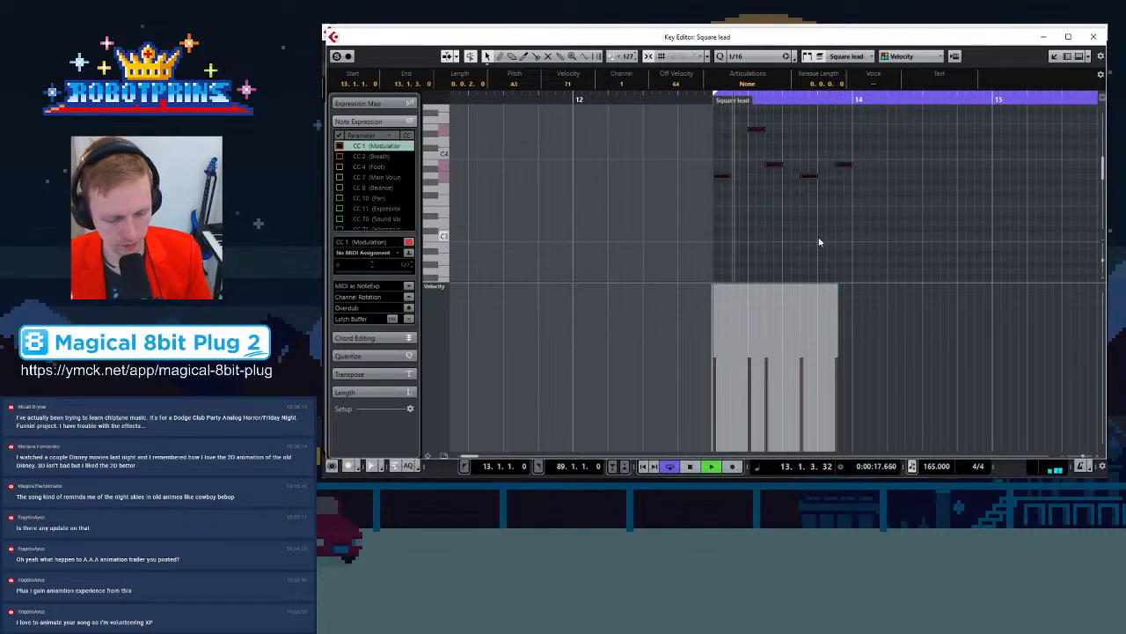
Review the transposed phrase's notes and close the Key Editor
scroll(813, 214, "up", 3)
left_click(811, 209)
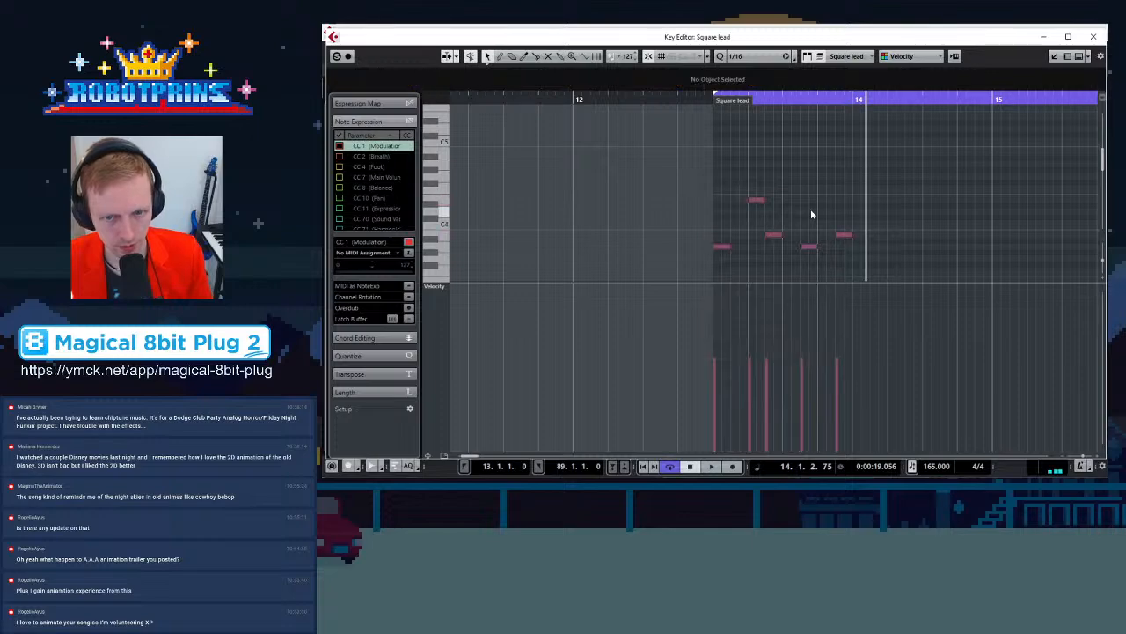
scroll(811, 211, "down", 2)
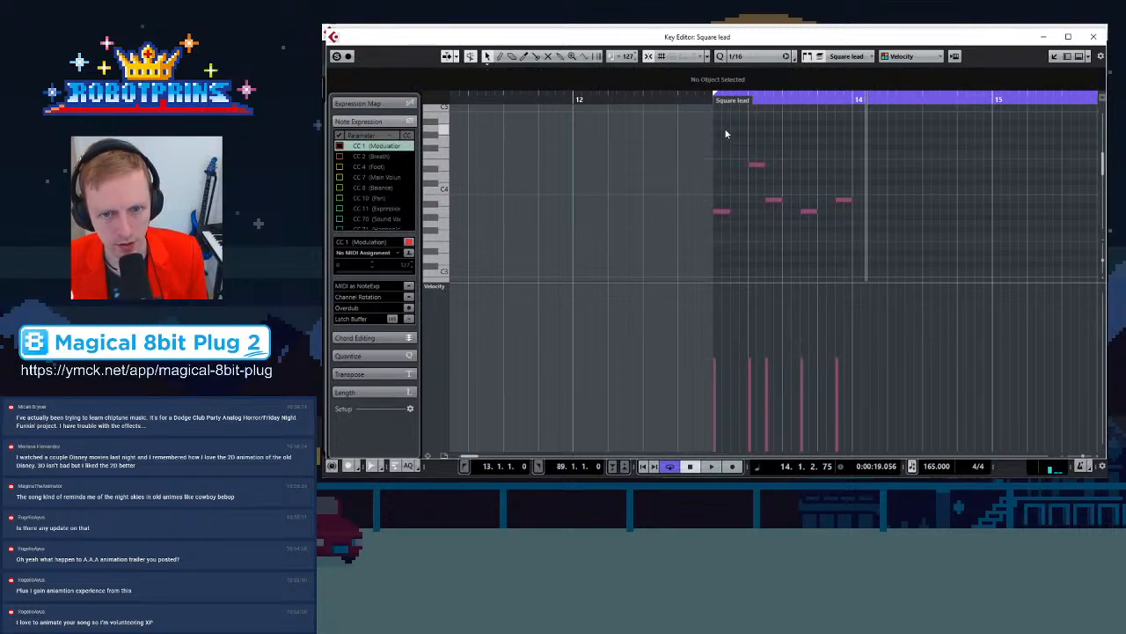
left_click_drag(724, 128, 939, 239)
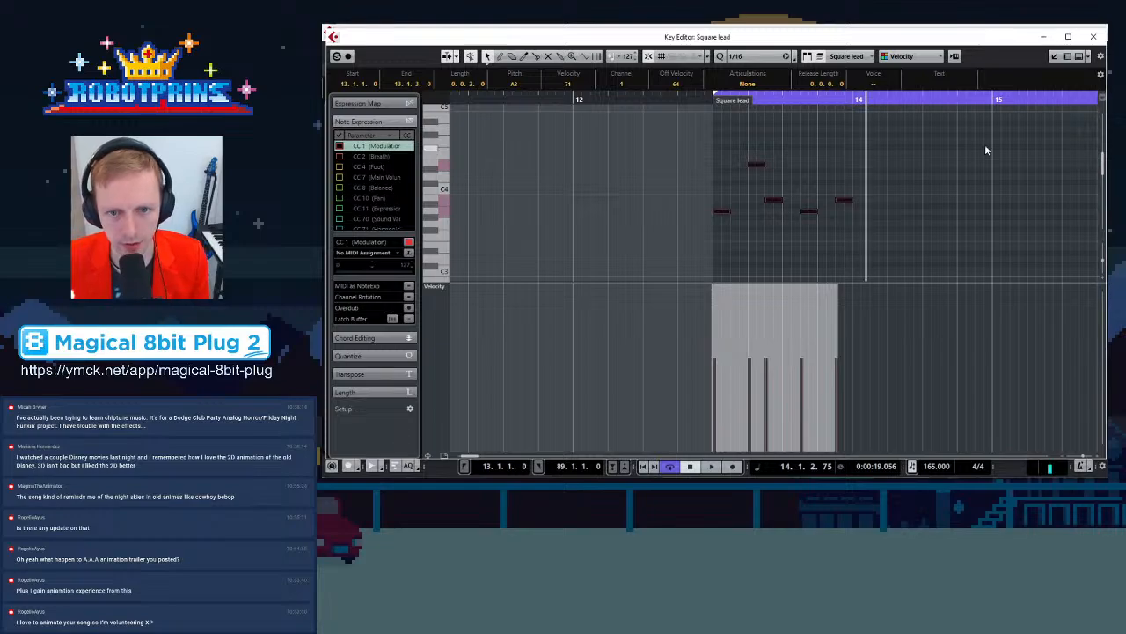
left_click(1094, 36)
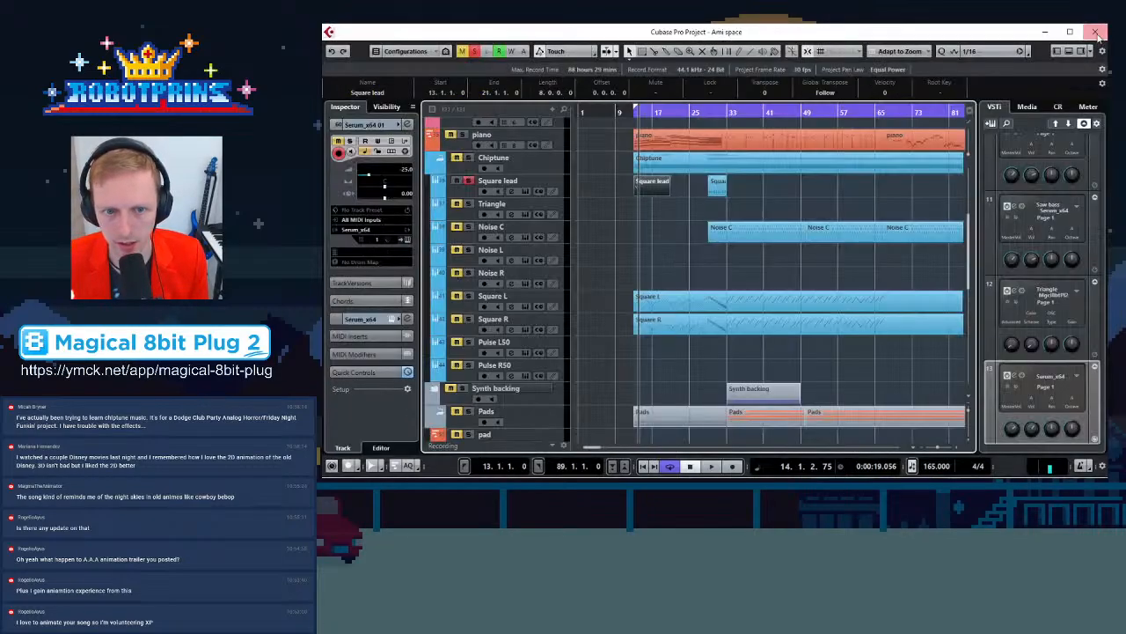
Insert a MonoDelay effect on the Square lead channel in the MixConsole
left_click(526, 173)
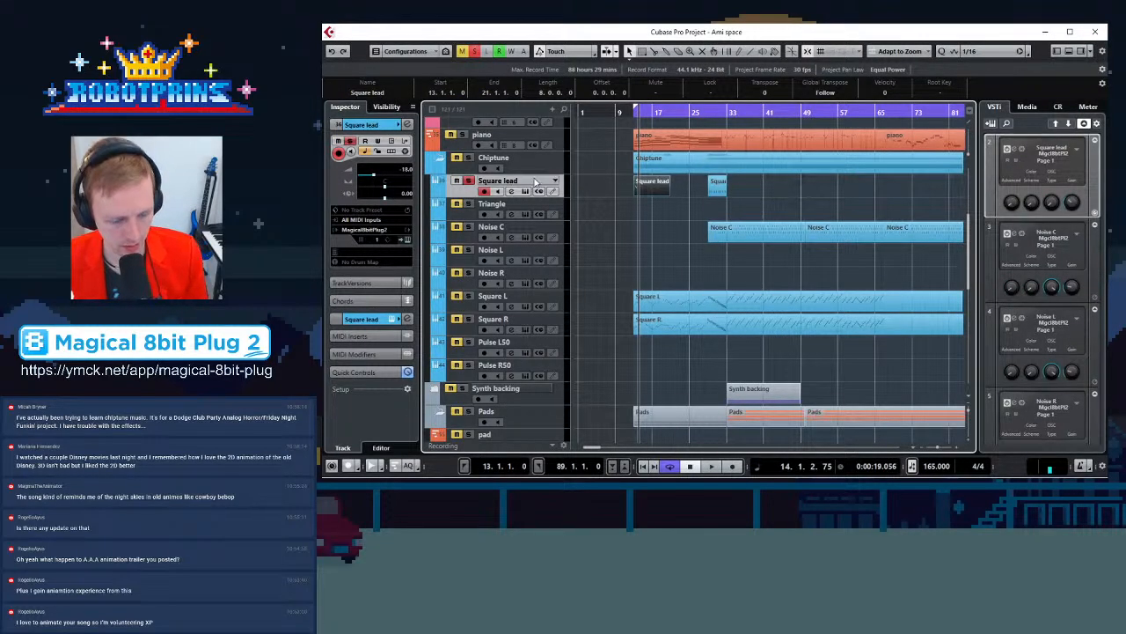
key("F3")
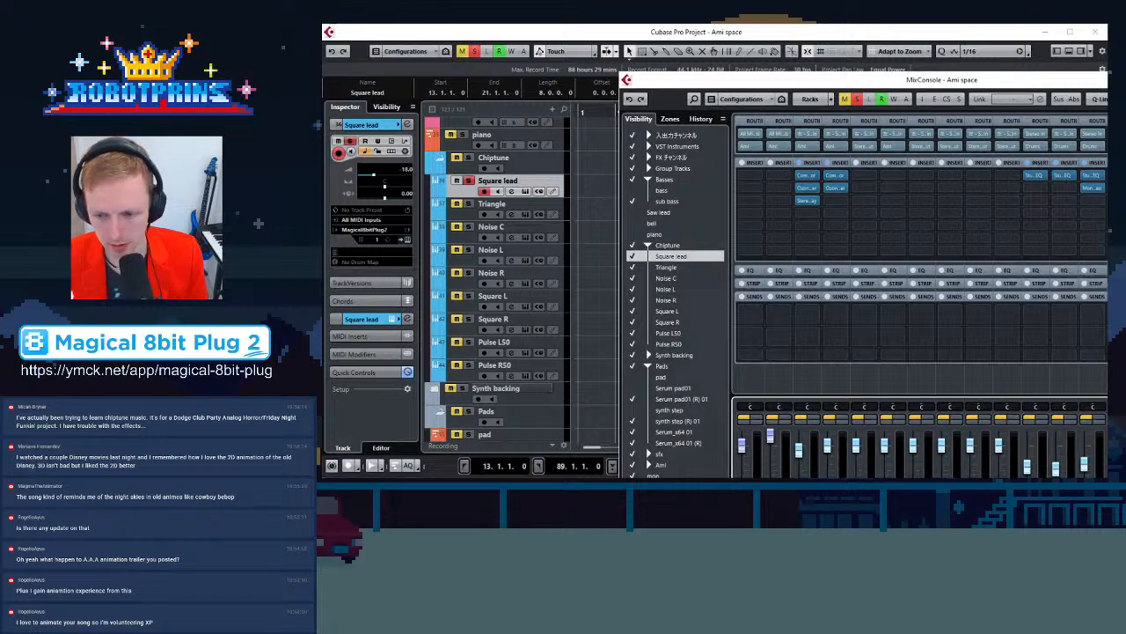
scroll(920, 304, "right", 15)
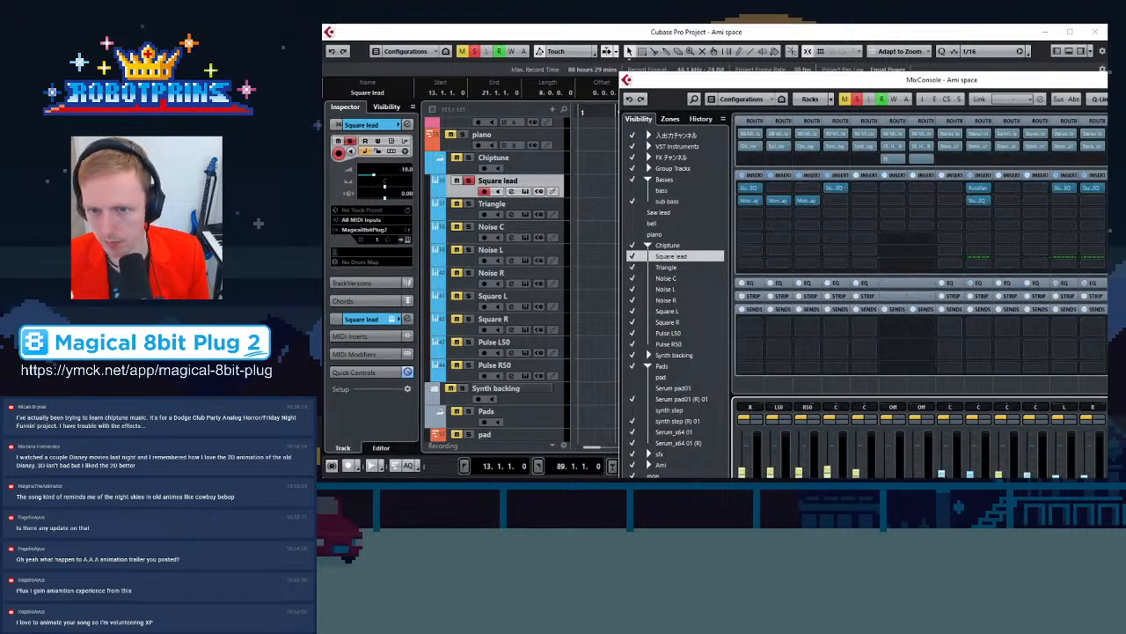
scroll(921, 303, "right", 9)
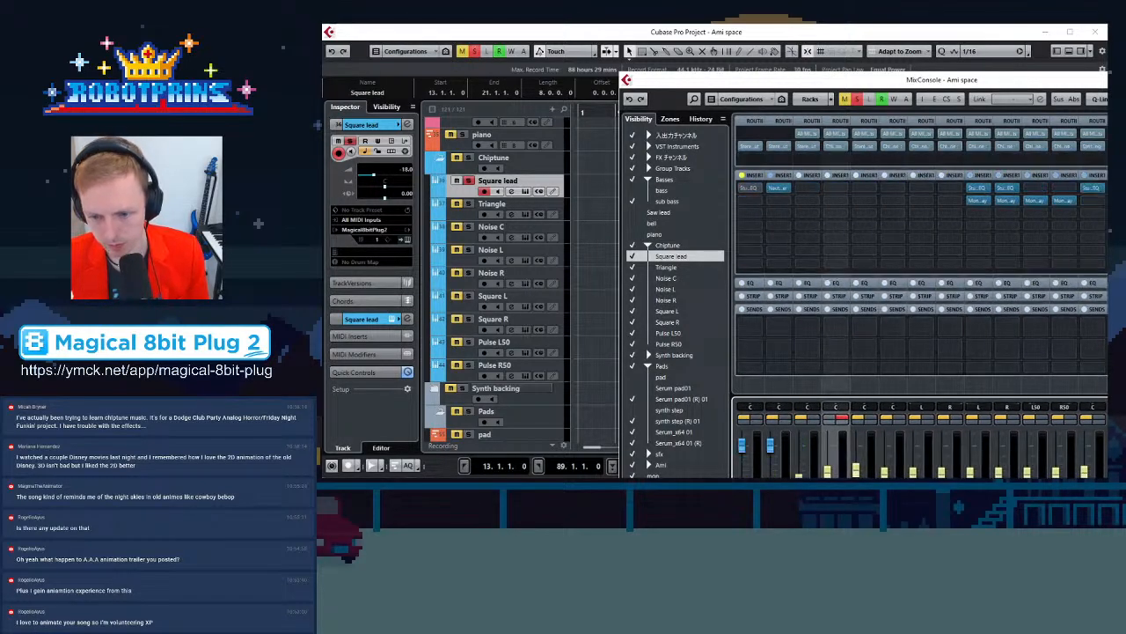
scroll(921, 303, "left", 3)
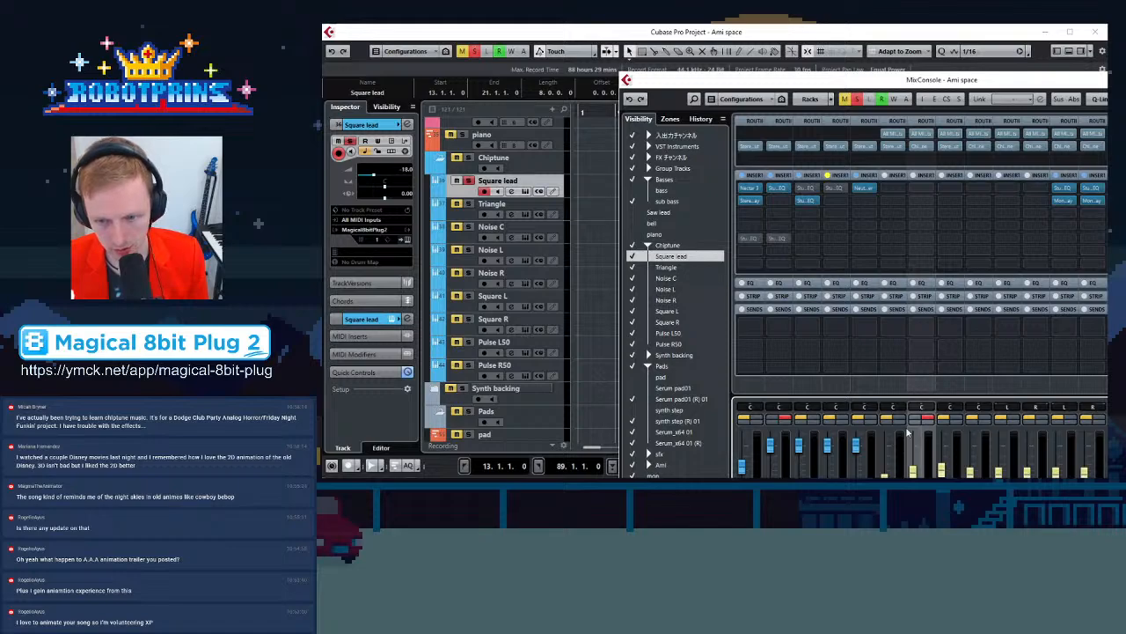
left_click(929, 187)
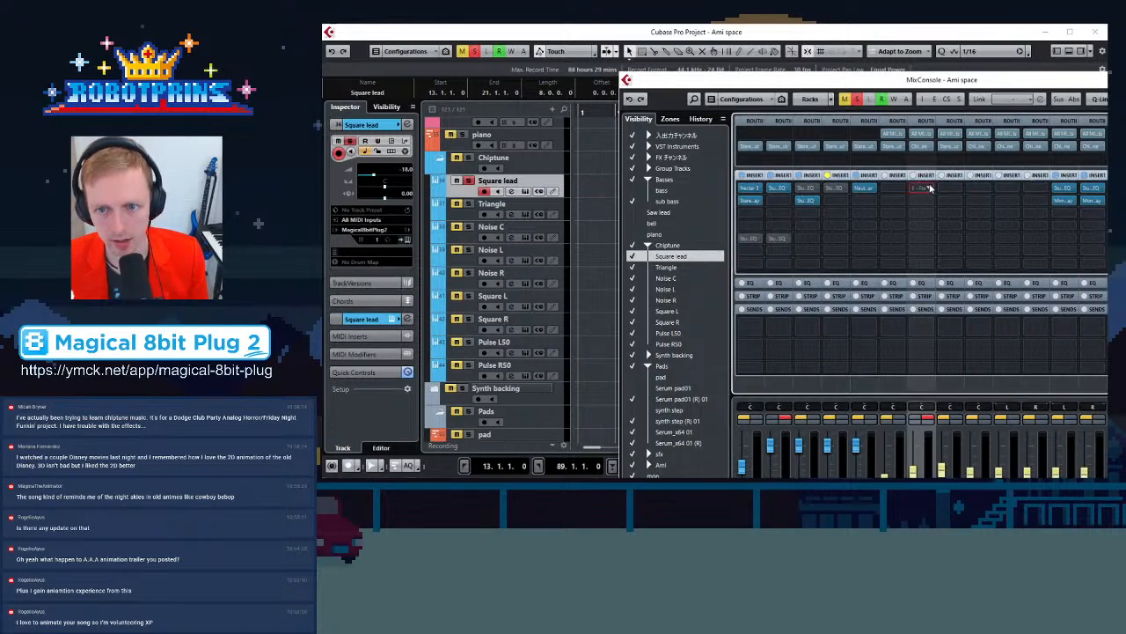
left_click(924, 219)
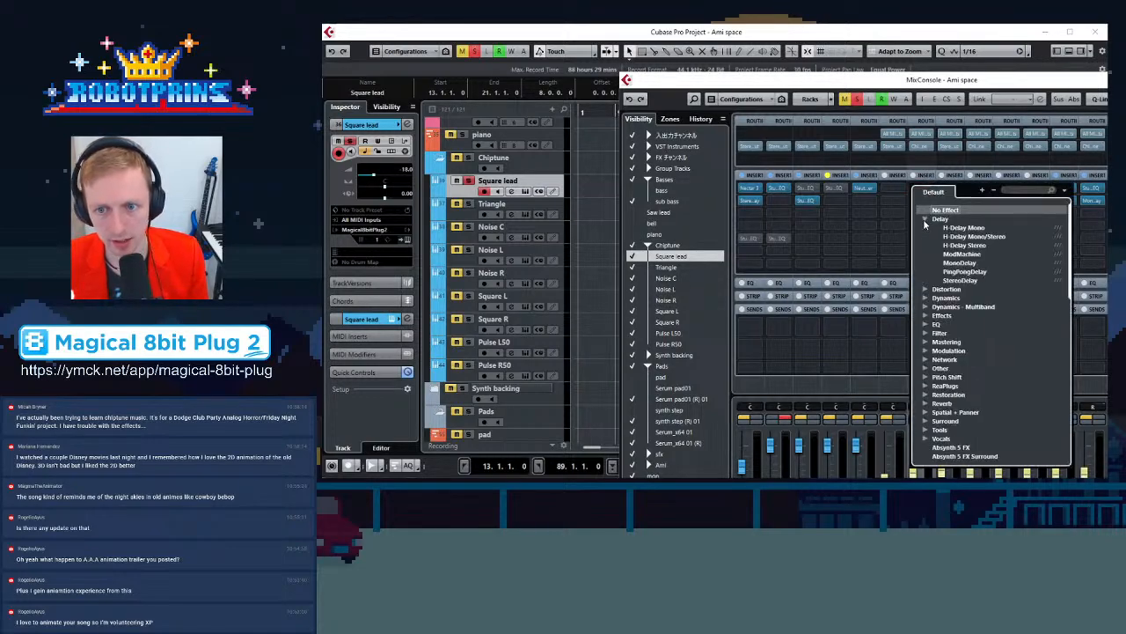
left_click(962, 263)
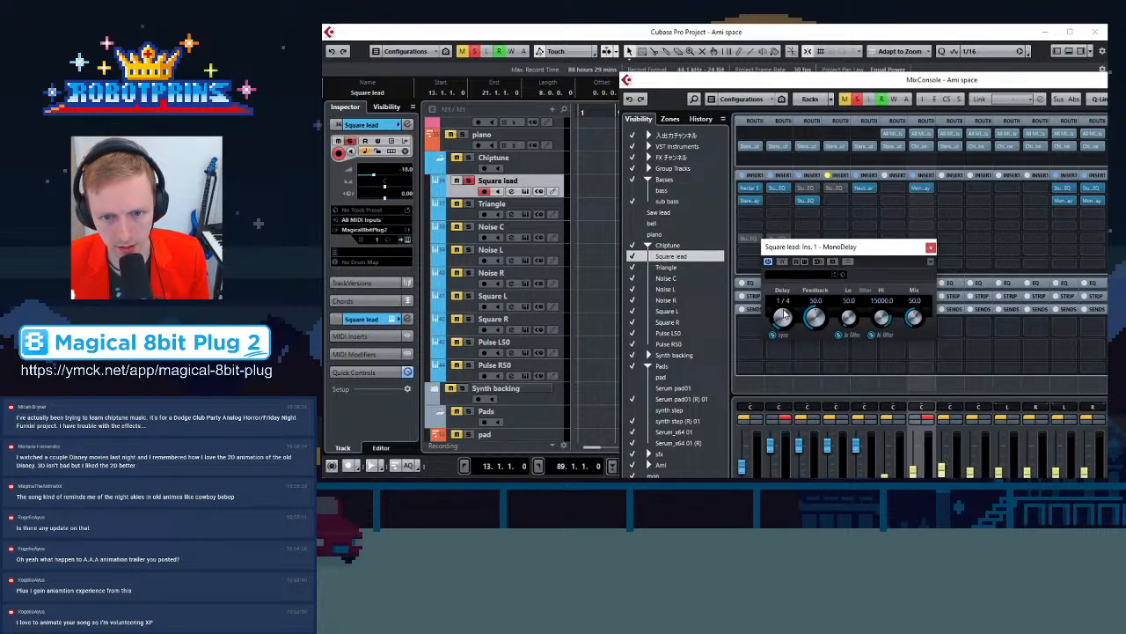
Set the MonoDelay's feedback to about 35.5 and its mix to 25, then close the plugin and the mixer
left_click_drag(814, 316, 881, 328)
left_click_drag(914, 318, 904, 337)
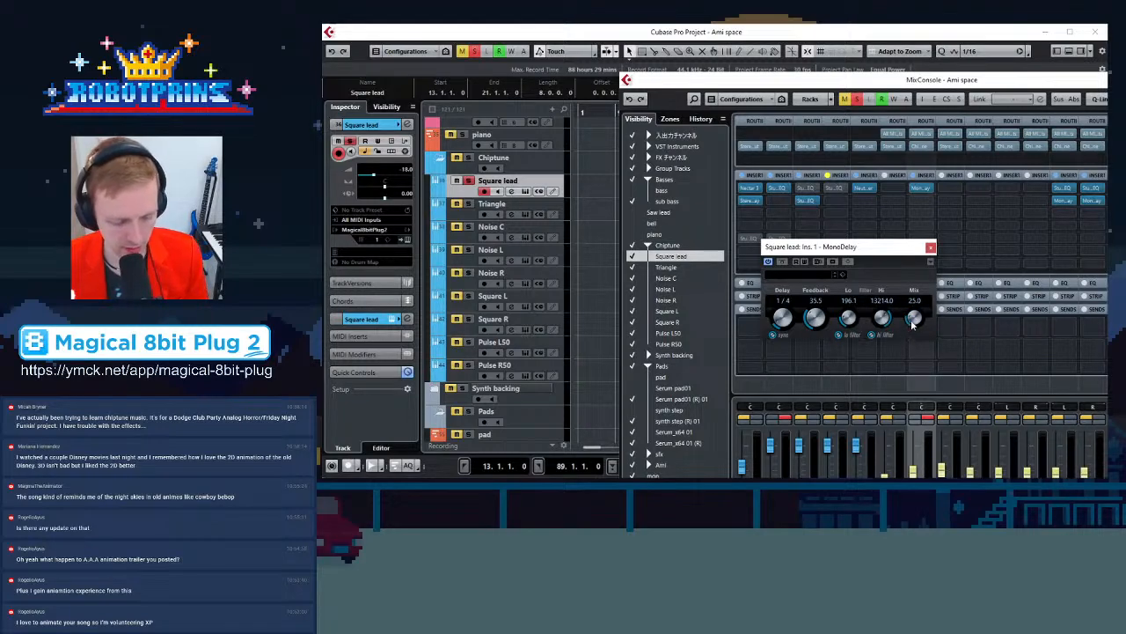
left_click(914, 324)
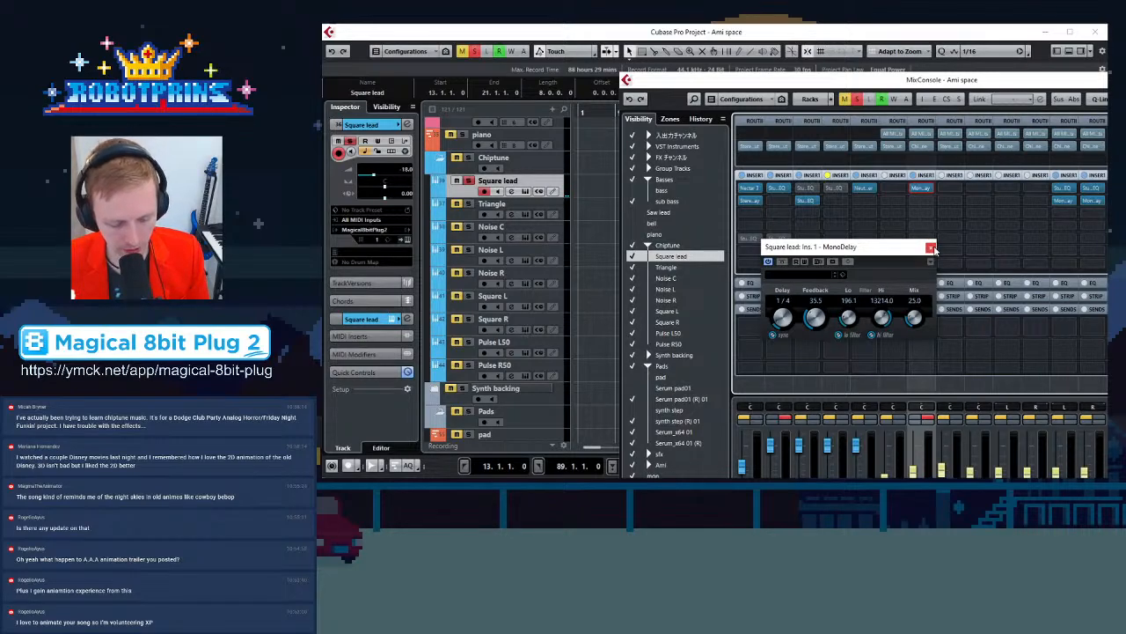
left_click(932, 248)
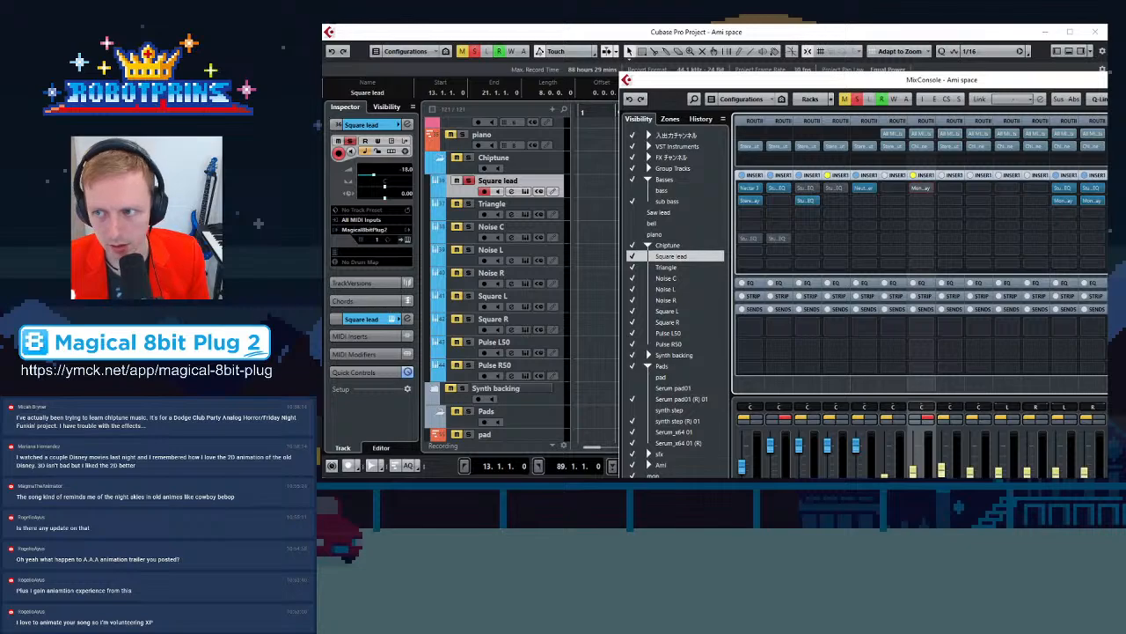
key("F3")
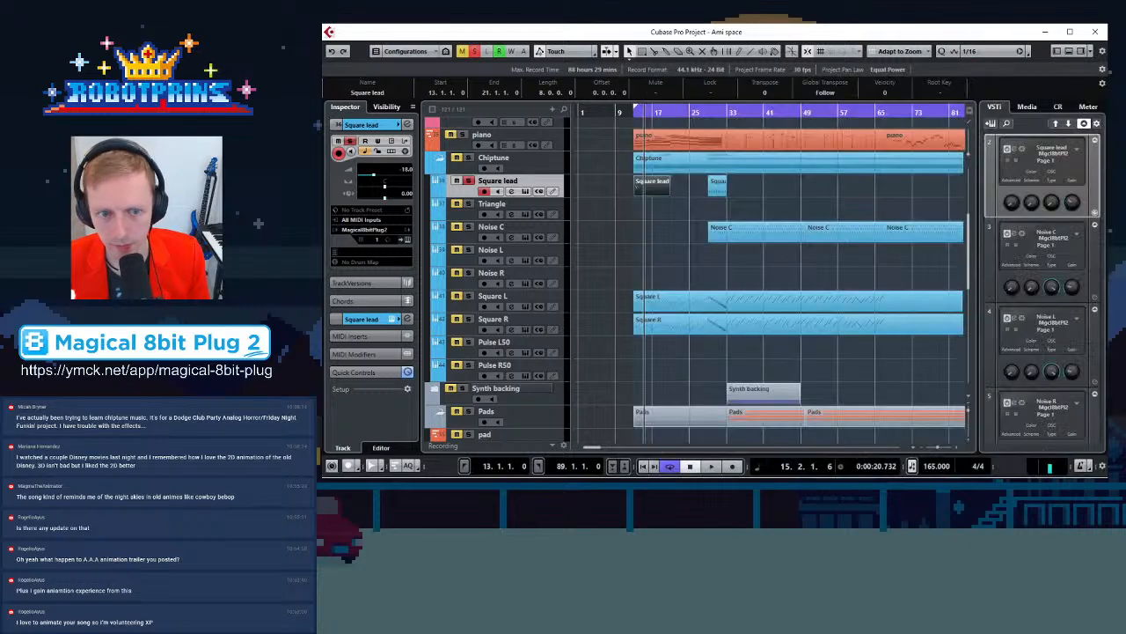
Open the Square lead part in the Key Editor, copy the whole phrase one beat later and set the copies' velocity to 14
double_click(648, 188)
left_click(587, 100)
key("h")
left_click_drag(627, 129, 1012, 269)
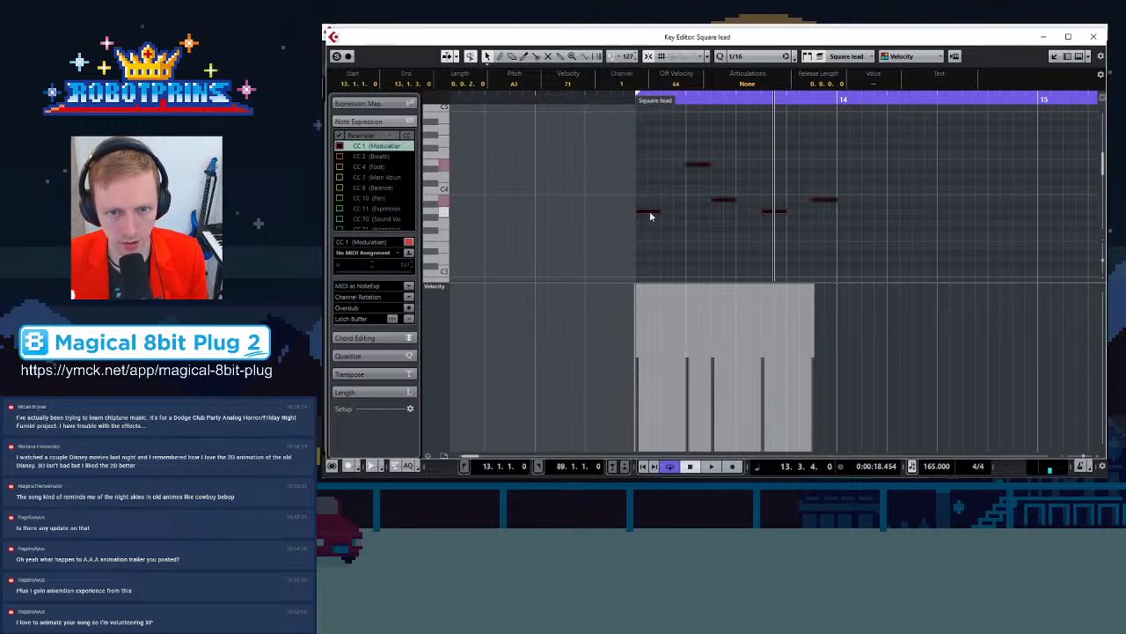
left_click_drag(651, 216, 702, 213)
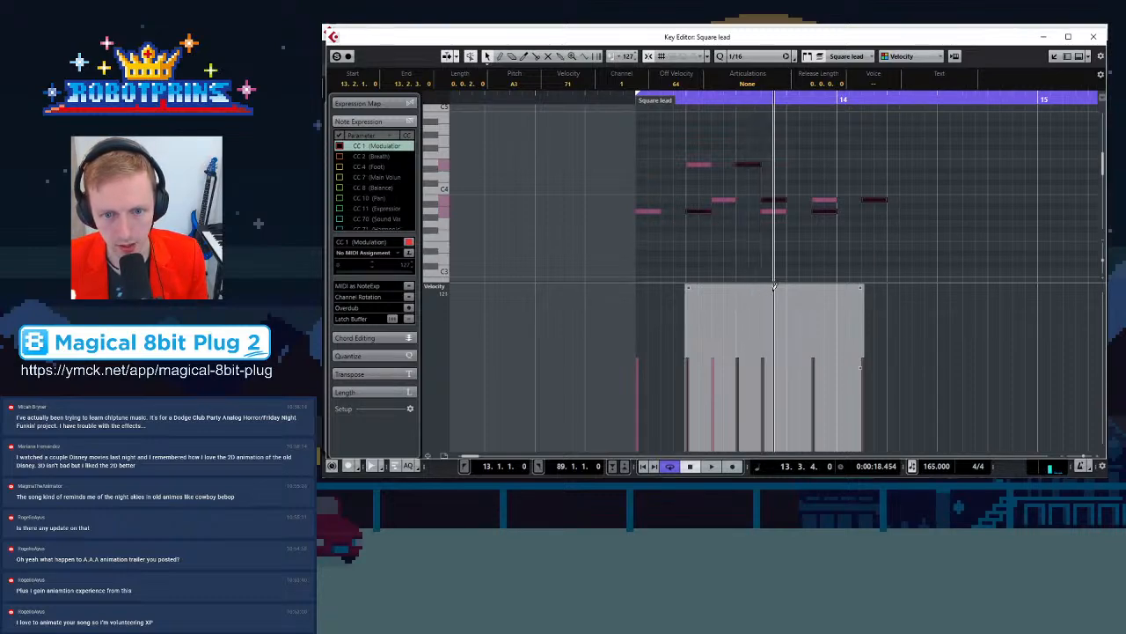
left_click_drag(773, 287, 778, 353)
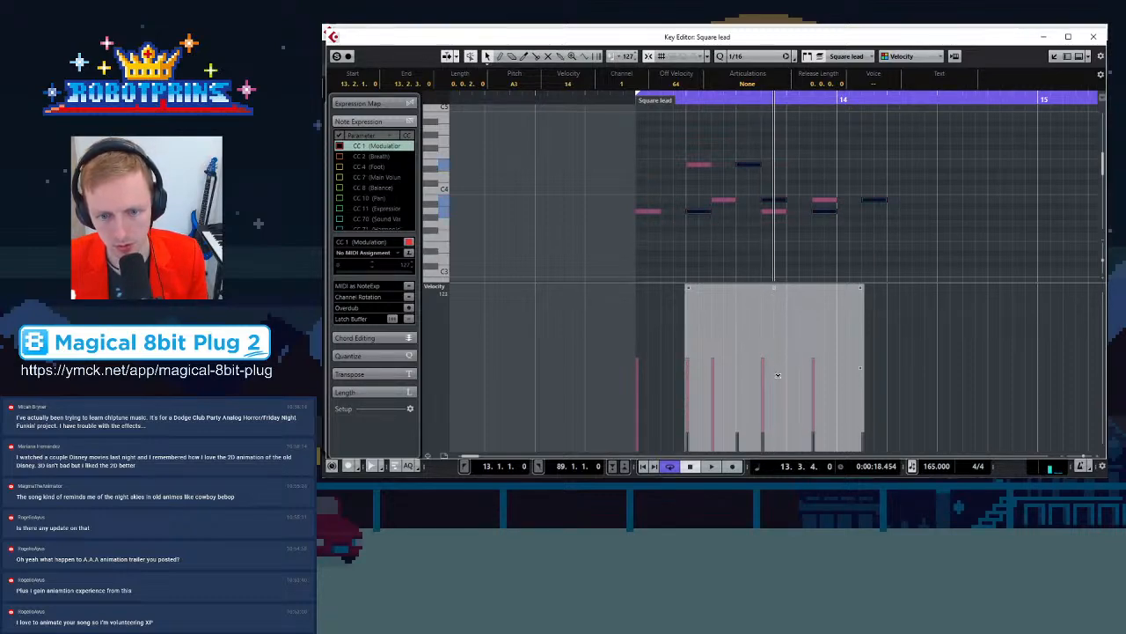
Play the echoed phrase back, then undo the copied echo notes and their velocity change
key("space")
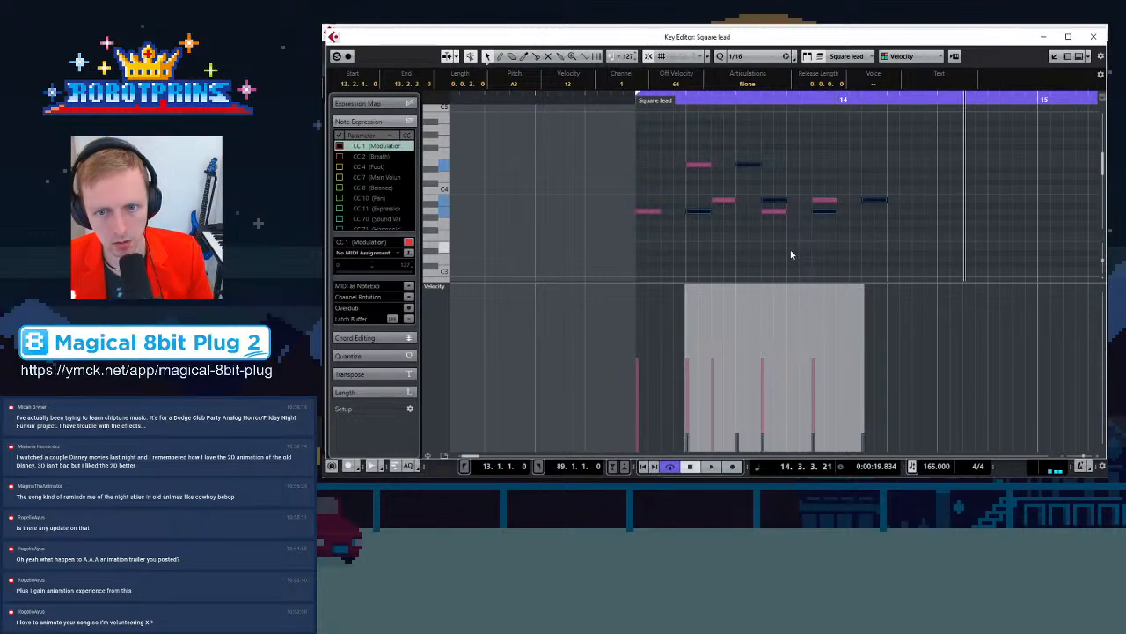
key("space")
key("space")
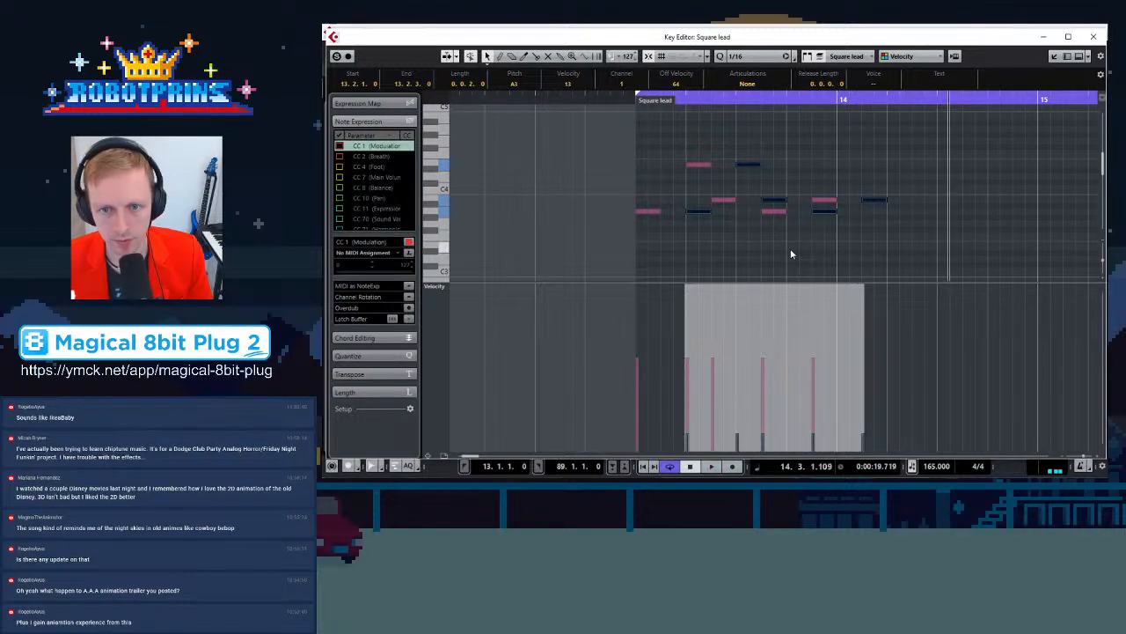
left_click(916, 206)
key("g")
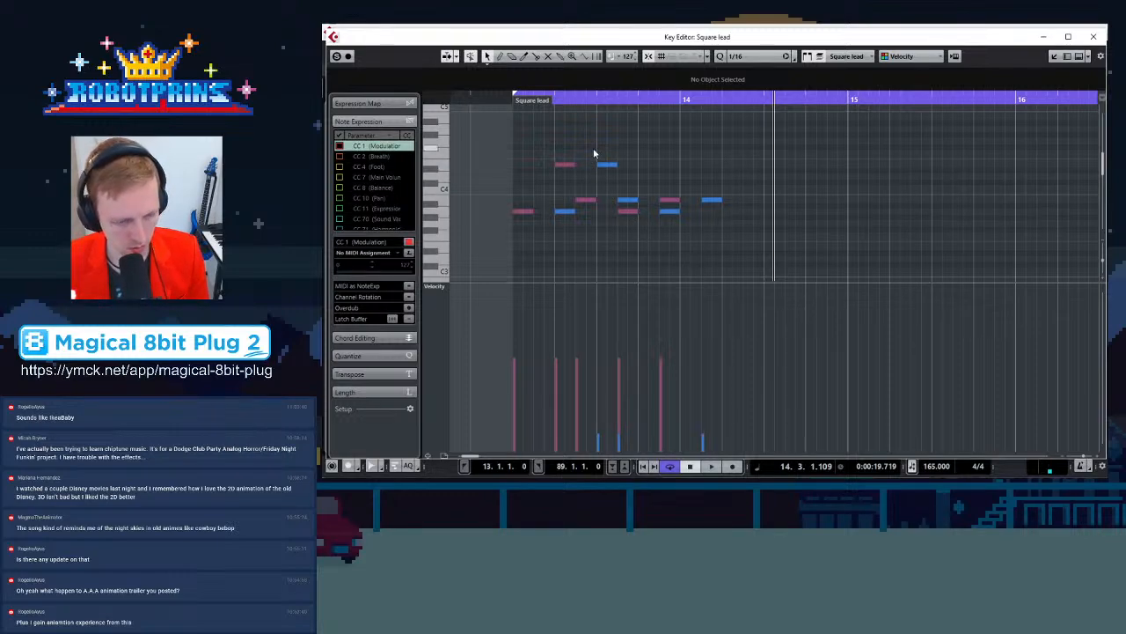
key("ctrl+z")
key("ctrl+z")
Copy the phrase again one beat later, starting at 13.2.1.0, and set the copies' velocity to 13
left_click_drag(701, 123, 512, 258)
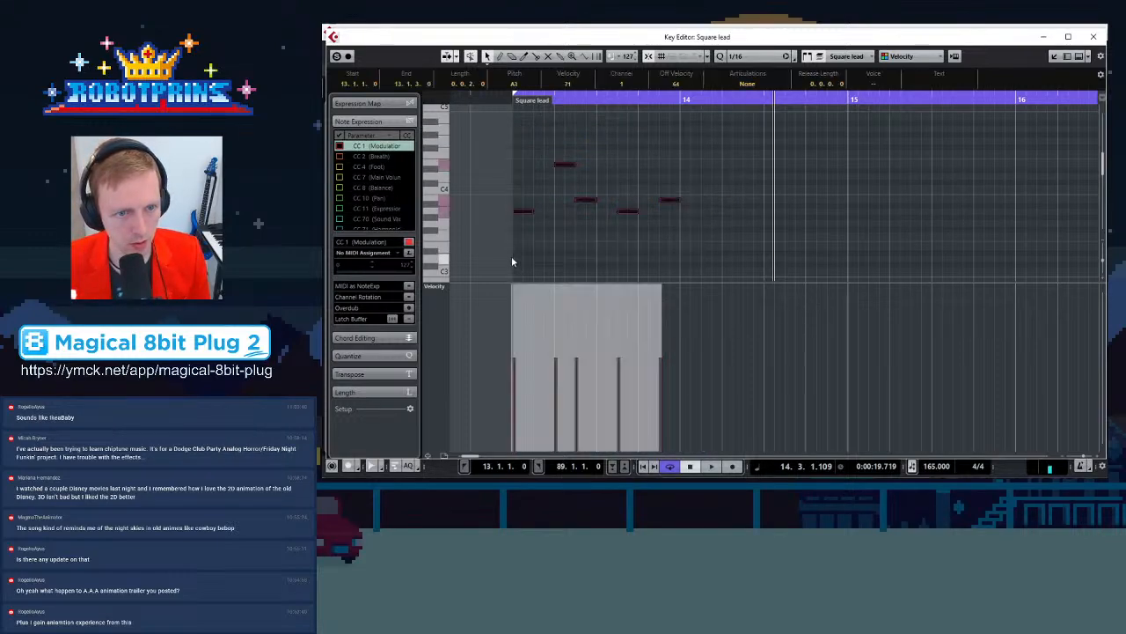
left_click_drag(532, 213, 565, 215)
left_click_drag(629, 287, 628, 362)
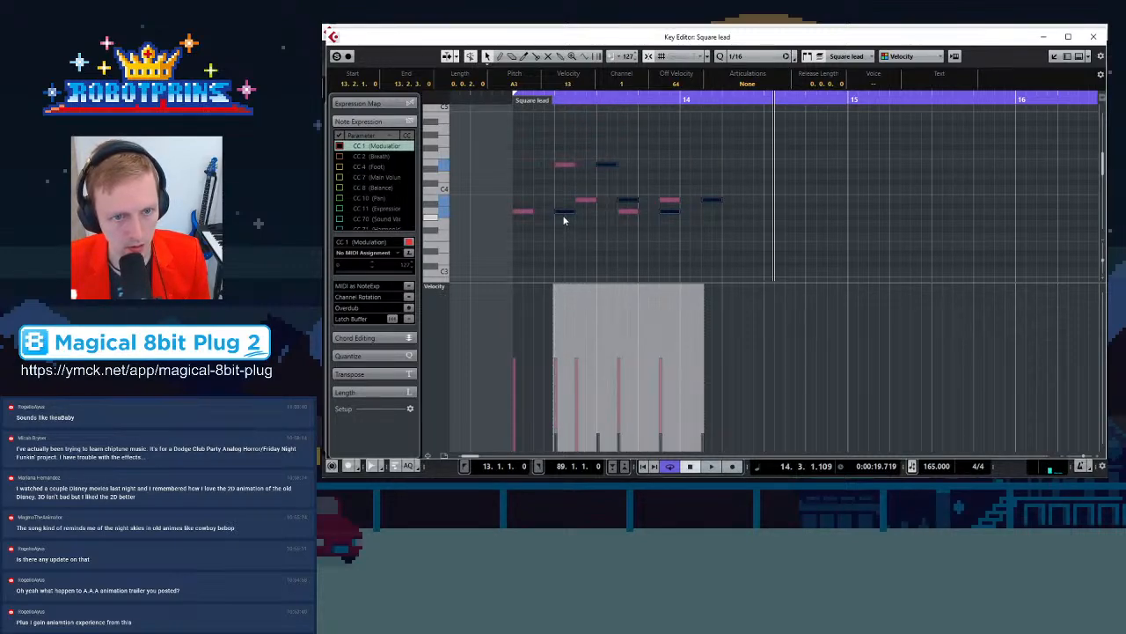
left_click_drag(566, 216, 768, 234)
left_click_drag(741, 170, 1040, 242)
key("Delete")
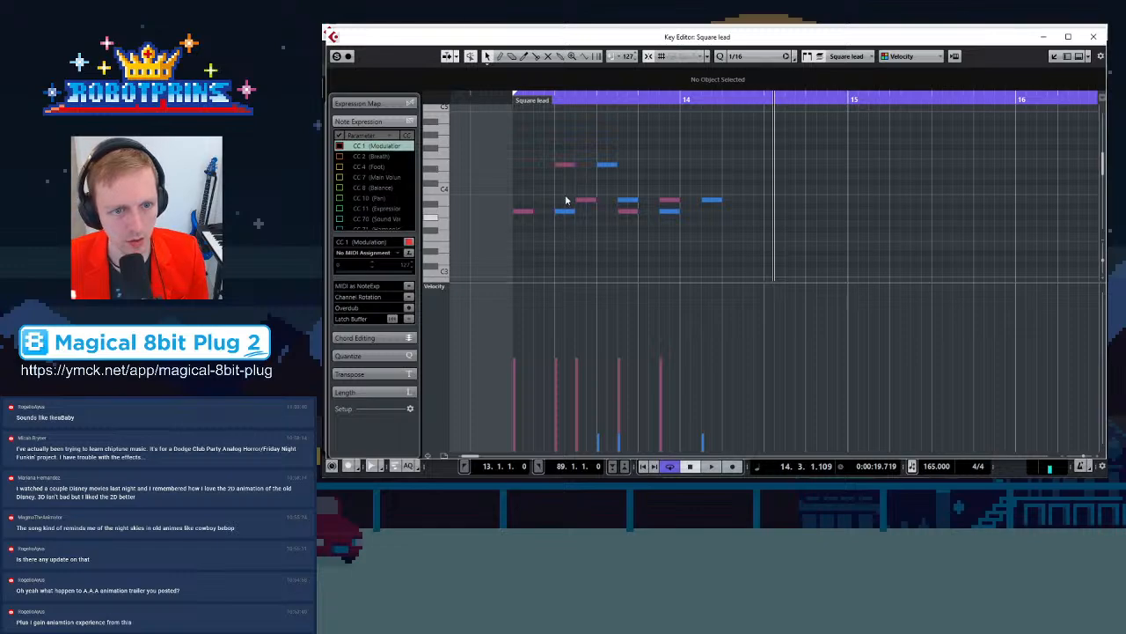
key("Delete")
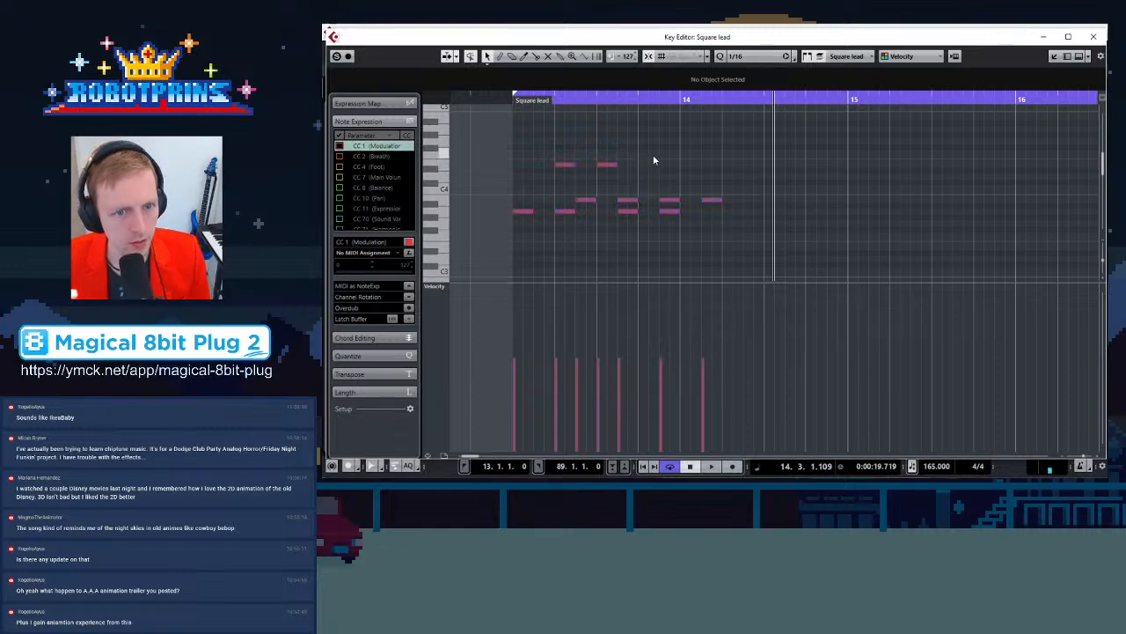
Shift the echo copies later so they start at 13.2.3.0 and play the phrase back
left_click_drag(747, 133, 603, 196)
scroll(984, 233, "down", 2)
left_click_drag(836, 169, 899, 168)
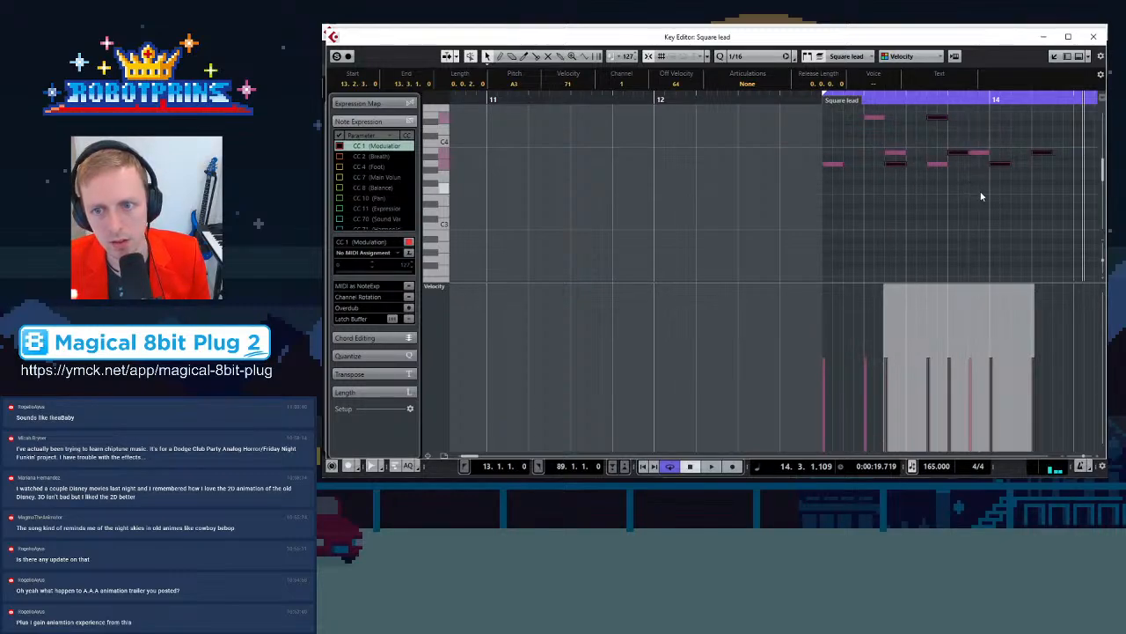
scroll(980, 194, "up", 1)
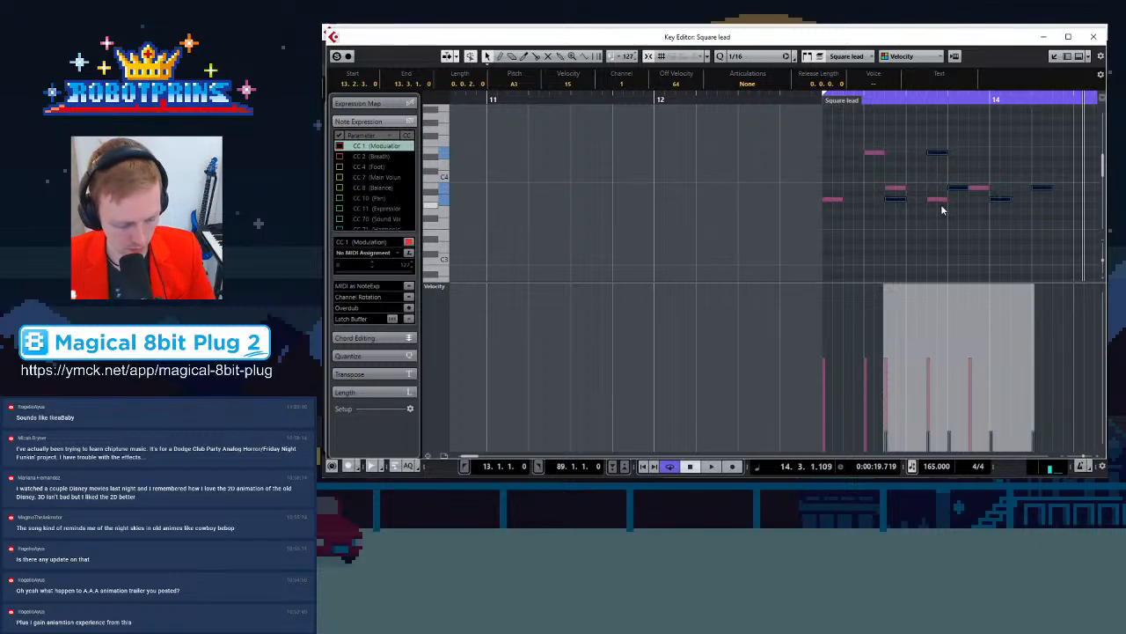
key("space")
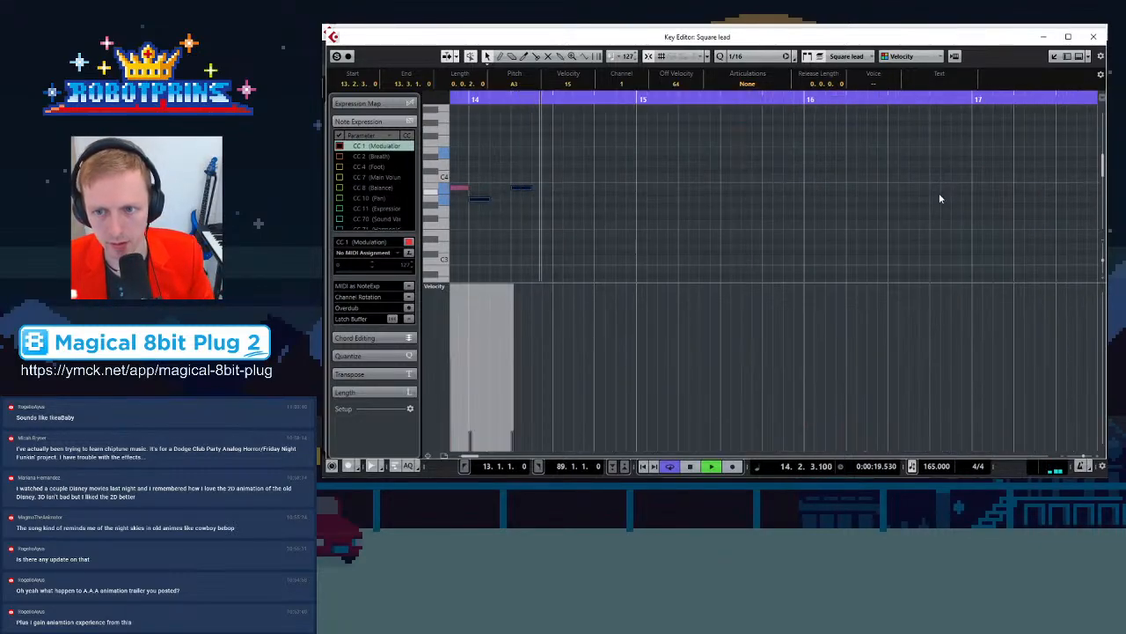
key("space")
Move the echo copies earlier to start at 13.1.4.0 and play the phrase back
key("g")
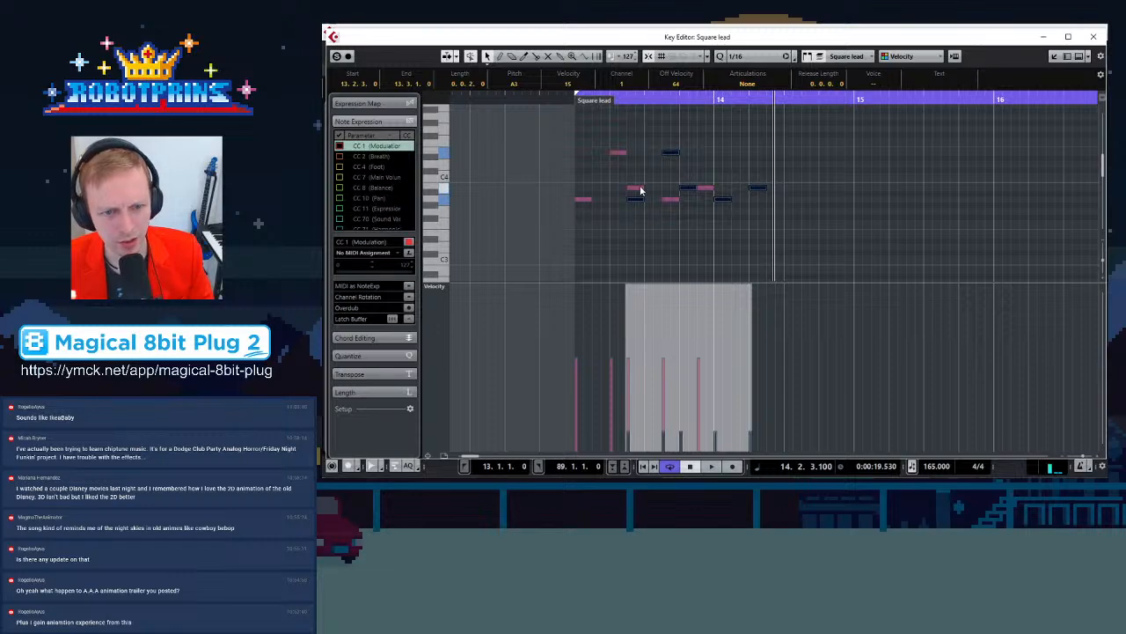
left_click_drag(630, 200, 613, 201)
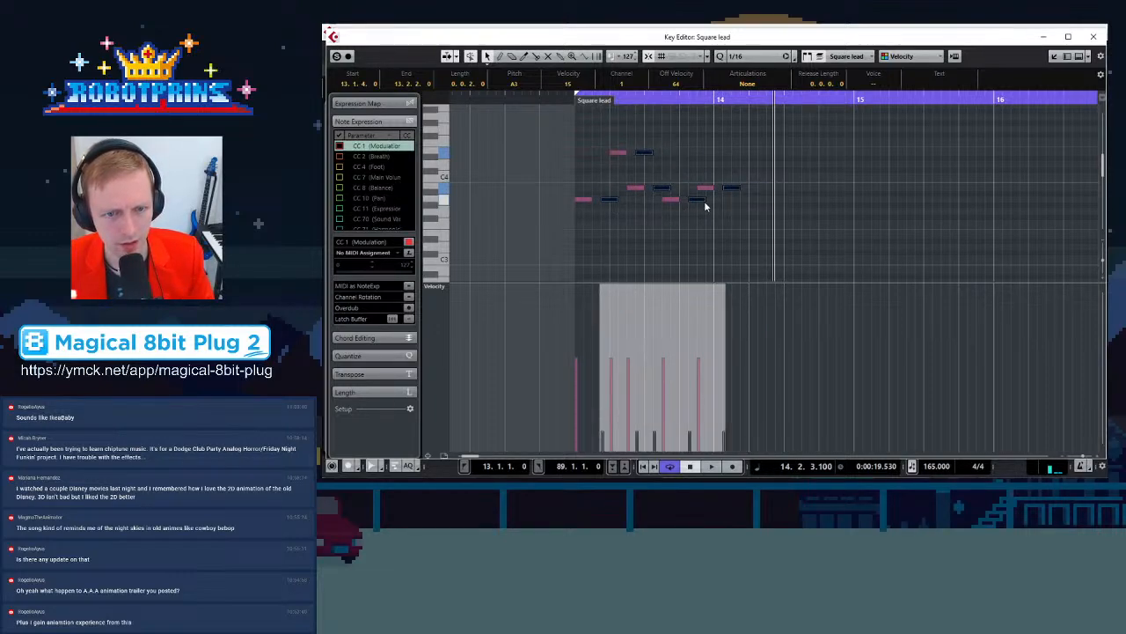
key("space")
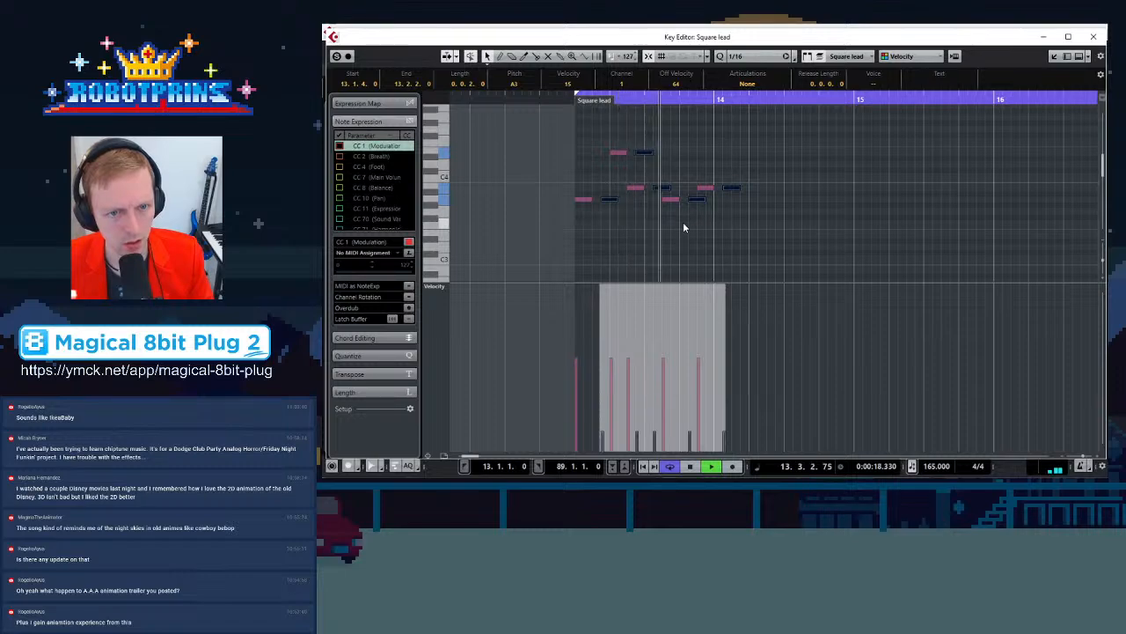
key("space")
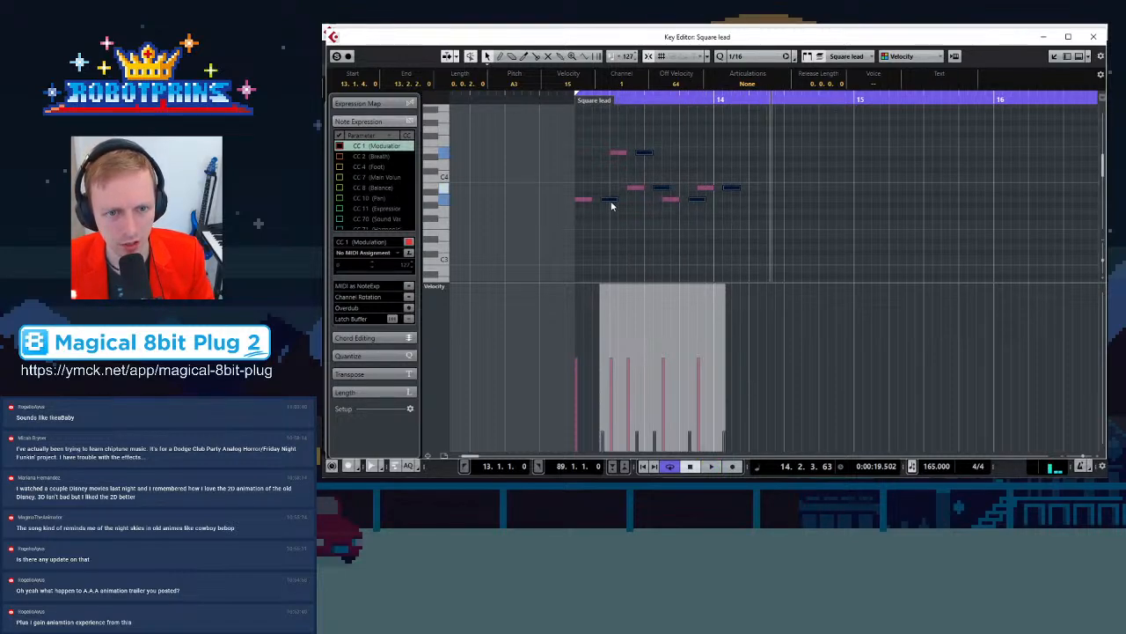
Extend the echo with further low-velocity copies towards bar 15, draw their velocities fading out, and play back
left_click_drag(608, 204, 618, 203)
left_click(706, 203)
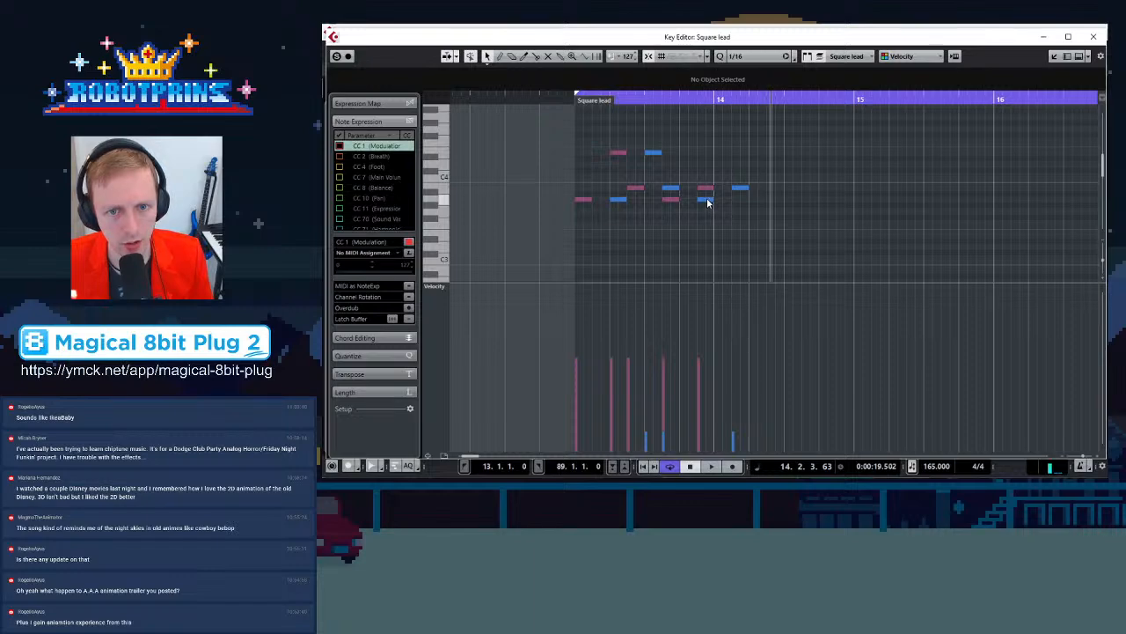
left_click_drag(707, 203, 882, 192)
left_click(866, 238)
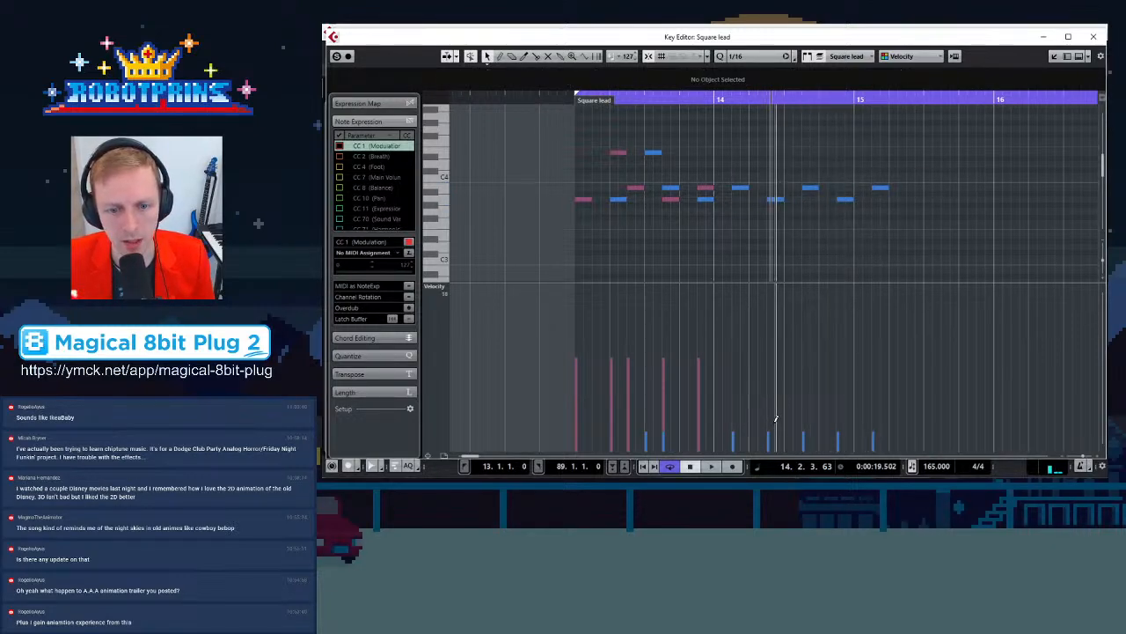
left_click(810, 443)
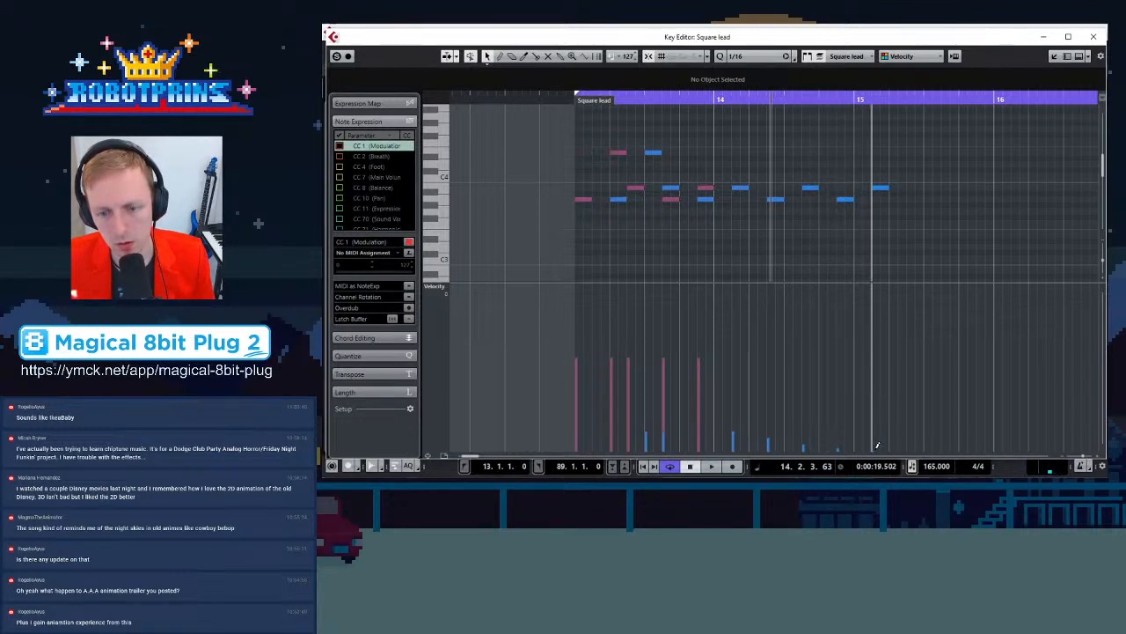
key("KP_1")
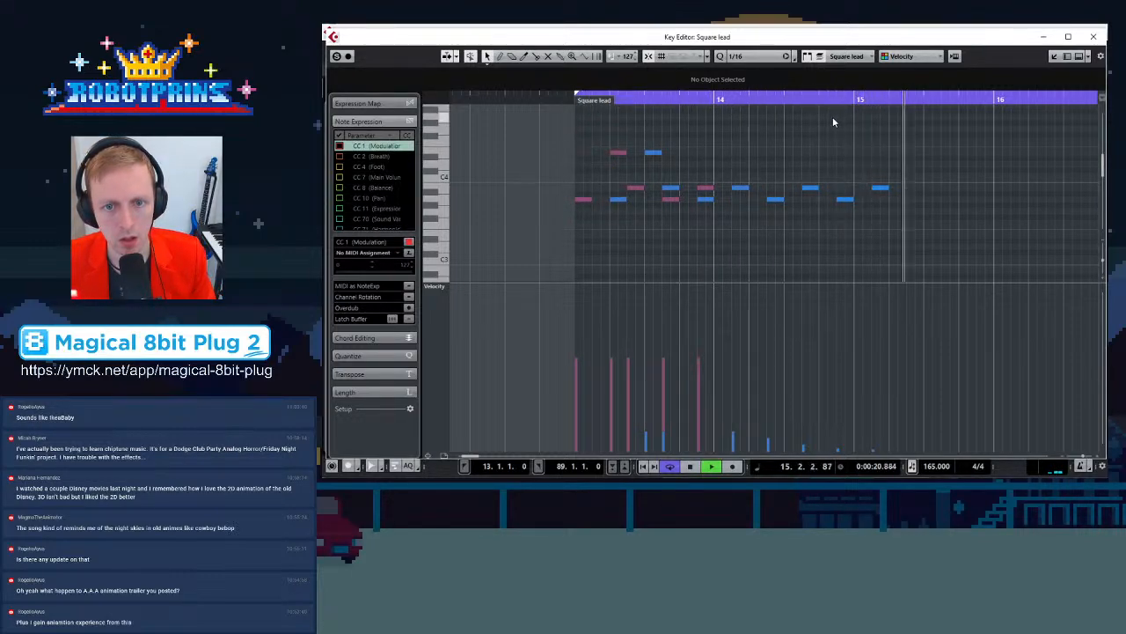
Delete the echo note at 14.2.3.0 and move the last echo note earlier to 14.3.3.0
left_click_drag(756, 205, 774, 190)
key("Delete")
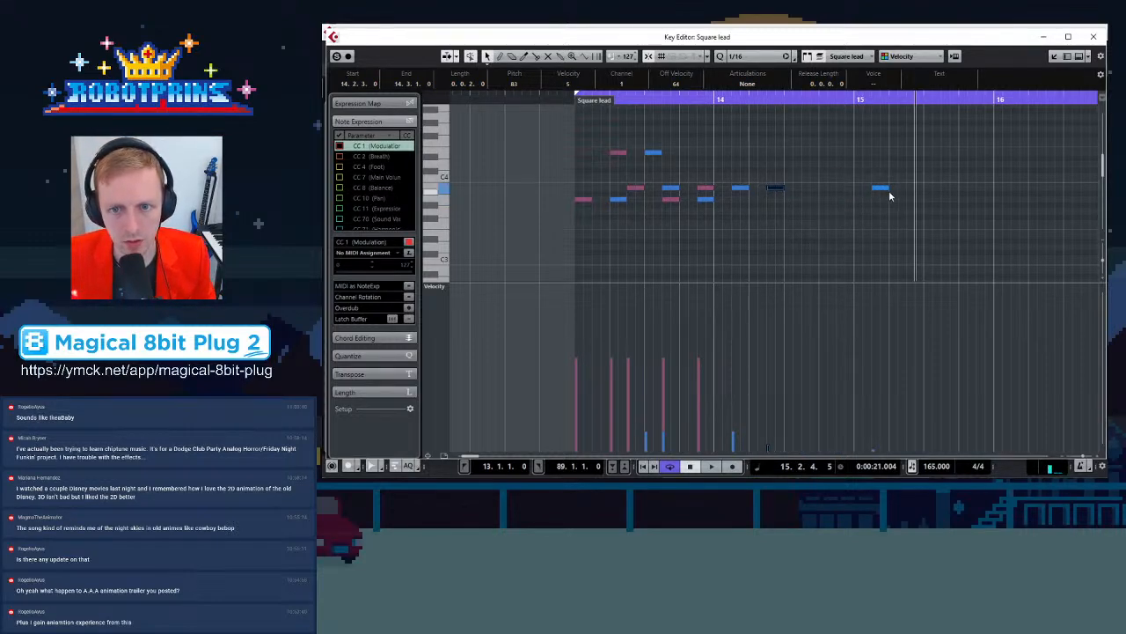
left_click_drag(877, 191, 815, 187)
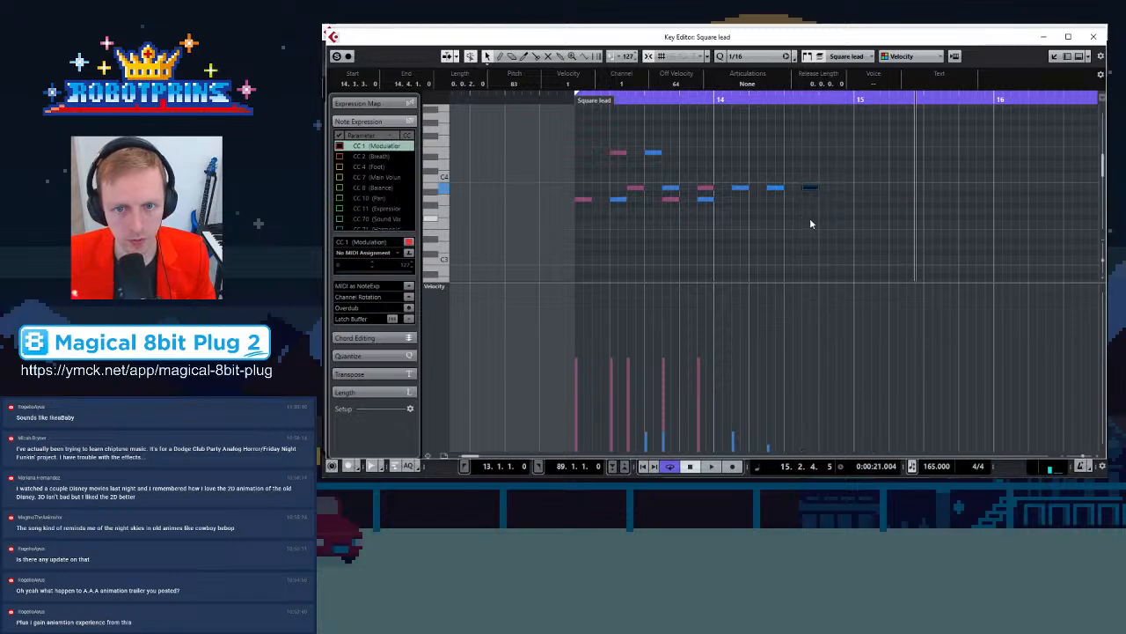
Play back the echo phrase in the Square lead editor, then close the Key Editor
left_click(817, 226)
key("space")
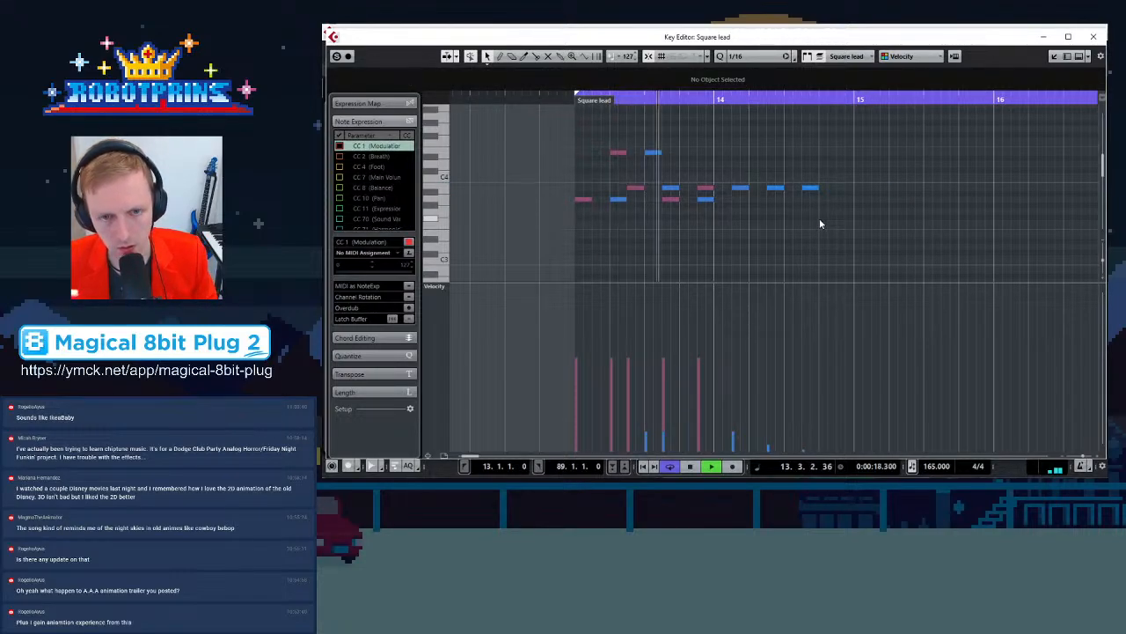
key("space")
left_click(1093, 36)
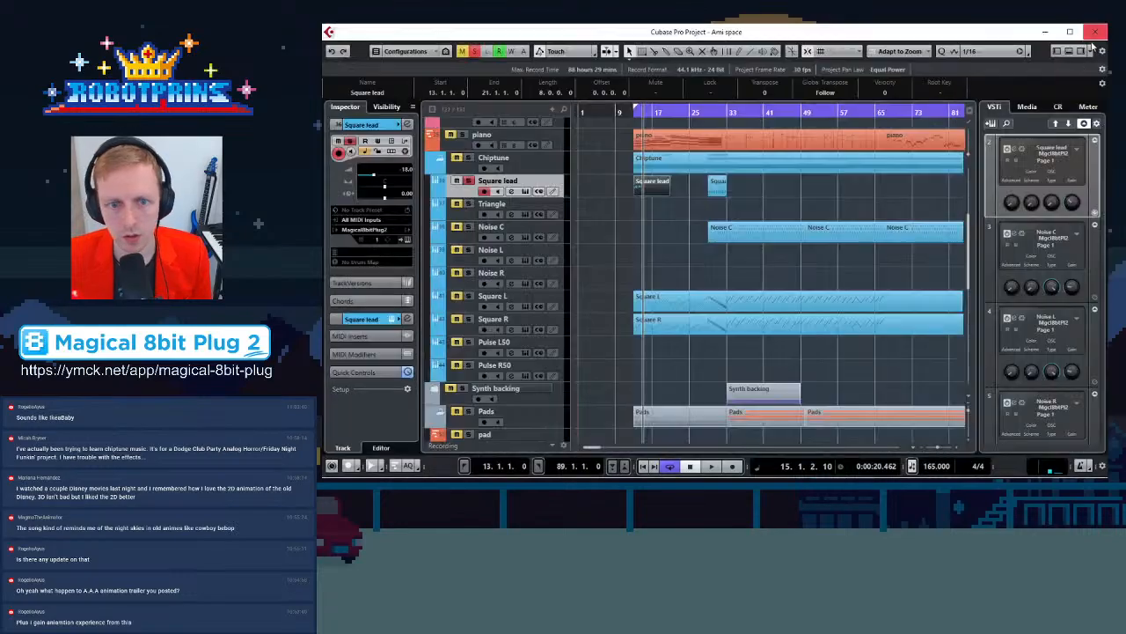
Remove the Square lead part at bar 13 and turn off the Square lead track's solo
left_click(653, 187)
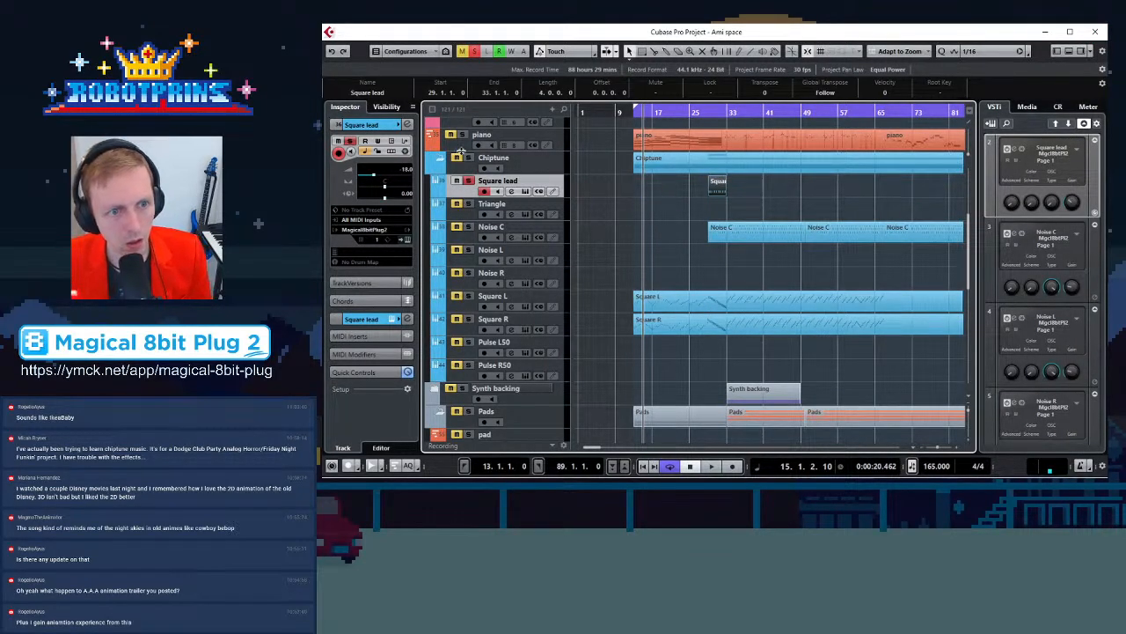
left_click(467, 181)
left_click(753, 254)
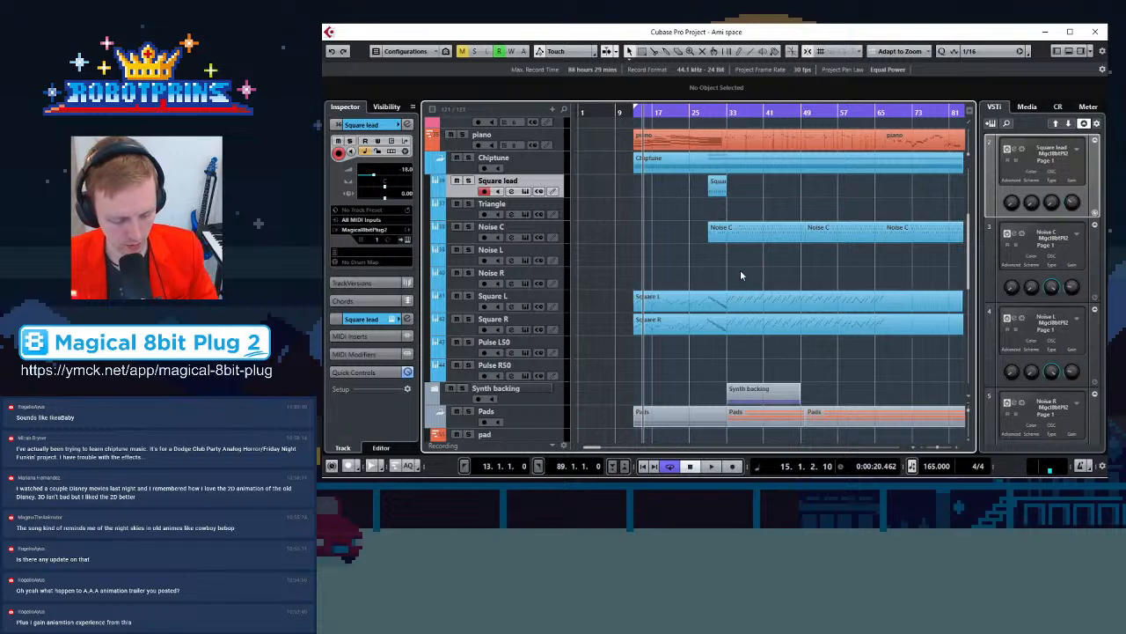
Play back the arrangement from bar 13 to review the mix without the lead phrase
key("h")
key("h")
key("h")
key("h")
key("h")
key("h")
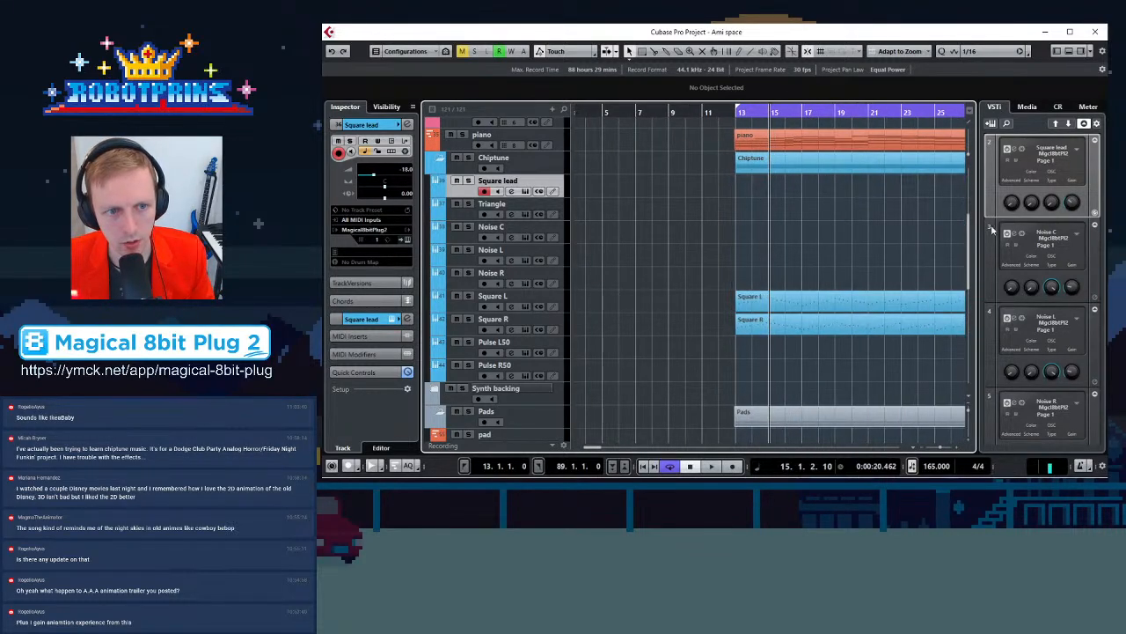
key("g")
key("g")
key("g")
key("g")
key("g")
key("g")
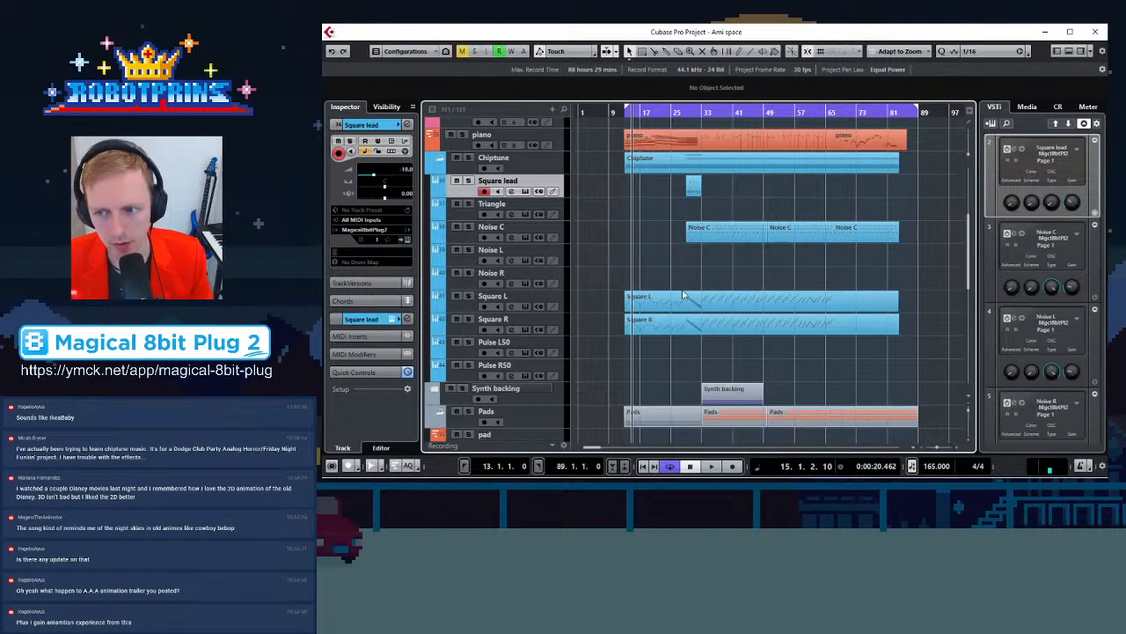
scroll(619, 239, "down", 3)
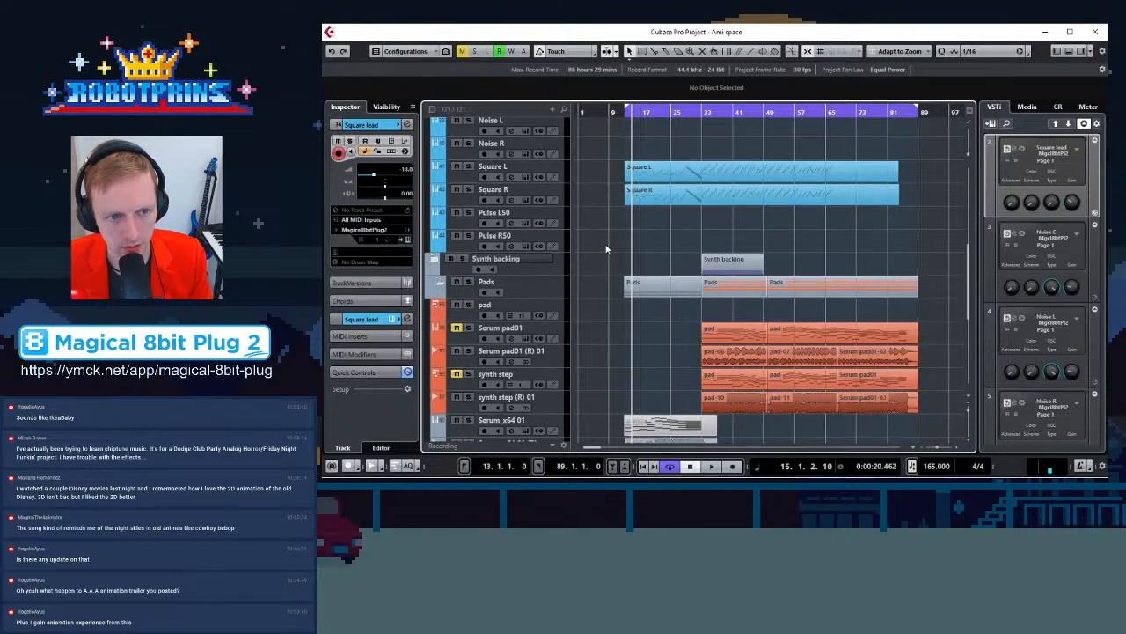
scroll(616, 249, "down", 3)
scroll(629, 271, "up", 3)
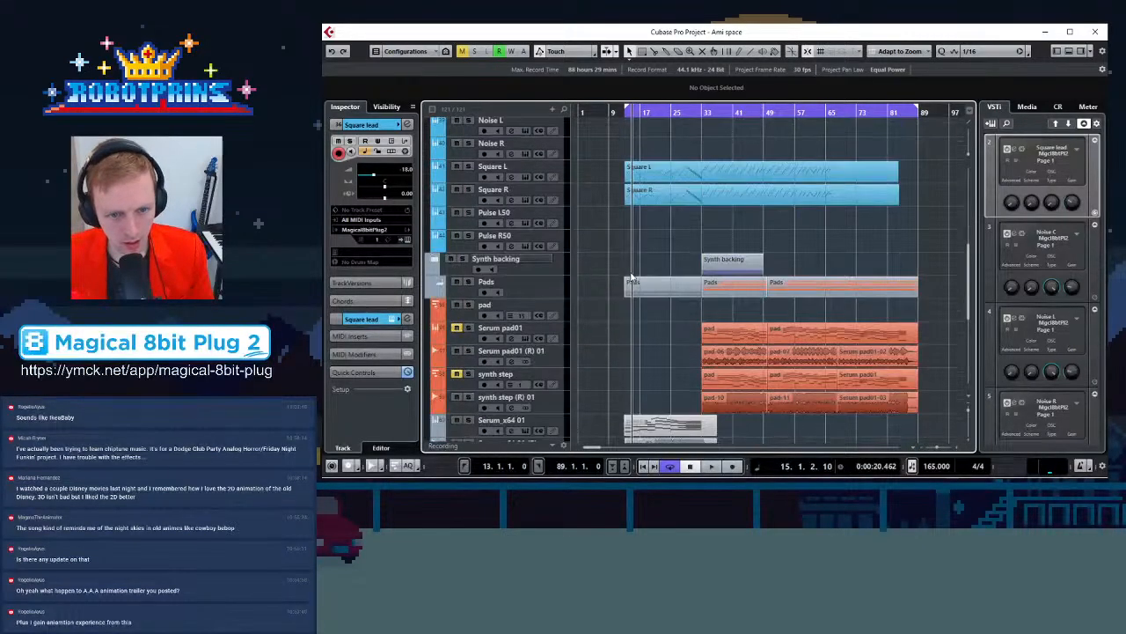
key("space")
key("space")
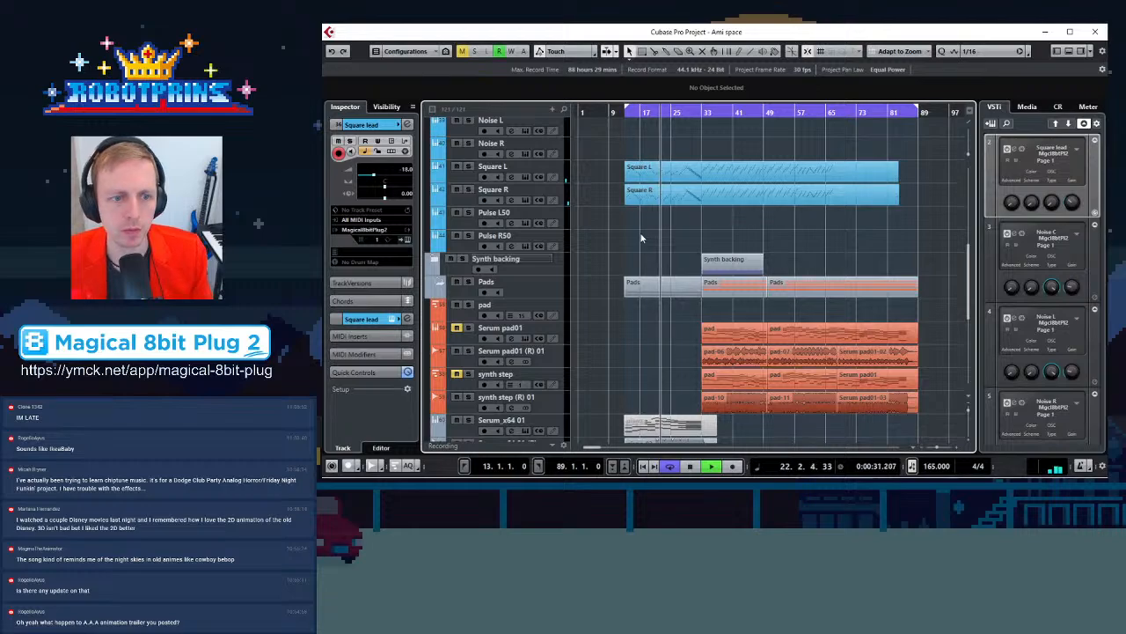
Select the Square lead part at bar 29 and play the arrangement around it
scroll(640, 238, "up", 3)
scroll(634, 188, "up", 5, "ctrl")
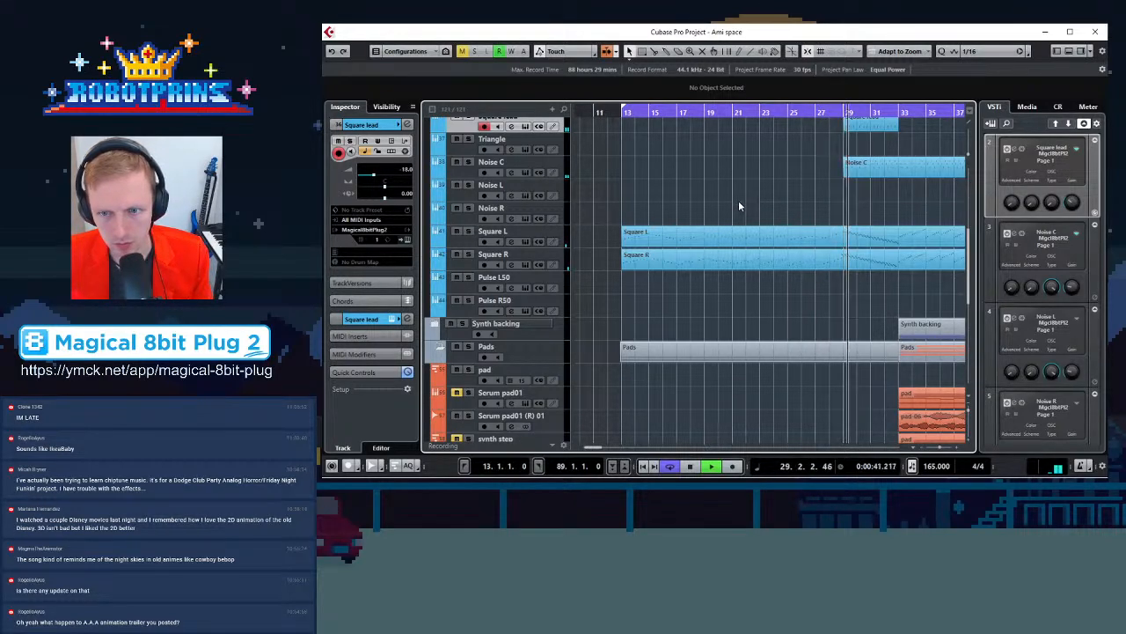
scroll(777, 191, "up", 3)
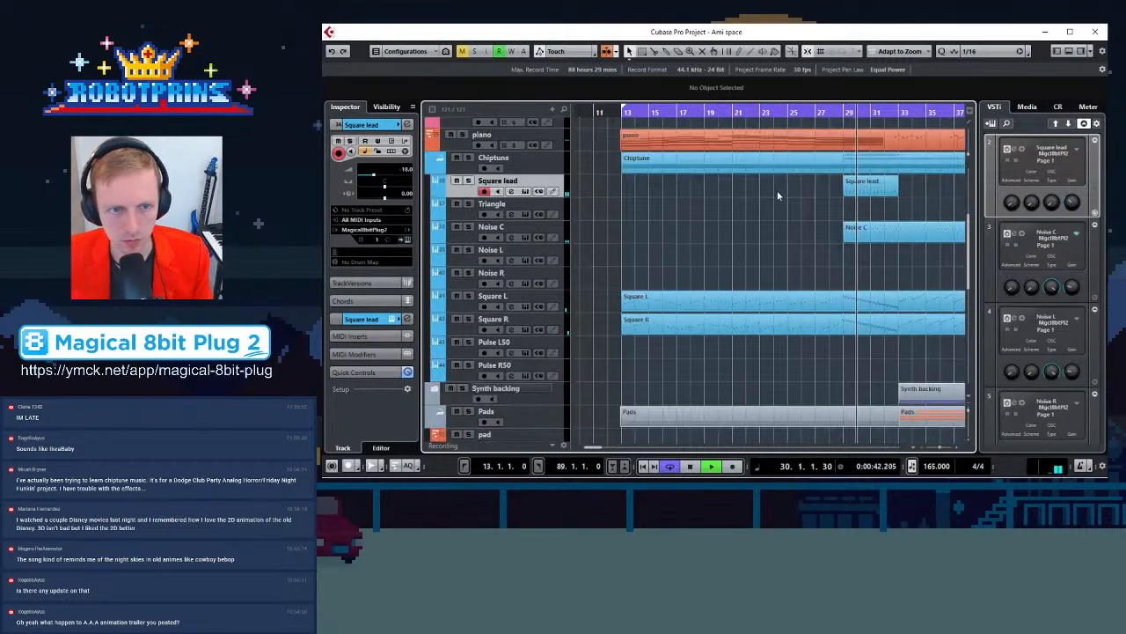
left_click(859, 184)
key("g")
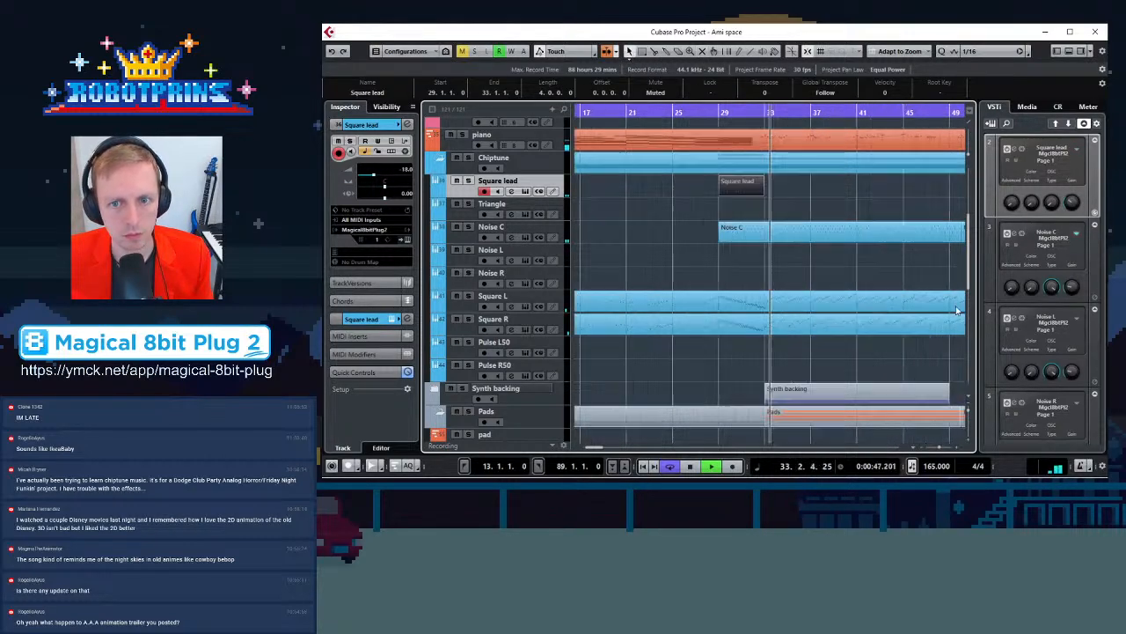
key("g")
left_click(712, 233)
key("g")
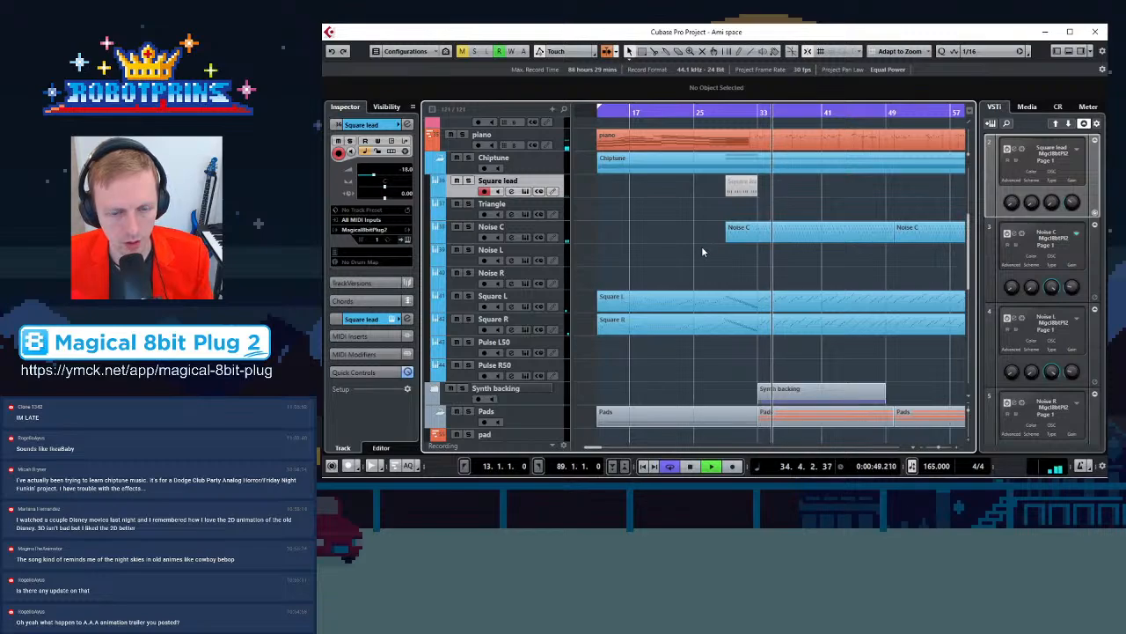
key("space")
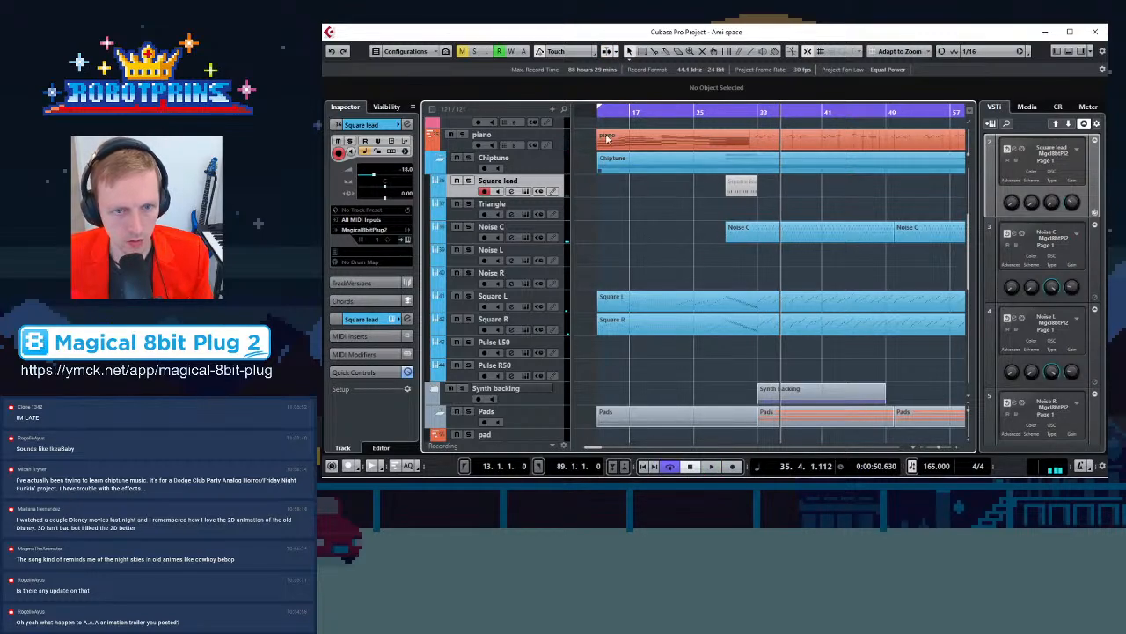
Open the Square L and Square R parts in the Key Editor and ramp Square L's bar 13 note velocities upward
left_click(603, 110)
left_click_drag(710, 263, 671, 373)
left_click(658, 309)
left_click_drag(647, 281, 640, 345)
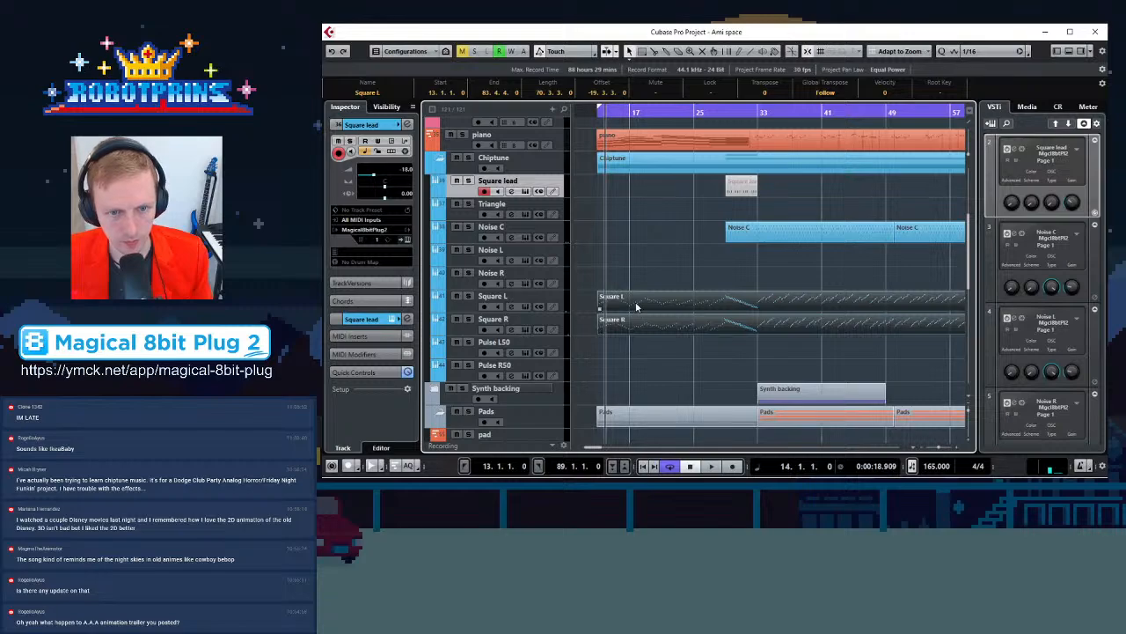
double_click(636, 306)
scroll(804, 230, "left", 4)
scroll(804, 278, "down", 2)
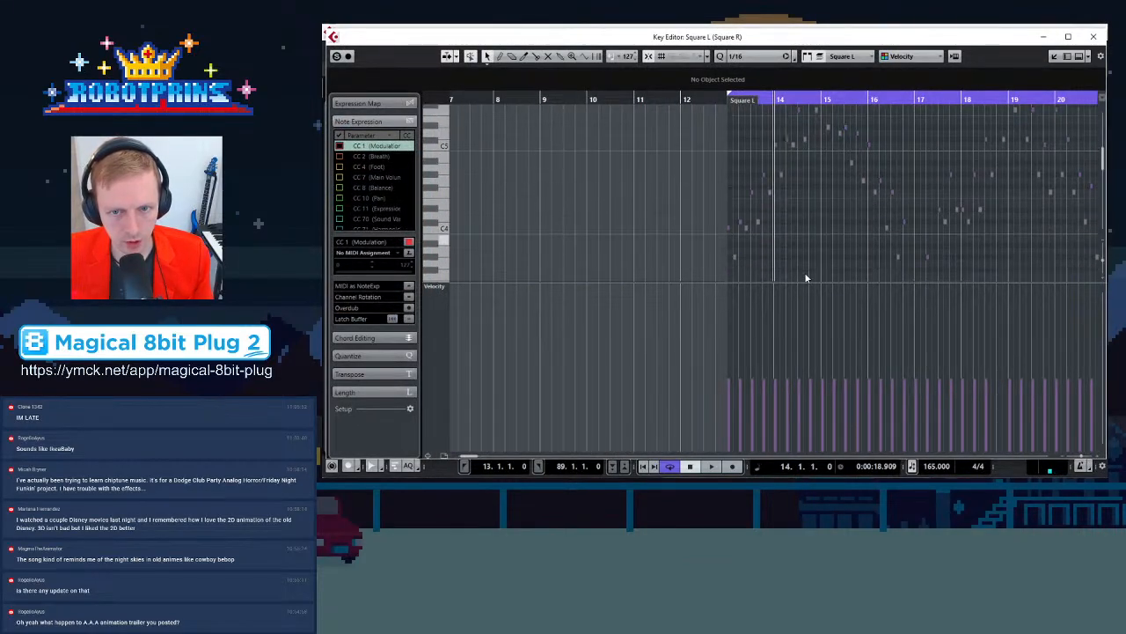
left_click_drag(713, 264, 819, 134)
scroll(819, 167, "down", 2)
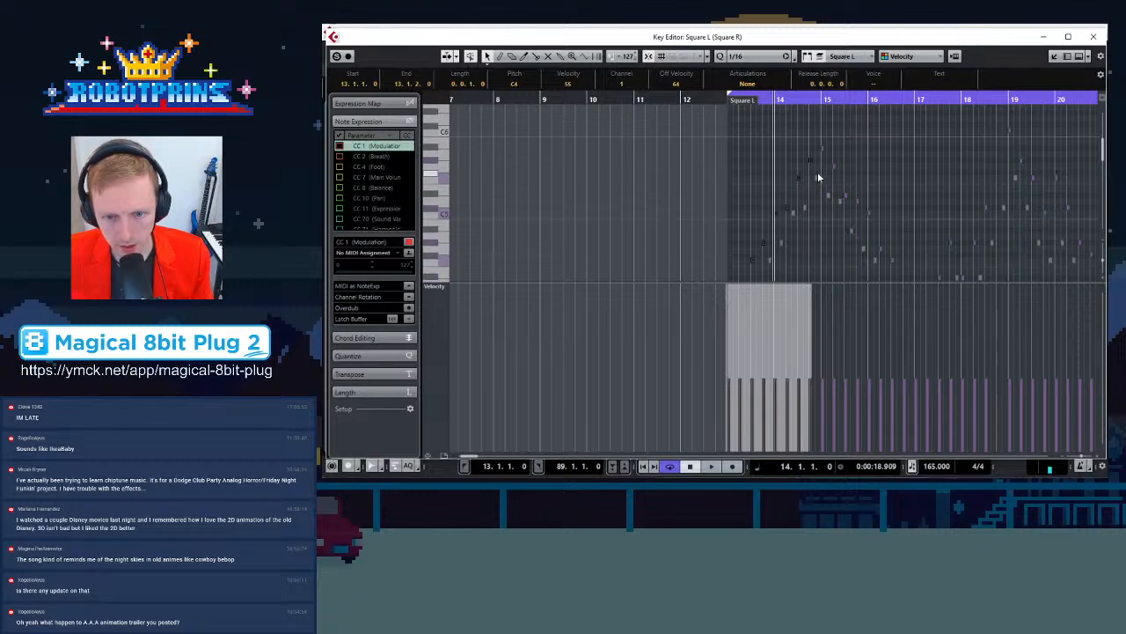
key("h")
key("h")
key("h")
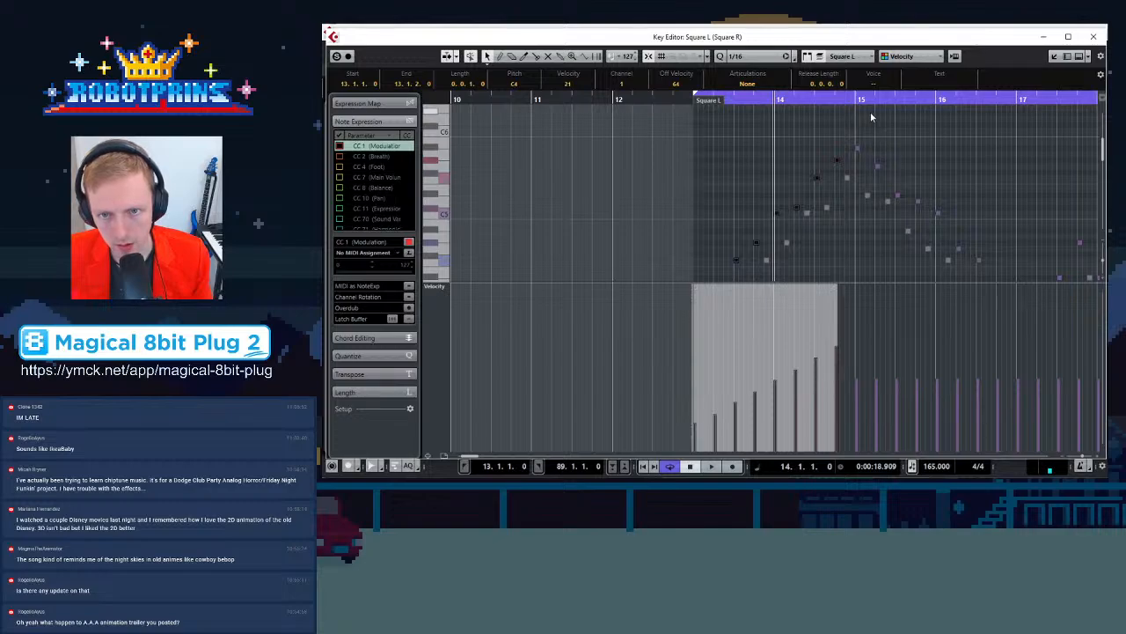
Fade the velocities of the Square L notes across bars 15–16 downward
left_click_drag(858, 132, 1010, 209)
scroll(1003, 226, "up", 3)
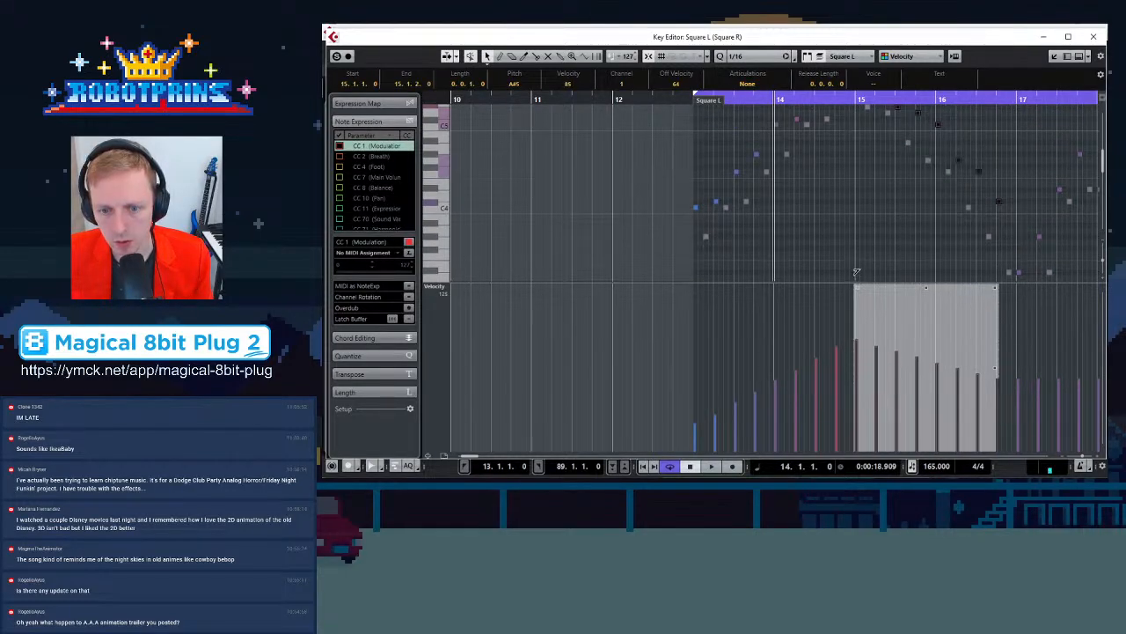
mouse_move(998, 290)
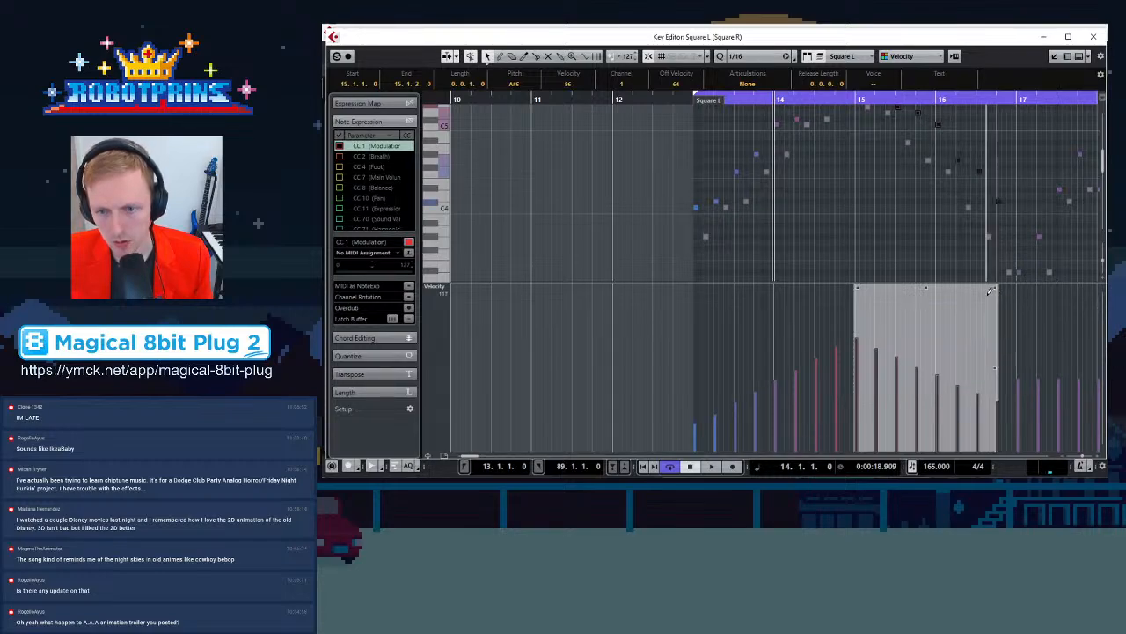
left_click(932, 243)
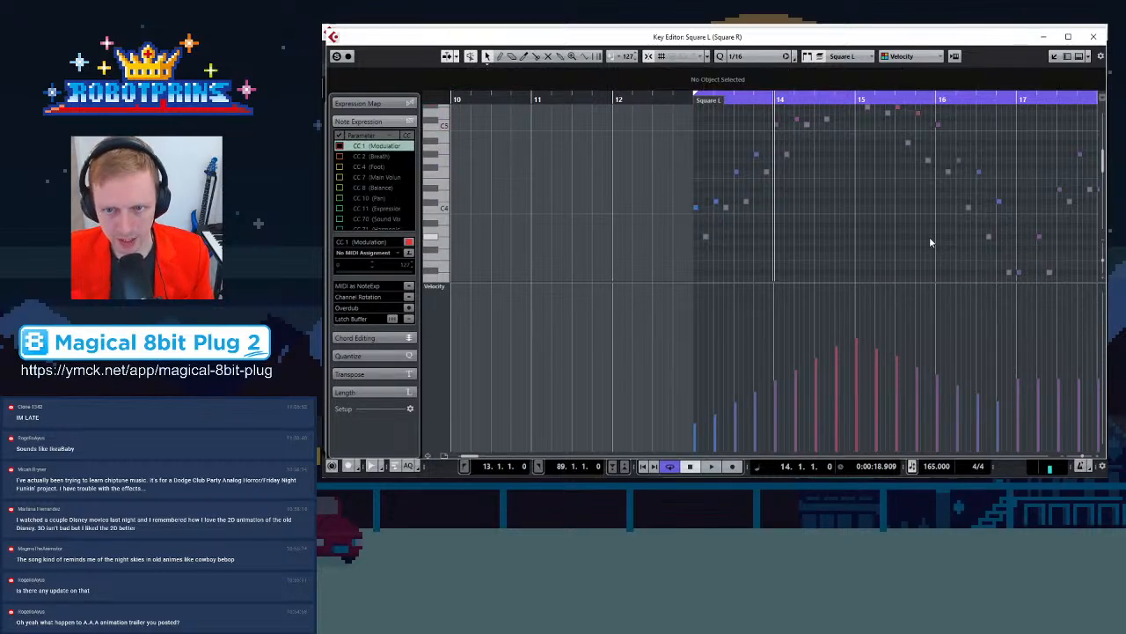
Switch editing to Square R and ramp its bar 13 note velocities upward into a crescendo
key("g")
left_click(718, 238)
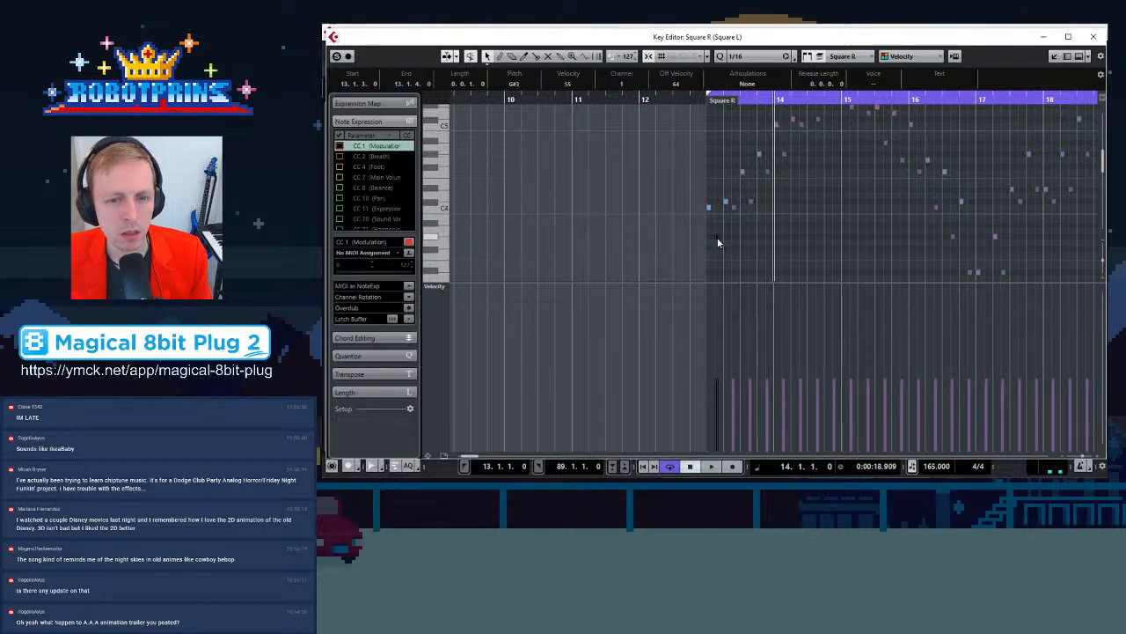
left_click_drag(716, 259, 833, 142)
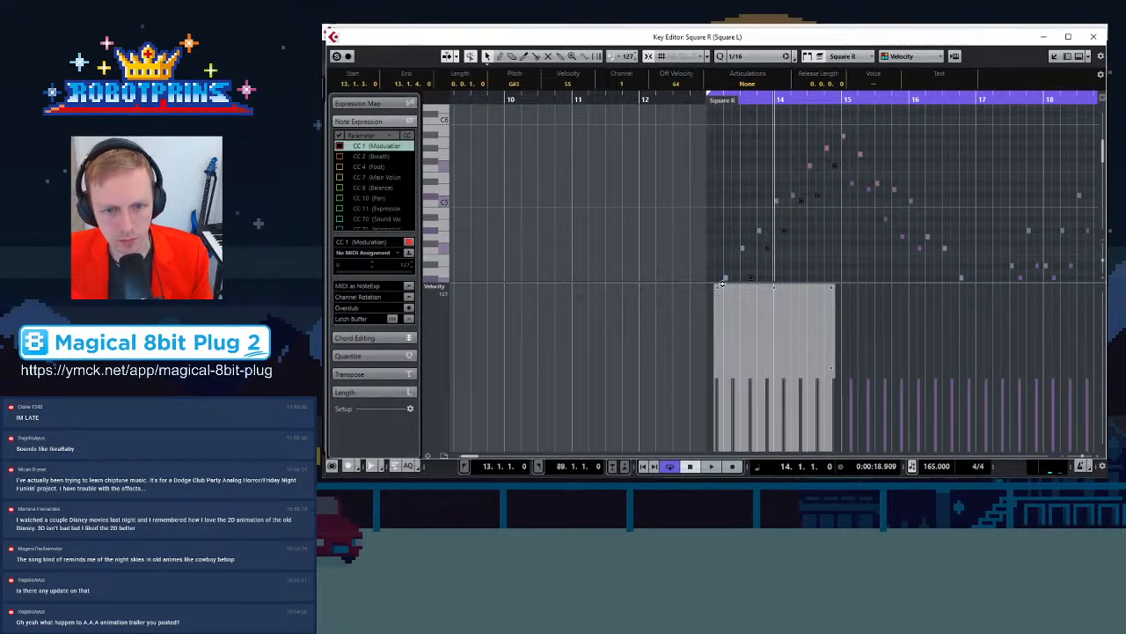
left_click_drag(715, 297, 707, 312)
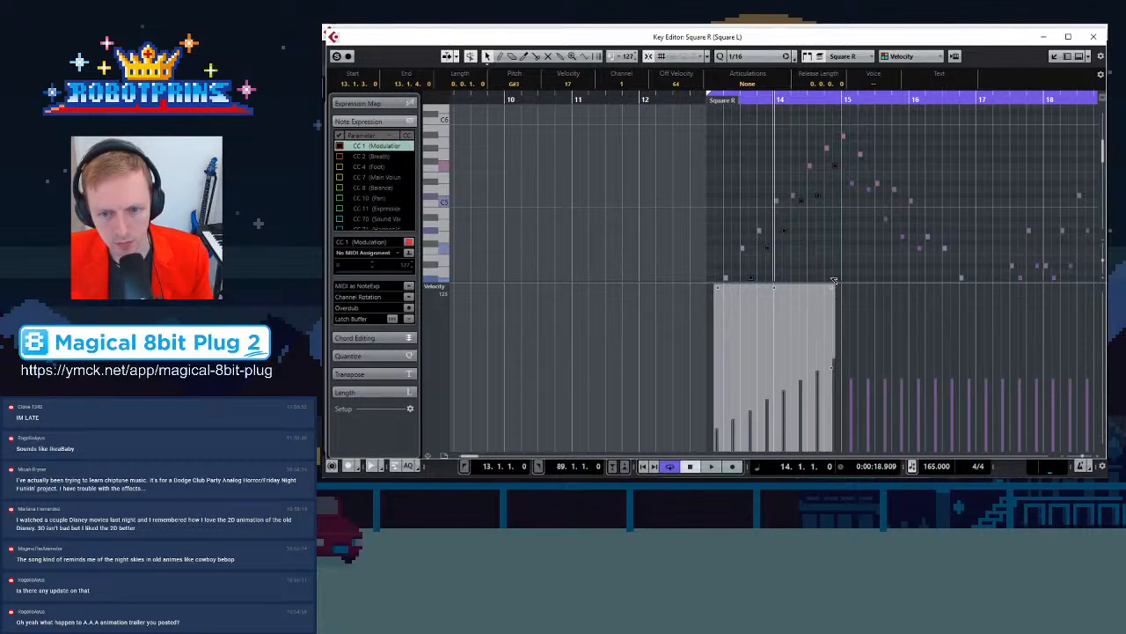
Fade the Square R note velocities across bars 15–16 downward and close the Key Editor
left_click_drag(852, 180, 974, 185)
mouse_move(850, 287)
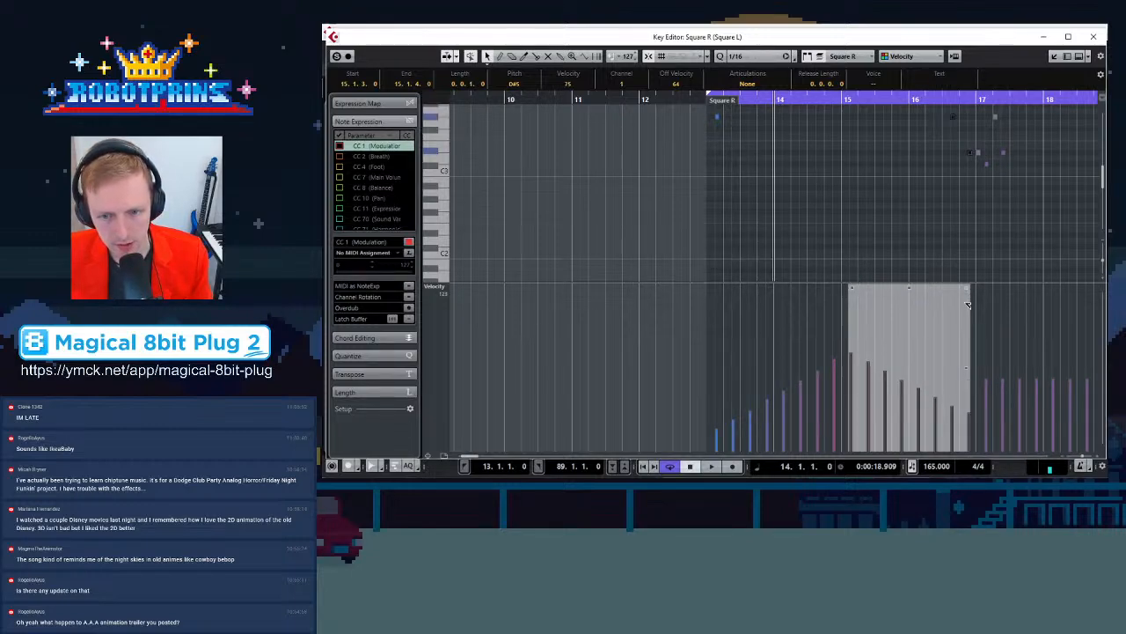
left_click(935, 197)
scroll(939, 227, "up", 5)
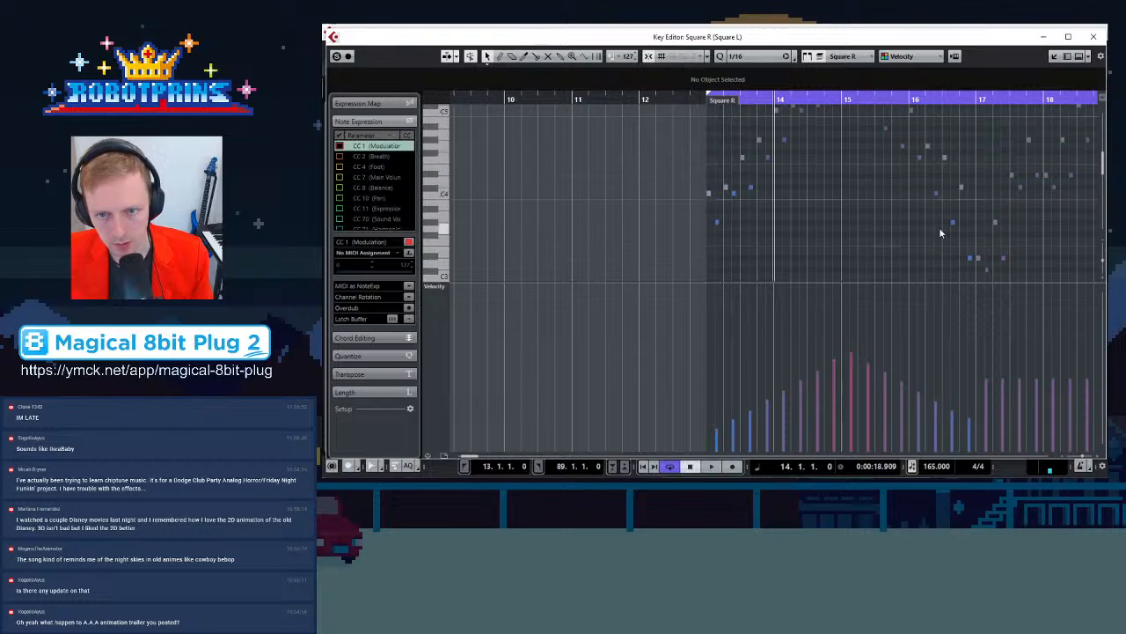
left_click(1100, 37)
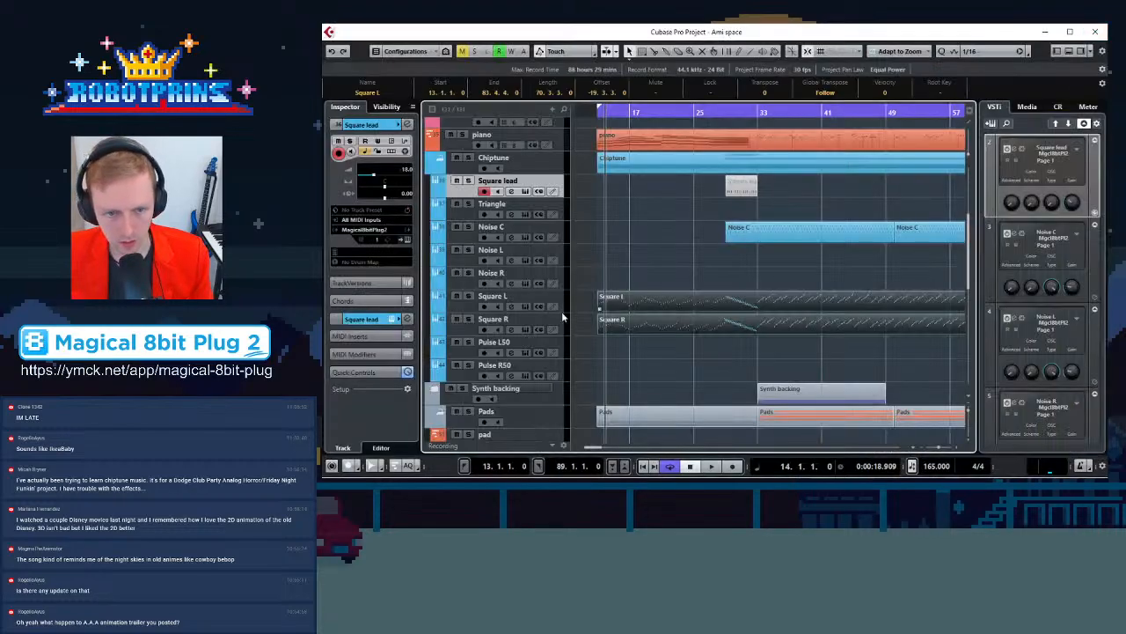
Solo the Square L and Square R tracks and play them back from bar 13
left_click(469, 297)
left_click(469, 319)
key("space")
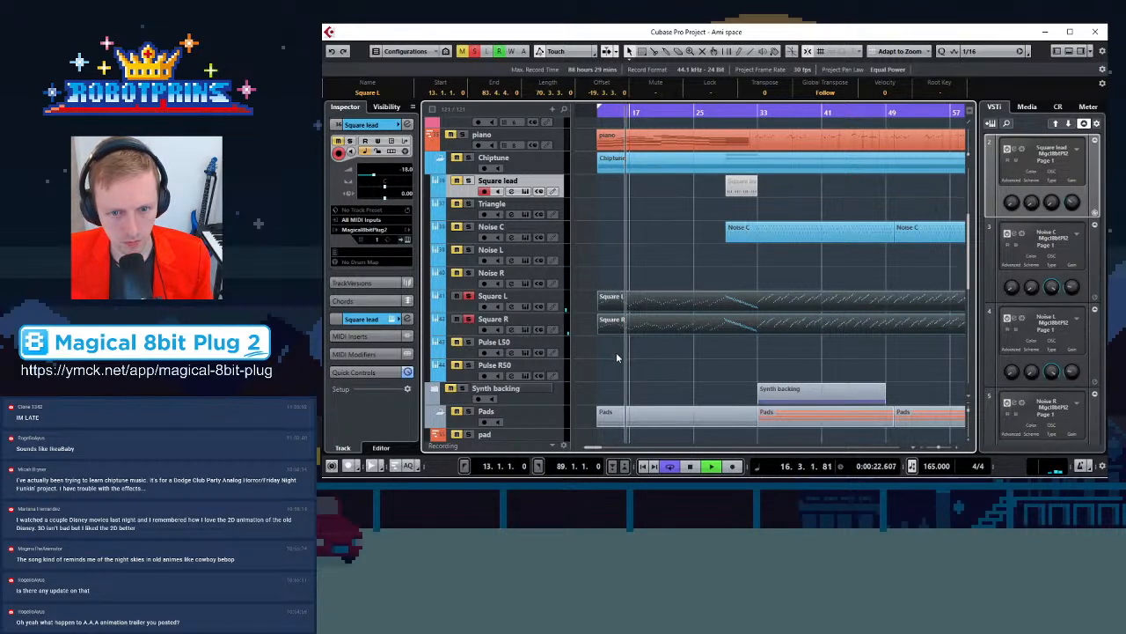
key("space")
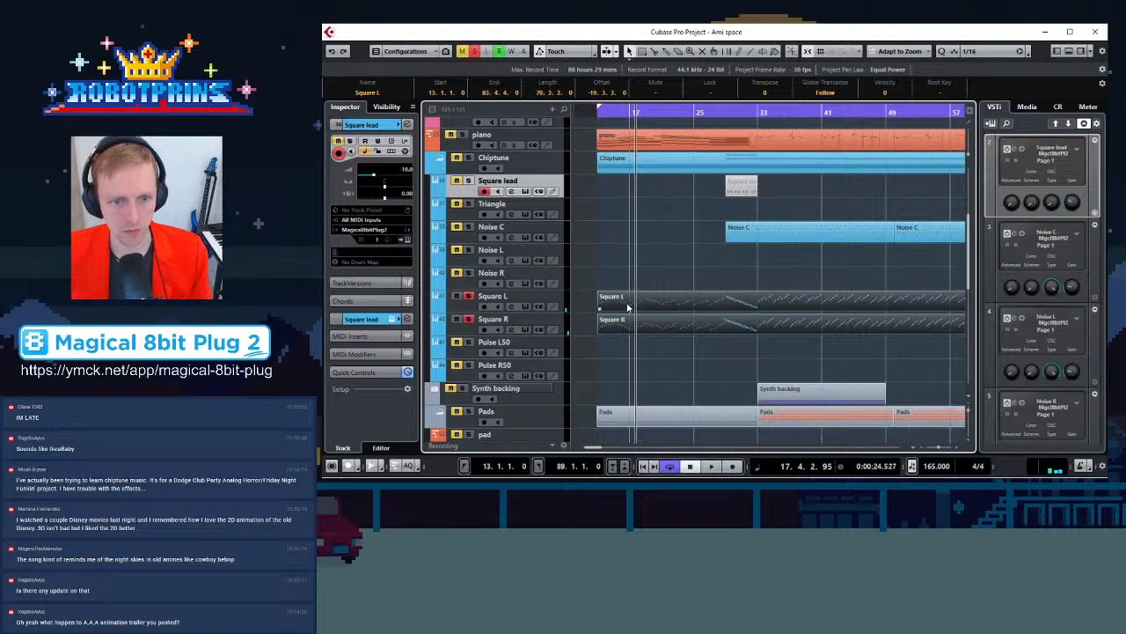
Reopen Square L in the Key Editor and steepen the downward velocity fade of its bar 15–16 notes
double_click(628, 307)
left_click_drag(543, 97, 639, 239)
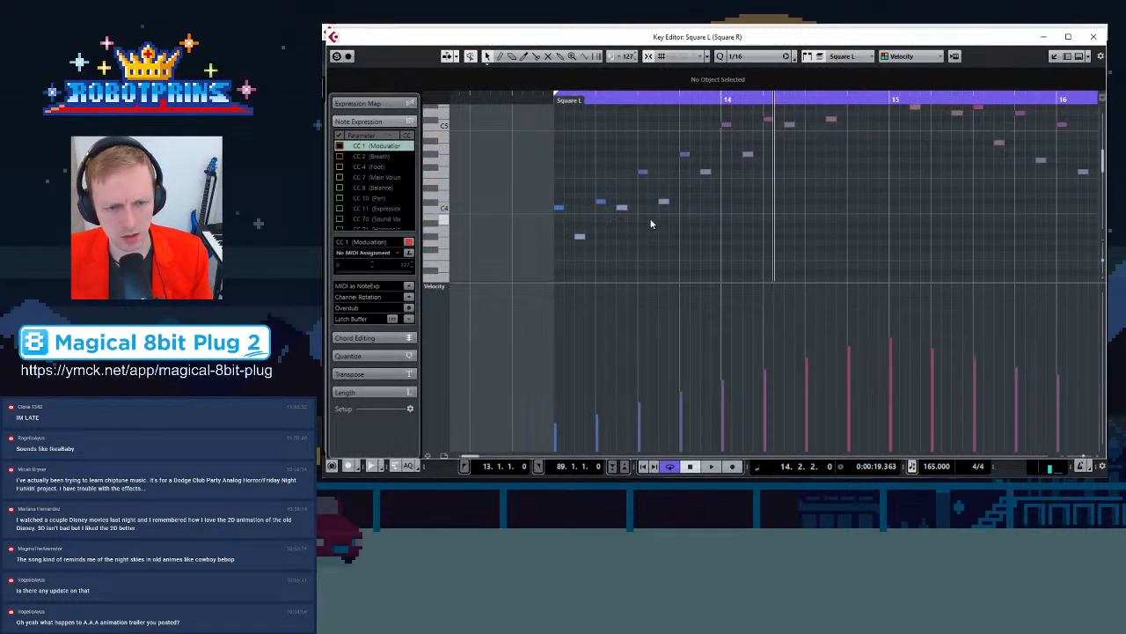
key("g")
key("g")
key("g")
key("g")
key("g")
left_click_drag(673, 230, 814, 114)
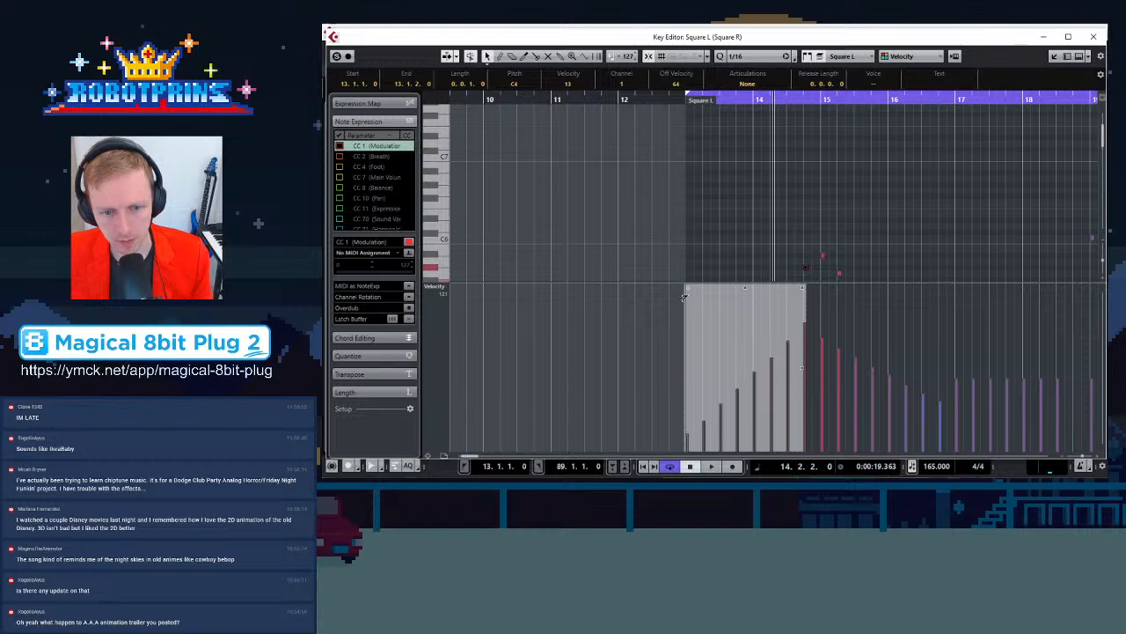
left_click_drag(821, 240, 951, 208)
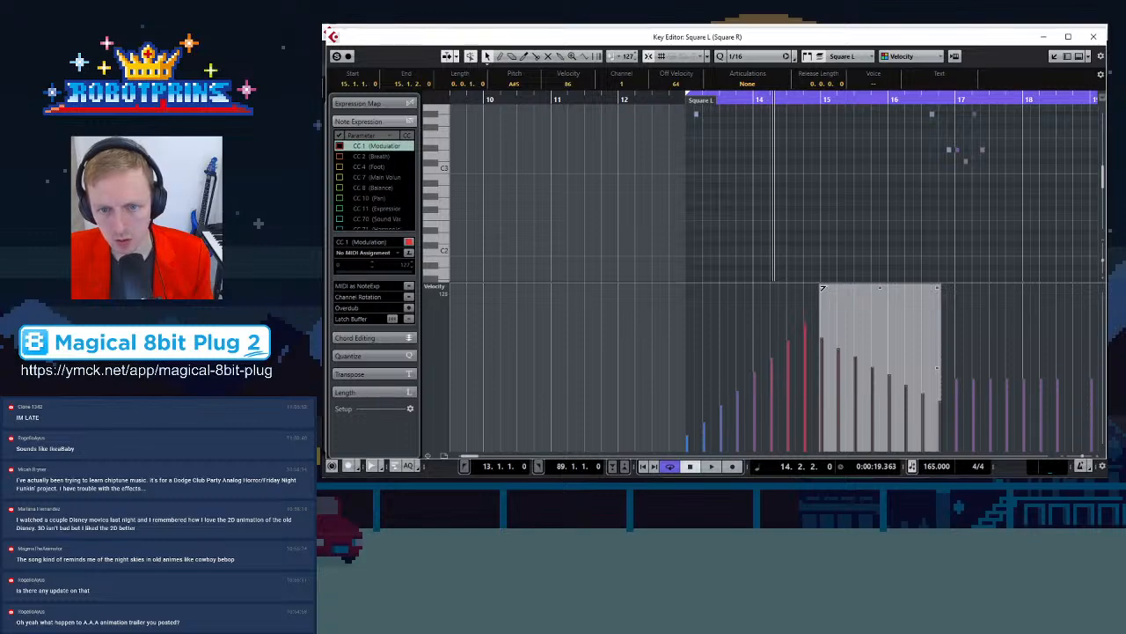
left_click_drag(824, 281, 824, 278)
left_click_drag(938, 290, 939, 303)
left_click(891, 194)
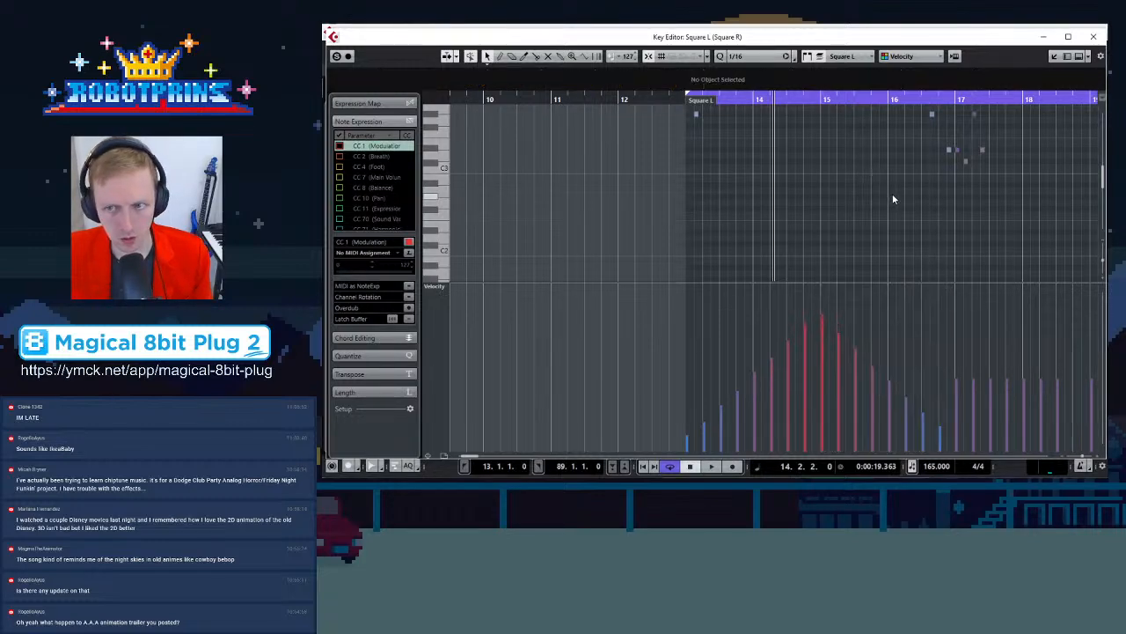
Switch editing to Square R and raise the top of its bar 13 velocity crescendo slightly
scroll(814, 215, "up", 3)
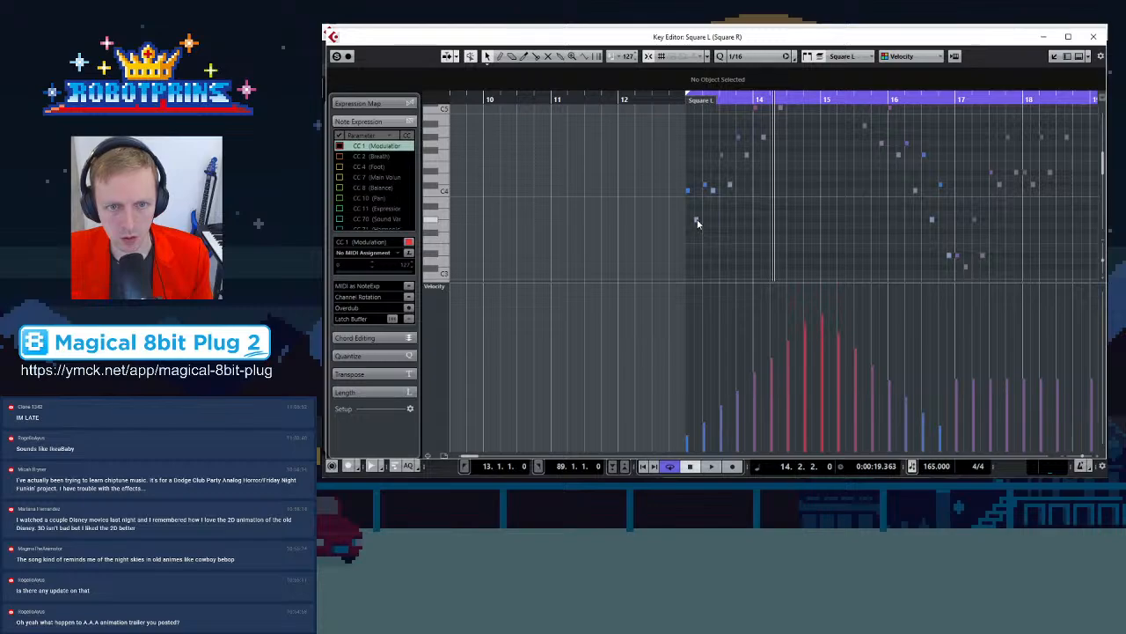
left_click_drag(696, 231, 817, 118)
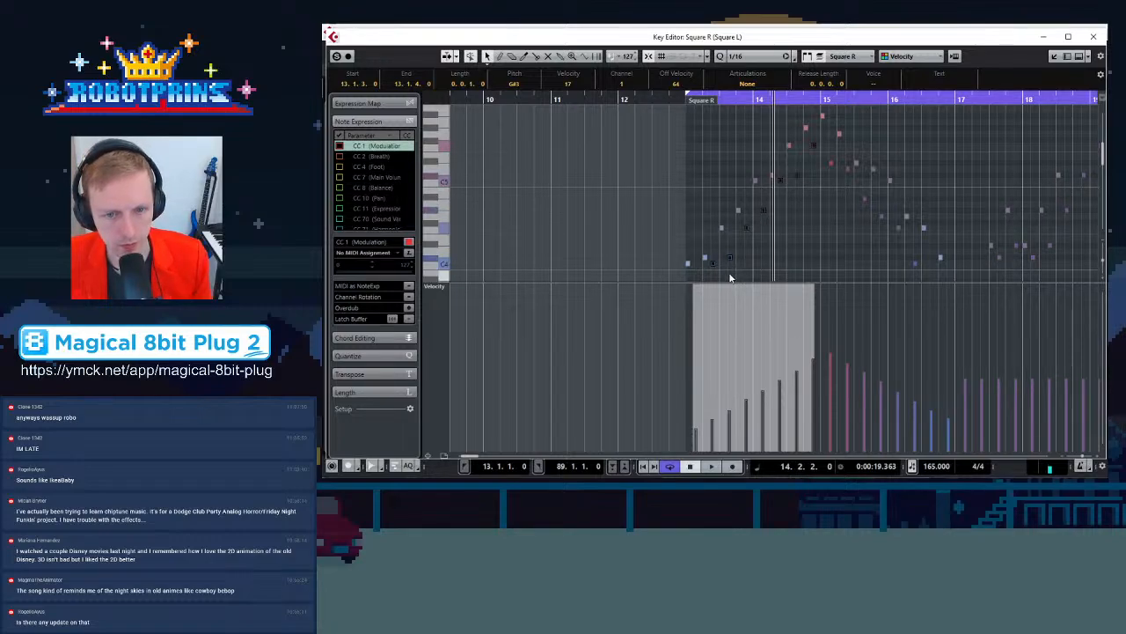
mouse_move(695, 289)
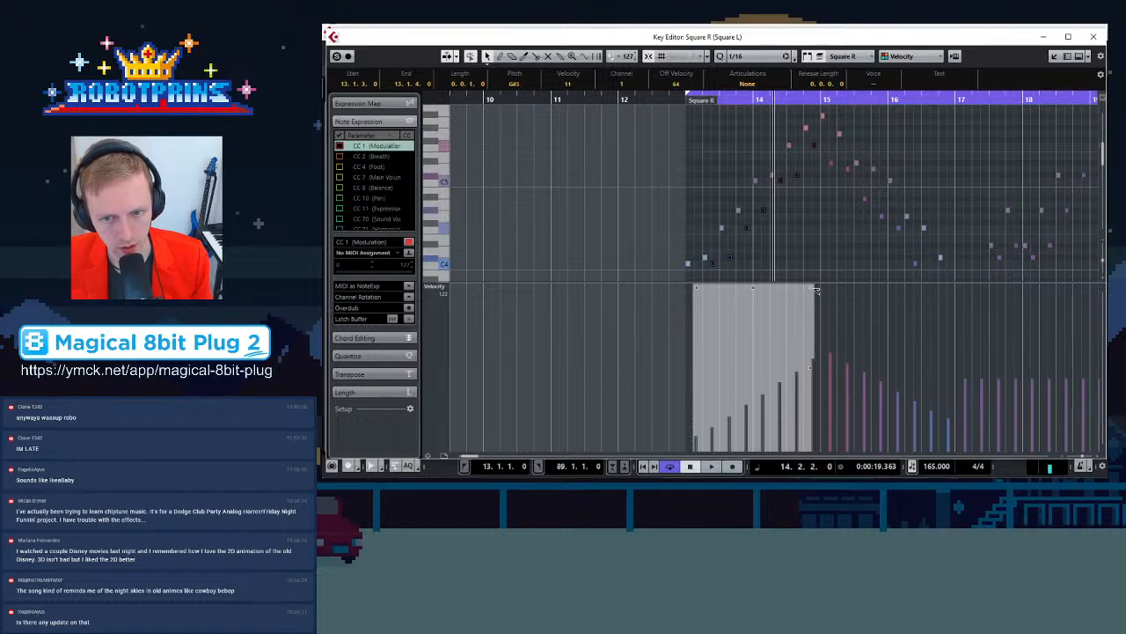
left_click_drag(814, 288, 814, 286)
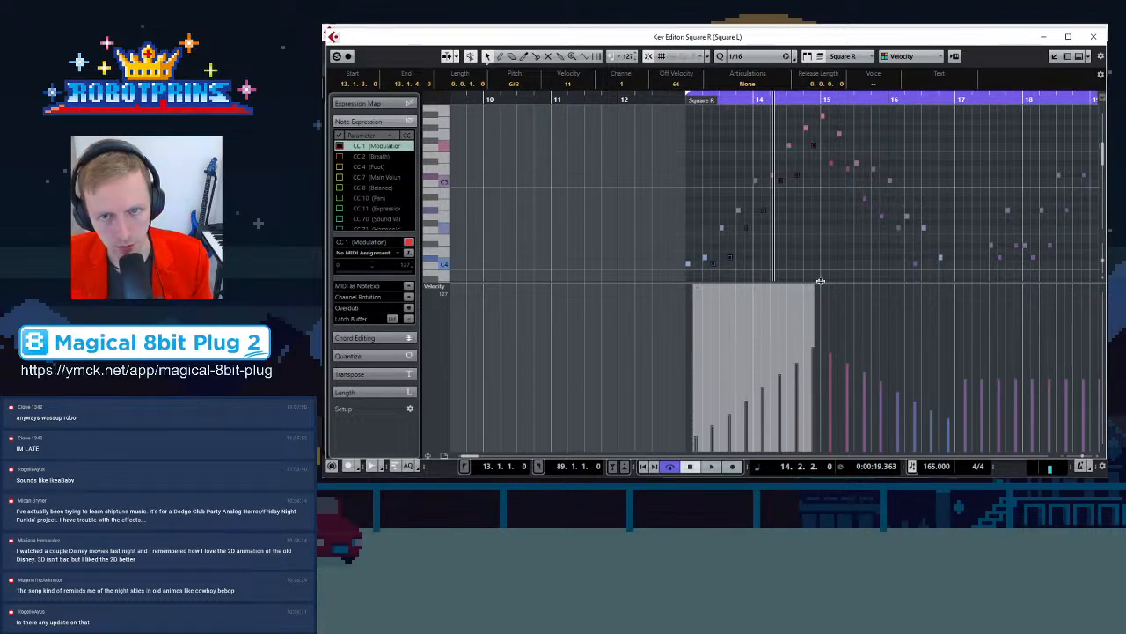
Steepen the downward velocity fade of Square R's bar 15–16 notes and clear the selection
left_click_drag(827, 145, 951, 211)
left_click_drag(827, 288, 828, 281)
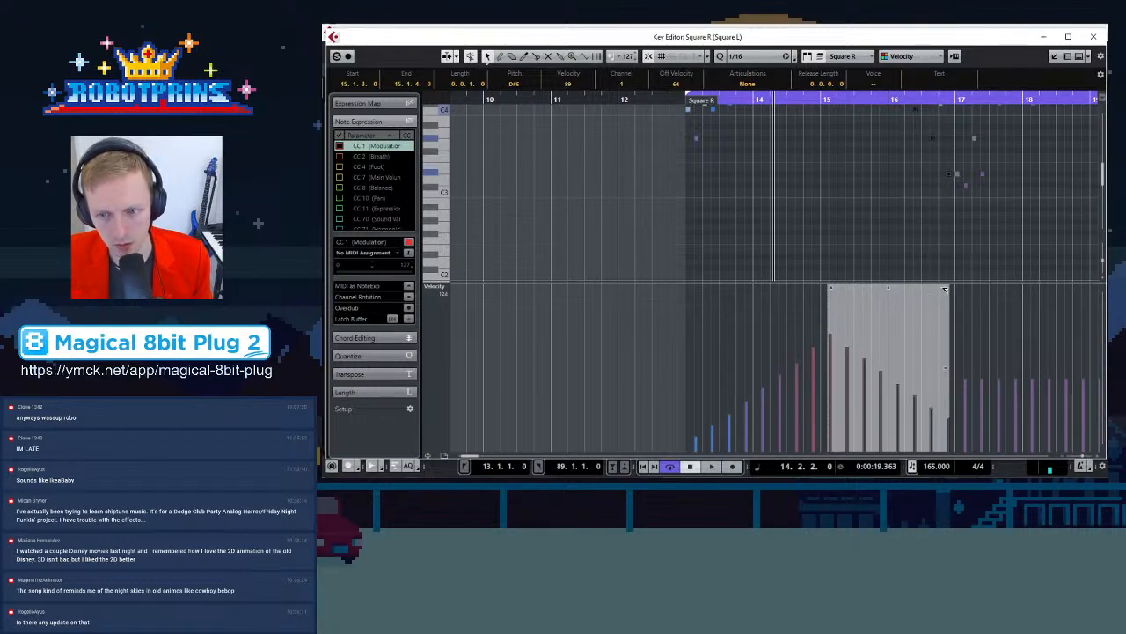
left_click(884, 185)
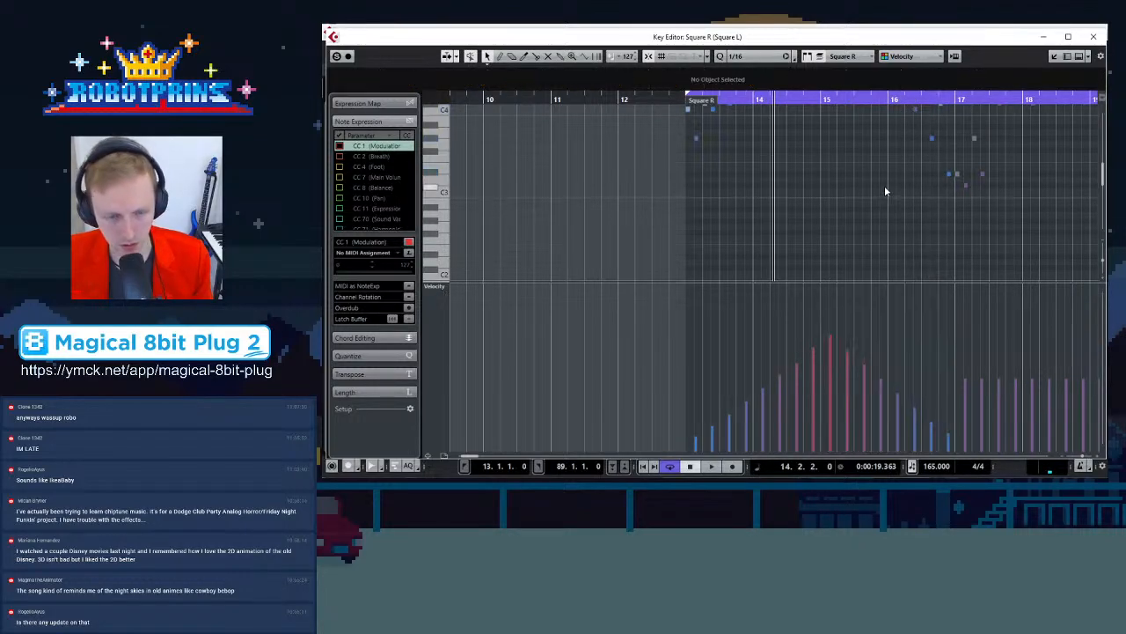
Play back the edited passage and stop it
key("space")
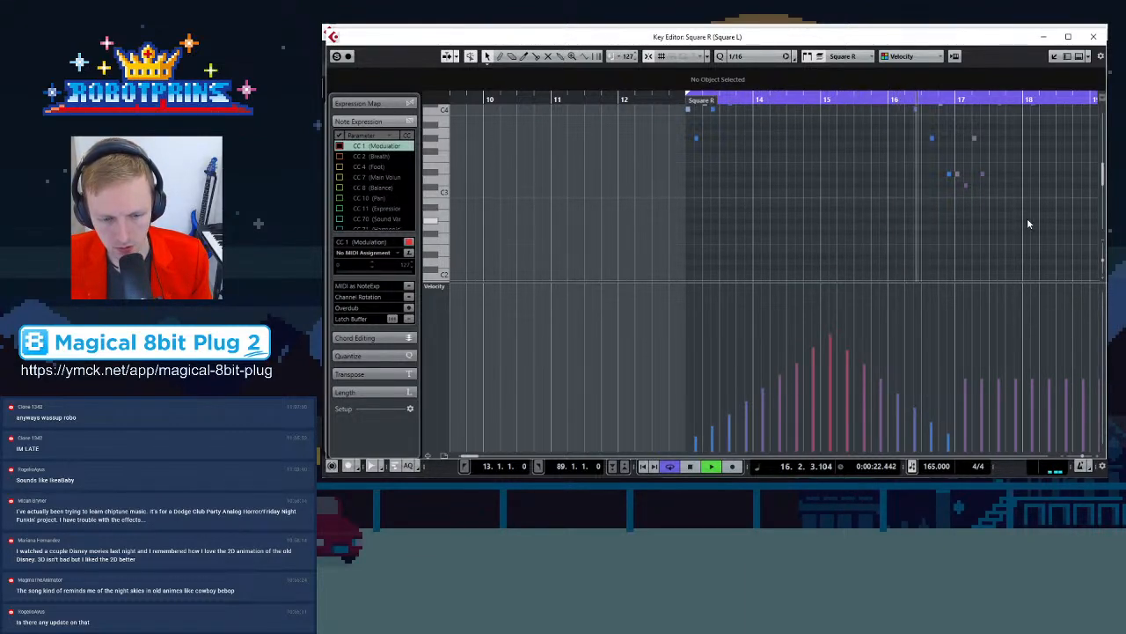
key("space")
Switch to Square L and reshape the downward velocity fade of its bar 15–16 notes
scroll(713, 264, "up", 5)
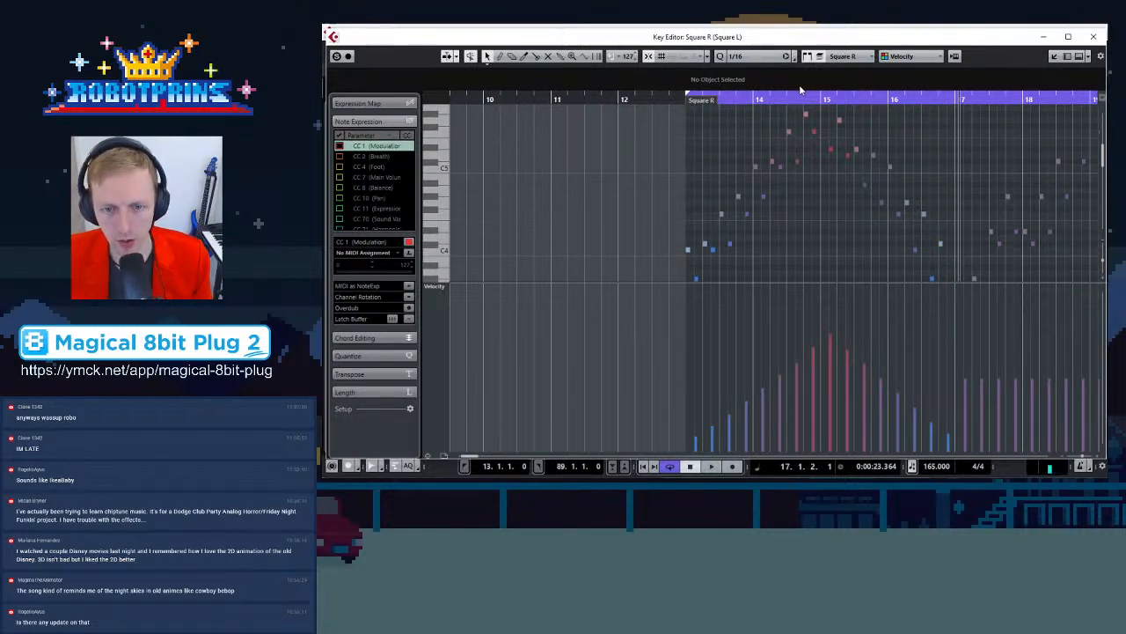
left_click(689, 250)
left_click_drag(675, 261, 817, 115)
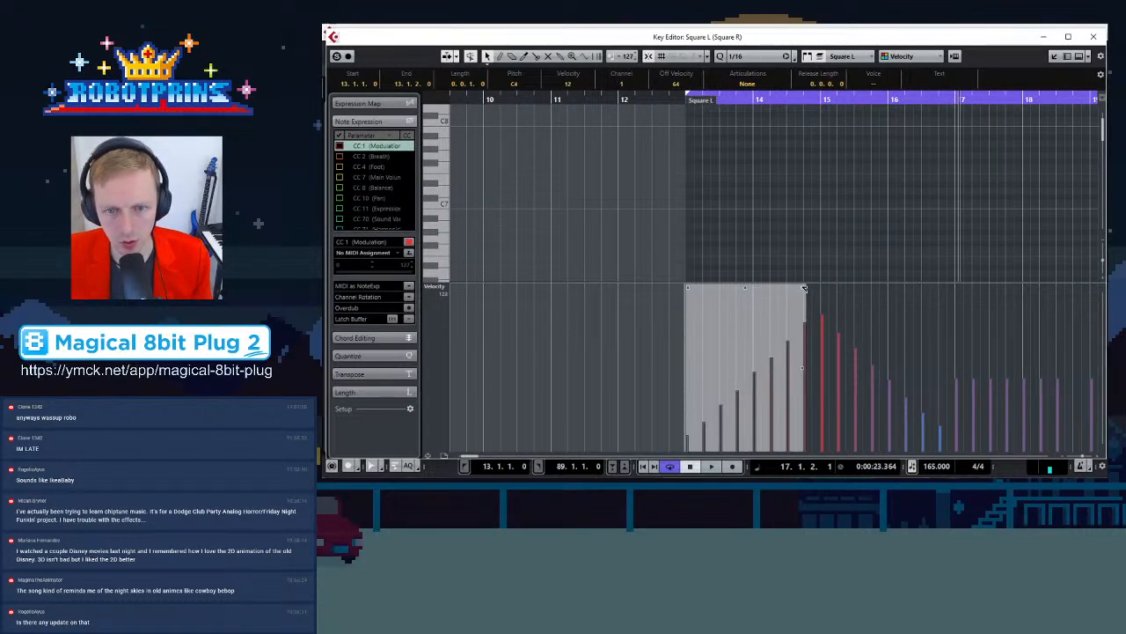
scroll(820, 206, "down", 3)
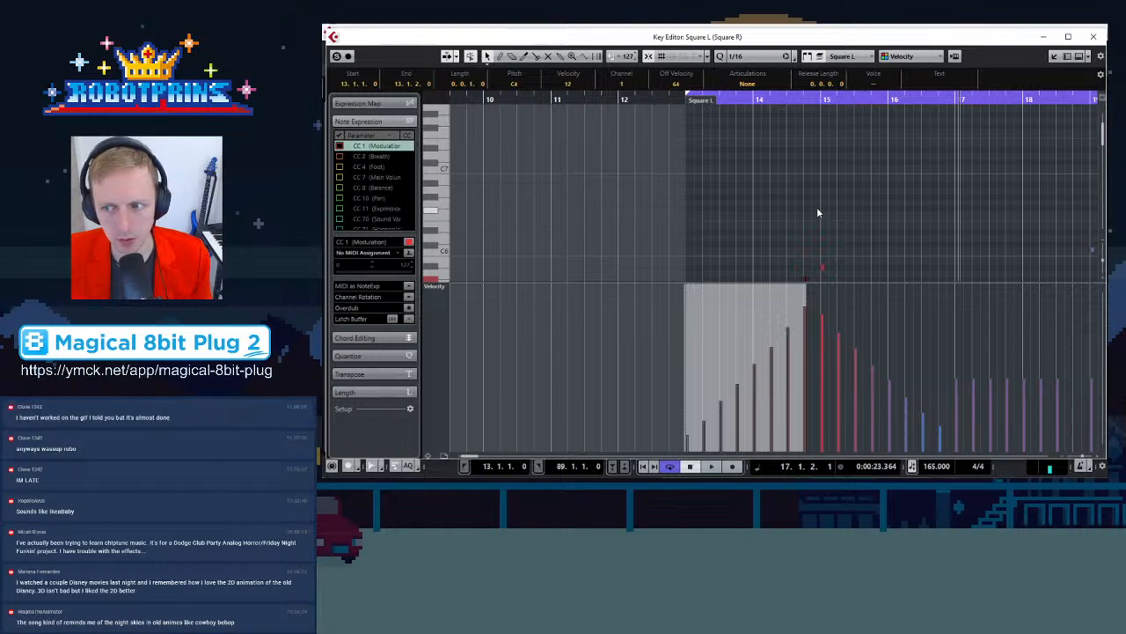
left_click_drag(823, 182, 946, 262)
left_click_drag(827, 289, 820, 283)
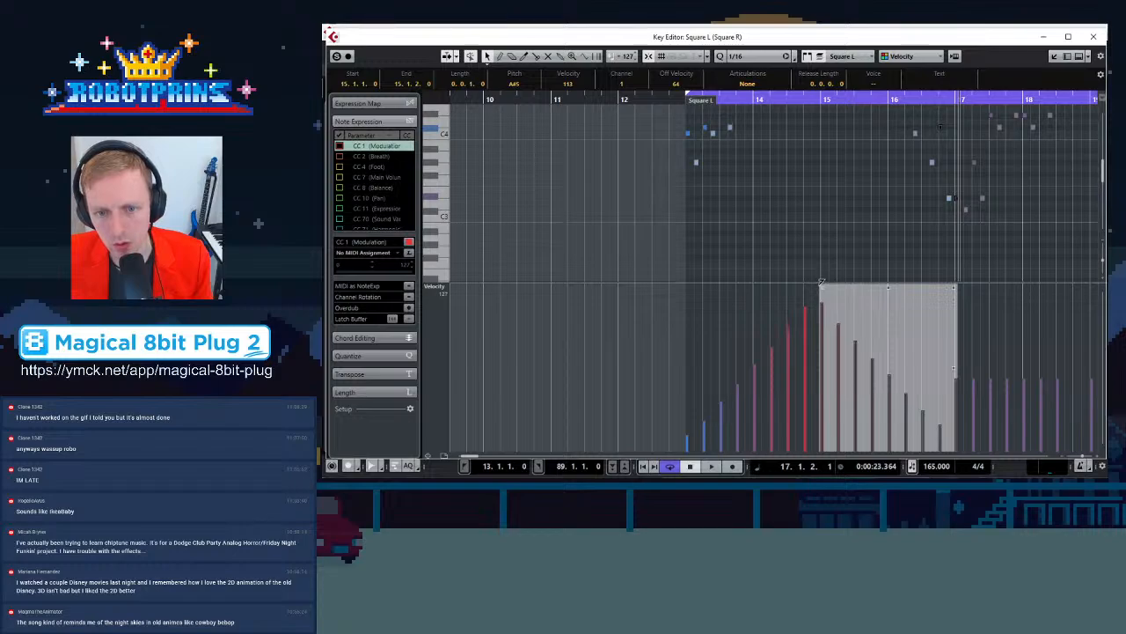
left_click(964, 280)
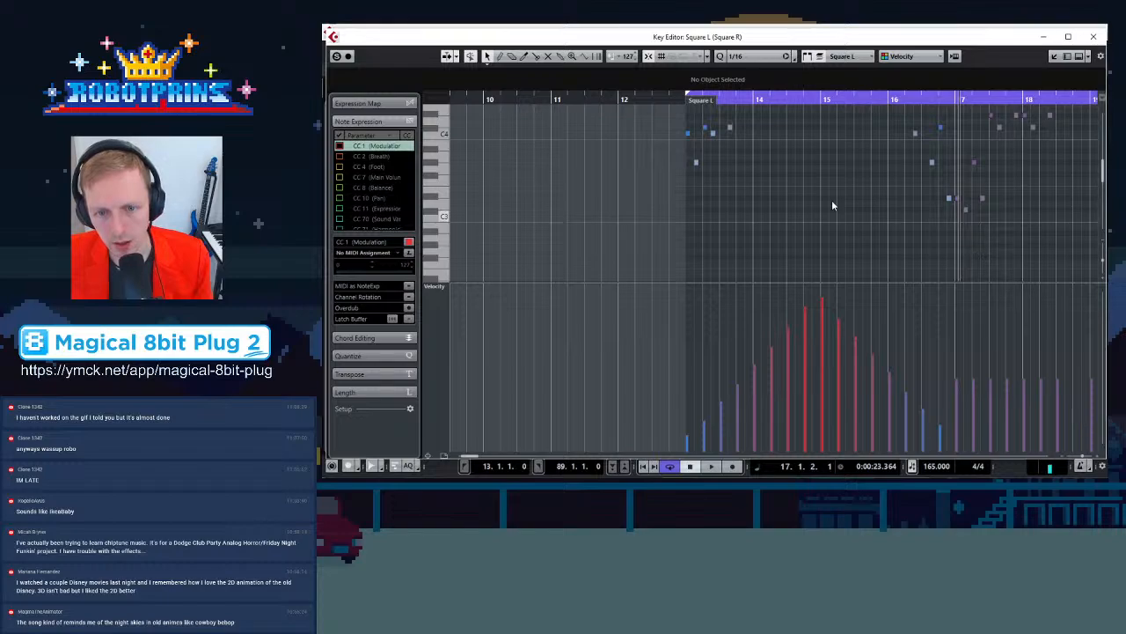
Switch the editor to Square R, select its bar 13 and bar 15–16 notes, and start playback
key("g")
left_click(842, 55)
left_click(856, 82)
left_click_drag(542, 179, 656, 151)
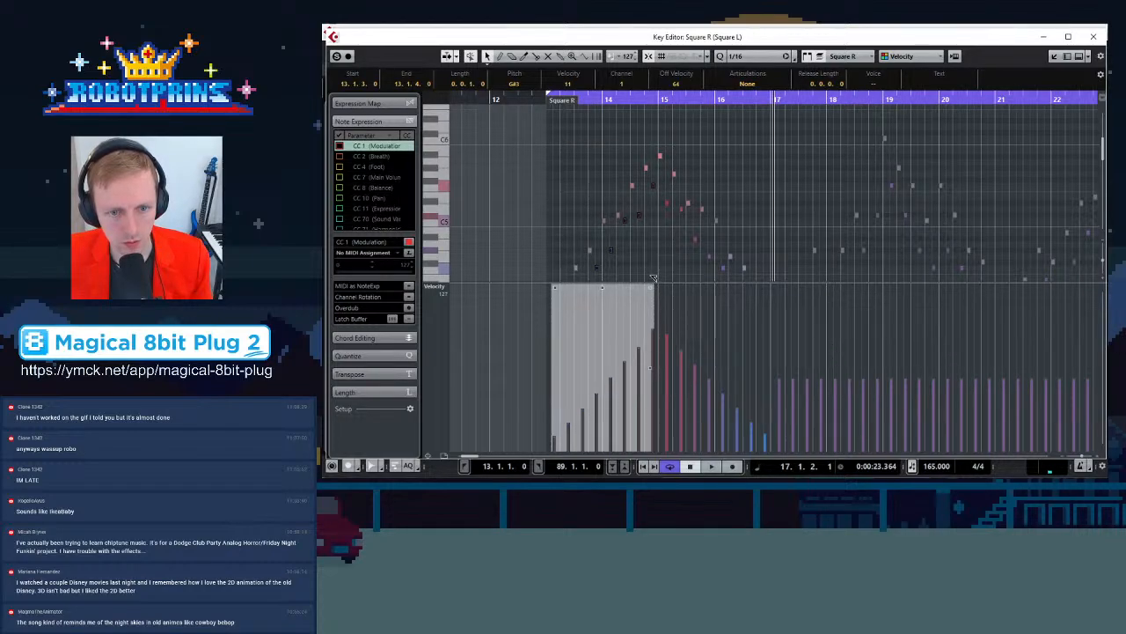
left_click_drag(658, 265, 769, 255)
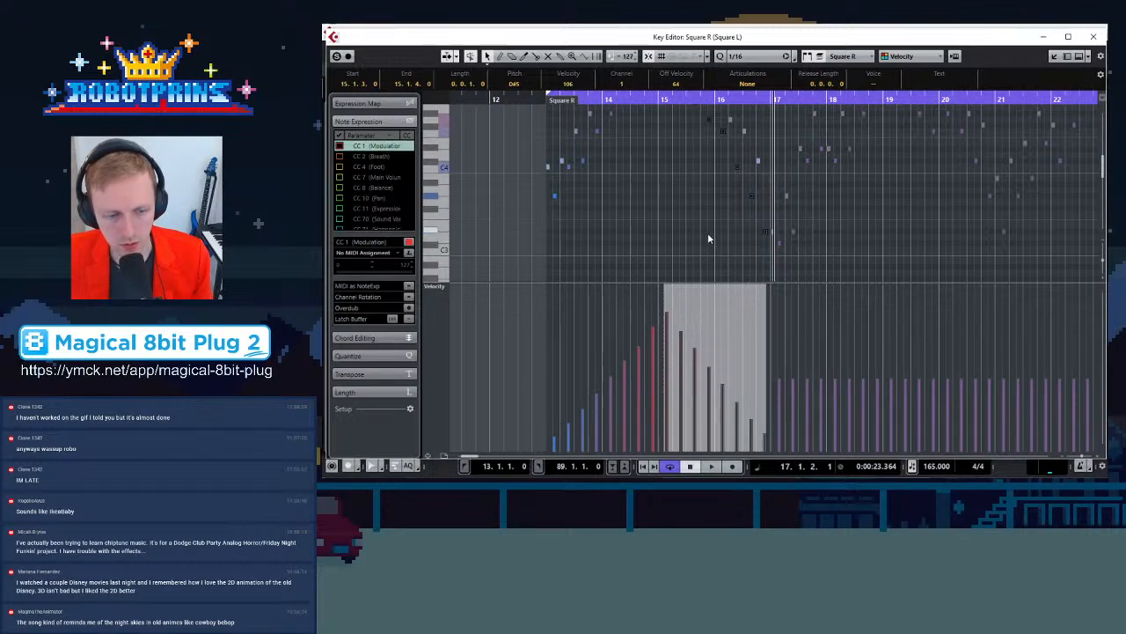
key("space")
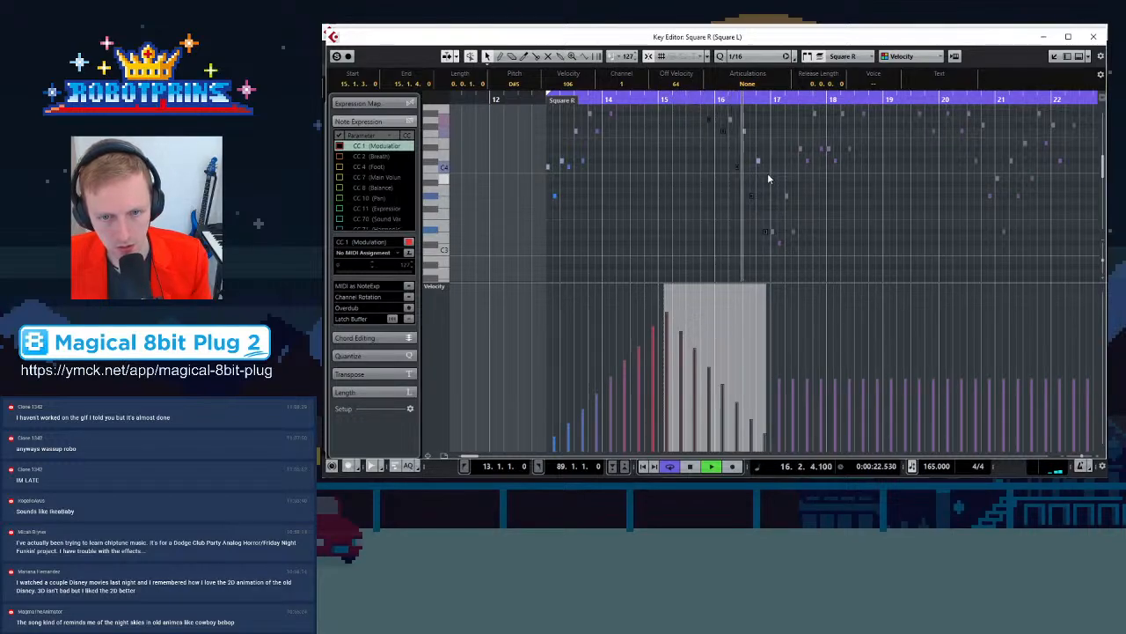
Switch to Square L and inspect its bar 17–18 notes up close
left_click(770, 233)
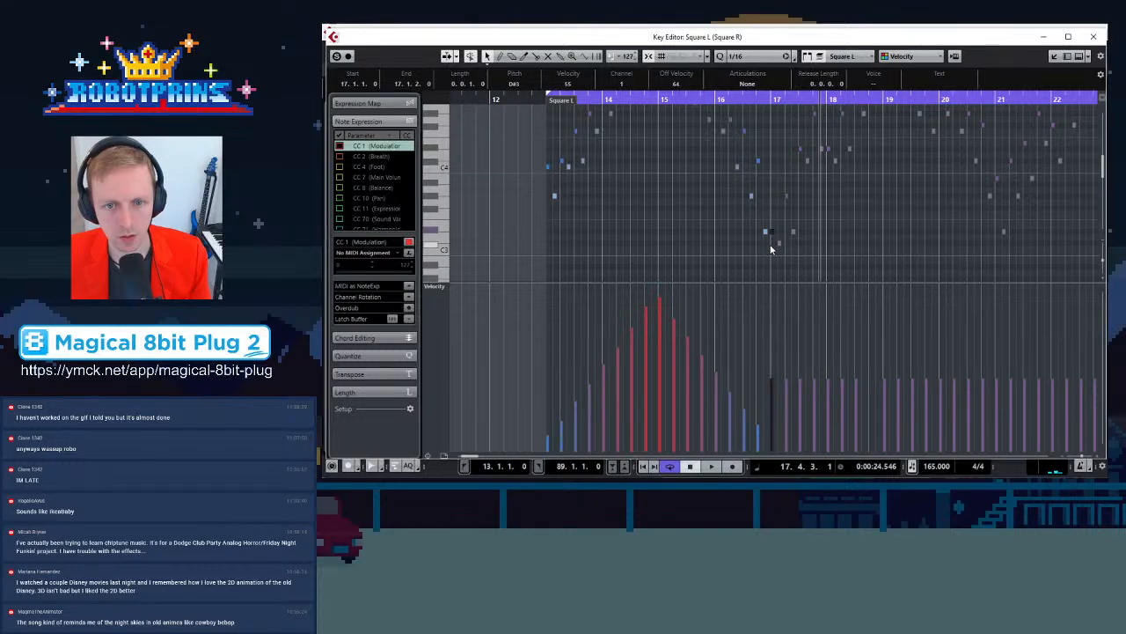
left_click_drag(772, 249, 880, 118)
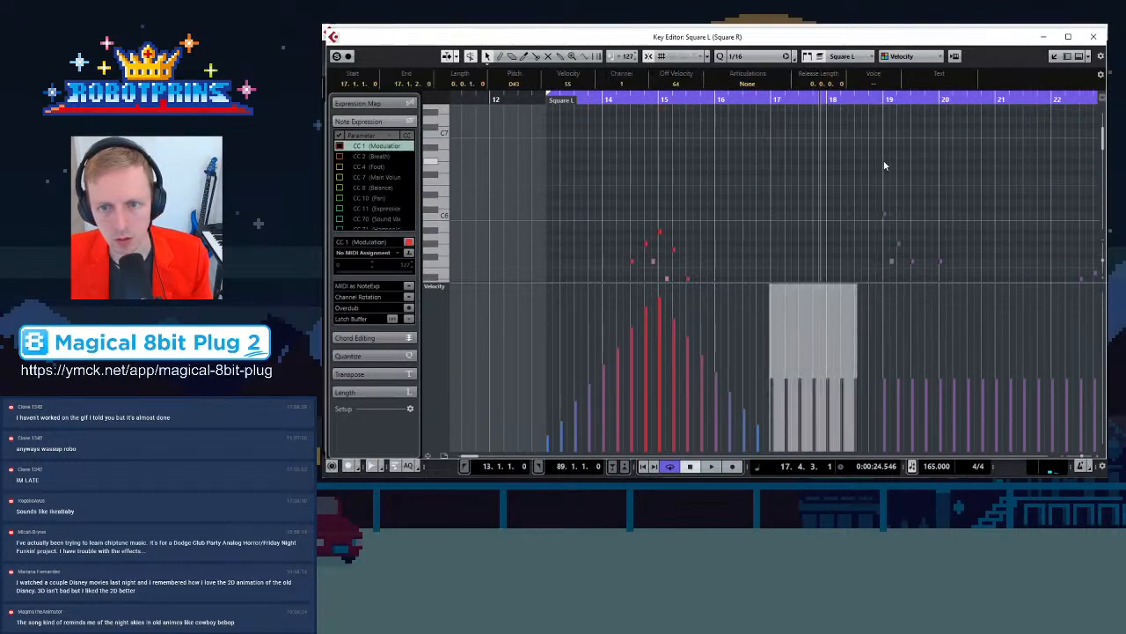
scroll(883, 167, "down", 4)
scroll(884, 185, "up", 2)
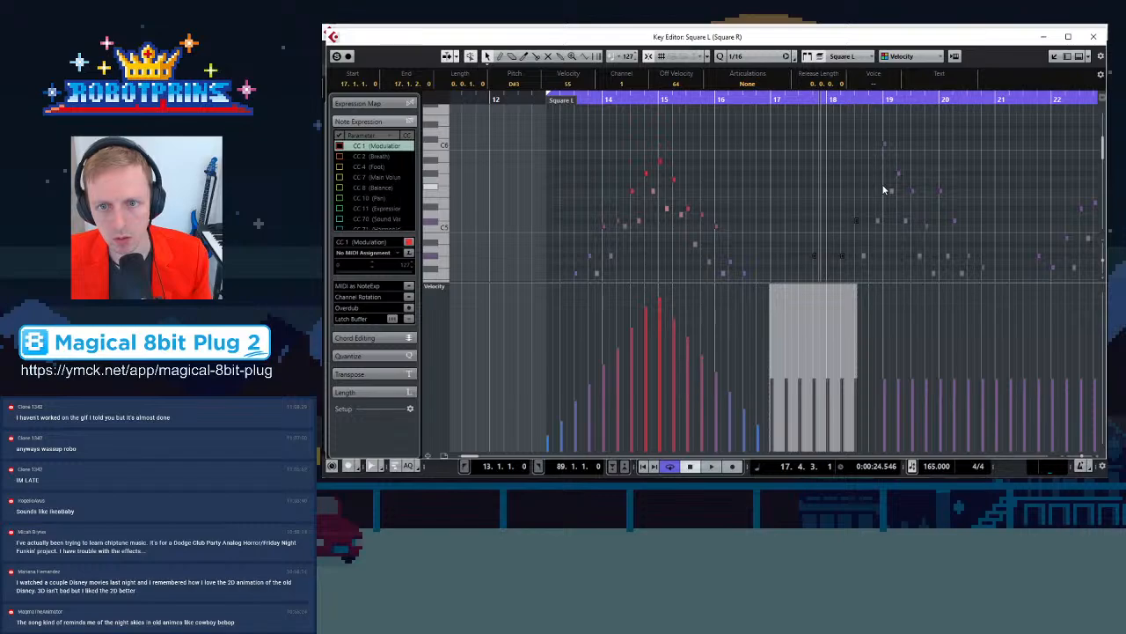
scroll(880, 187, "down", 3)
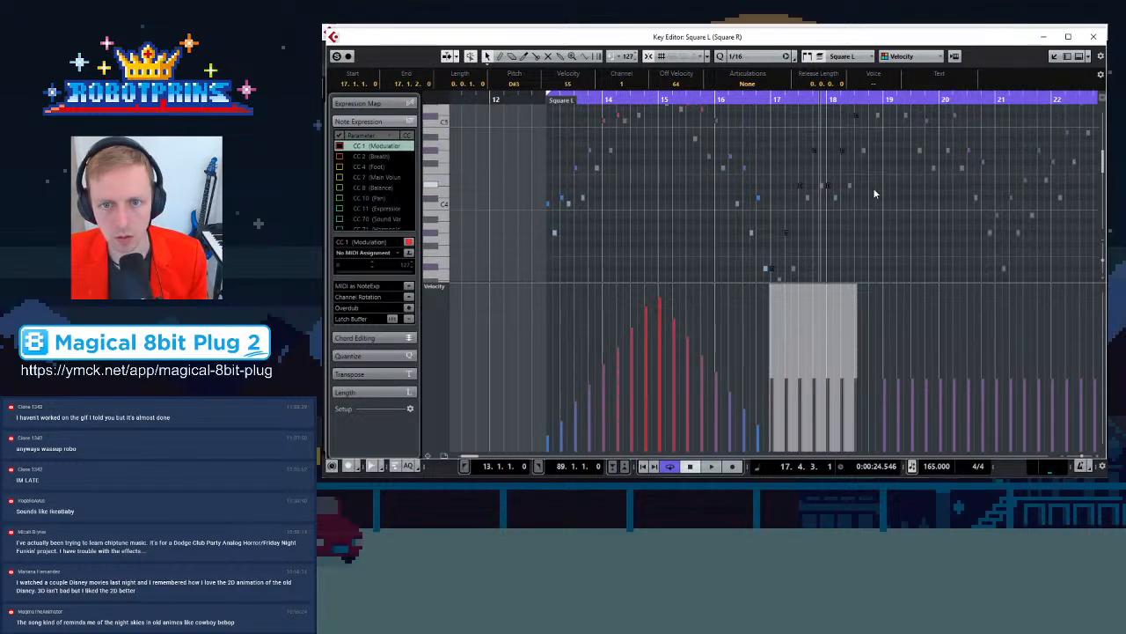
scroll(875, 191, "up", 2)
left_click(876, 144)
key("h")
key("h")
left_click(867, 189)
left_click_drag(880, 184, 904, 139)
left_click(866, 184)
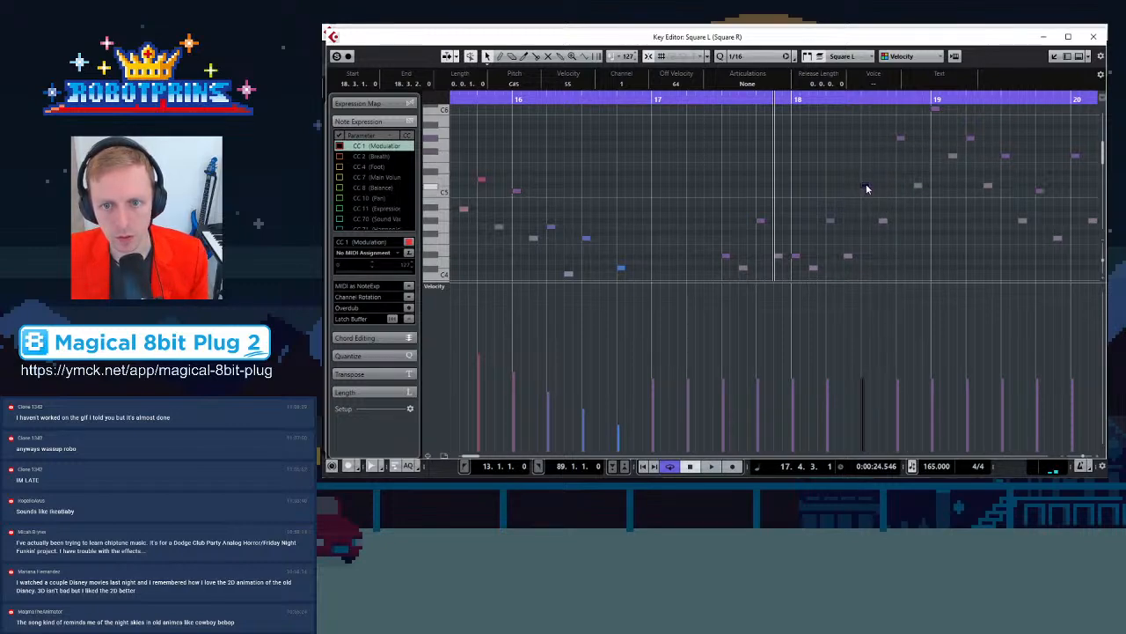
left_click(829, 220)
left_click(796, 256)
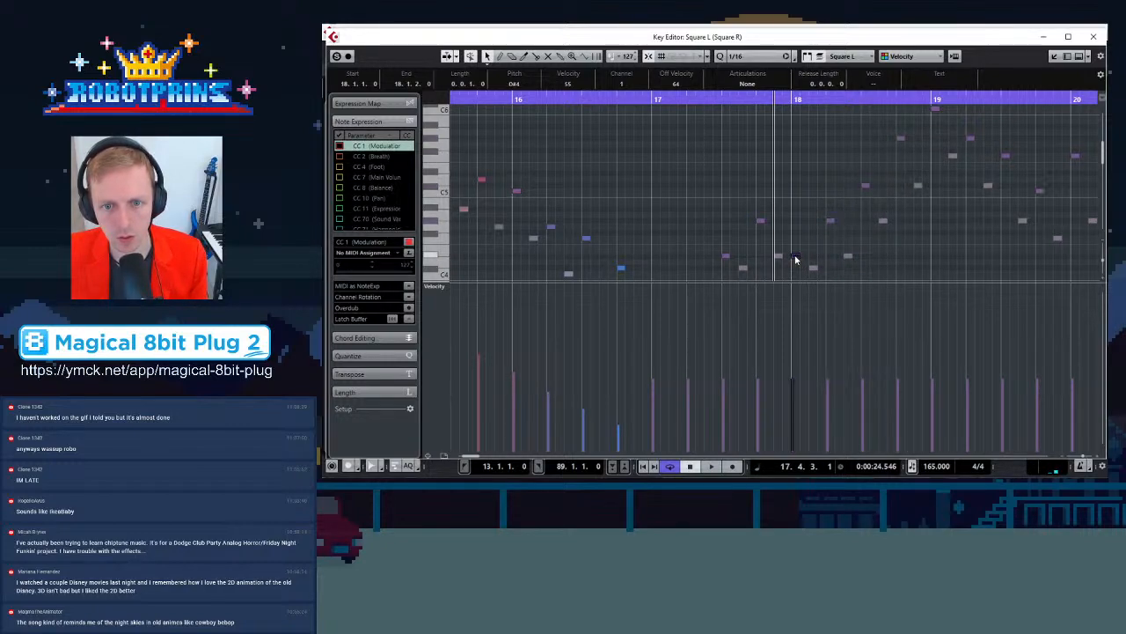
Ramp Square L's bar 17 note velocities upward into a crescendo
scroll(866, 234, "up", 2)
key("g")
key("g")
scroll(739, 209, "down", 3)
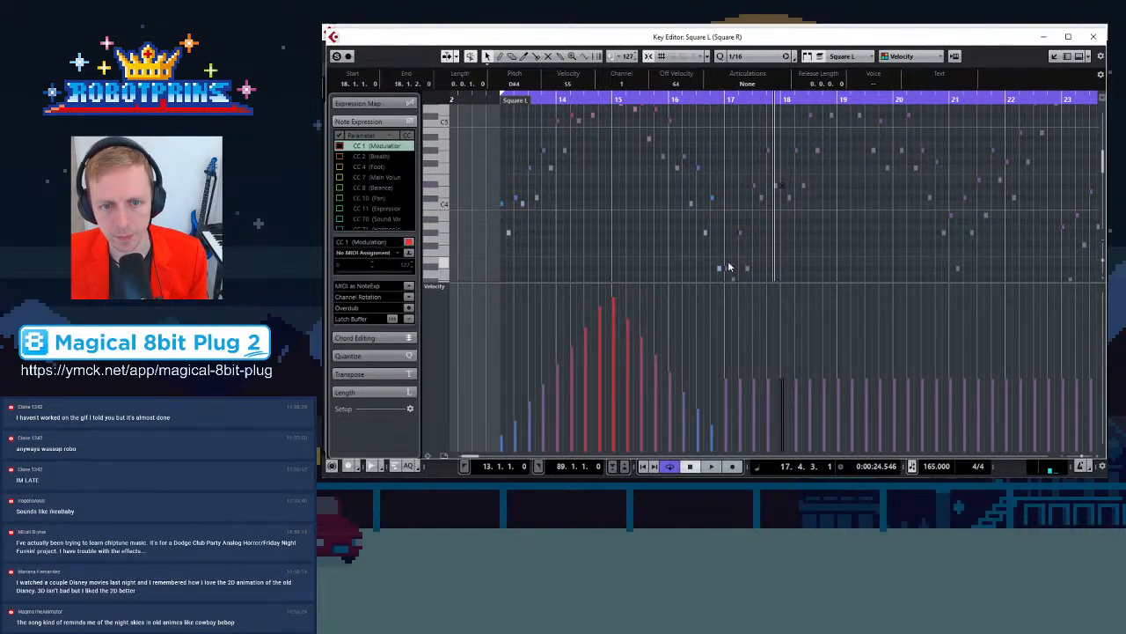
scroll(729, 246, "down", 1)
left_click_drag(726, 244, 834, 123)
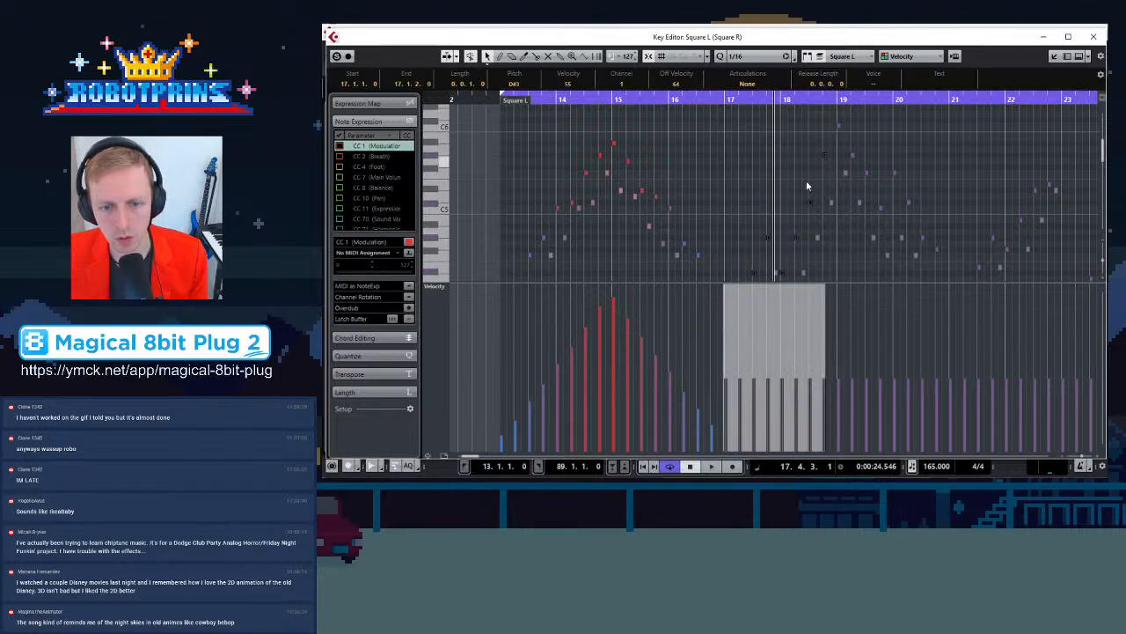
left_click_drag(727, 288, 713, 306)
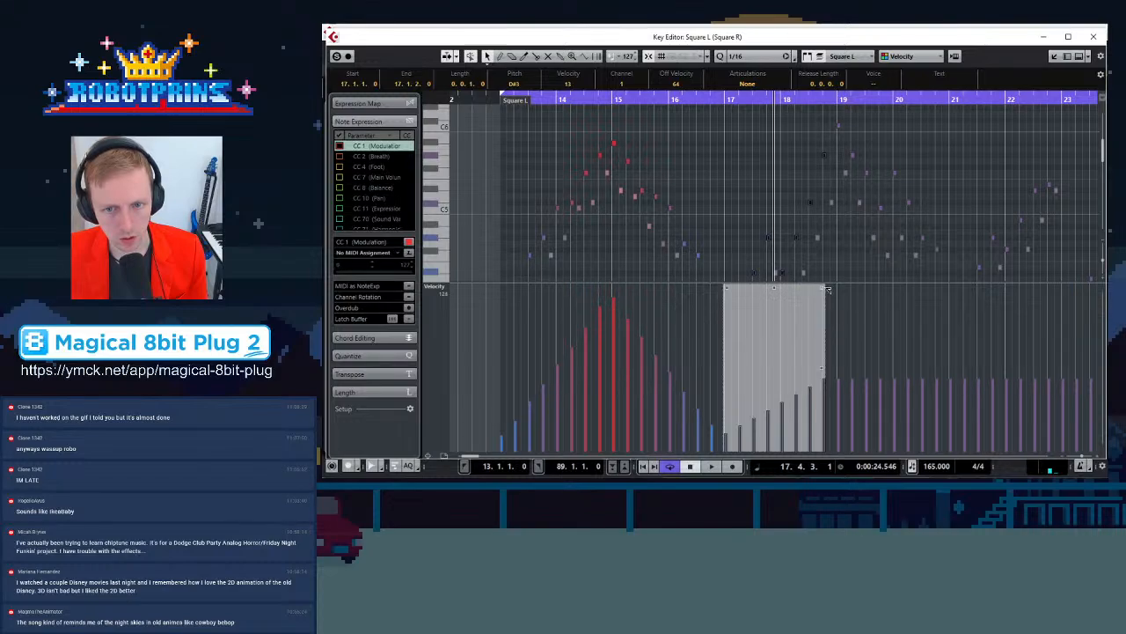
left_click_drag(823, 286, 825, 262)
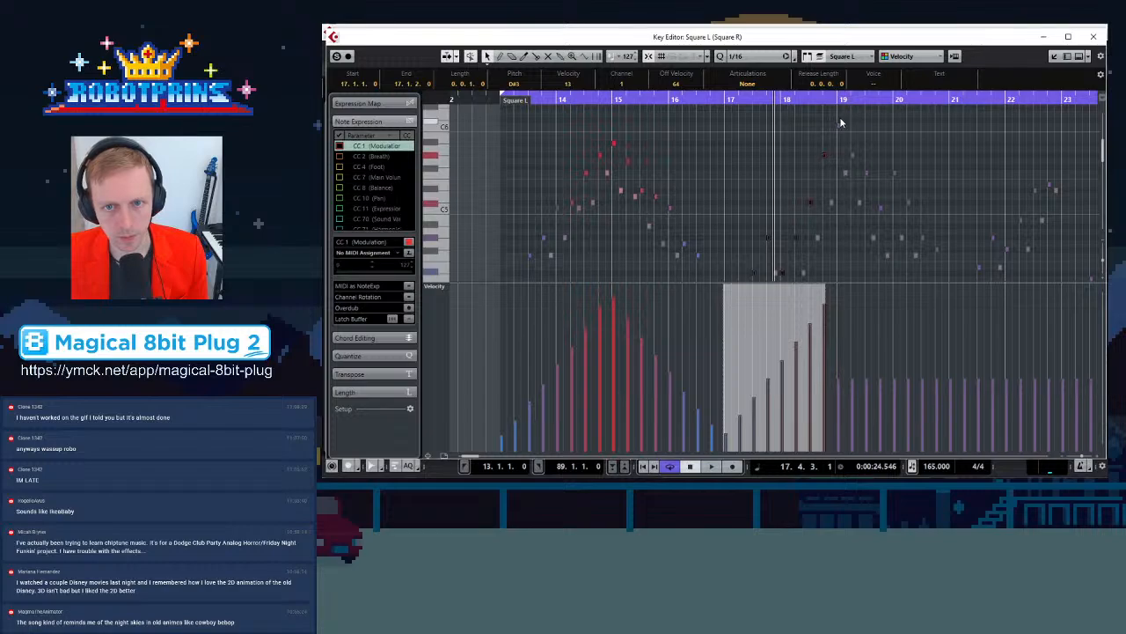
Fade Square L's bar 19 note velocities downward
left_click_drag(839, 120, 944, 199)
left_click_drag(838, 287, 842, 253)
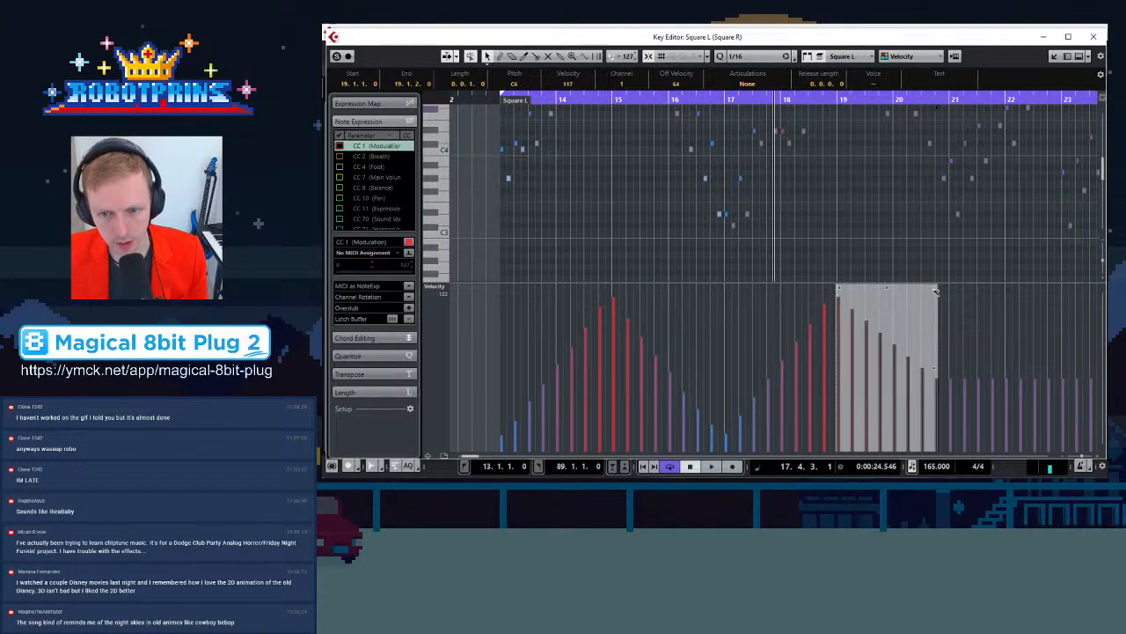
left_click_drag(936, 293, 930, 312)
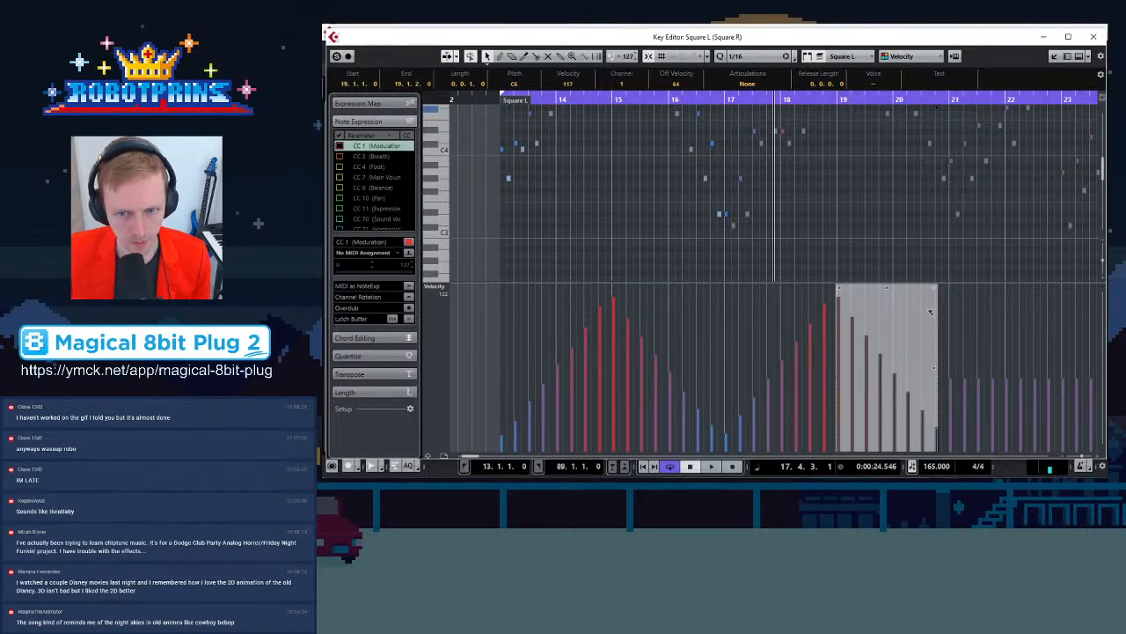
scroll(780, 132, "up", 5)
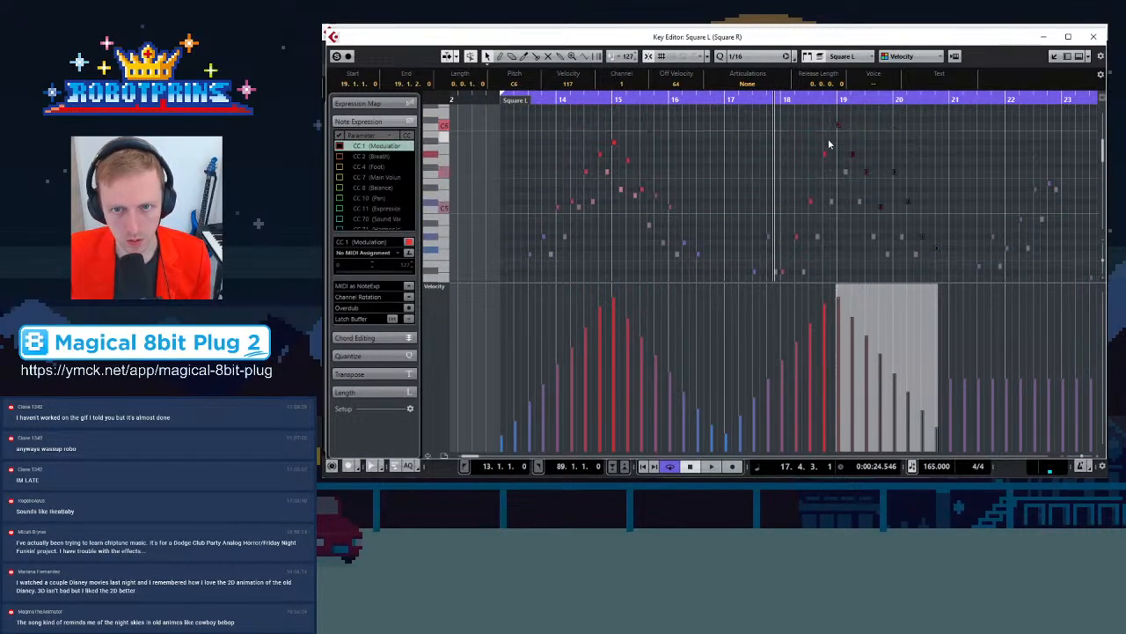
left_click_drag(831, 135, 726, 277)
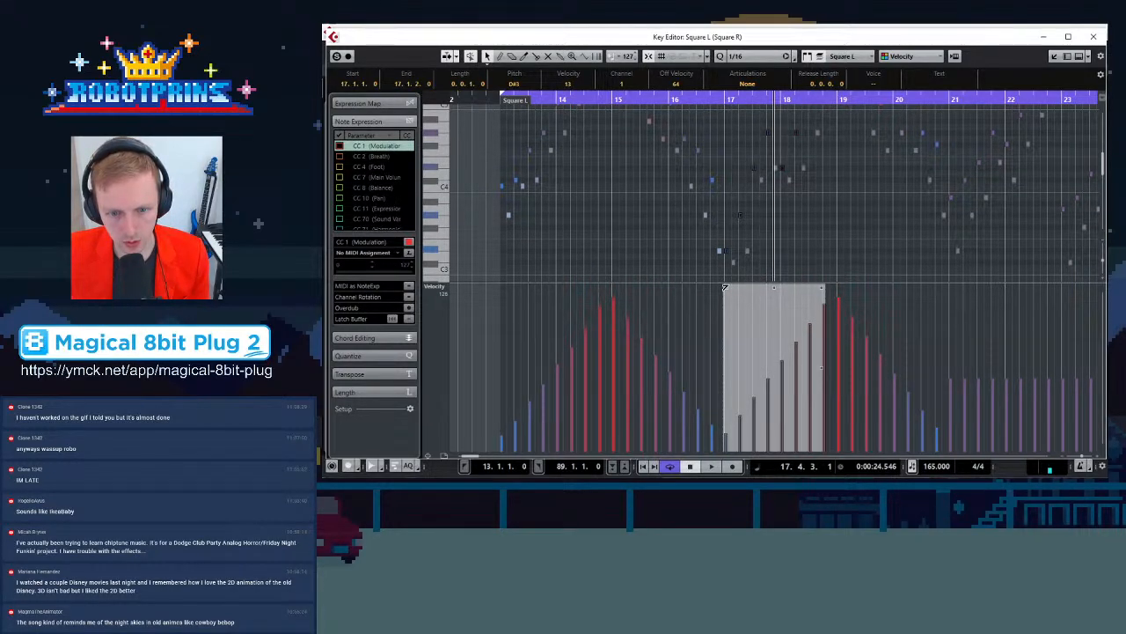
left_click(862, 196)
Switch to Square R and ramp its bar 17 note velocities upward into a crescendo
left_click(733, 262)
scroll(733, 262, "down", 1)
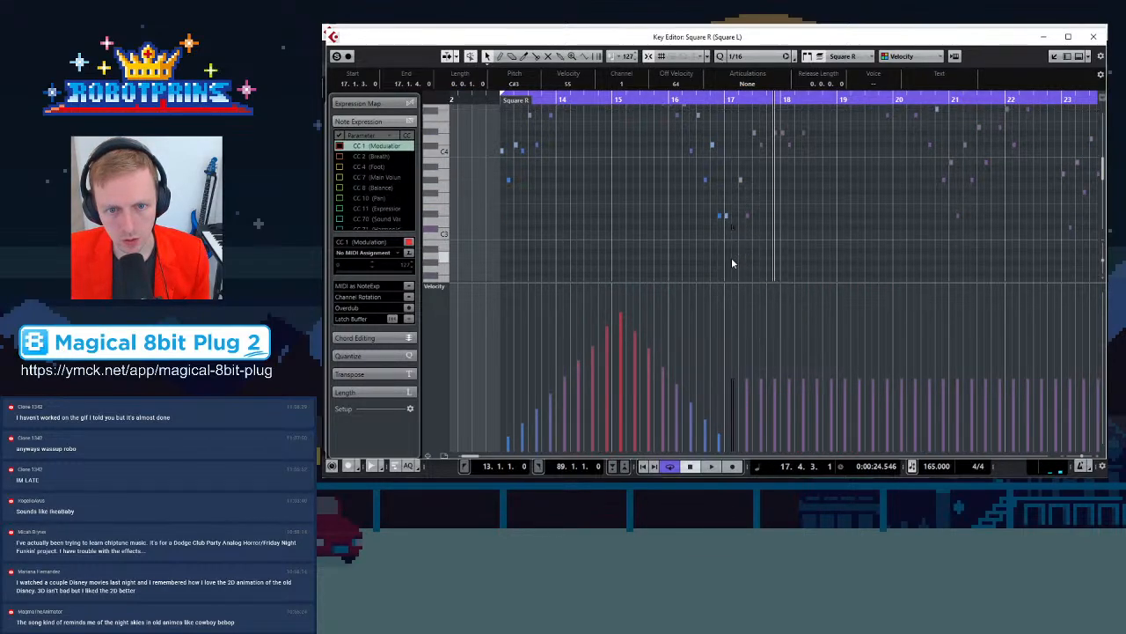
left_click_drag(728, 242, 833, 148)
scroll(780, 197, "down", 4)
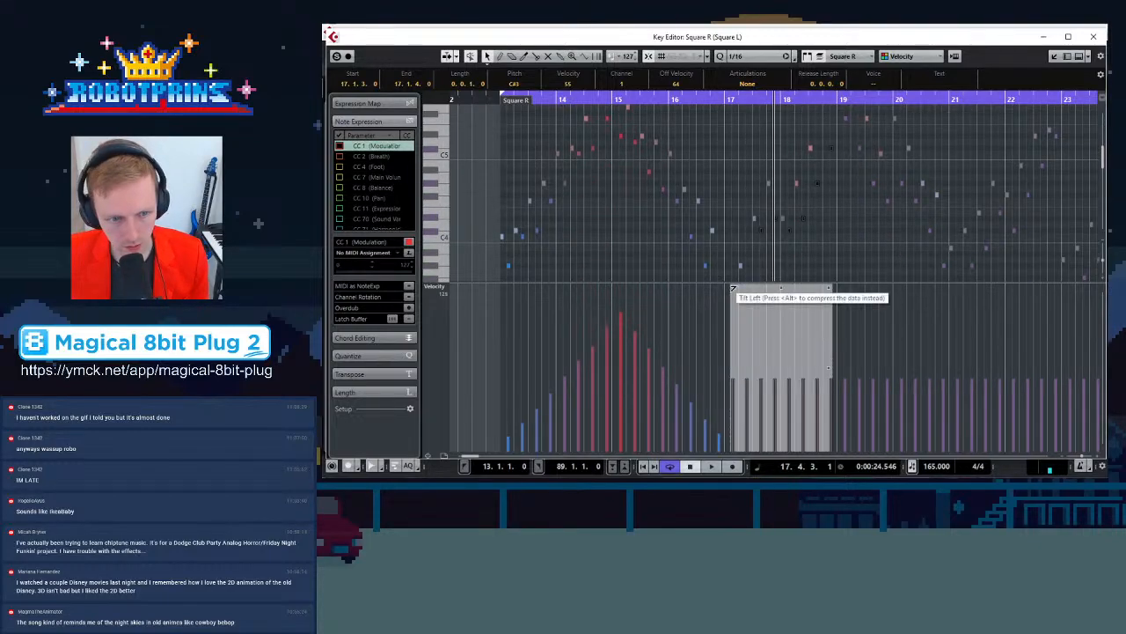
left_click_drag(727, 288, 727, 310)
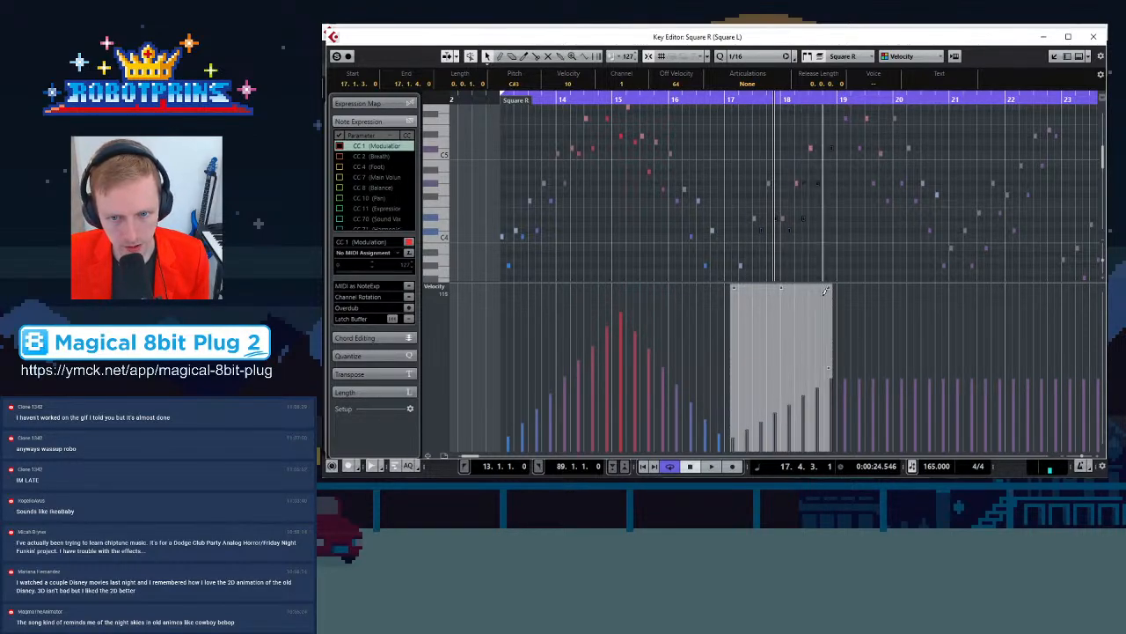
left_click_drag(830, 288, 834, 266)
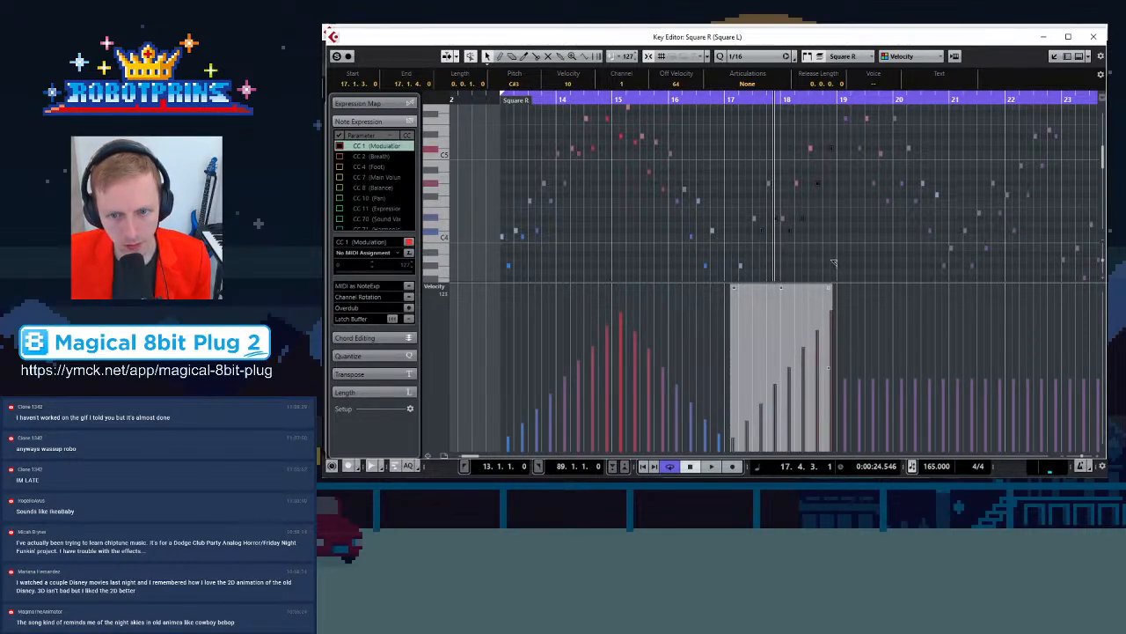
Fade Square R's bar 19 note velocities downward
scroll(845, 204, "up", 2)
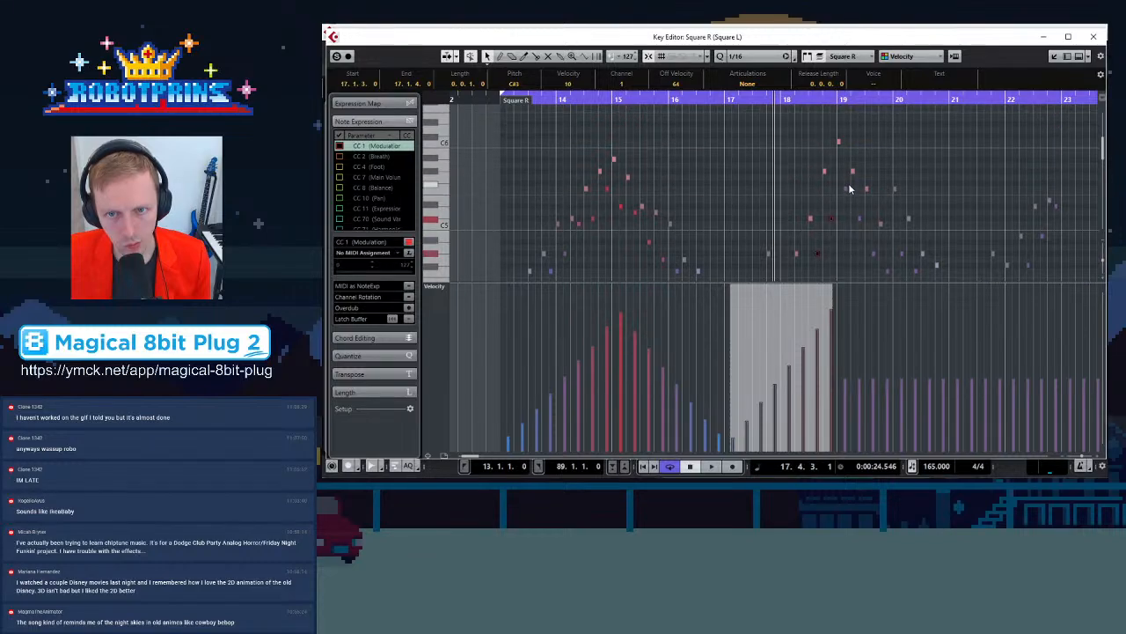
left_click_drag(843, 159, 948, 246)
left_click_drag(844, 290, 851, 261)
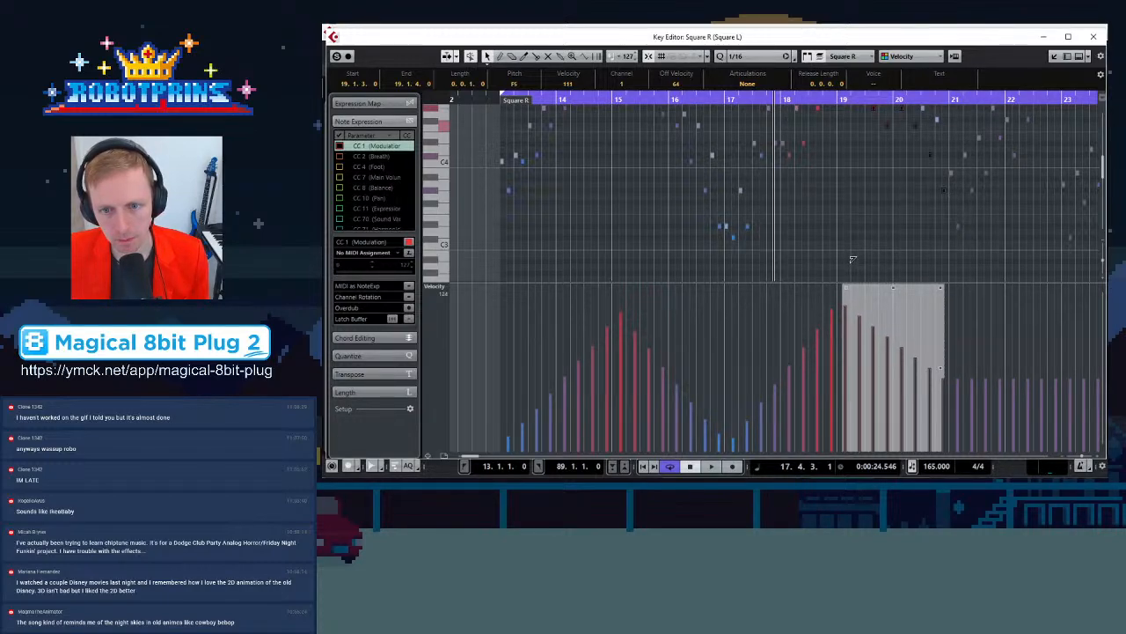
Lower the end of Square R's bar 19 velocity fade a little further
left_click_drag(942, 289, 942, 298)
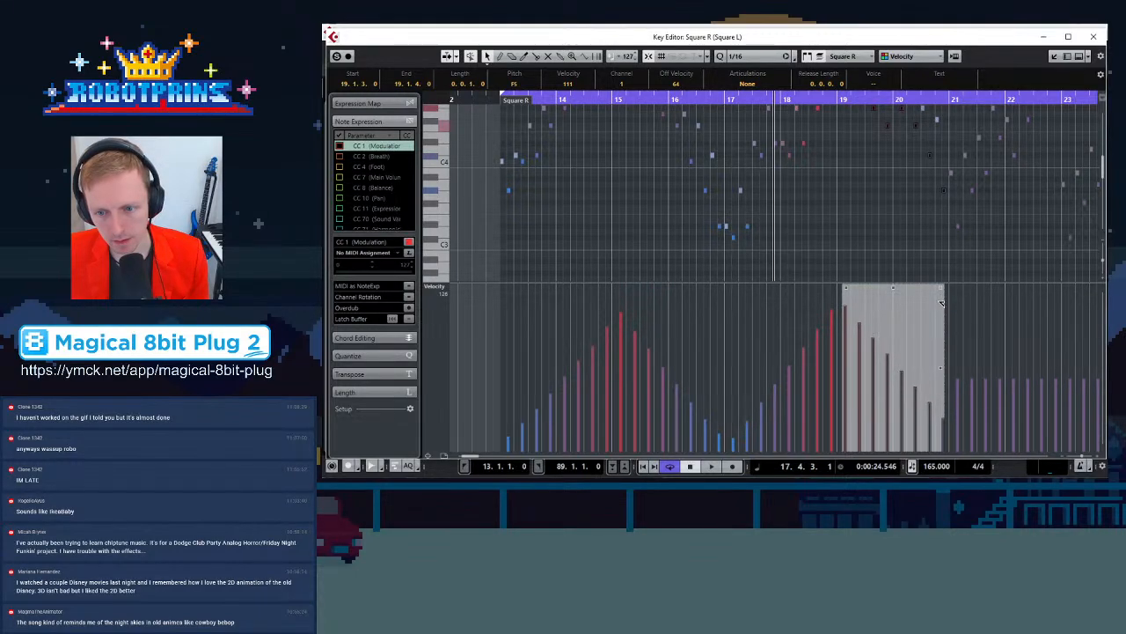
scroll(799, 214, "up", 3)
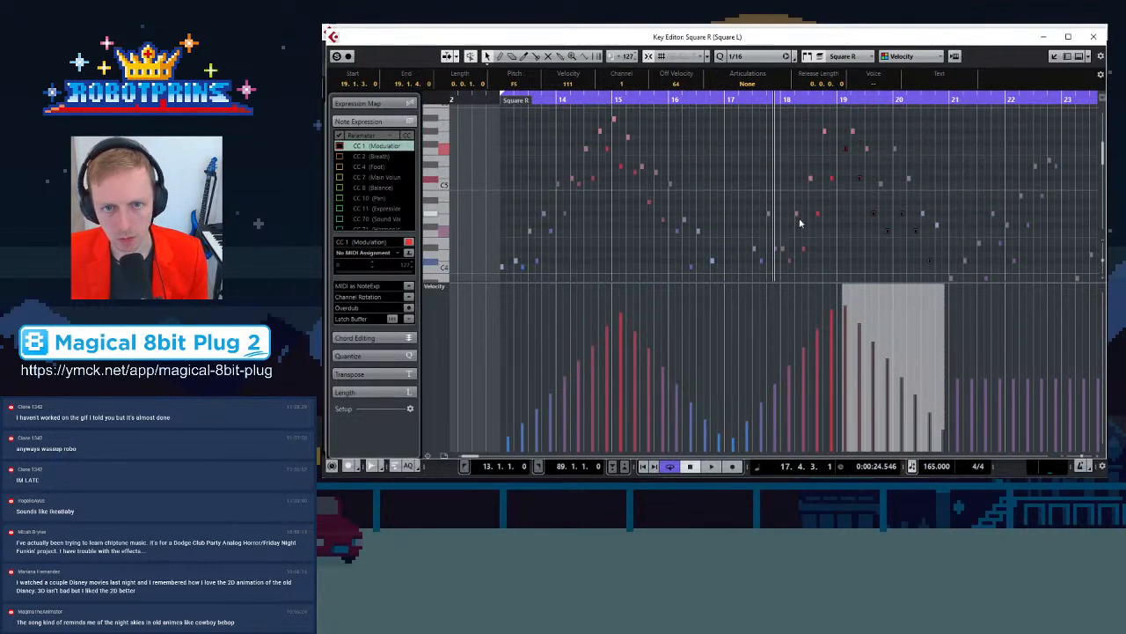
Select Square R's bar 17 notes and play back the passage to review the velocity shaping
left_click_drag(835, 120, 729, 244)
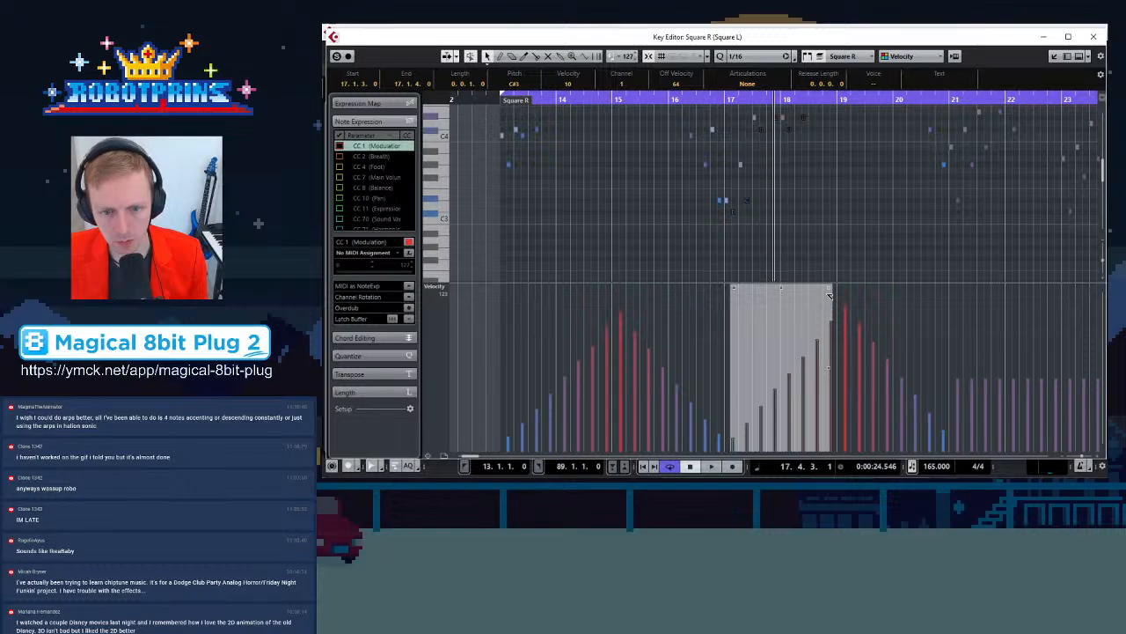
scroll(841, 232, "up", 4)
scroll(840, 232, "up", 3)
key("space")
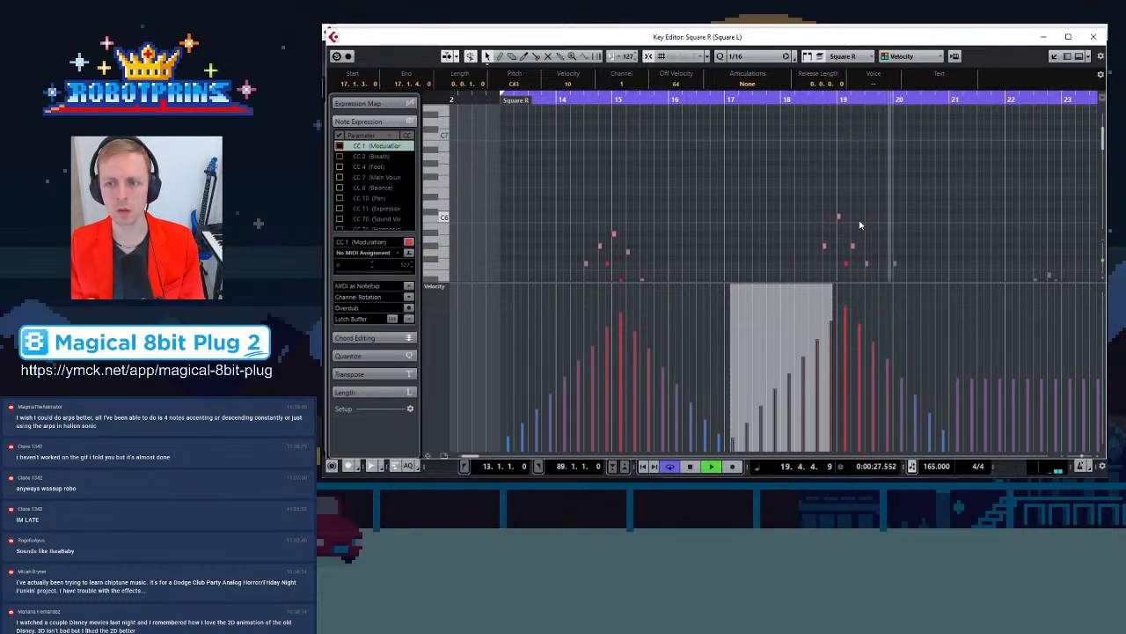
scroll(880, 209, "down", 6)
key("h")
key("h")
key("h")
key("h")
key("h")
key("h")
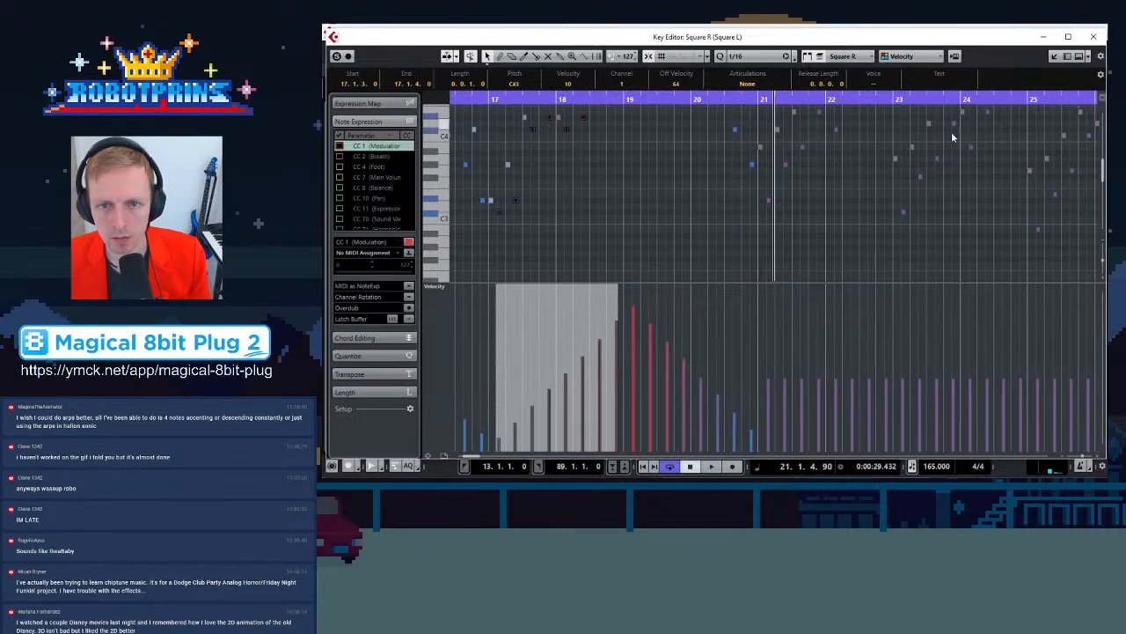
Switch to Square L and ramp its bar 21 note velocities upward into a crescendo
left_click(742, 146)
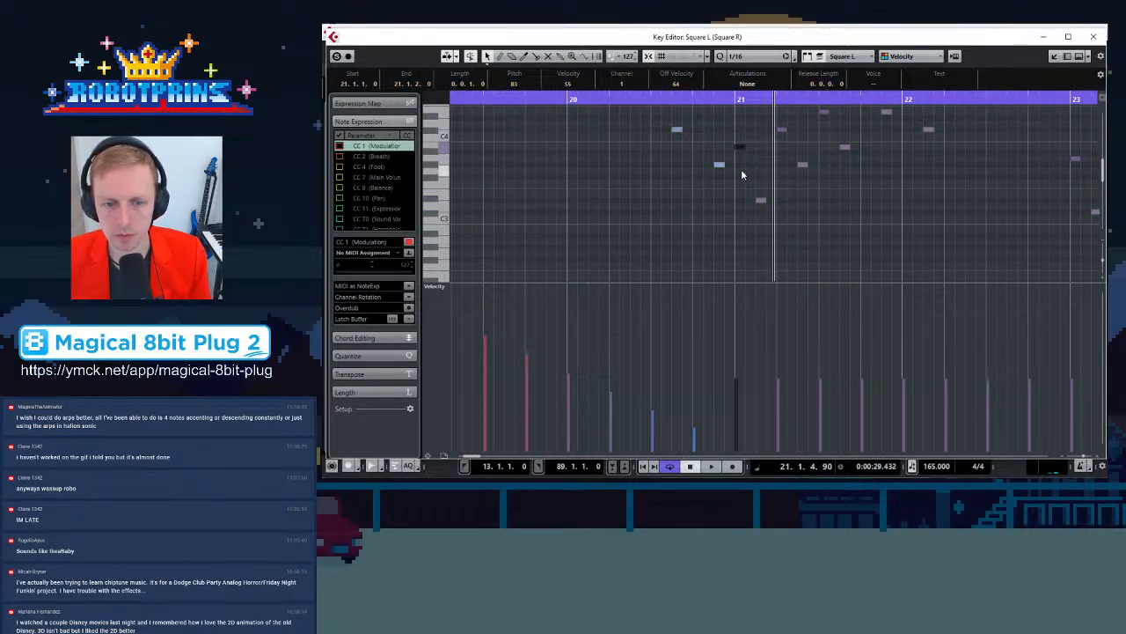
left_click_drag(739, 169, 1053, 104)
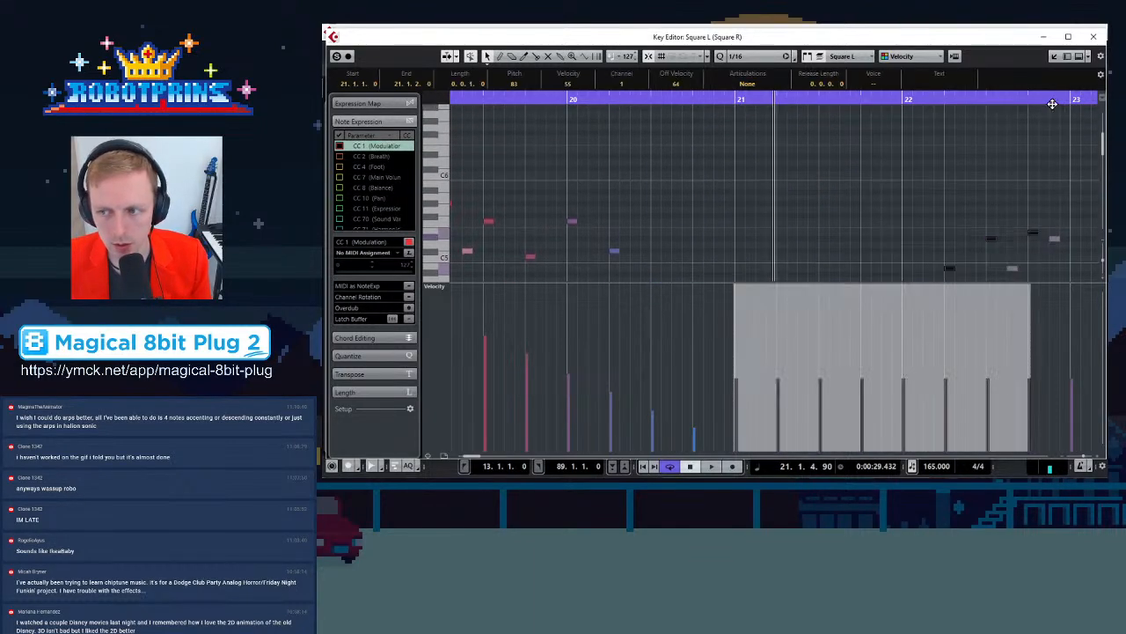
scroll(1020, 167, "down", 2)
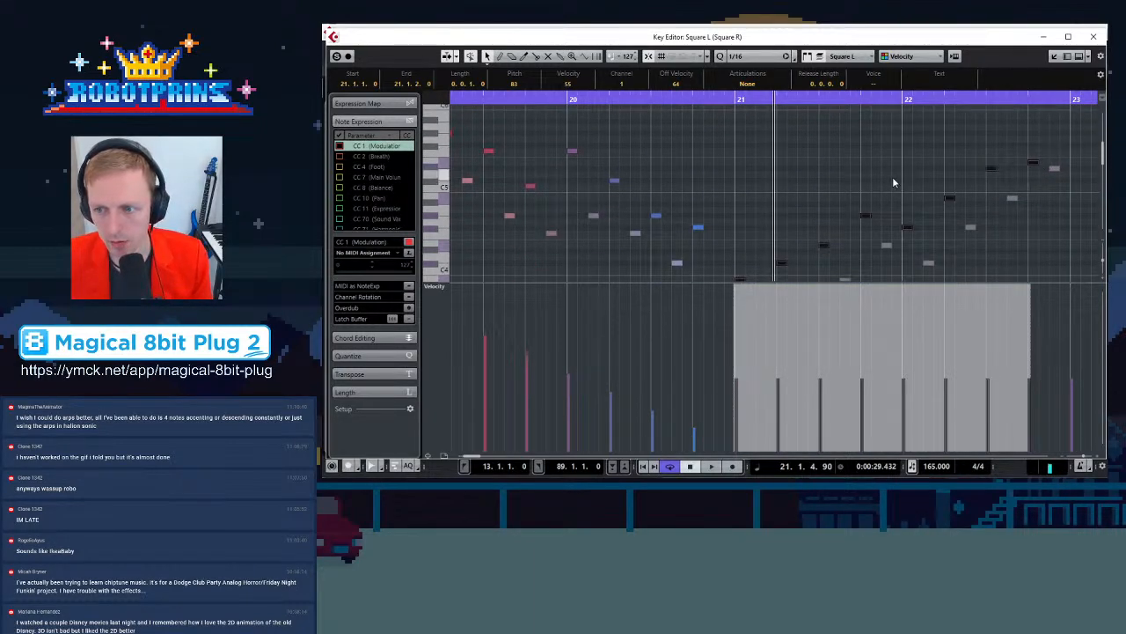
key("g")
key("g")
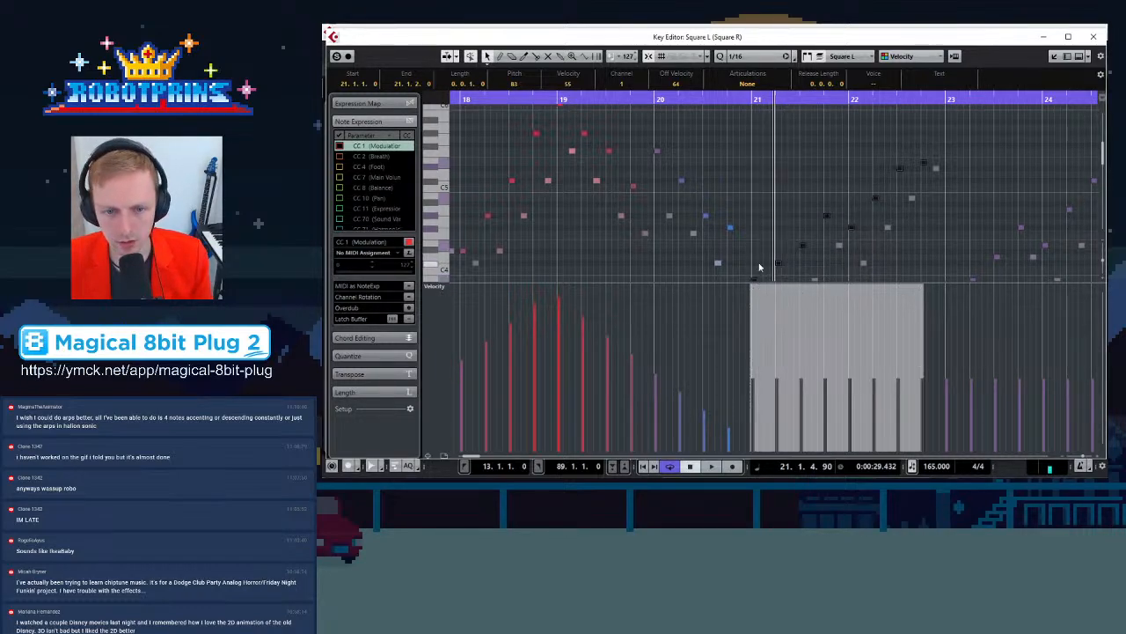
key("g")
key("g")
key("g")
key("g")
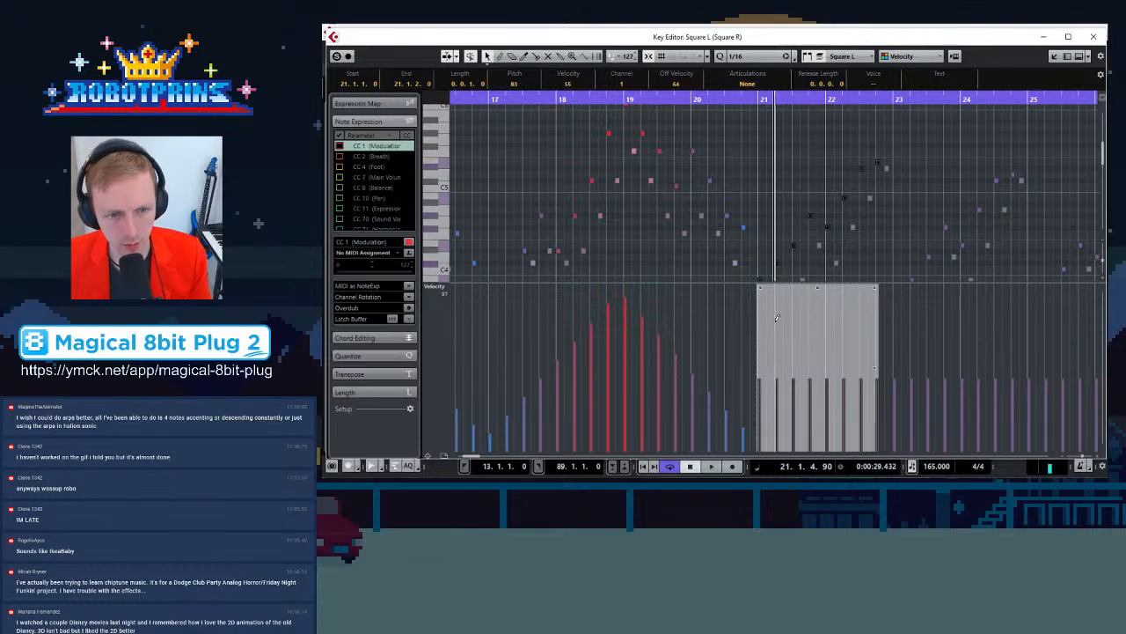
key("g")
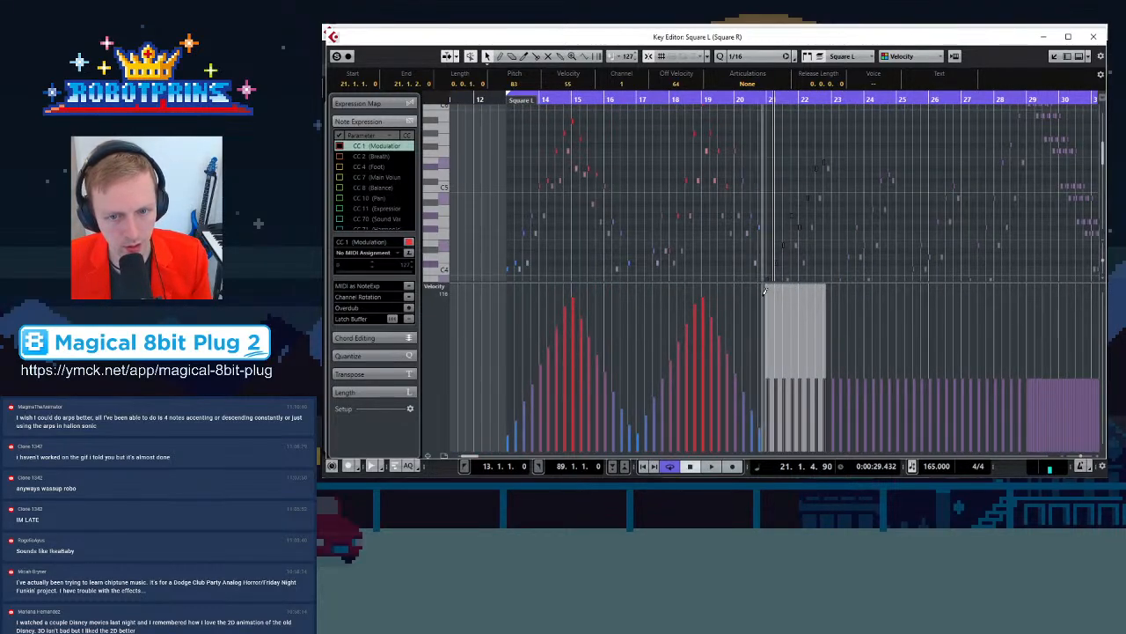
left_click_drag(764, 283, 758, 308)
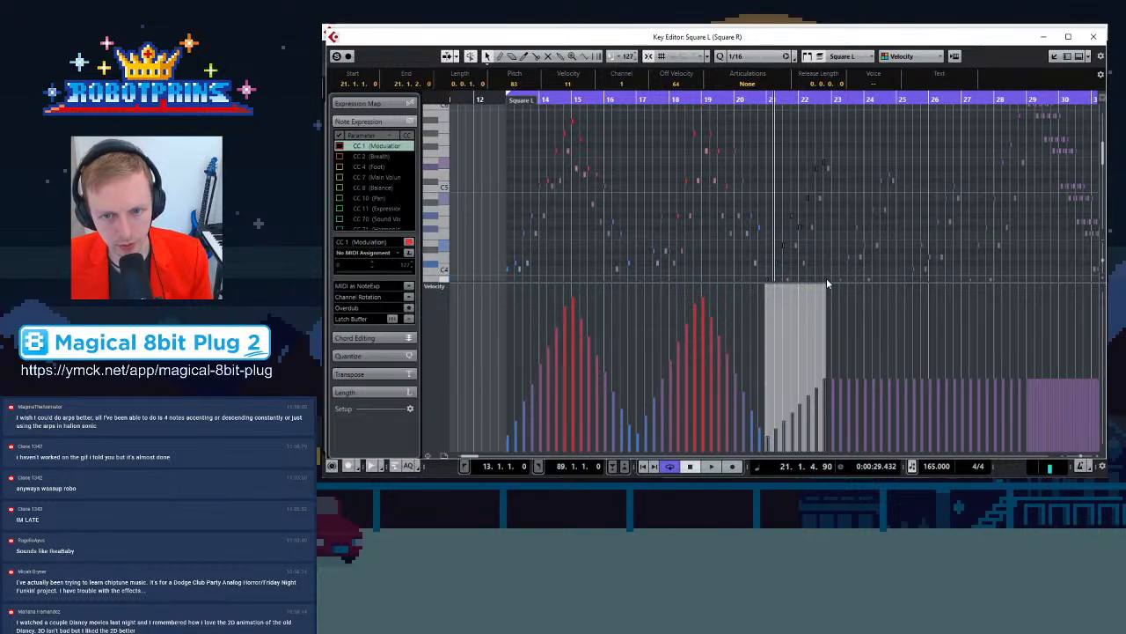
left_click_drag(824, 287, 831, 259)
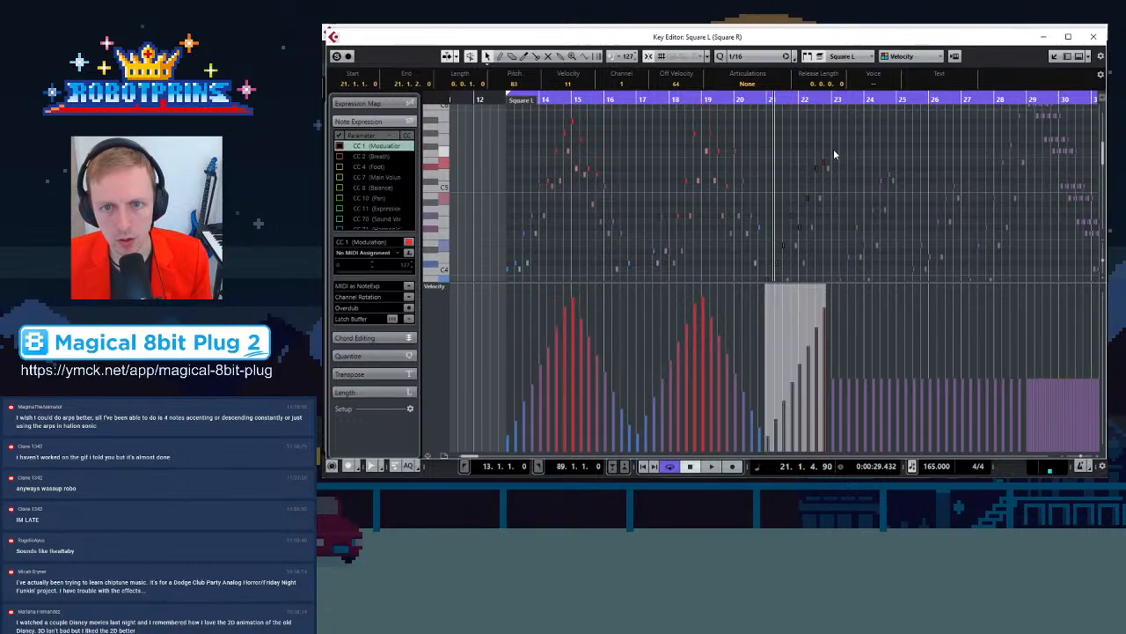
Fade Square L's bar 23 note velocities downward from a high start
left_click_drag(833, 148, 895, 246)
mouse_move(834, 290)
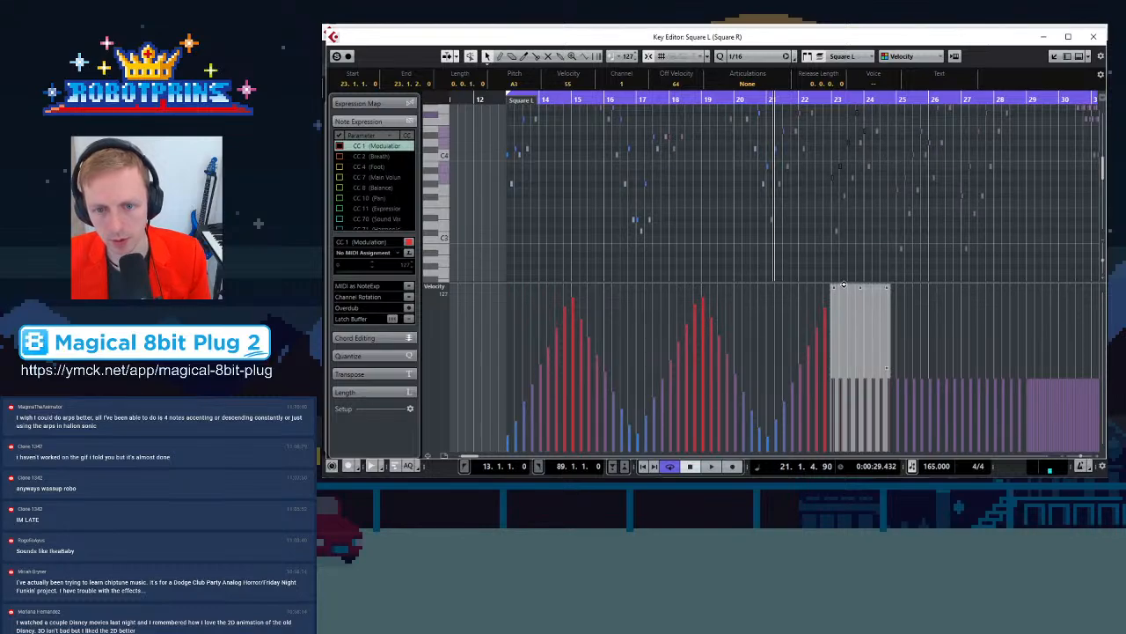
left_click_drag(834, 290, 833, 261)
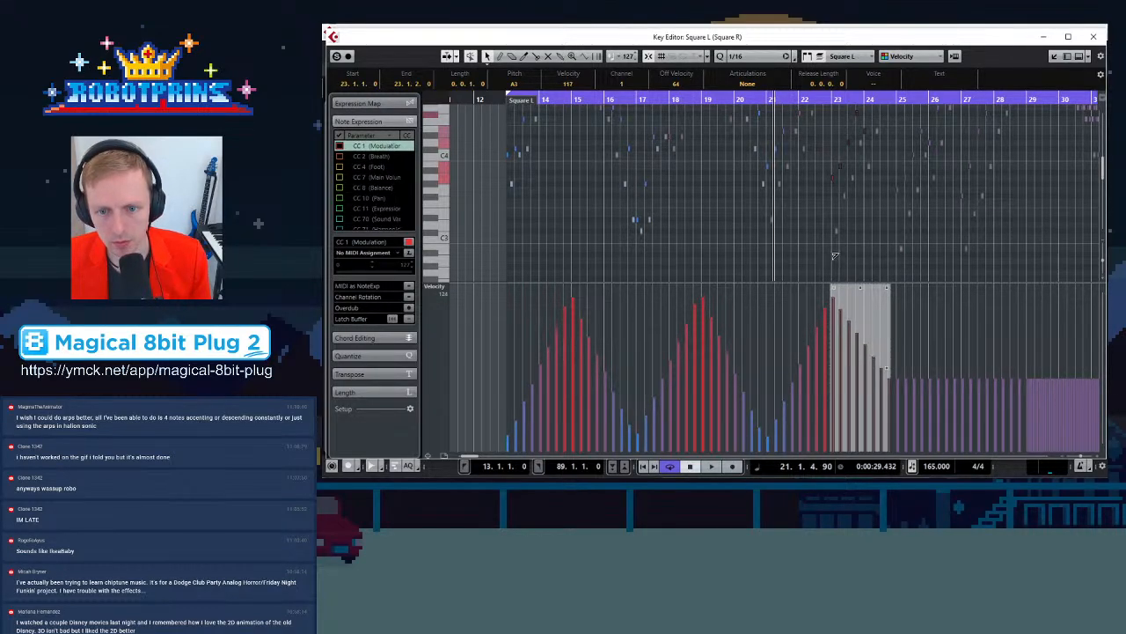
left_click_drag(890, 288, 897, 306)
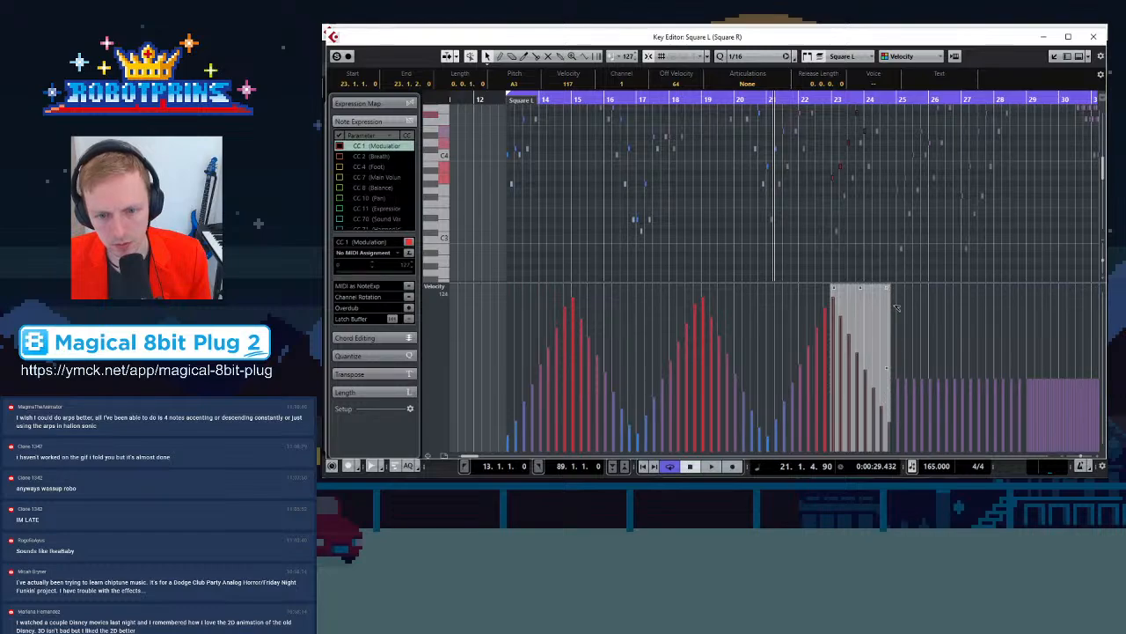
Ramp Square L's bar 25 note velocities upward into a crescendo
left_click_drag(898, 230, 961, 116)
scroll(956, 197, "down", 1)
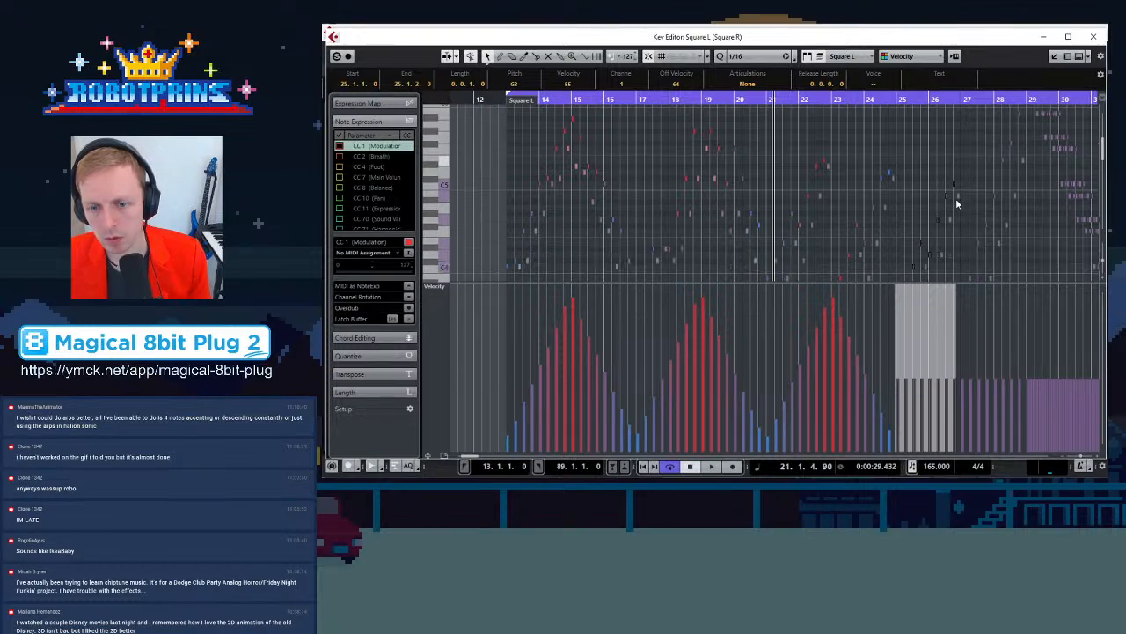
left_click_drag(898, 287, 890, 312)
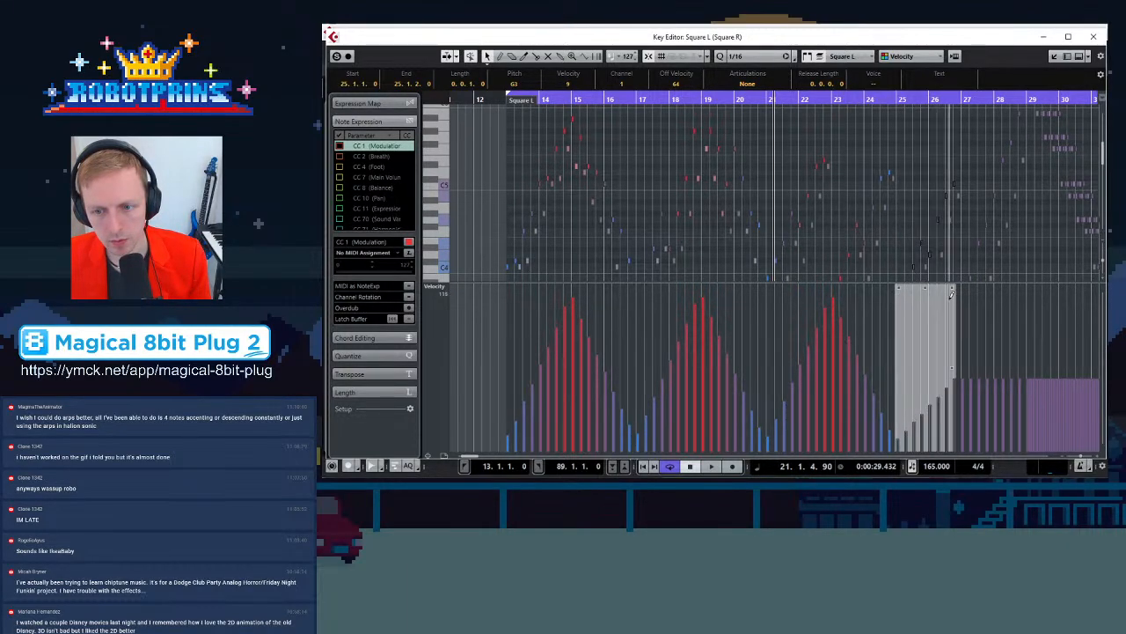
left_click_drag(953, 288, 956, 262)
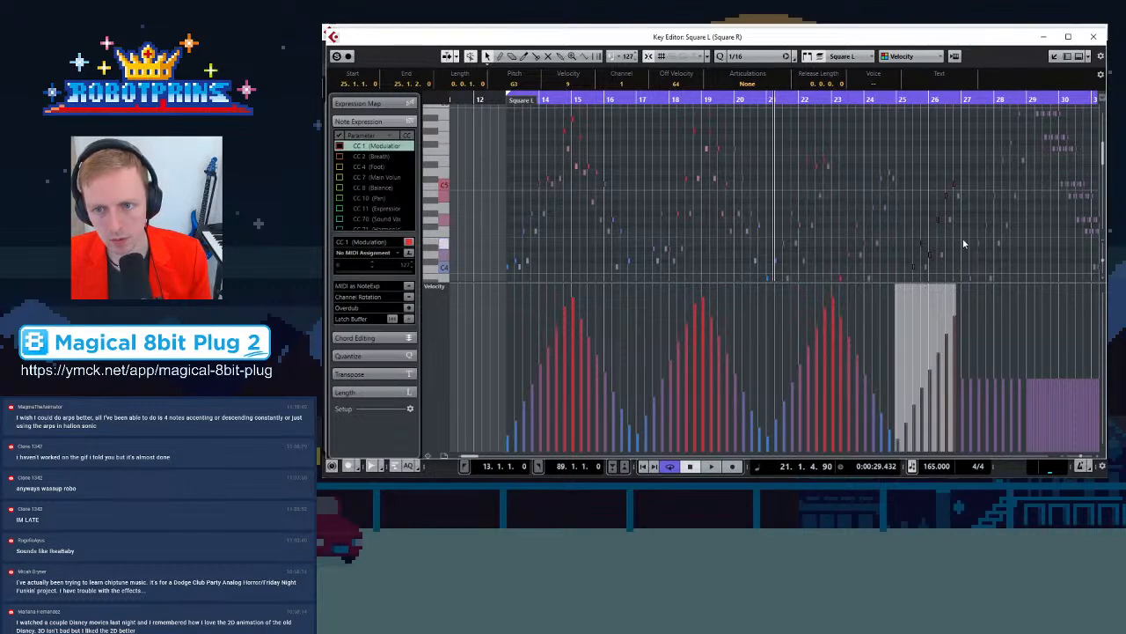
Fade Square L's bar 27 note velocities downward
scroll(963, 242, "down", 3)
left_click_drag(962, 218, 1020, 128)
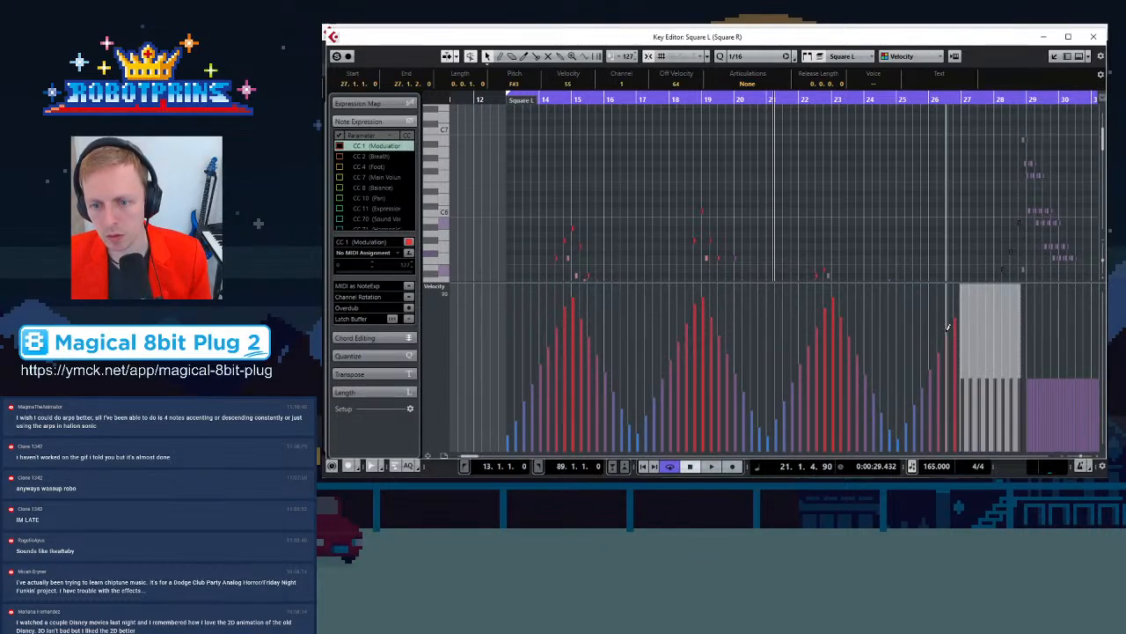
left_click_drag(961, 288, 1021, 270)
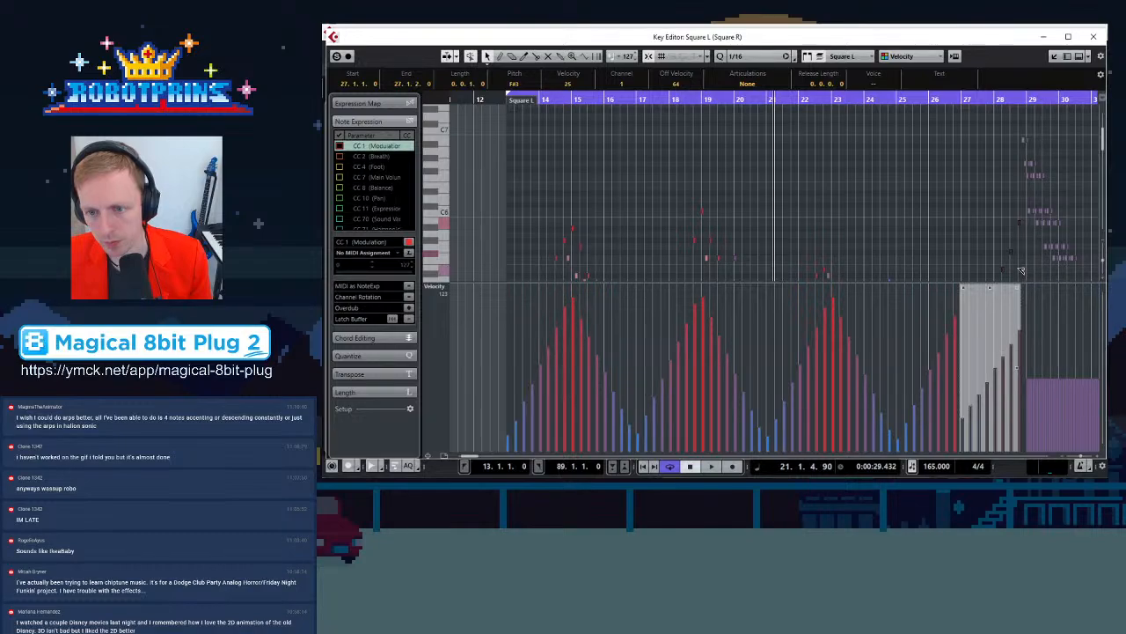
left_click(1025, 127)
Fade Square L's bar 29 to 32 note velocities downward from a raised start
scroll(1047, 220, "right", 3)
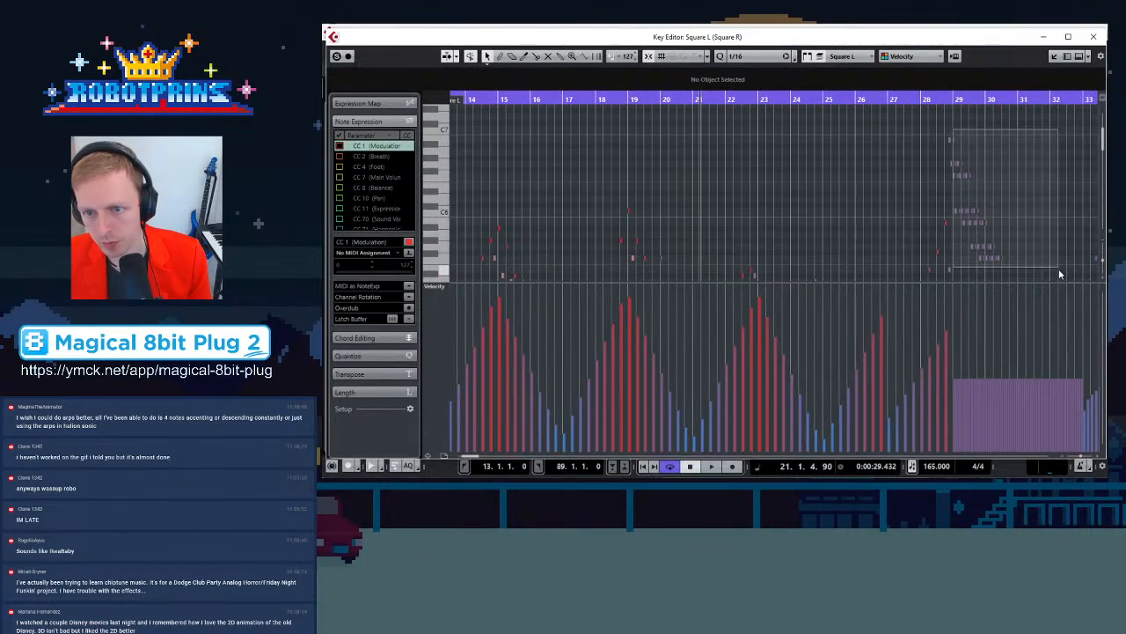
left_click_drag(1100, 295, 1059, 242)
left_click_drag(933, 288, 942, 277)
left_click_drag(1058, 288, 1069, 305)
left_click(935, 218)
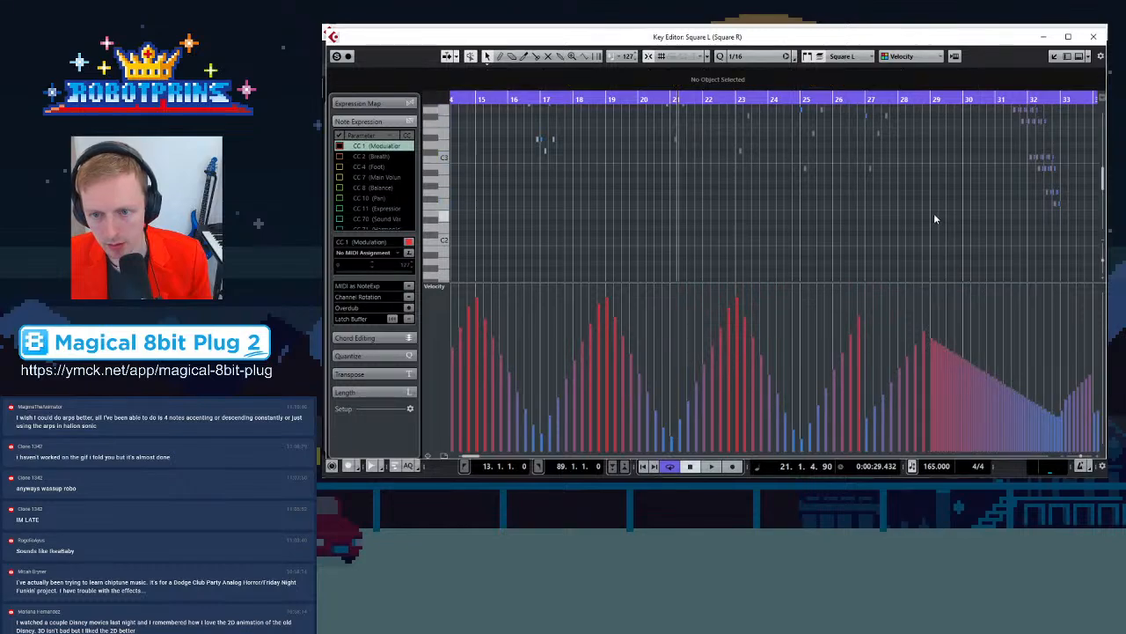
Switch to Square R and ramp its bar 21 note velocities upward into a crescendo
scroll(918, 230, "down", 1)
scroll(930, 255, "down", 1)
scroll(931, 262, "up", 3)
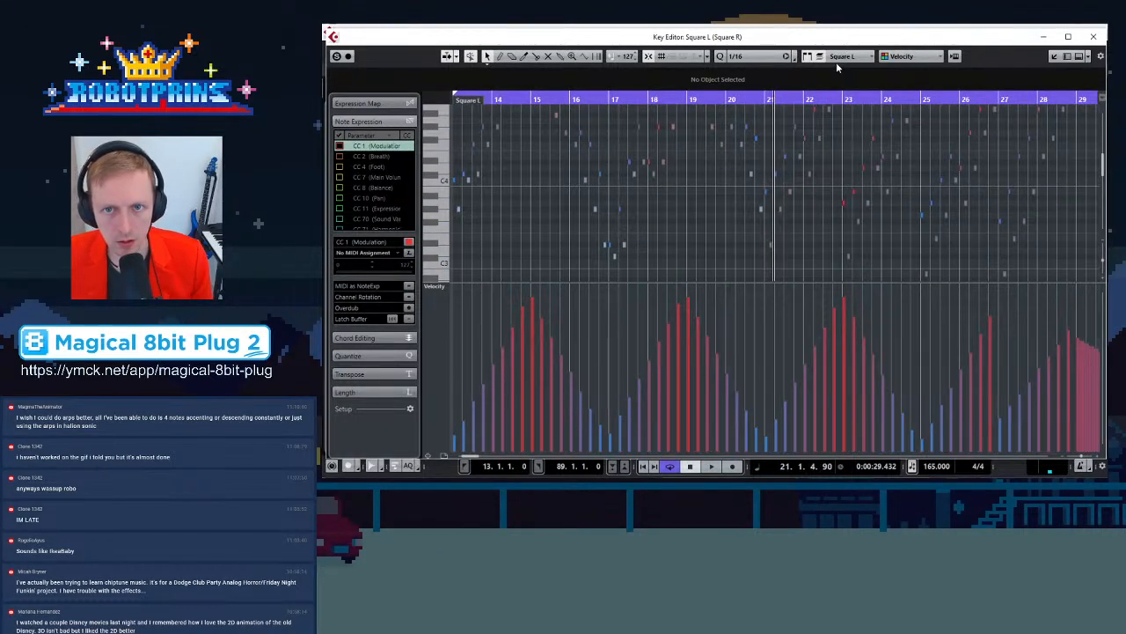
left_click(836, 60)
left_click(852, 81)
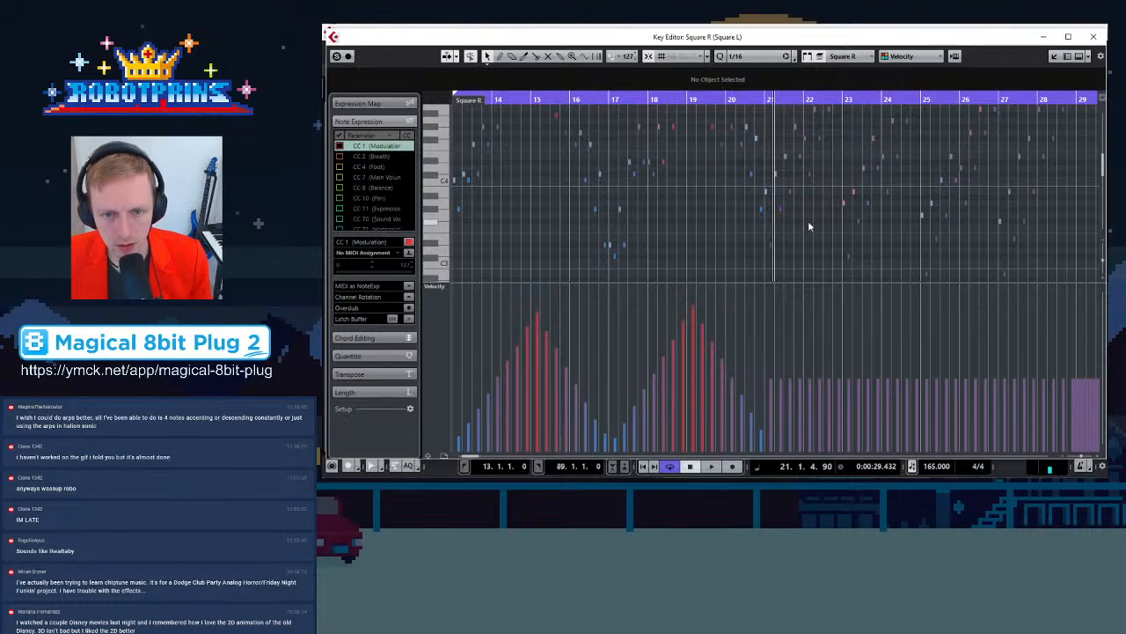
scroll(770, 246, "up", 3)
left_click_drag(756, 259, 936, 111)
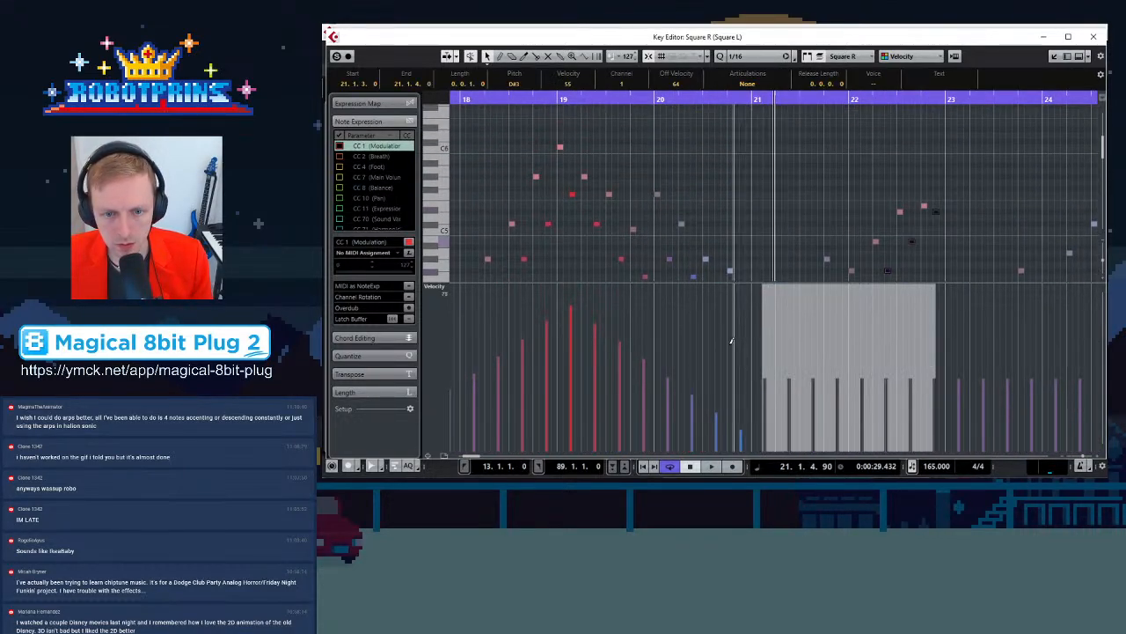
left_click_drag(766, 291, 765, 310)
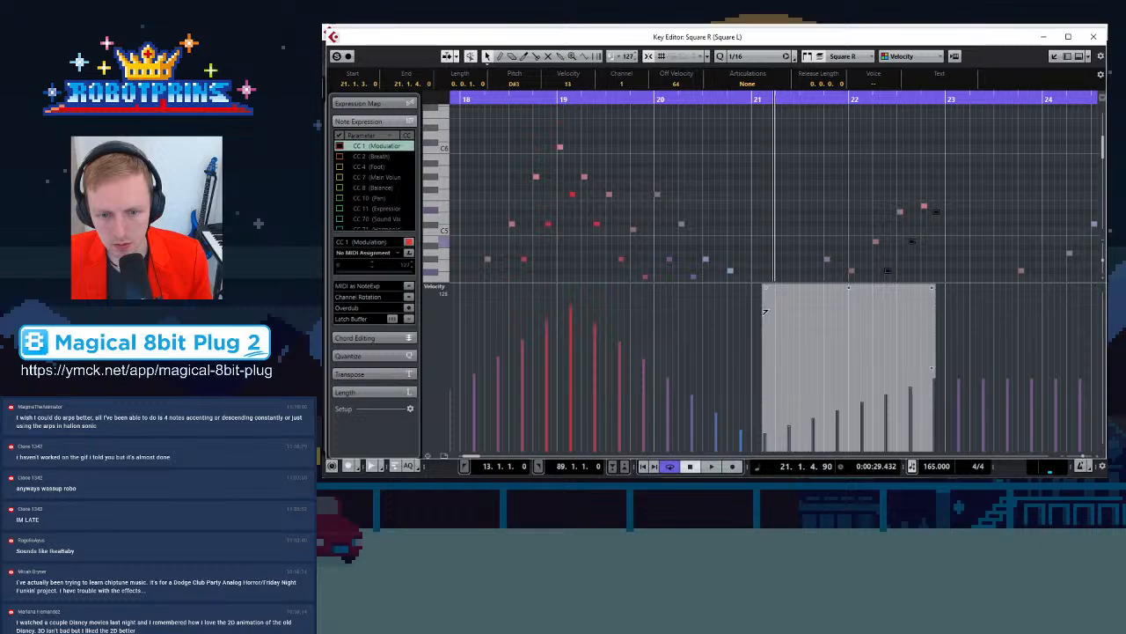
left_click_drag(932, 287, 937, 264)
Select Square R's bar 23 notes and shape their velocities into a downward fade
key("g")
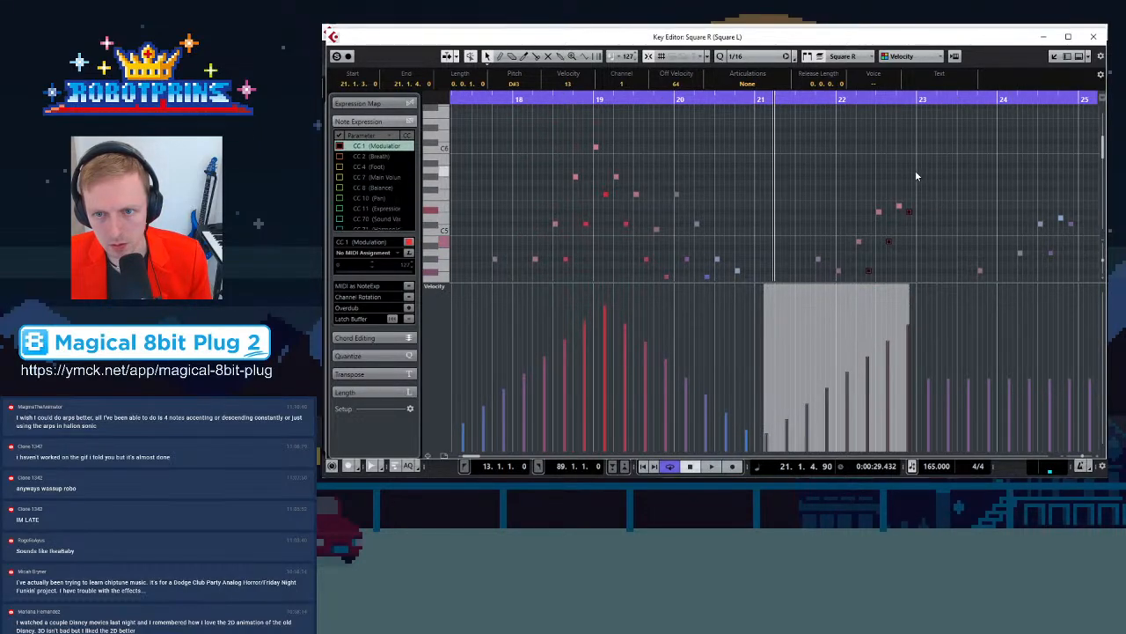
left_click_drag(919, 174, 1076, 233)
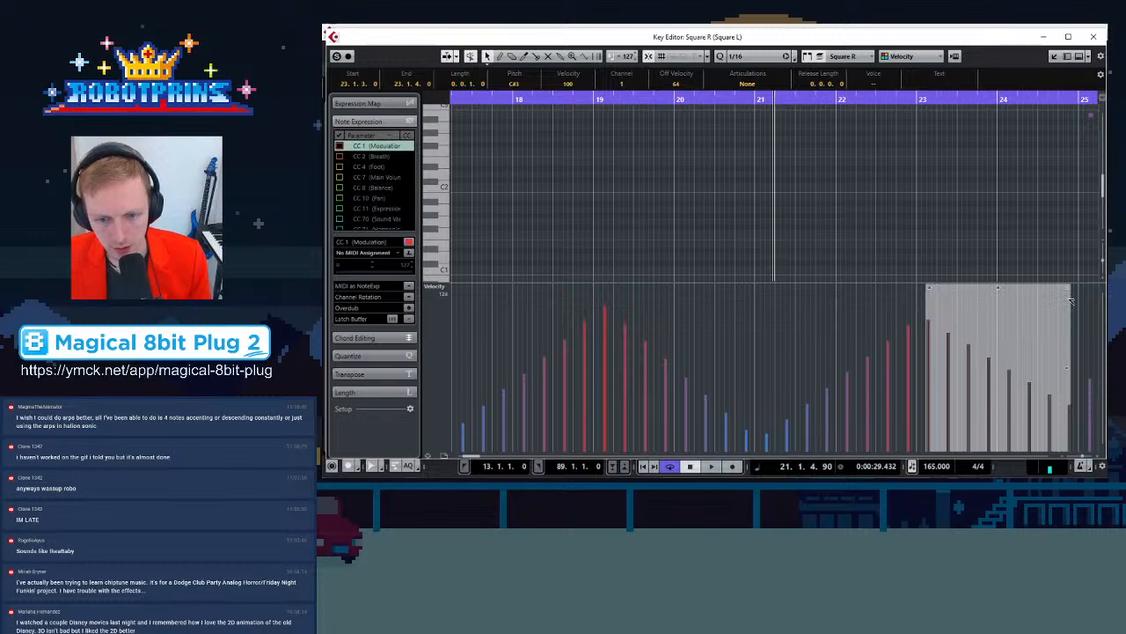
key("g")
key("g")
key("g")
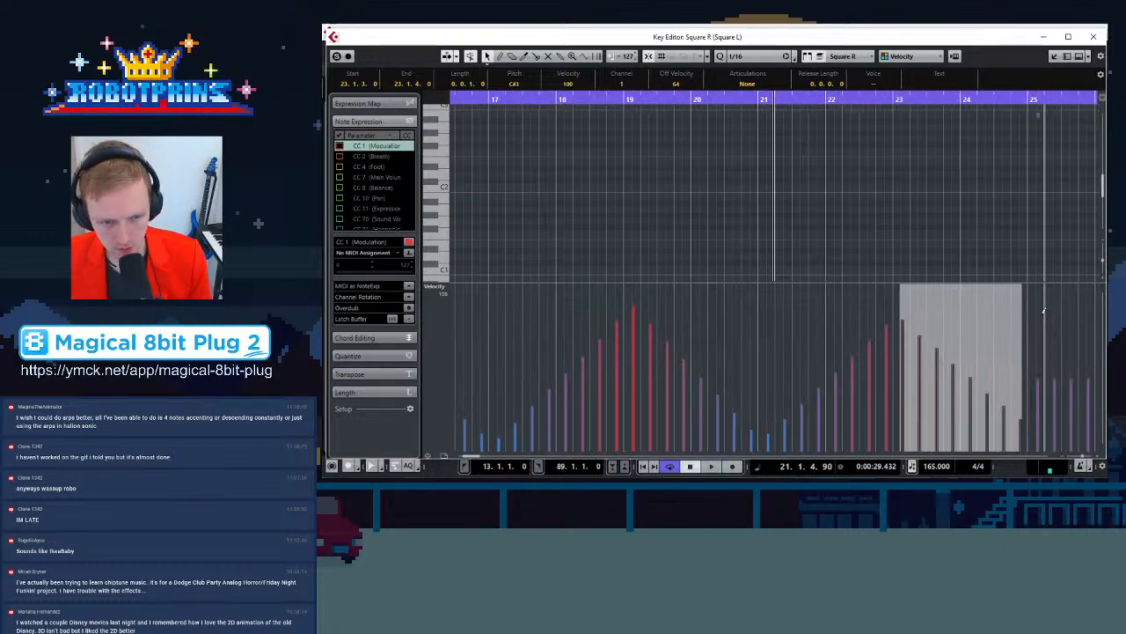
left_click_drag(946, 287, 948, 292)
key("g")
key("g")
scroll(892, 208, "up", 5)
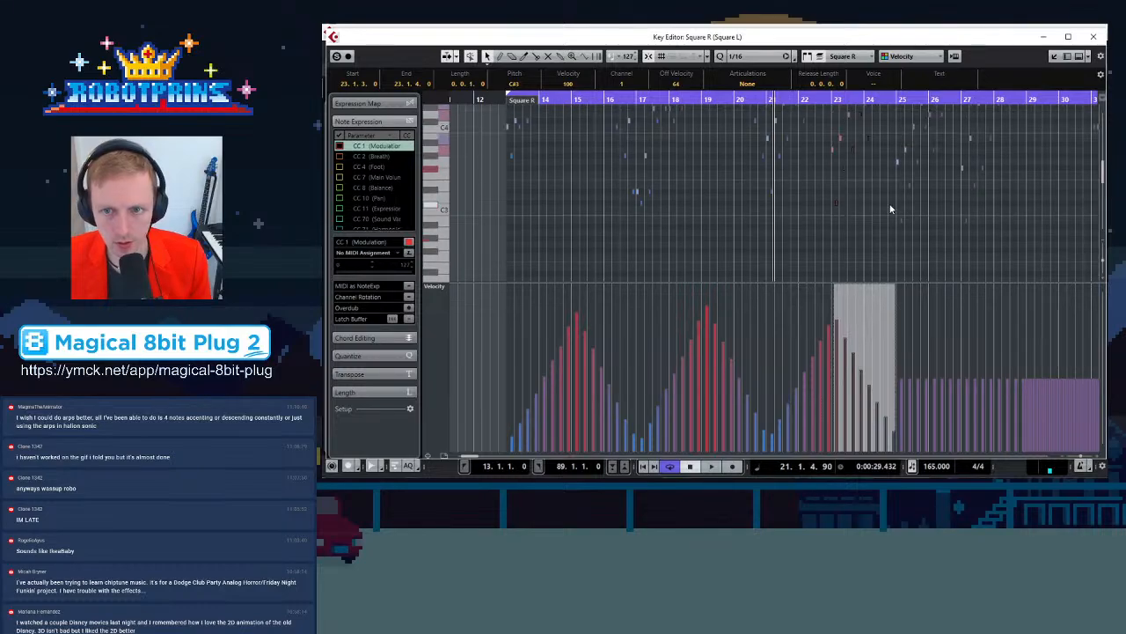
Ramp Square R's bar 25 note velocities upward into a crescendo
left_click_drag(901, 99, 919, 119)
scroll(763, 231, "down", 3)
scroll(819, 202, "down", 4)
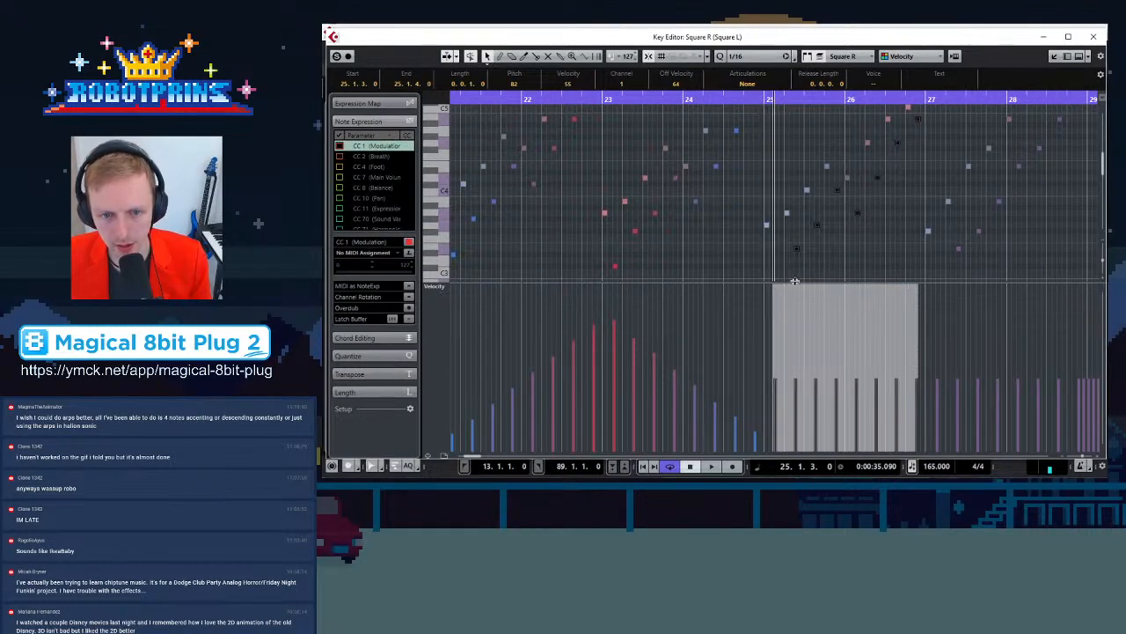
left_click_drag(775, 288, 772, 310)
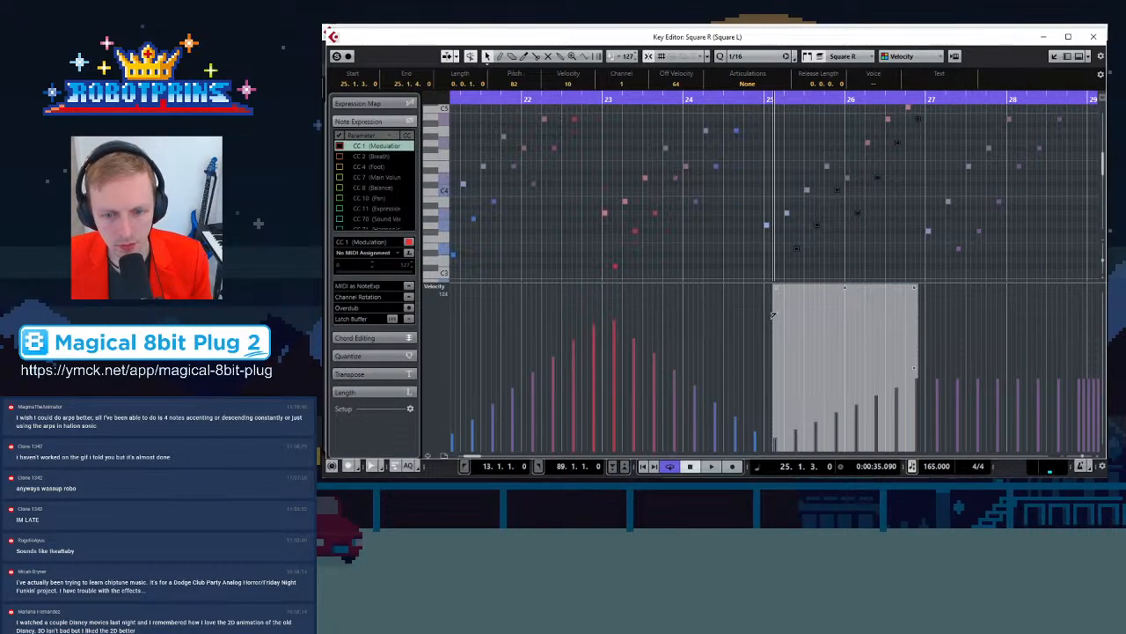
left_click_drag(916, 289, 917, 274)
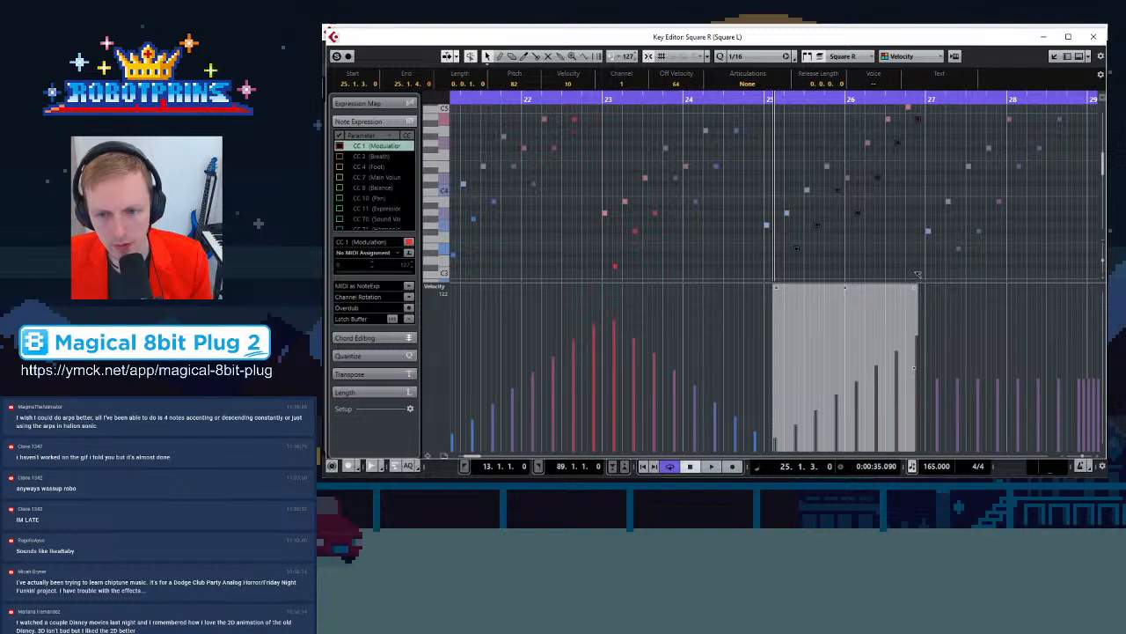
key("g")
key("g")
key("g")
key("g")
key("g")
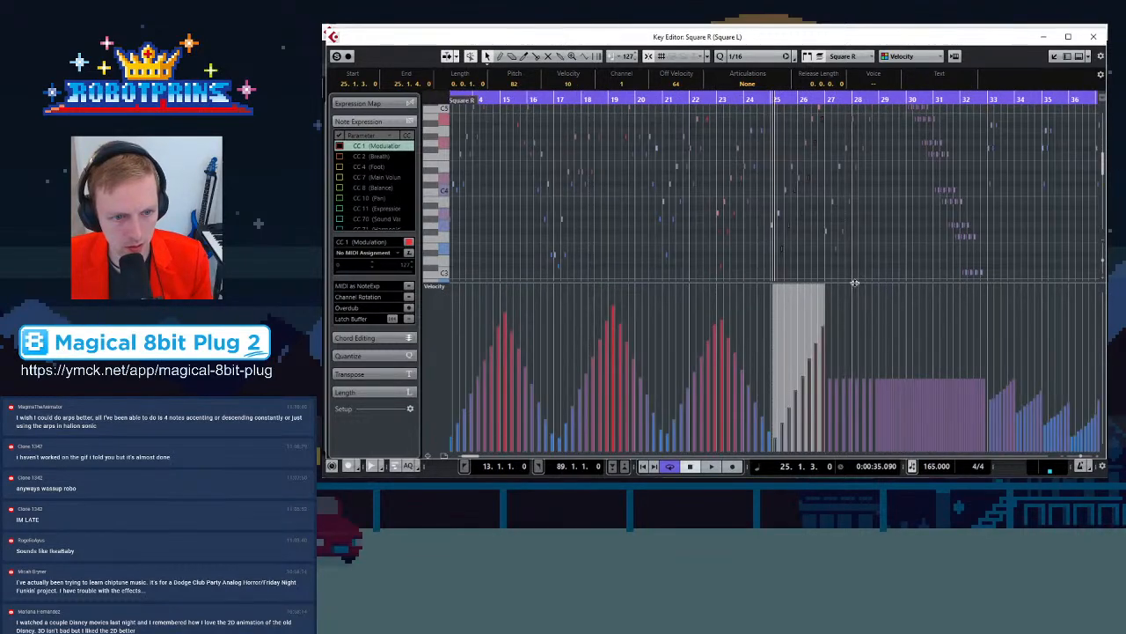
Select Square R's bar 27 notes and ramp their velocities upward into a crescendo
key("h")
key("h")
key("h")
key("h")
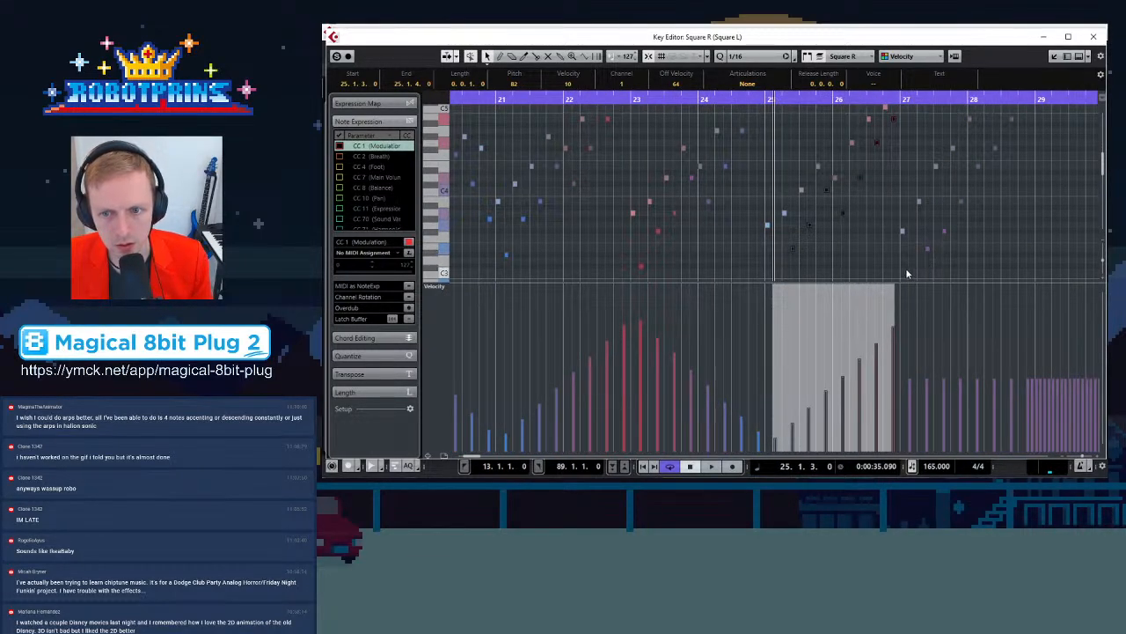
scroll(908, 255, "down", 2)
left_click_drag(907, 221, 1032, 120)
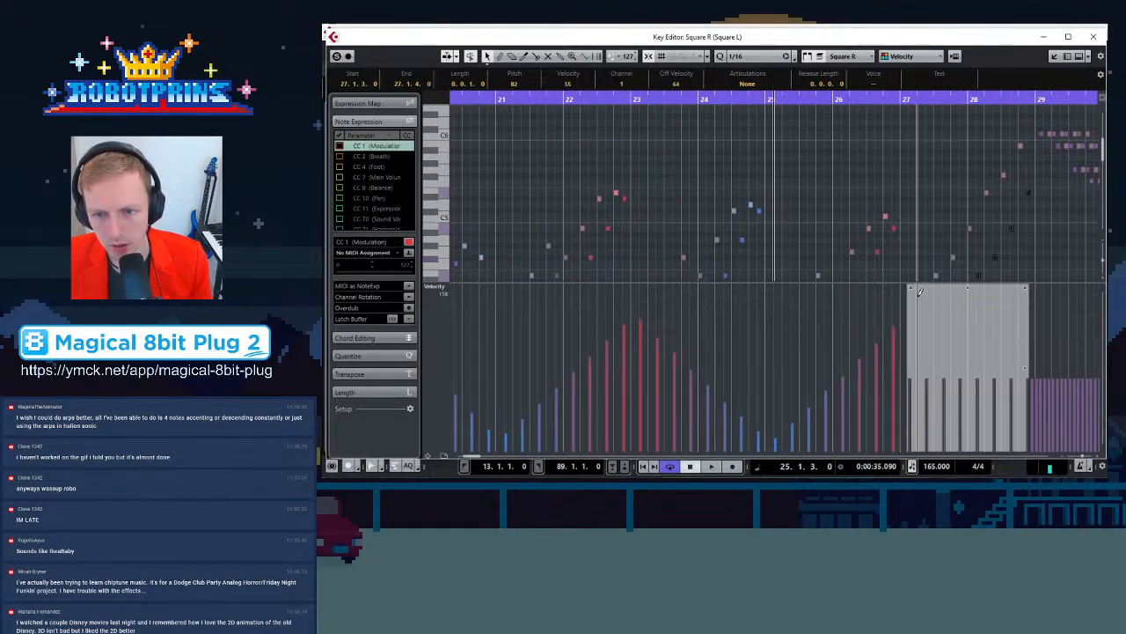
left_click_drag(911, 291, 910, 303)
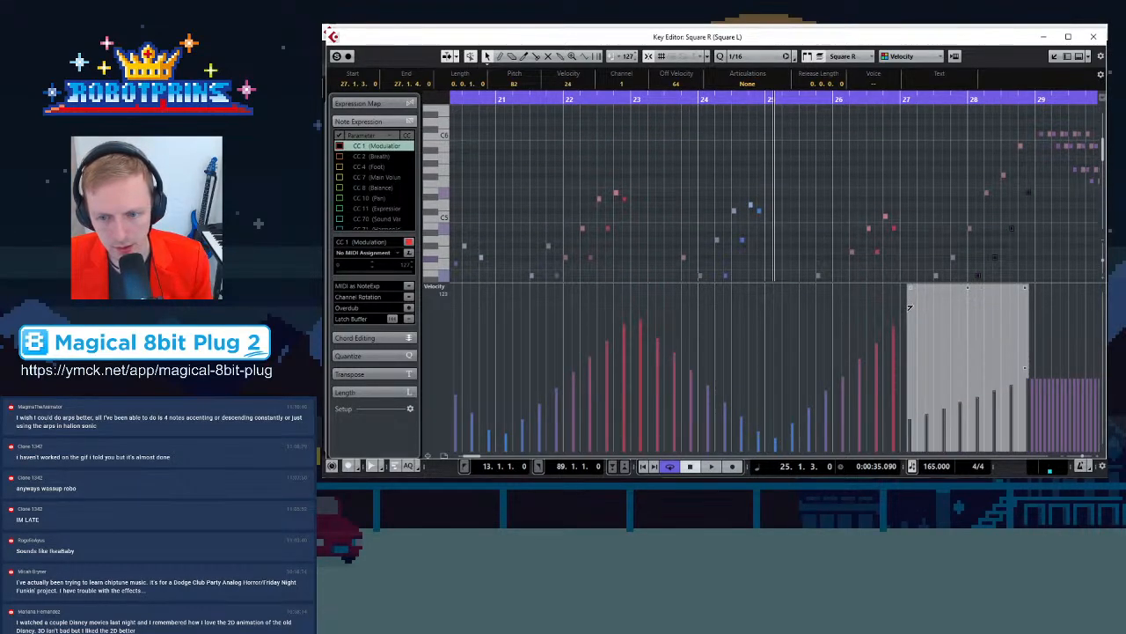
left_click_drag(1027, 290, 1028, 272)
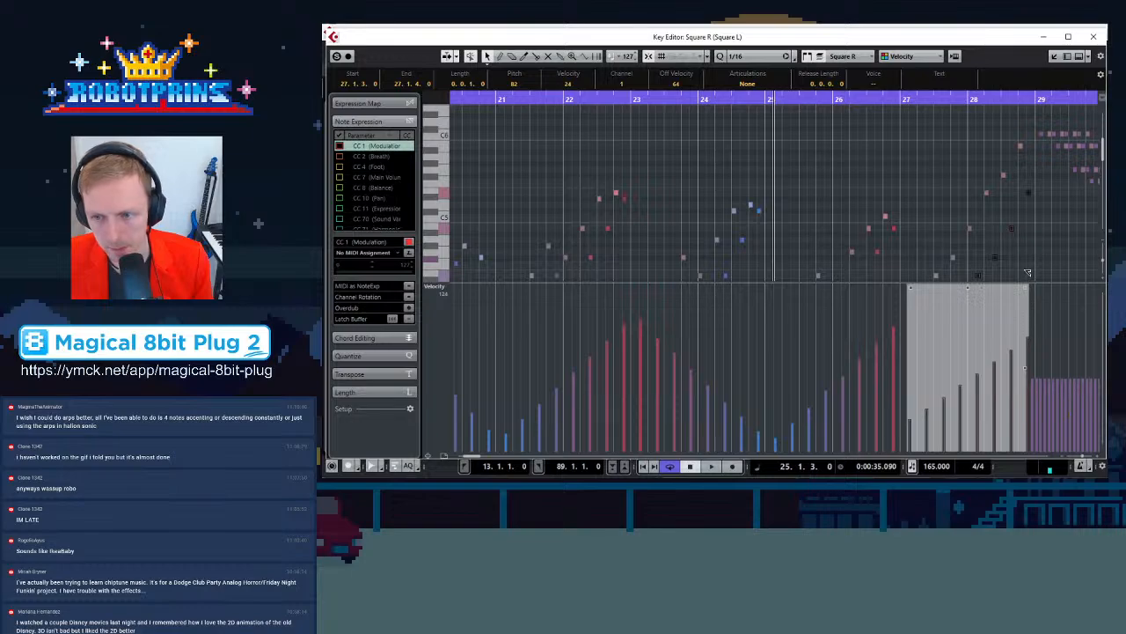
Select Square R's bar 29 to 32 notes and fade their velocities downward from a raised start
key("g")
key("g")
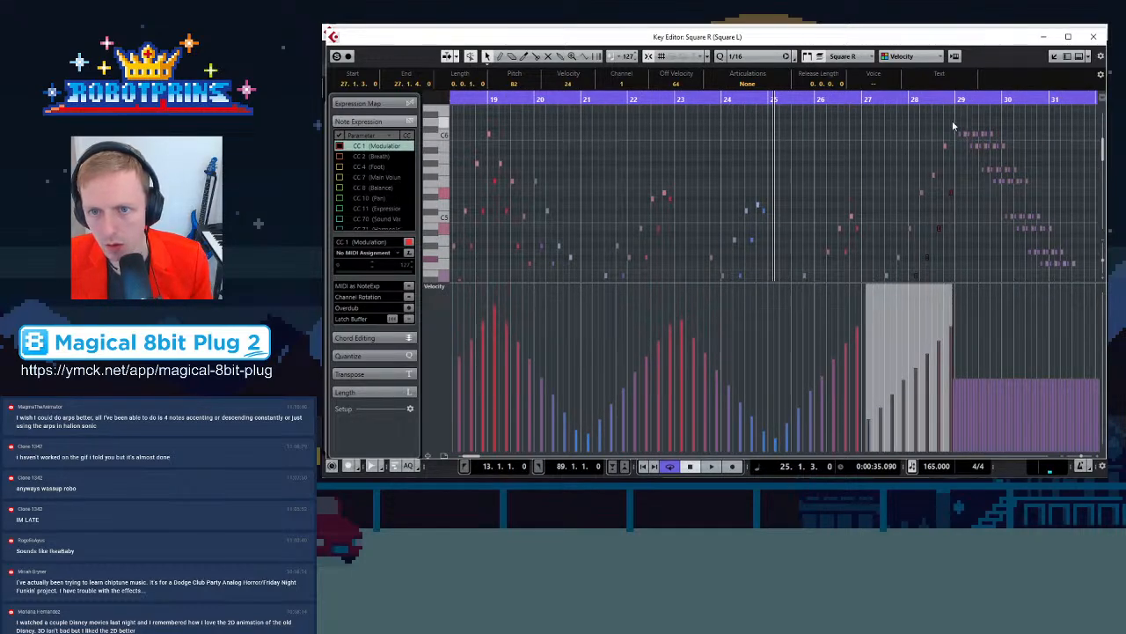
scroll(953, 126, "up", 2)
left_click_drag(954, 113, 1012, 262)
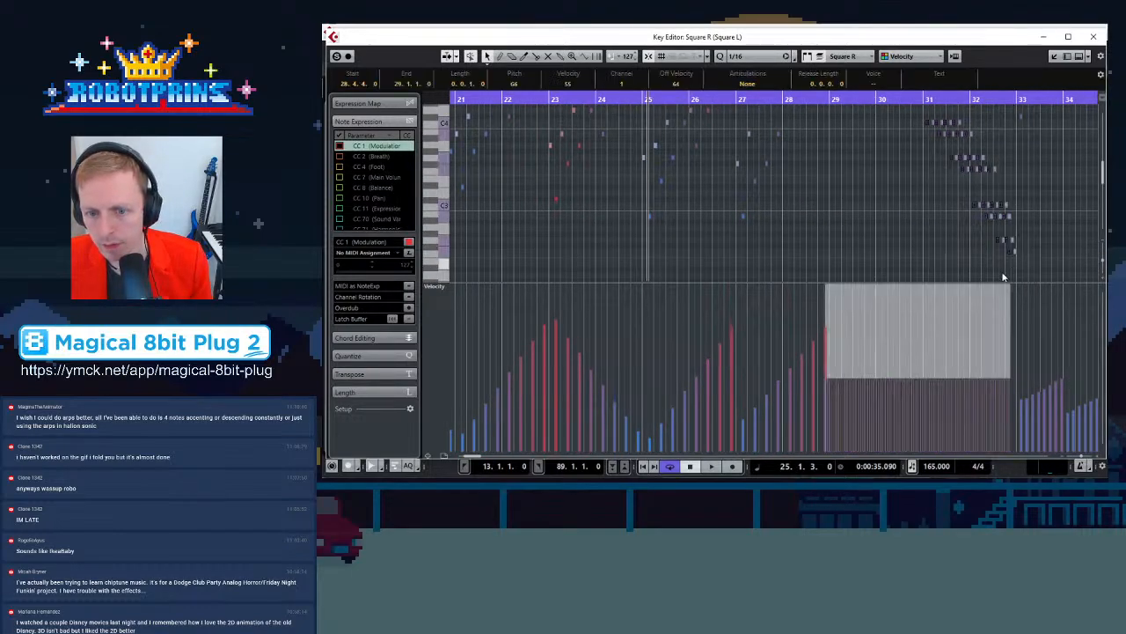
left_click_drag(828, 287, 834, 275)
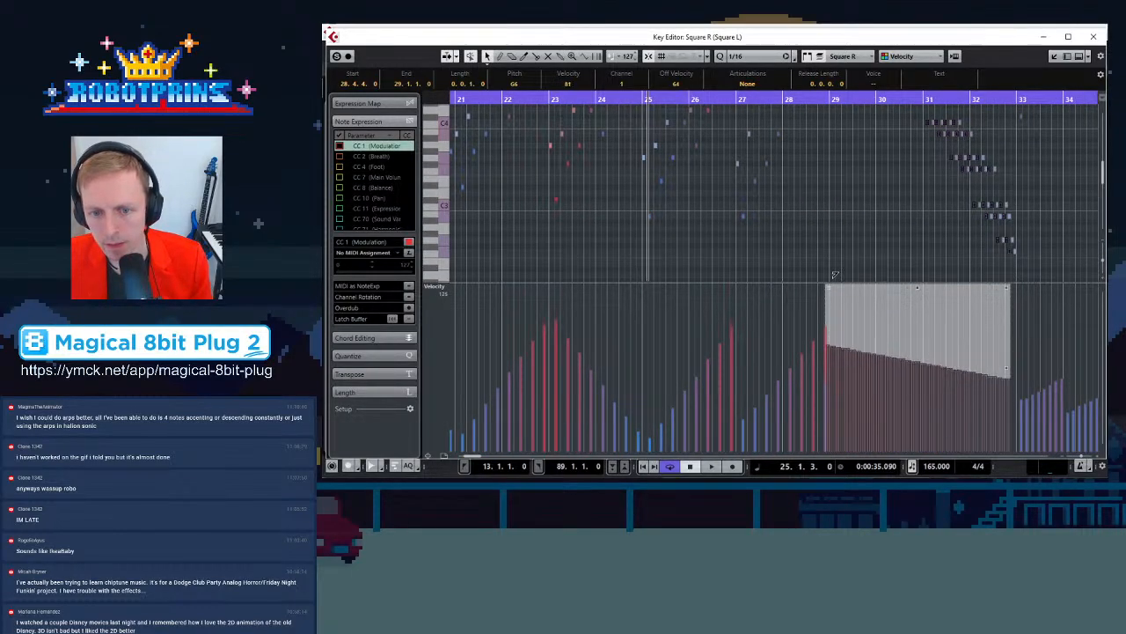
left_click_drag(1008, 287, 1007, 300)
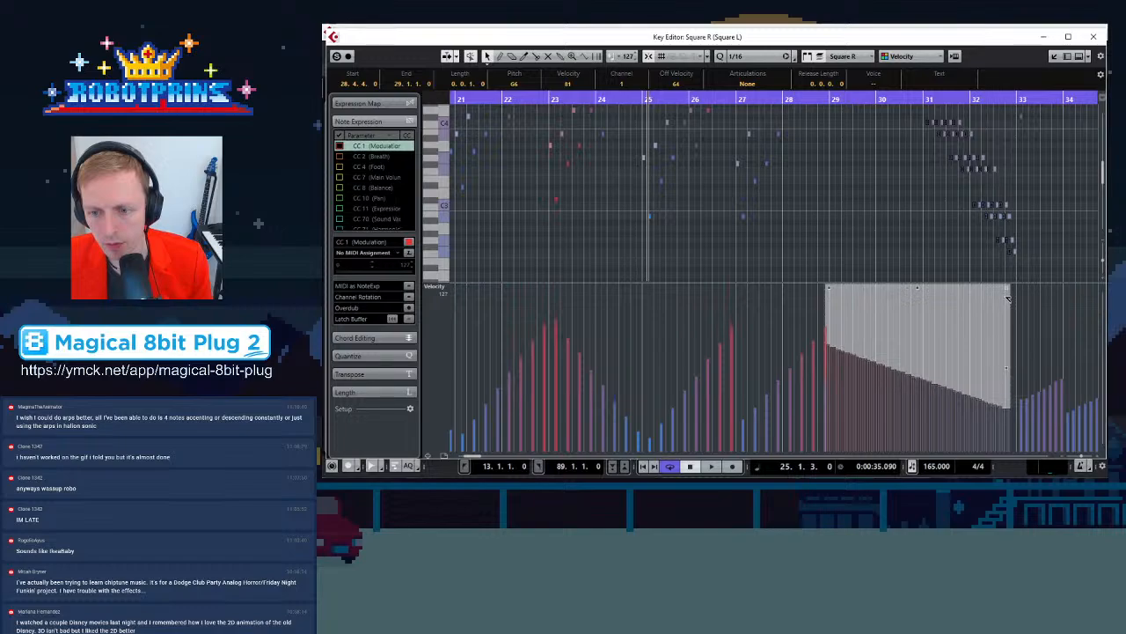
Select the note just before bar 29 and undo the last velocity edit
left_click(901, 207)
key("h")
key("h")
key("h")
key("g")
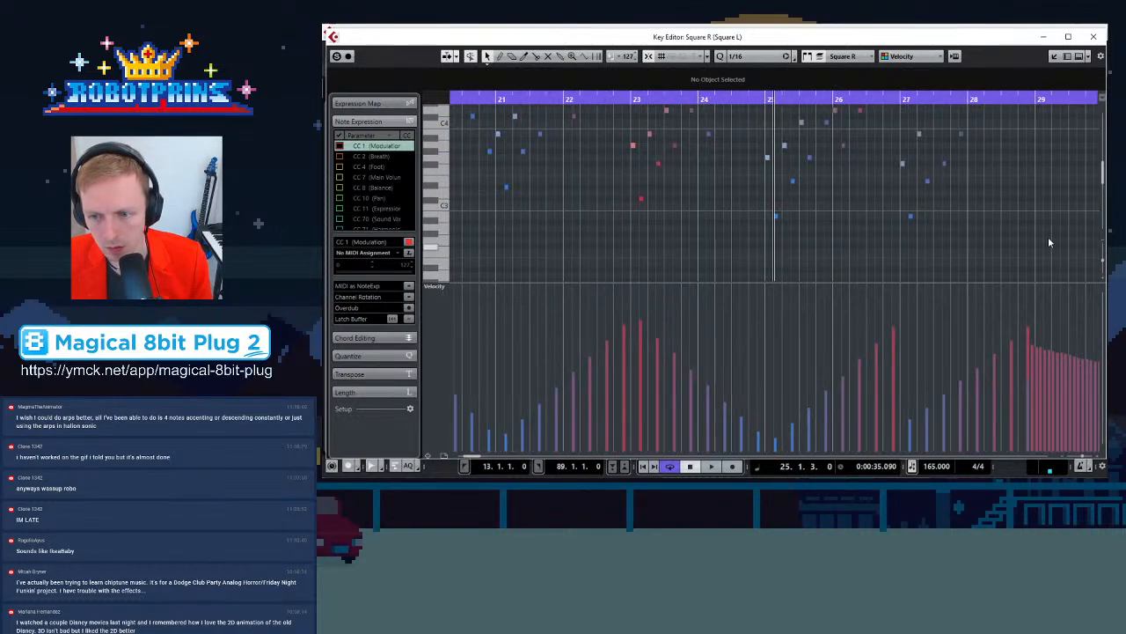
left_click(1036, 97)
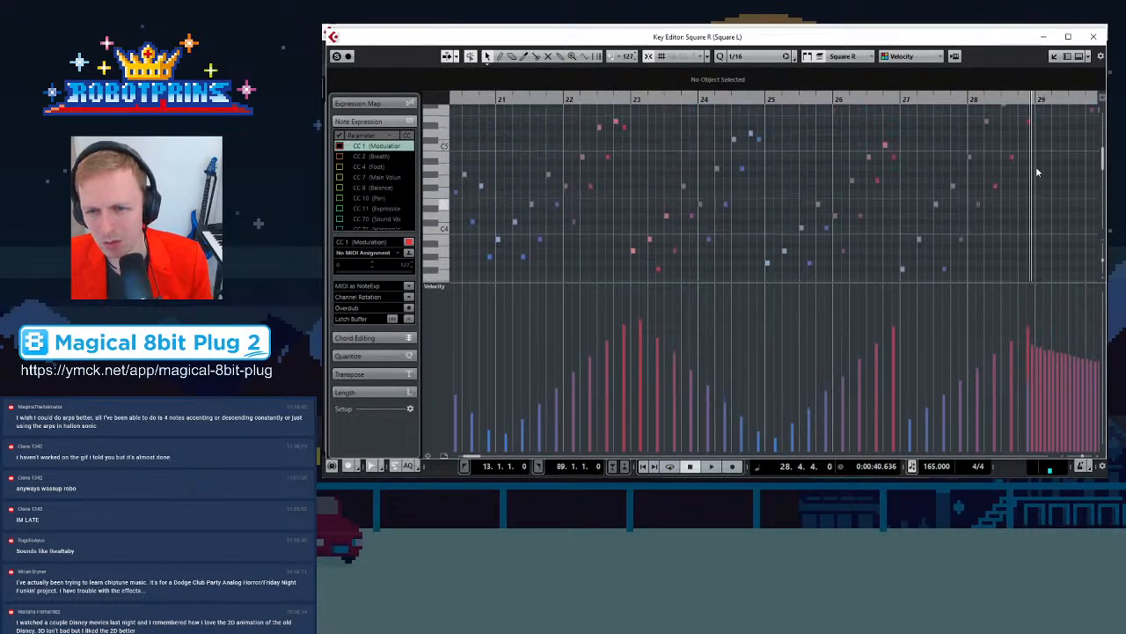
scroll(751, 173, "up", 5)
key("h")
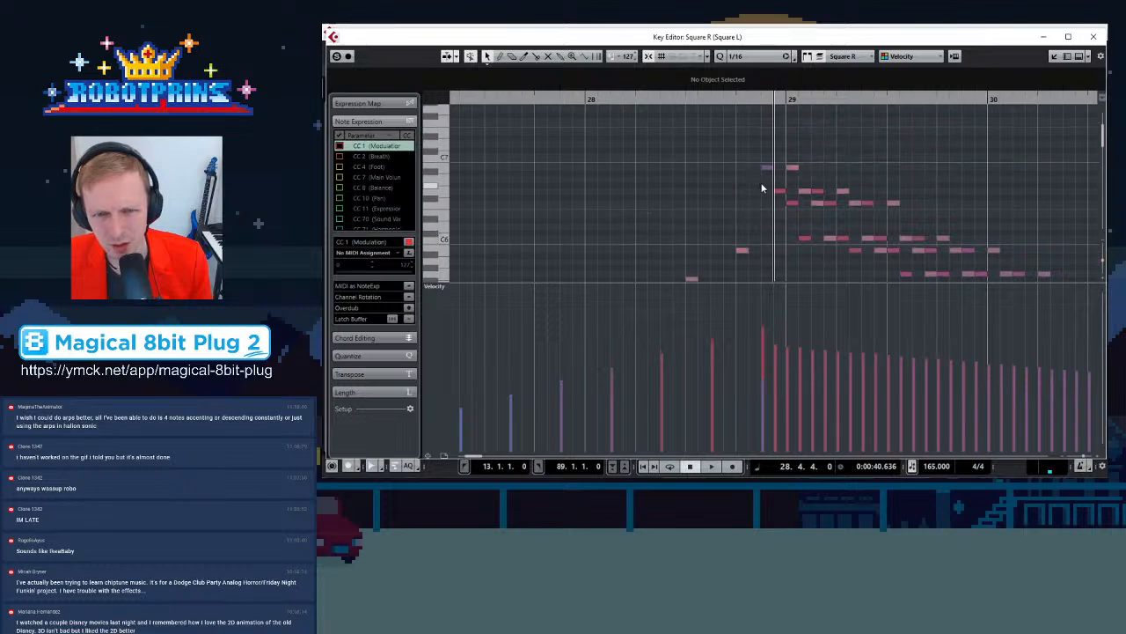
mouse_move(768, 168)
left_mouse_down()
mouse_move(764, 241)
mouse_move(761, 211)
mouse_move(783, 252)
left_mouse_up()
scroll(763, 238, "down", 2)
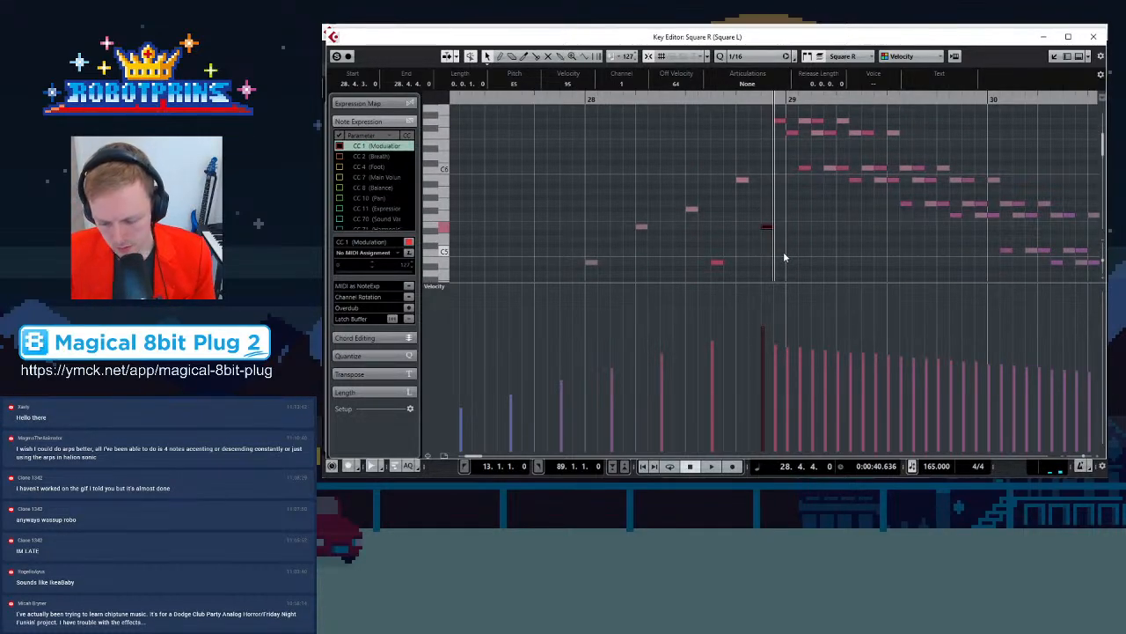
key("ctrl+z")
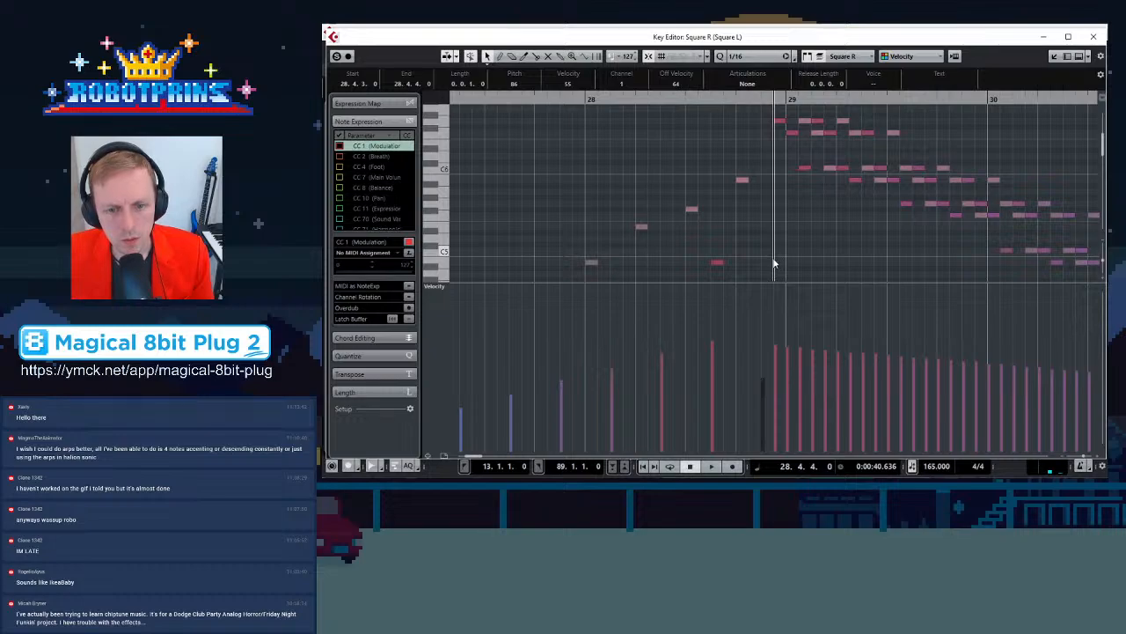
Play the phrase from the left locator to review the velocity shaping
left_click(772, 269)
key("g")
key("g")
key("g")
key("g")
key("g")
key("g")
key("g")
key("g")
key("g")
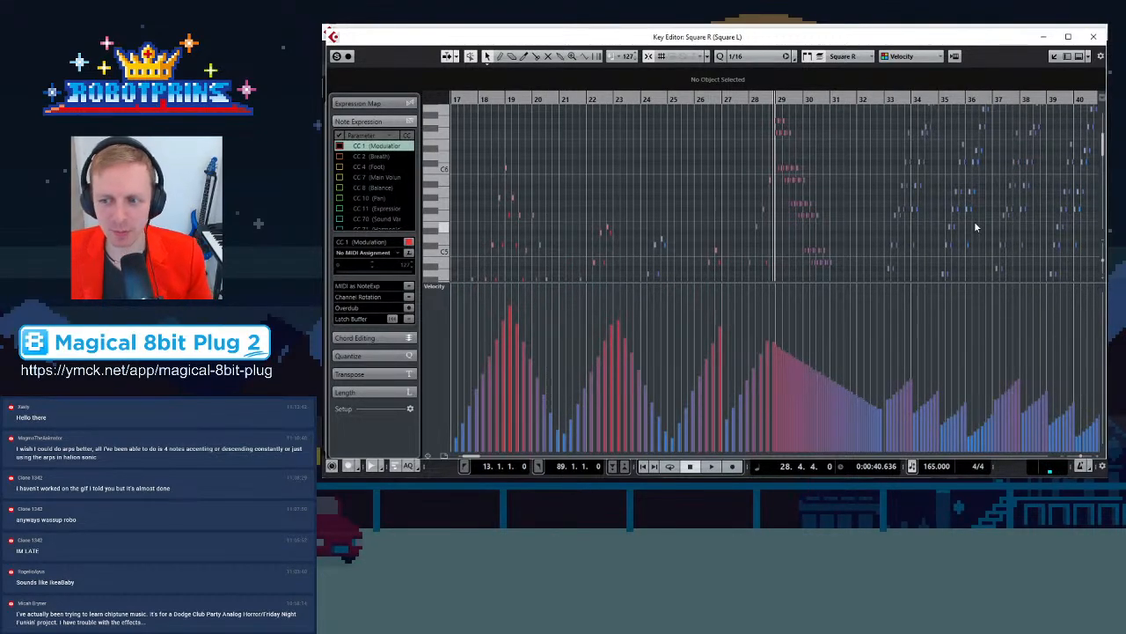
key("h")
key("h")
key("h")
key("g")
key("g")
key("g")
key("g")
key("g")
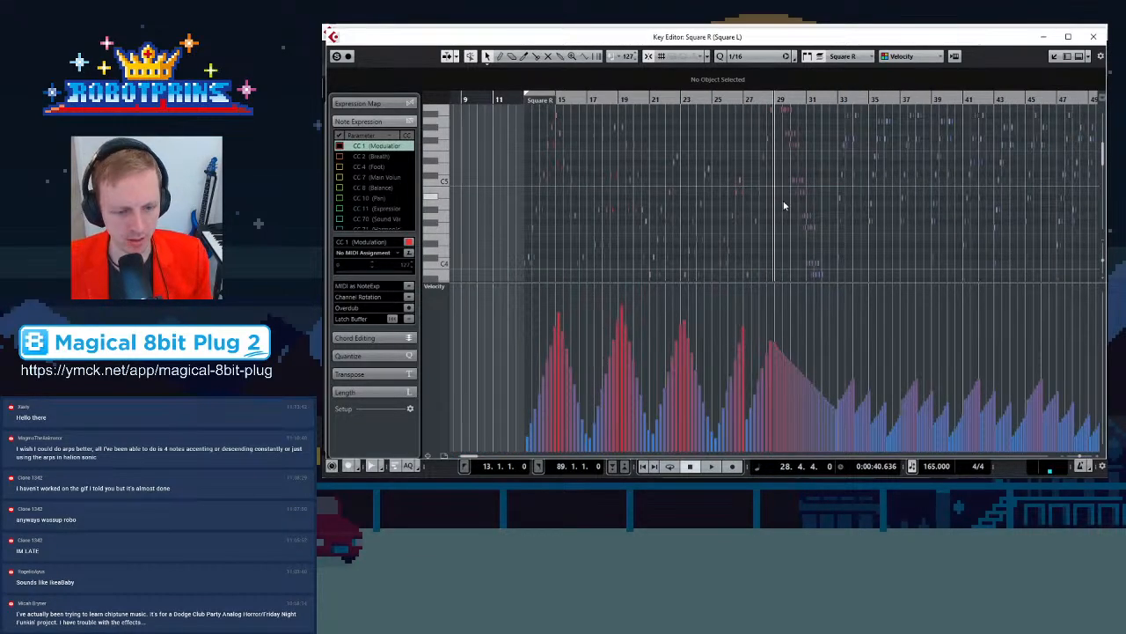
key("KP_1")
key("space")
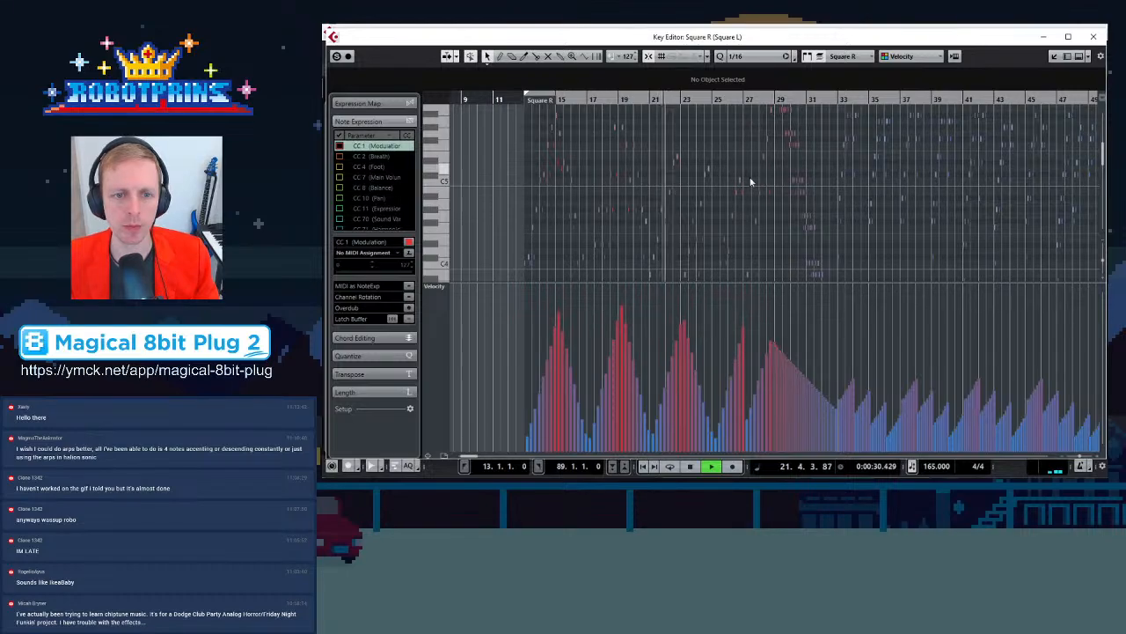
Close the Key Editor after reviewing the velocities during playback
key("h")
key("h")
key("h")
key("h")
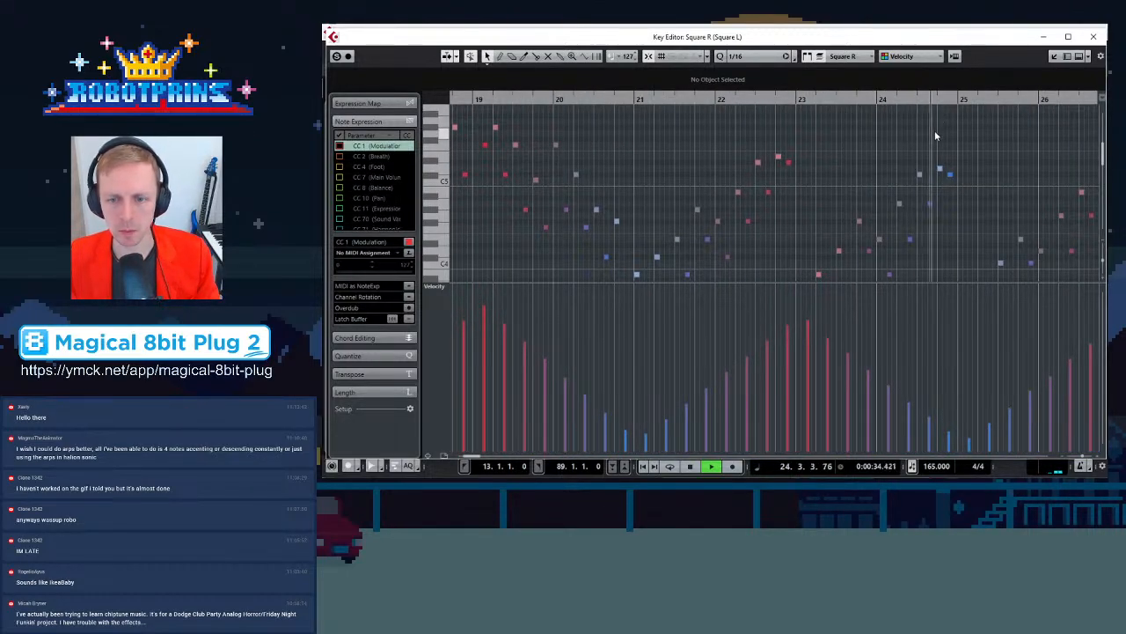
key("g")
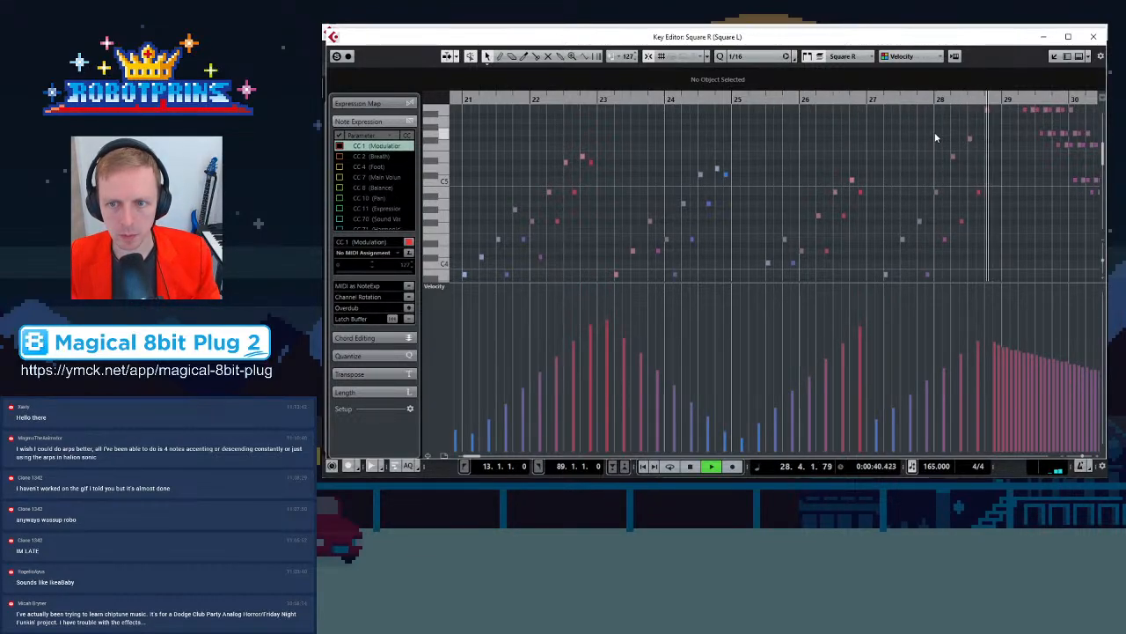
key("g")
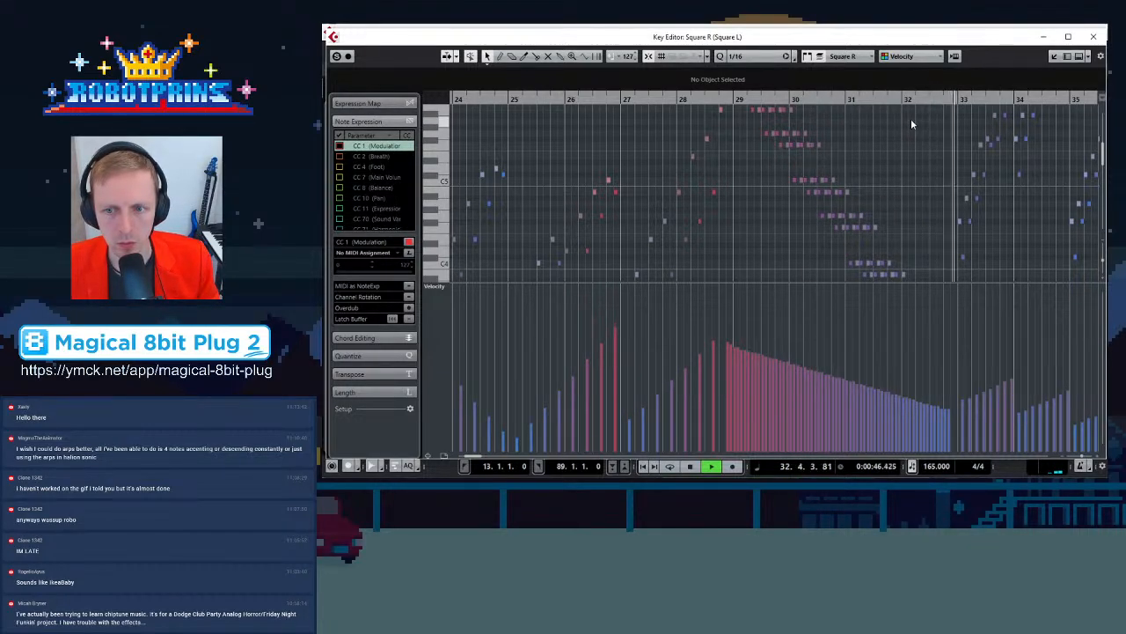
key("g")
key("g")
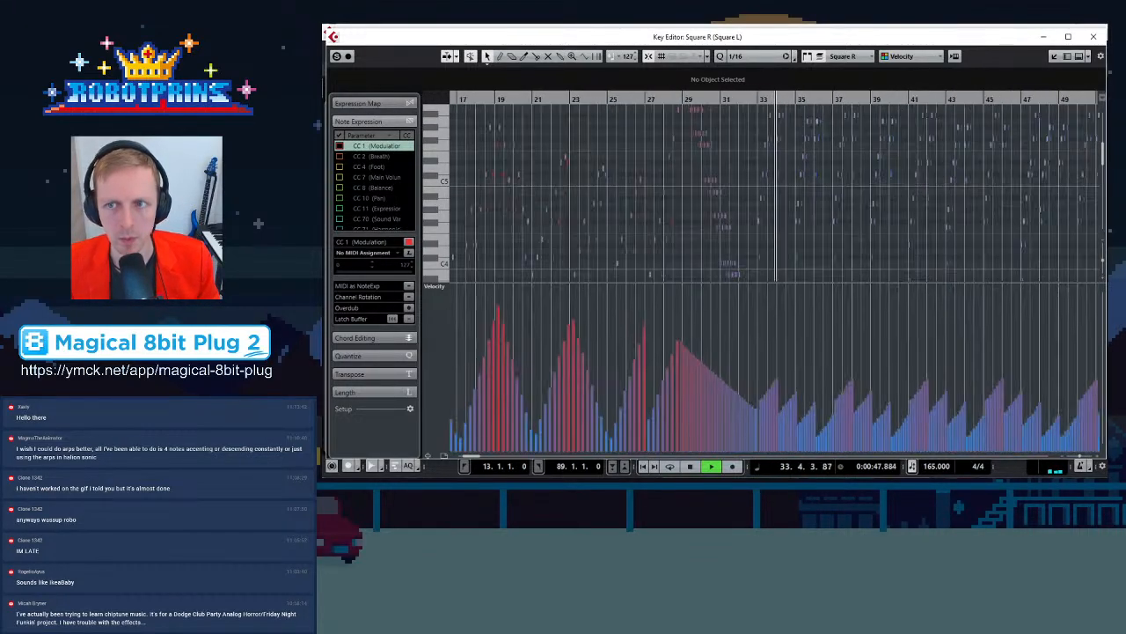
left_click(1093, 36)
left_click(679, 274)
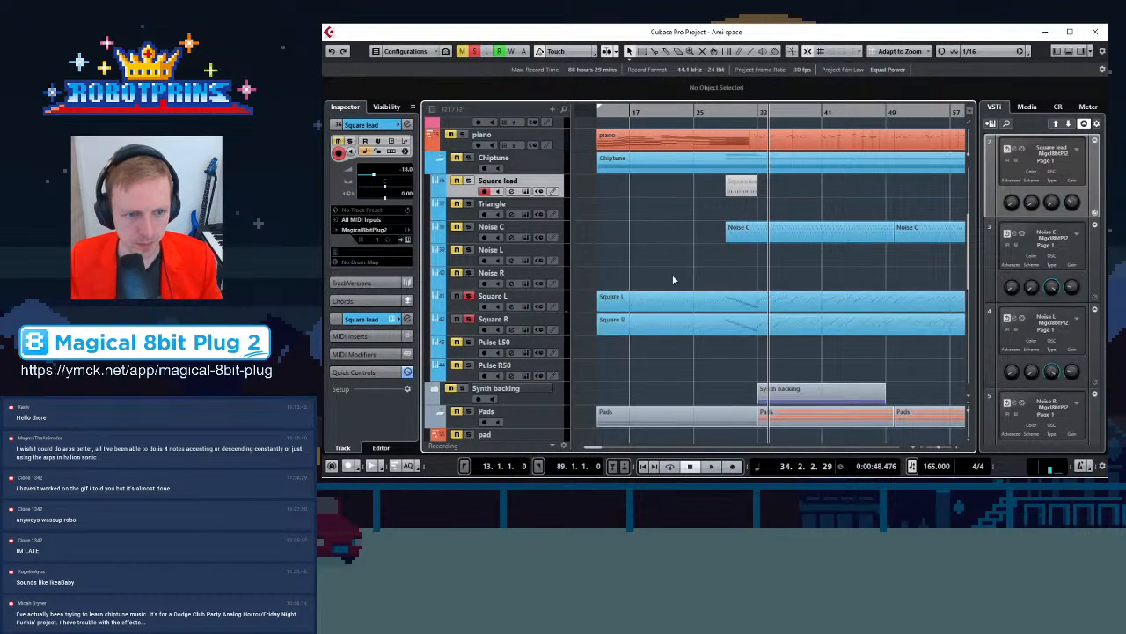
Play the arrangement from the left locator to audition the Square L and Square R parts
left_click(476, 53)
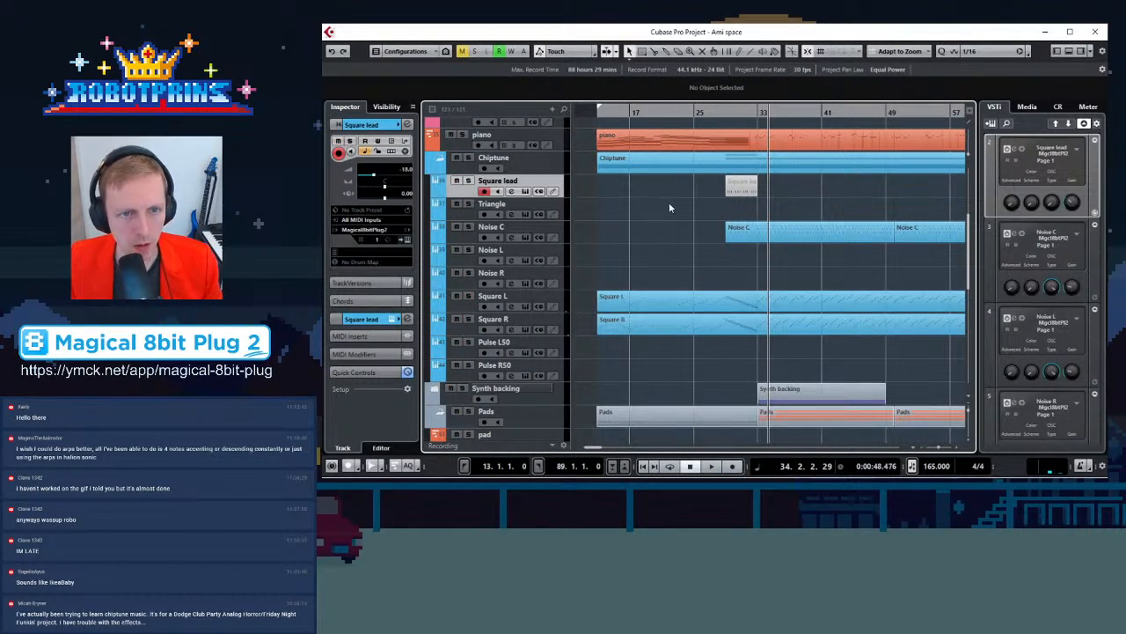
left_click_drag(604, 112, 940, 284)
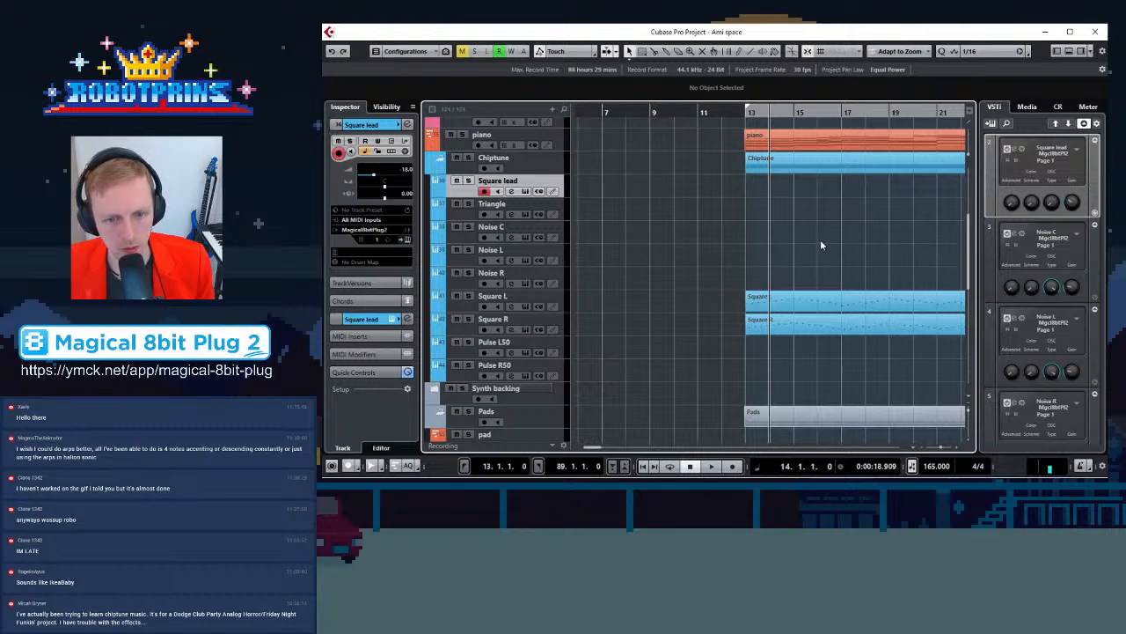
scroll(821, 255, "down", 3)
key("g")
key("g")
key("g")
key("g")
key("g")
key("g")
key("g")
key("KP_1")
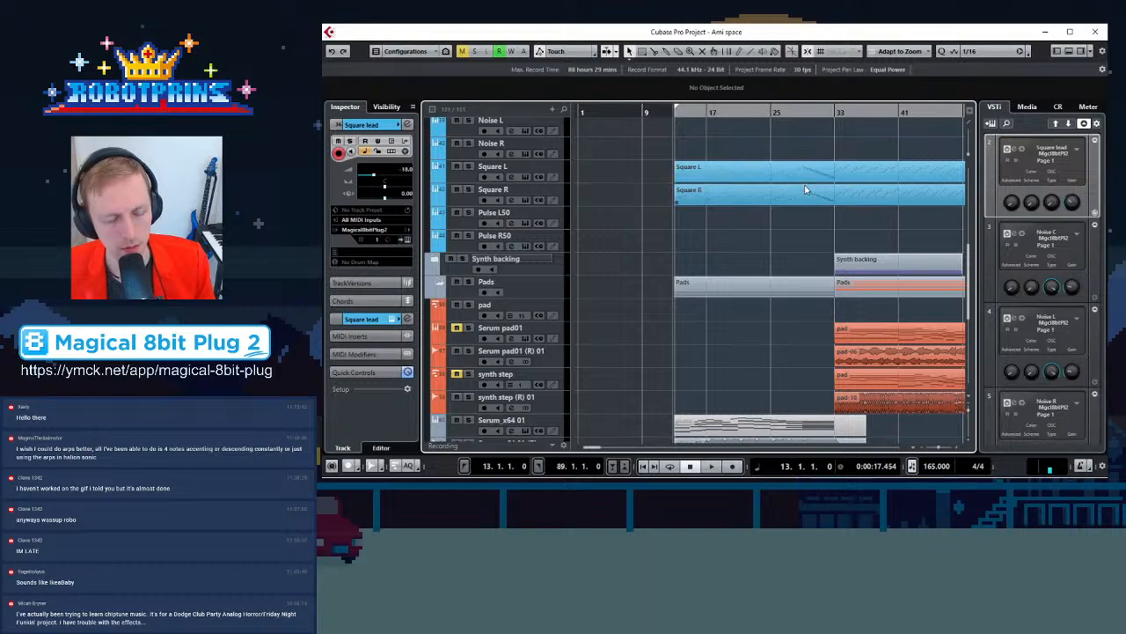
key("space")
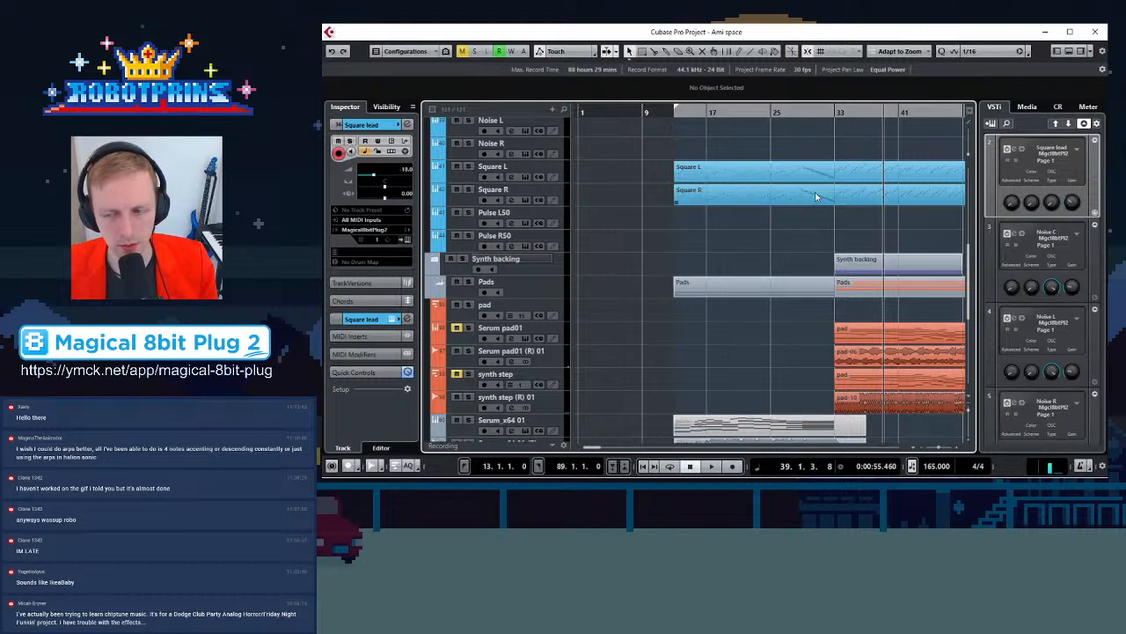
left_click(729, 112)
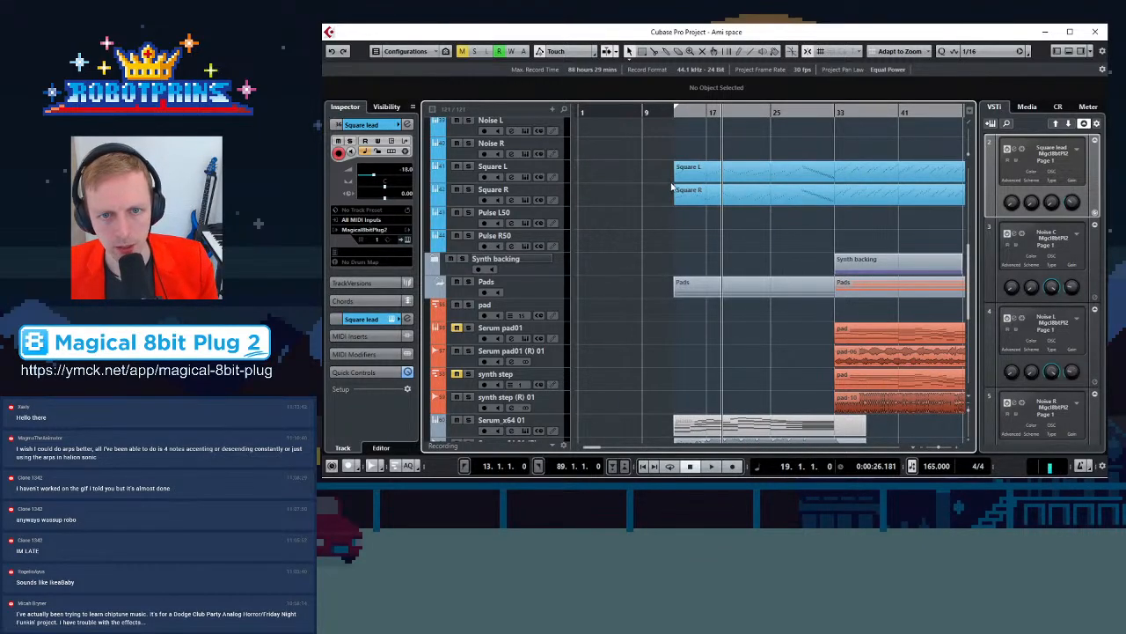
key("g")
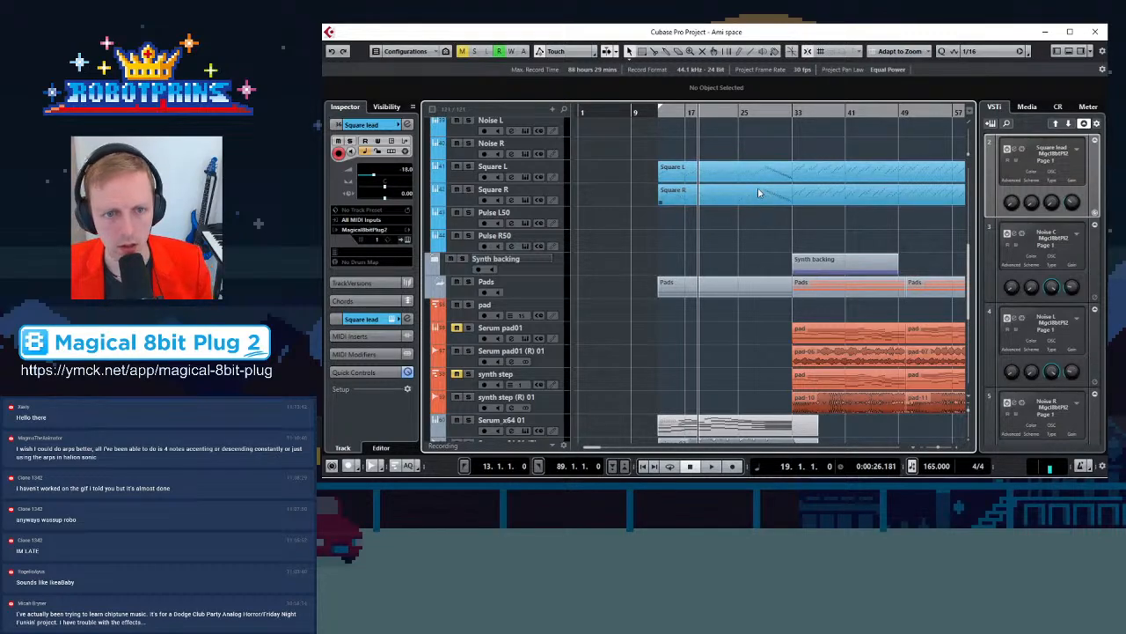
key("g")
key("h")
key("h")
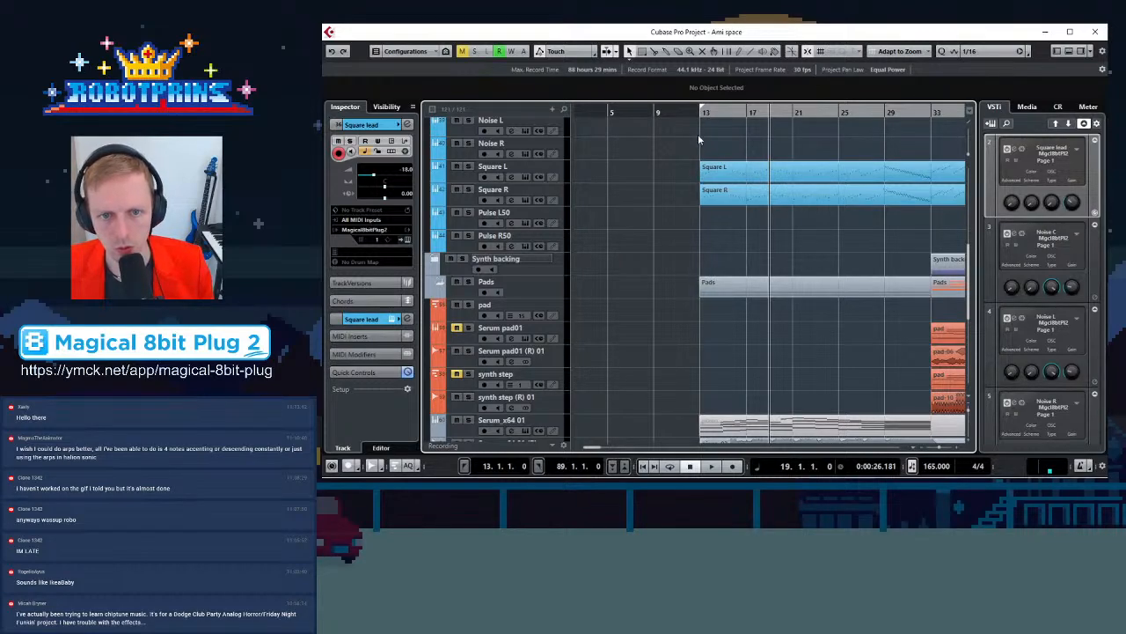
Copy the Square L and Square R parts onto the Pulse L50 and Pulse R50 tracks
left_click_drag(698, 139, 758, 212)
left_click_drag(725, 167, 723, 227)
left_click(677, 227)
left_click_drag(706, 114, 738, 214)
key("h")
key("h")
key("h")
key("h")
key("h")
key("h")
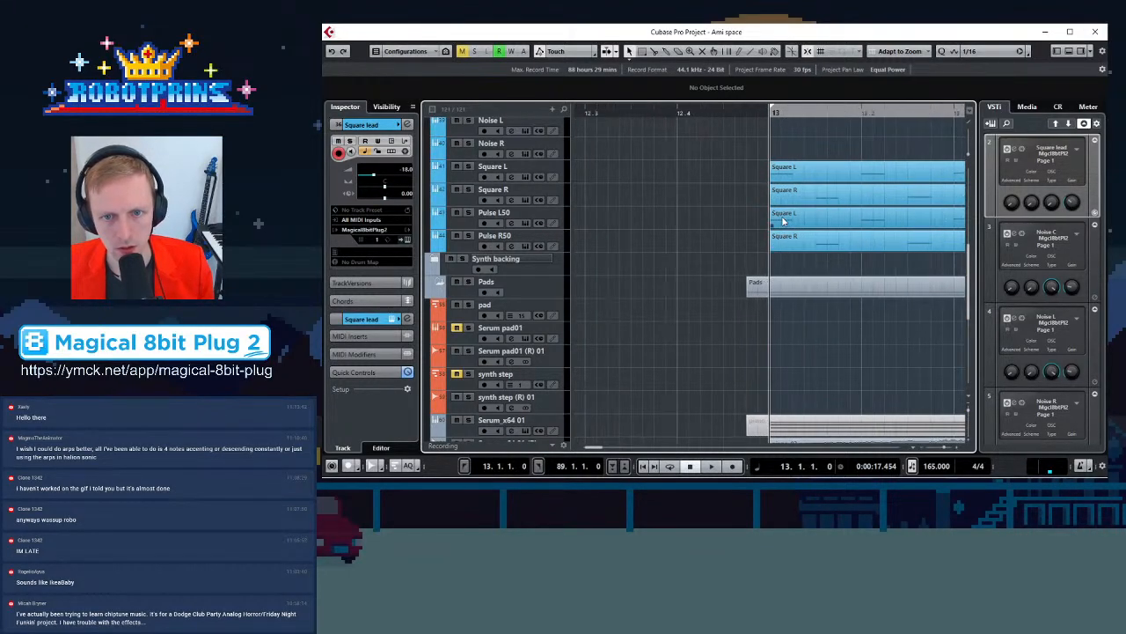
Delay the Pulse L50 copy to start at 13.1.4.0 and the Pulse R50 copy to 13.2.2.0
left_click_drag(788, 224, 858, 220)
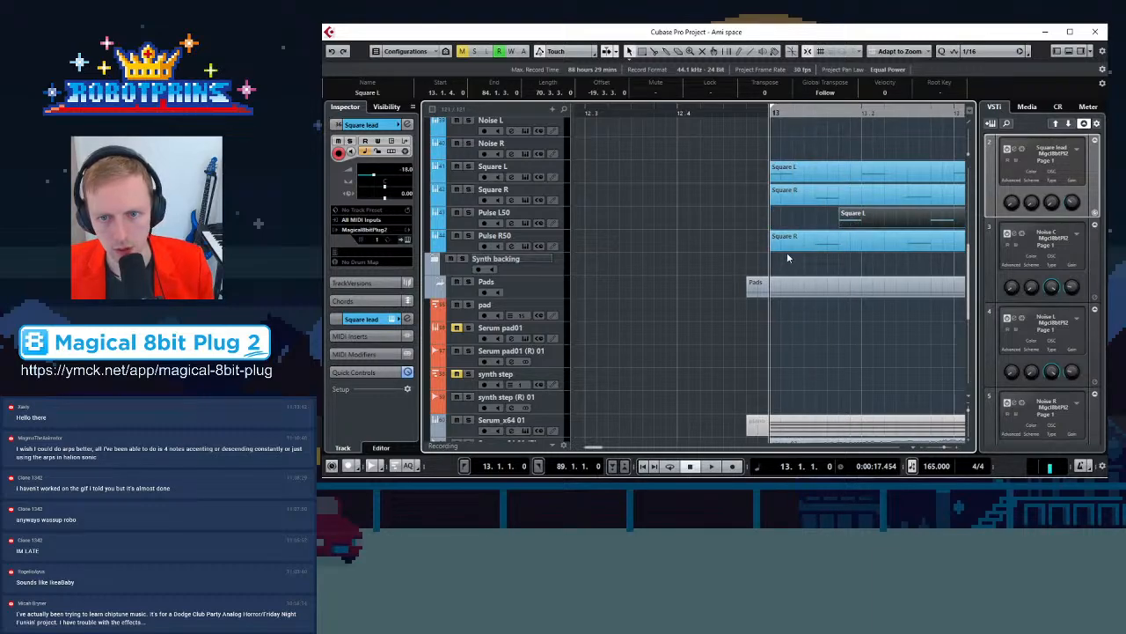
left_click(799, 252)
left_click_drag(802, 249, 919, 246)
key("g")
key("g")
key("g")
key("g")
key("g")
key("g")
key("g")
key("g")
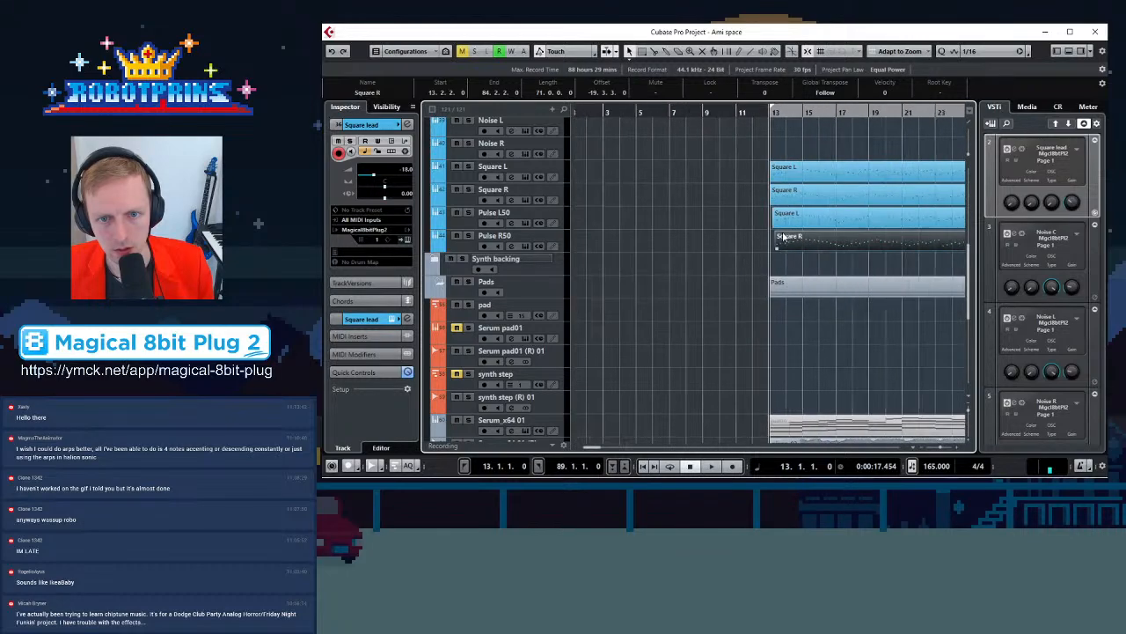
key("g")
key("g")
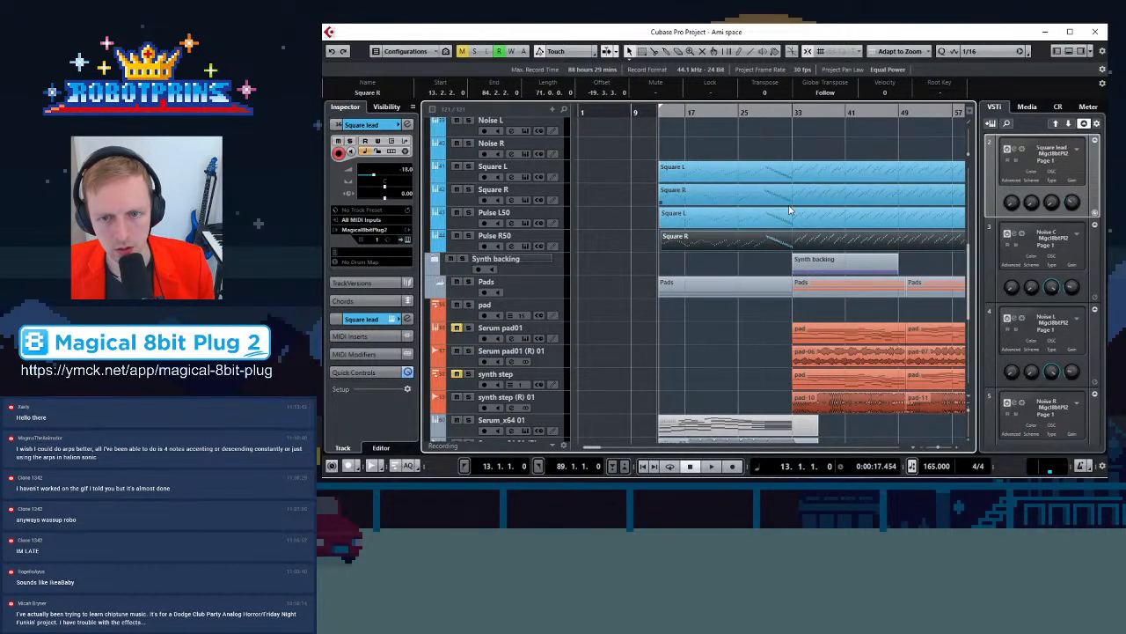
Inspect the staggered part starts of the Pulse tracks around bar 13
key("h")
key("h")
key("h")
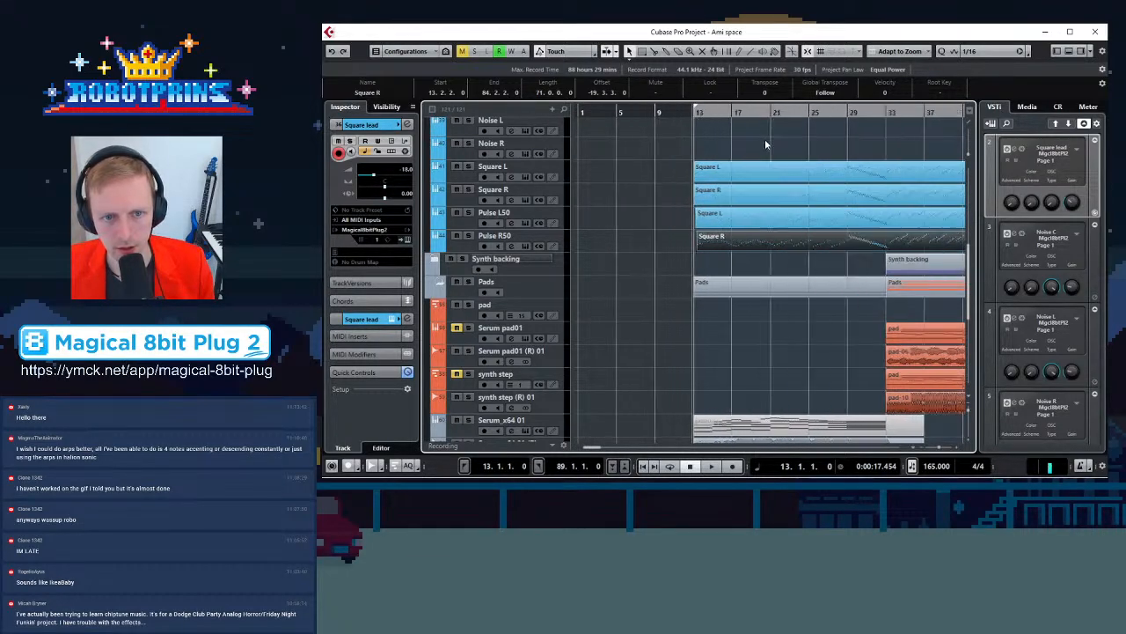
key("h")
key("h")
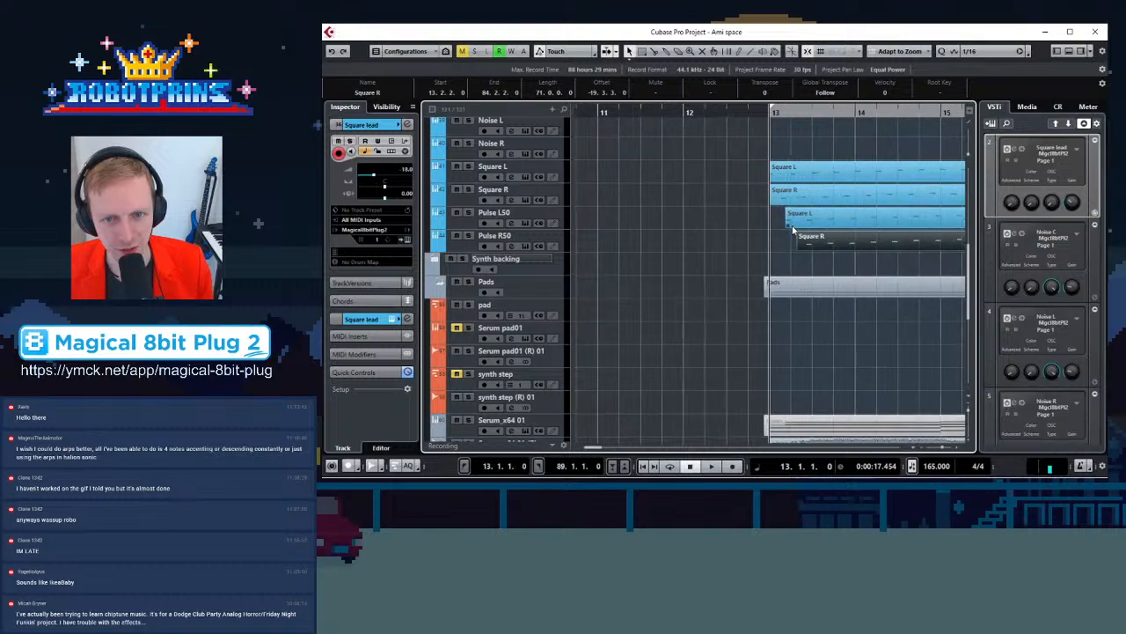
key("h")
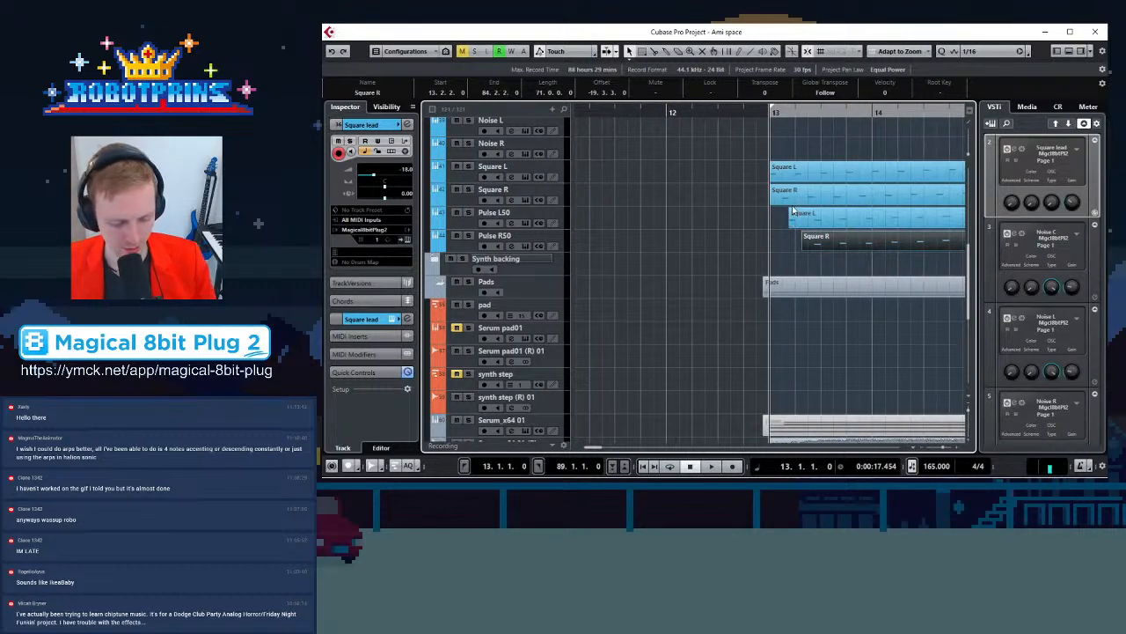
Play the arrangement and zoom around bar 13 to audition the staggered Pulse parts against the Square parts
key("space")
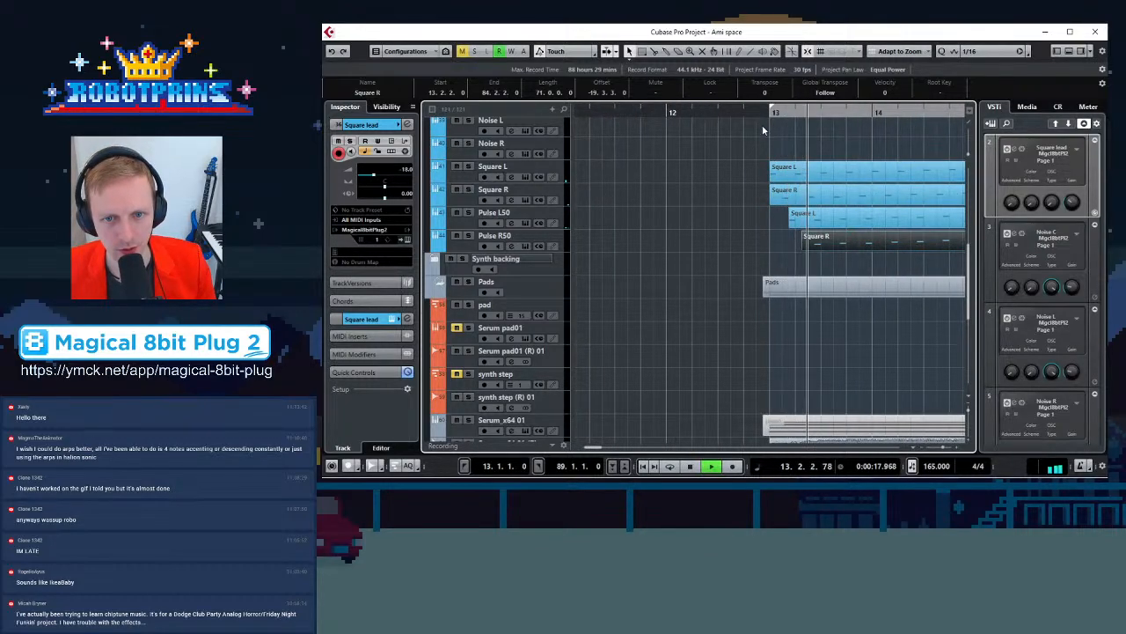
key("g")
key("g")
key("g")
key("g")
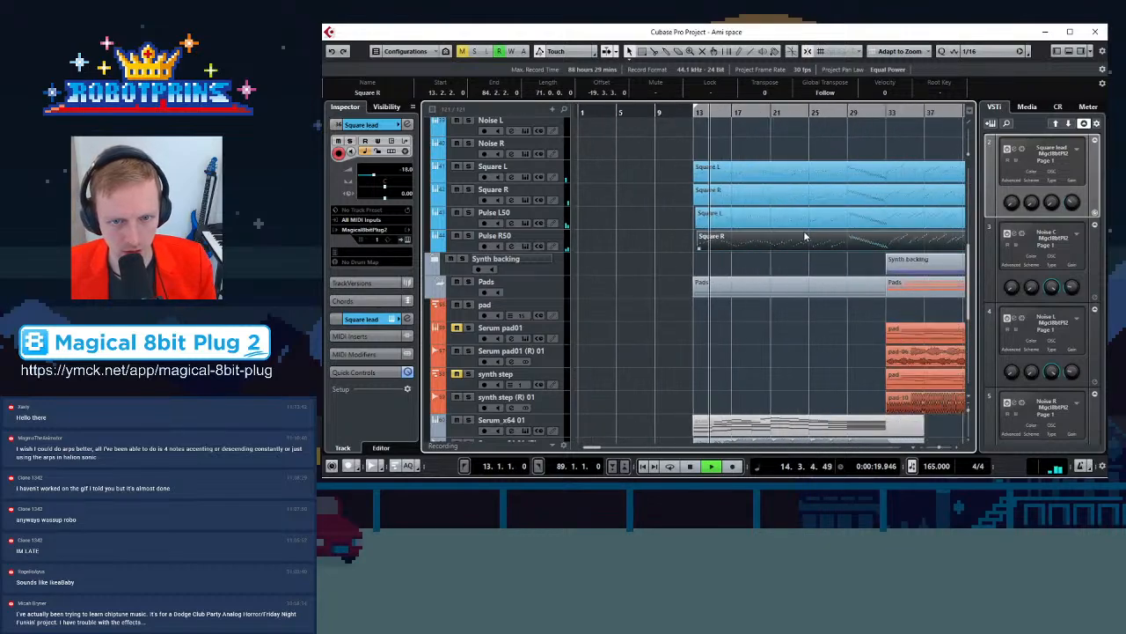
key("h")
key("h")
key("h")
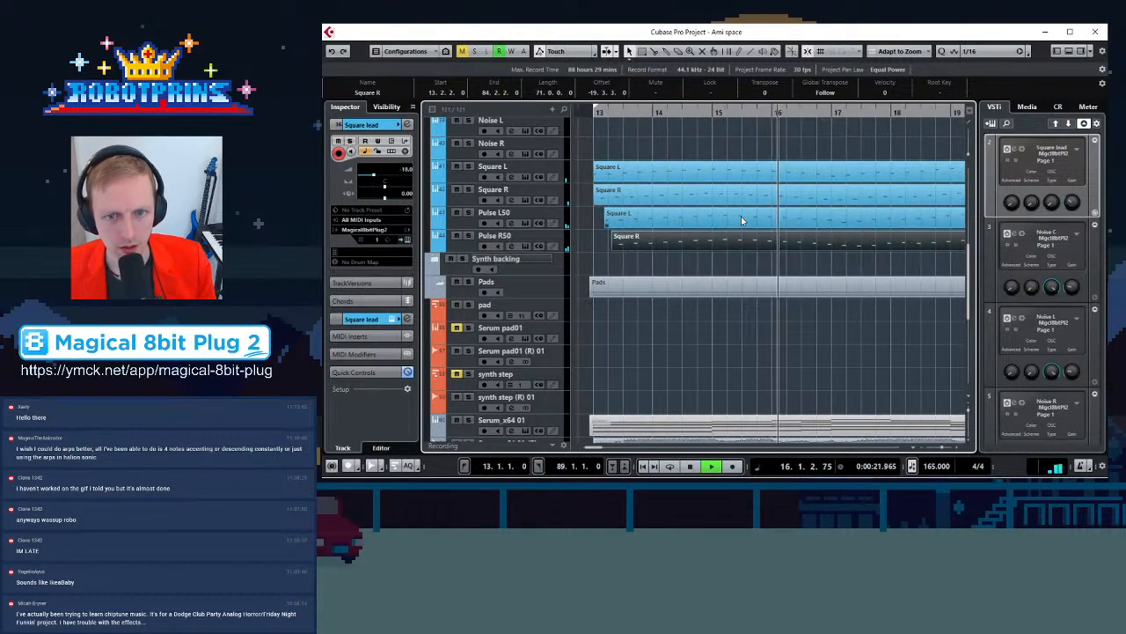
key("space")
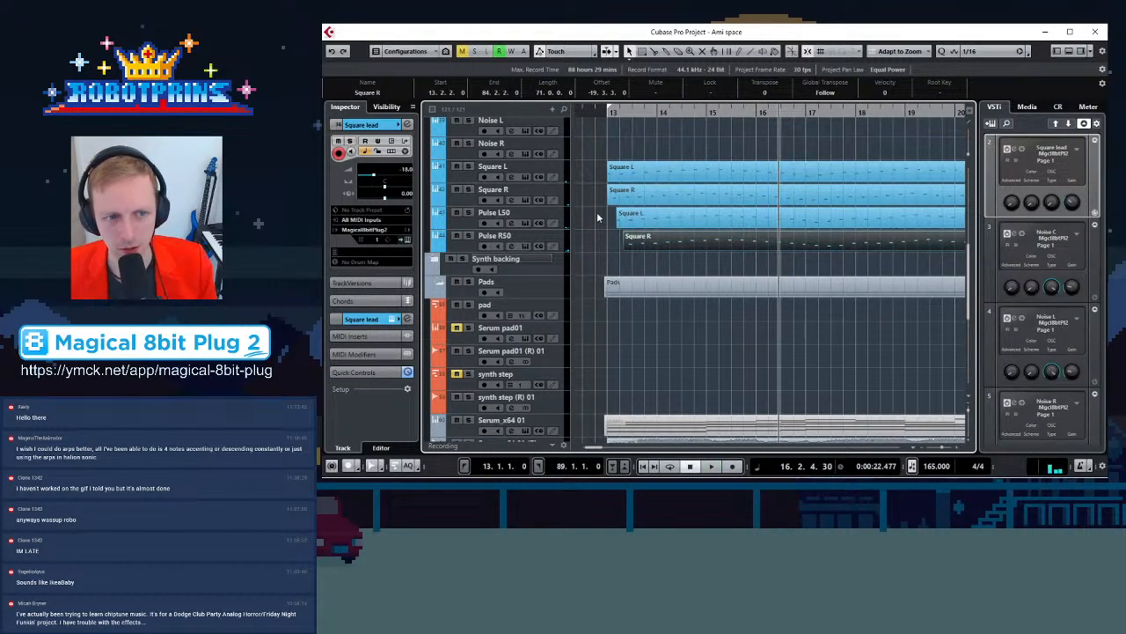
Move both the Pulse L50 and Pulse R50 parts so they start together at 12.4.4.0
scroll(642, 132, "right", 1)
left_click_drag(633, 114, 746, 242)
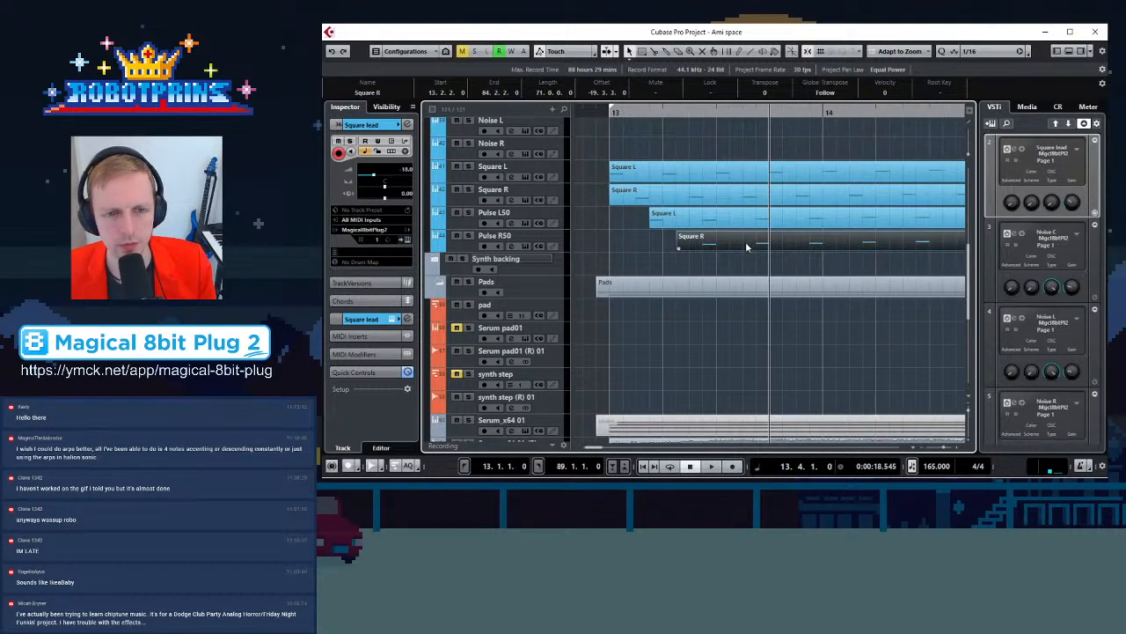
left_click(469, 167)
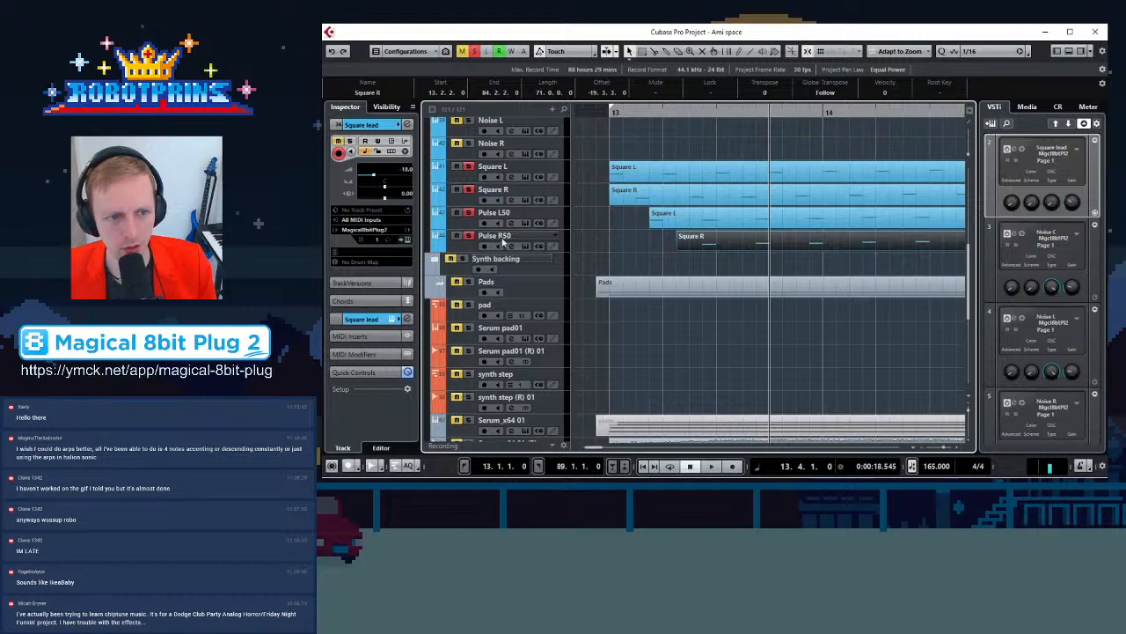
left_click(616, 213)
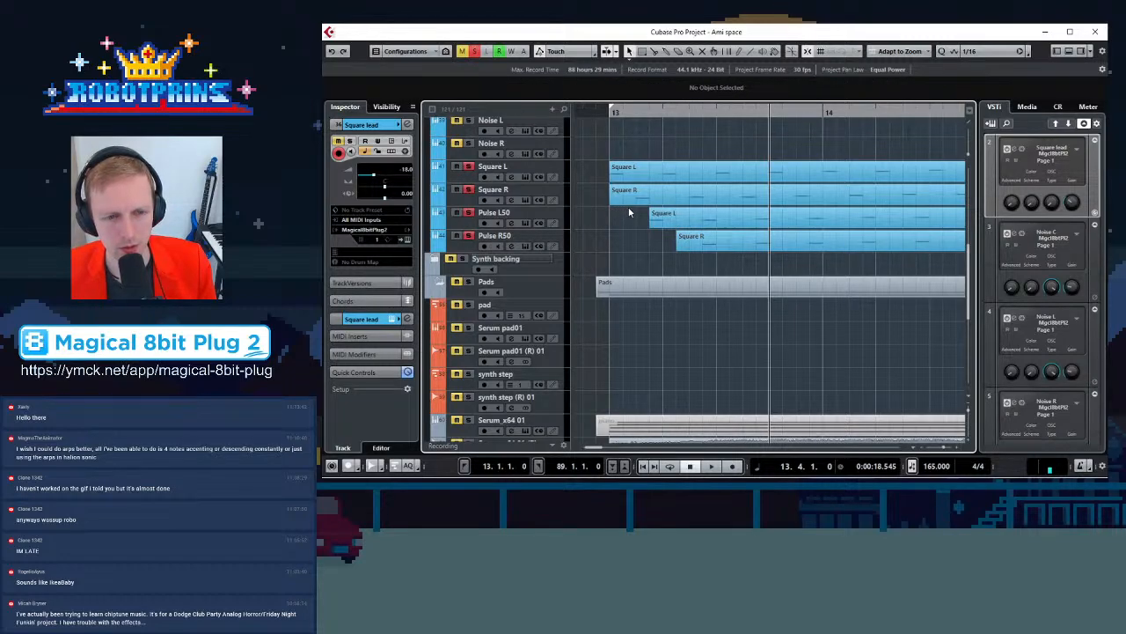
key("g")
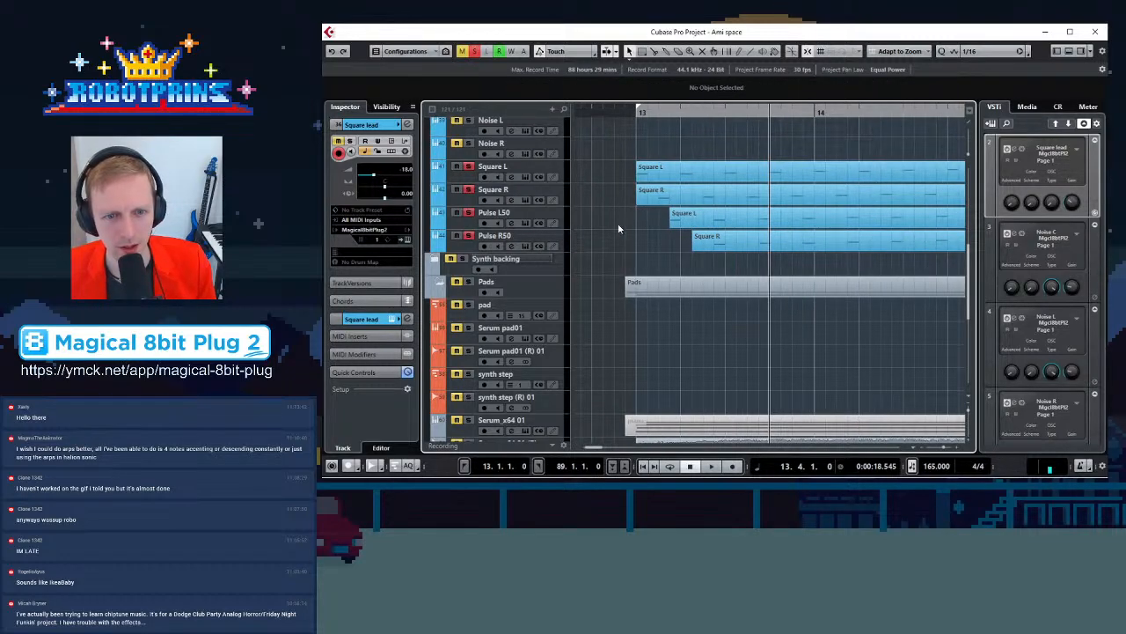
left_click_drag(694, 214, 654, 249)
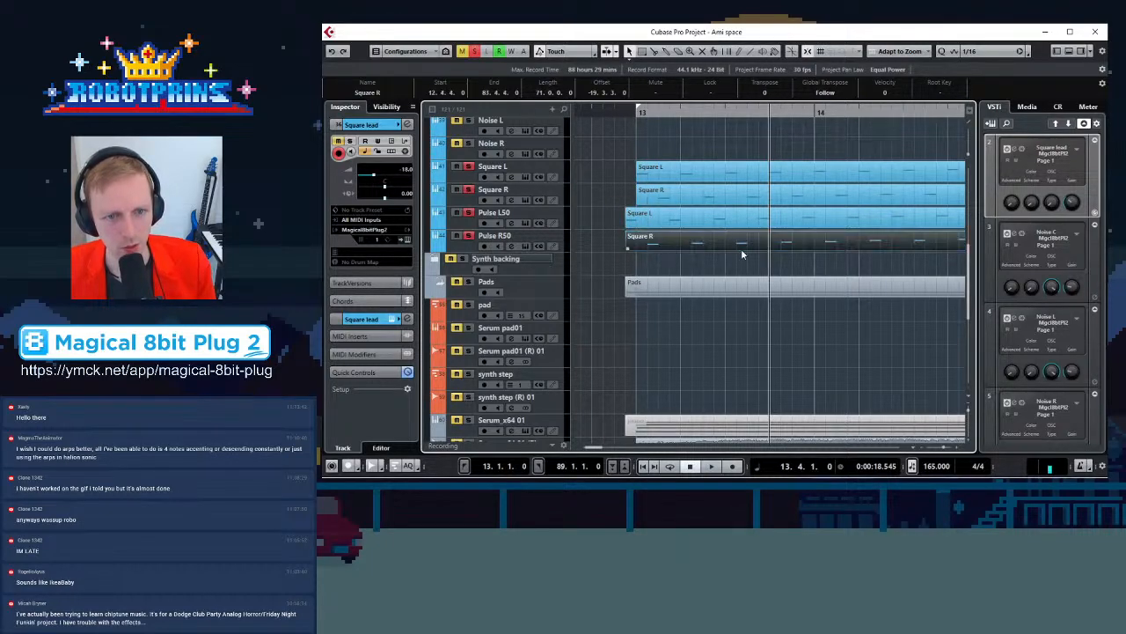
Play the arrangement and zoom out and in to audition the new Pulse part timing
key("space")
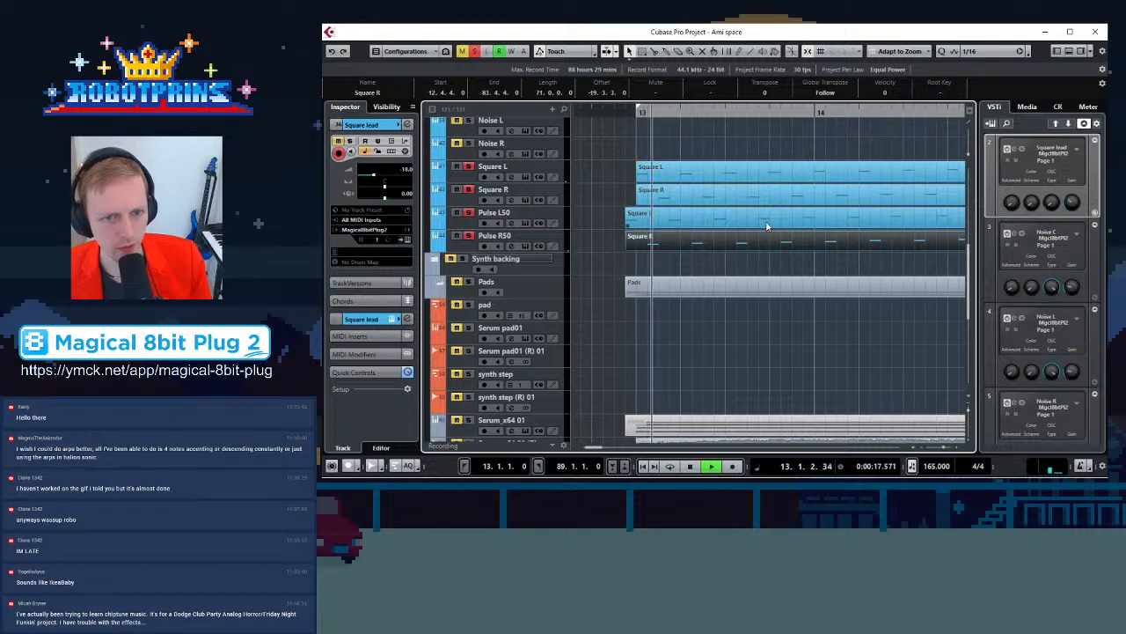
key("g")
key("g")
key("g")
key("g")
key("g")
key("g")
key("g")
key("g")
key("g")
key("g")
key("g")
key("g")
key("g")
key("g")
key("g")
key("g")
key("g")
key("g")
key("g")
key("g")
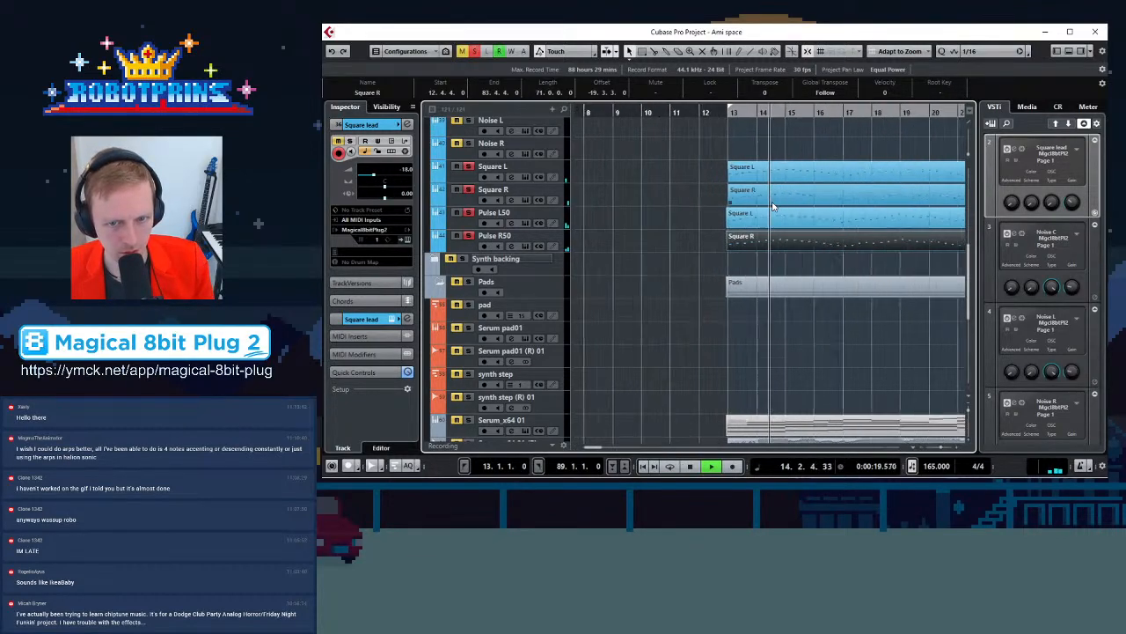
key("h")
key("h")
key("h")
key("h")
key("h")
key("h")
key("h")
key("h")
key("h")
key("h")
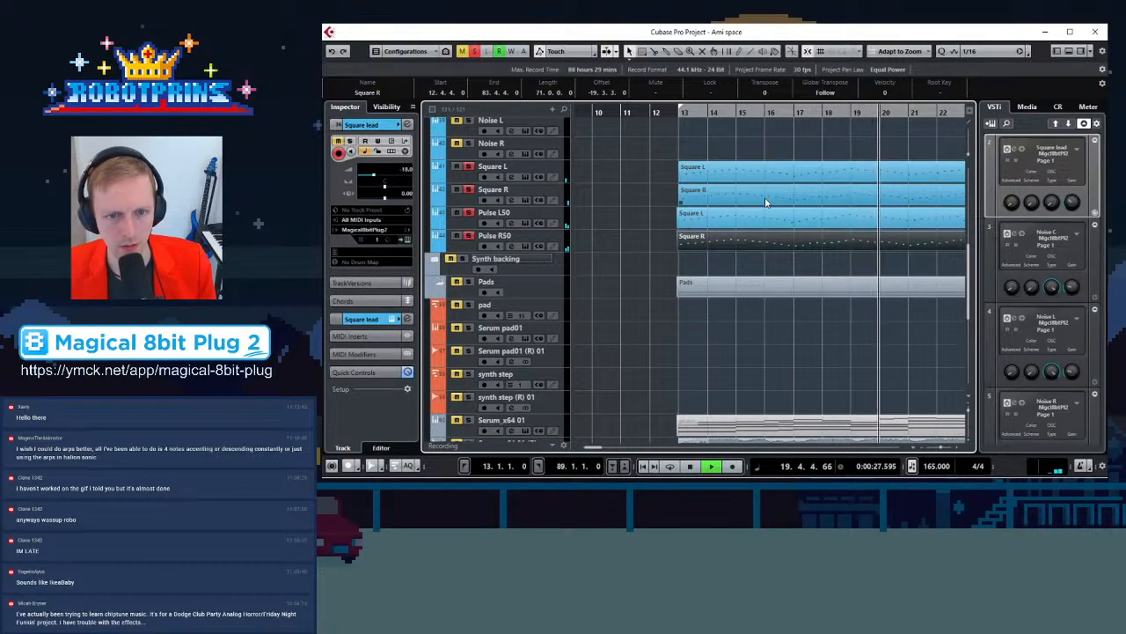
key("g")
key("g")
key("g")
key("g")
key("g")
key("g")
key("g")
key("g")
key("g")
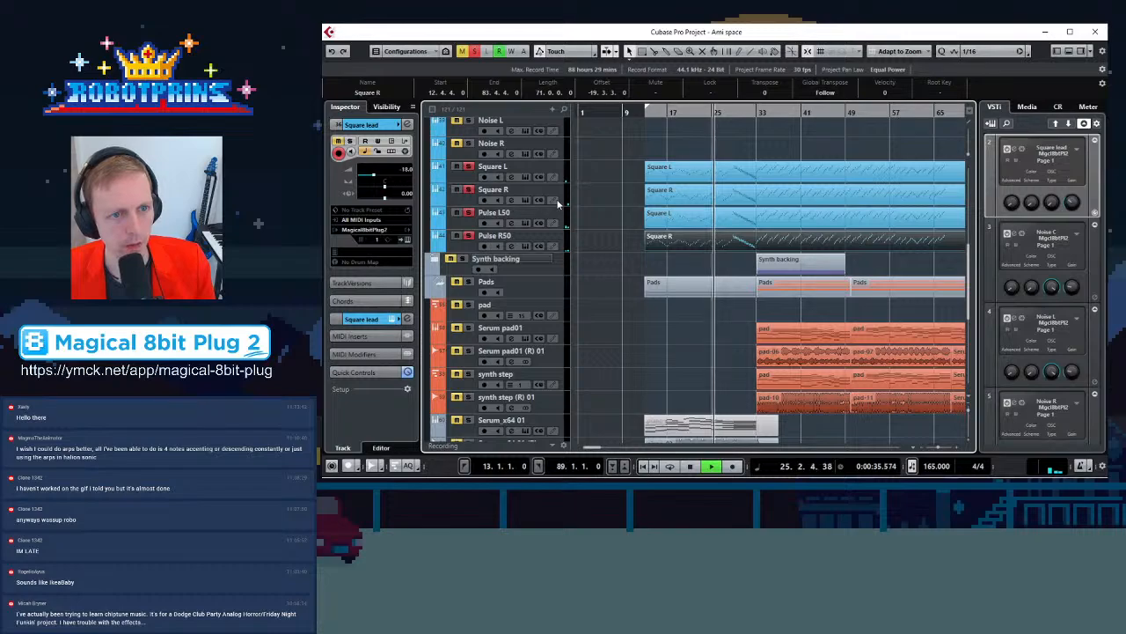
Open the MixConsole, change the first insert effect on the rightmost channel, and close it
key("F3")
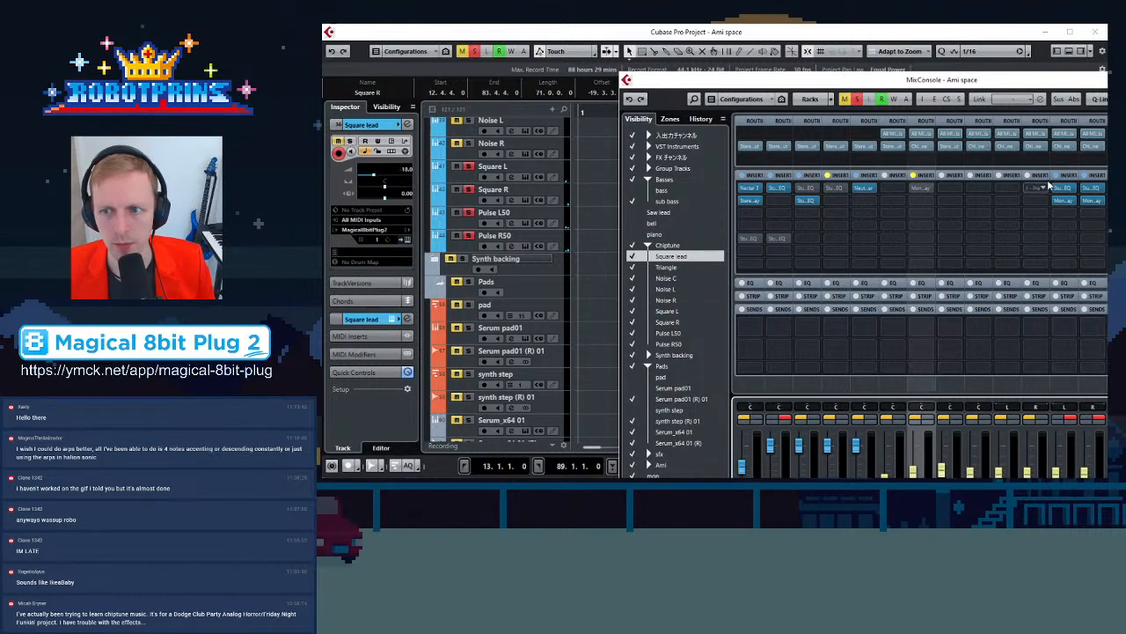
left_click(1090, 190)
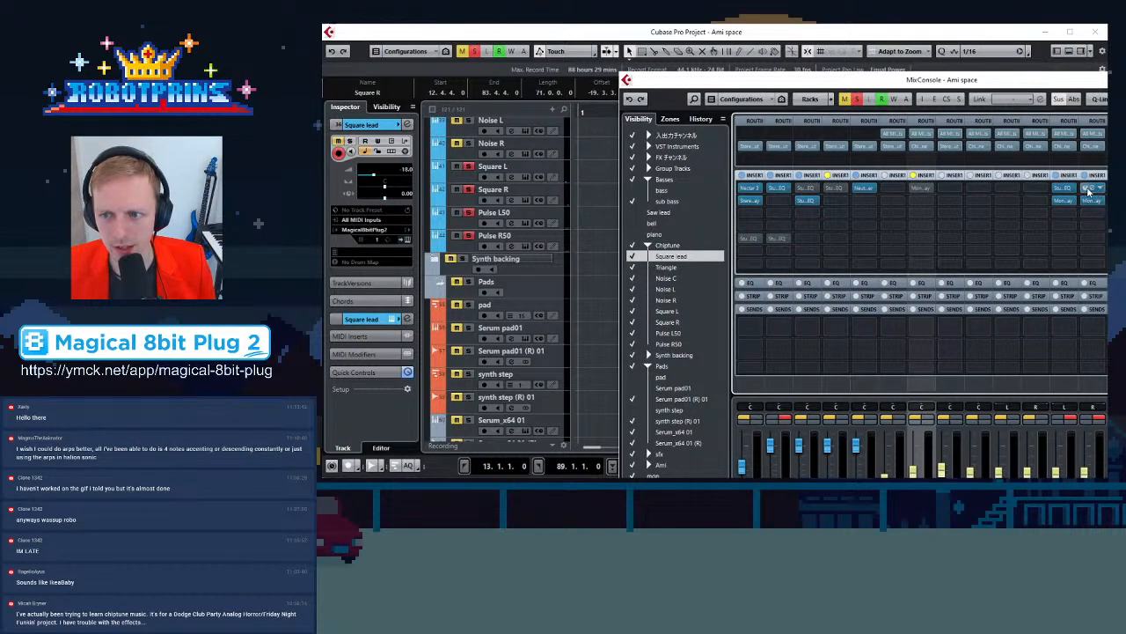
left_click_drag(1100, 190, 1107, 189)
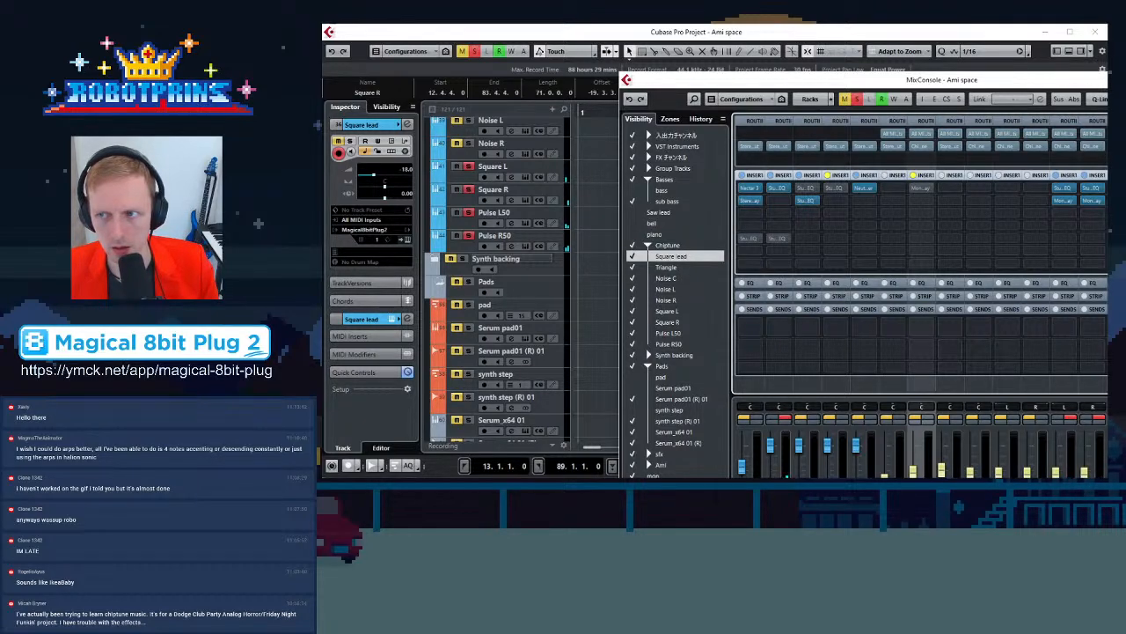
key("F3")
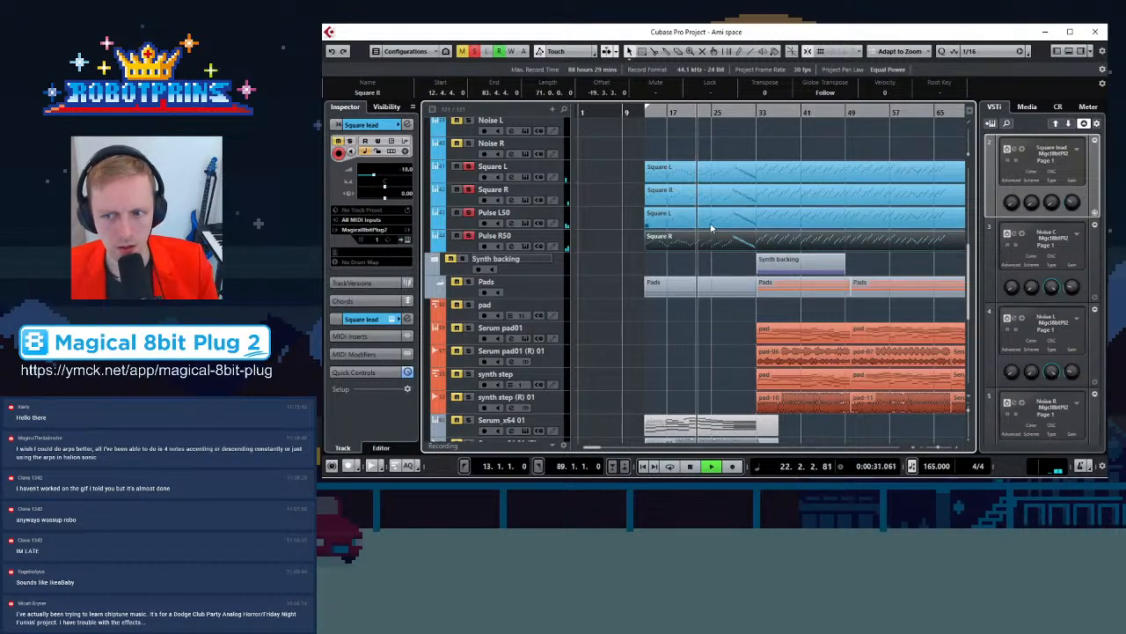
Listen to the playback while zooming across the Square and Pulse parts
left_click(717, 259)
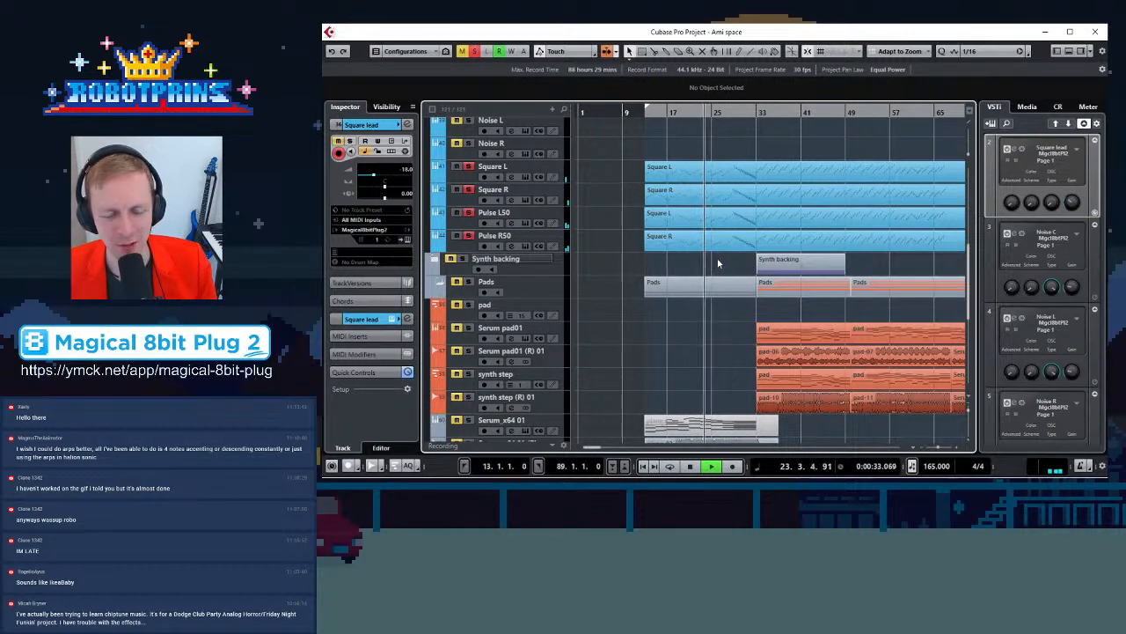
key("g")
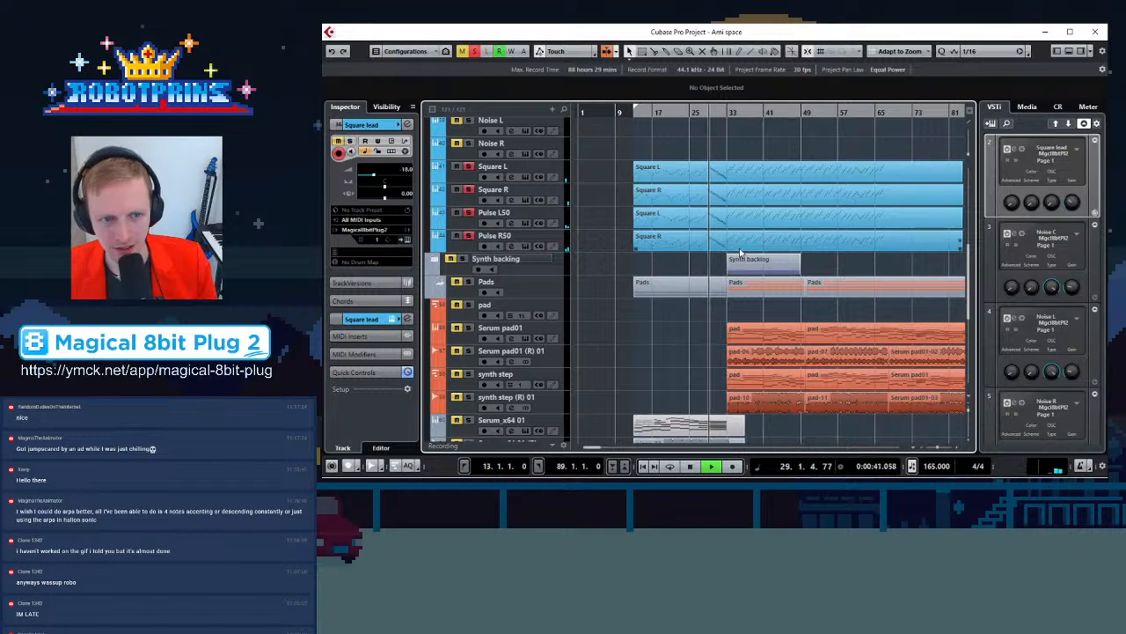
key("h")
key("h")
key("h")
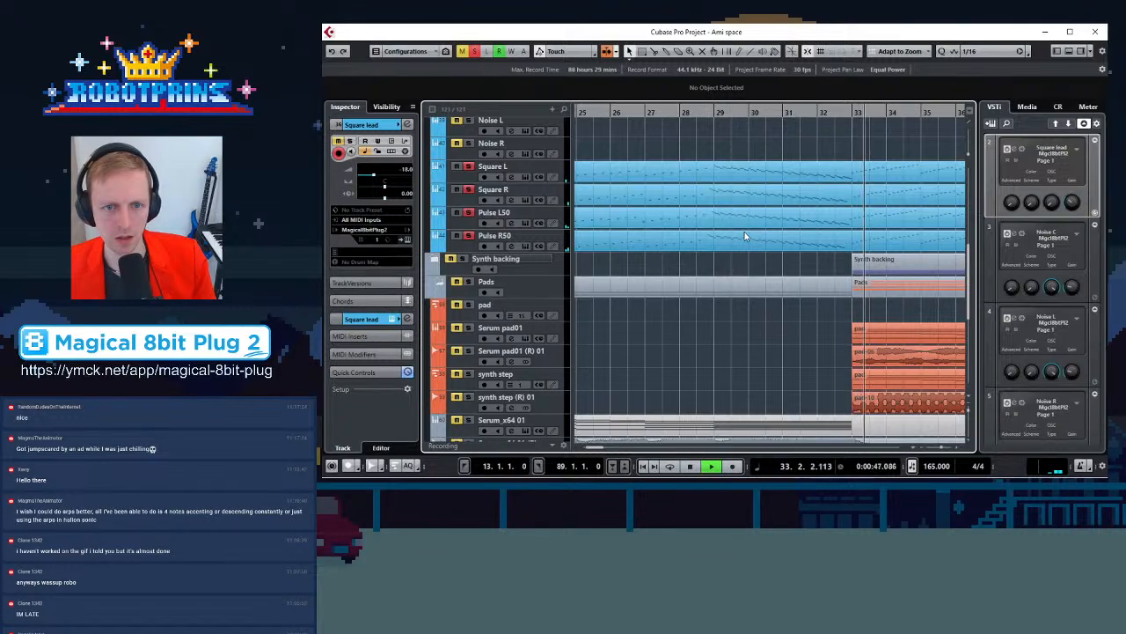
key("g")
key("g")
key("g")
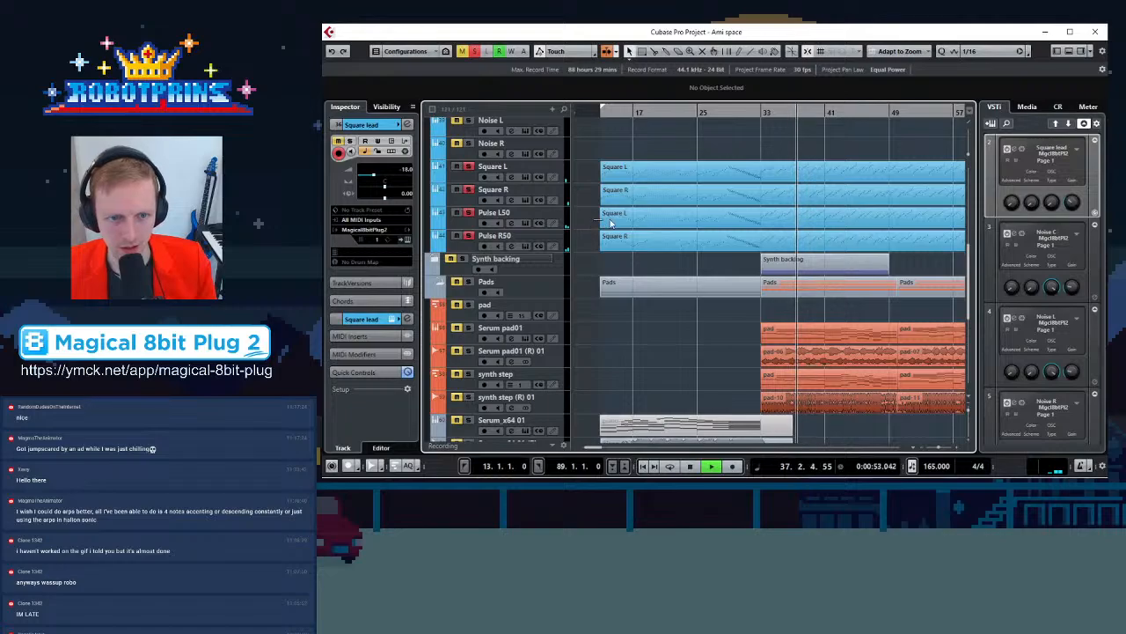
Stop playback, select the Pulse L50 and Pulse R50 parts, and open them in the Key Editor
left_click_drag(595, 221, 659, 244)
key("space")
left_click(672, 221)
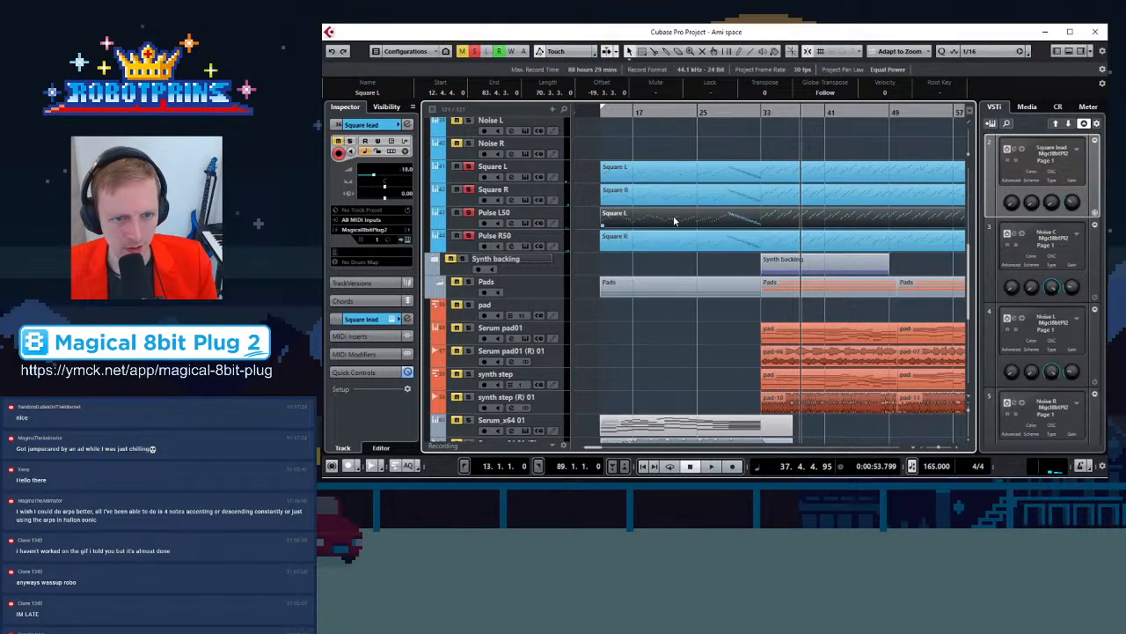
left_click_drag(587, 221, 643, 252)
double_click(640, 248)
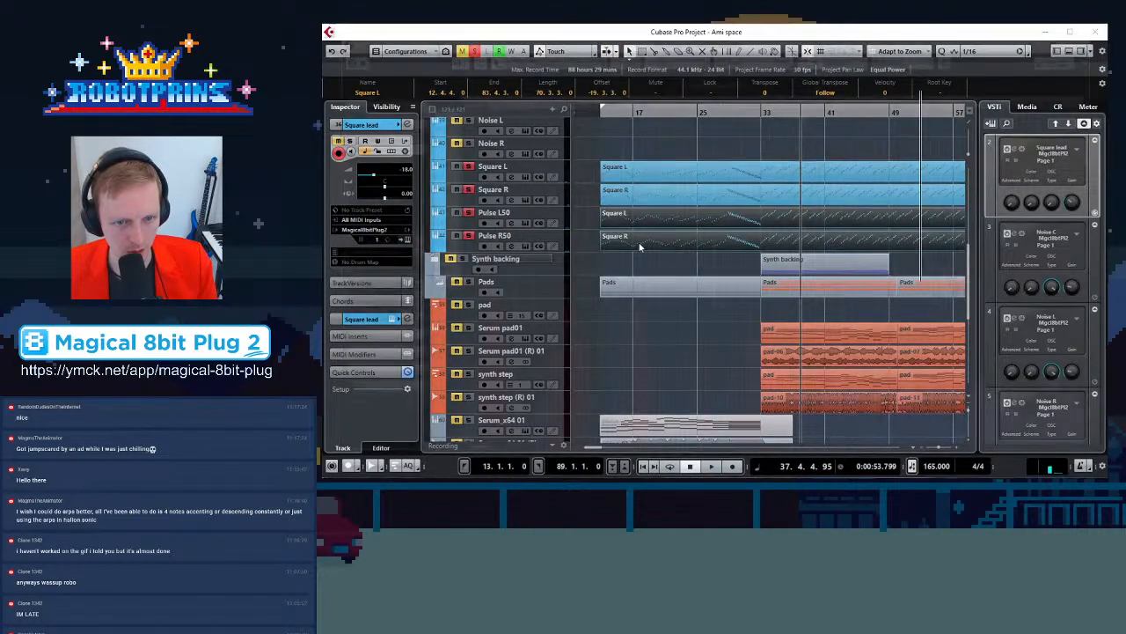
Select the notes of both Pulse copies in the Key Editor and lower their velocities
key("g")
key("g")
key("g")
key("g")
key("g")
key("g")
key("g")
scroll(652, 195, "up", 1)
scroll(653, 194, "up", 3)
left_click_drag(731, 146, 585, 333)
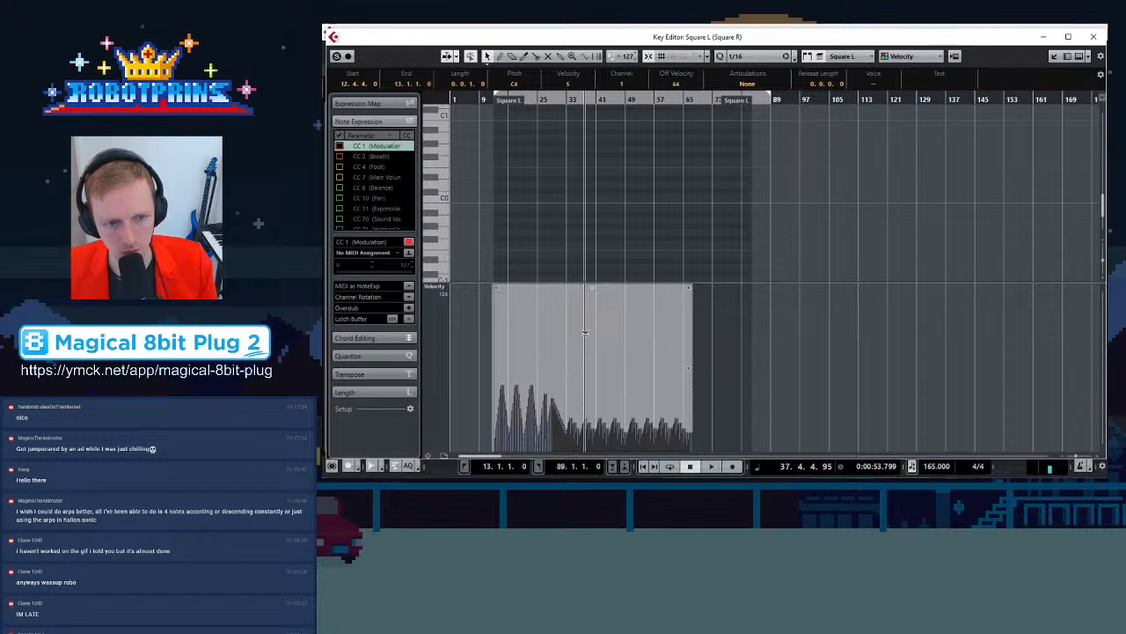
left_click(828, 58)
left_click(852, 84)
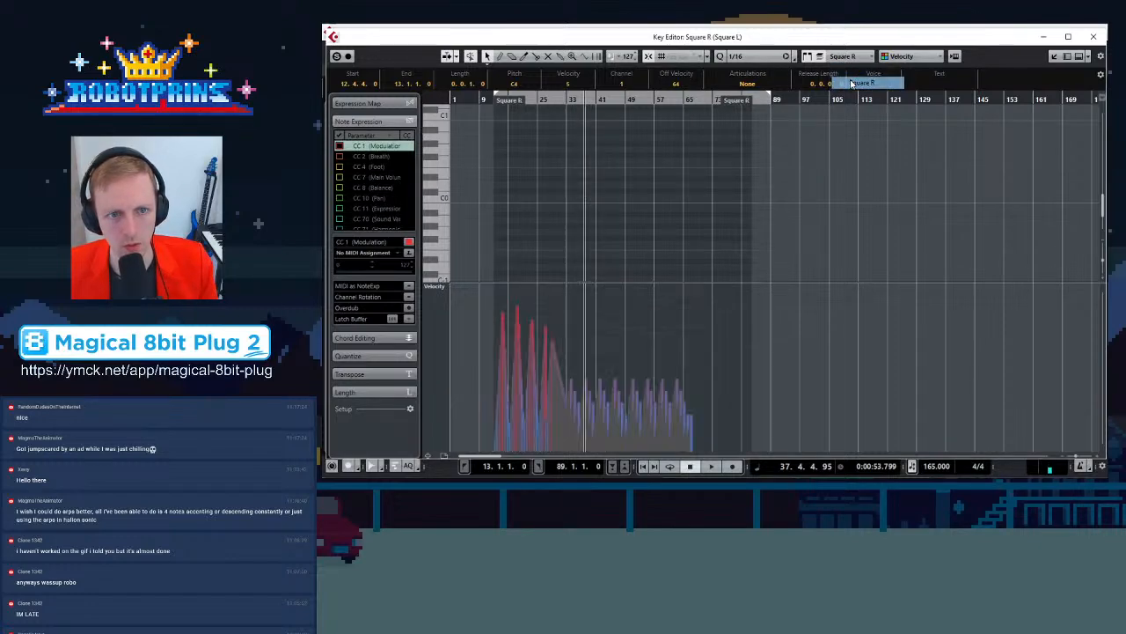
scroll(523, 224, "up", 10)
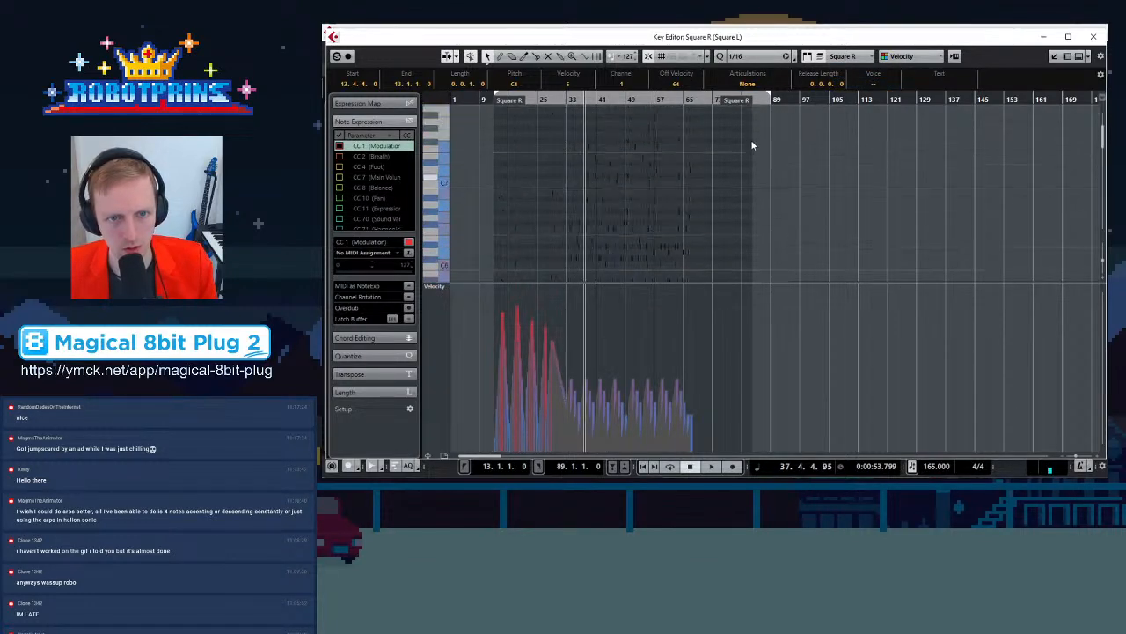
mouse_move(703, 113)
left_mouse_down()
mouse_move(641, 367)
mouse_move(472, 201)
left_mouse_up()
left_click_drag(591, 287, 578, 356)
Play back and zoom in to audition the softer Pulse parts
key("space")
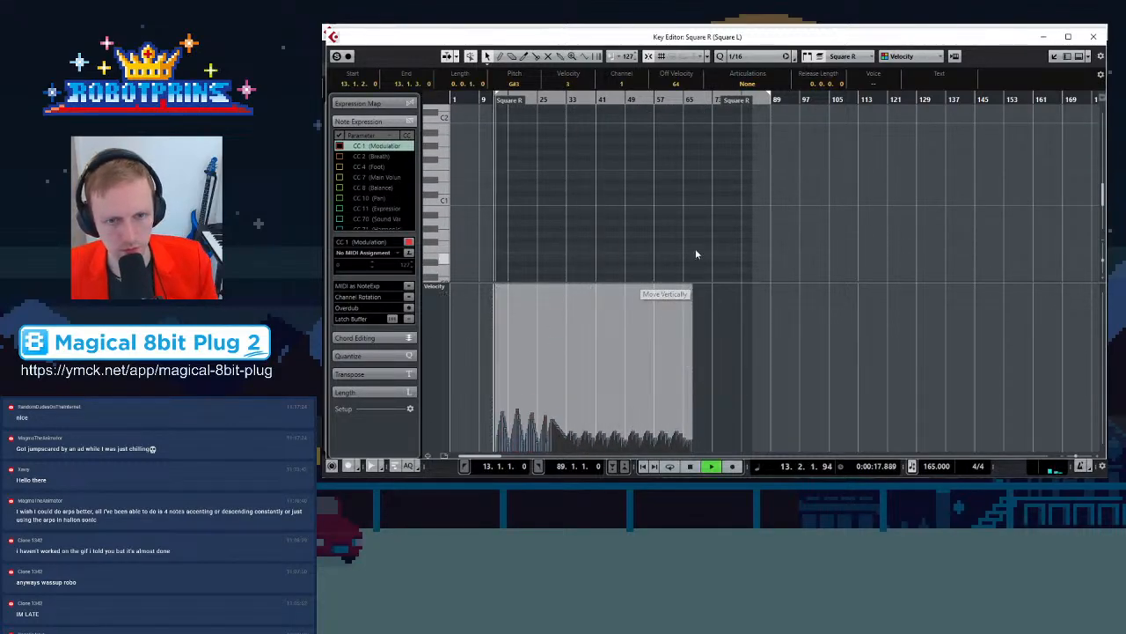
left_click(681, 194)
key("h")
key("h")
key("h")
key("h")
key("h")
key("h")
key("h")
key("h")
key("h")
key("h")
key("h")
key("h")
key("h")
key("h")
key("h")
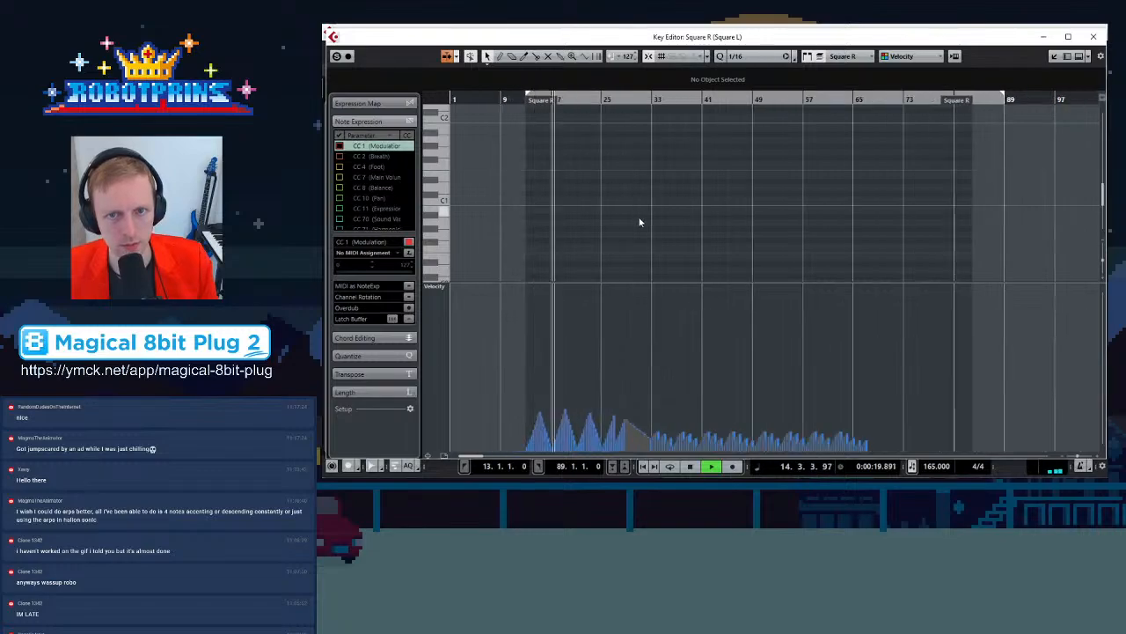
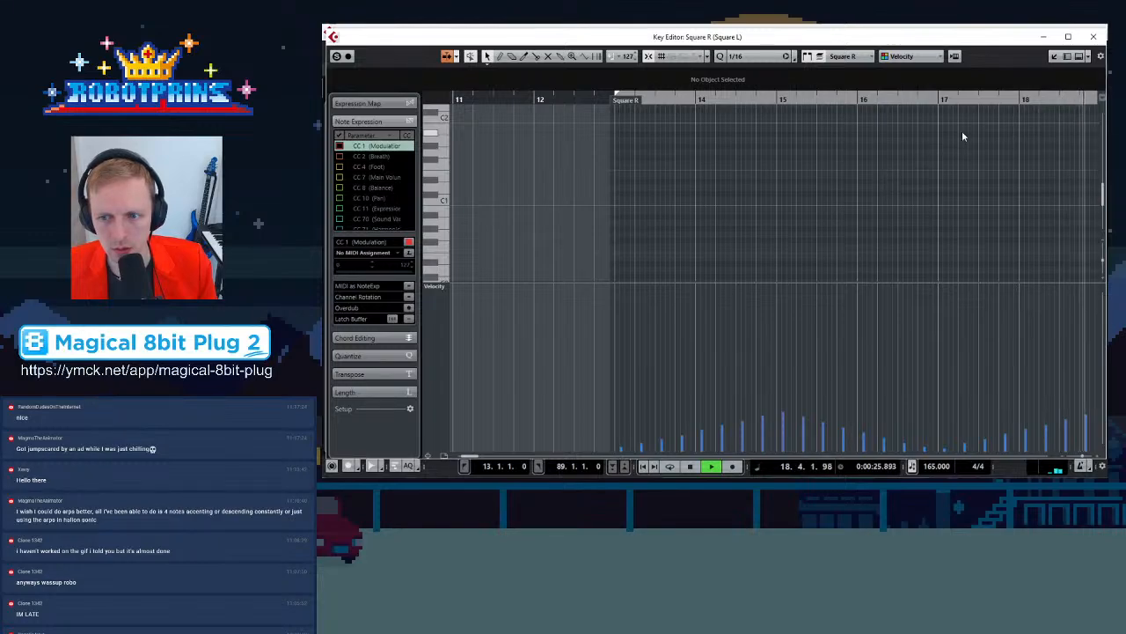
Close the Key Editor, zoom around the arrangement, and stop playback
scroll(799, 149, "down", 10)
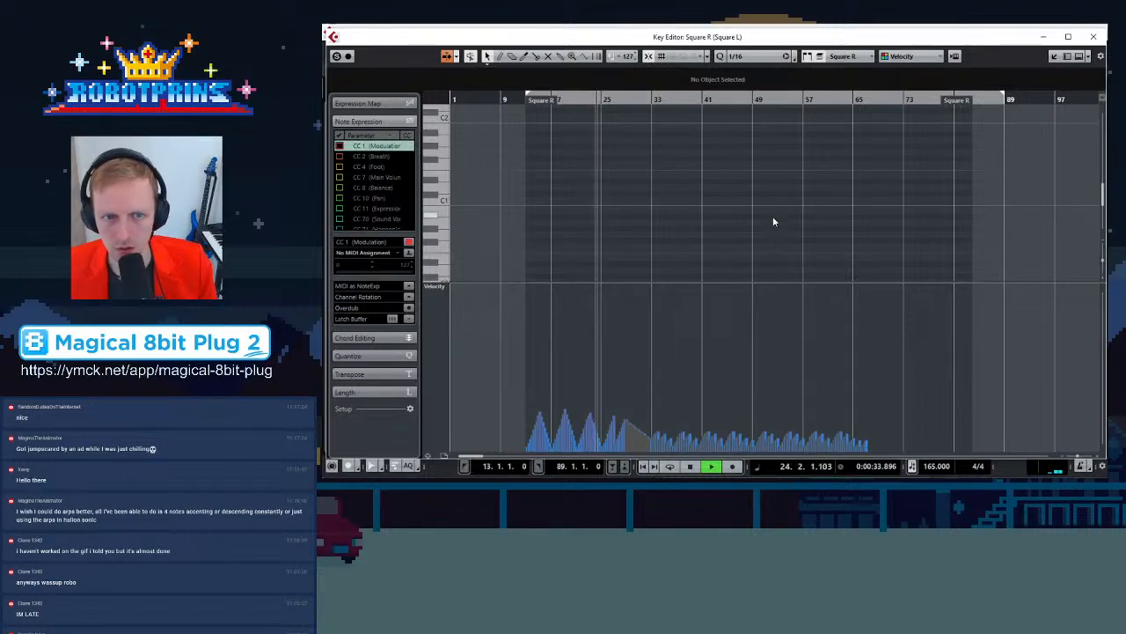
left_click(1095, 36)
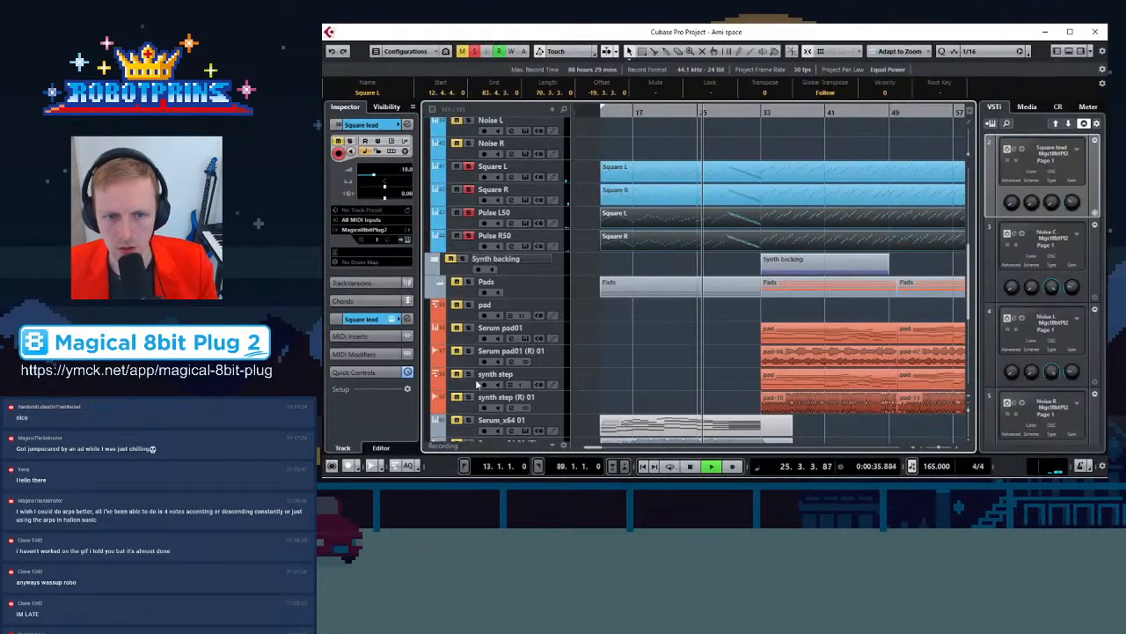
key("h")
key("h")
key("h")
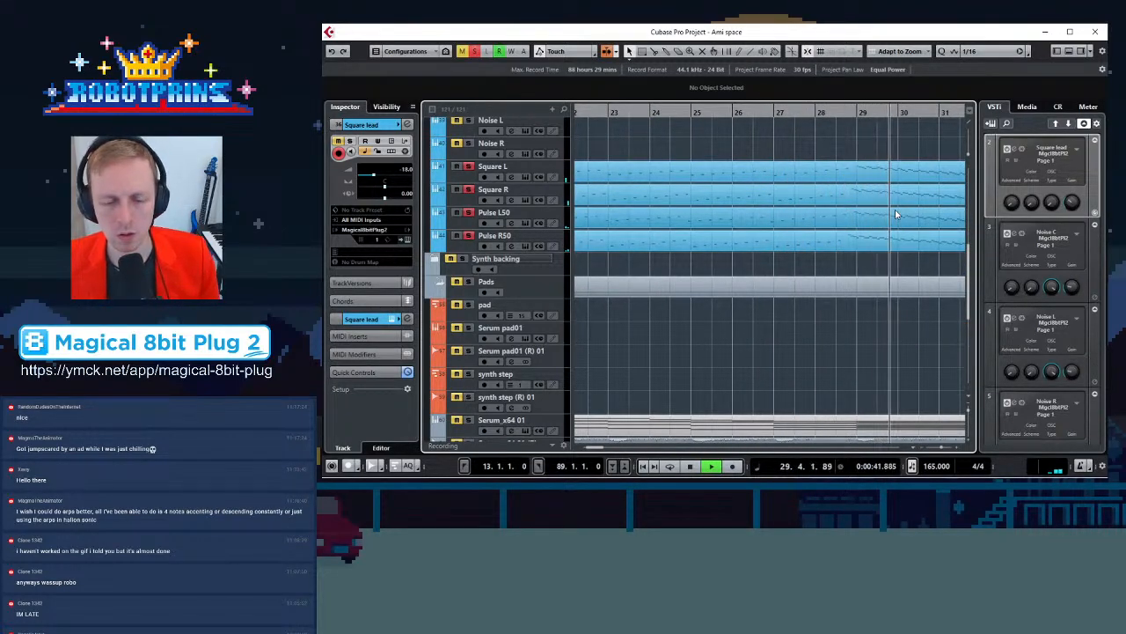
key("g")
key("g")
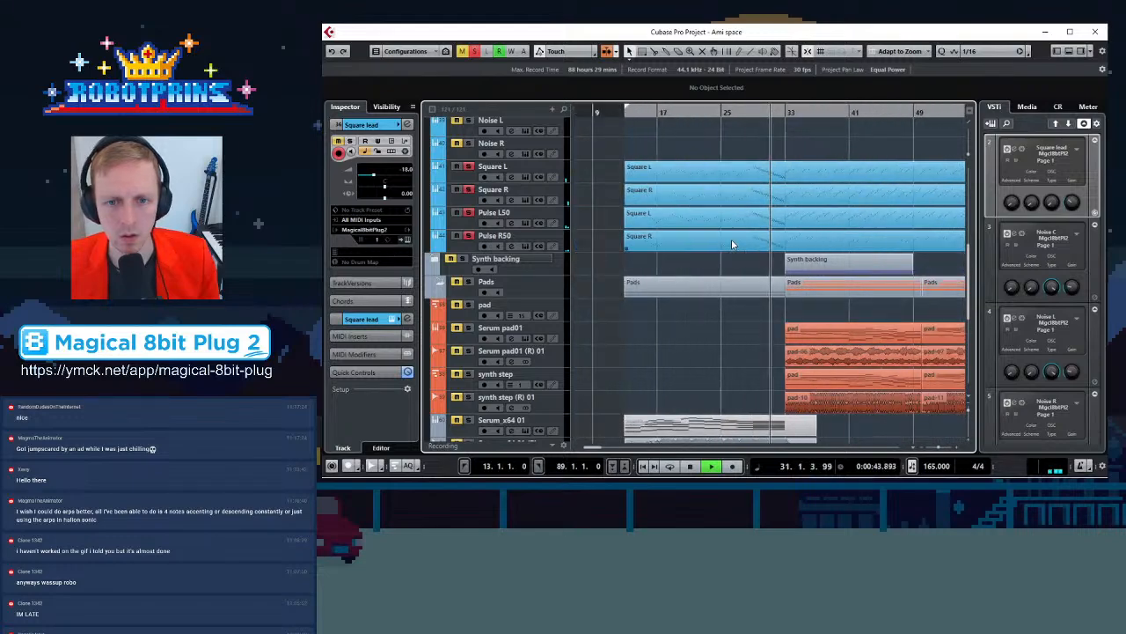
key("h")
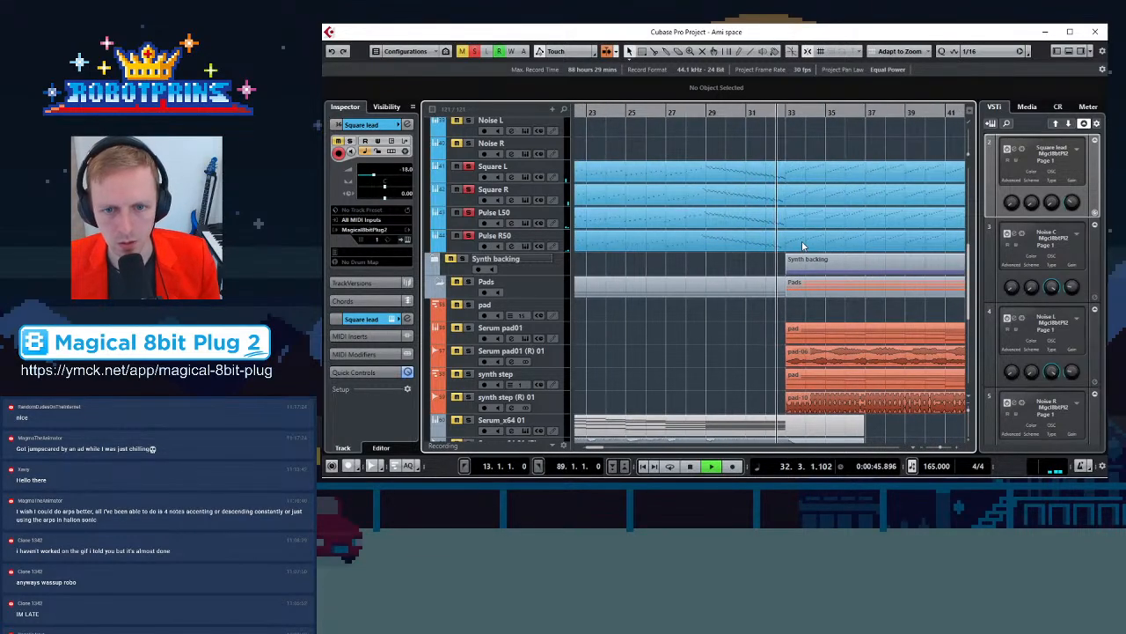
key("space")
Open the Pulse L50 part in the Key Editor and delete all its notes from bar 33 onward
left_click(804, 246)
left_click(812, 228, "shift")
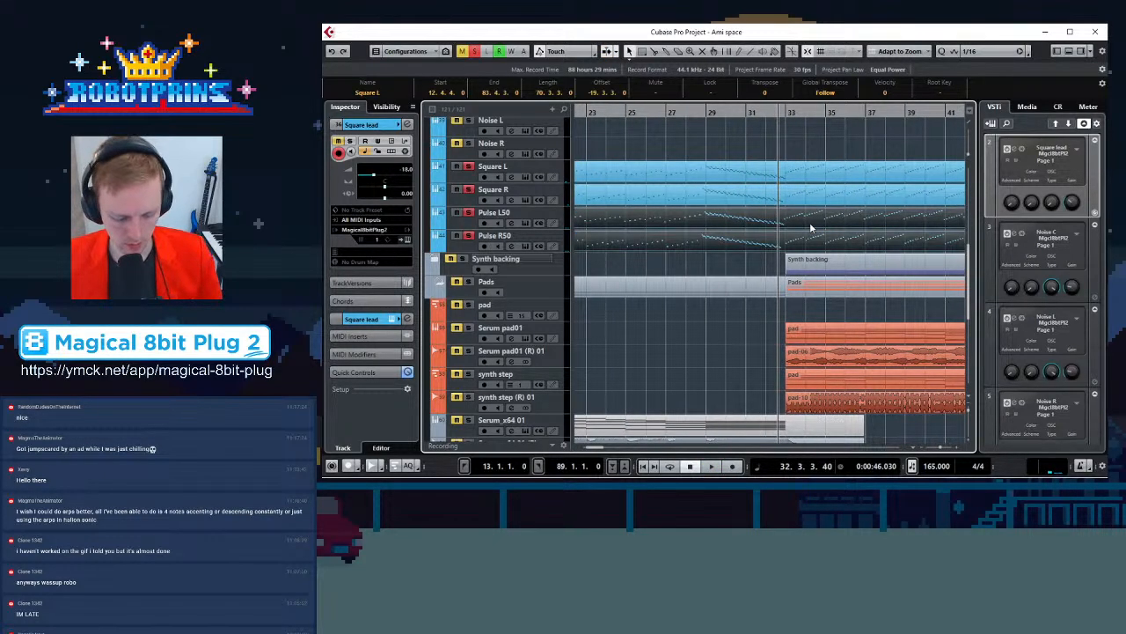
double_click(812, 228)
scroll(845, 191, "down", 4)
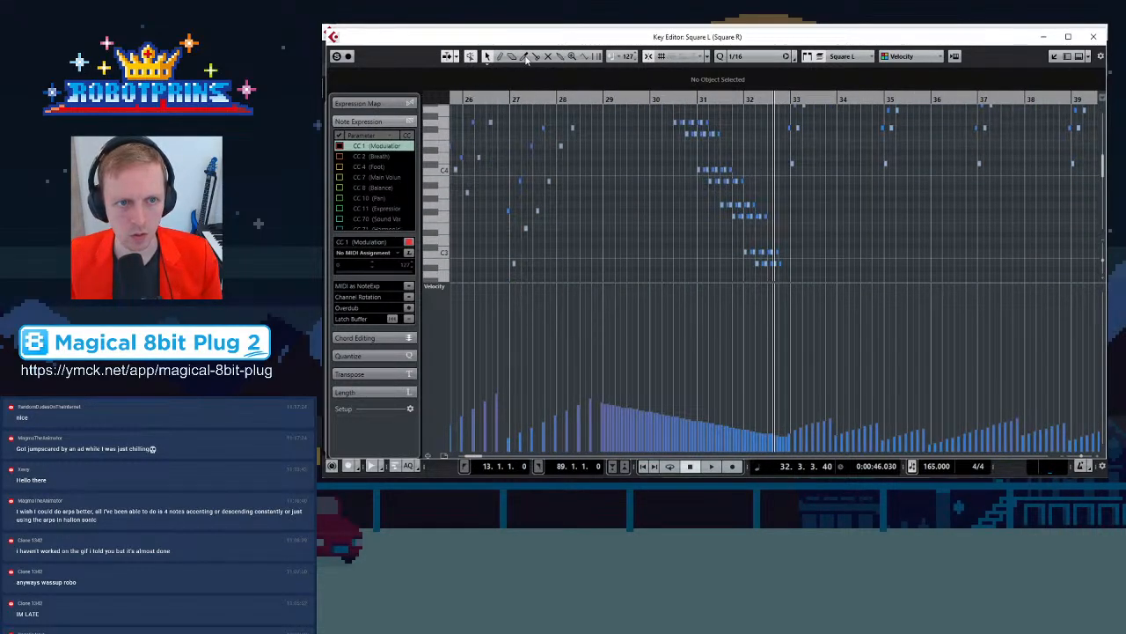
key("g")
key("g")
key("g")
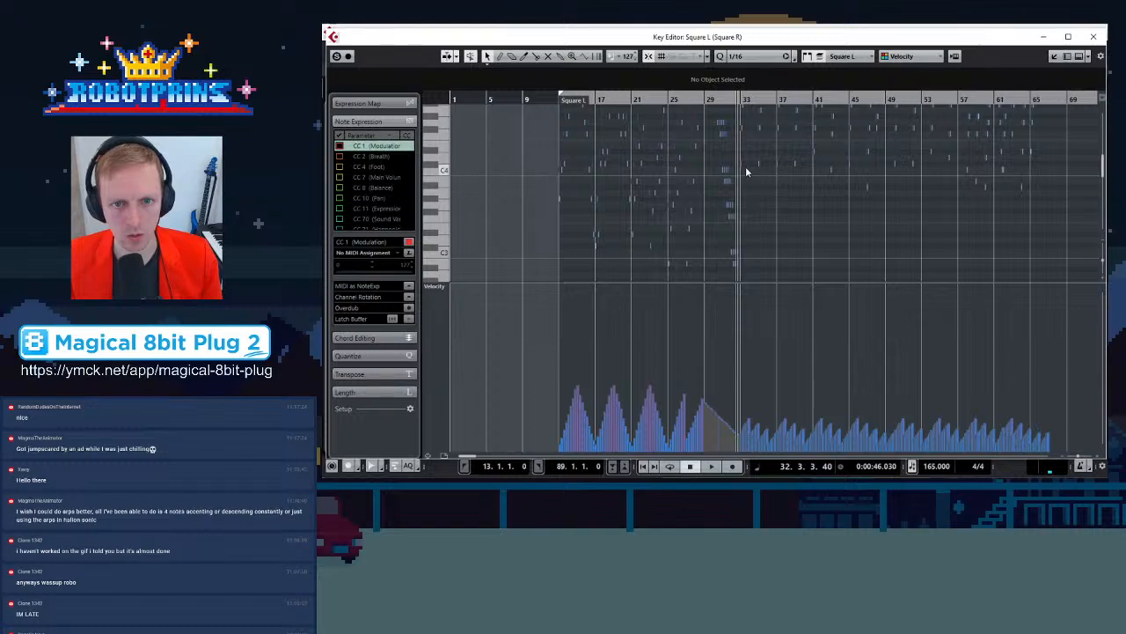
left_click_drag(737, 197, 1042, 74)
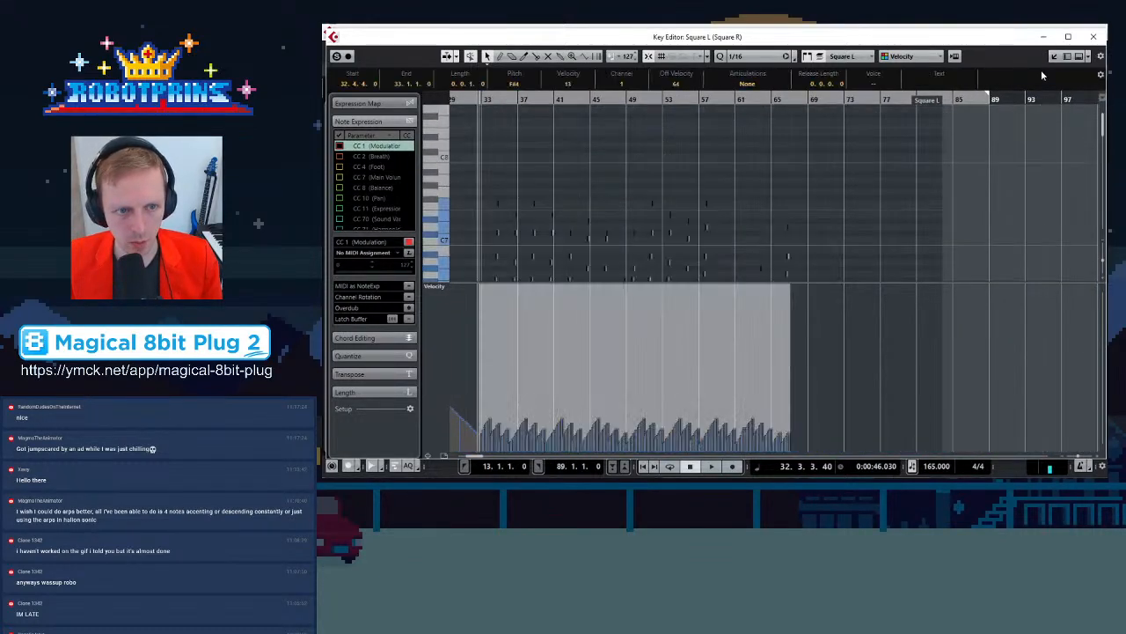
key("Delete")
Switch to the Pulse R50 part's notes and delete everything after bar 33 there too
scroll(532, 233, "down", 5)
key("h")
key("h")
key("h")
key("h")
key("h")
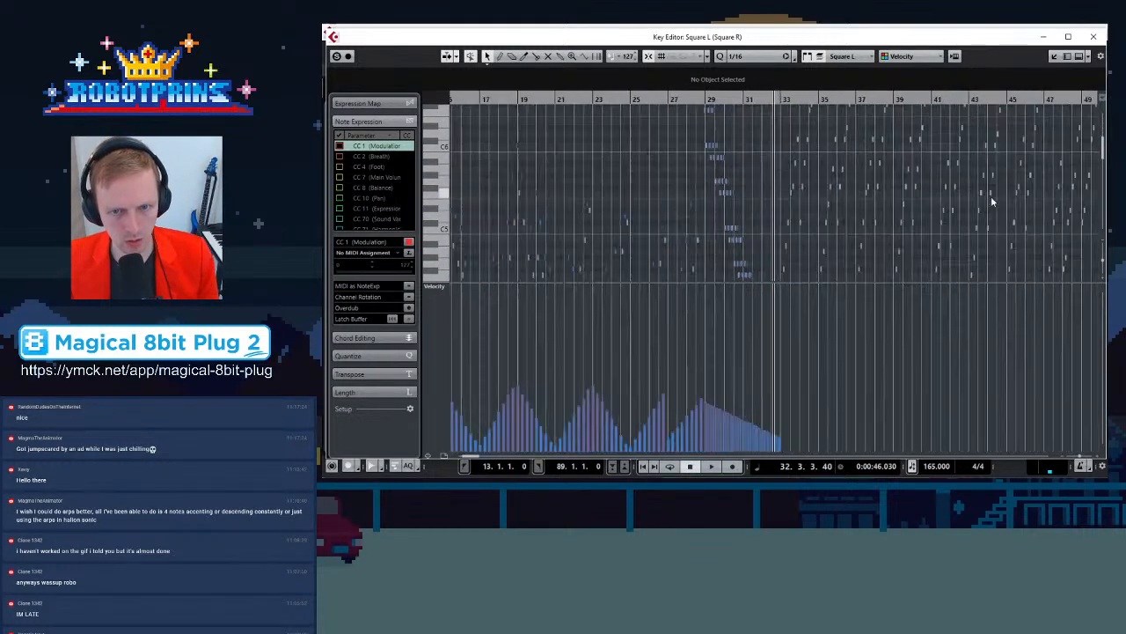
left_click(834, 271)
scroll(789, 188, "down", 3)
key("g")
key("g")
key("g")
key("g")
key("g")
key("g")
key("g")
key("g")
key("g")
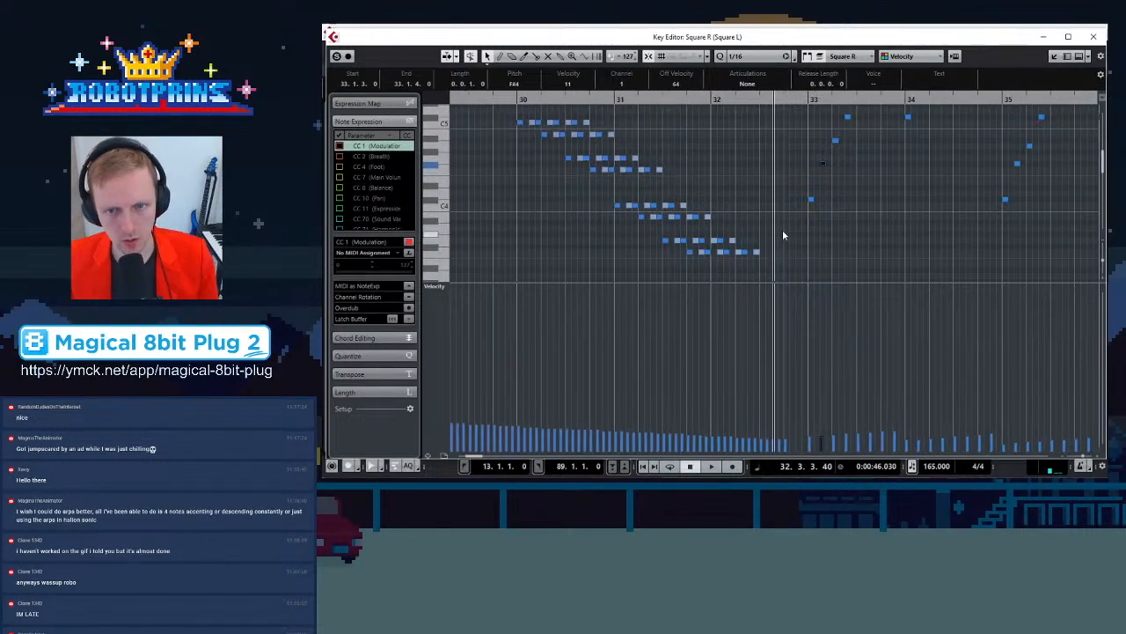
left_click(1046, 221)
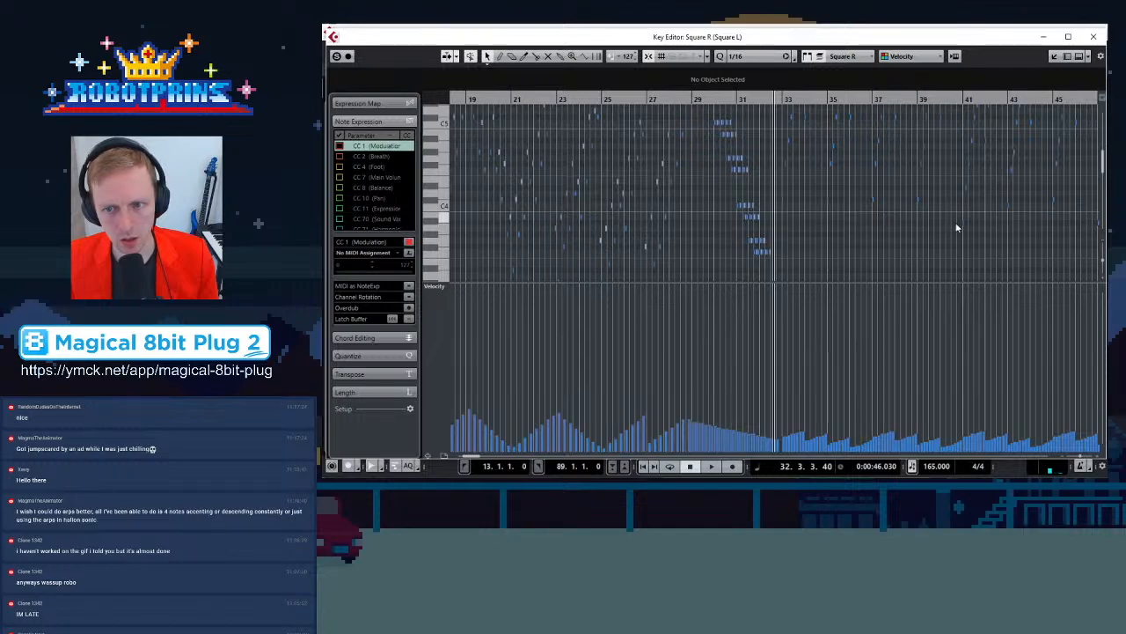
scroll(1094, 241, "right", 8)
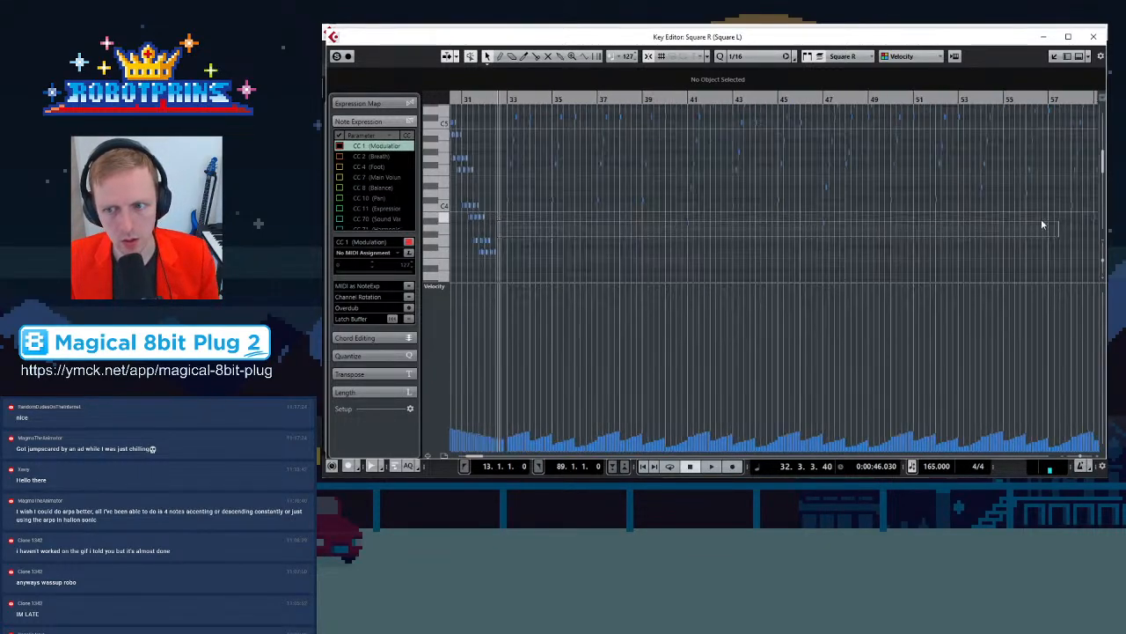
left_click_drag(1081, 187, 1004, 88)
key("Delete")
Close the Key Editor and play back the arrangement, zooming in on the start of the Pulse parts
key("g")
key("g")
key("g")
key("g")
key("g")
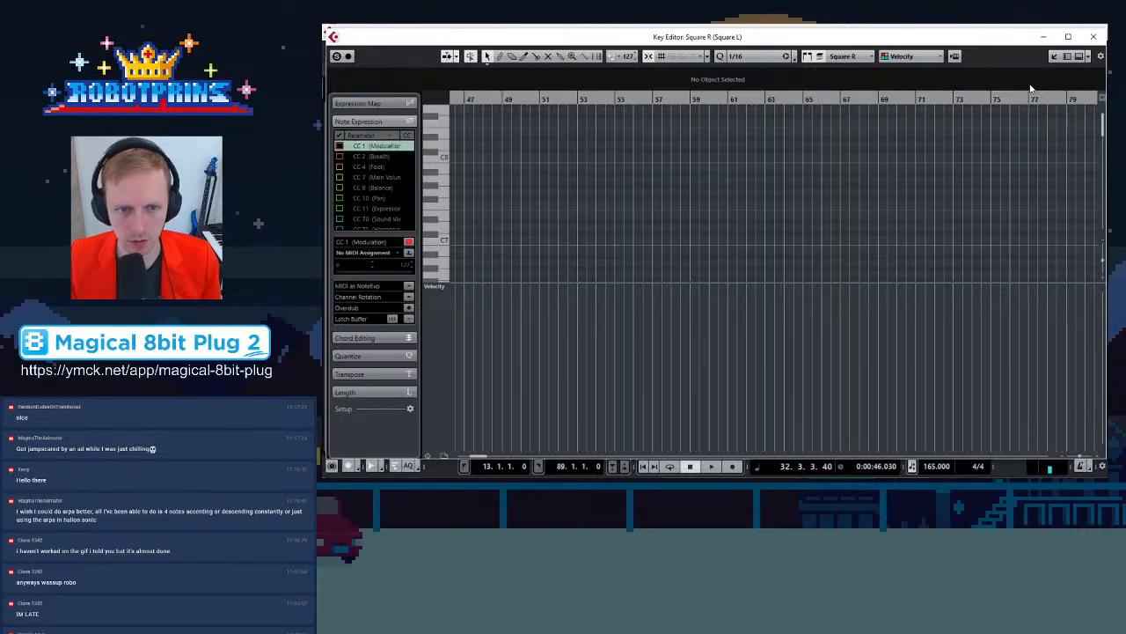
left_click(1095, 36)
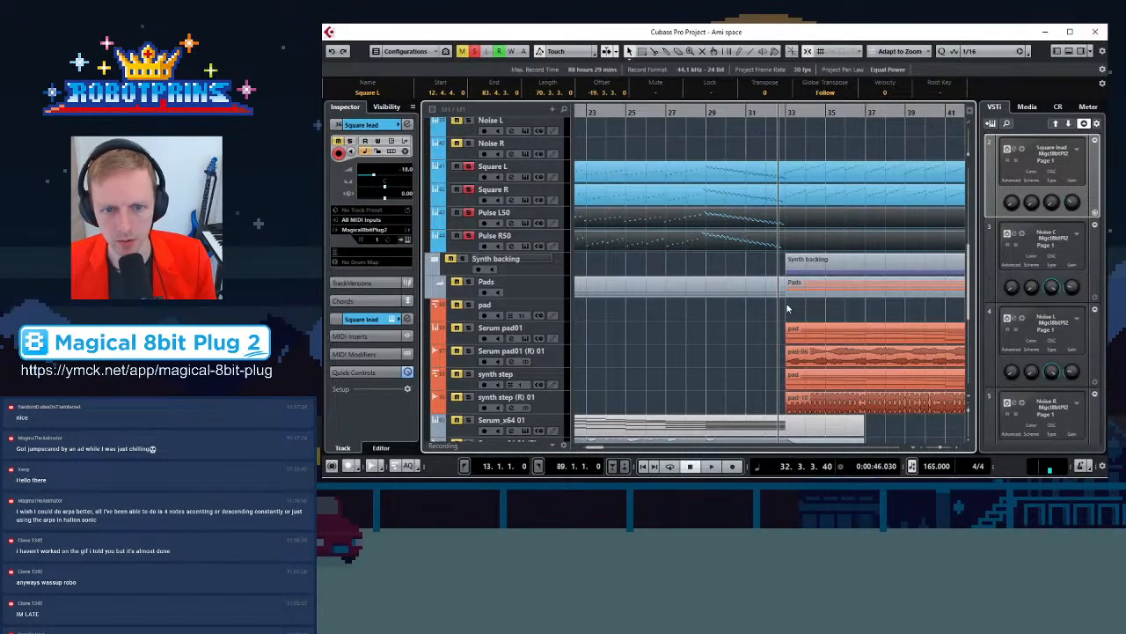
left_click(675, 261)
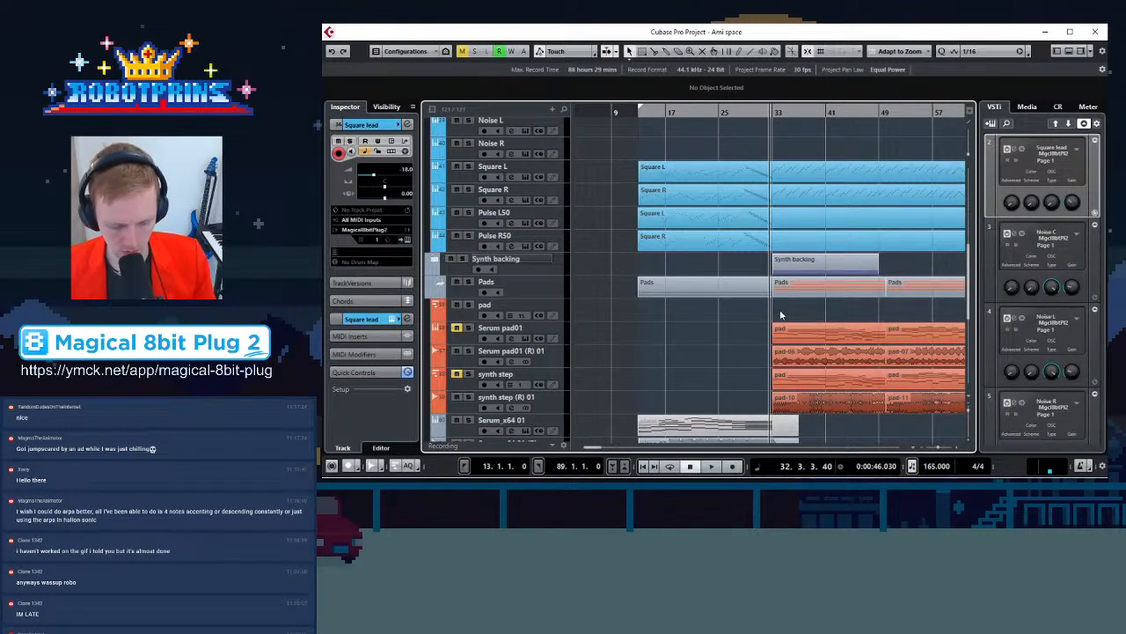
key("space")
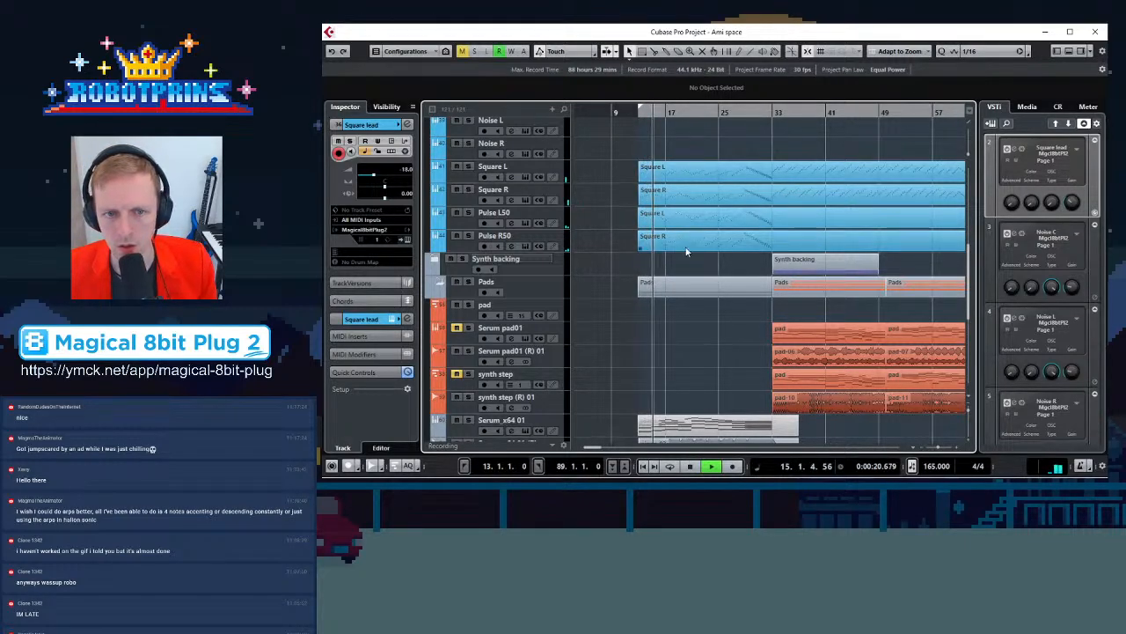
key("h")
key("h")
key("h")
key("h")
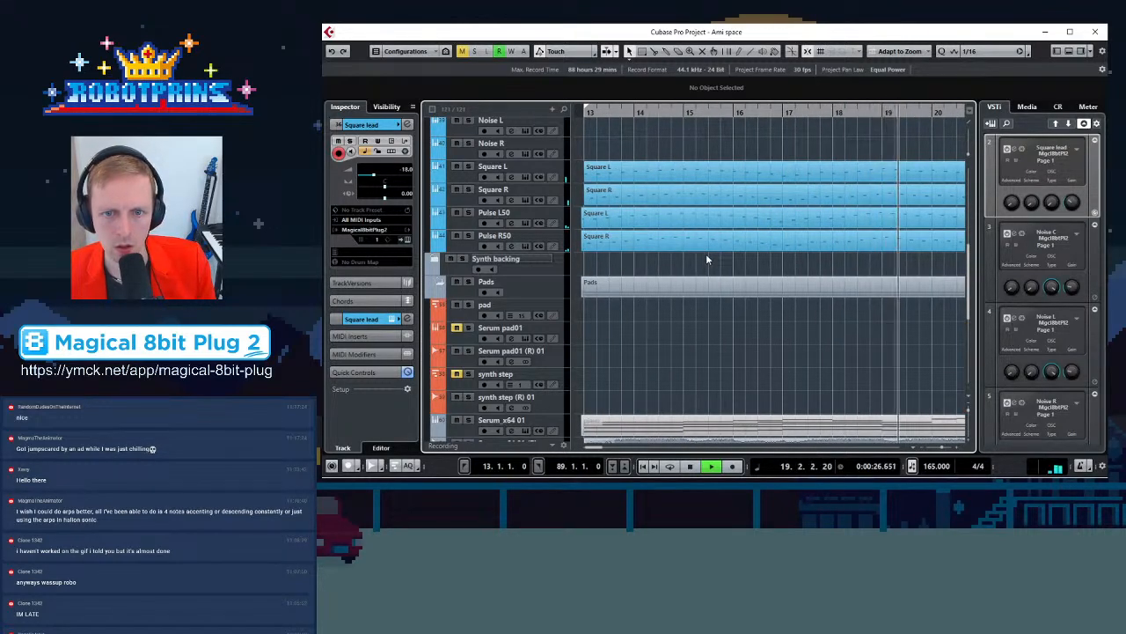
key("space")
key("h")
key("h")
key("h")
key("h")
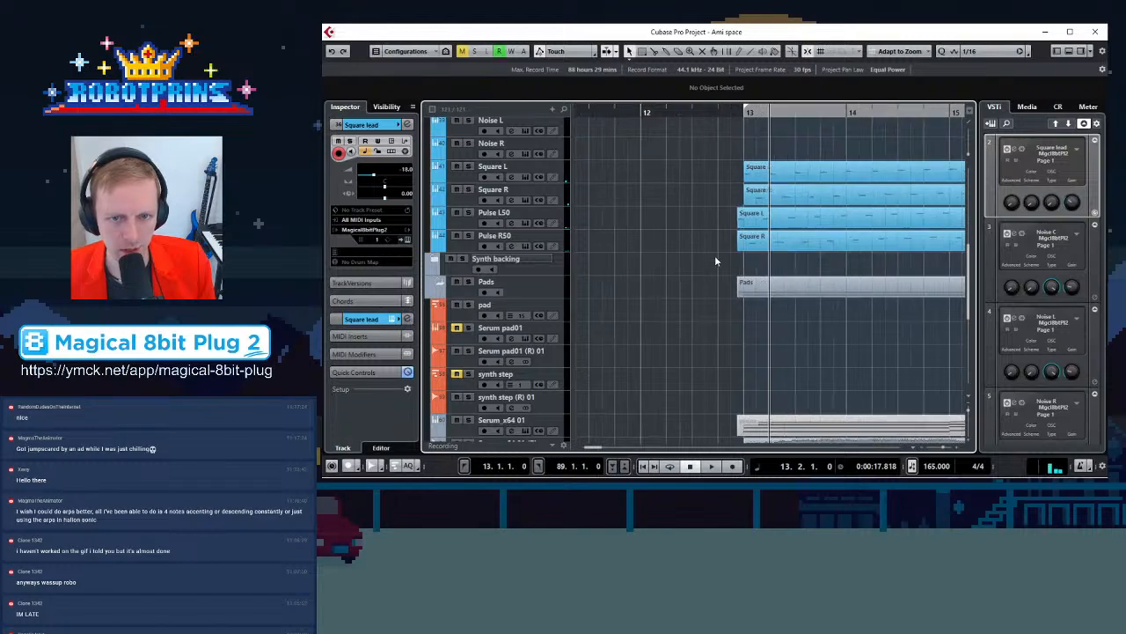
Select both Pulse parts and shift them a sixteenth later to start at 13.1.2.0, then start playback
left_click_drag(652, 217, 691, 251)
left_click_drag(741, 220, 781, 230)
key("space")
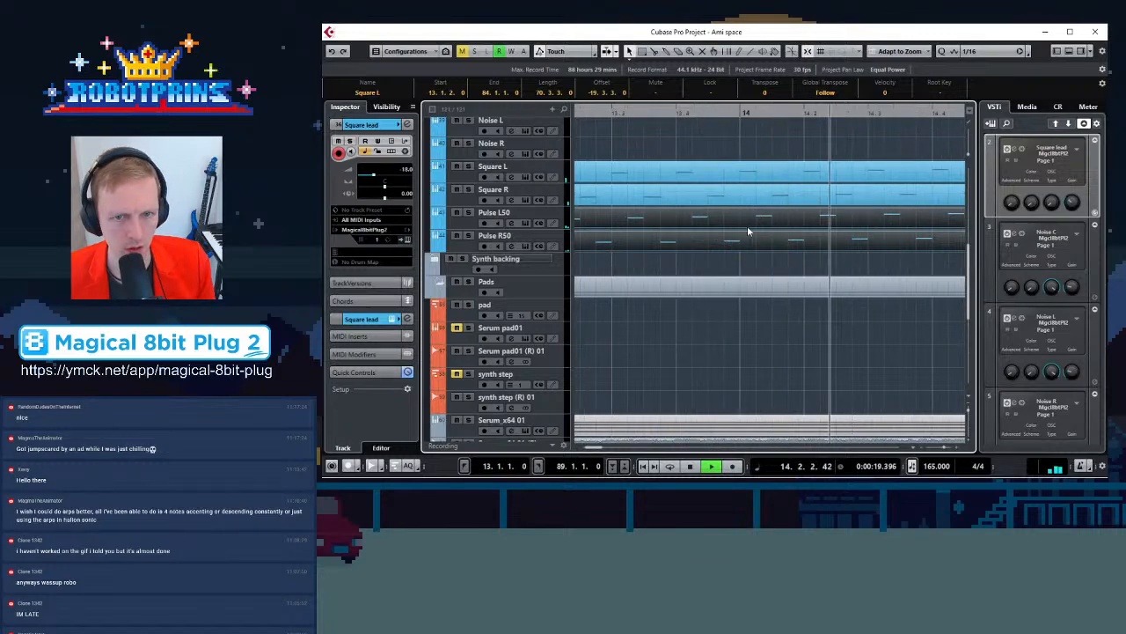
Shorten both Pulse parts so they end at bar 34
scroll(767, 269, "down", 8)
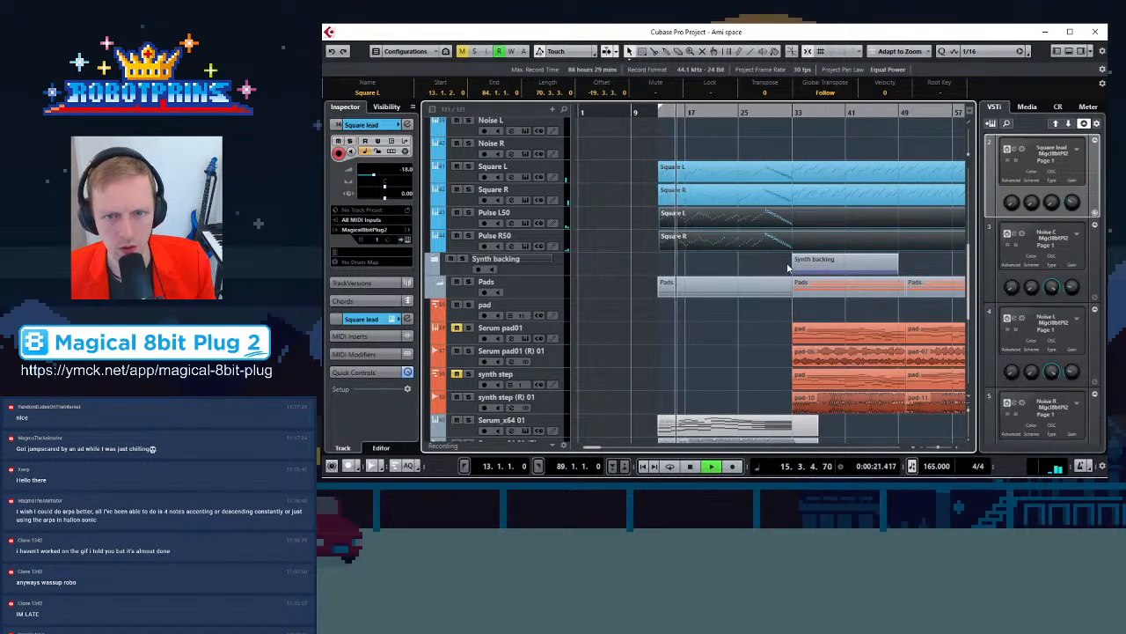
scroll(787, 264, "down", 3)
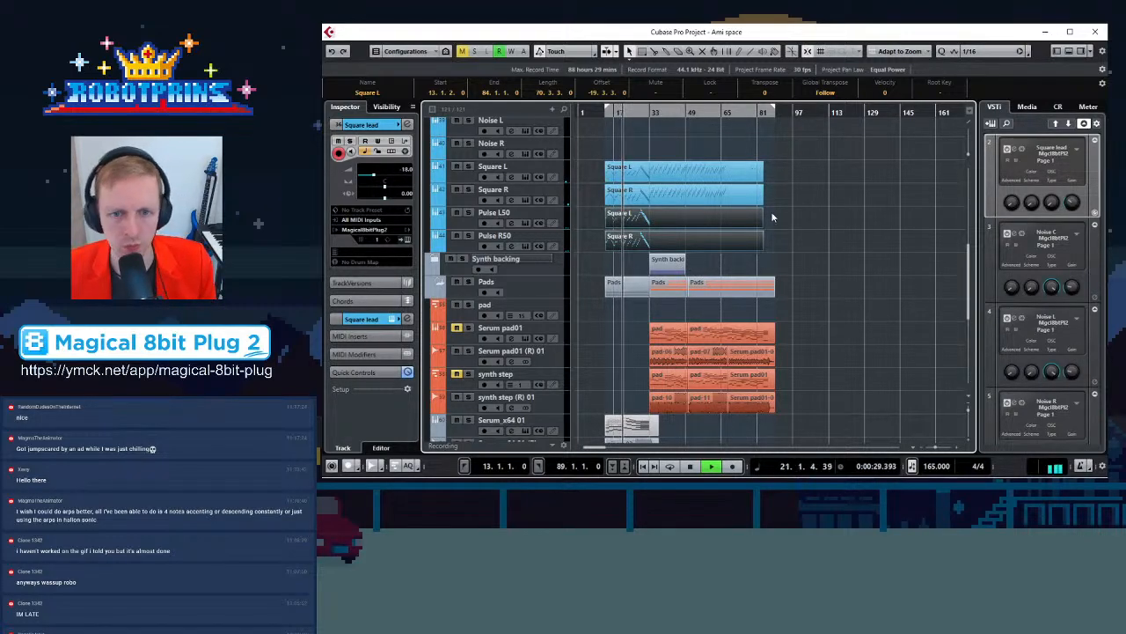
left_click_drag(762, 226, 652, 226)
key("h")
key("h")
key("h")
key("h")
key("h")
key("h")
key("h")
key("h")
key("h")
key("h")
key("h")
key("h")
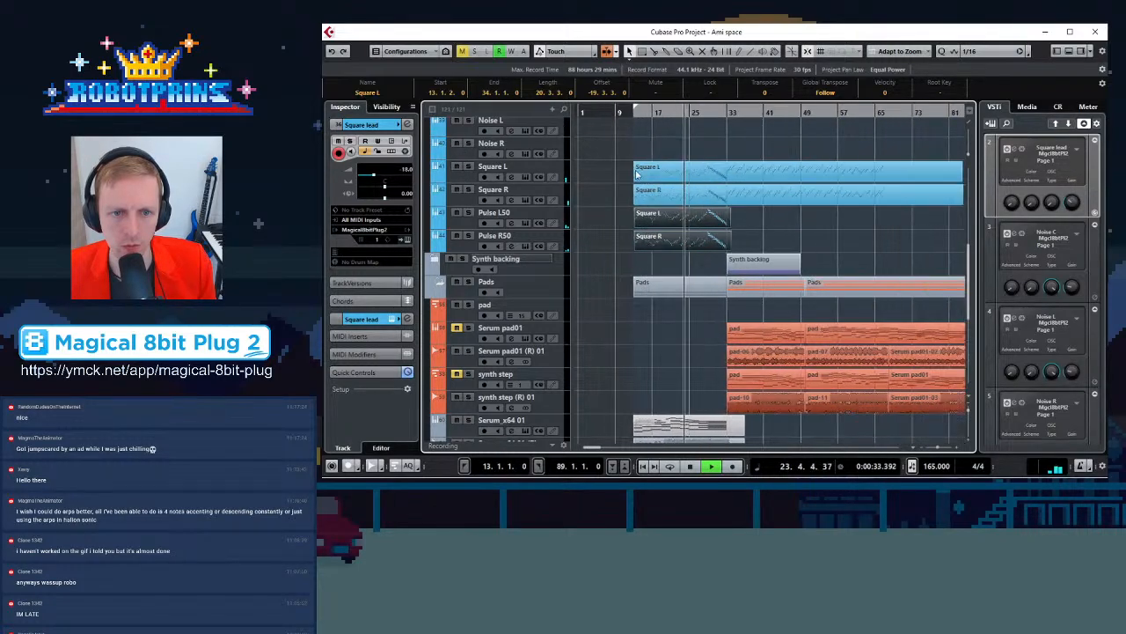
Listen to the playback while zooming across the Square and shortened Pulse parts
key("g")
key("g")
key("g")
key("g")
key("g")
key("g")
key("g")
key("g")
key("g")
key("g")
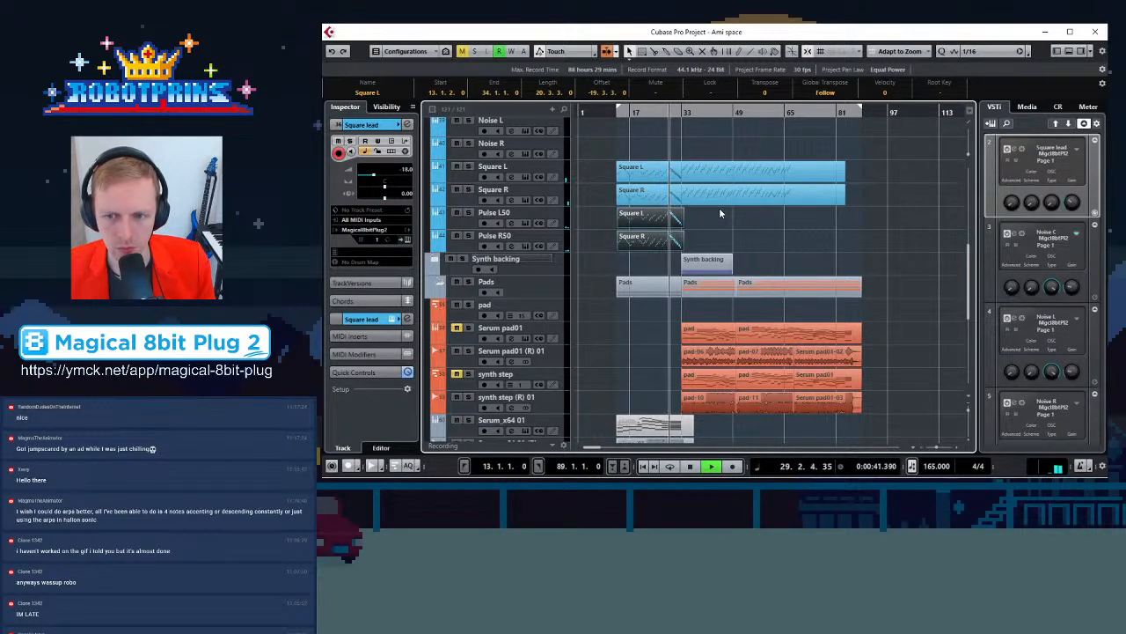
left_click(717, 199)
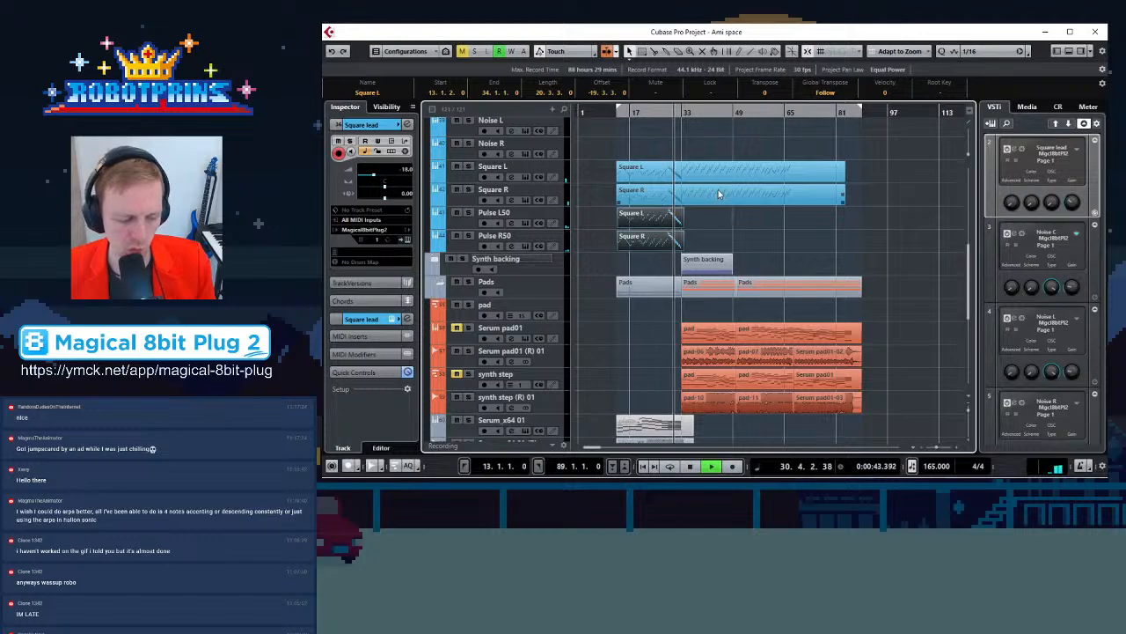
key("h")
key("h")
key("h")
key("h")
key("h")
key("h")
key("h")
key("h")
key("h")
key("h")
key("h")
key("h")
key("h")
key("h")
key("h")
key("h")
key("h")
key("h")
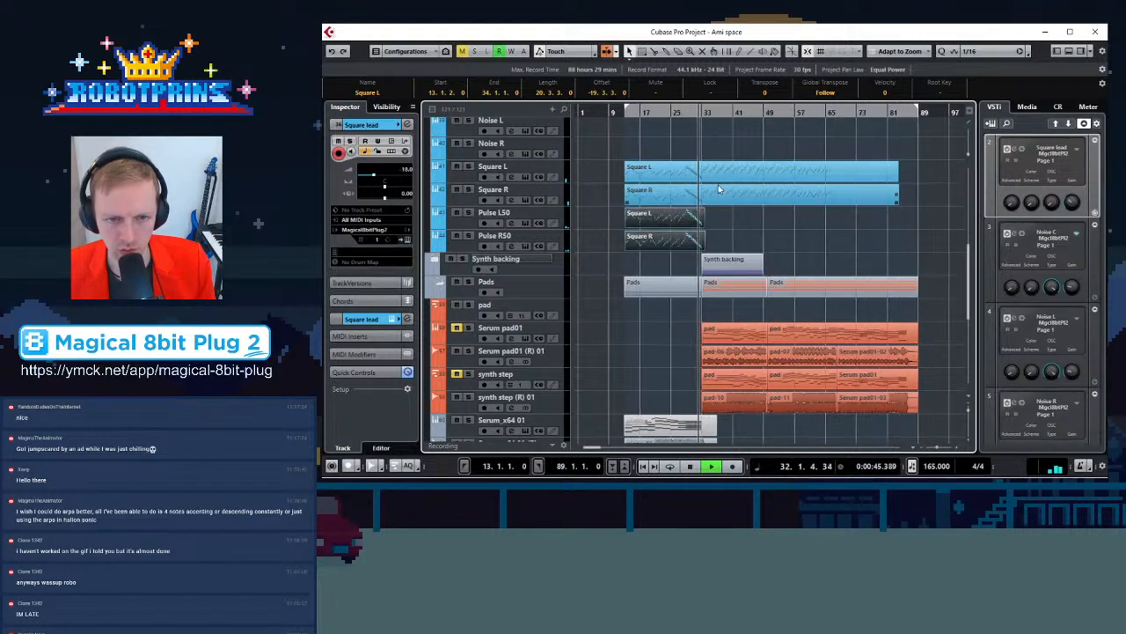
key("g")
key("g")
key("g")
key("g")
key("g")
key("g")
key("g")
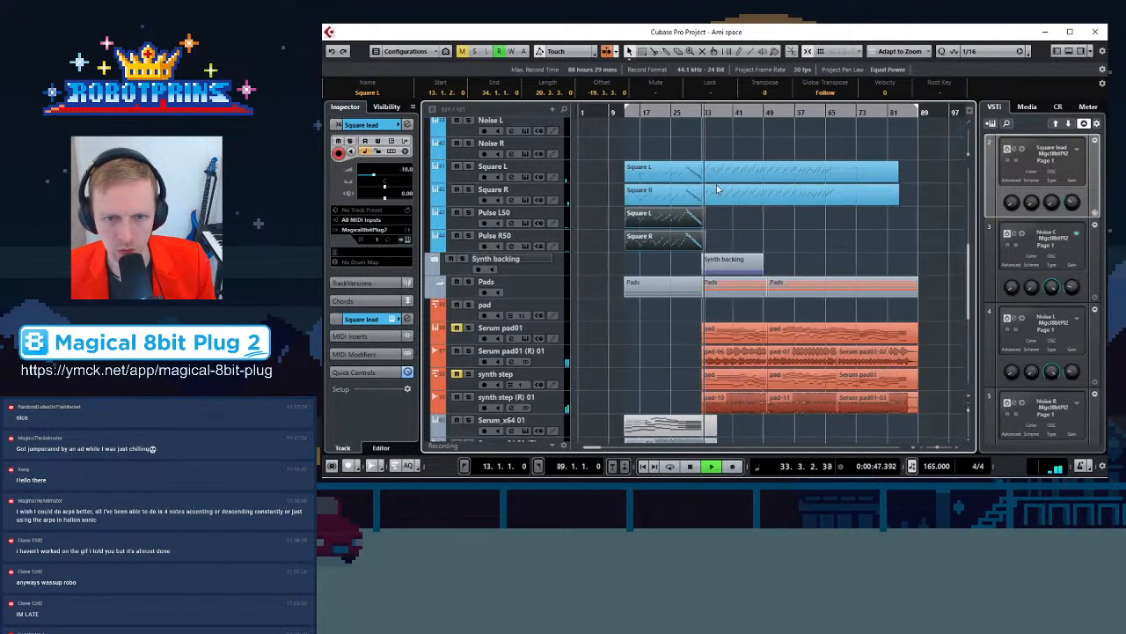
key("h")
key("h")
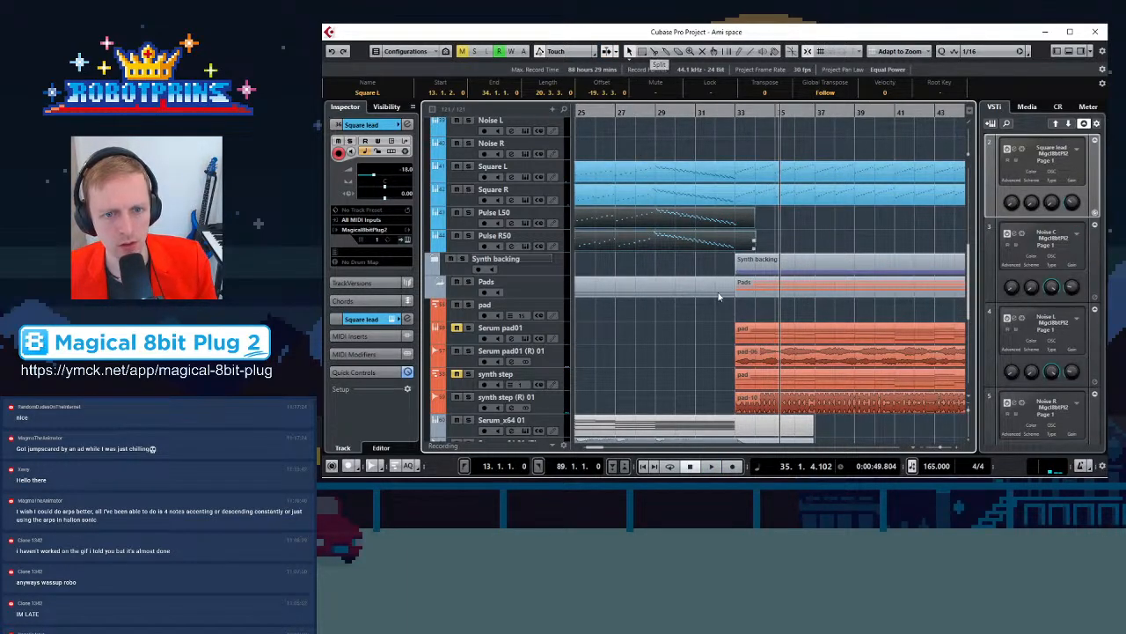
Open the Pulse L50 part in the Key Editor and select all of its notes
double_click(667, 216)
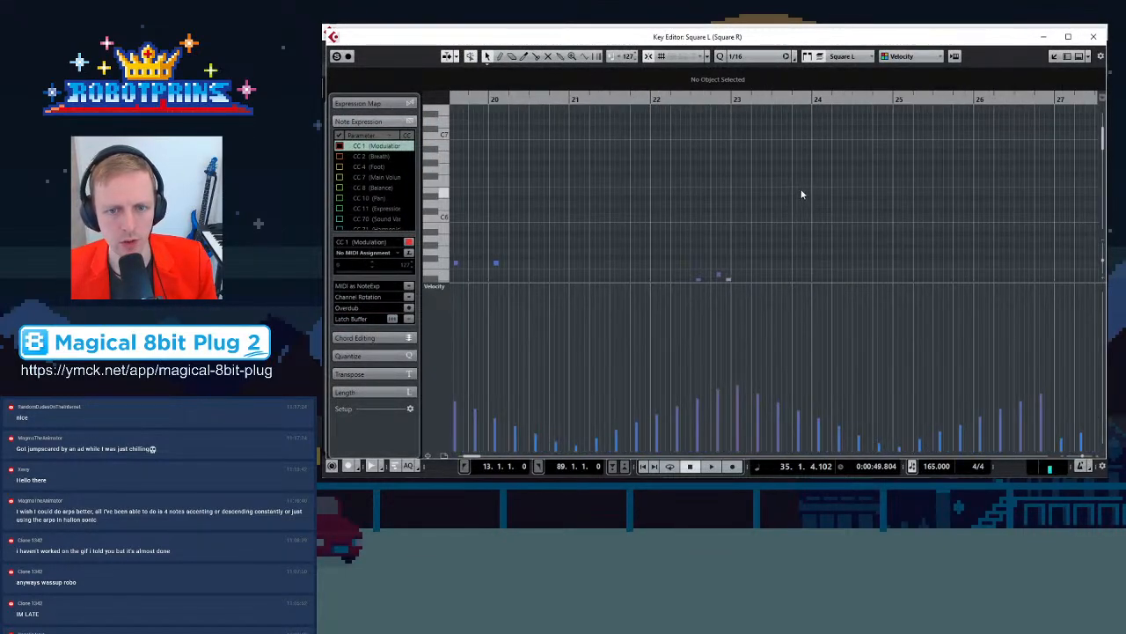
scroll(808, 191, "down", 4)
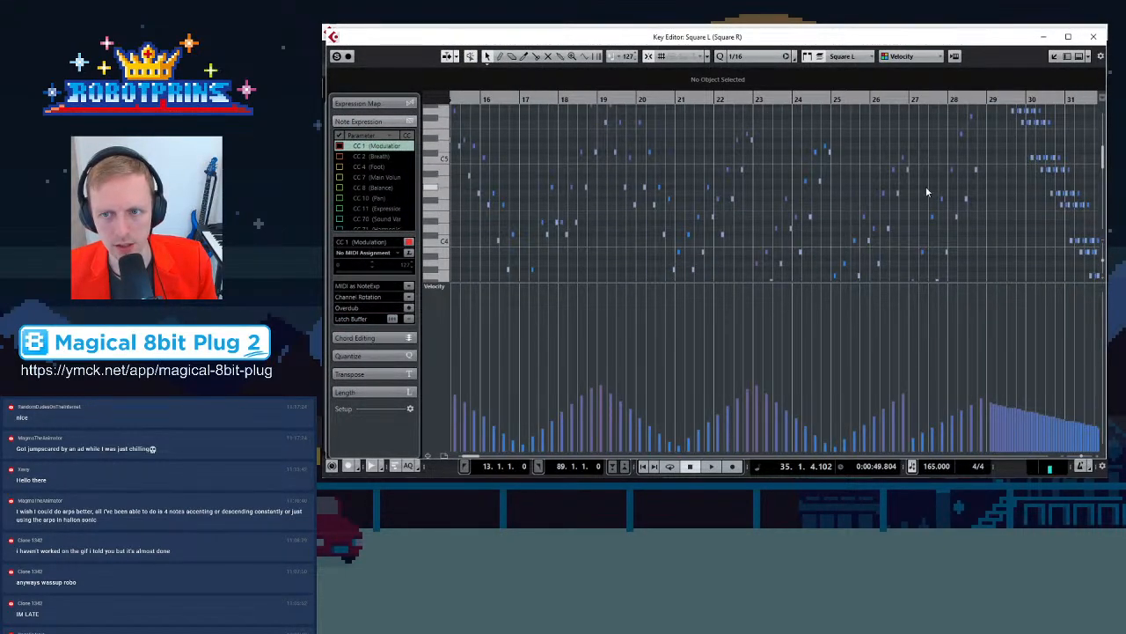
scroll(871, 176, "up", 2)
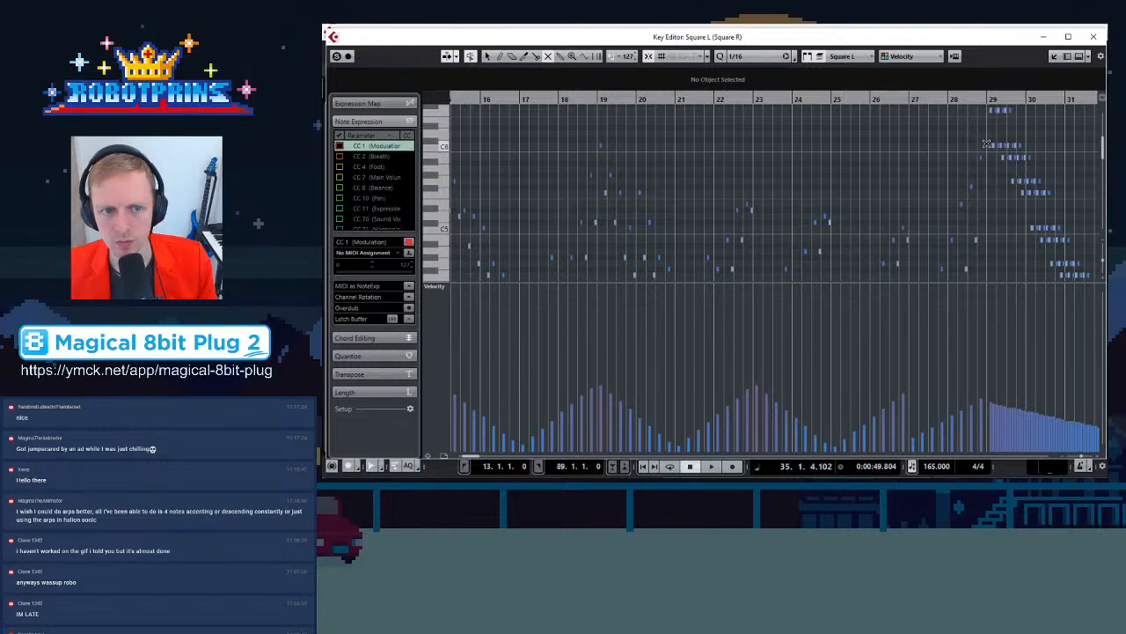
scroll(987, 143, "down", 7)
scroll(418, 199, "left", 4)
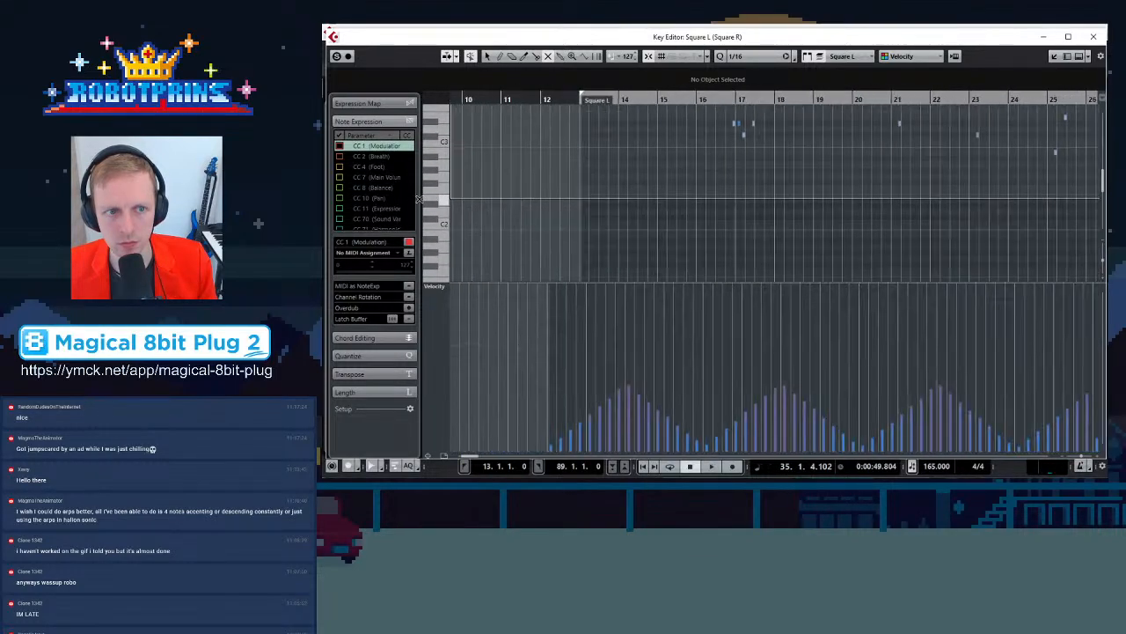
scroll(418, 199, "left", 1)
key("ctrl+a")
scroll(999, 203, "up", 6)
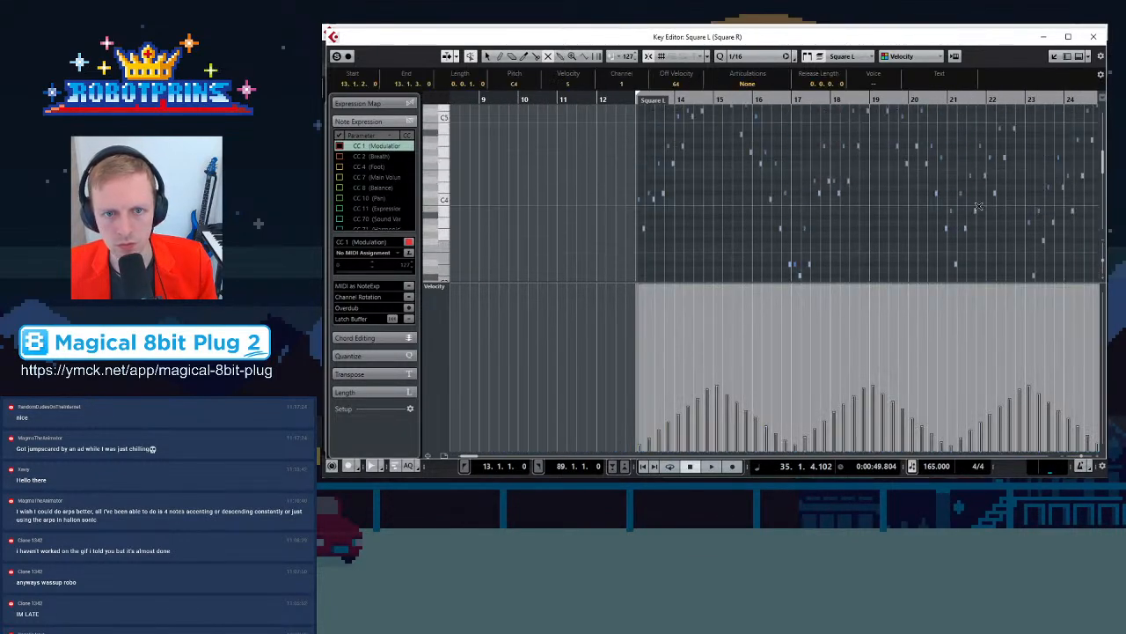
Switch the Key Editor to the Square R part and play it from bar 28 to review its notes
left_click(858, 56)
left_click(860, 83)
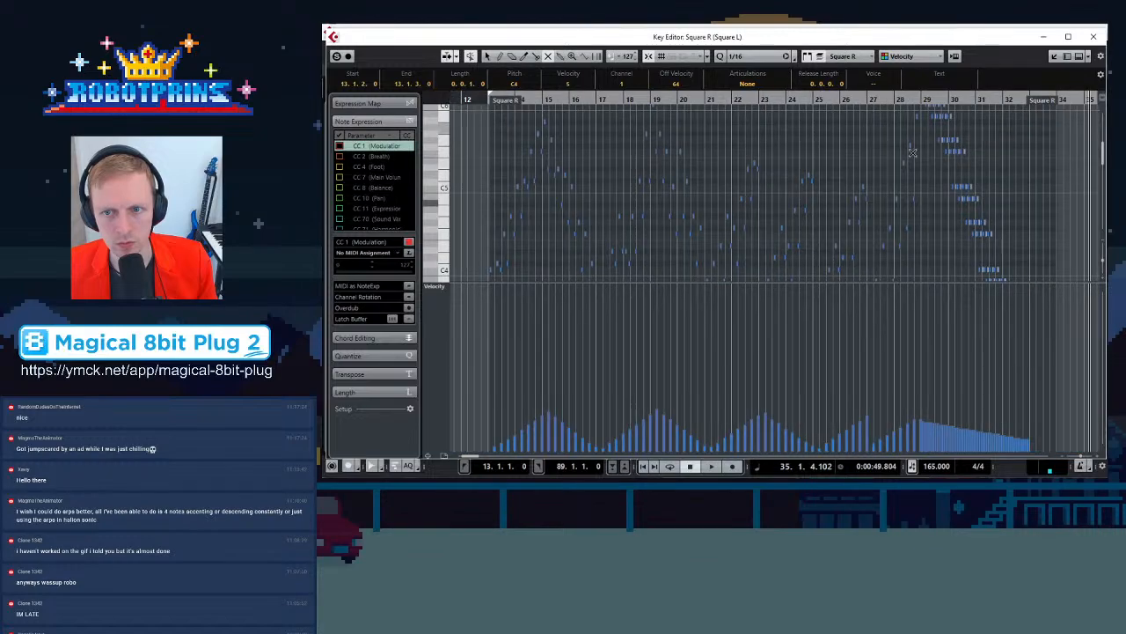
scroll(922, 151, "up", 2)
left_click_drag(920, 165, 471, 198)
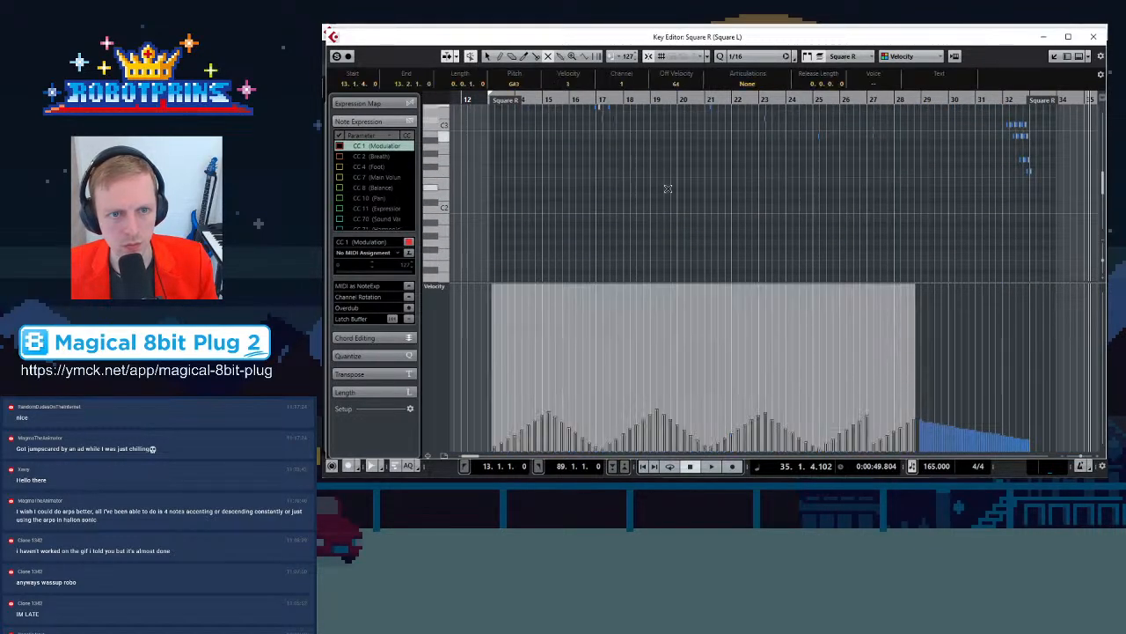
scroll(658, 188, "up", 4)
left_click(668, 230)
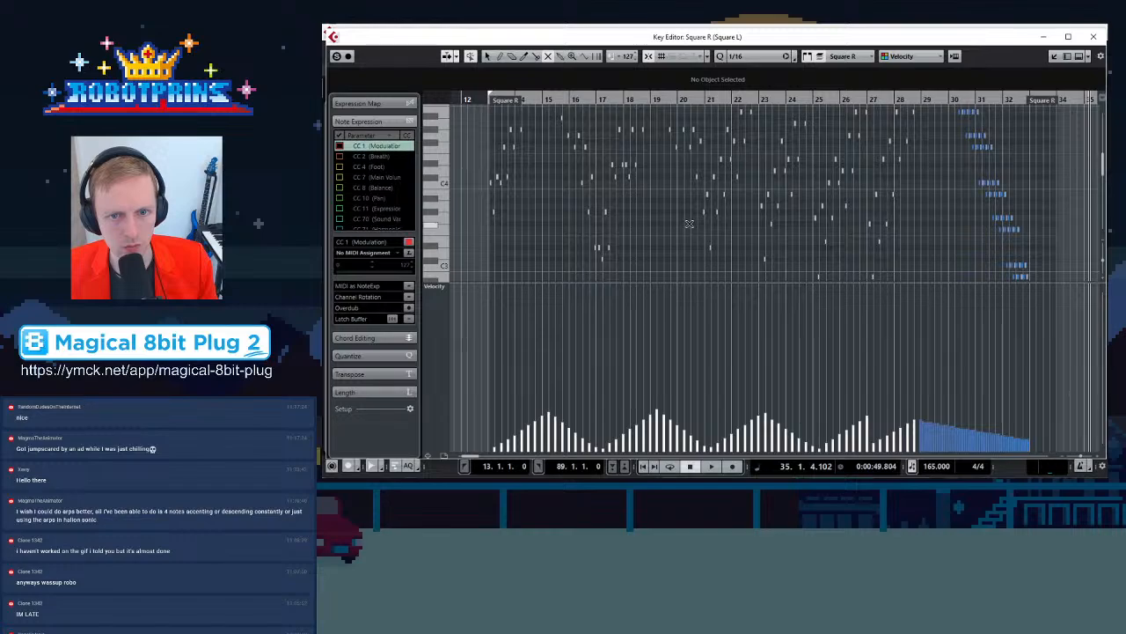
scroll(828, 204, "up", 2)
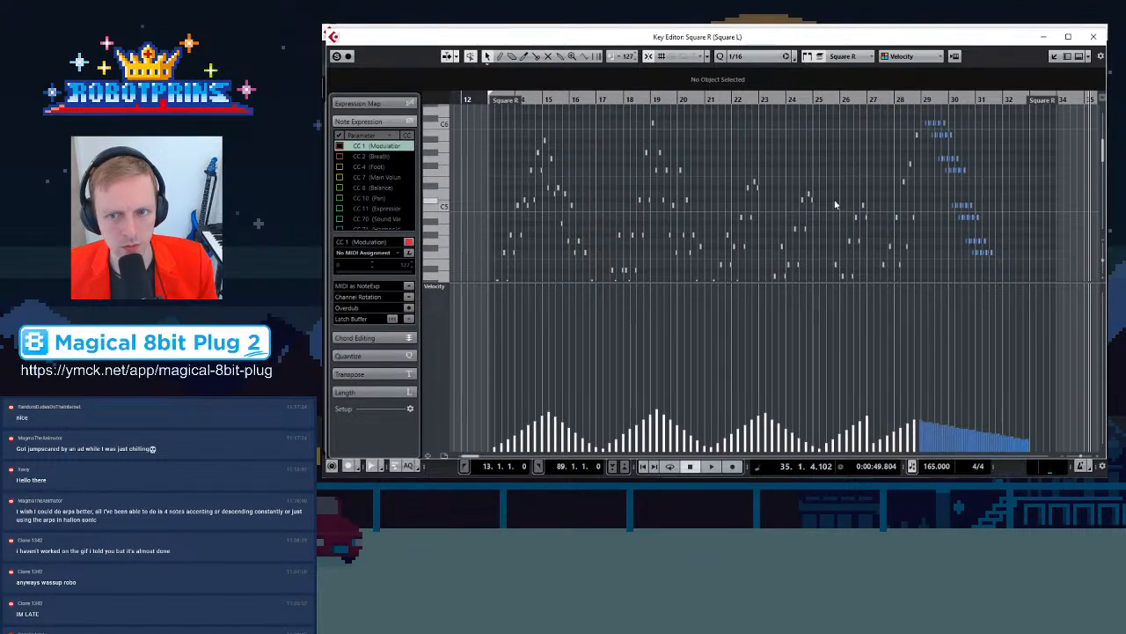
left_click(901, 100)
key("space")
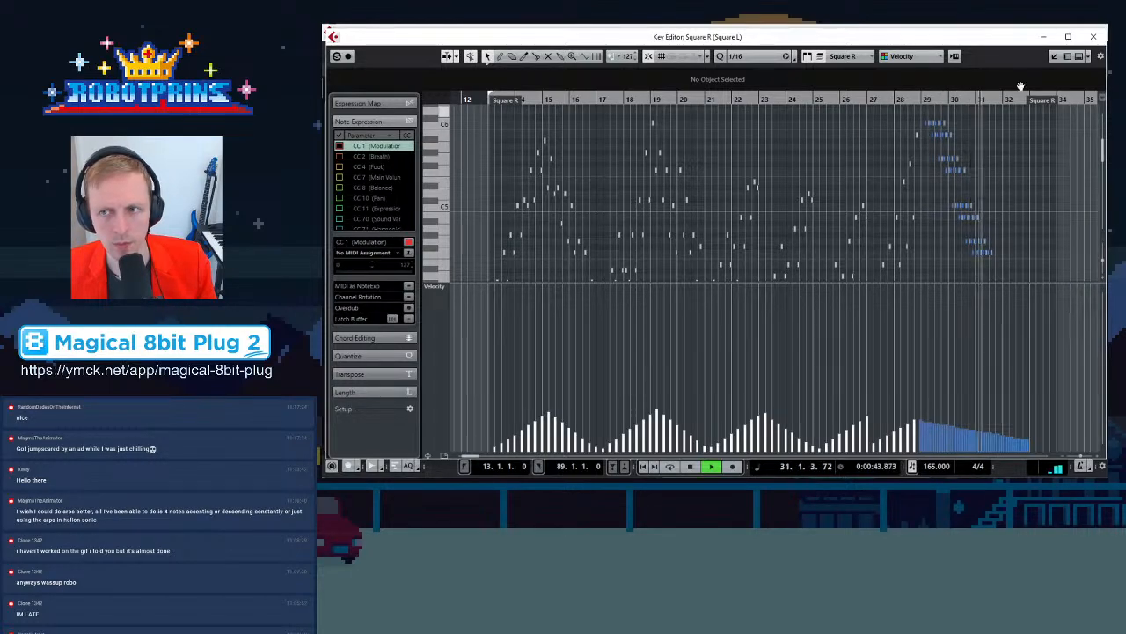
Close the Key Editor, stop playback and shorten the Pulse parts so they end at bar 33
left_click(1093, 36)
key("g")
key("g")
key("g")
key("g")
key("g")
key("g")
key("g")
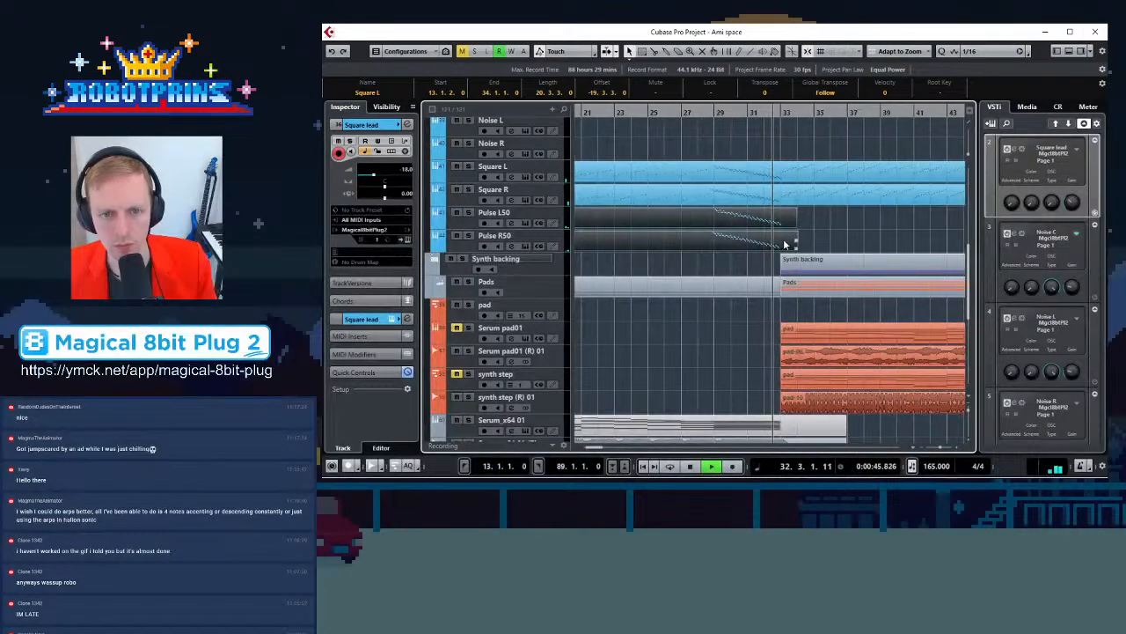
left_click(725, 226)
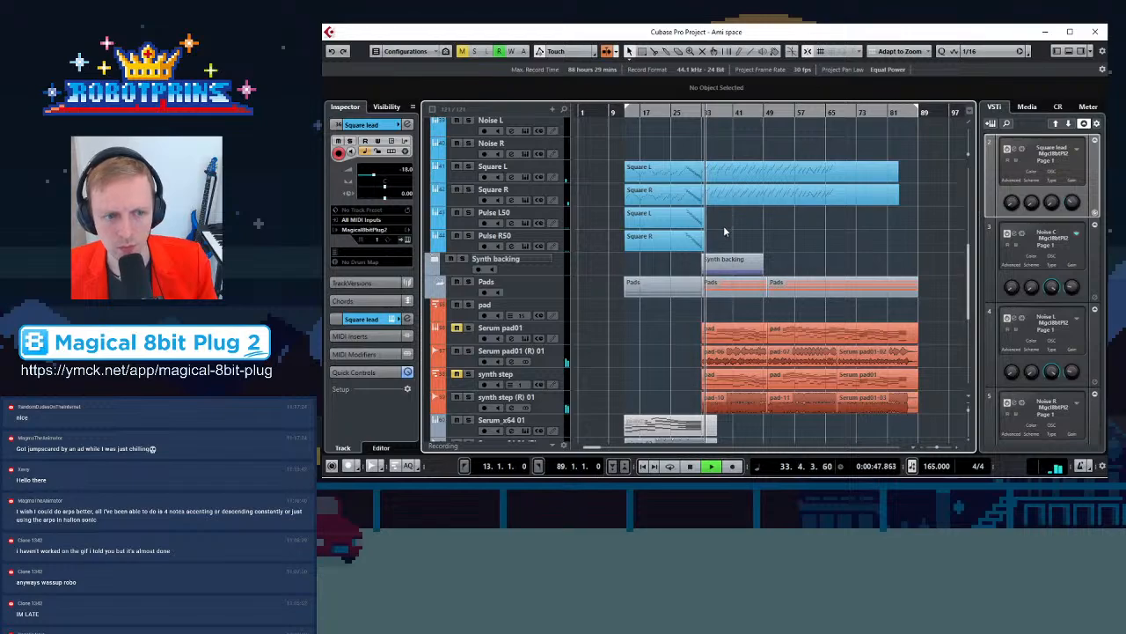
key("h")
key("h")
key("h")
key("h")
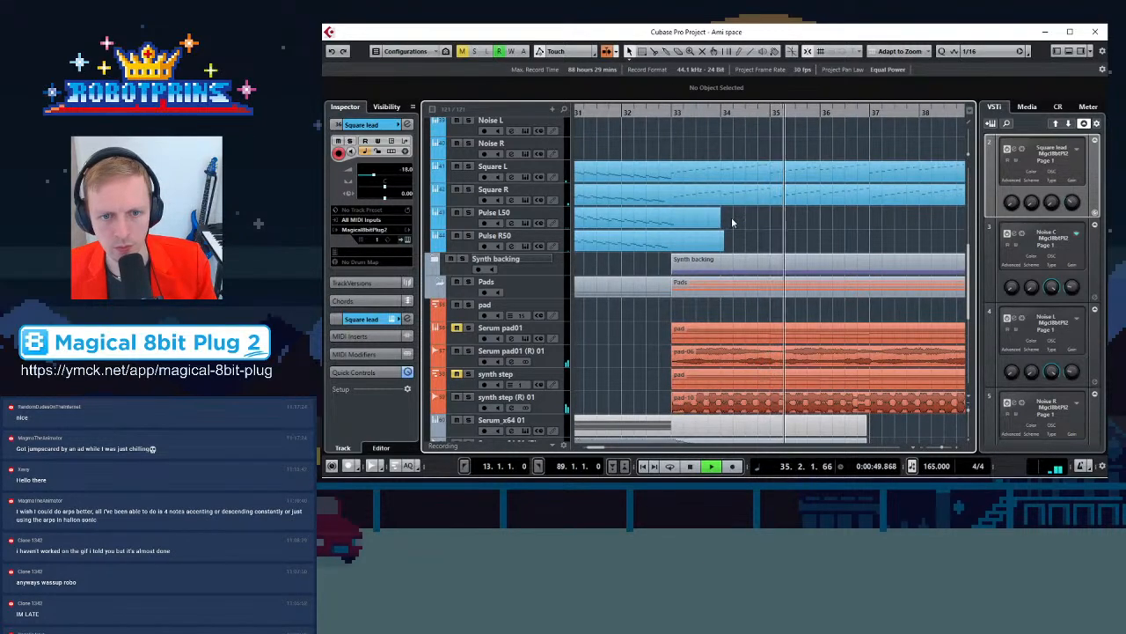
key("space")
left_click_drag(719, 225, 683, 248)
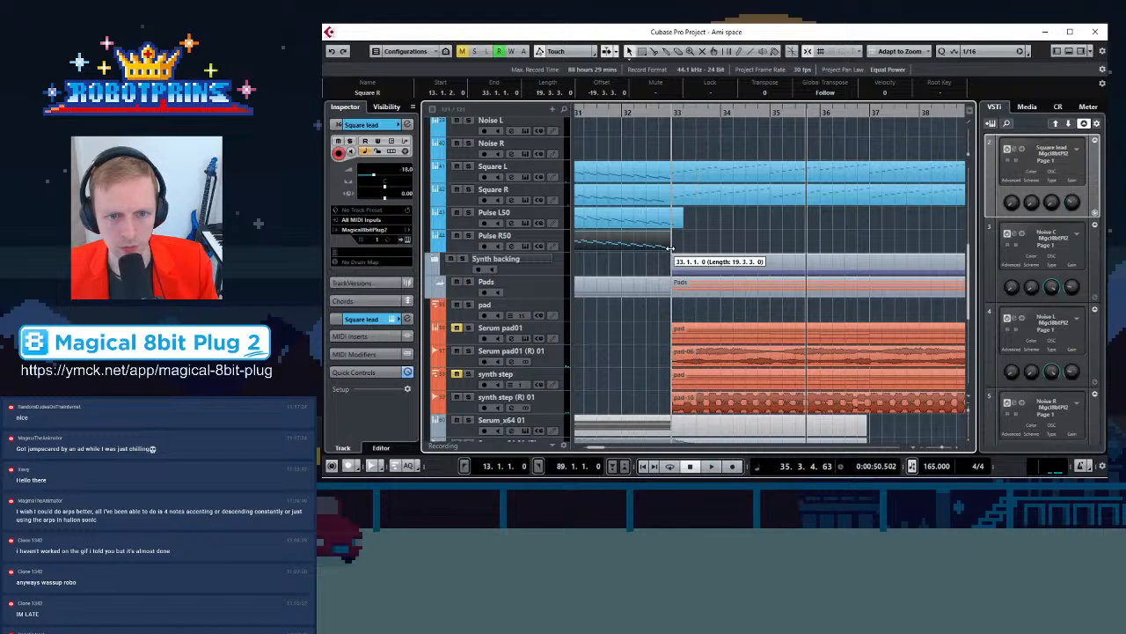
Expand the Synth backing folder track to show its instrument tracks
scroll(746, 313, "down", 3)
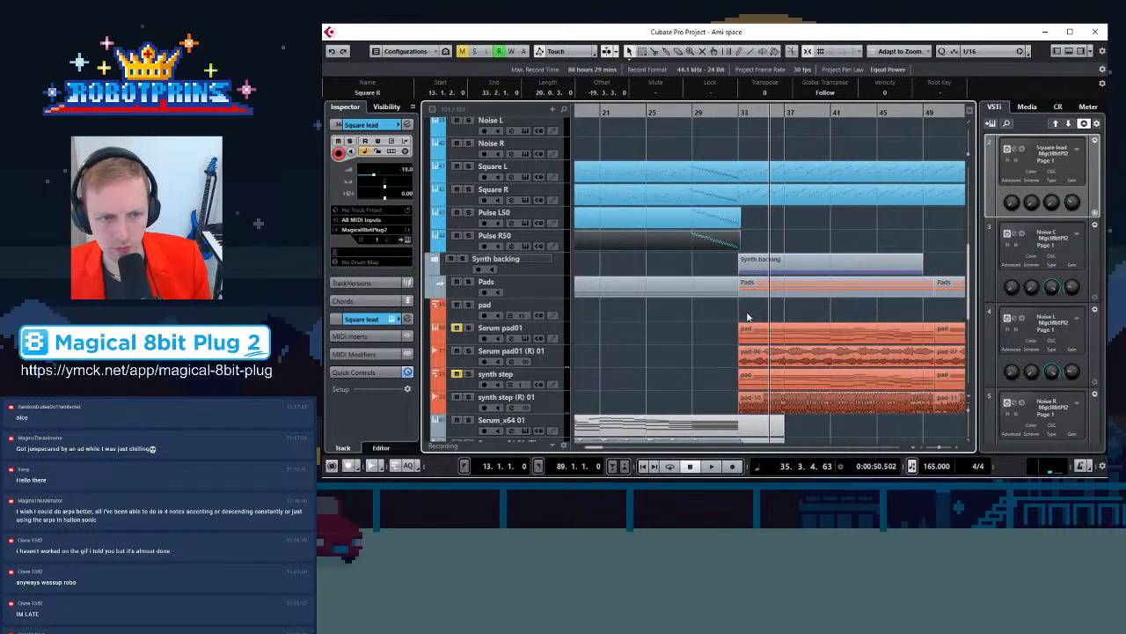
scroll(531, 359, "down", 3)
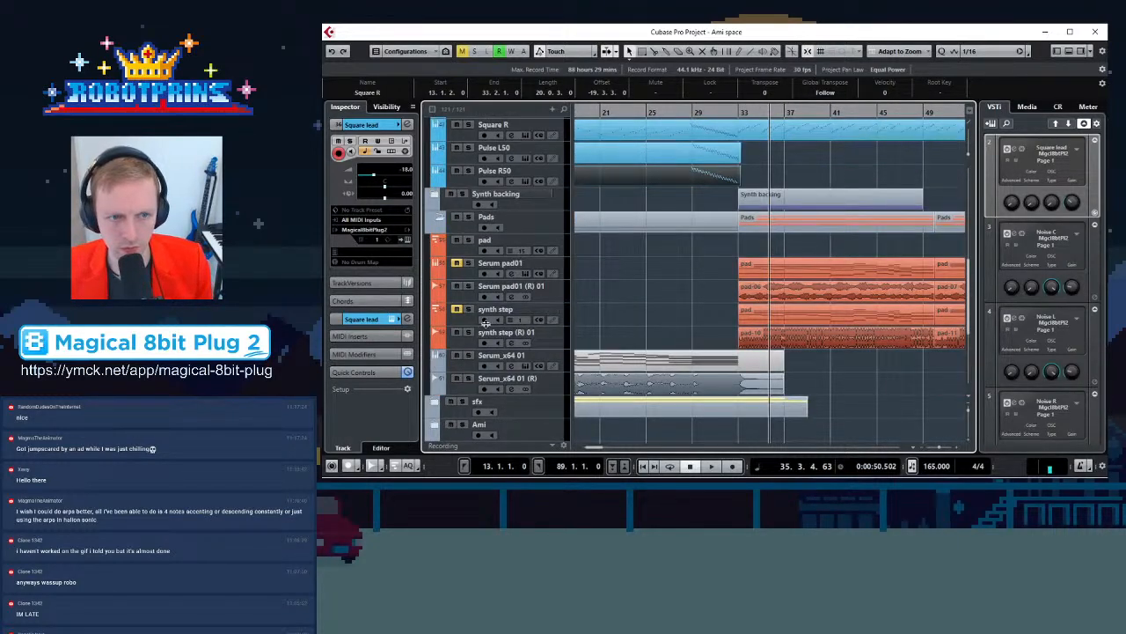
left_click(435, 197)
scroll(867, 337, "down", 3)
scroll(866, 338, "up", 1)
key("g")
key("g")
key("g")
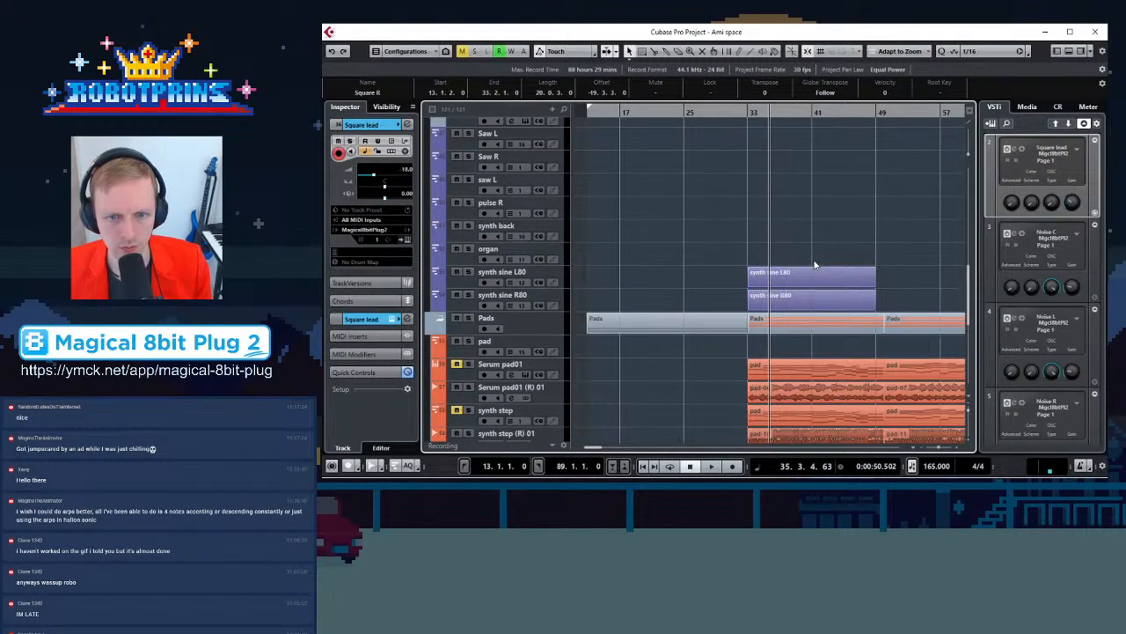
key("g")
key("g")
key("g")
key("g")
key("g")
key("g")
key("g")
key("g")
key("g")
key("g")
key("g")
key("g")
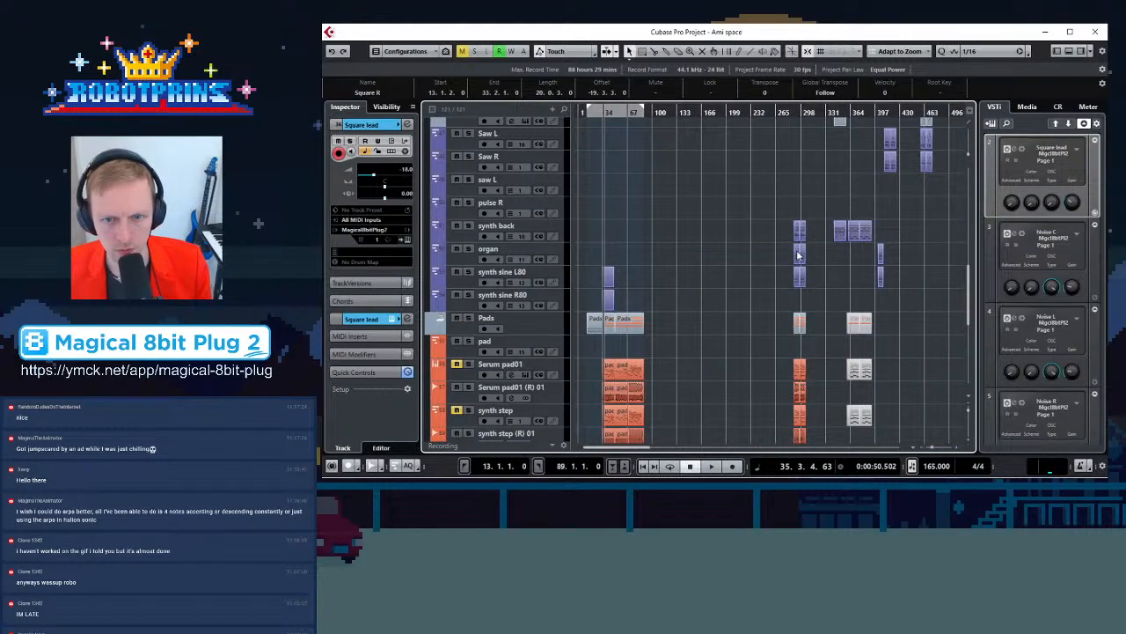
Move the organ part from around bar 298 to bar 50 on the synth back track and play it back
left_click_drag(799, 256, 621, 237)
key("h")
key("h")
key("h")
key("h")
key("h")
key("h")
key("h")
key("h")
key("h")
key("h")
key("h")
key("h")
key("h")
key("h")
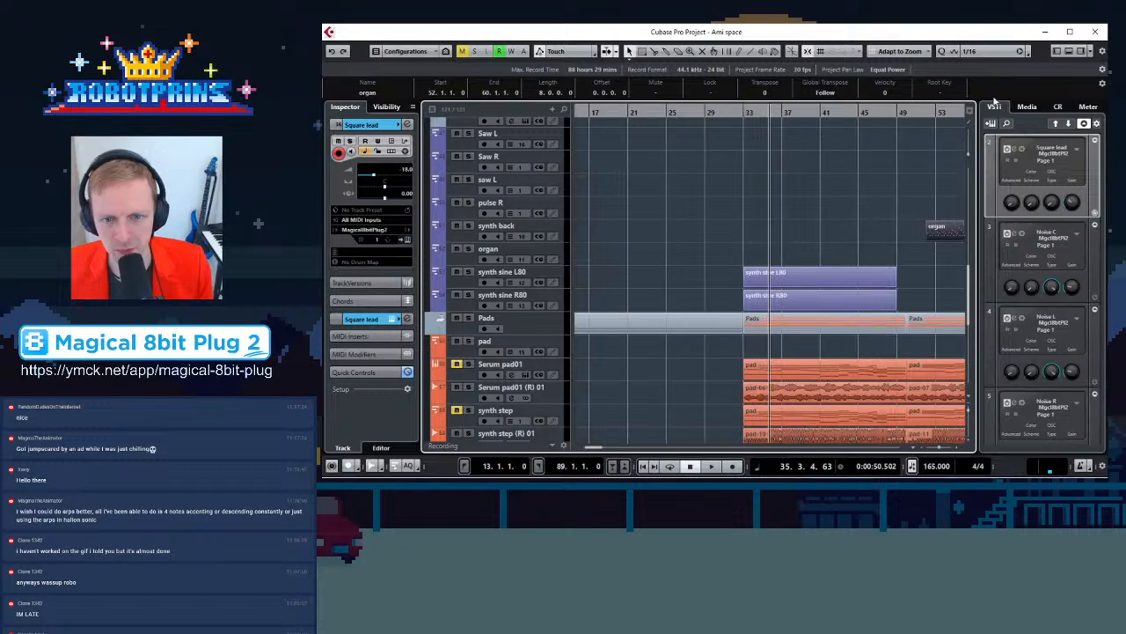
left_click(862, 109)
key("space")
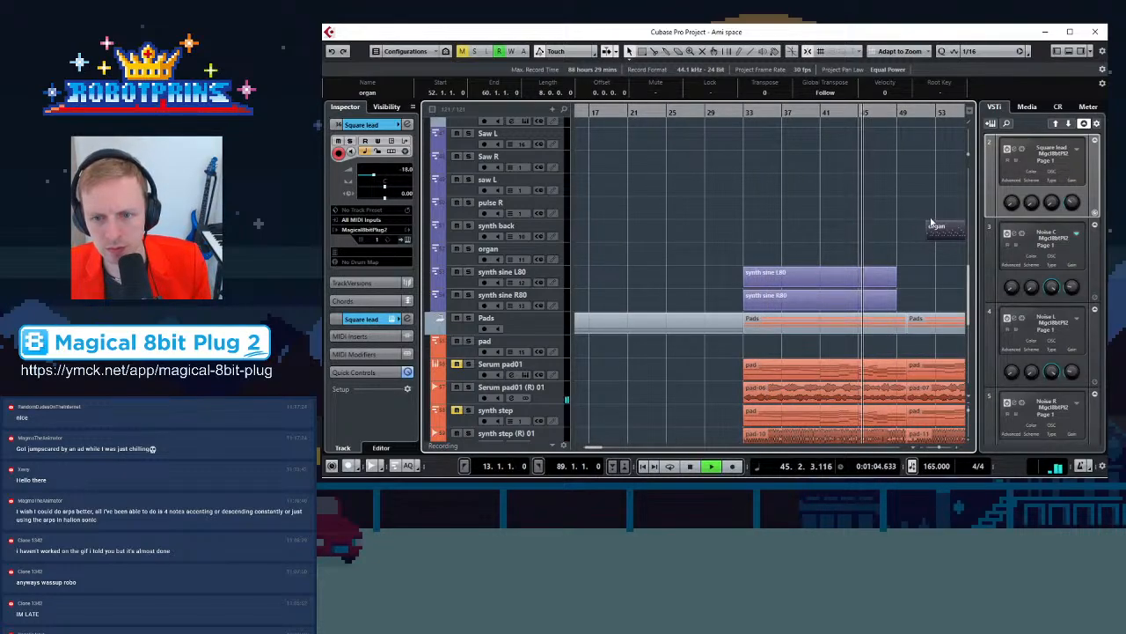
left_click_drag(949, 232, 929, 233)
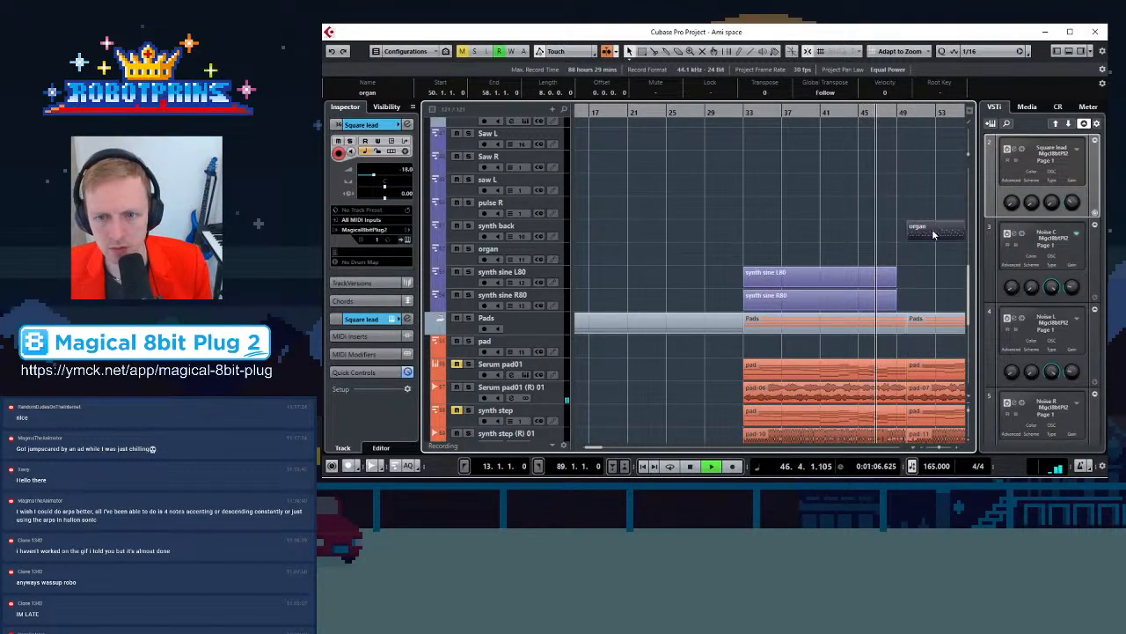
key("h")
key("h")
key("h")
key("h")
key("h")
key("h")
key("h")
key("h")
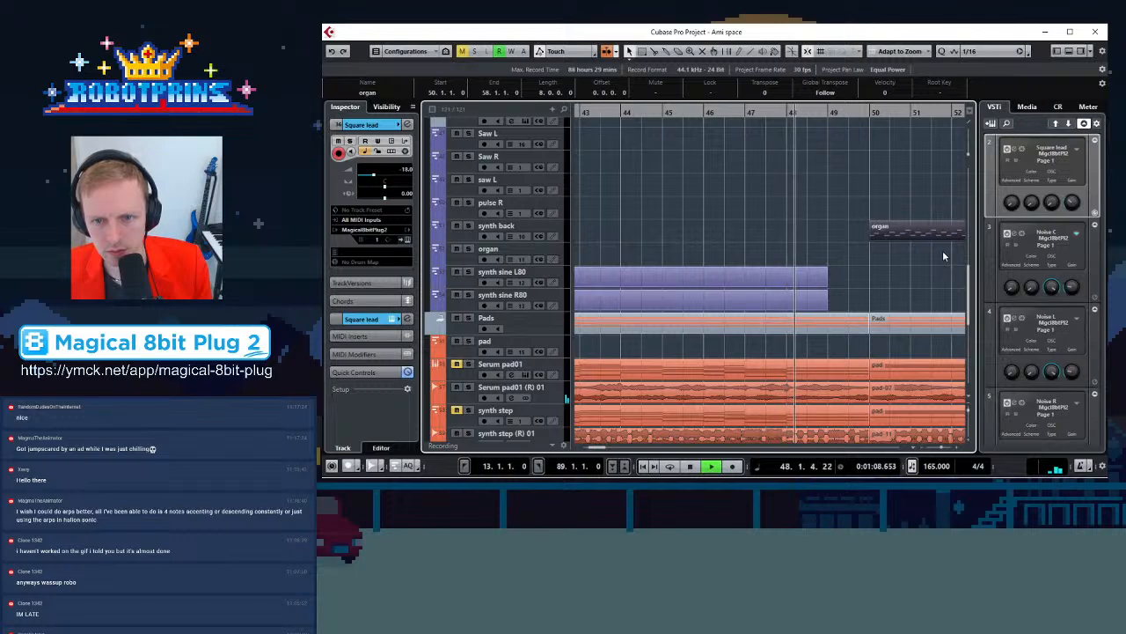
key("g")
key("g")
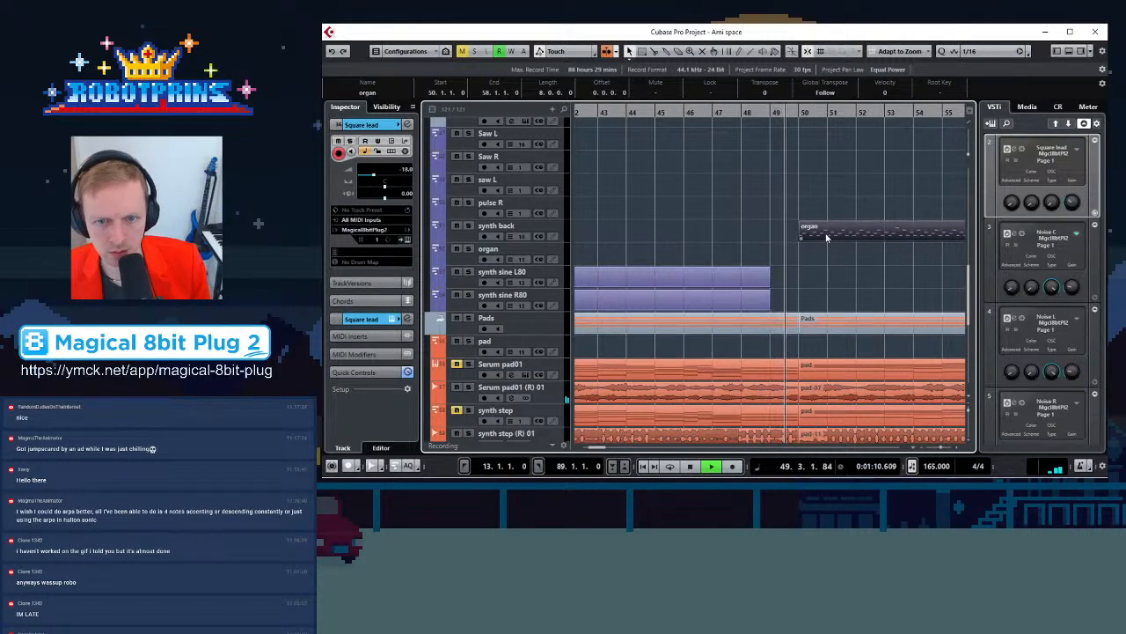
key("space")
Open the synth back part at bar 289 in the Key Editor
key("g")
key("g")
key("g")
key("g")
key("g")
key("g")
key("g")
key("g")
key("g")
key("g")
key("g")
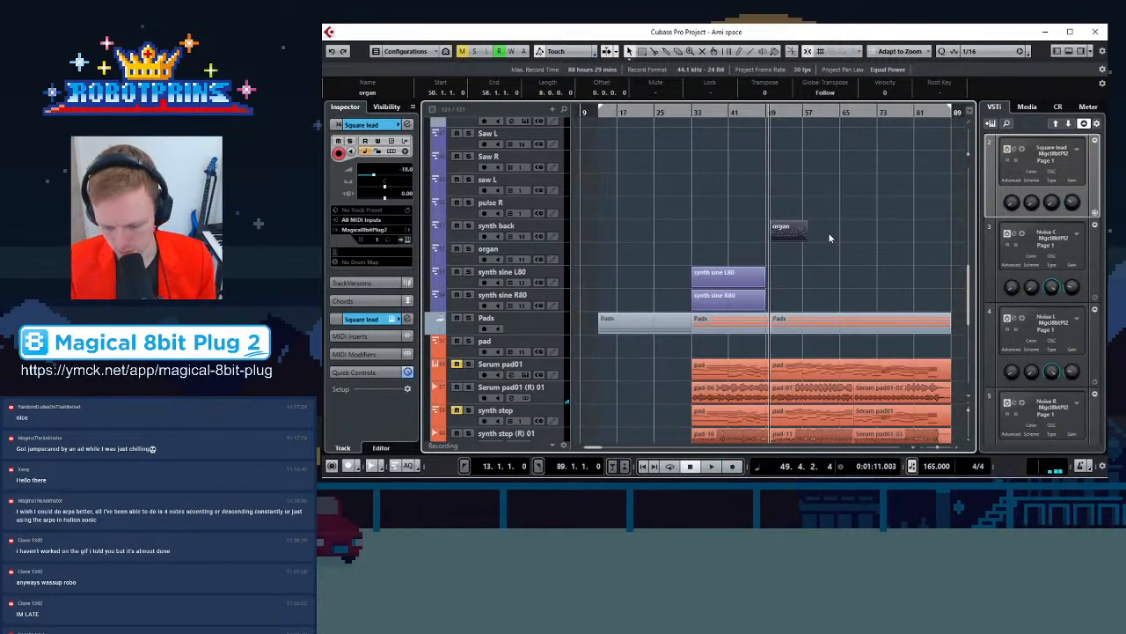
key("g")
key("g")
key("g")
key("g")
key("g")
key("g")
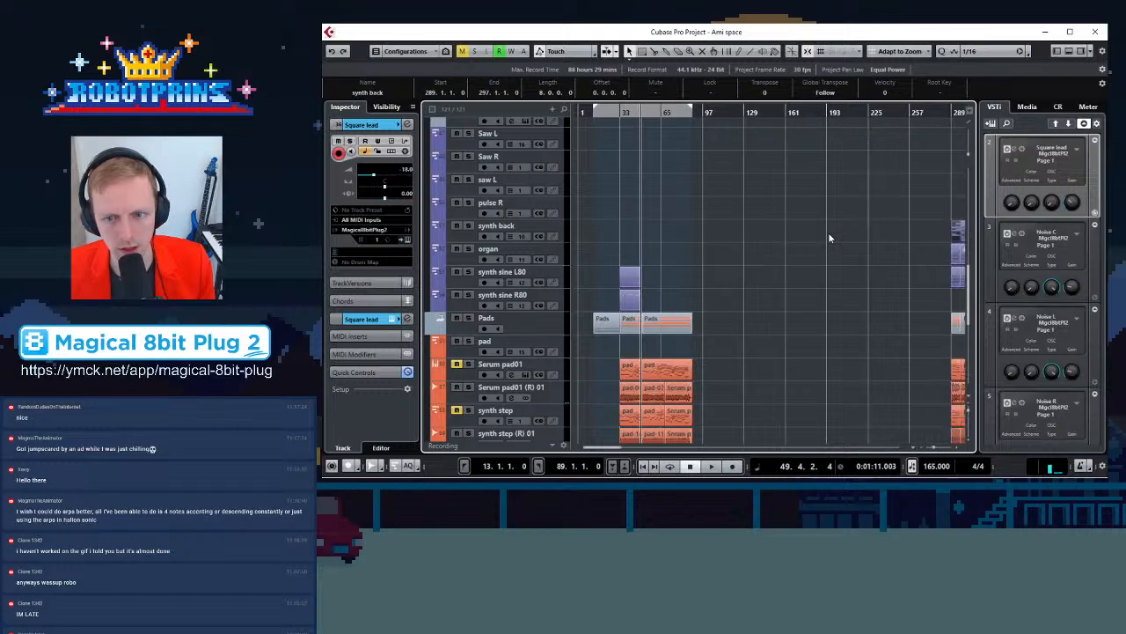
left_click(909, 240)
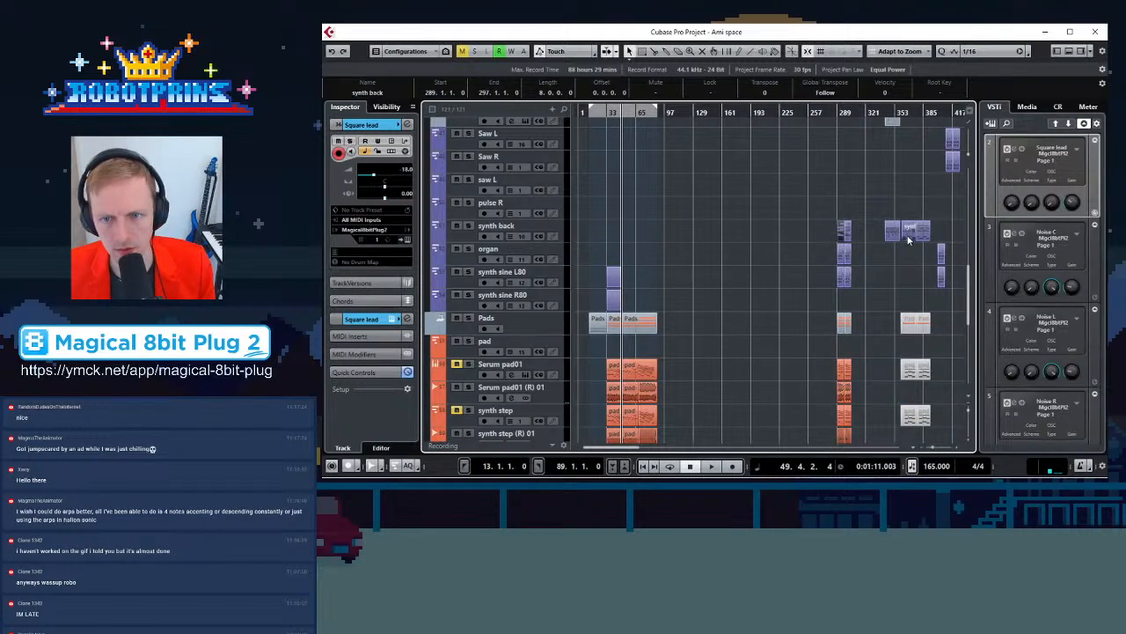
left_click_drag(840, 110, 811, 343)
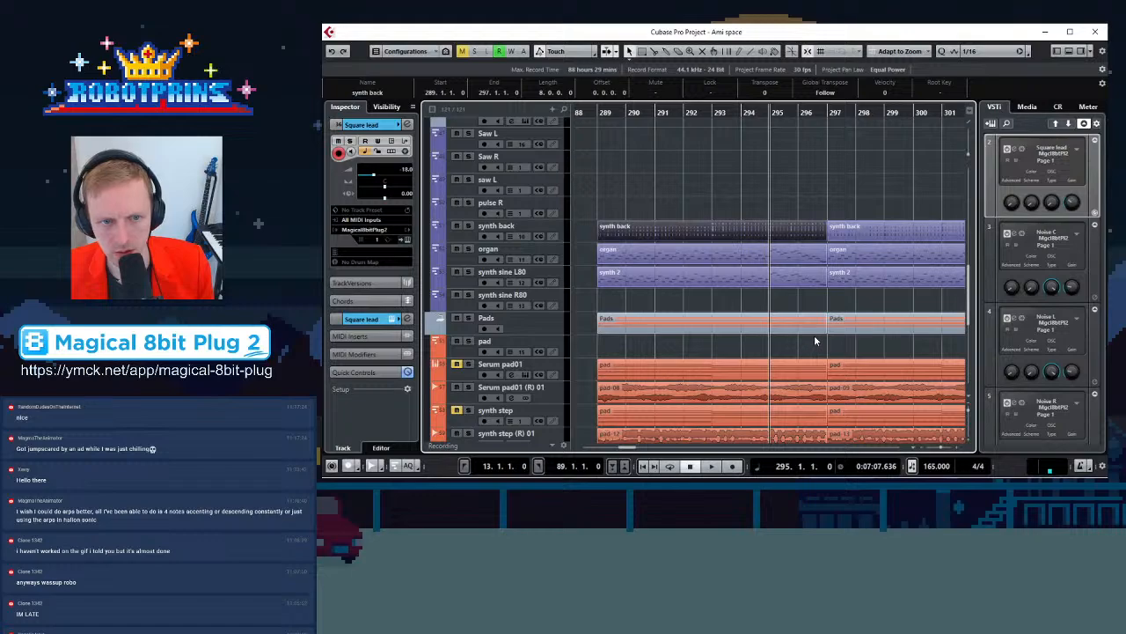
scroll(817, 337, "up", 4)
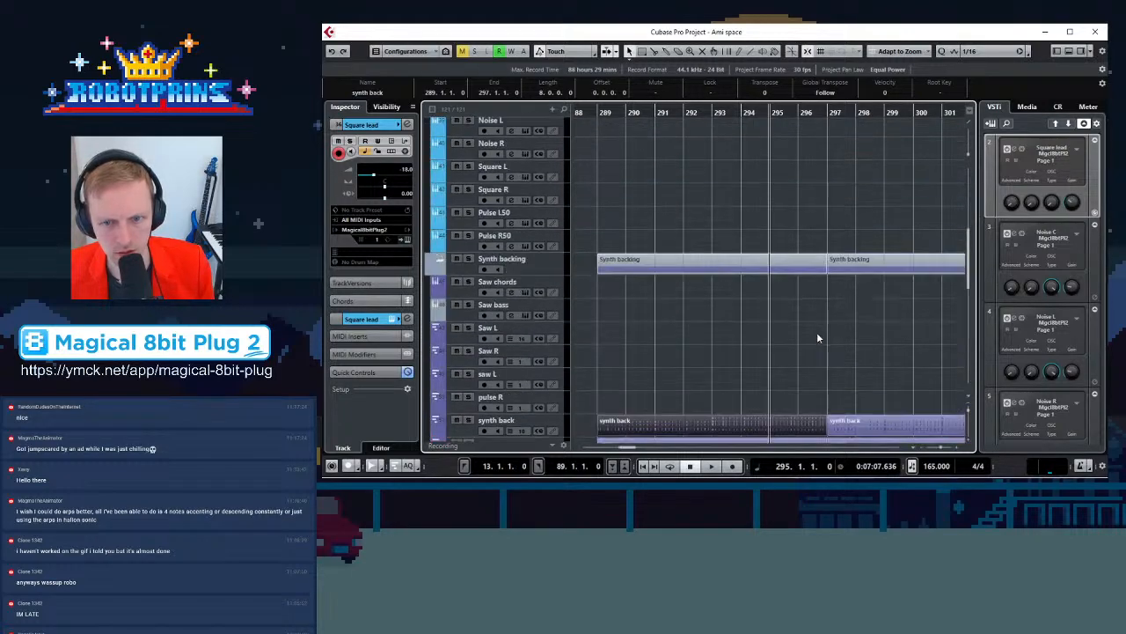
double_click(701, 424)
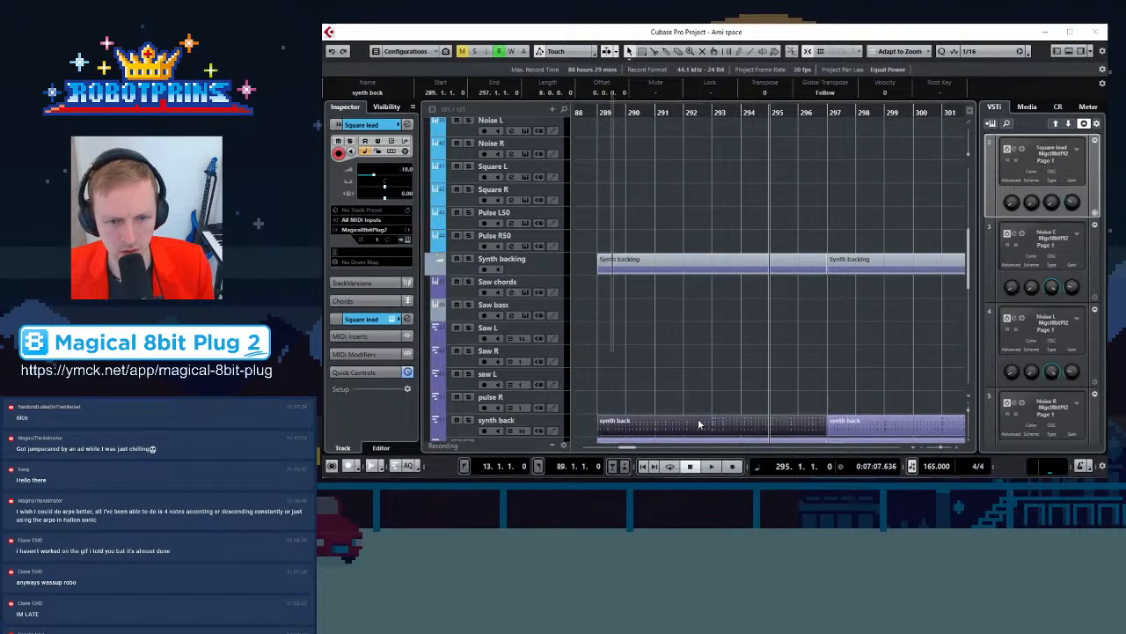
key("h")
key("h")
key("h")
key("h")
key("h")
key("h")
key("h")
key("h")
key("h")
key("h")
key("h")
key("g")
key("g")
key("g")
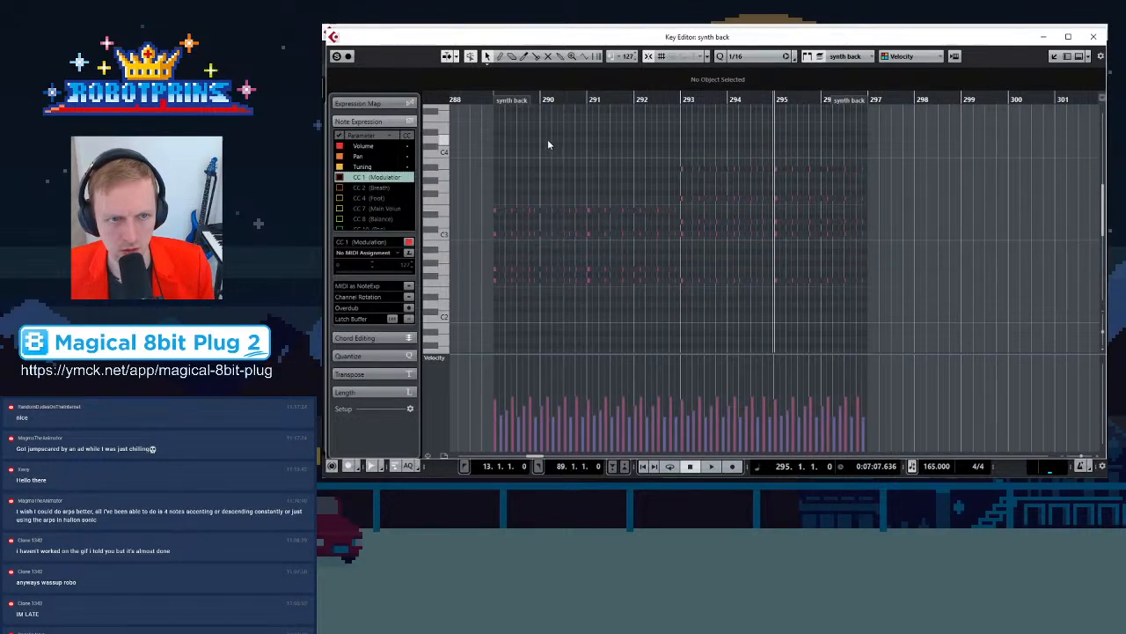
Play the synth back part from its start, then close the Key Editor
left_click(491, 98)
key("space")
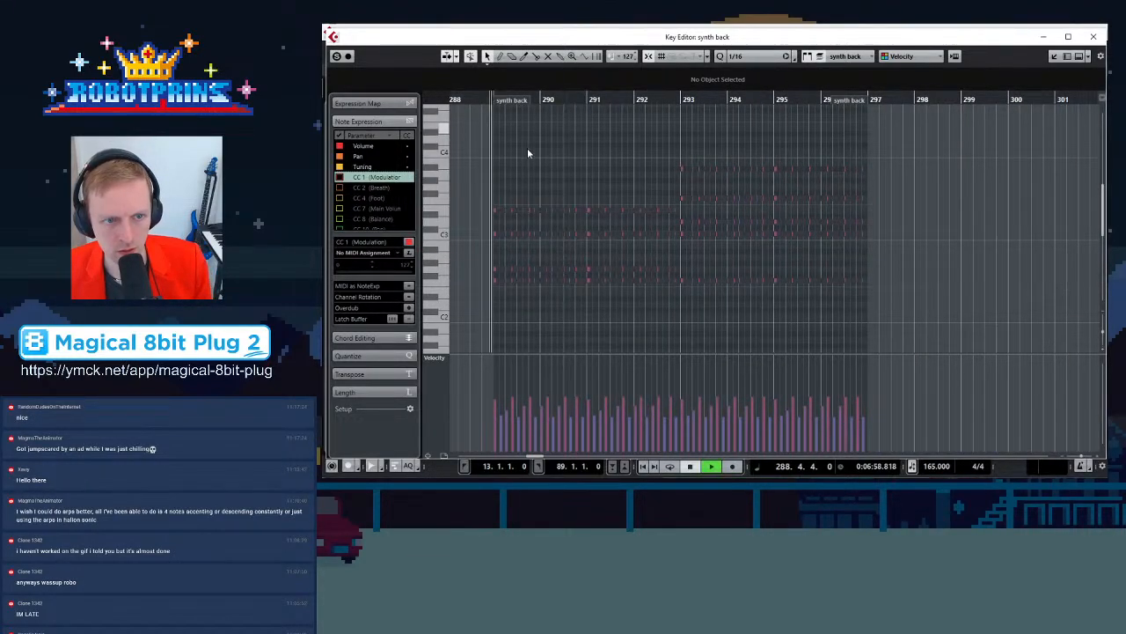
key("space")
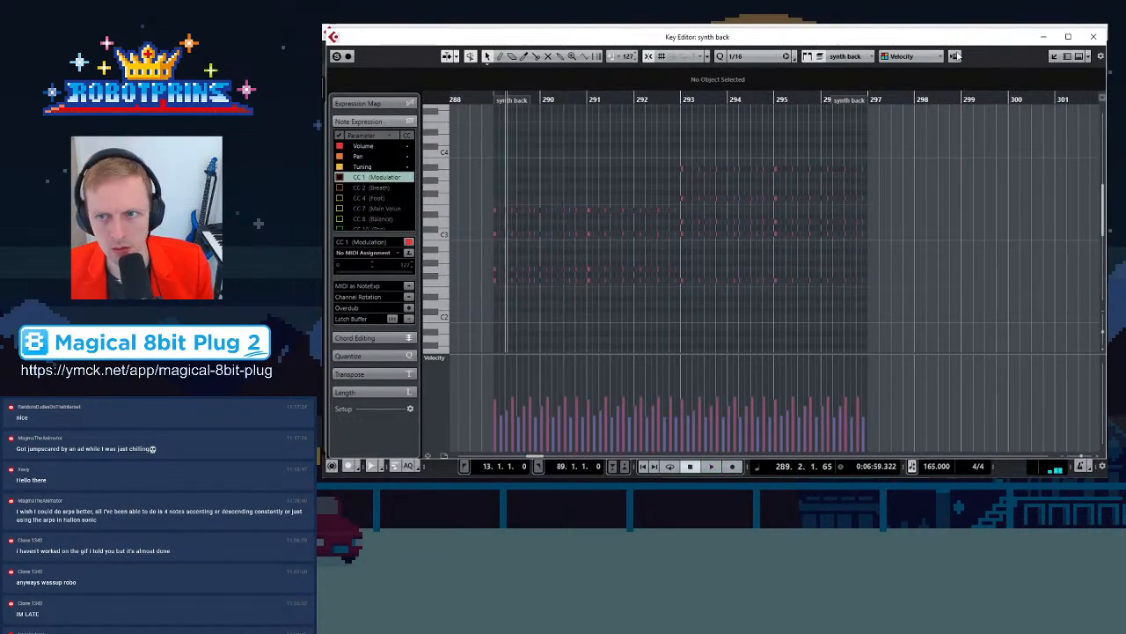
left_click(1093, 36)
scroll(830, 296, "down", 3)
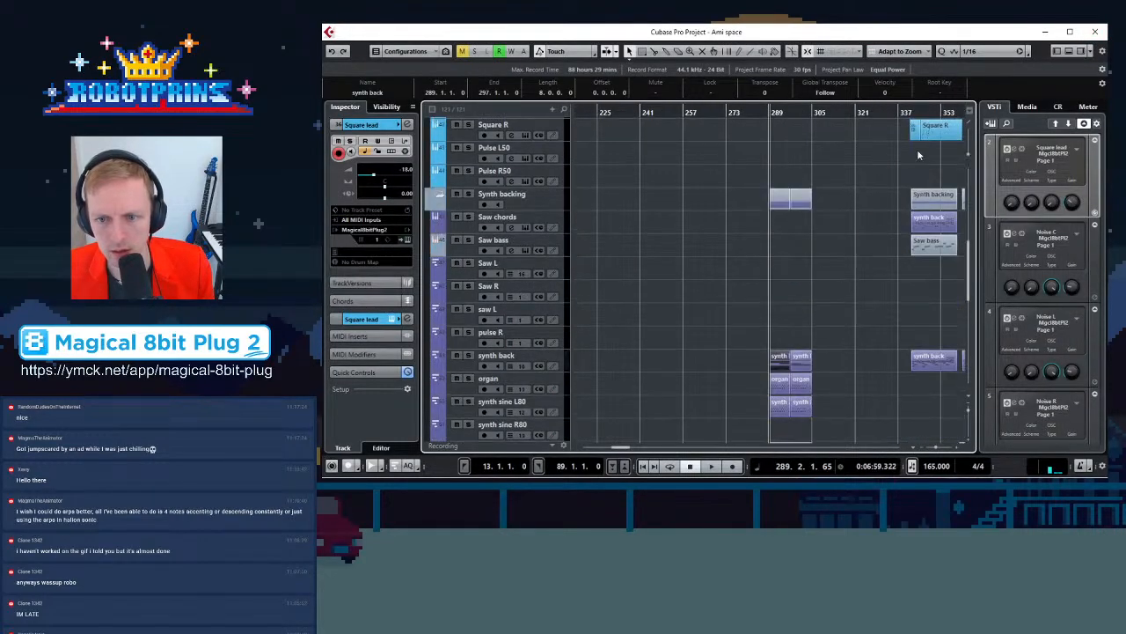
Browse the synth back and Synth backing parts between bars 340 and 377
left_click(922, 112)
key("h")
key("h")
key("h")
key("h")
key("h")
key("h")
key("h")
key("h")
key("h")
key("h")
key("h")
key("h")
key("h")
key("h")
key("h")
key("h")
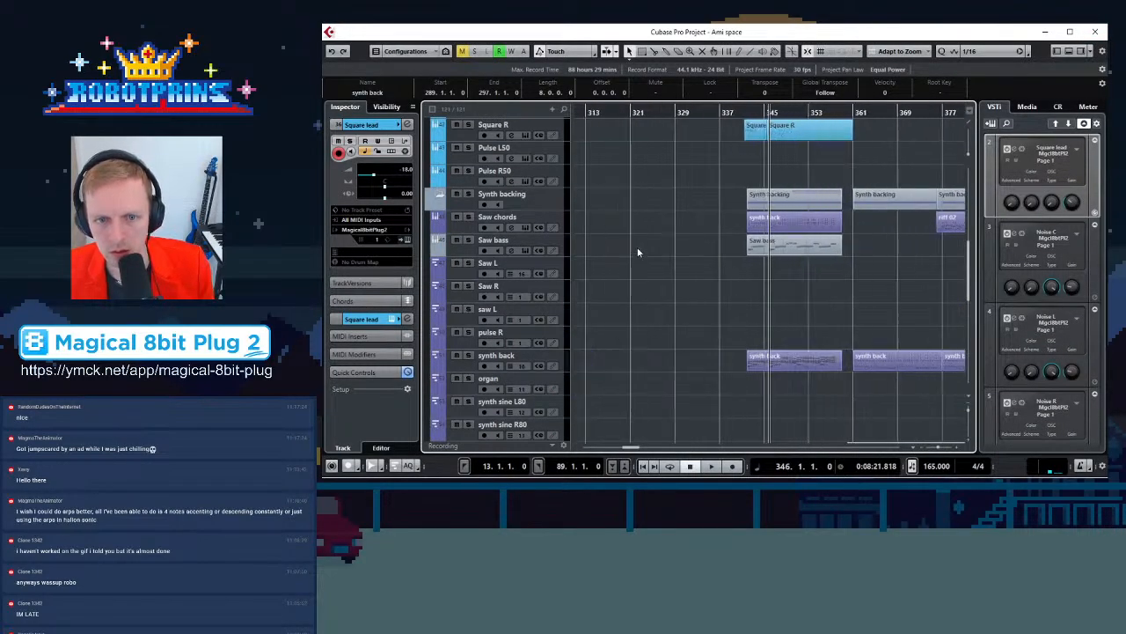
key("g")
scroll(790, 258, "down", 3)
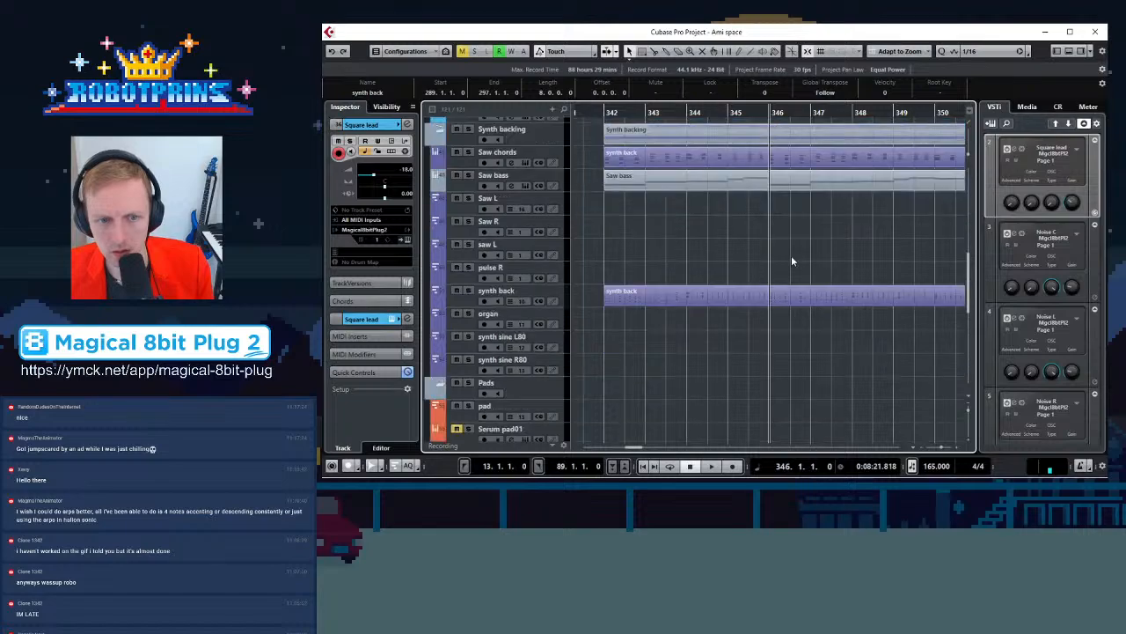
key("g")
key("g")
key("g")
key("g")
key("g")
left_click(921, 111)
key("h")
key("h")
key("h")
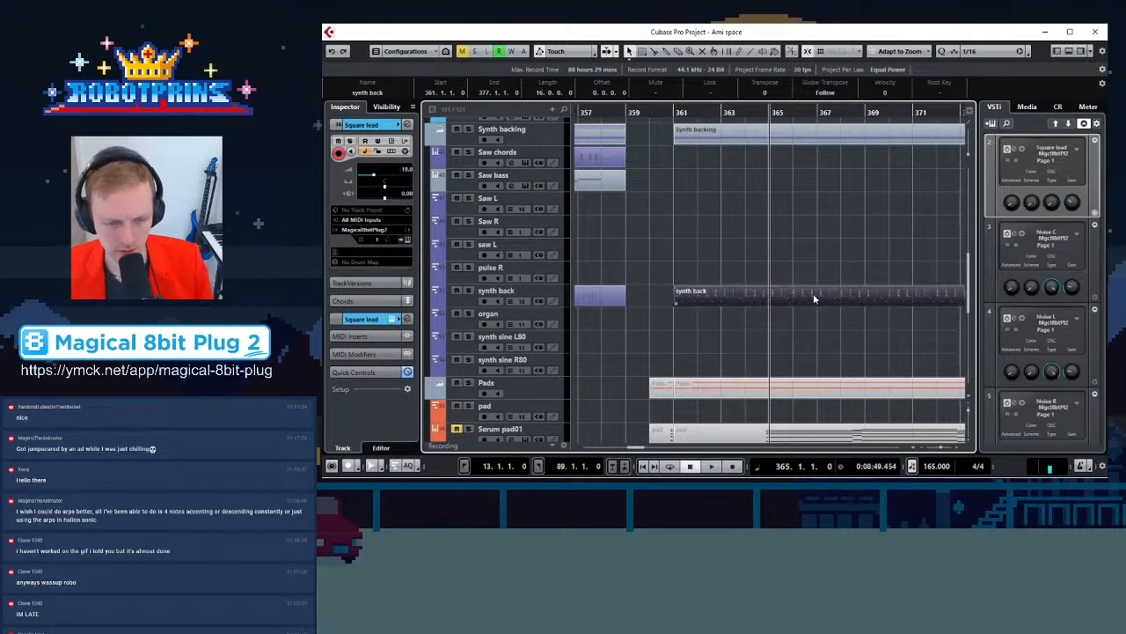
key("g")
key("g")
key("g")
key("g")
key("g")
key("g")
key("g")
key("g")
key("g")
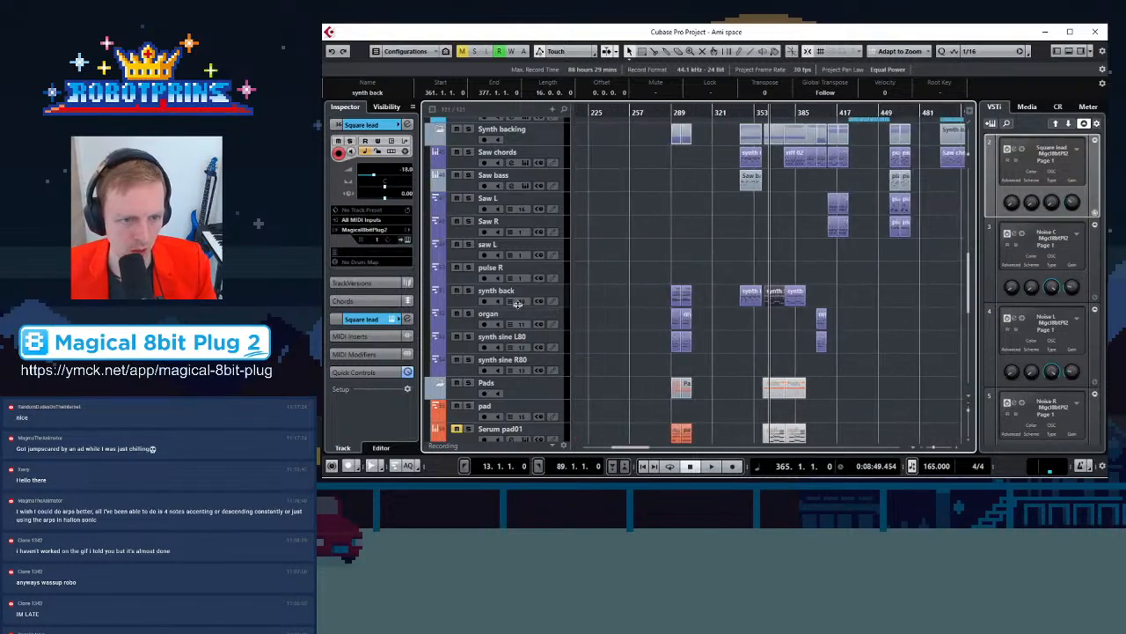
key("g")
Paste the copied synth back part at bar 49 on the synth back track and open it in the Key Editor
left_click(534, 291)
left_click(594, 114)
key("h")
key("h")
key("h")
key("h")
key("h")
key("h")
key("h")
key("h")
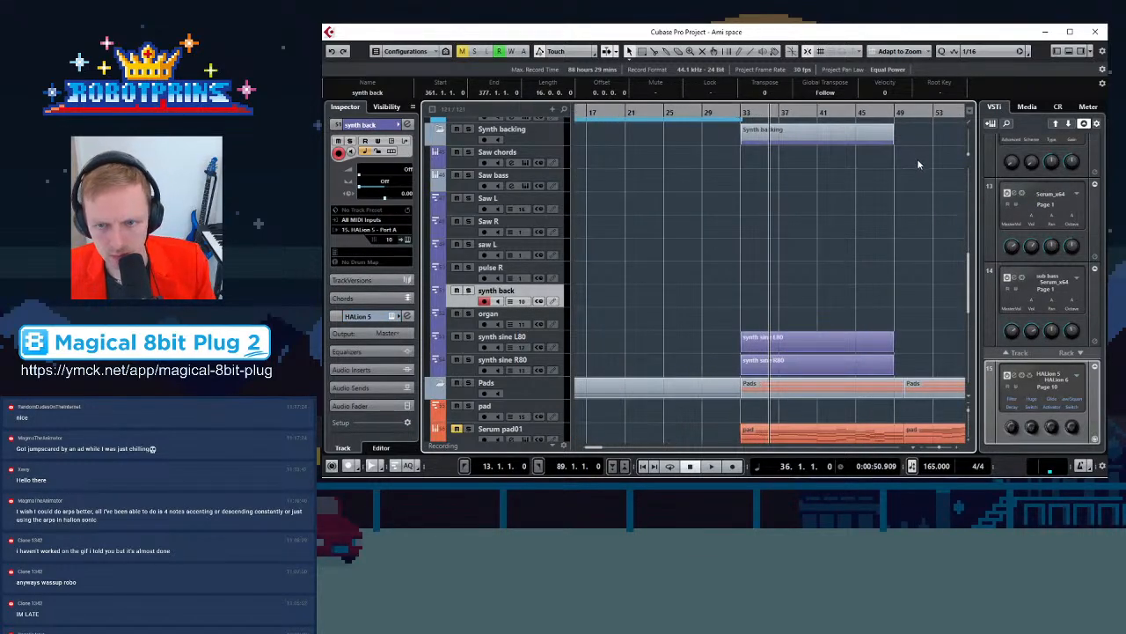
left_click(890, 117)
key("g")
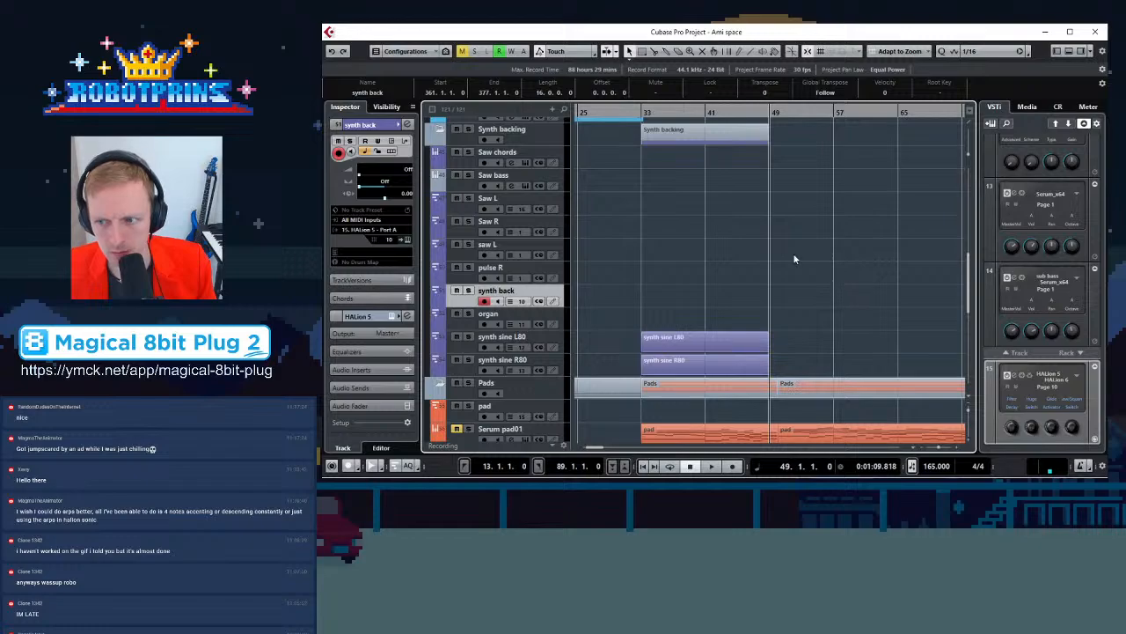
left_click(778, 113)
key("ctrl+v")
double_click(808, 302)
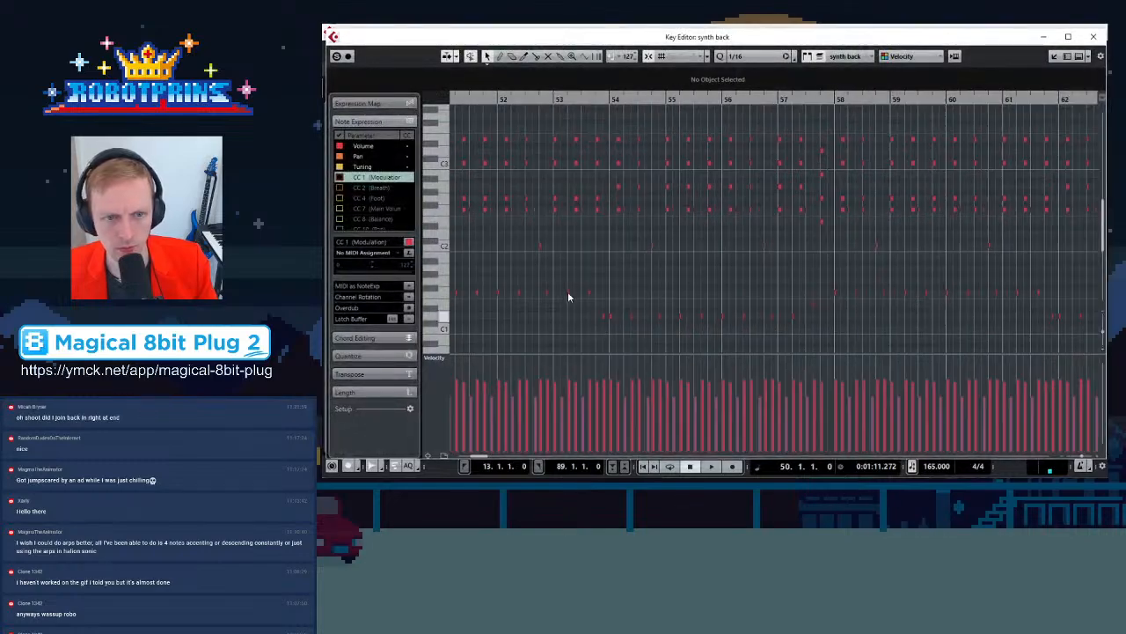
Edit the opening notes at the start of the pasted synth back part at bar 50, then close the Key Editor
key("g")
key("g")
key("g")
key("g")
left_click(552, 99)
key("h")
key("h")
key("h")
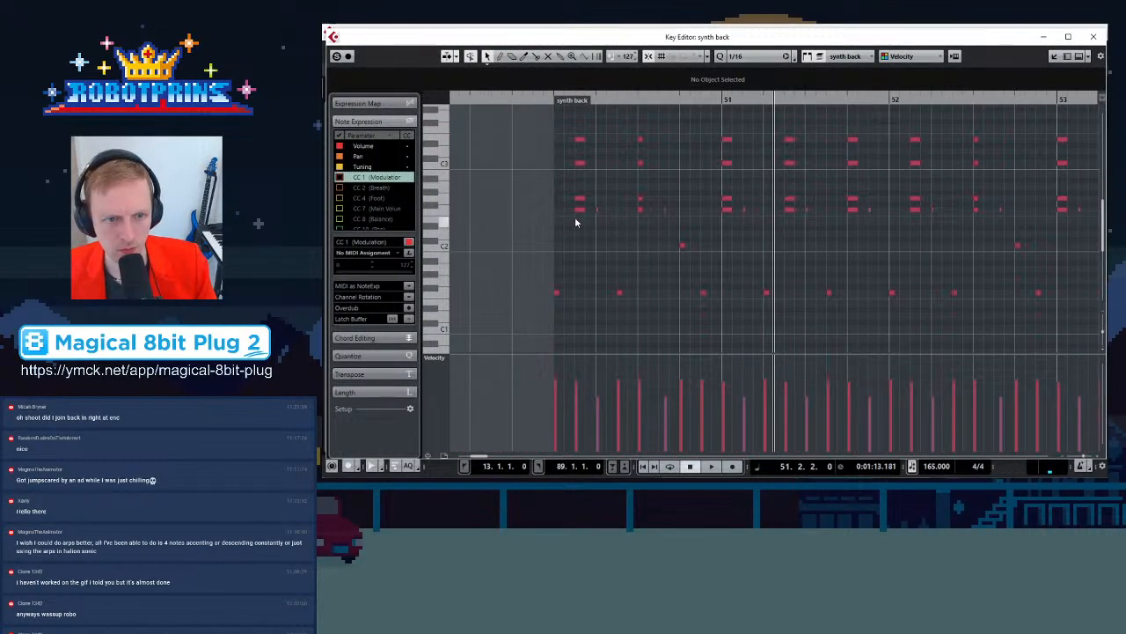
left_click_drag(559, 124, 560, 210)
left_click(592, 206)
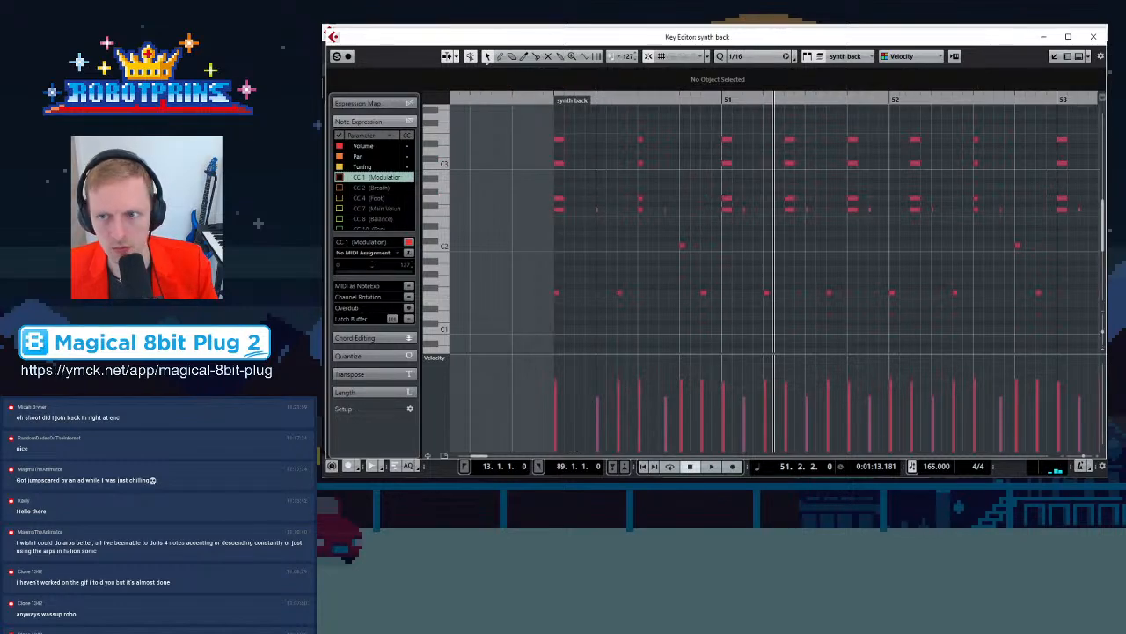
left_click(1094, 36)
Open the synth back part together with the pad part around bar 49 in the Key Editor
scroll(758, 278, "up", 6)
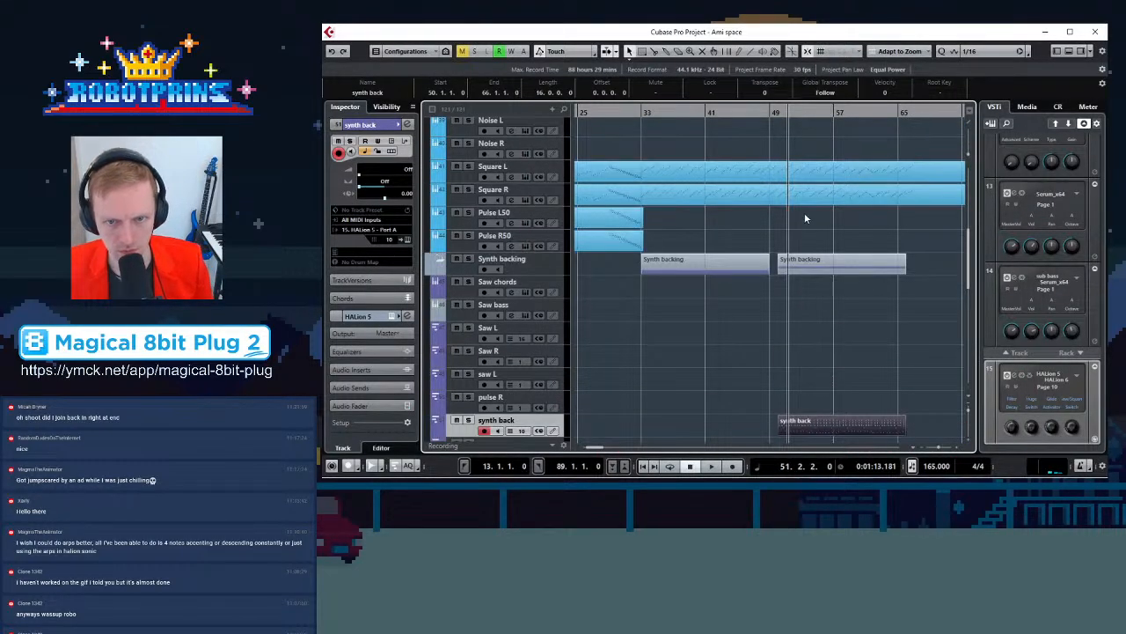
scroll(803, 210, "up", 5)
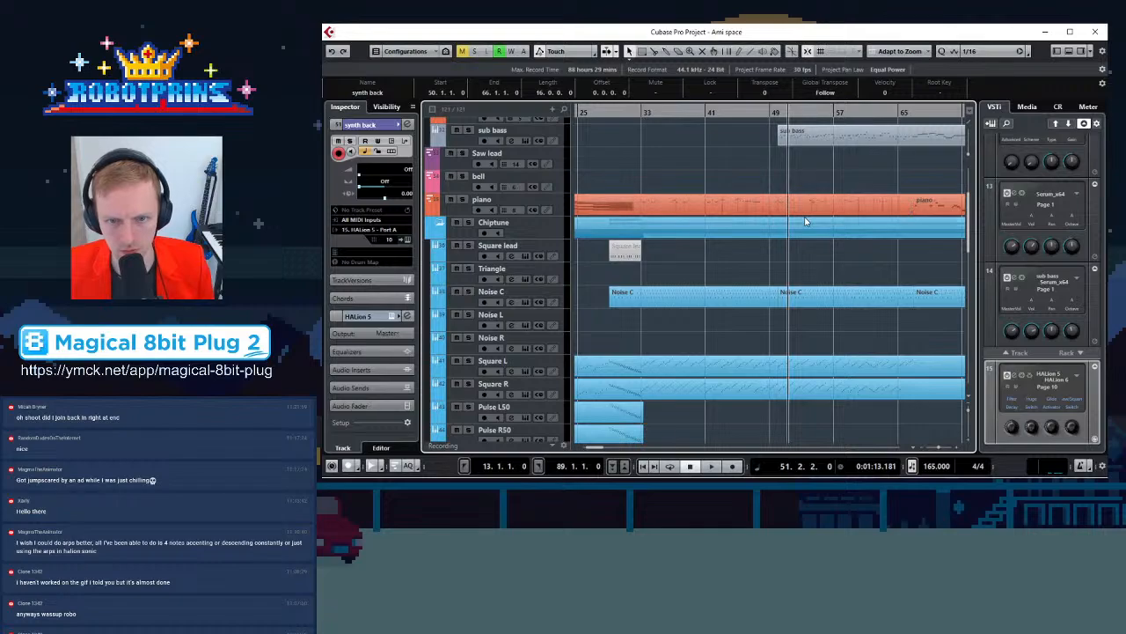
scroll(805, 222, "down", 10)
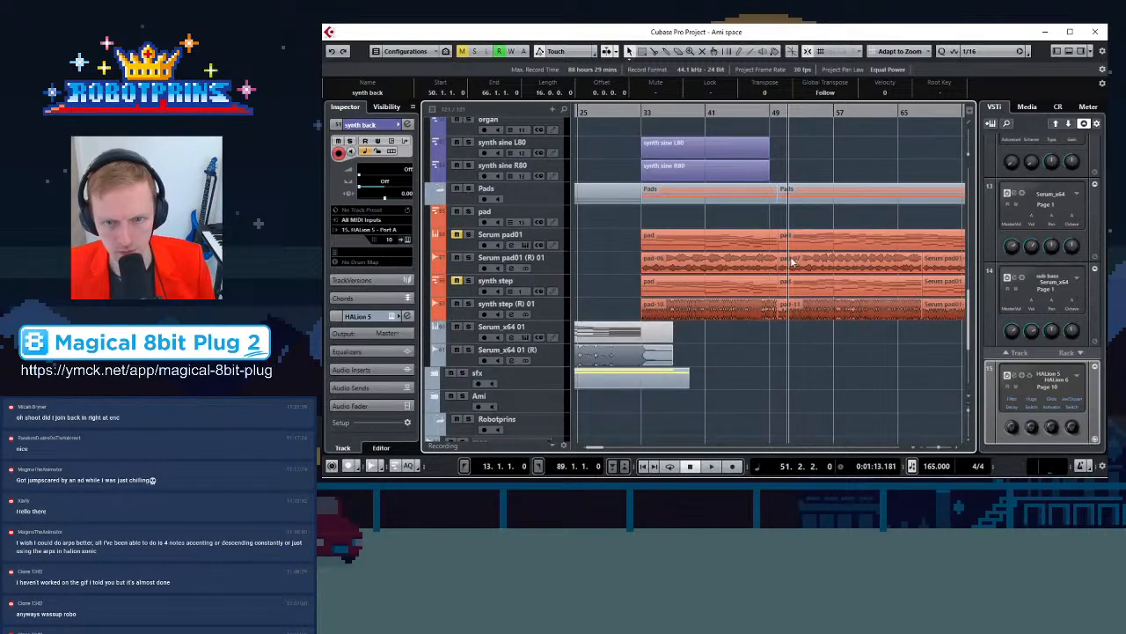
left_click(798, 248)
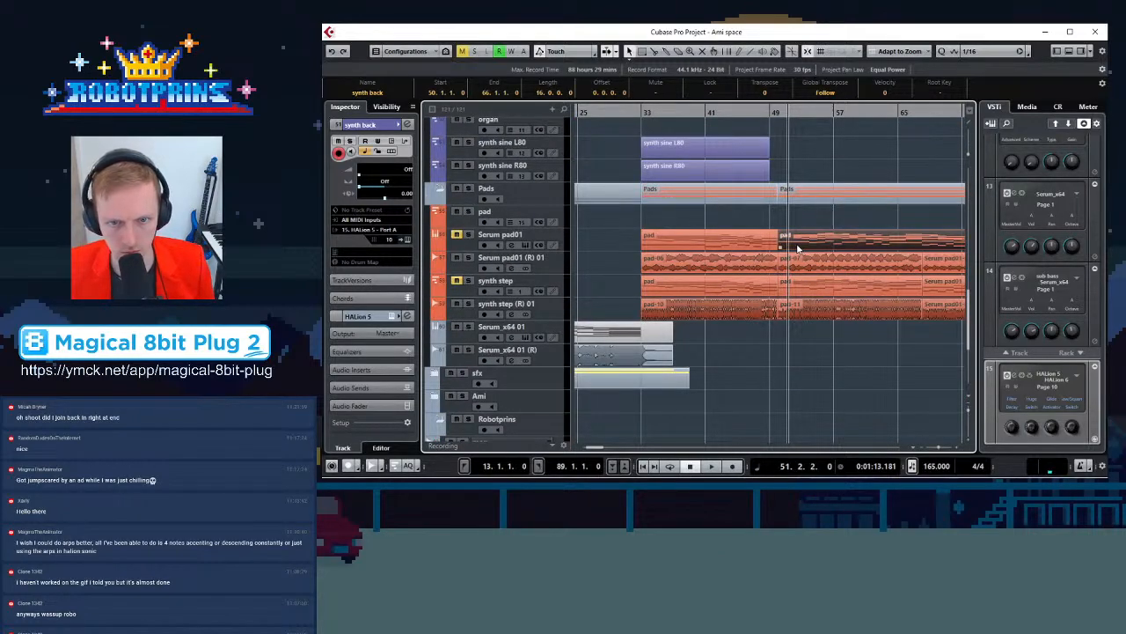
double_click(799, 248)
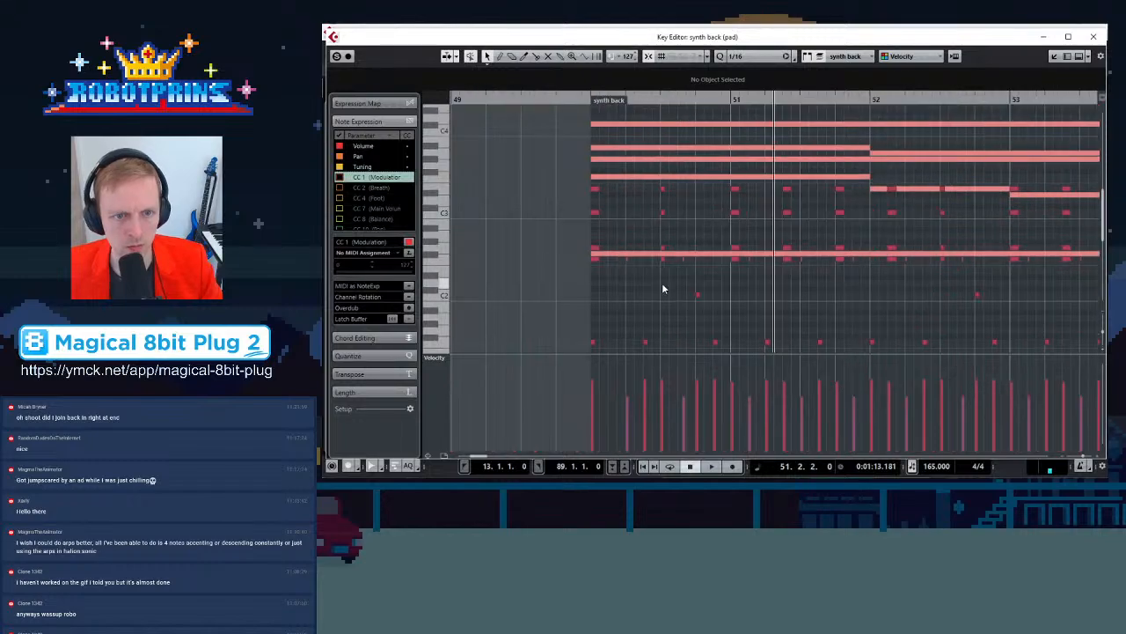
Reposition the first notes of the synth back part so they fit the pad chords at bar 50
left_click_drag(517, 191, 518, 179)
left_click(531, 256)
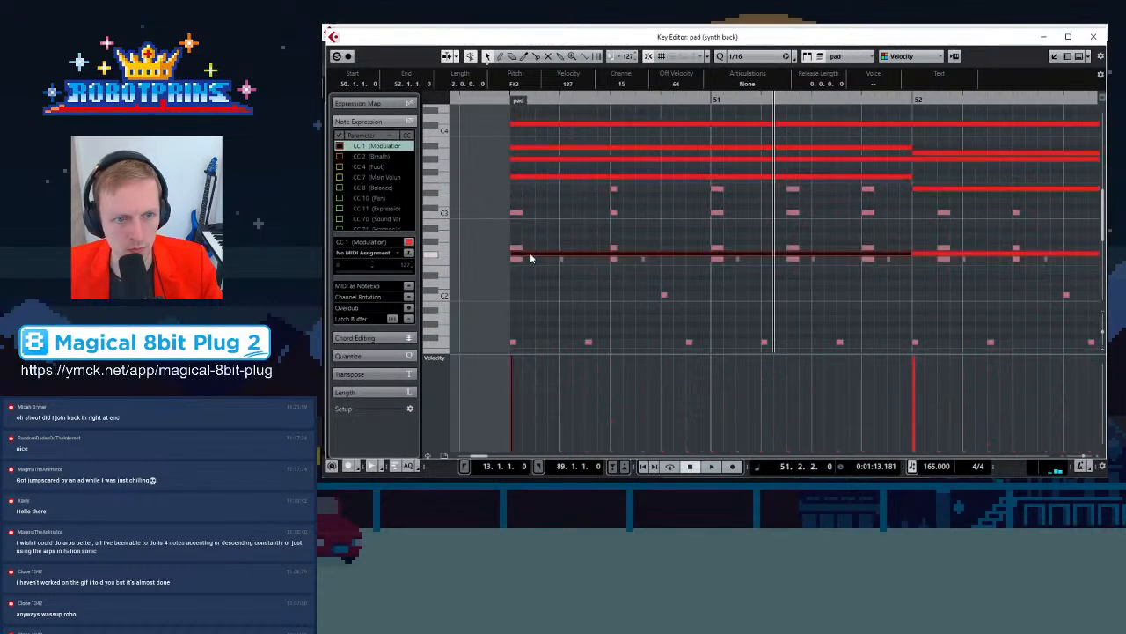
left_click_drag(532, 253, 541, 225)
left_click(618, 176)
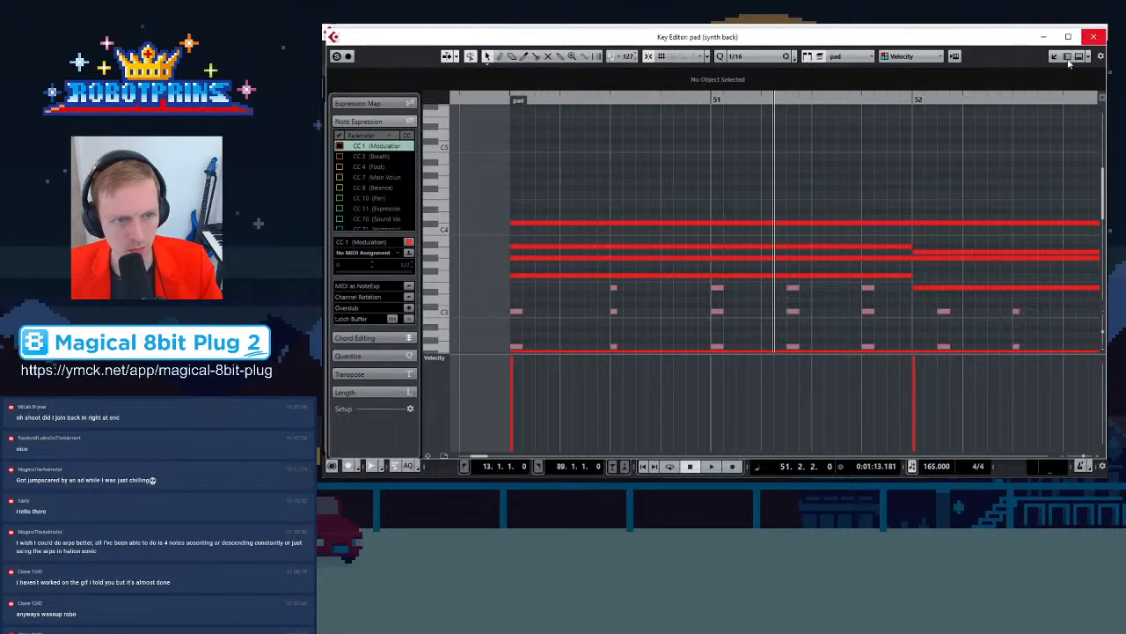
scroll(520, 265, "down", 1)
left_click(518, 264)
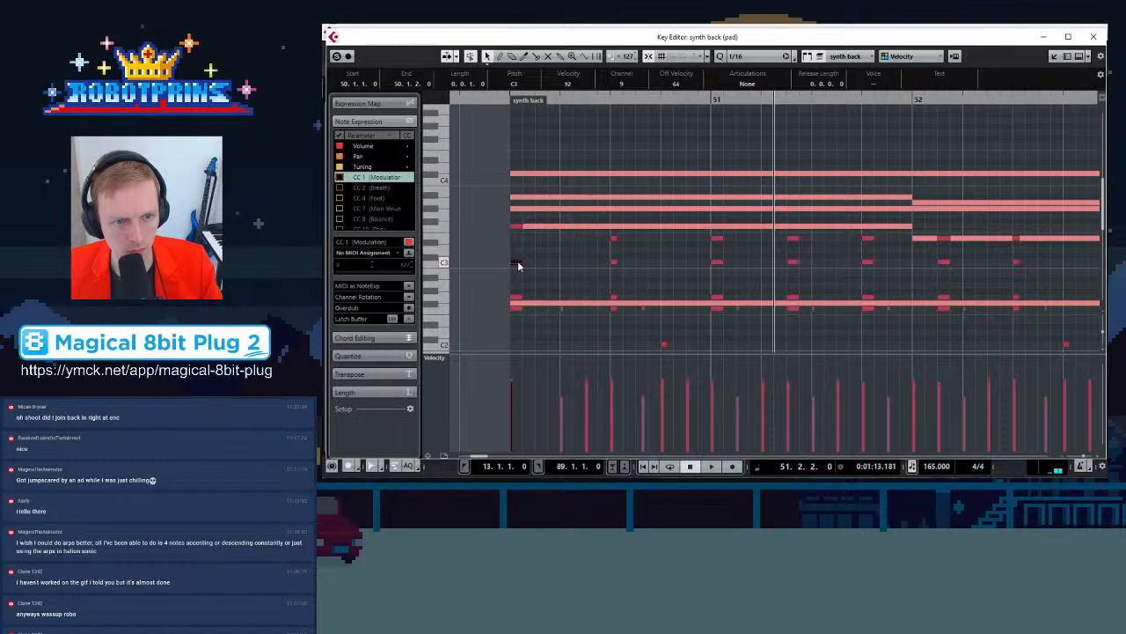
mouse_move(517, 298)
left_mouse_down()
mouse_move(517, 286)
mouse_move(516, 302)
left_mouse_up()
Move another opening synth back note down to F#2 and close the Key Editor
scroll(536, 302, "down", 3)
scroll(536, 303, "up", 3)
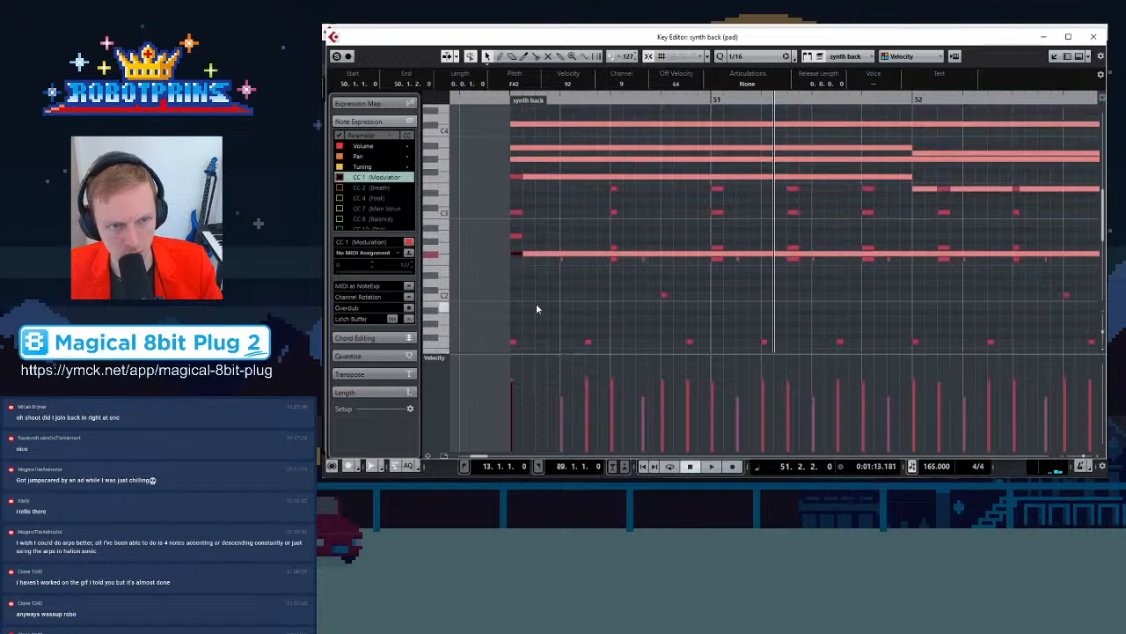
left_click_drag(517, 228, 517, 221)
left_click(517, 262)
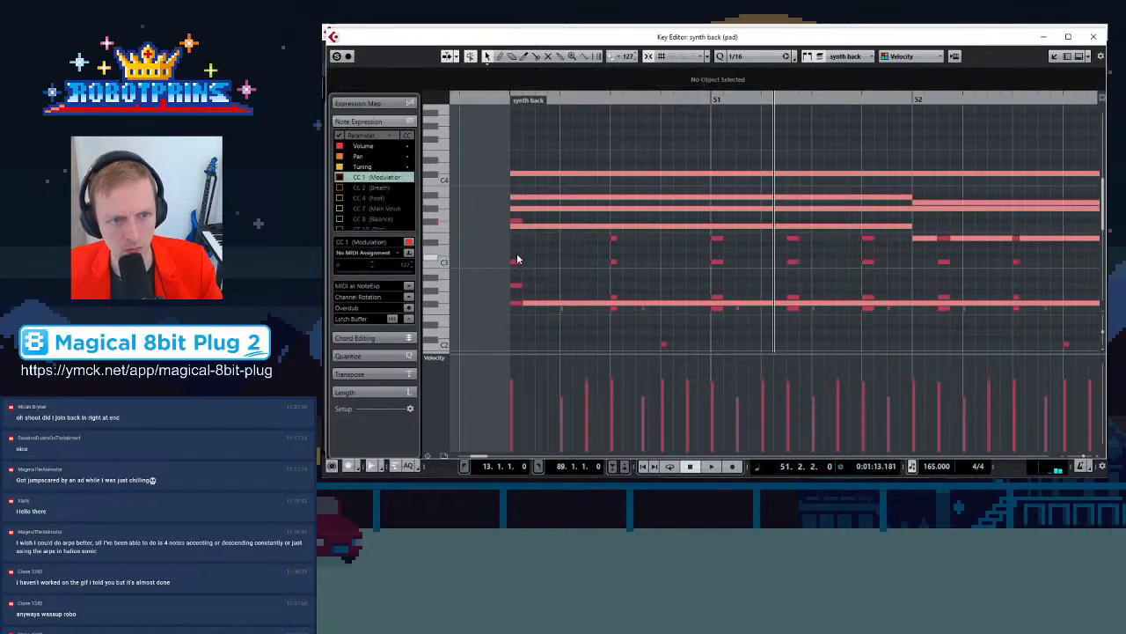
left_click_drag(518, 260, 517, 301)
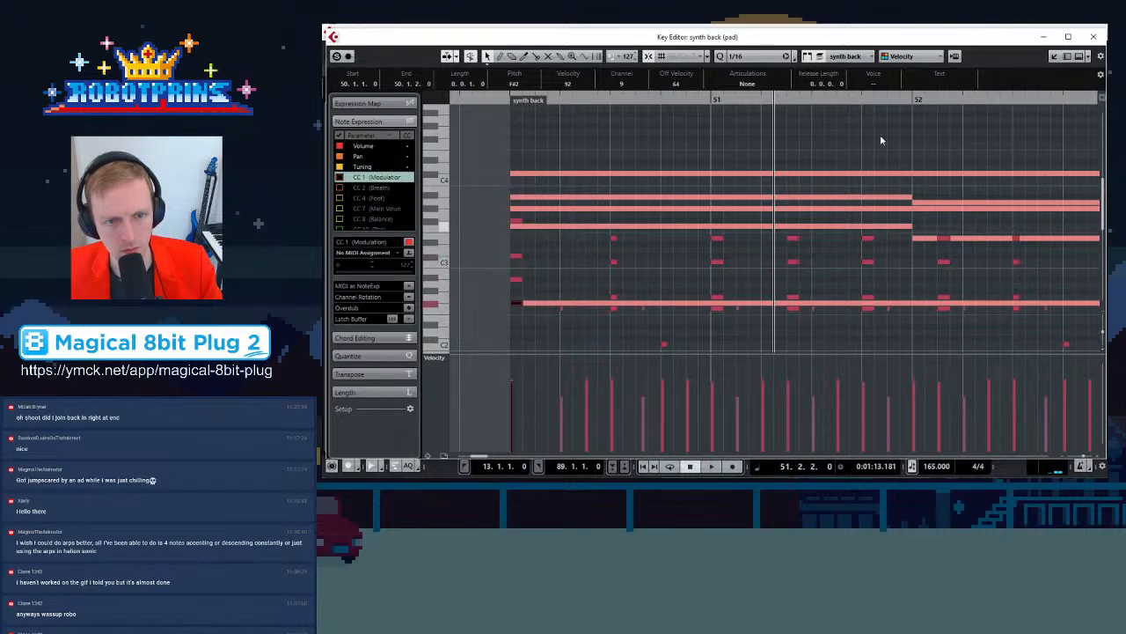
left_click(1095, 37)
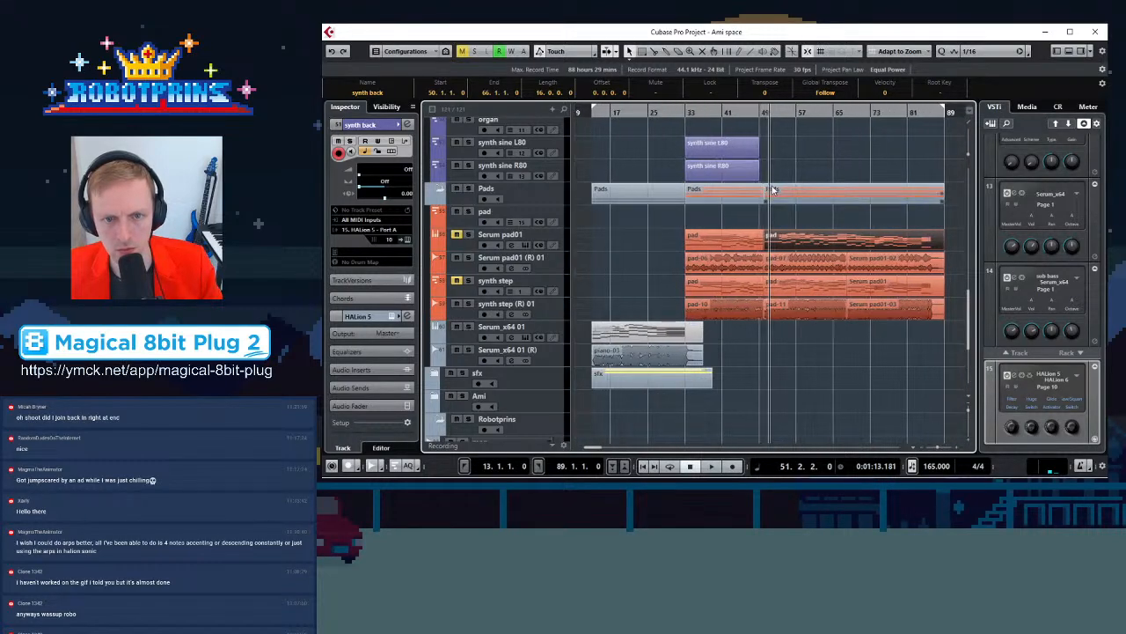
Play the arrangement from bar 33 to hear the new synth back part
scroll(807, 253, "up", 5)
key("h")
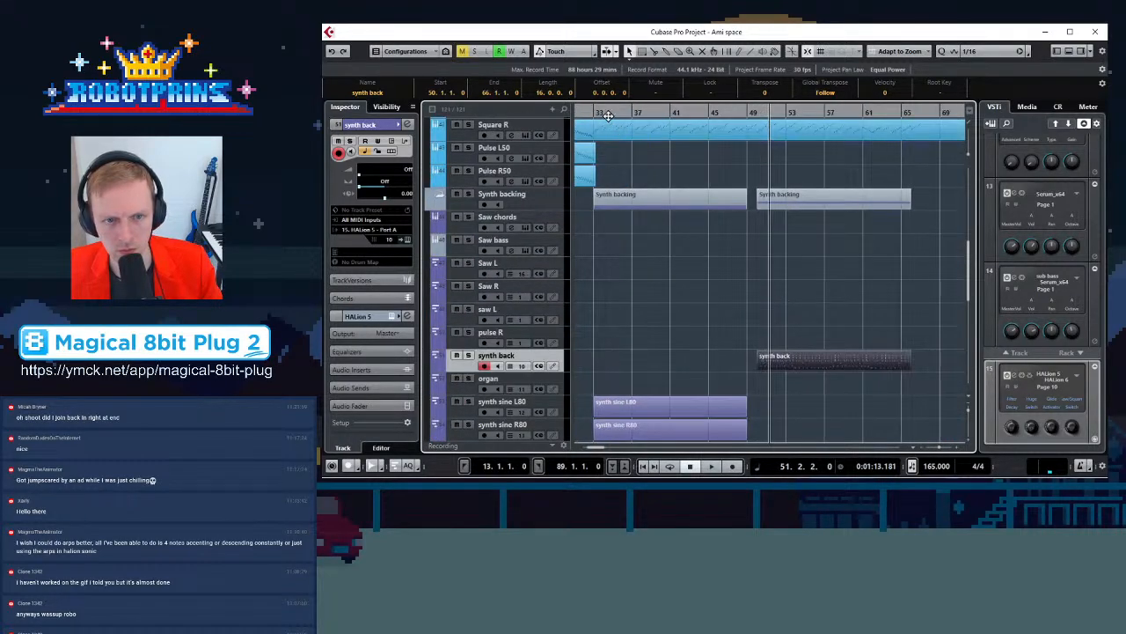
left_click(594, 113)
key("space")
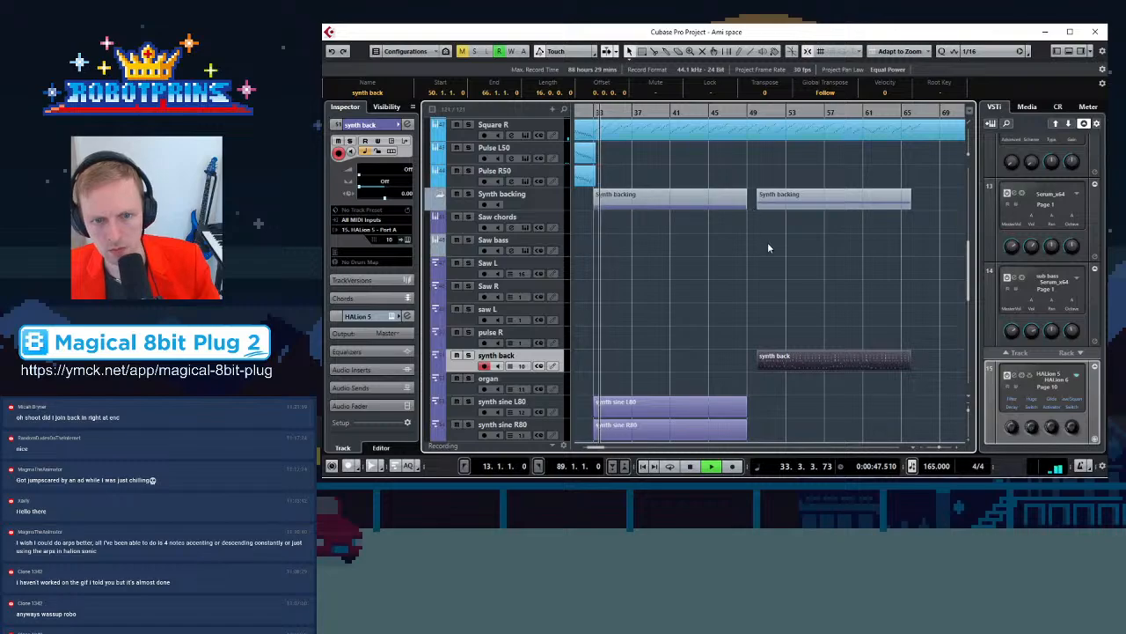
Reopen the synth back and pad parts in the Key Editor and inspect the opening notes of bar 50
left_click(775, 369)
double_click(776, 366)
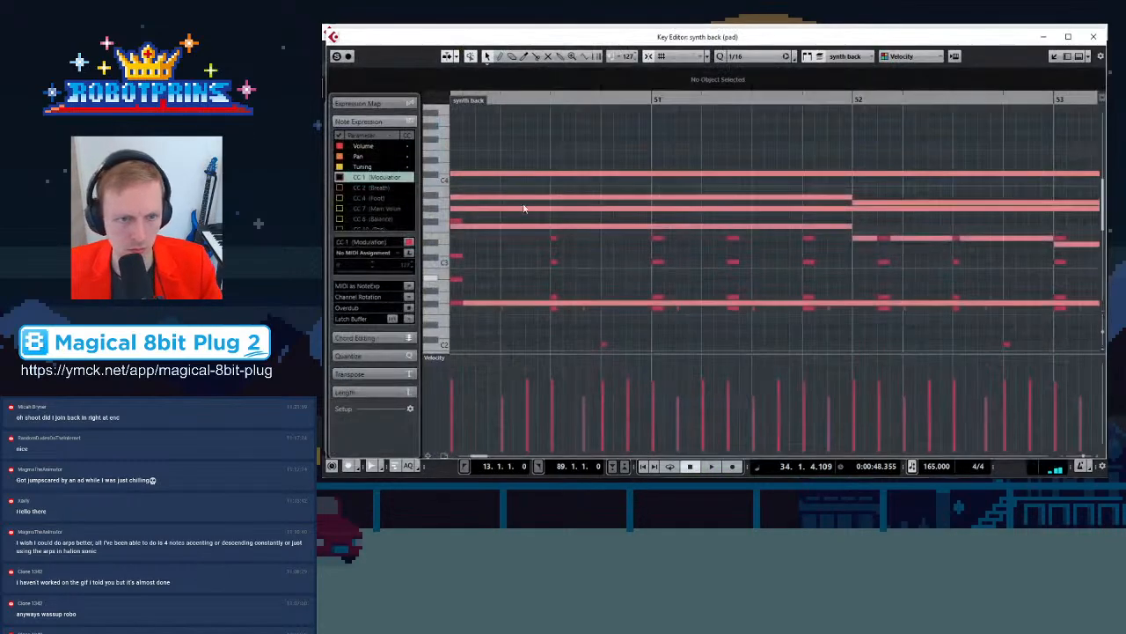
left_click(545, 98)
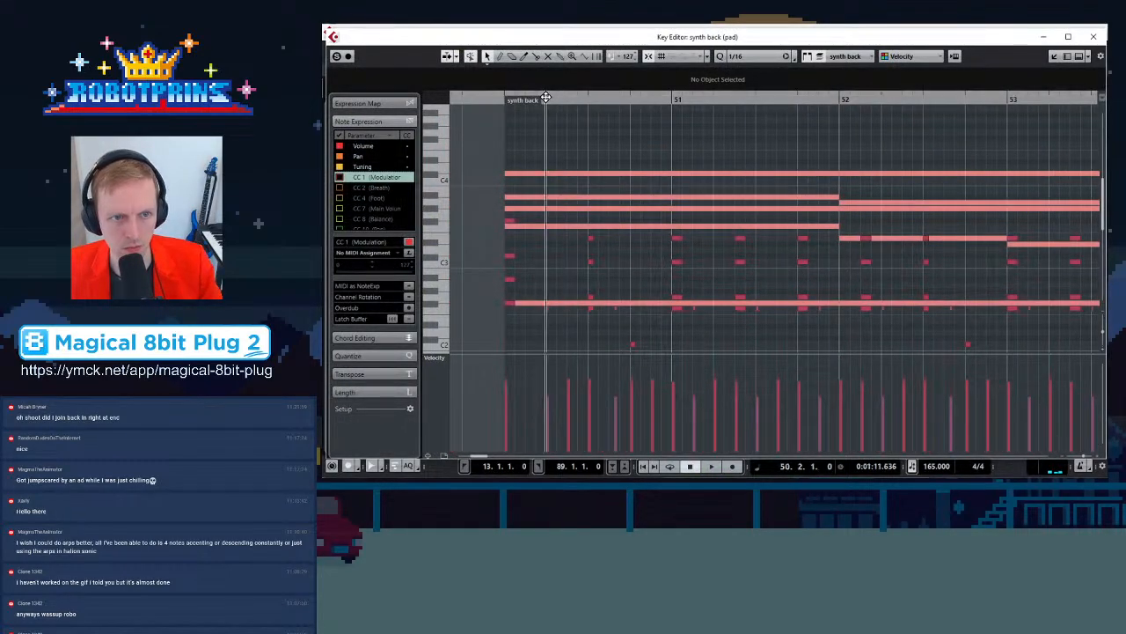
key("h")
left_click(685, 225)
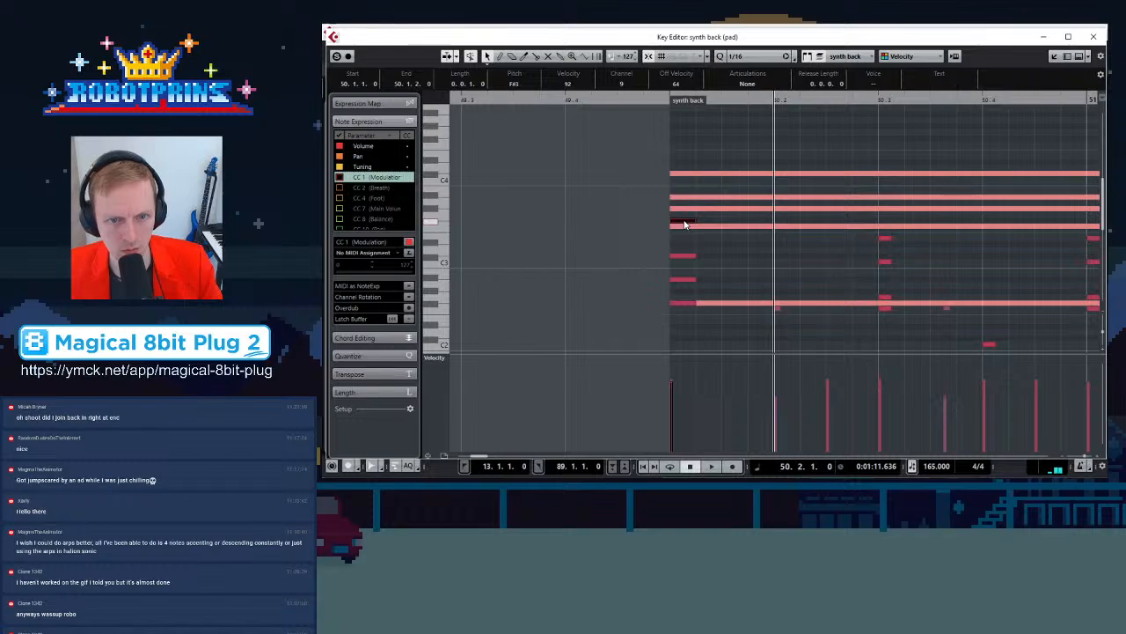
left_click(685, 256)
left_click(687, 281)
scroll(784, 340, "down", 2)
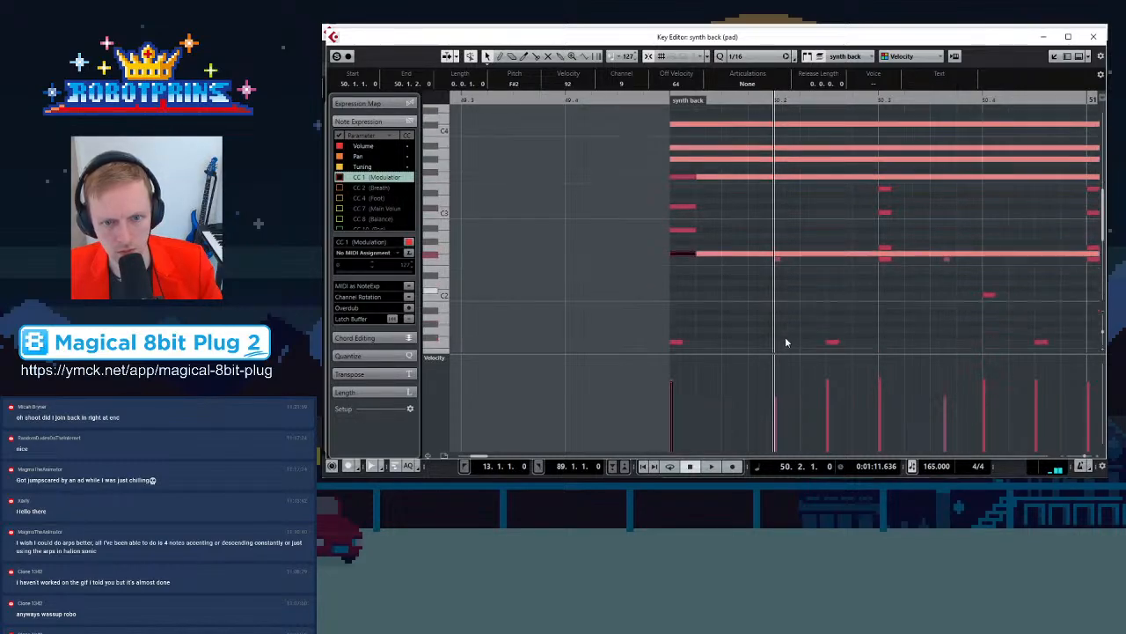
Raise the low F1 note to F#1 and shift an F#2 note earlier at the start of bar 50
left_click(778, 259)
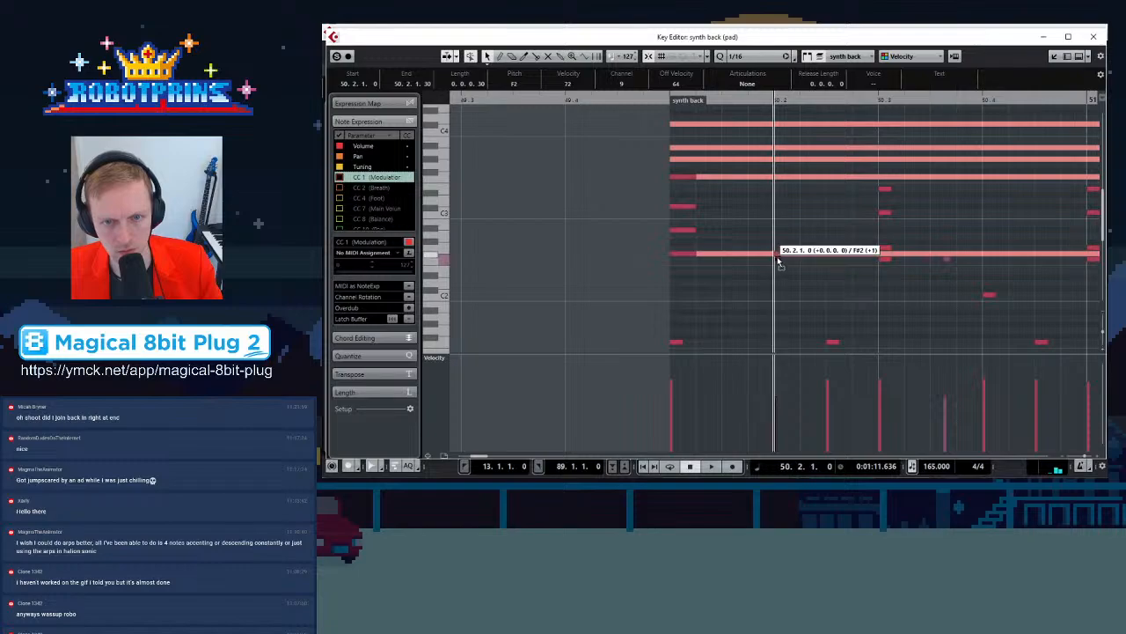
left_click(676, 344)
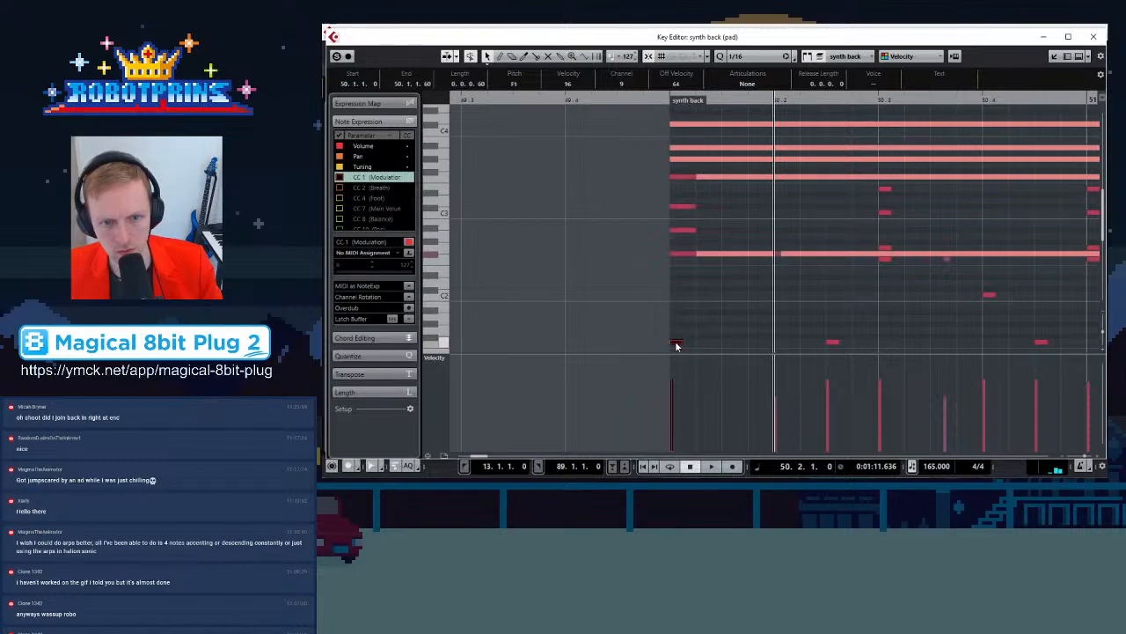
left_click_drag(676, 345, 676, 337)
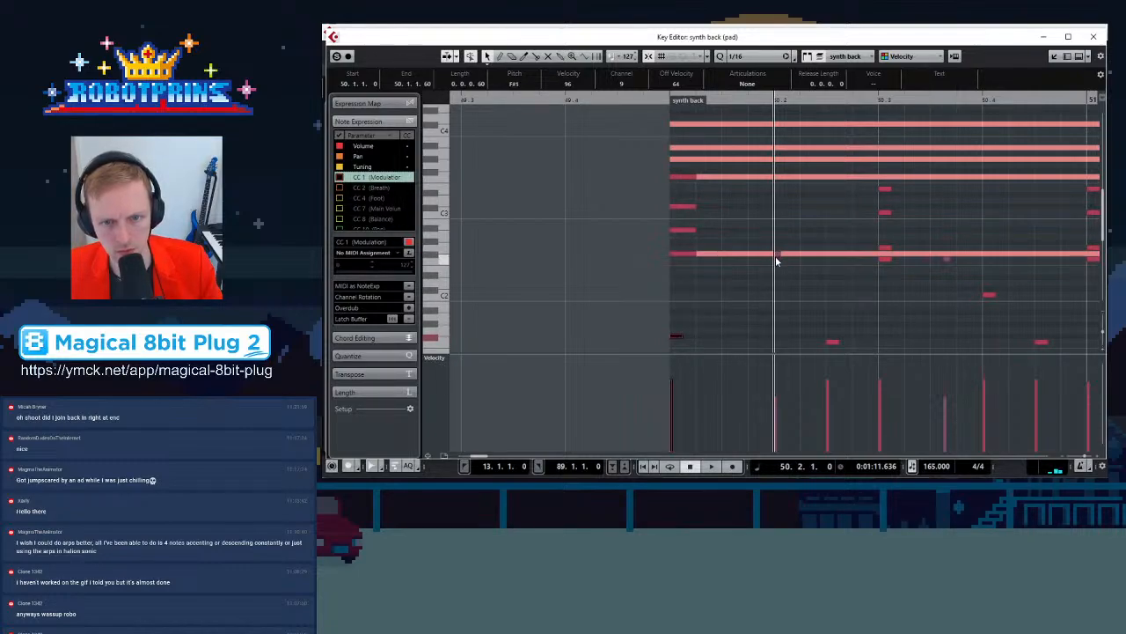
left_click_drag(777, 255, 732, 255)
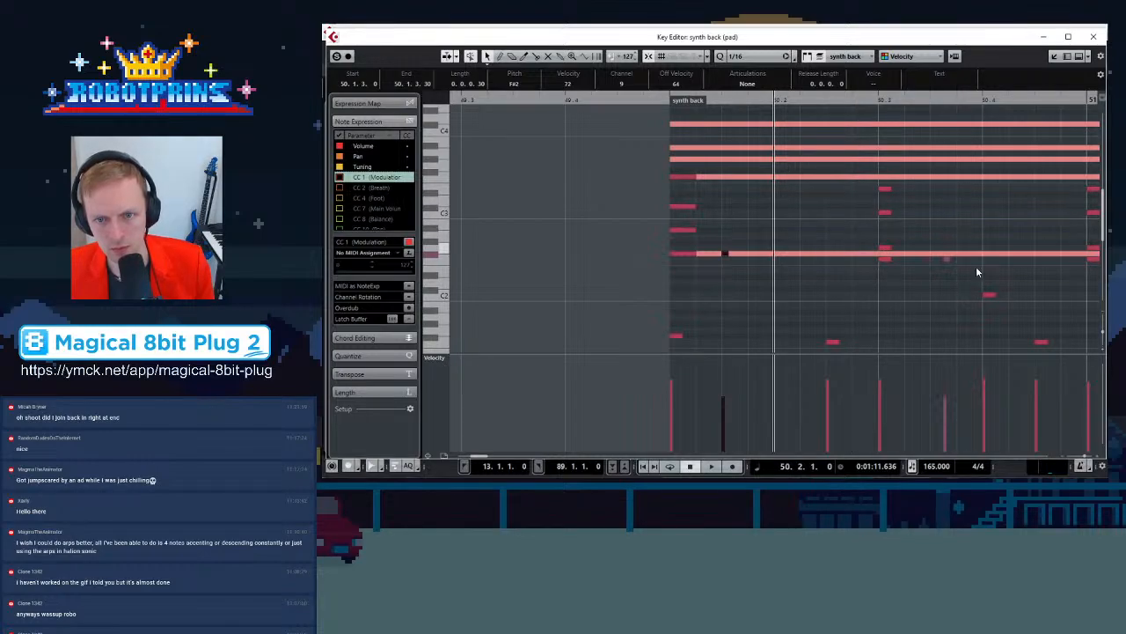
Move two notes from the third beat of bar 50 back to its second beat
left_click_drag(886, 190, 781, 214)
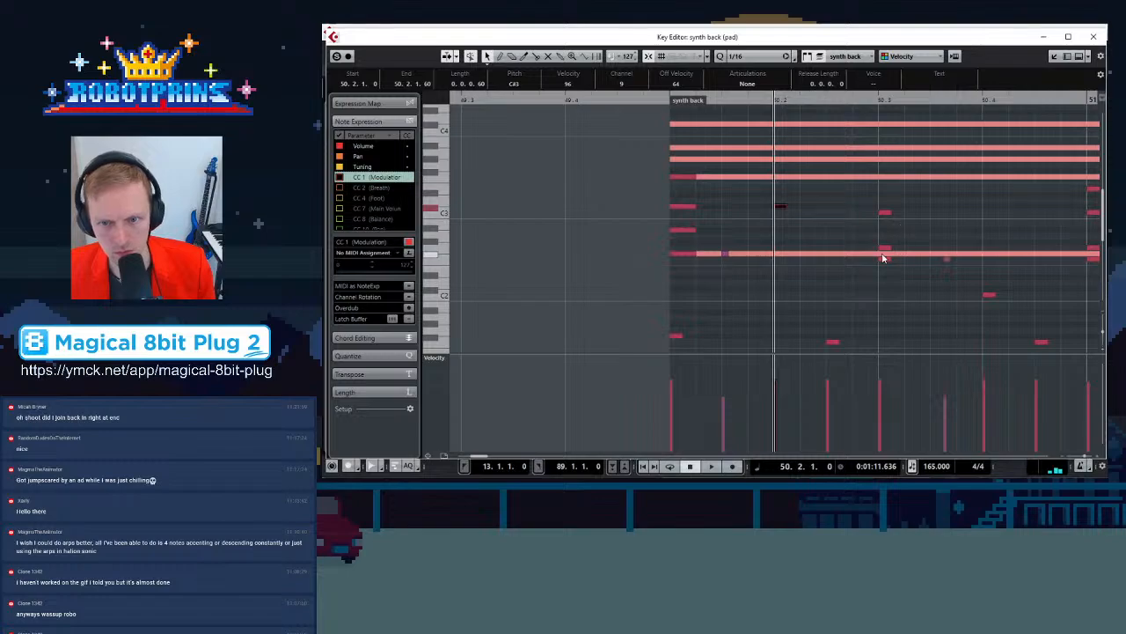
left_click_drag(881, 250, 783, 255)
key("g")
key("g")
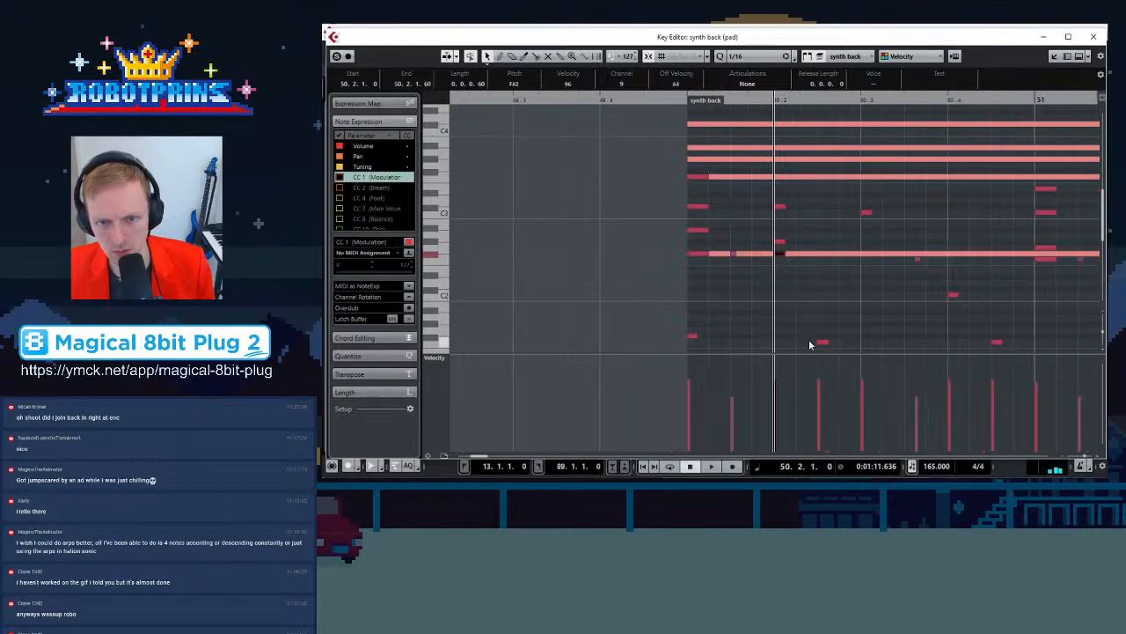
Raise another low F1 note to F#1 and move a group of notes earlier in bar 50
left_click_drag(801, 292, 829, 350)
scroll(857, 298, "down", 3)
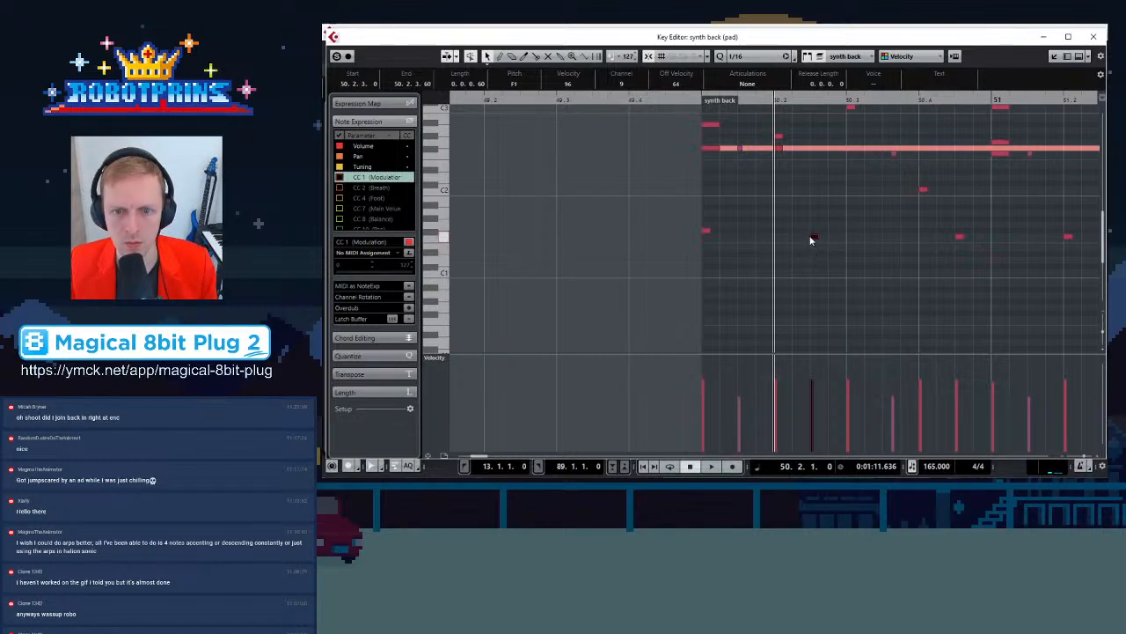
left_click_drag(814, 239, 811, 231)
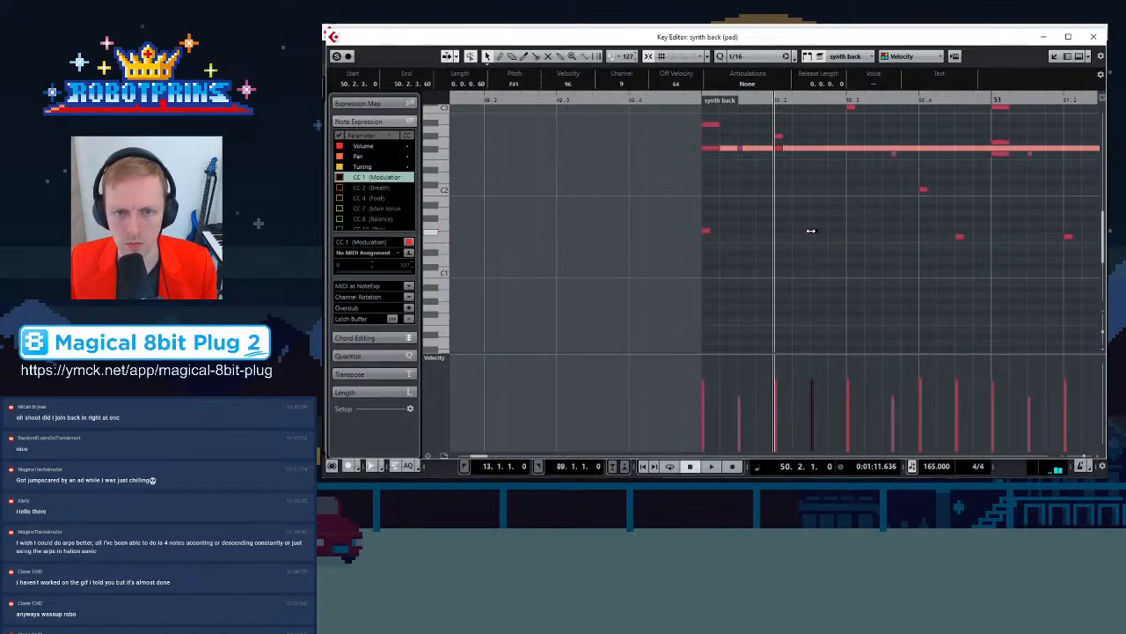
scroll(775, 131, "up", 2)
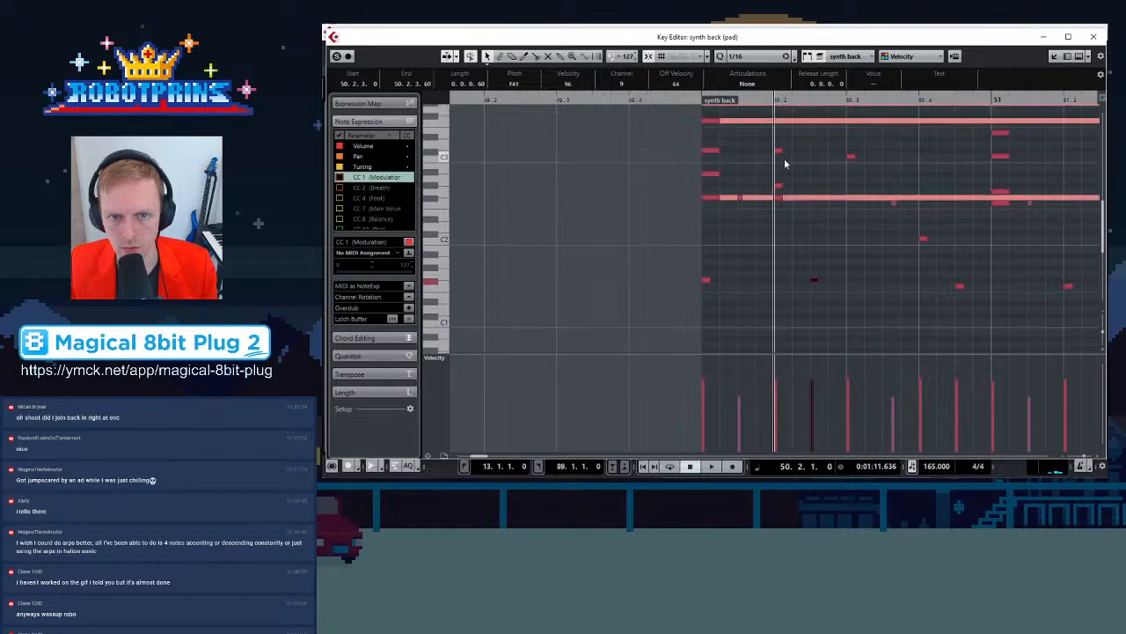
left_click_drag(771, 127, 819, 205)
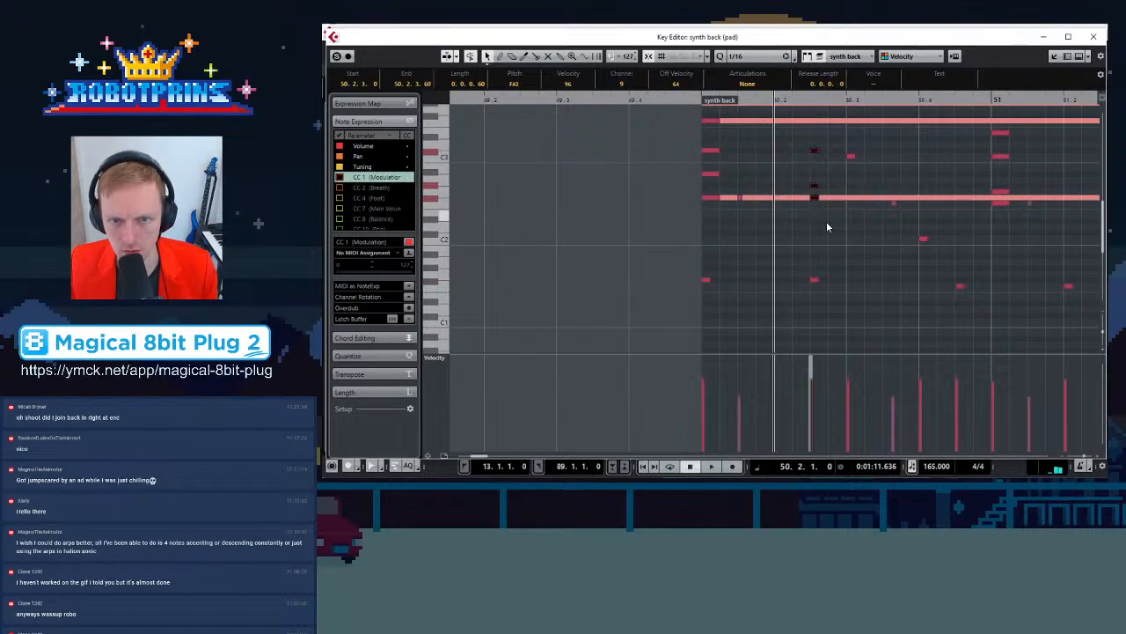
left_click_drag(815, 280, 783, 286)
key("g")
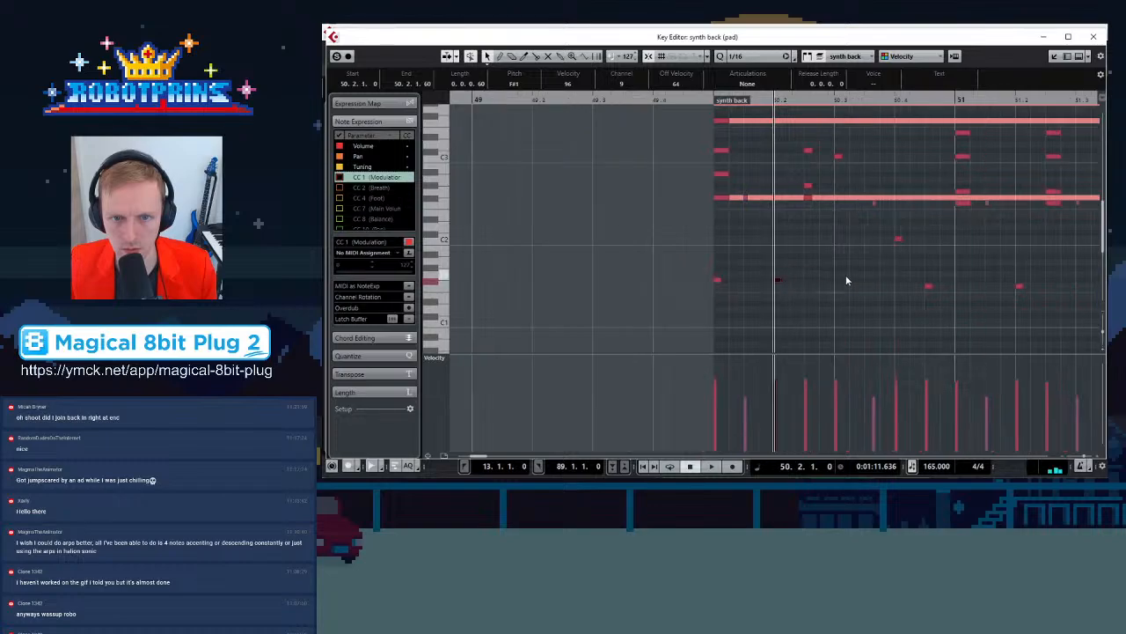
Select the leftover notes in the second half of bar 50 and delete them
scroll(843, 255, "up", 4)
left_click_drag(829, 239, 884, 281)
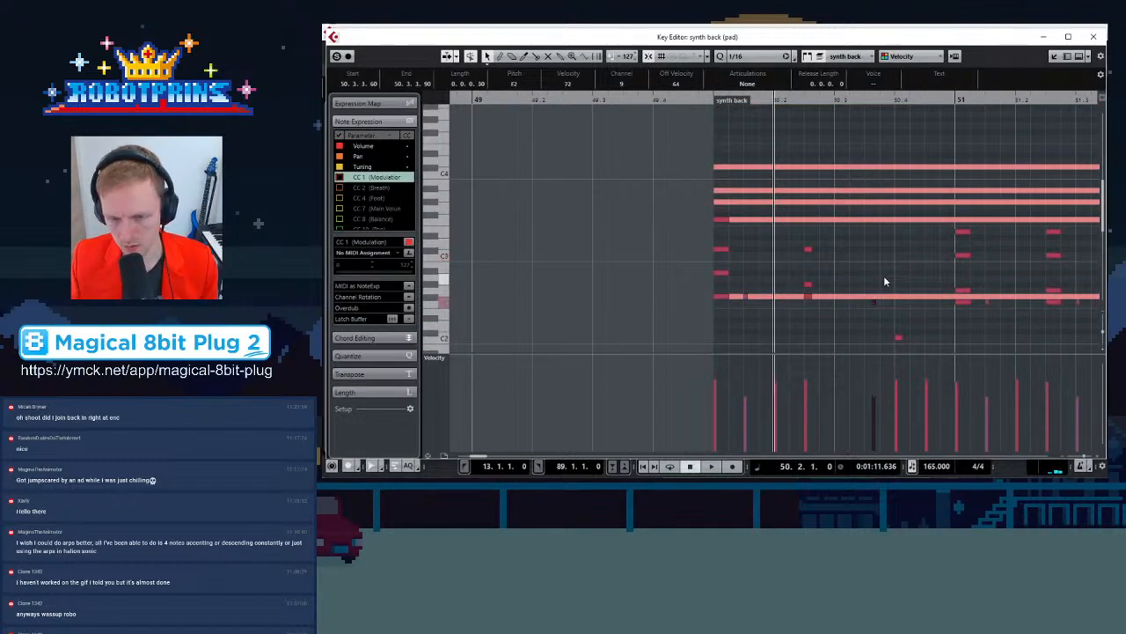
scroll(875, 205, "down", 3)
left_click_drag(865, 181, 928, 306)
key("Delete")
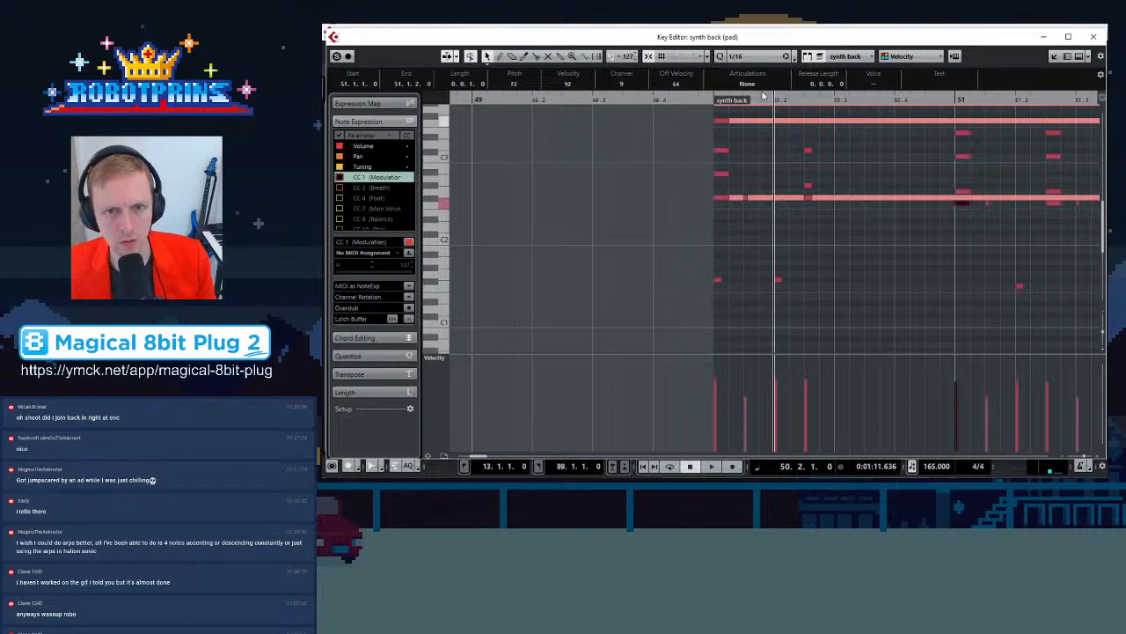
Play the edited synth back part from its start
left_click(713, 97)
key("space")
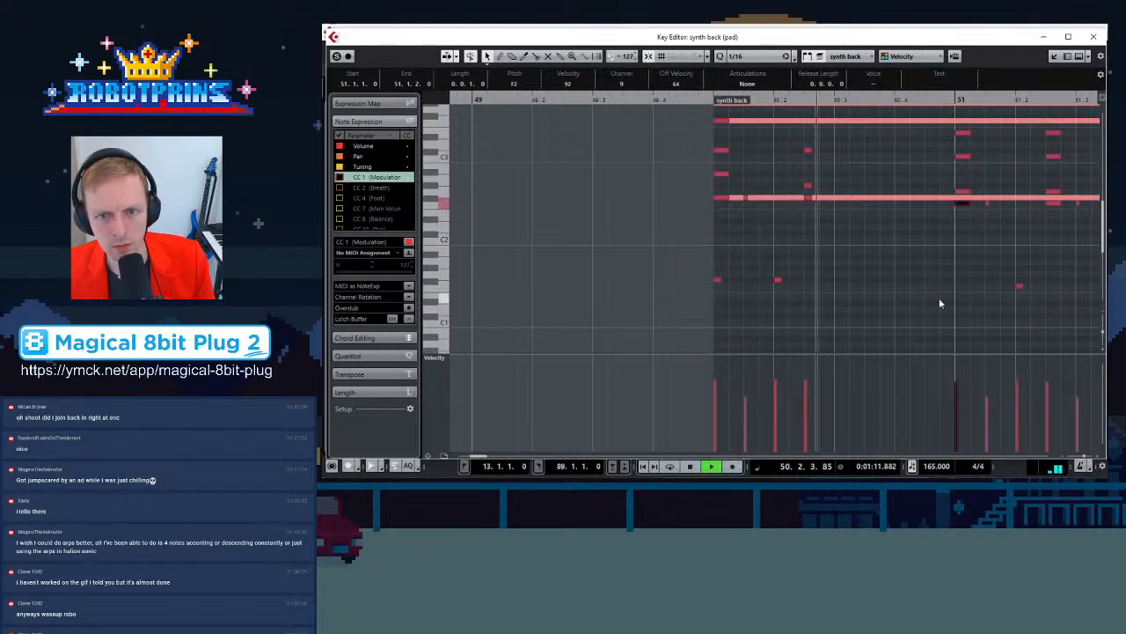
key("g")
key("g")
scroll(775, 238, "up", 2)
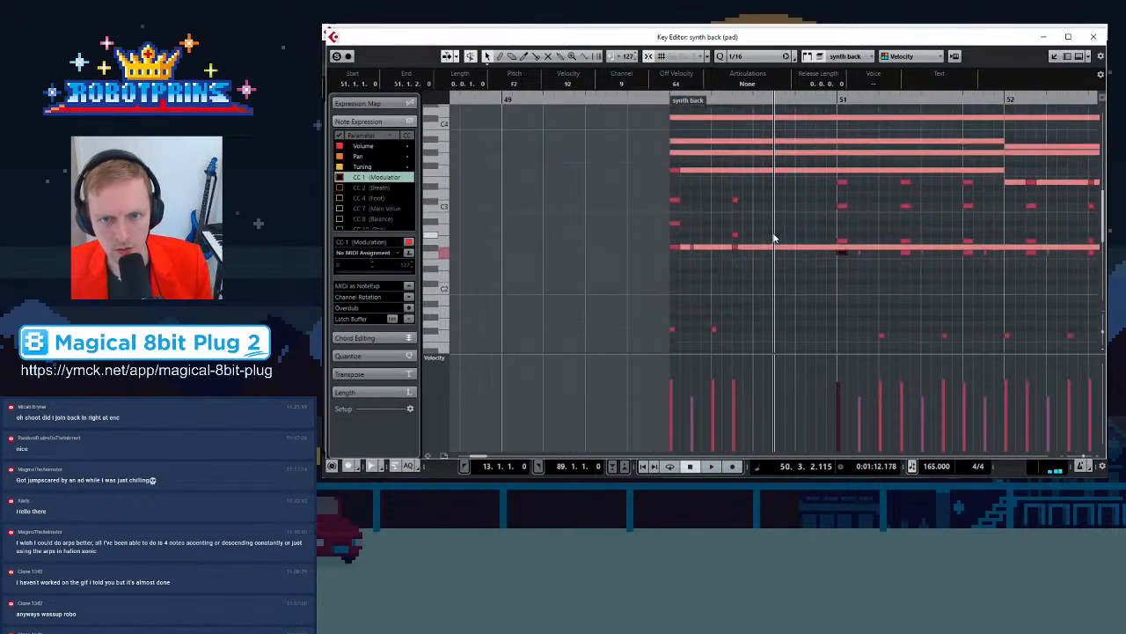
Delete all synth back notes after the third beat of bar 50
key("g")
key("g")
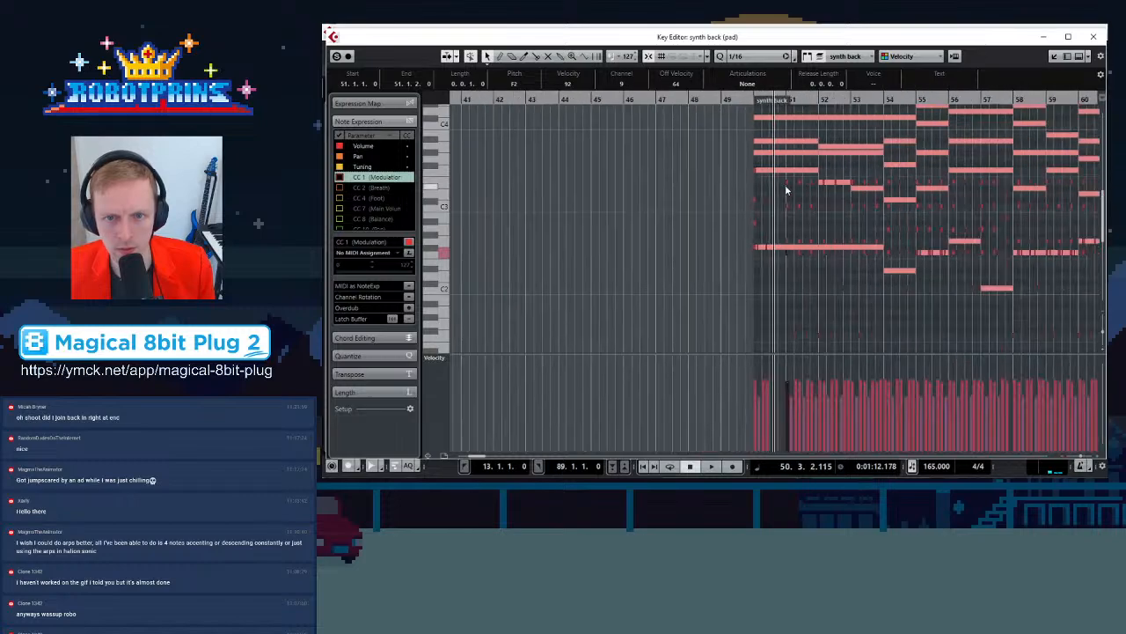
left_click_drag(781, 162, 999, 342)
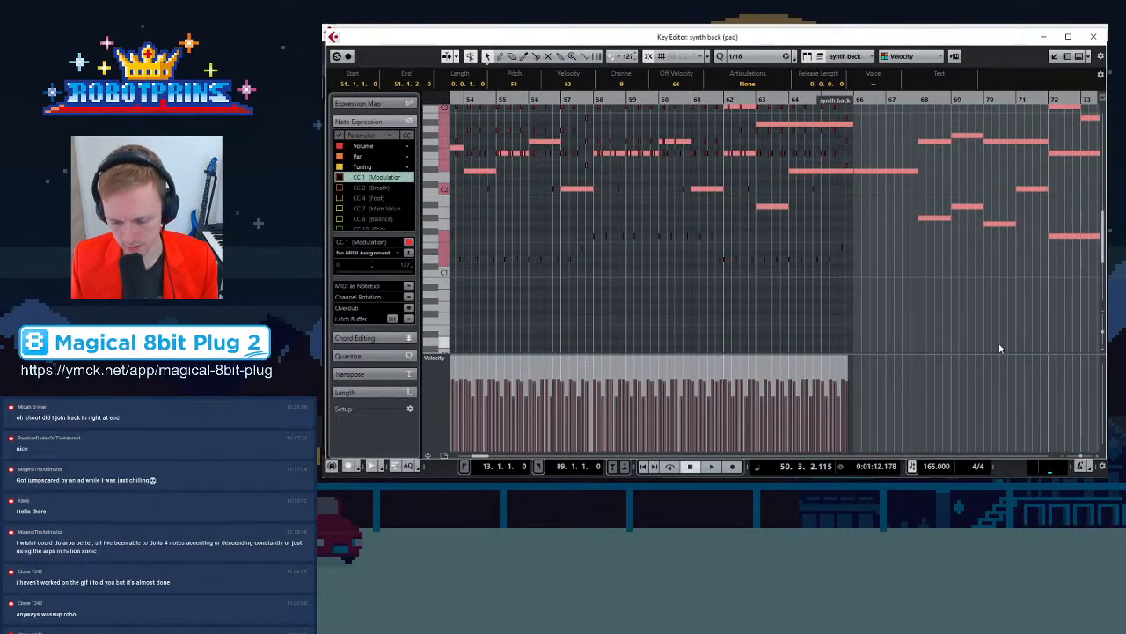
key("Delete")
Select the notes in the first half of bar 50 and paste a copy at bar 51
key("h")
key("g")
key("g")
key("g")
key("g")
key("g")
key("g")
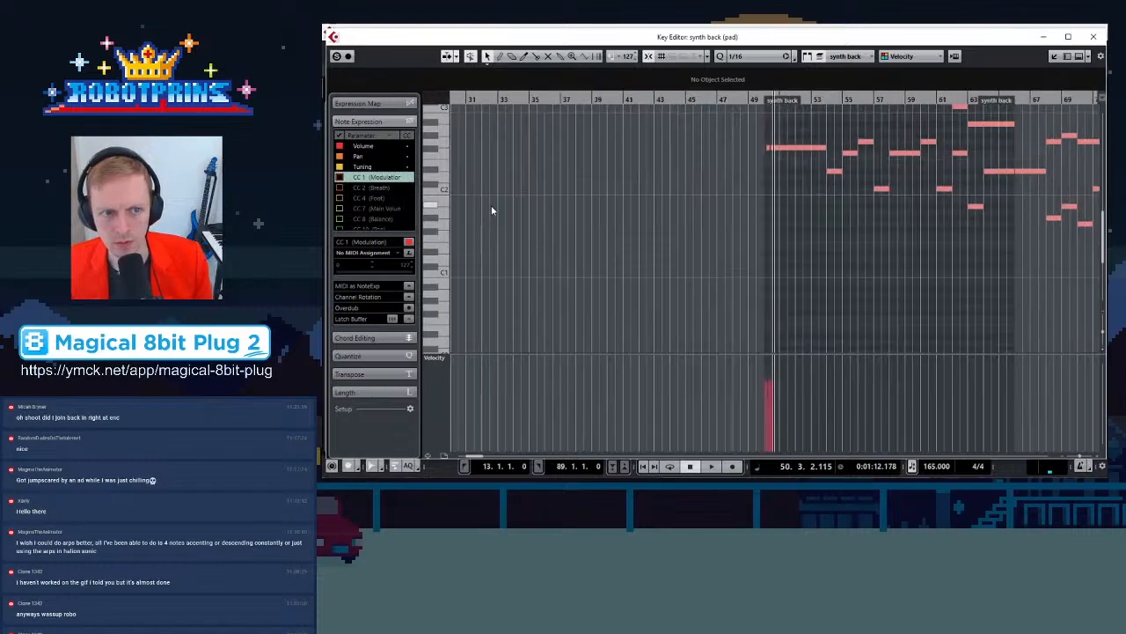
key("h")
key("h")
key("h")
key("h")
key("h")
key("h")
key("h")
key("h")
key("h")
key("h")
key("h")
key("h")
key("h")
key("h")
key("h")
scroll(681, 237, "up", 2)
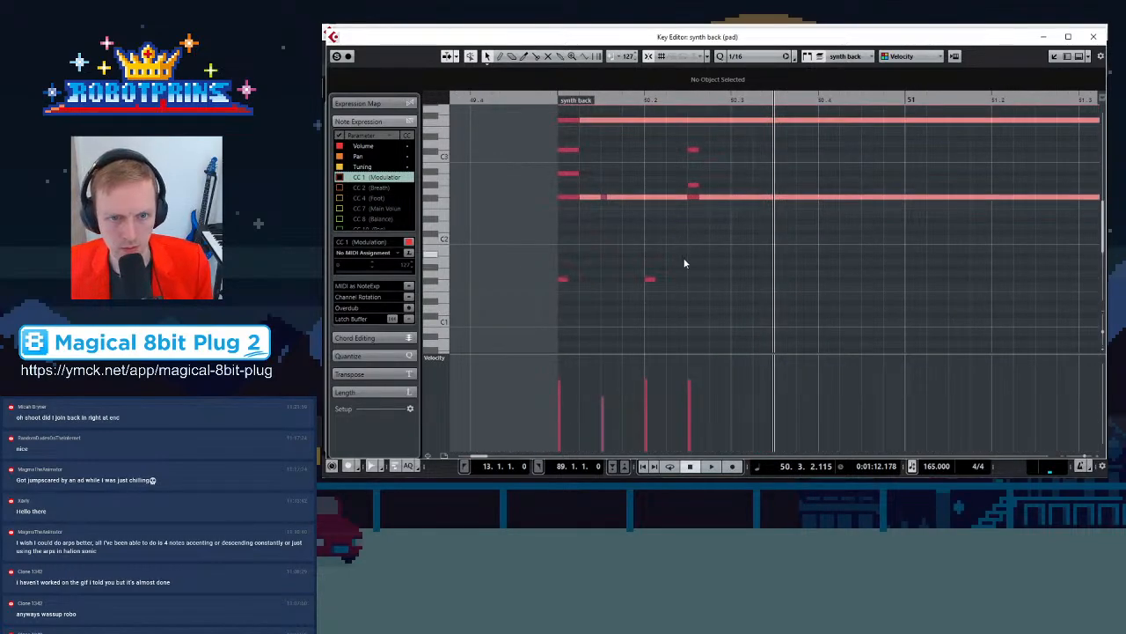
key("g")
left_click_drag(553, 112, 685, 304)
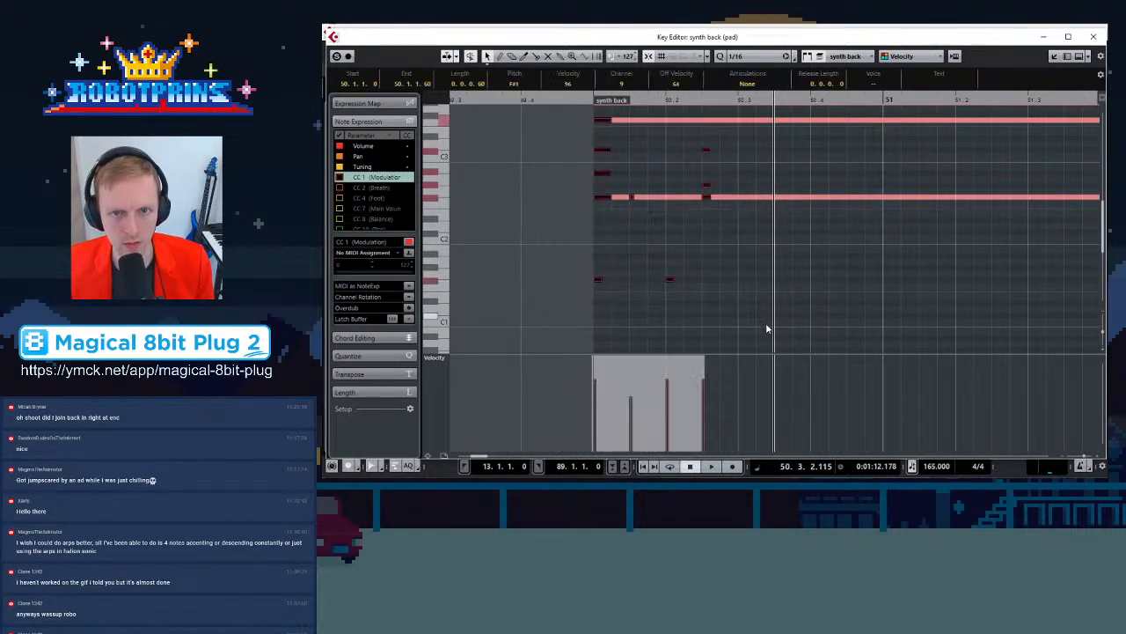
left_click(876, 102)
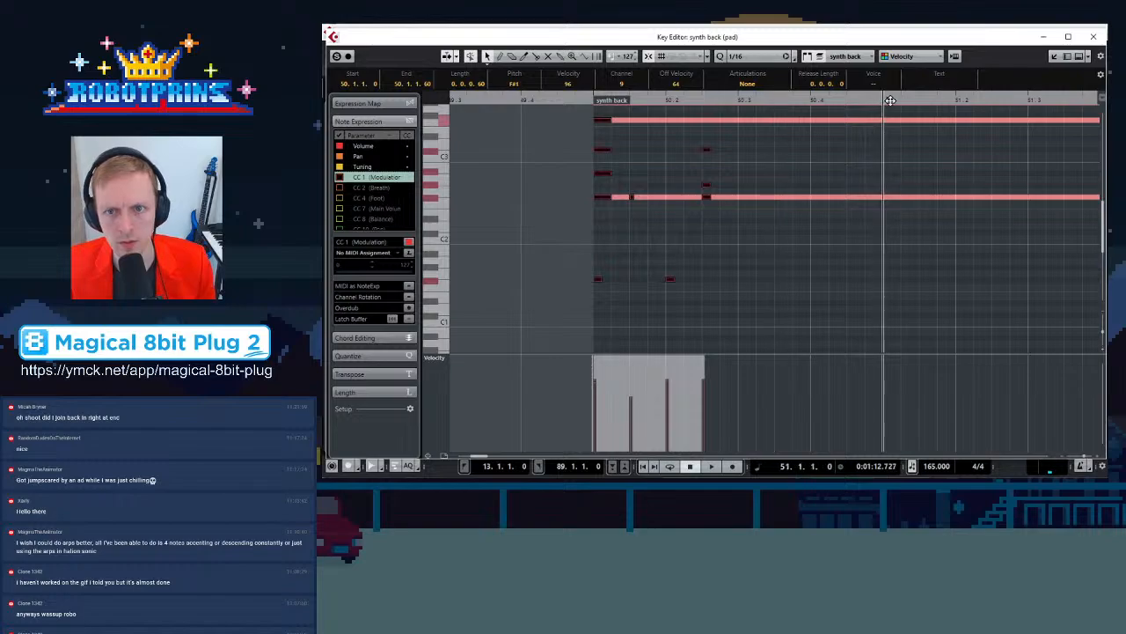
key("ctrl+v")
Play back bars 50 and 51 to hear the pasted notes
key("g")
key("g")
key("g")
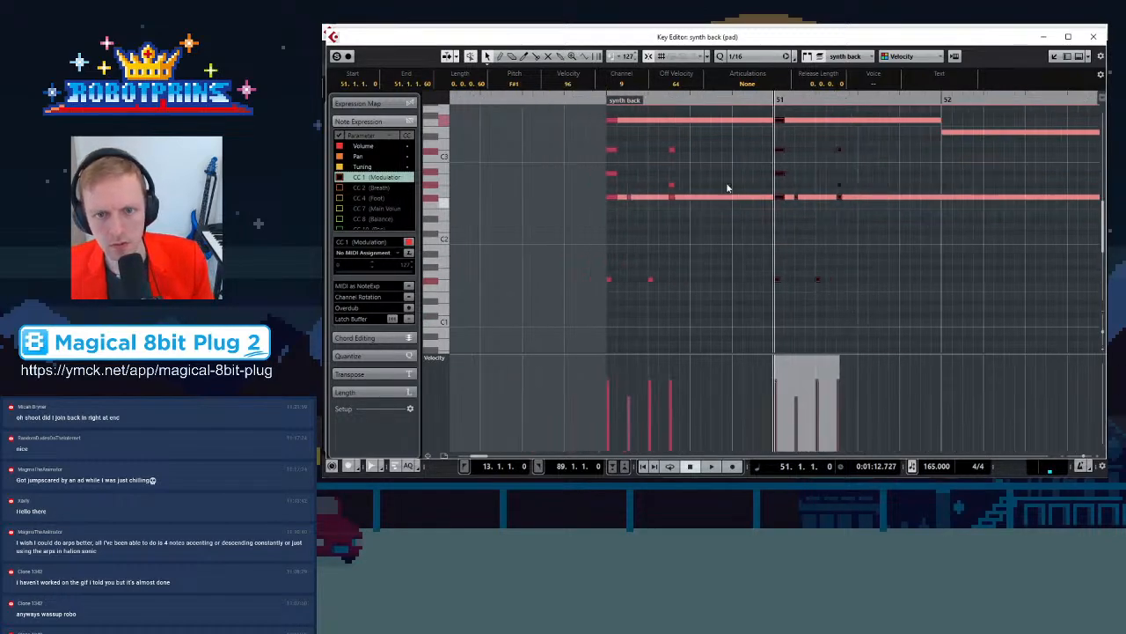
left_click(648, 99)
key("space")
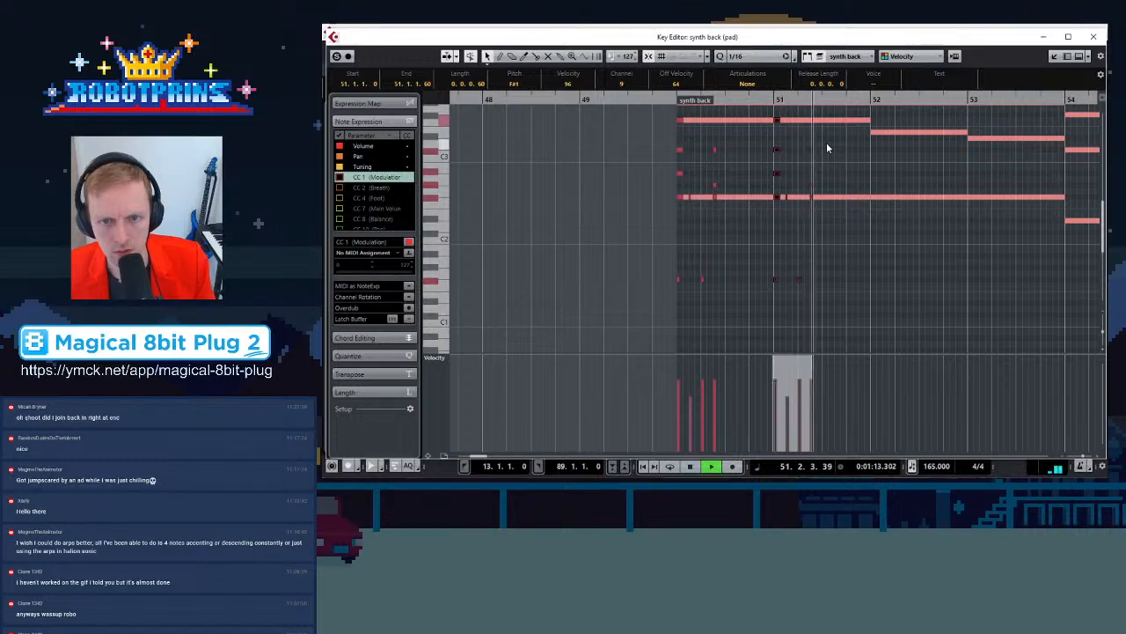
key("space")
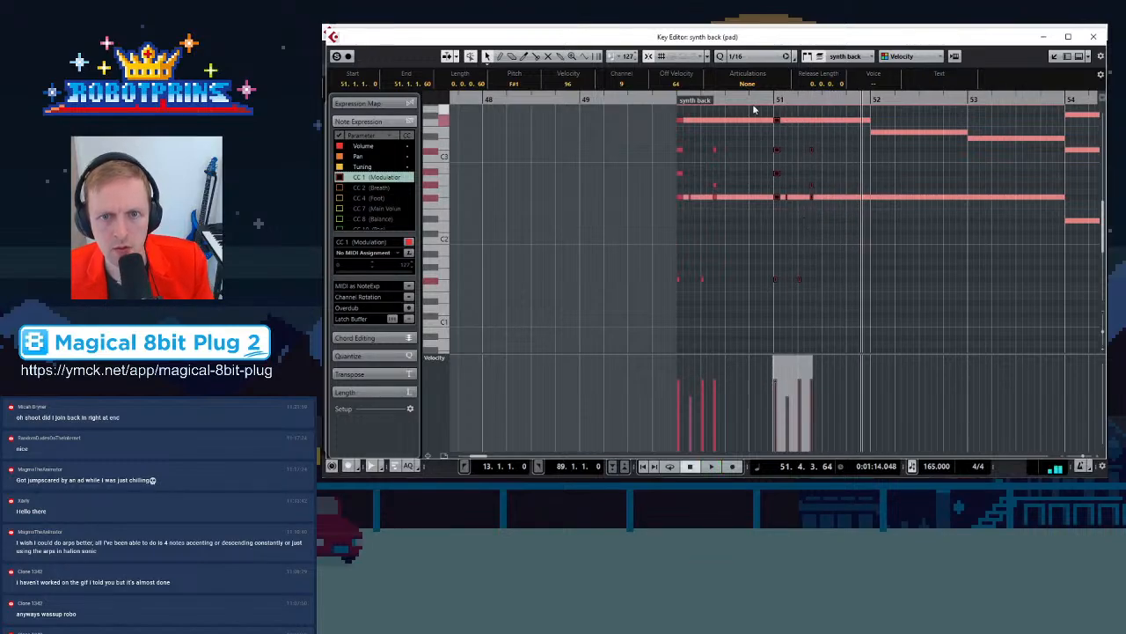
left_click(871, 99)
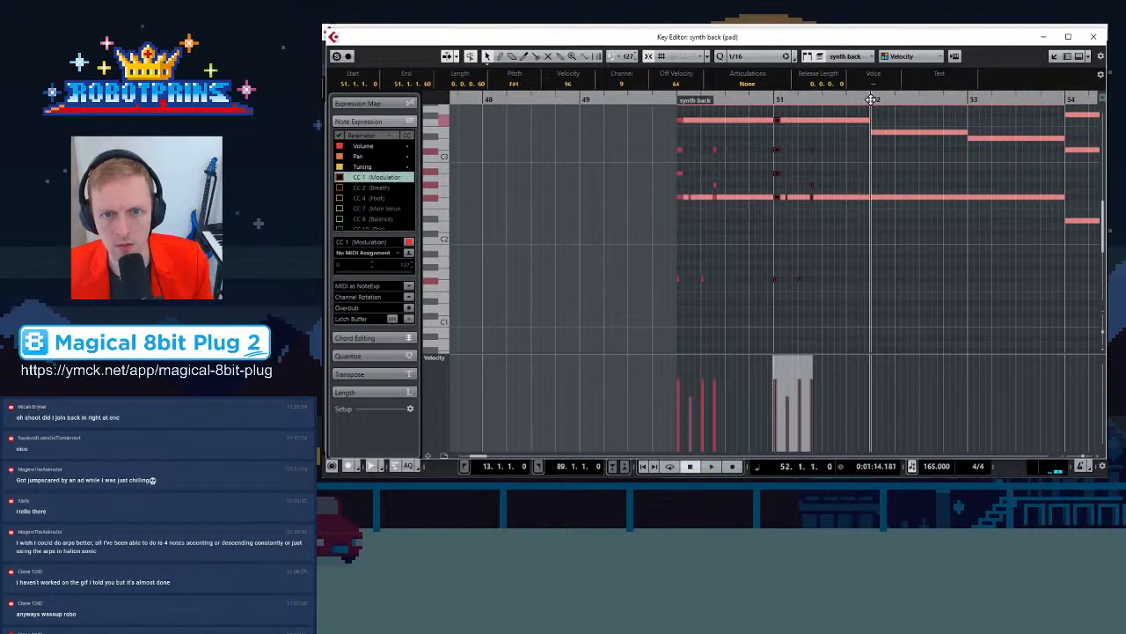
Raise the note on the second beat of bar 51 to F#3
left_click(695, 154)
left_click(715, 98)
key("h")
key("h")
left_click(781, 120)
key("space")
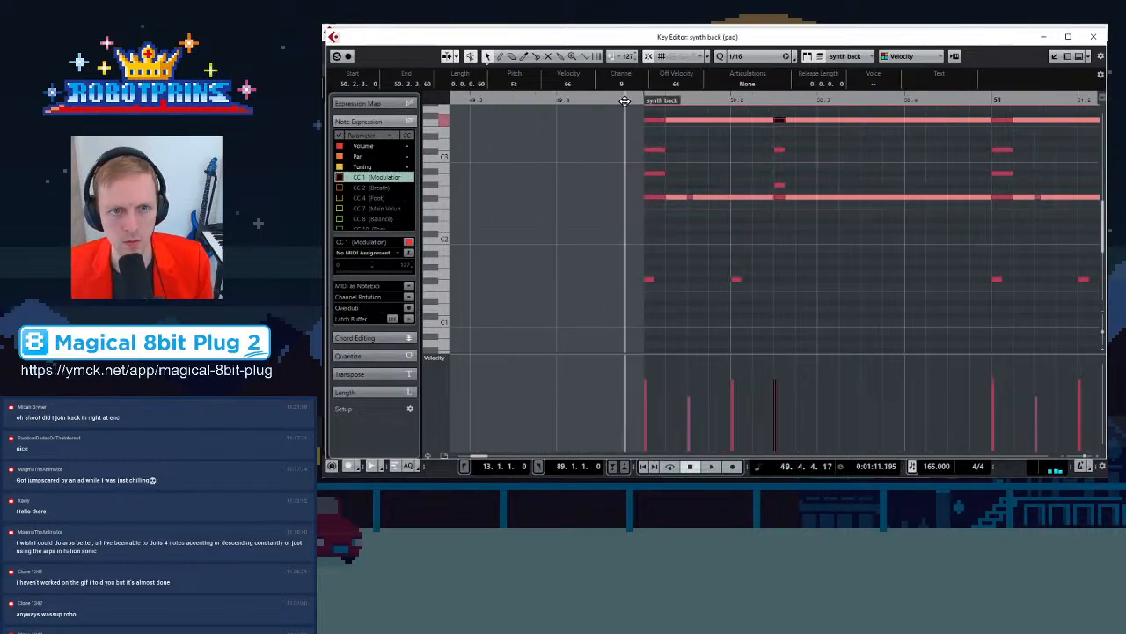
key("space")
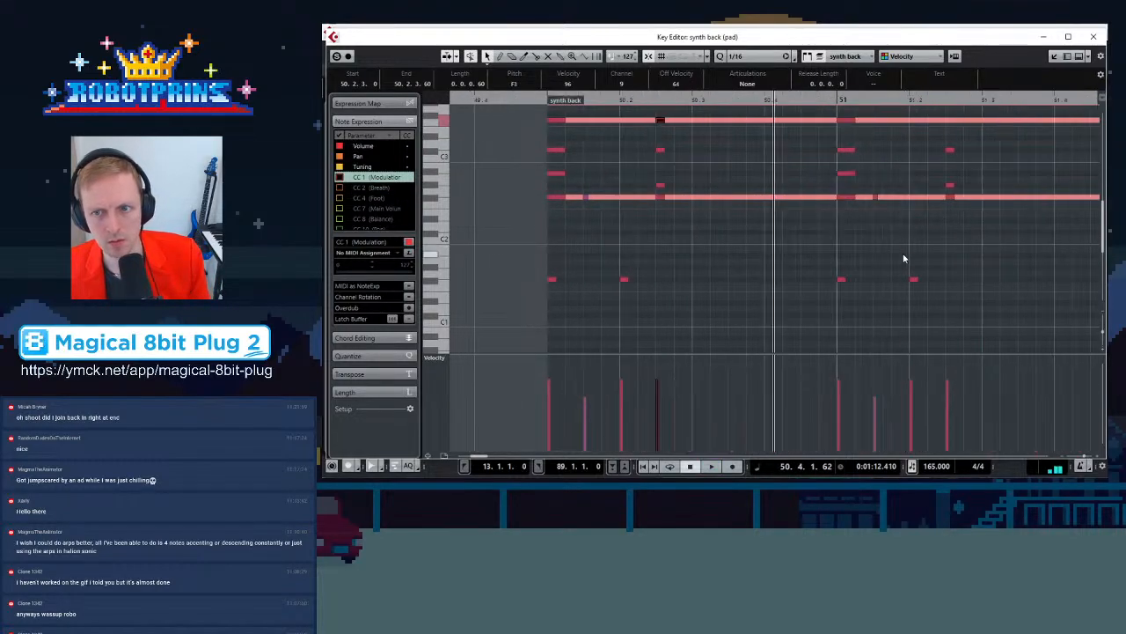
mouse_move(950, 150)
left_mouse_down()
mouse_move(950, 119)
mouse_move(950, 130)
left_mouse_up()
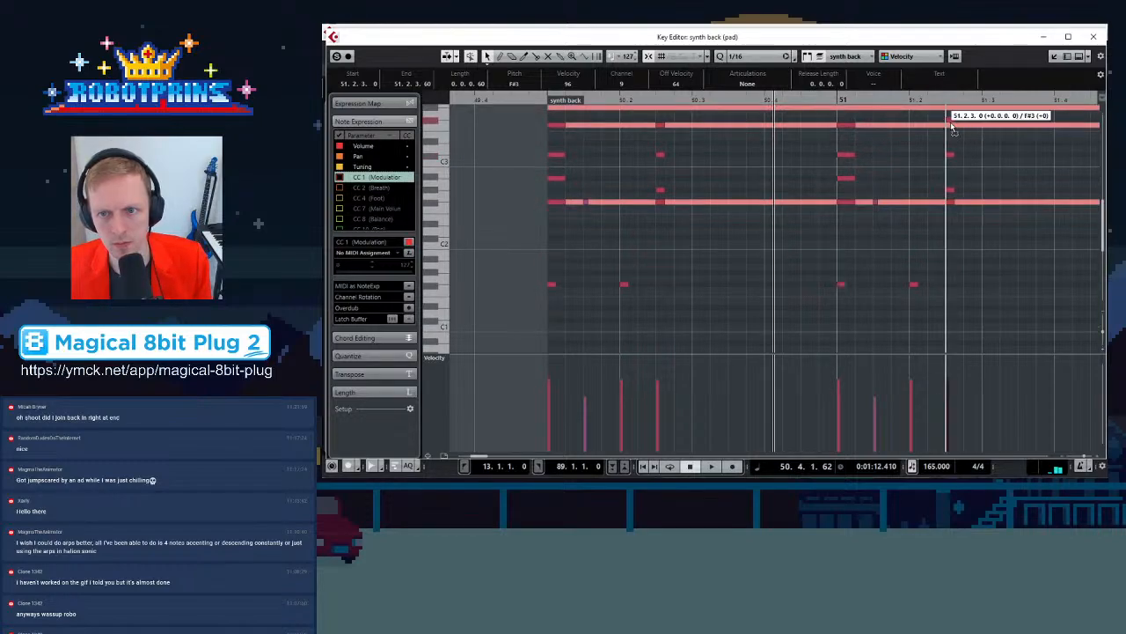
Select the notes of bars 50 and 51 and paste a copy at bar 52
key("g")
left_click(663, 111)
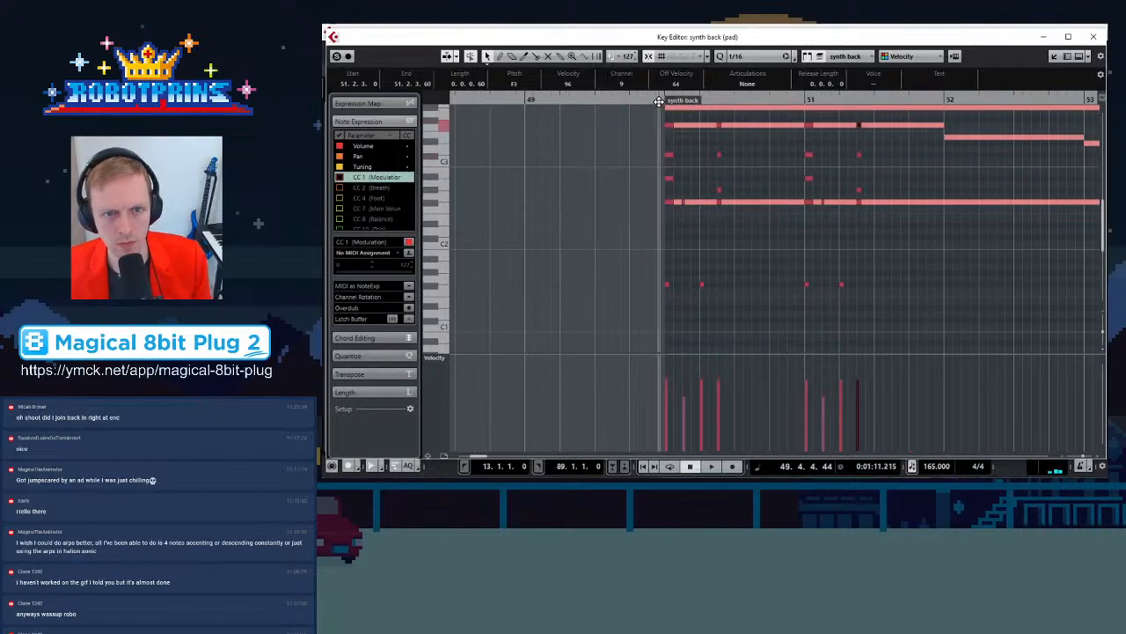
key("space")
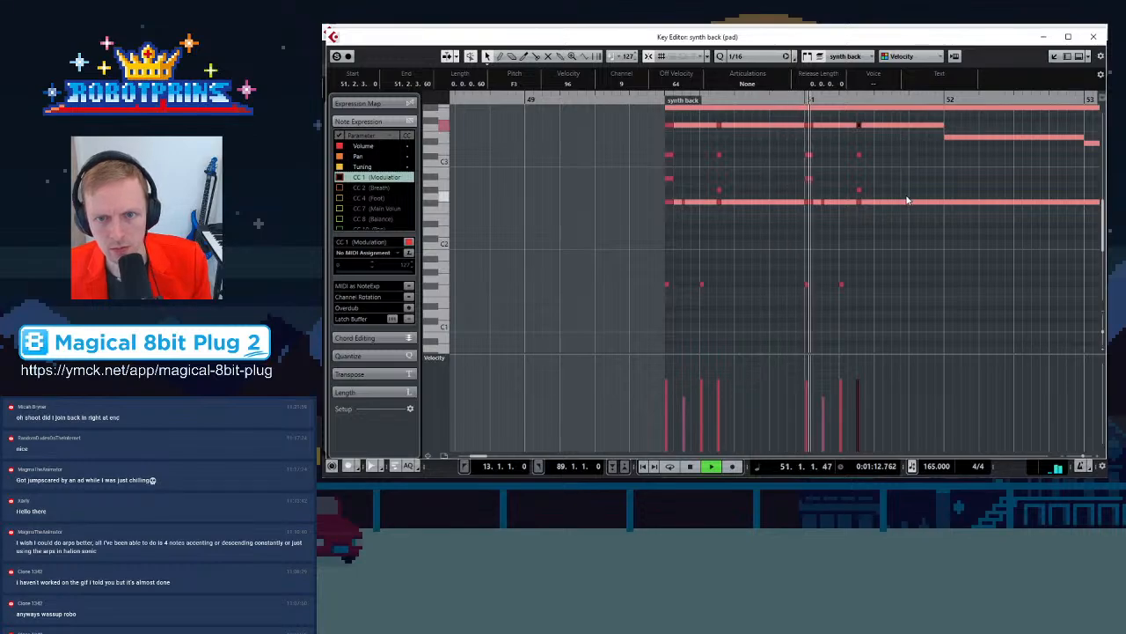
left_click_drag(636, 115, 917, 301)
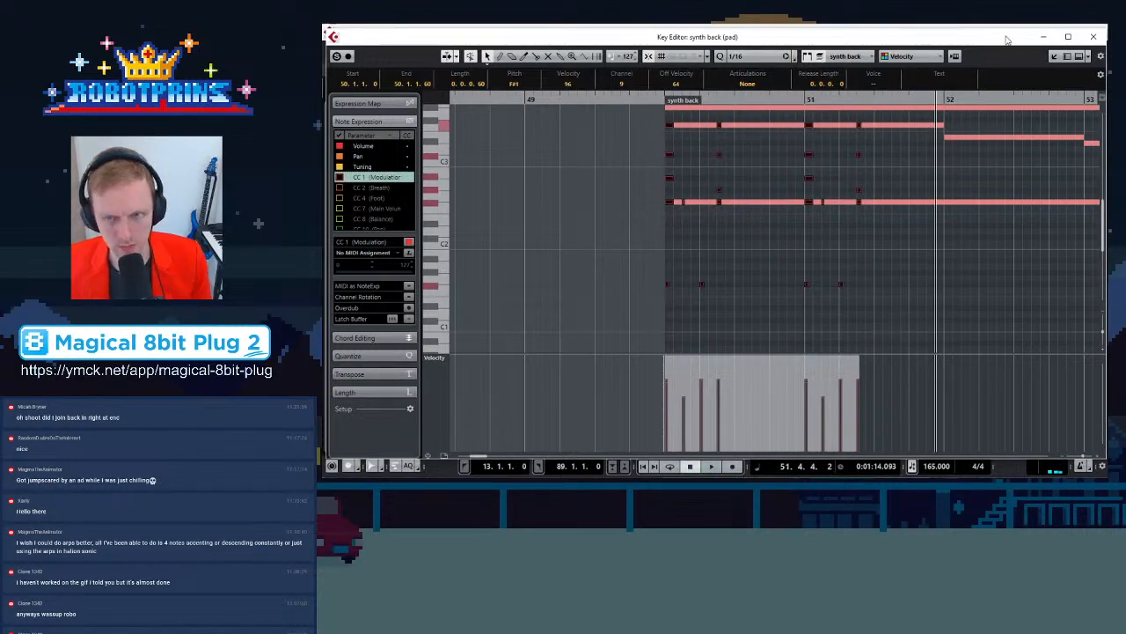
left_click(944, 102)
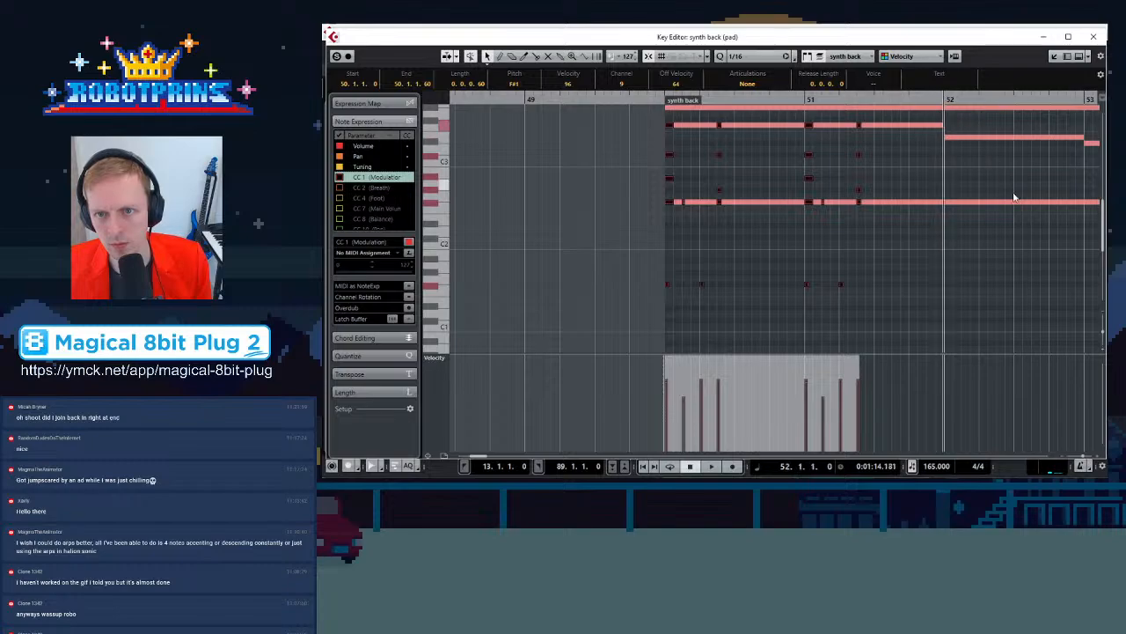
key("ctrl+v")
Move the top note at the start of bar 52 down to fit the pad chord
key("h")
key("h")
left_click(780, 141)
left_click_drag(780, 126, 839, 137)
left_click(780, 179)
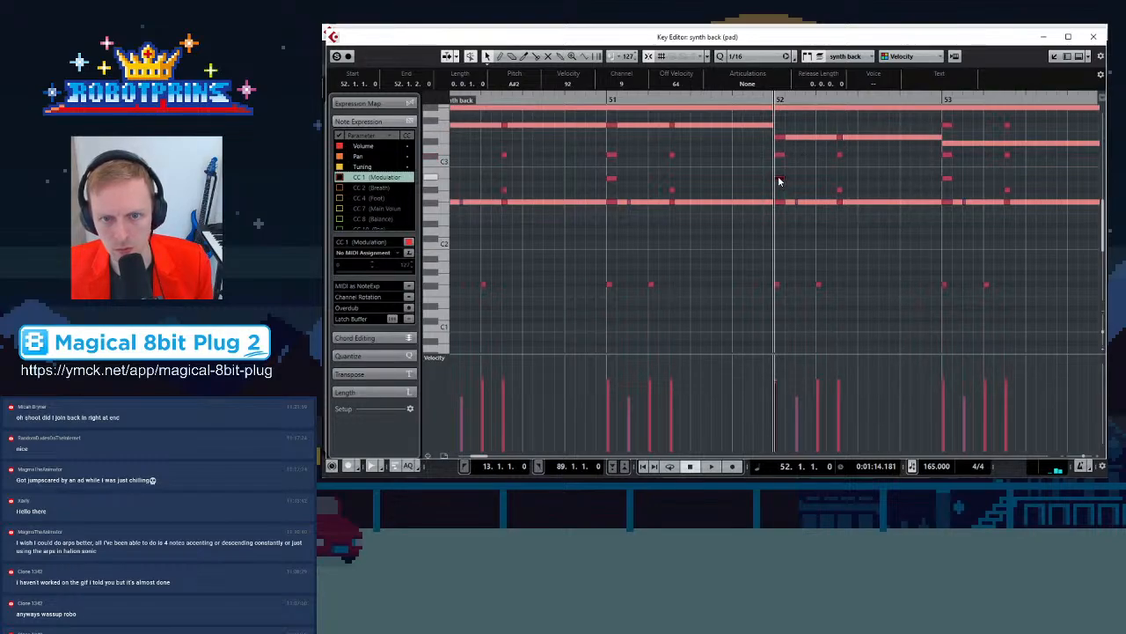
key("Delete")
key("ctrl+z")
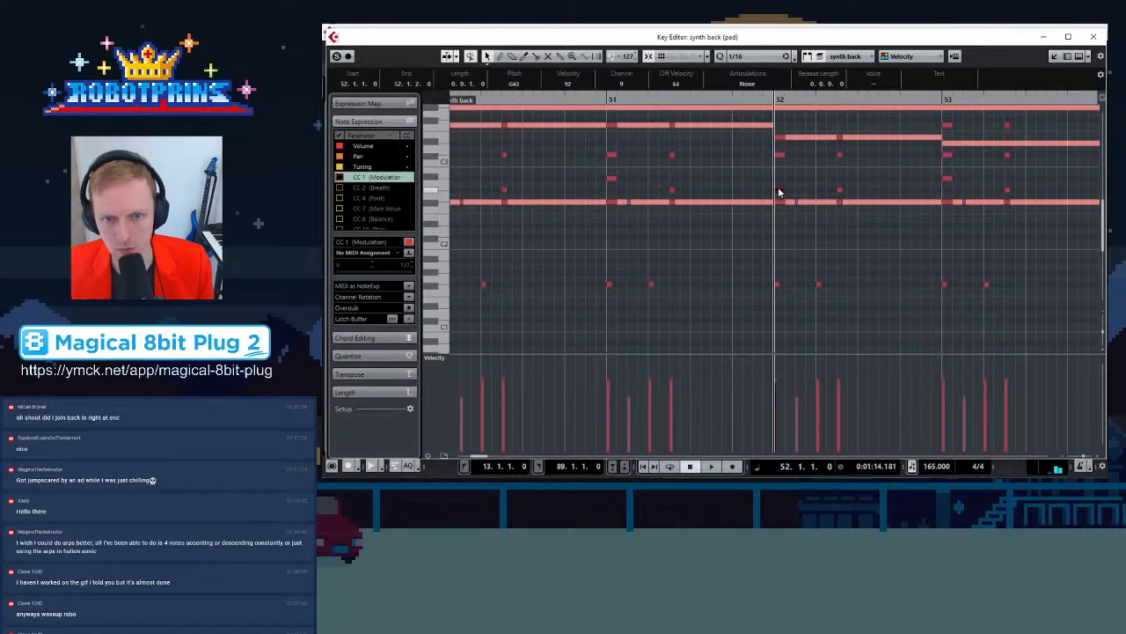
Move the top notes at the start and second beat of bar 53 down to A2
left_click(839, 192)
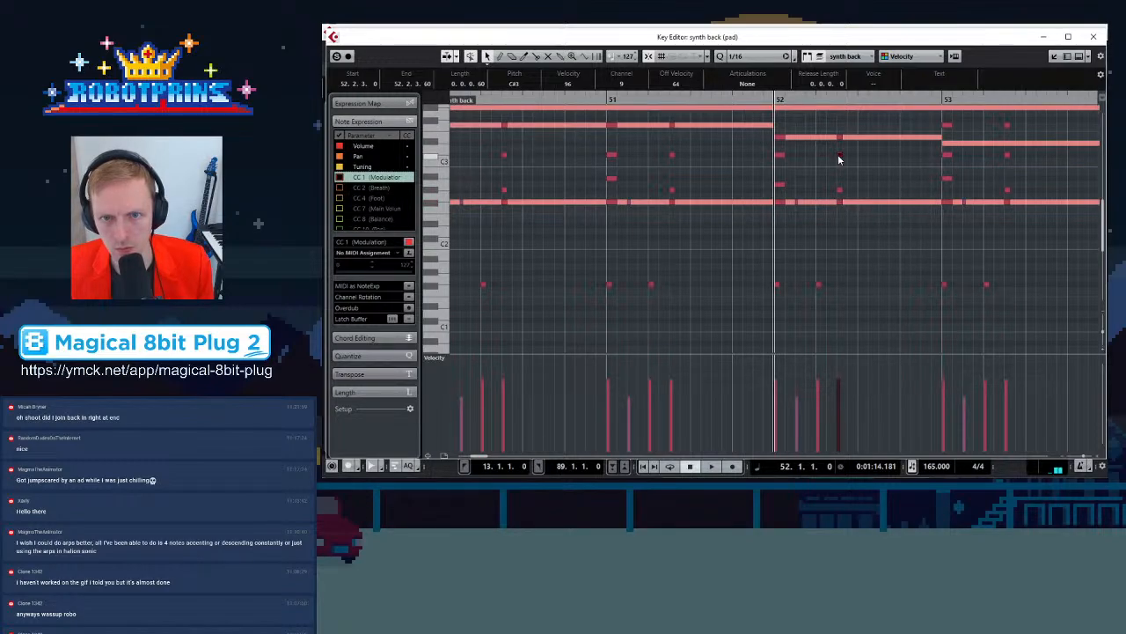
key("space")
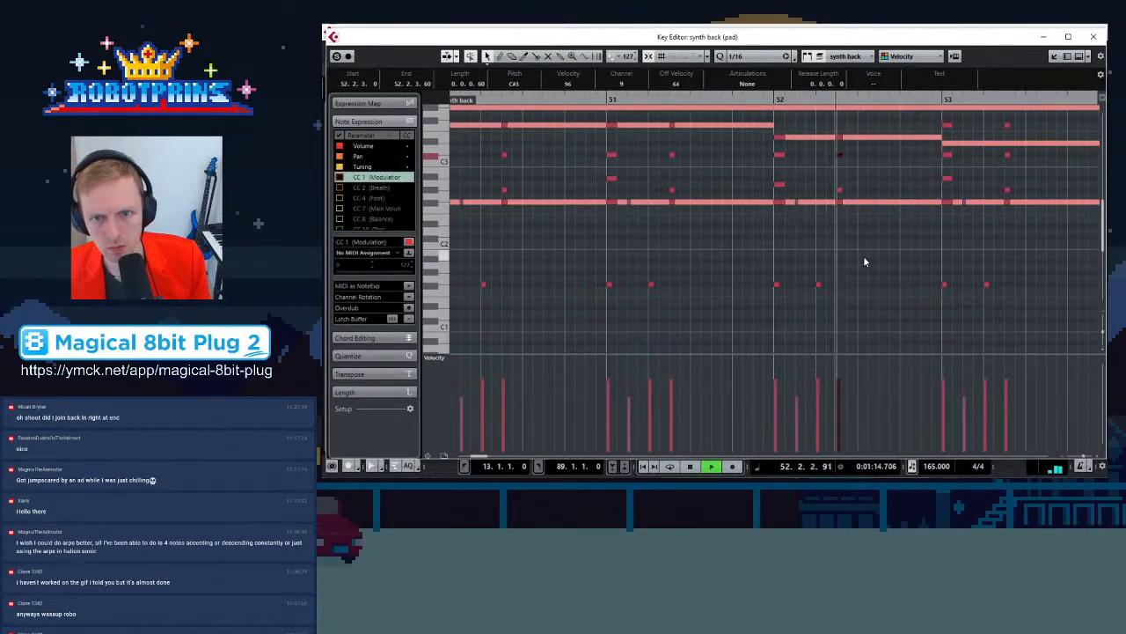
left_click_drag(948, 125, 949, 190)
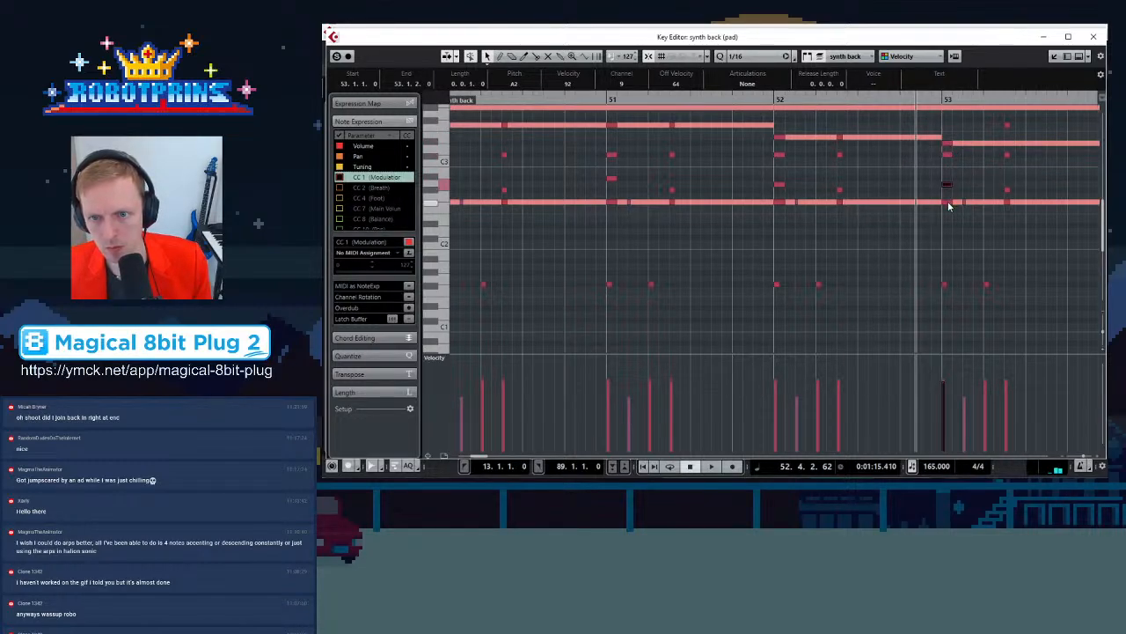
left_click_drag(1009, 126, 1010, 198)
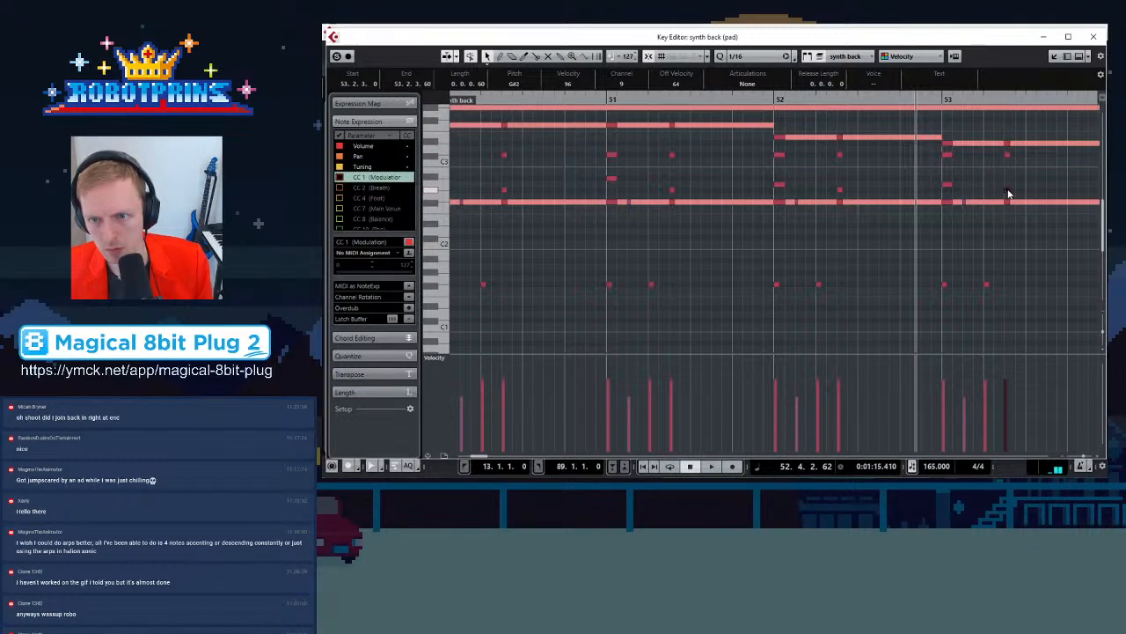
key("g")
key("Up")
Play the edited bars 50 to 53 from before the part's start
key("space")
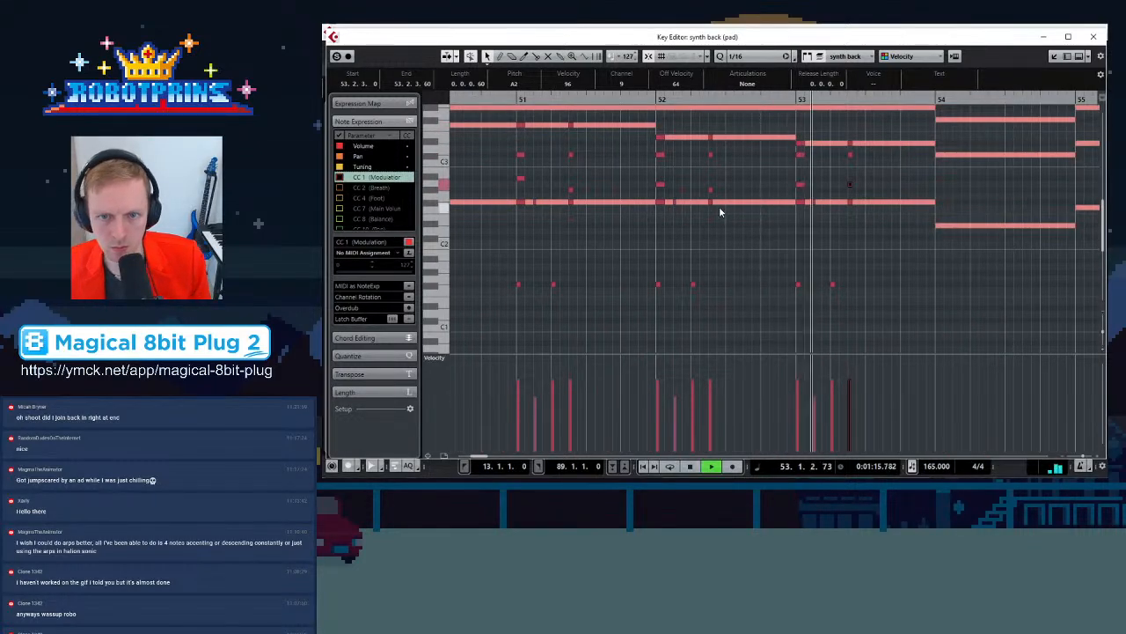
key("g")
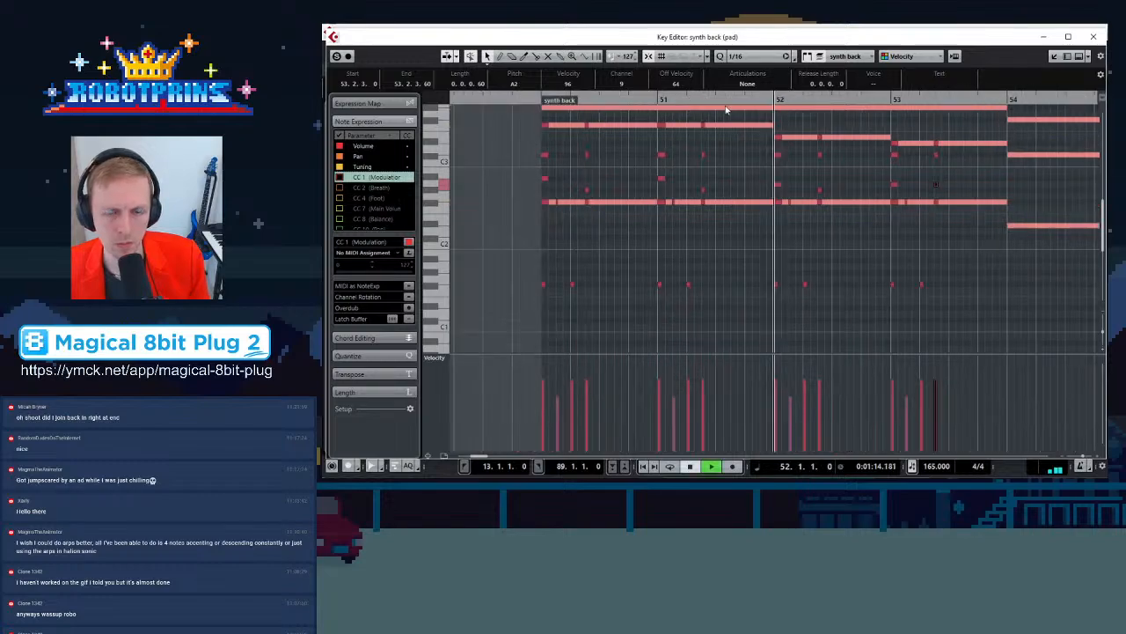
key("g")
key("g")
key("g")
key("g")
key("g")
key("g")
key("g")
key("h")
key("h")
key("h")
key("h")
key("h")
key("h")
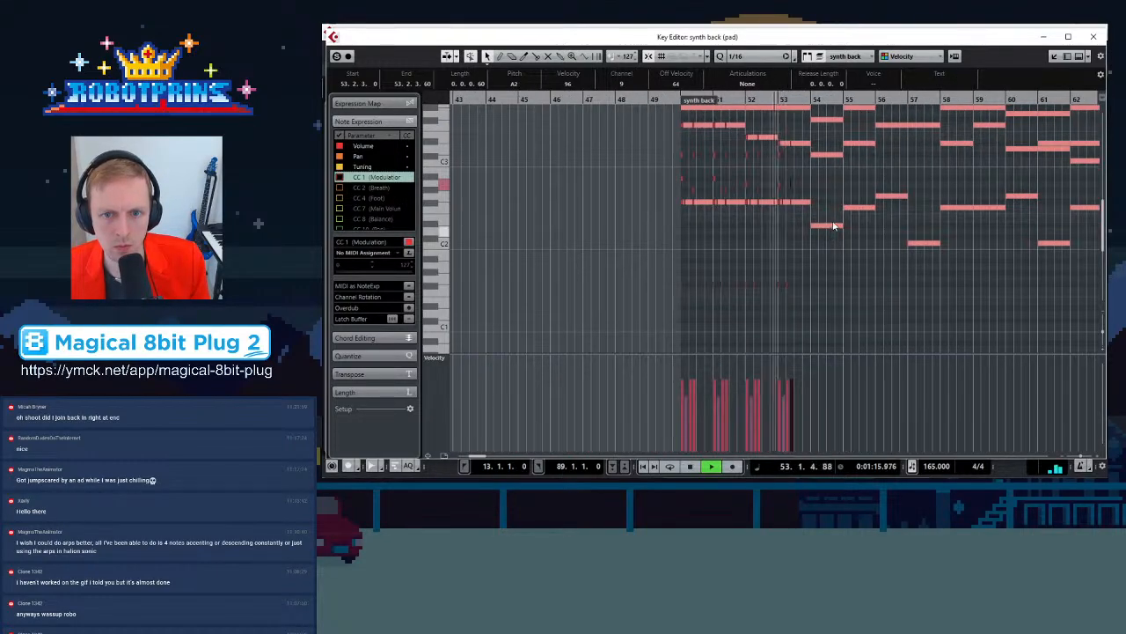
key("space")
left_click(486, 98)
key("space")
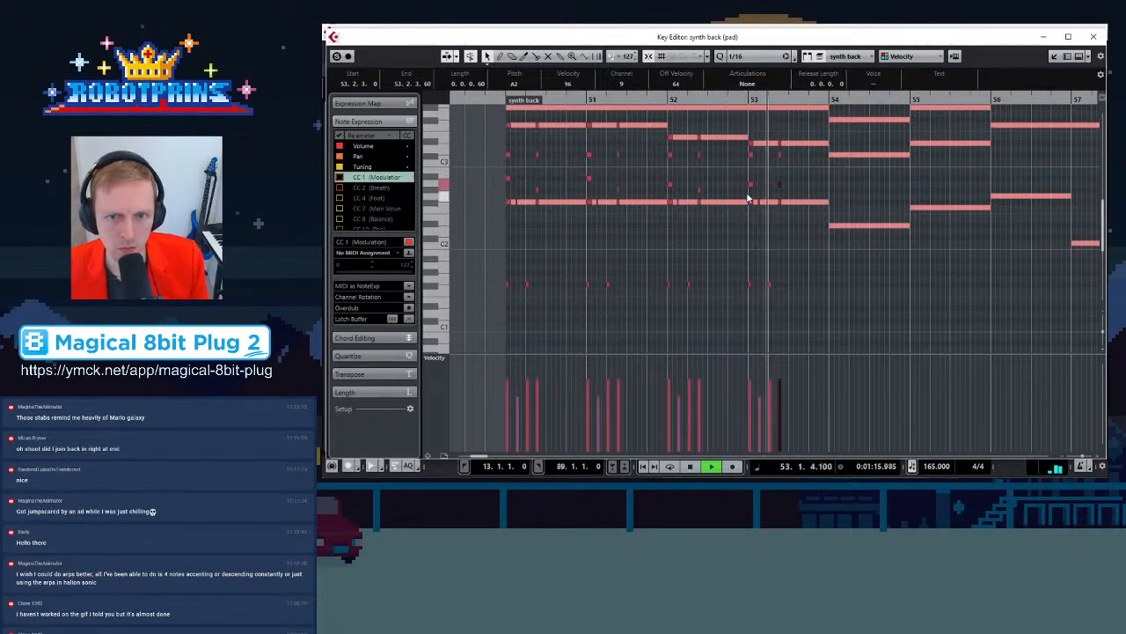
key("space")
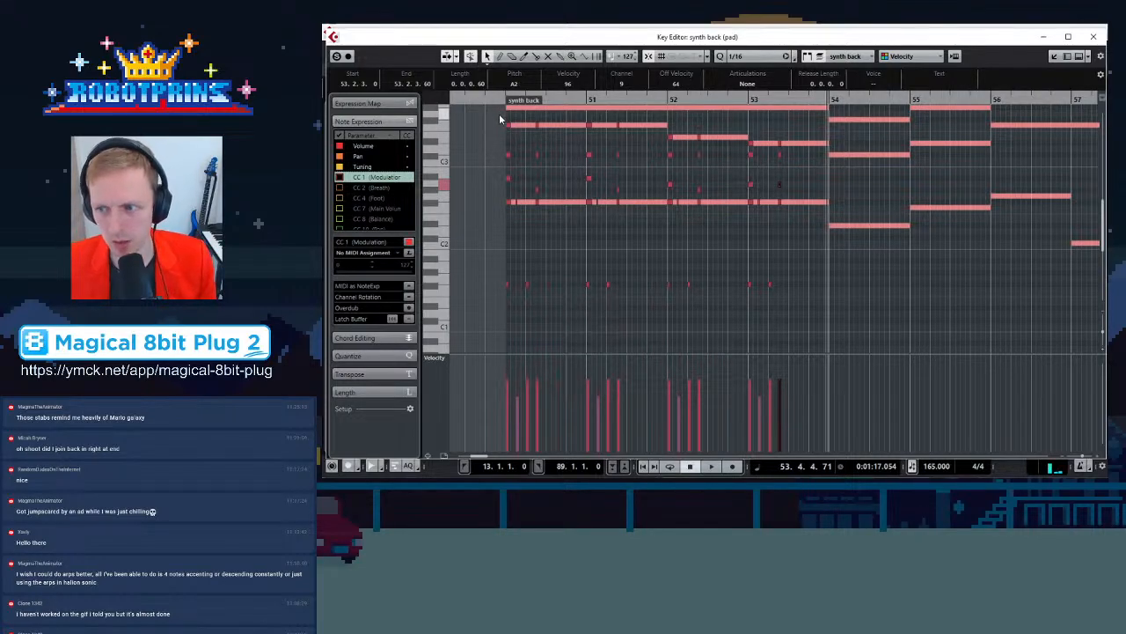
Select the notes of bars 50 to 53 and paste a copy at bar 54
key("g")
left_click_drag(542, 121, 778, 306)
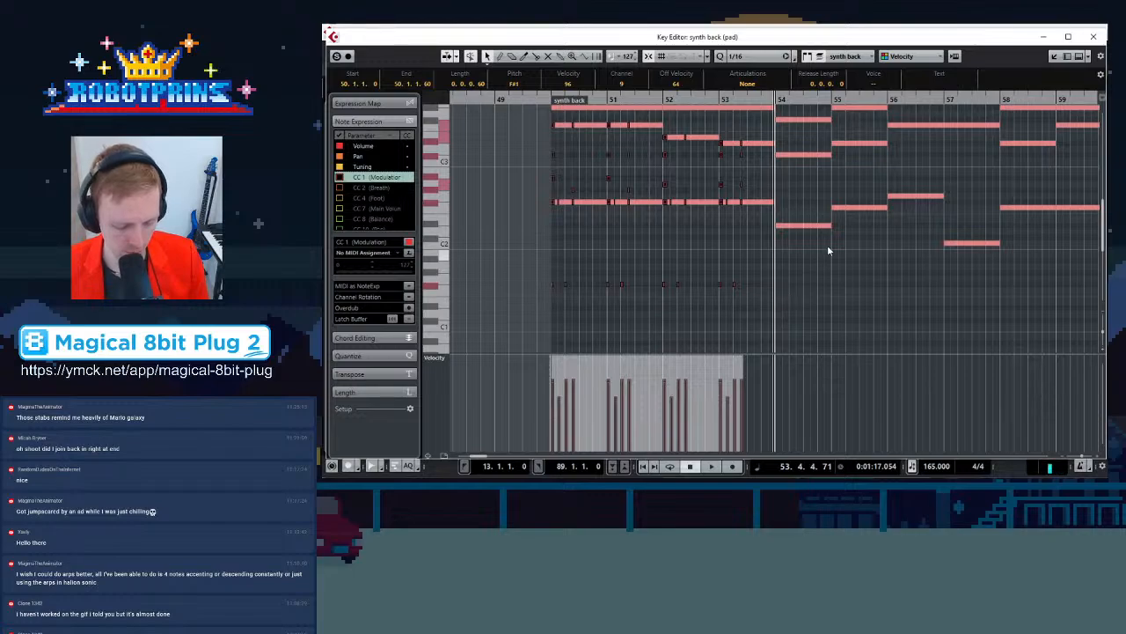
left_click(778, 100)
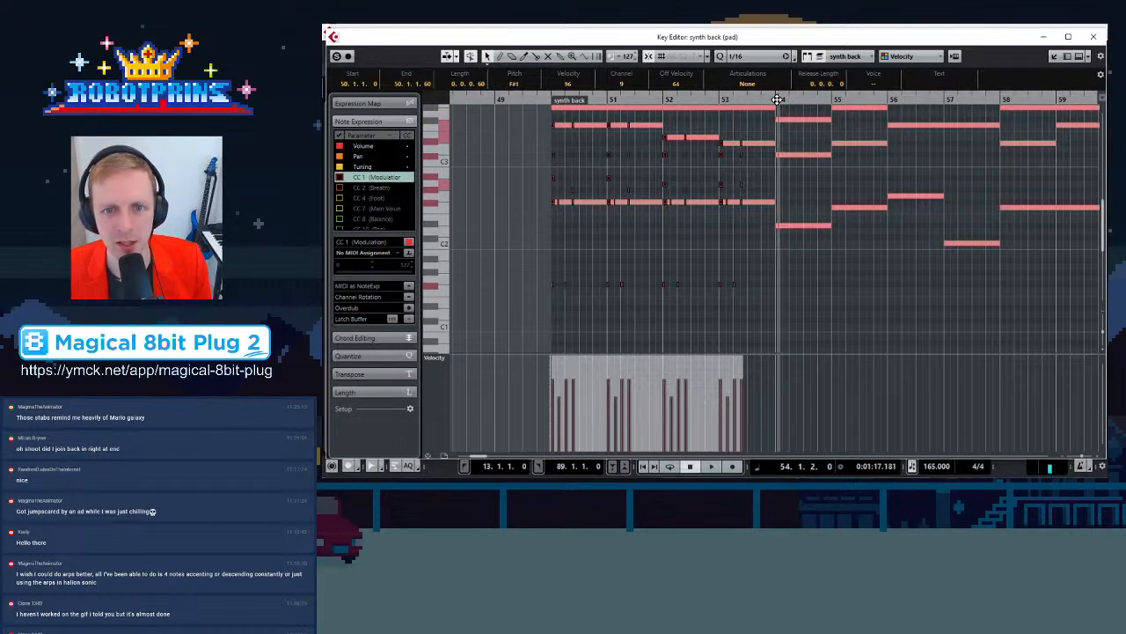
left_click(771, 98)
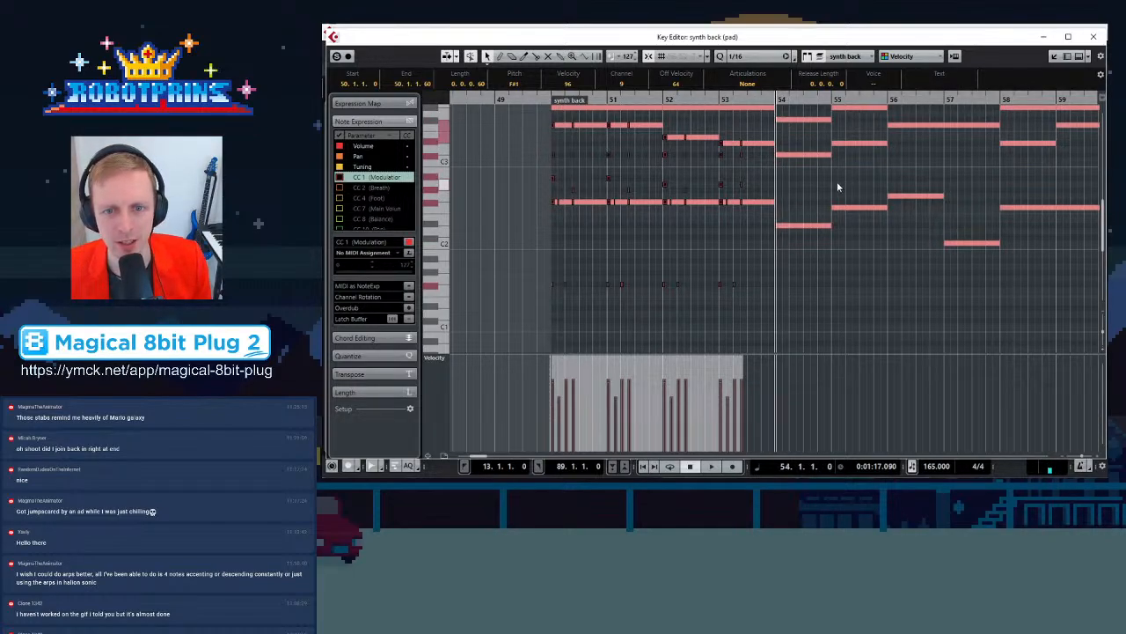
key("ctrl+v")
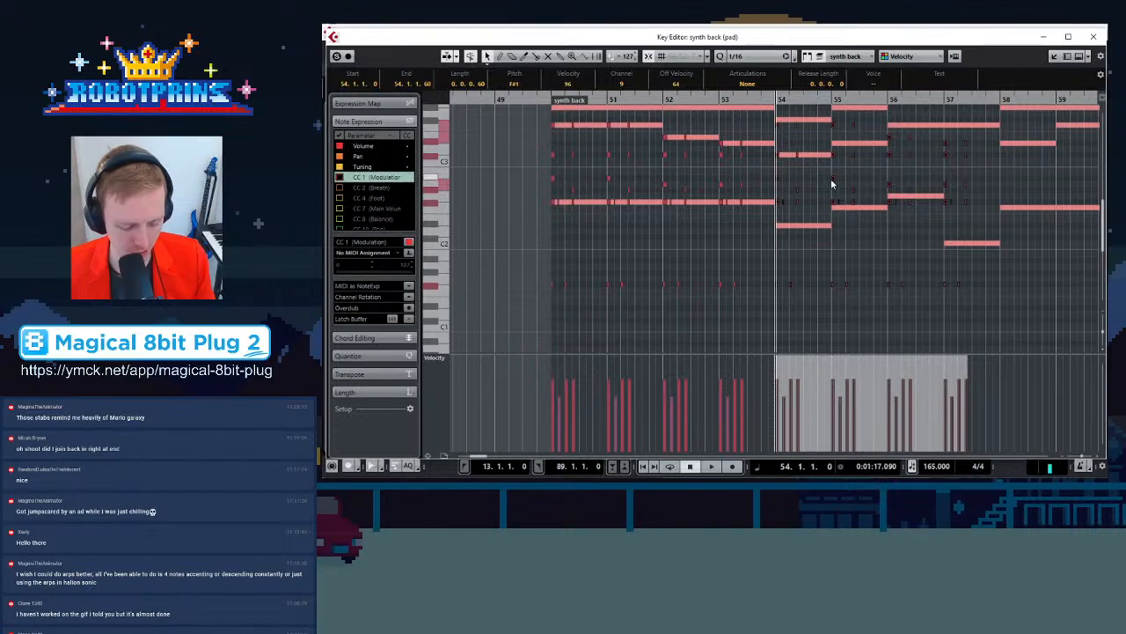
Lower the note at the start of bar 54 by one semitone to C#3 to fit the pad chord
scroll(830, 263, "up", 3)
key("h")
key("h")
key("h")
key("h")
key("h")
key("h")
key("h")
key("h")
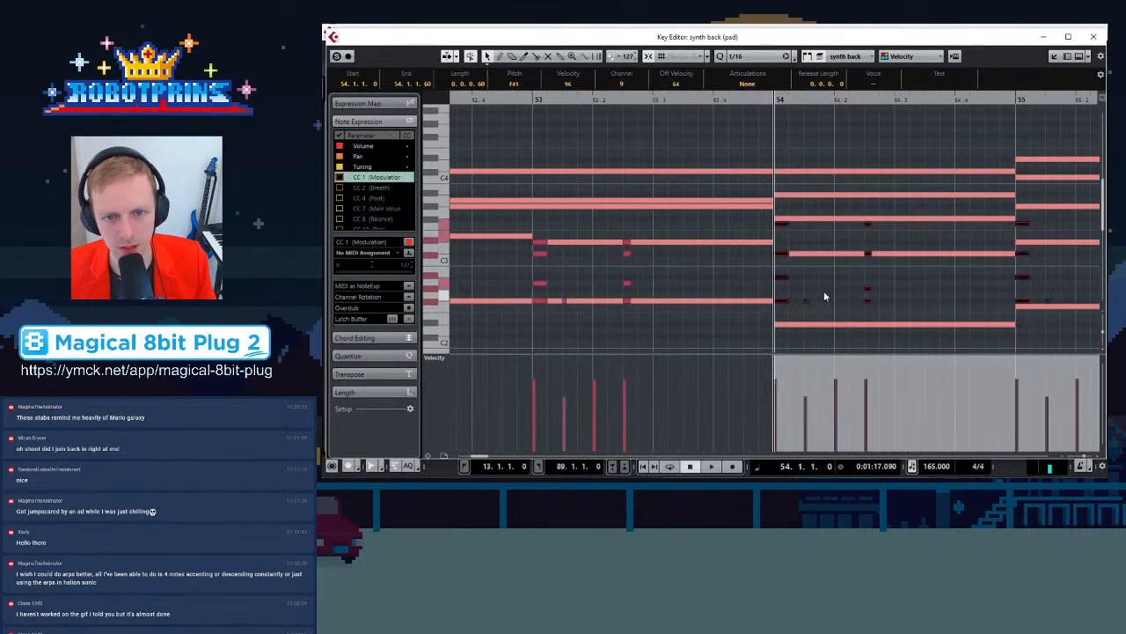
scroll(815, 264, "down", 2)
key("g")
key("g")
key("g")
key("g")
key("g")
key("g")
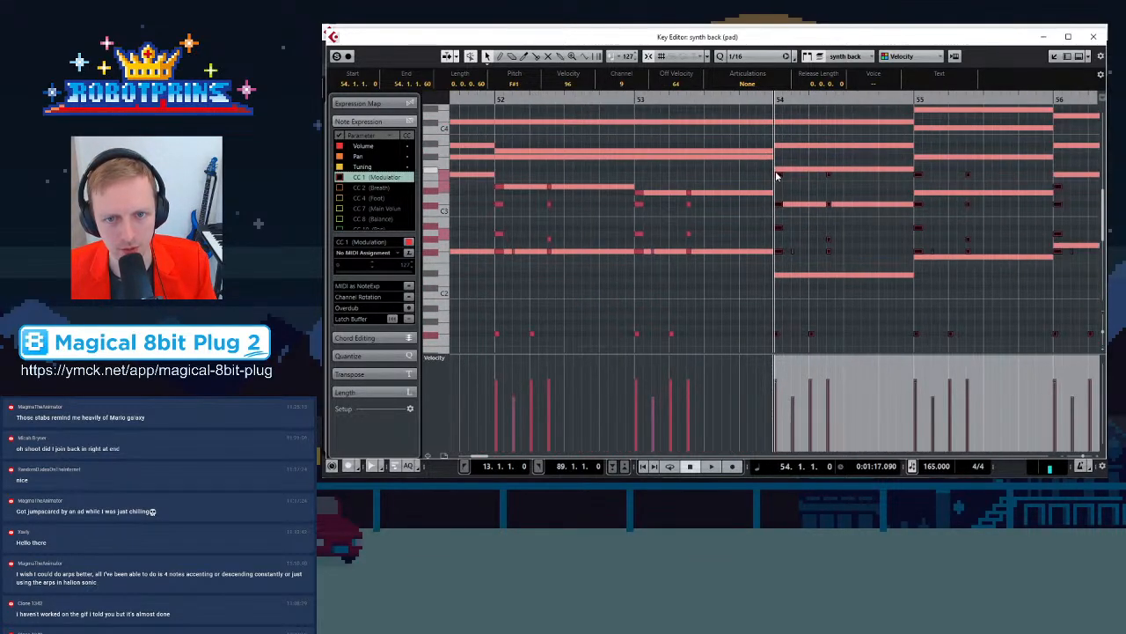
left_click_drag(780, 174, 829, 210)
left_click(818, 229)
key("g")
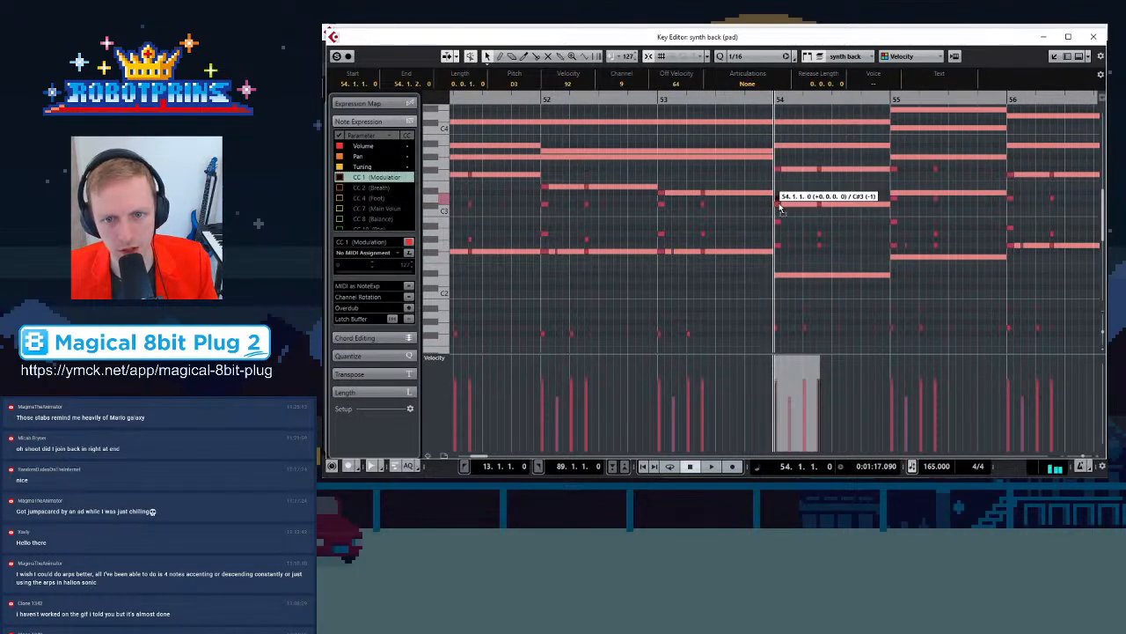
Move the short low note at the start of bar 54 further down
key("g")
scroll(810, 265, "down", 2)
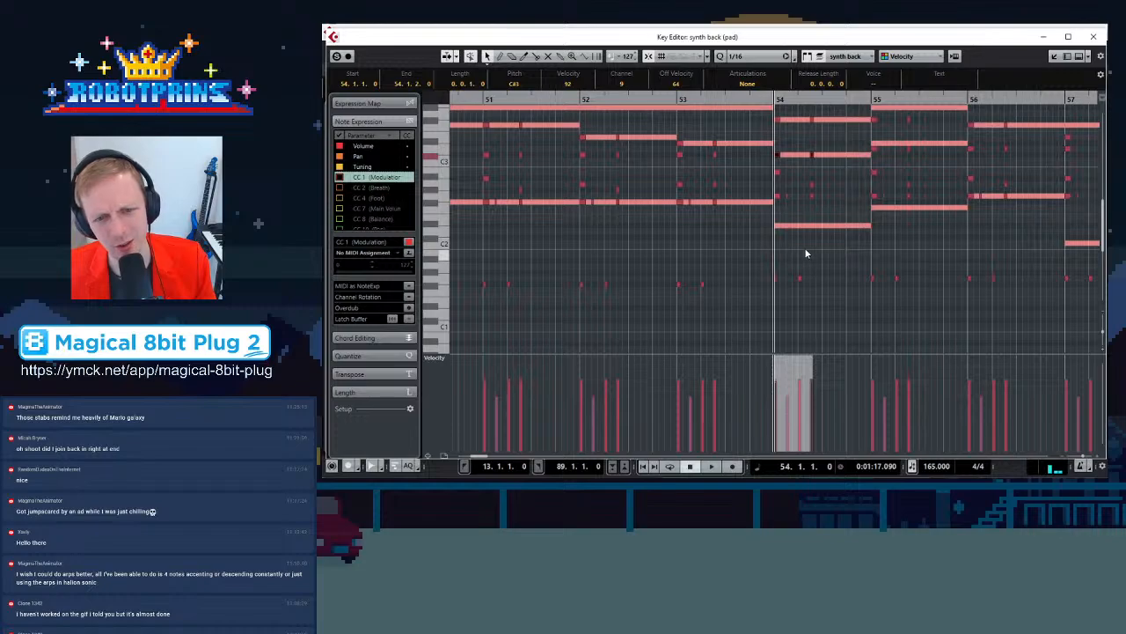
left_click(795, 226)
left_click(750, 271)
left_click(775, 279)
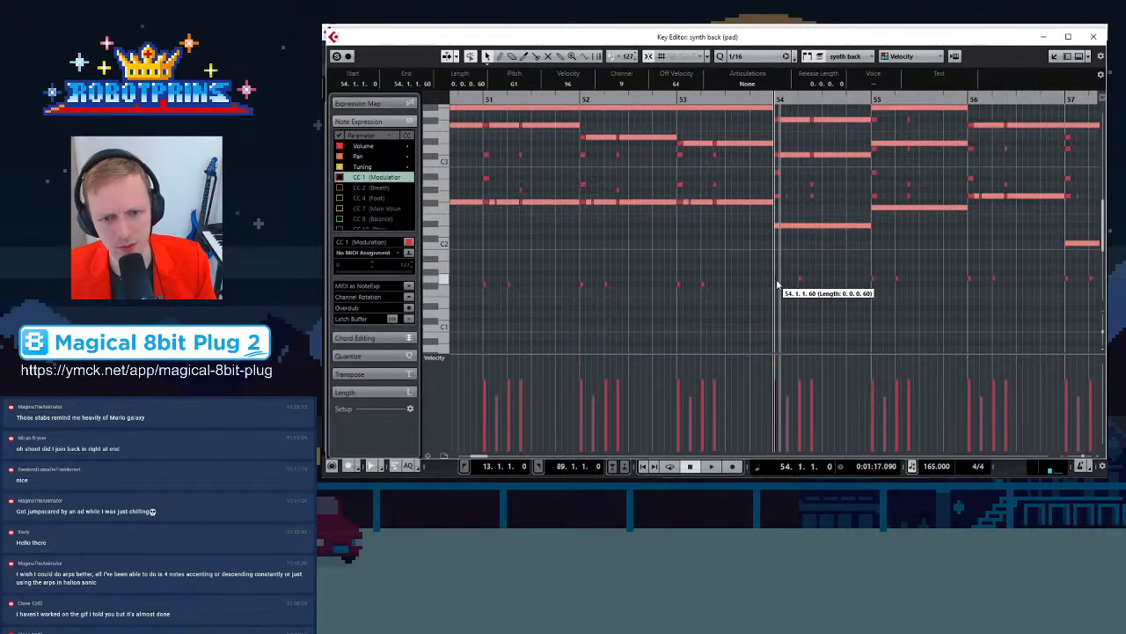
left_click_drag(754, 255, 836, 311)
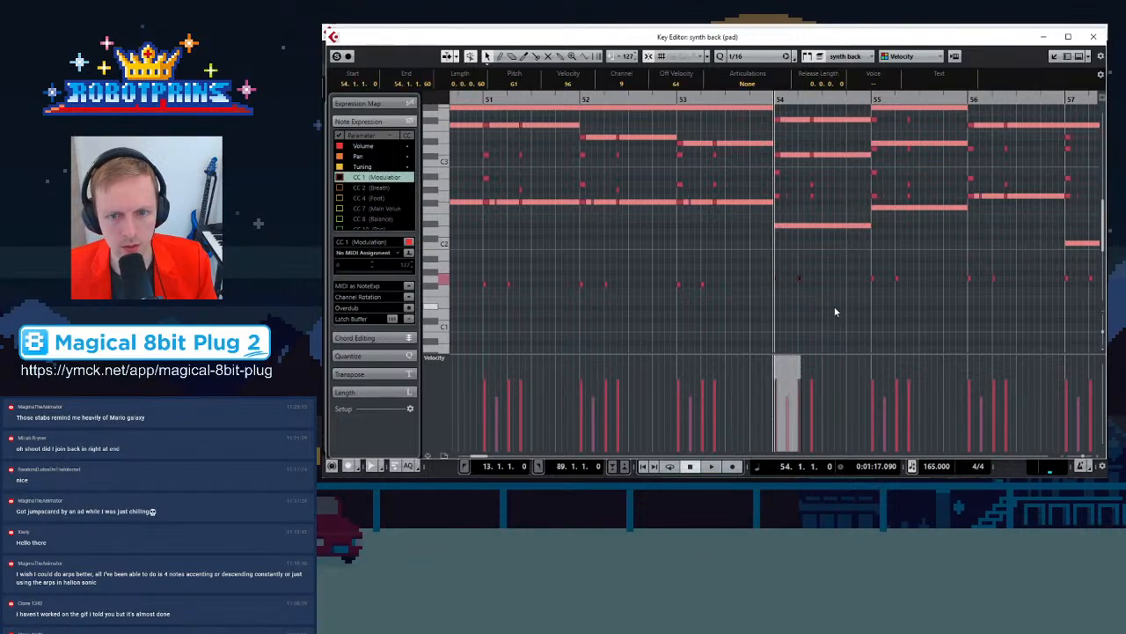
left_click_drag(777, 285, 779, 308)
Select the individual notes stacked at the start of bar 54 to check their pitches, and briefly play
scroll(796, 220, "up", 3)
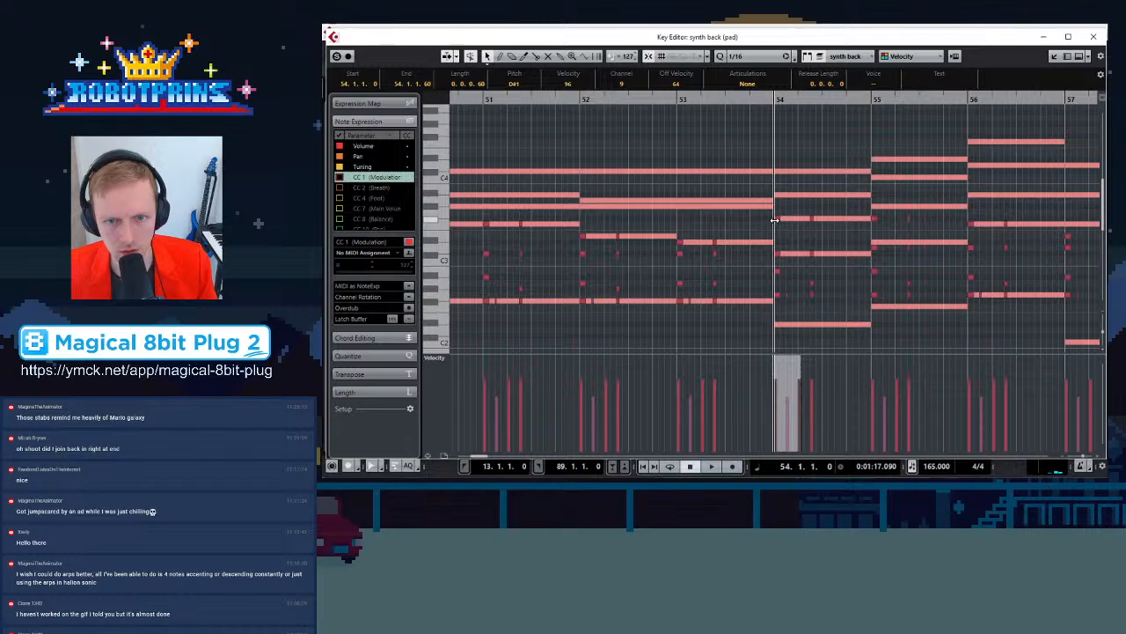
left_click(778, 219)
left_click(778, 256)
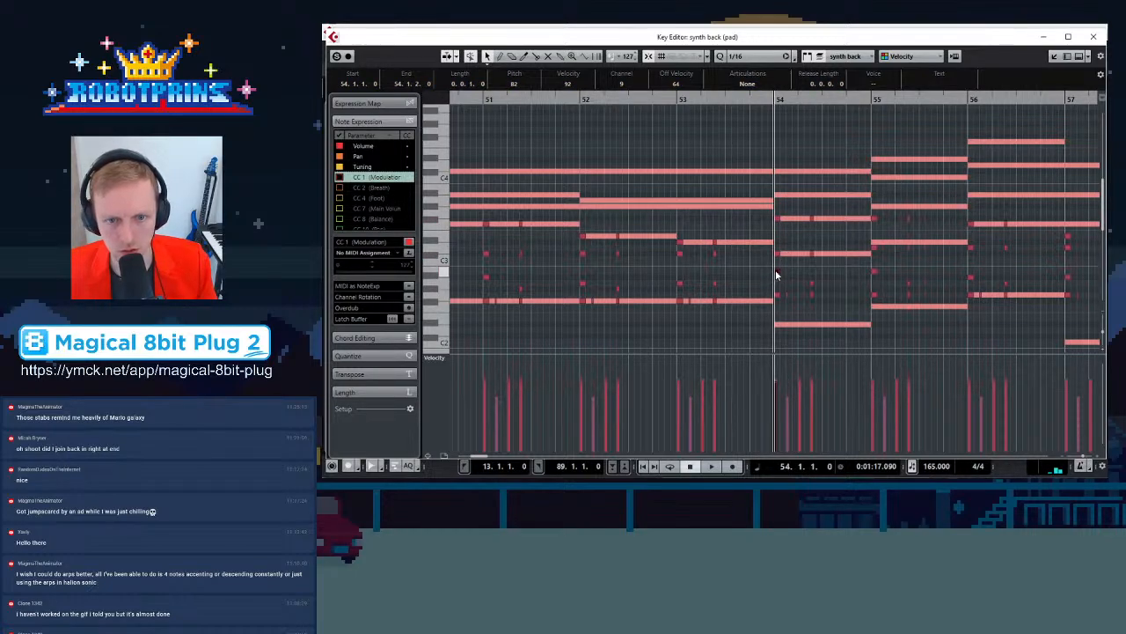
left_click(777, 220)
left_click(780, 255)
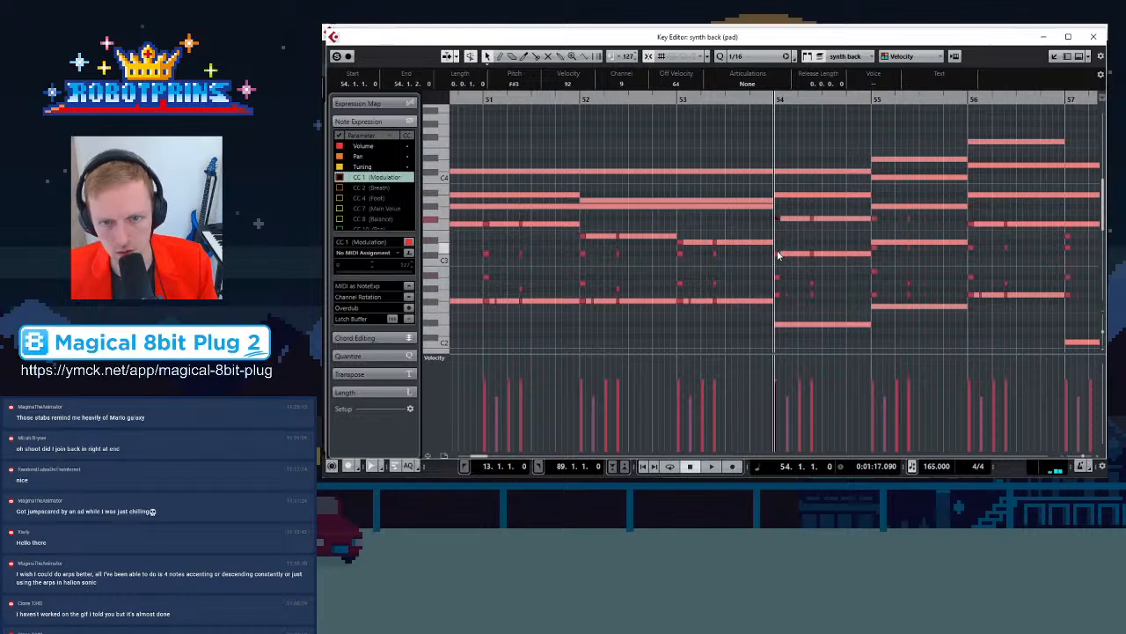
left_click(778, 300)
scroll(783, 291, "down", 3)
left_click_drag(822, 143, 775, 152)
left_click(778, 152)
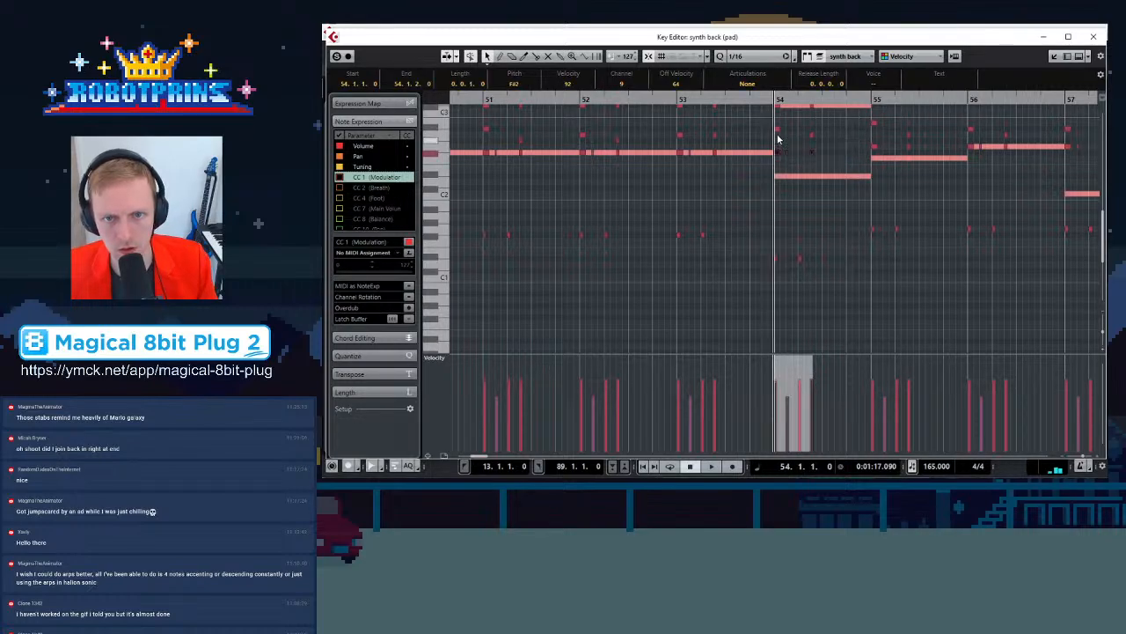
key("space")
key("space")
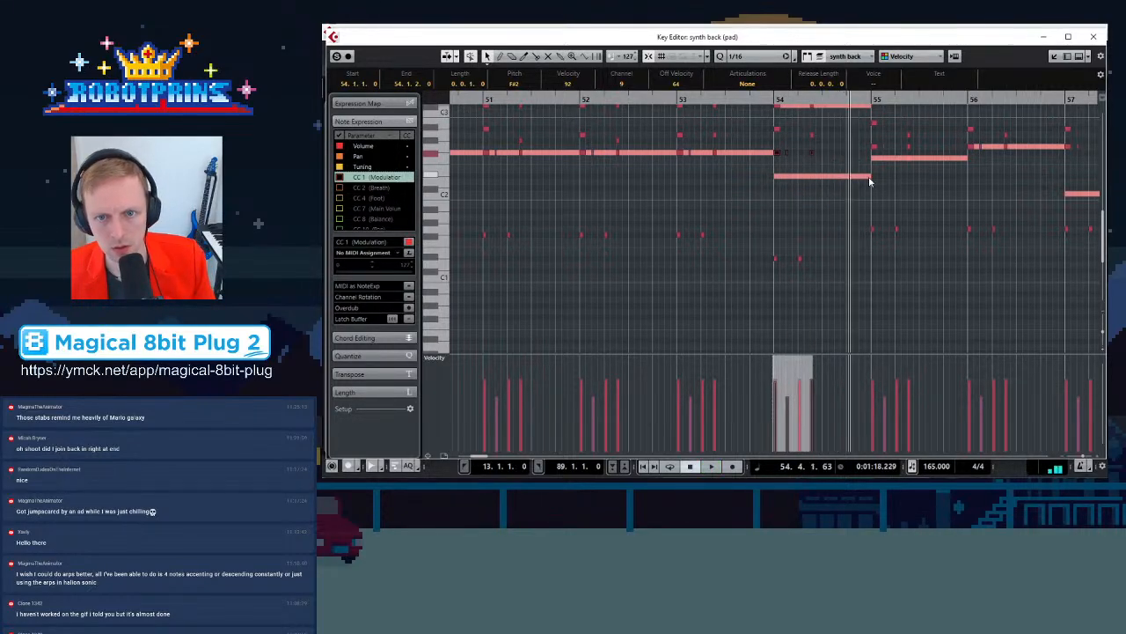
Raise the note on the second beat of bar 54 to A#2
scroll(869, 177, "up", 2)
key("h")
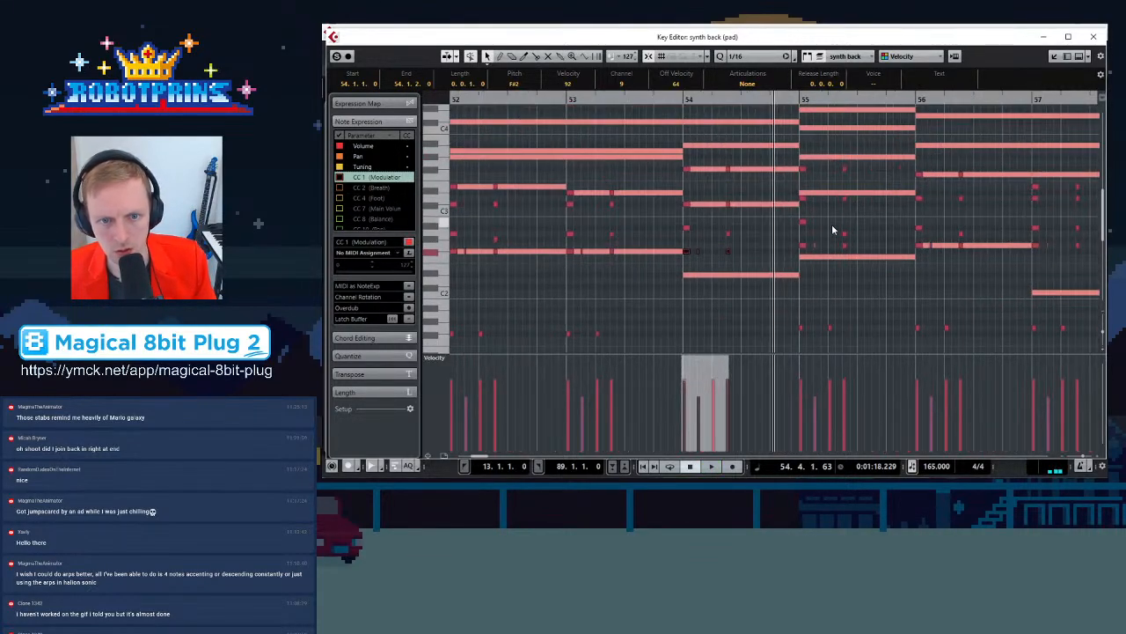
left_click(729, 236)
left_click_drag(729, 234, 729, 227)
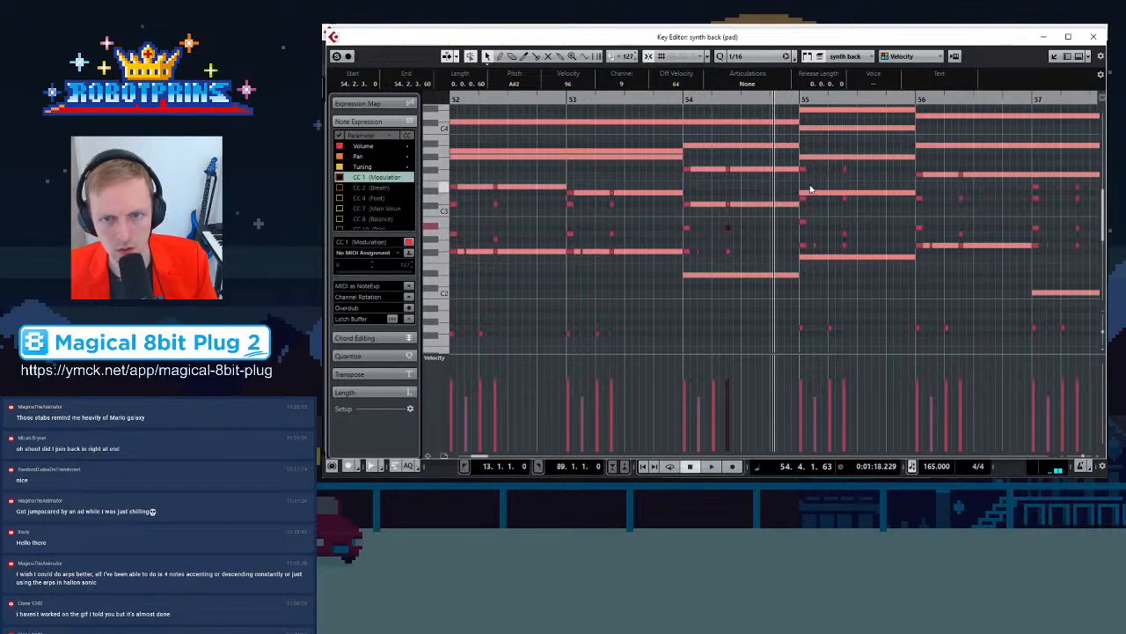
Raise the upper note at the start of bar 55 to G#3 and lower the middle note below it
left_click(813, 170)
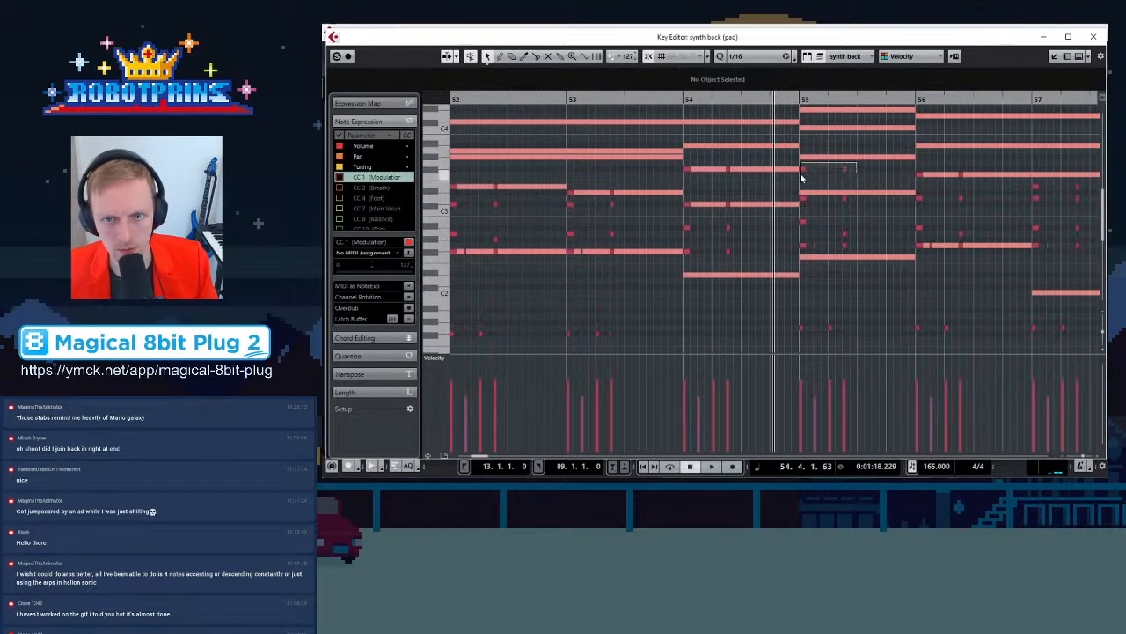
left_click_drag(804, 172, 806, 160)
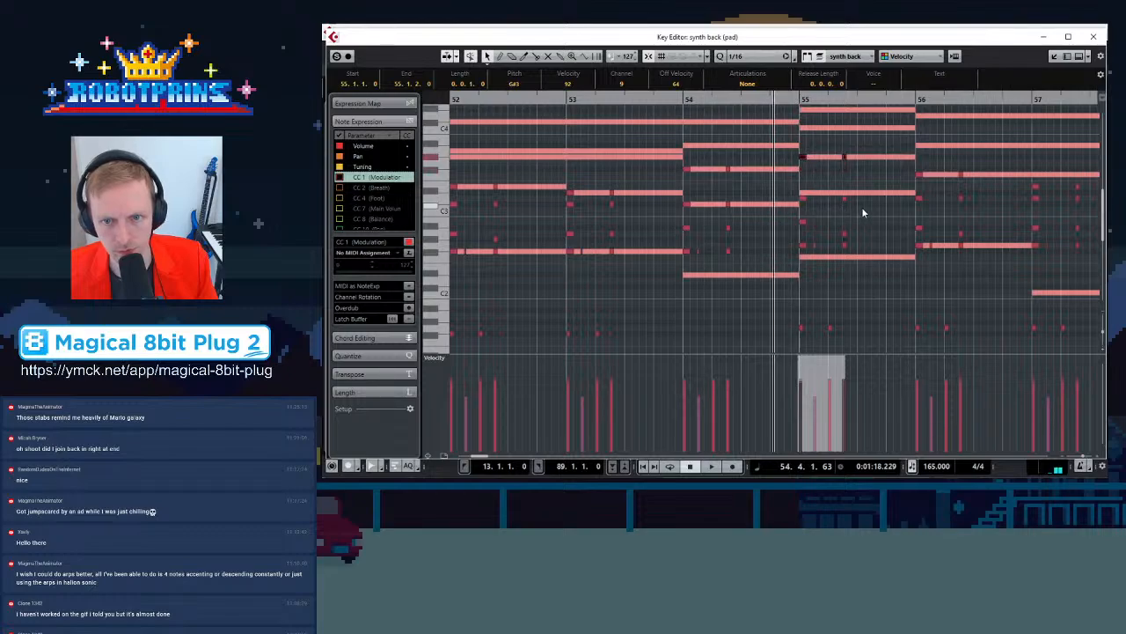
left_click(799, 200)
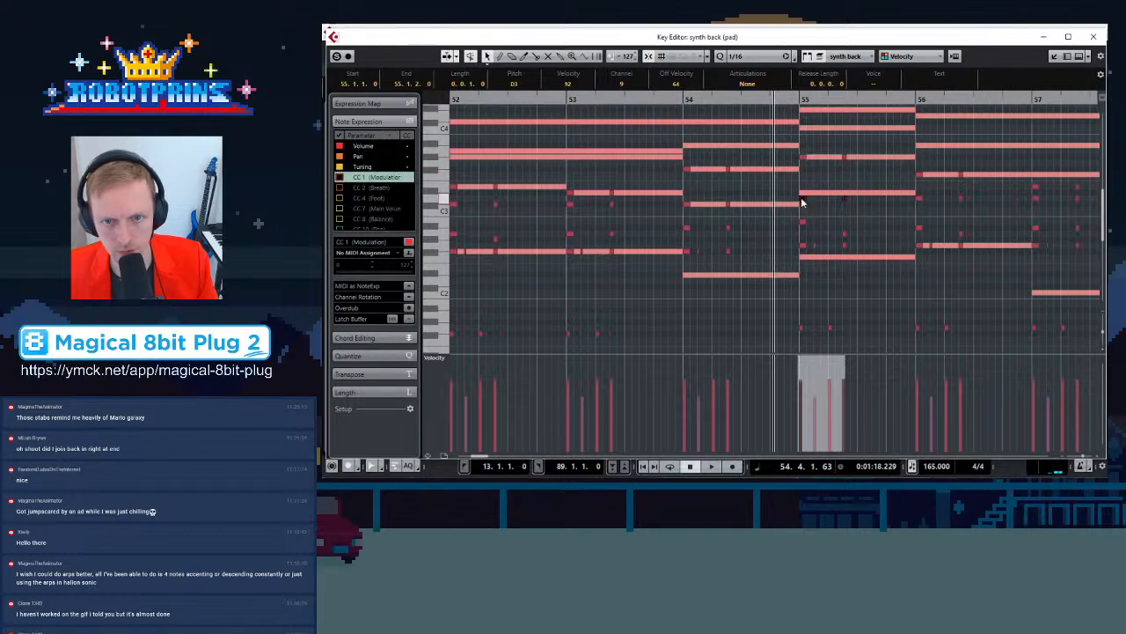
left_click_drag(804, 199, 804, 227)
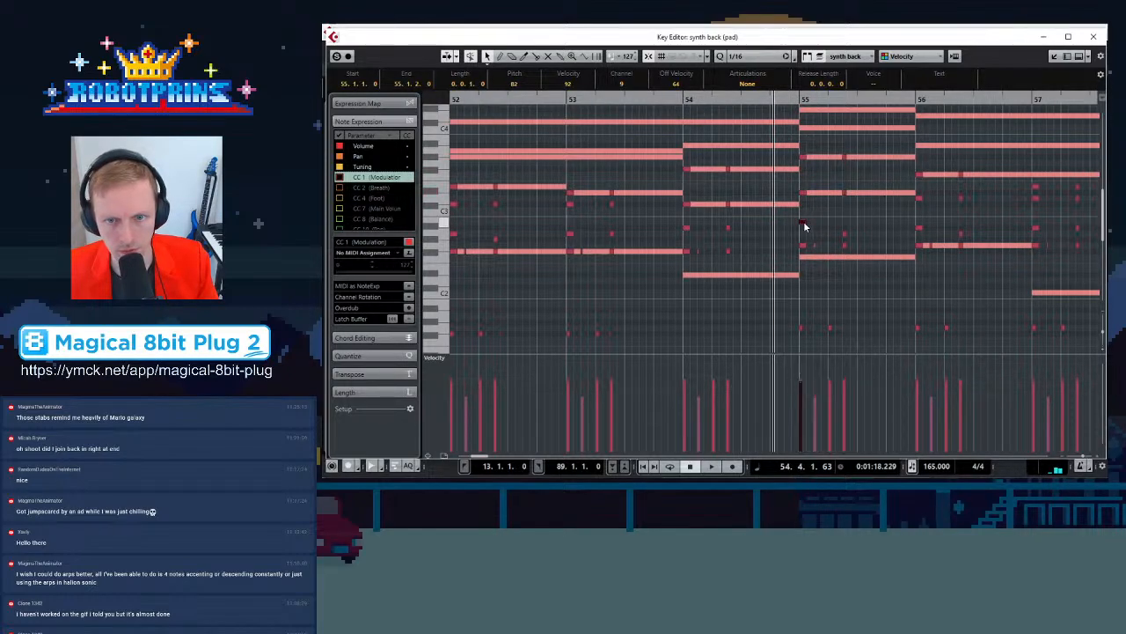
key("Up")
key("Down")
key("Down")
key("Down")
key("Down")
key("Down")
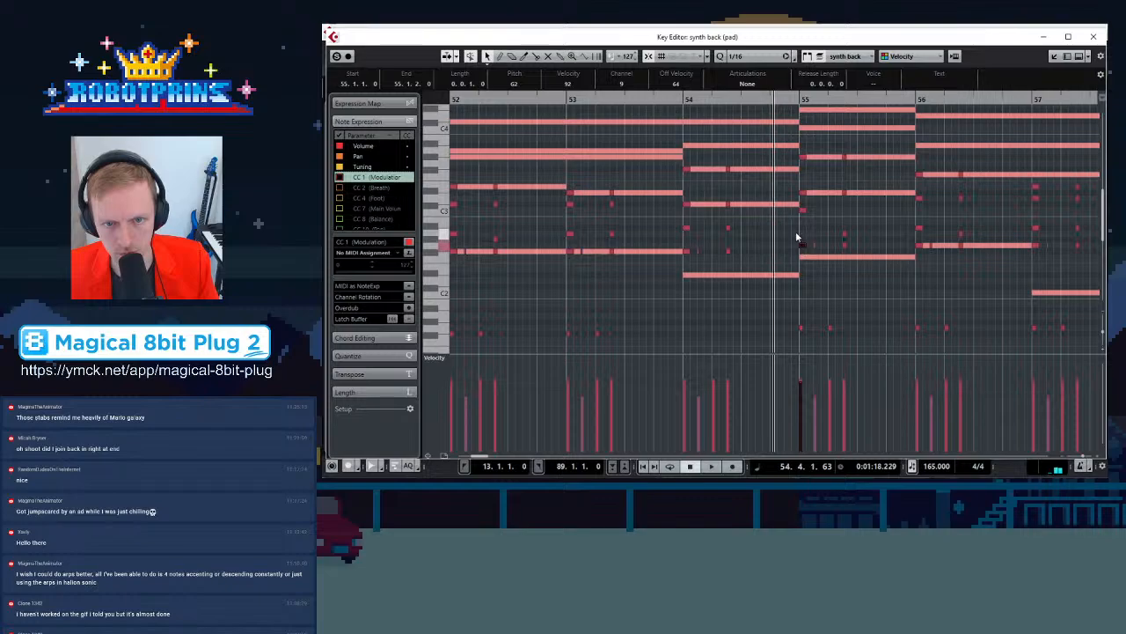
Lower the bass note at the start of bar 55 to F1 and play from bar 54
left_click_drag(804, 254, 808, 252)
scroll(813, 271, "down", 2)
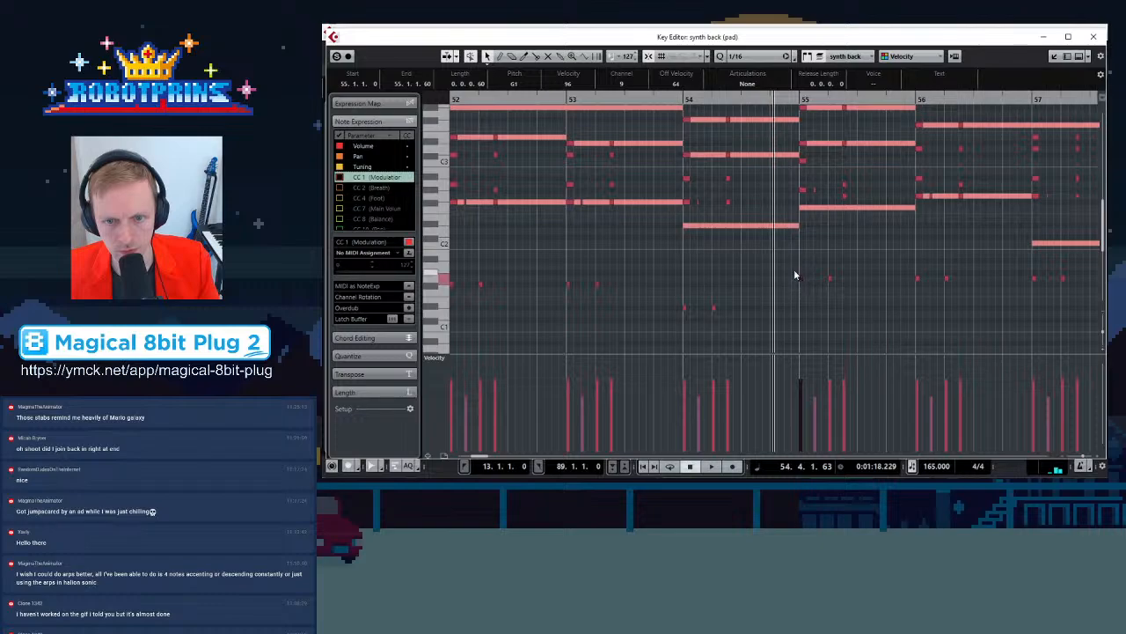
left_click(801, 282)
left_click_drag(802, 281, 801, 292)
left_click(683, 99)
key("space")
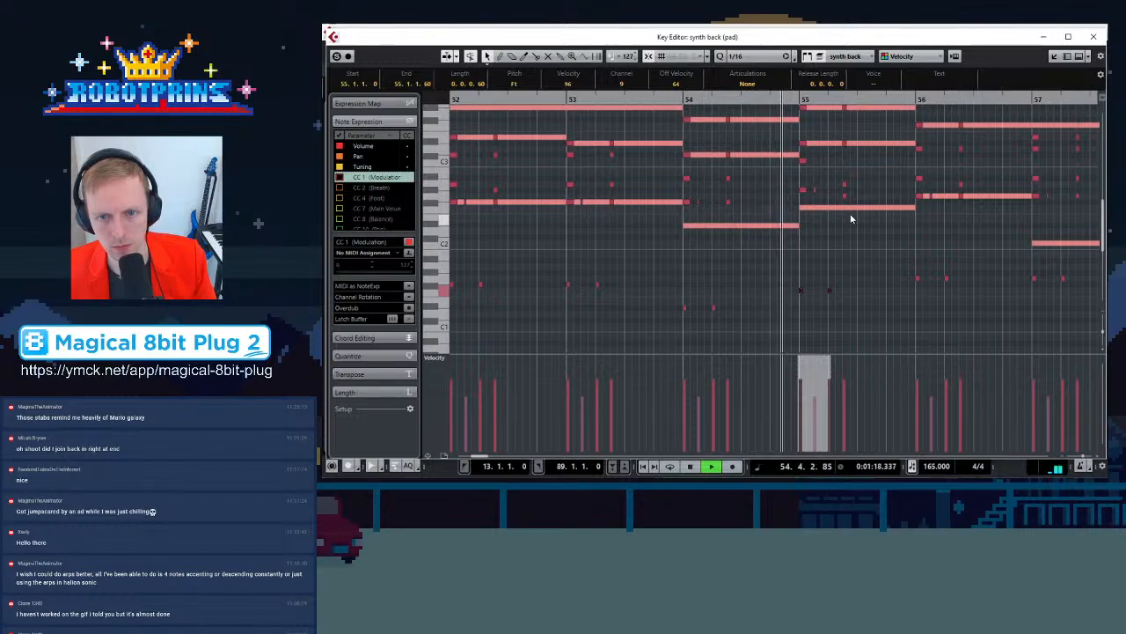
key("space")
Adjust the pitches of the notes on the first and second beats of bar 55
scroll(897, 211, "up", 2)
key("h")
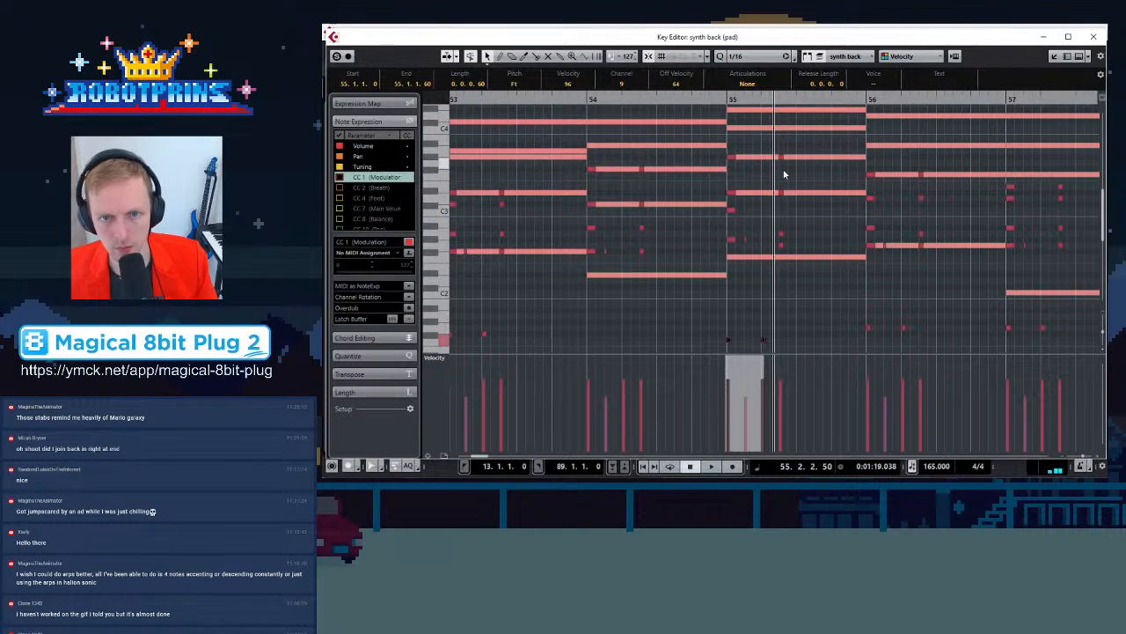
left_click(781, 210)
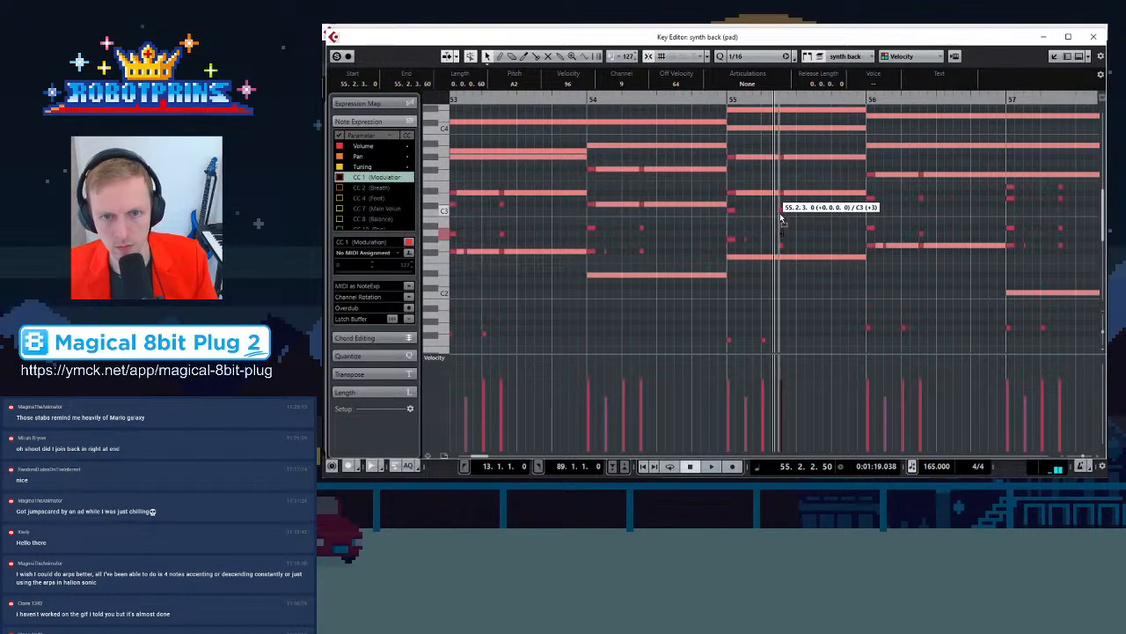
left_click_drag(782, 250, 781, 239)
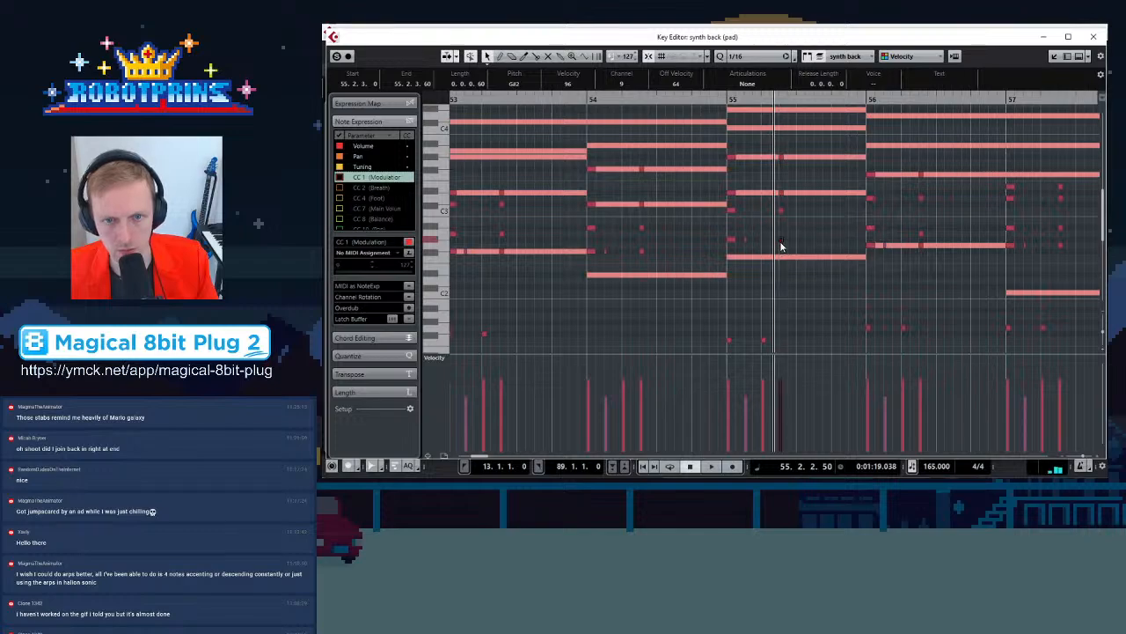
left_click(729, 241)
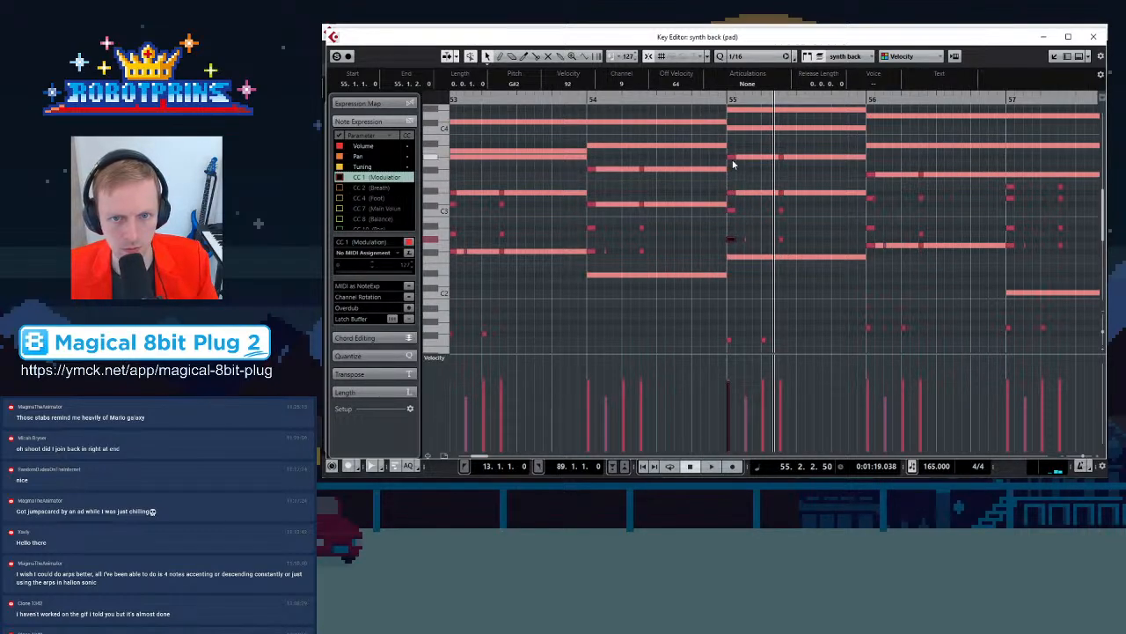
mouse_move(734, 160)
left_mouse_down()
mouse_move(732, 215)
mouse_move(731, 172)
left_mouse_up()
left_click_drag(794, 206, 732, 205)
Play the edited passage from bar 55 and again from bar 54
left_click(729, 99)
key("space")
key("space")
left_click(590, 99)
key("space")
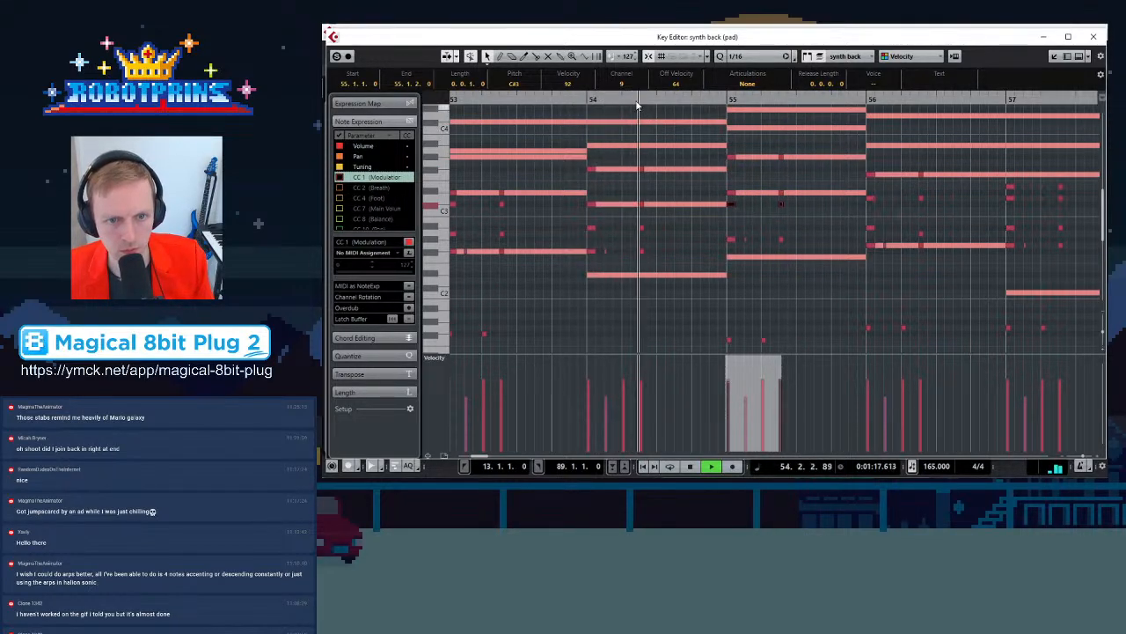
key("space")
Raise the top note at the start of bar 56 and lower a middle note to G2
left_click(870, 175)
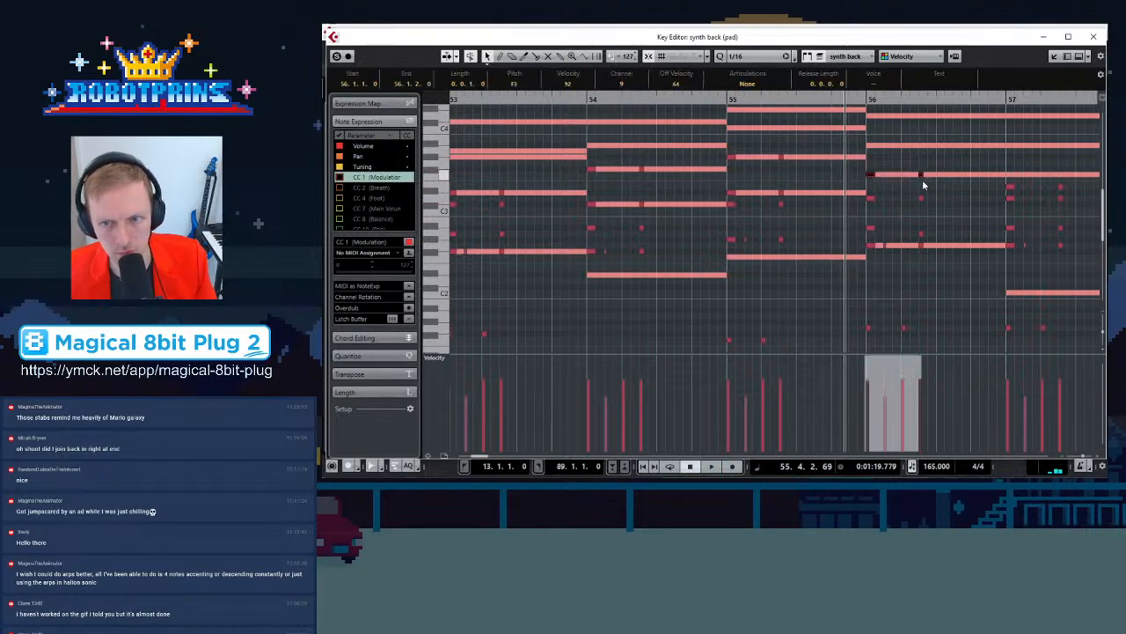
left_click_drag(869, 175, 869, 149)
left_click(869, 149)
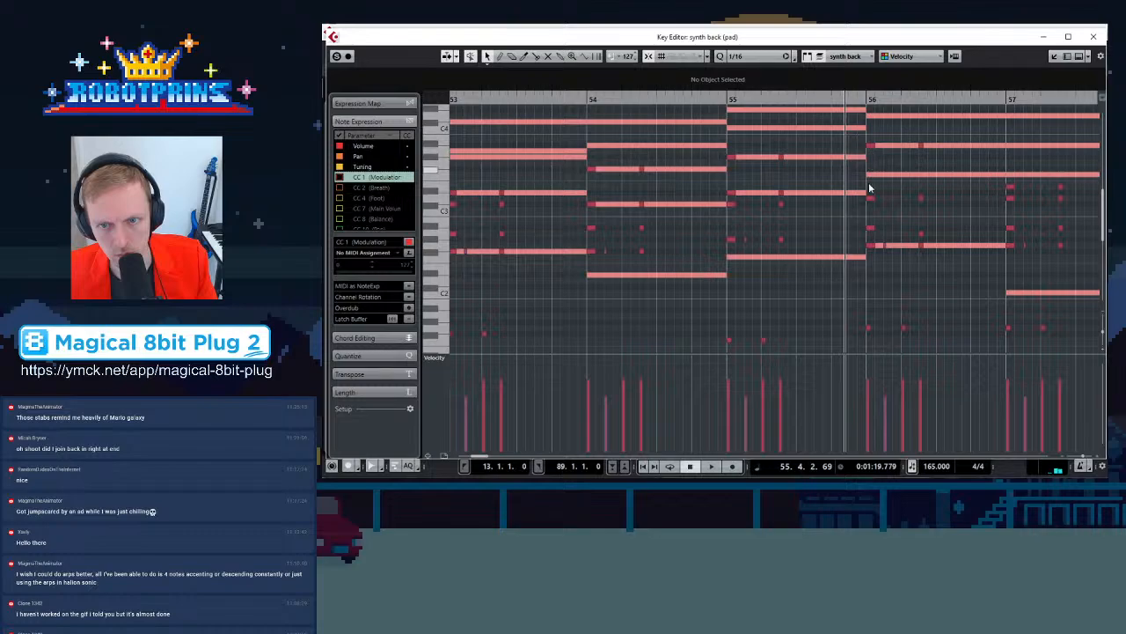
left_click_drag(869, 194, 941, 211)
mouse_move(870, 202)
left_mouse_down()
mouse_move(871, 171)
mouse_move(878, 231)
mouse_move(872, 206)
mouse_move(873, 215)
left_mouse_up()
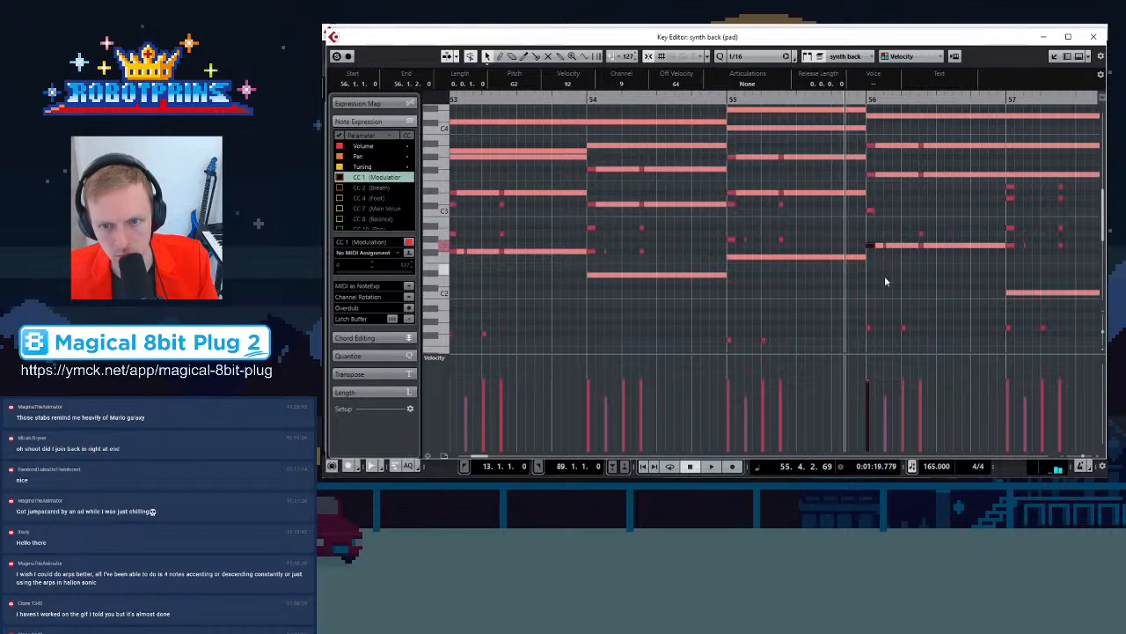
Select the note on the second beat of bar 56 and play from there
scroll(868, 280, "down", 2)
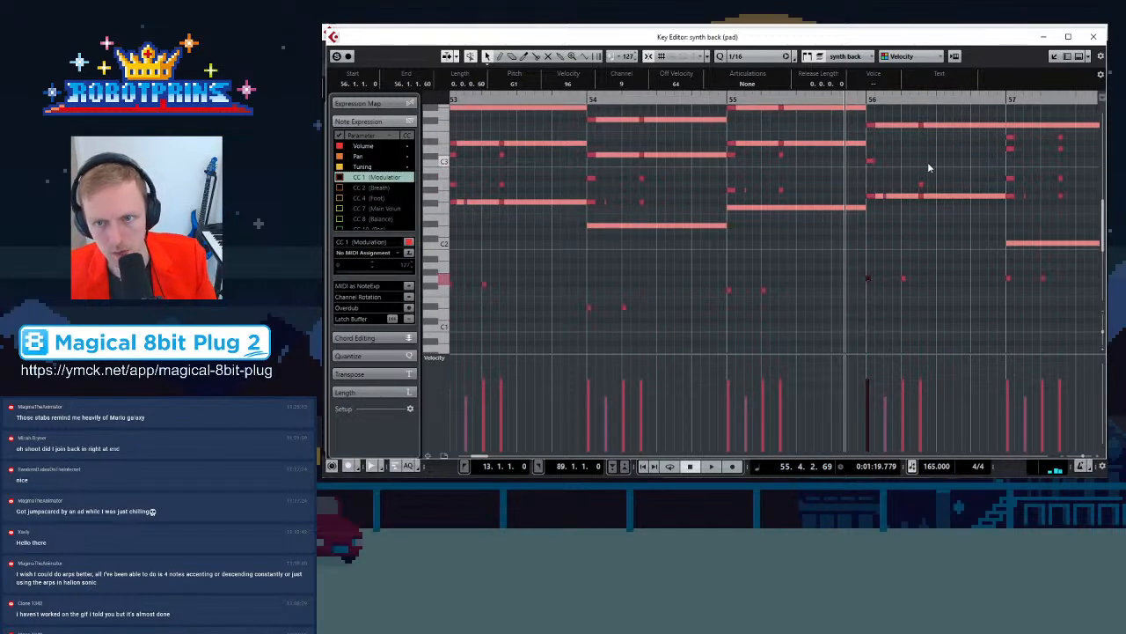
left_click(921, 189)
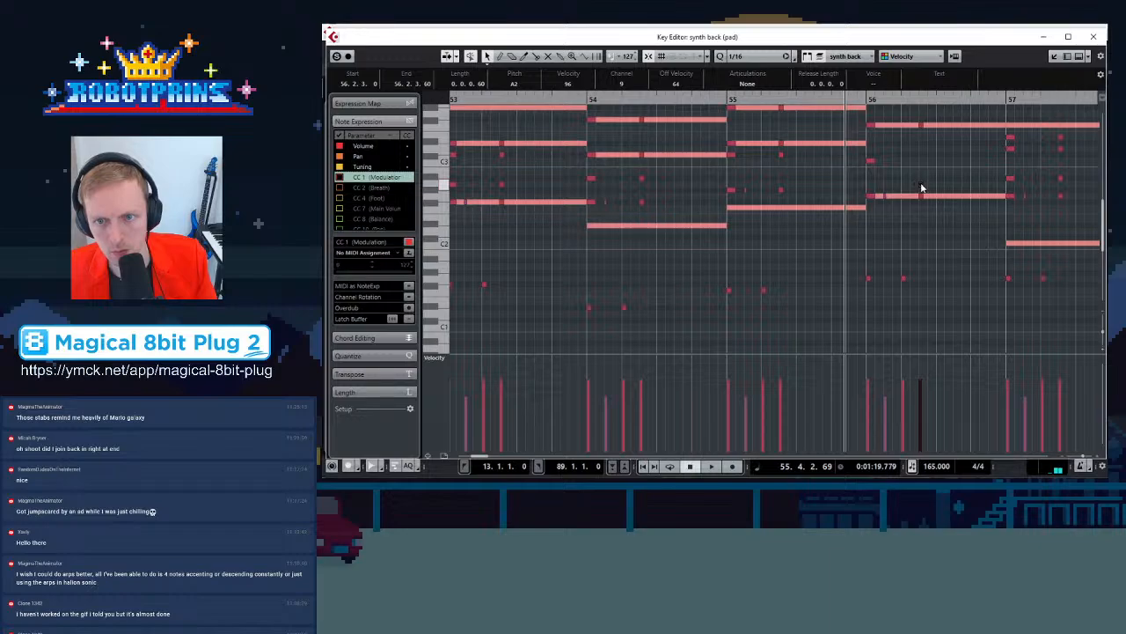
key("space")
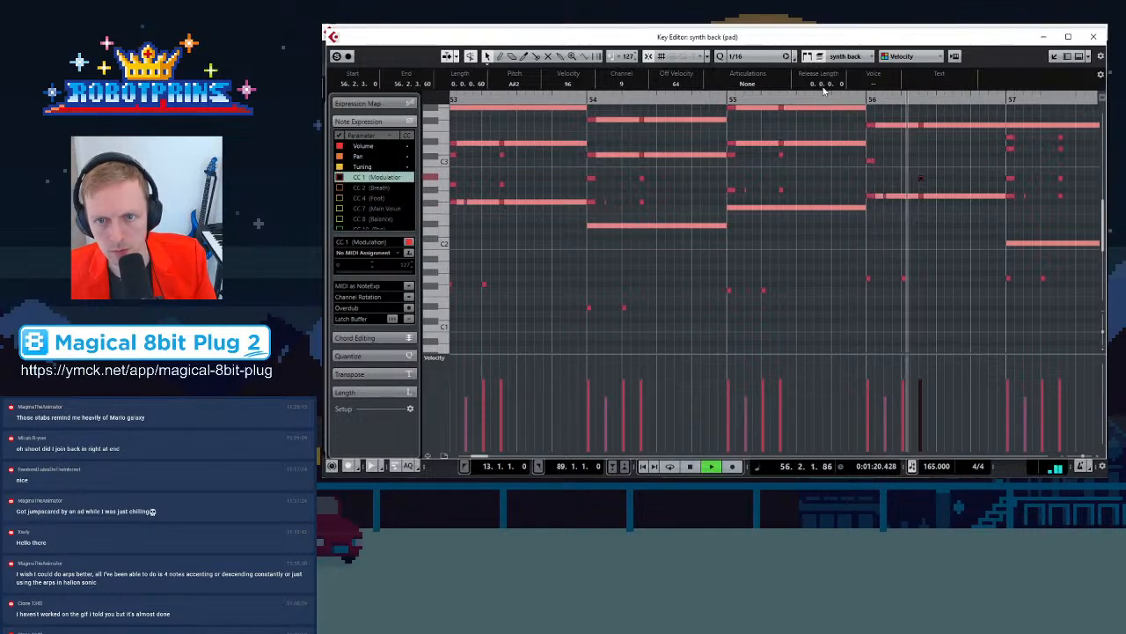
key("space")
Play the whole synth back part from its start at bar 50 to review the edits
key("g")
key("g")
key("g")
key("g")
key("g")
key("g")
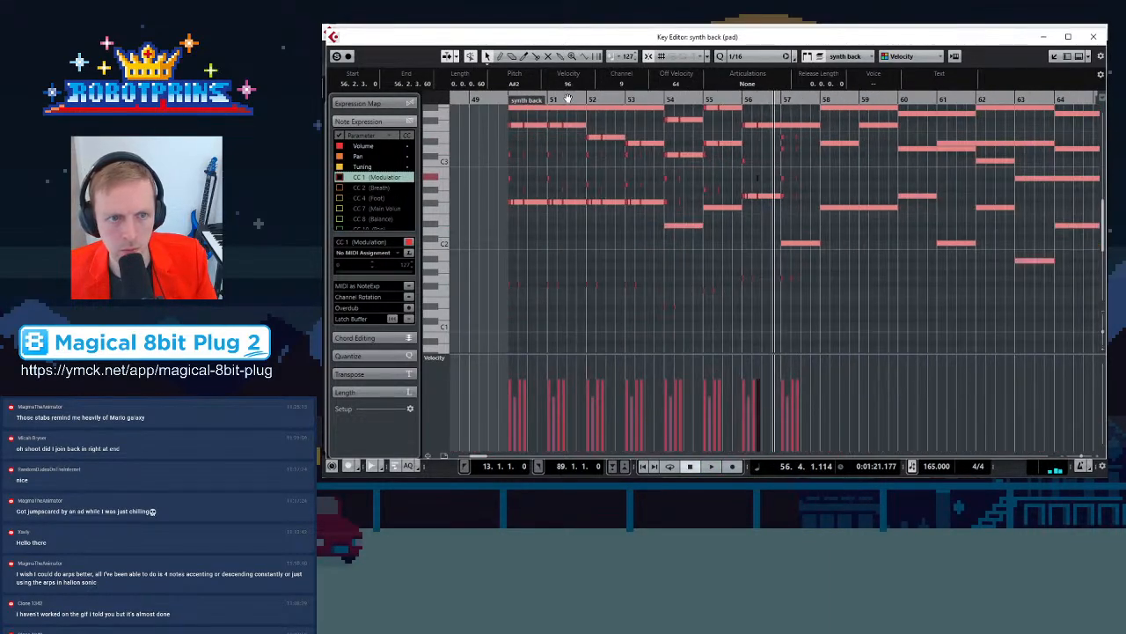
left_click(508, 99)
key("space")
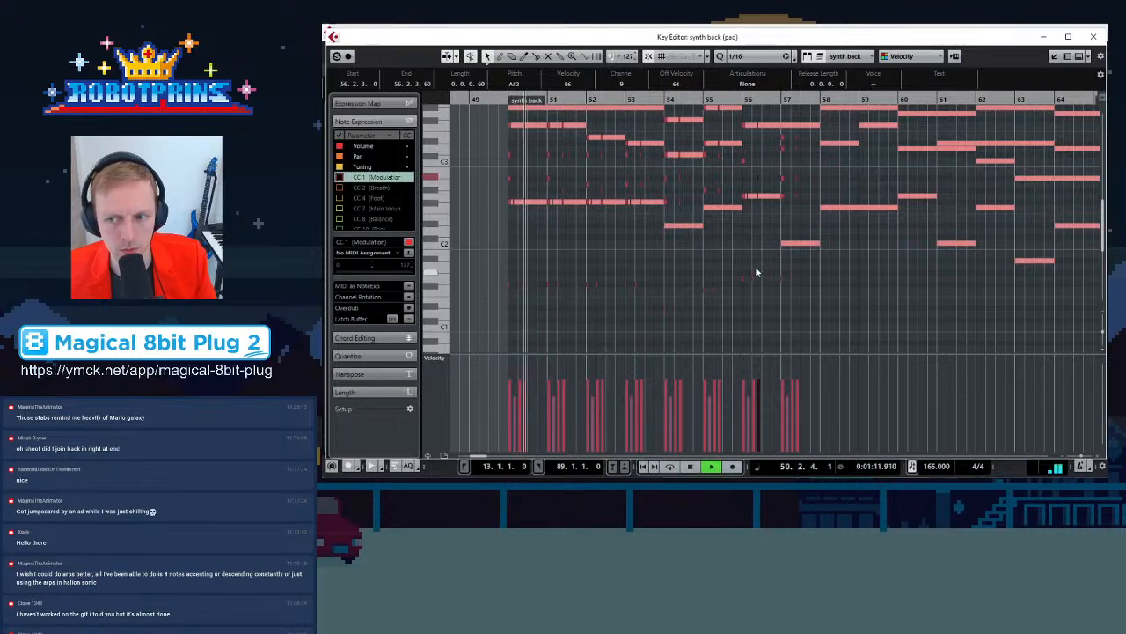
scroll(755, 267, "up", 4)
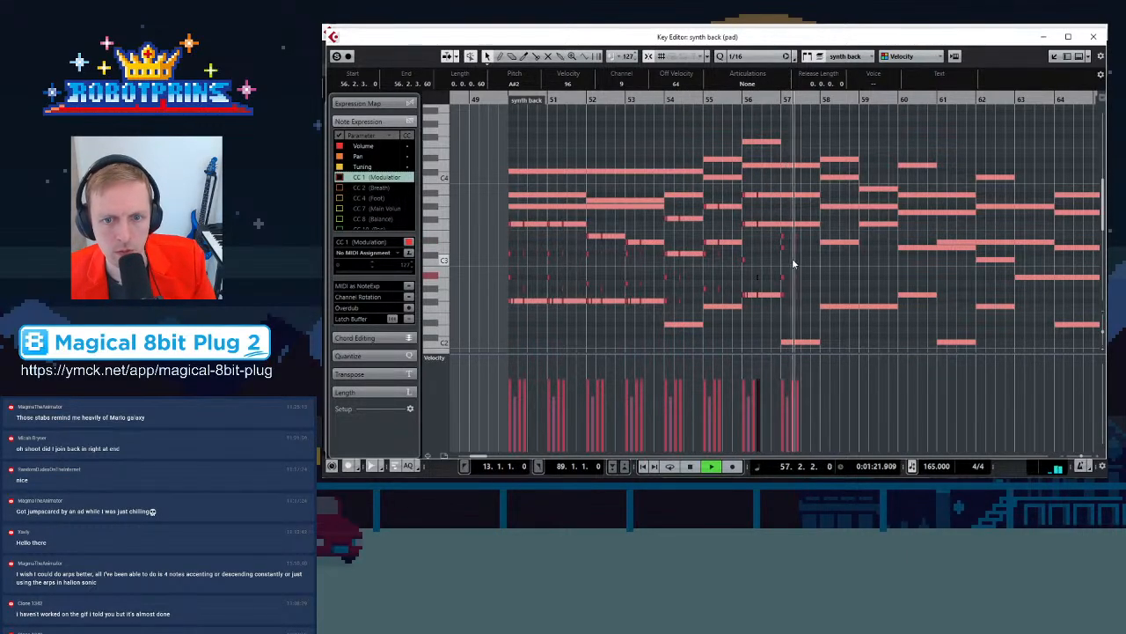
key("space")
key("h")
key("h")
key("h")
key("h")
key("h")
key("h")
key("h")
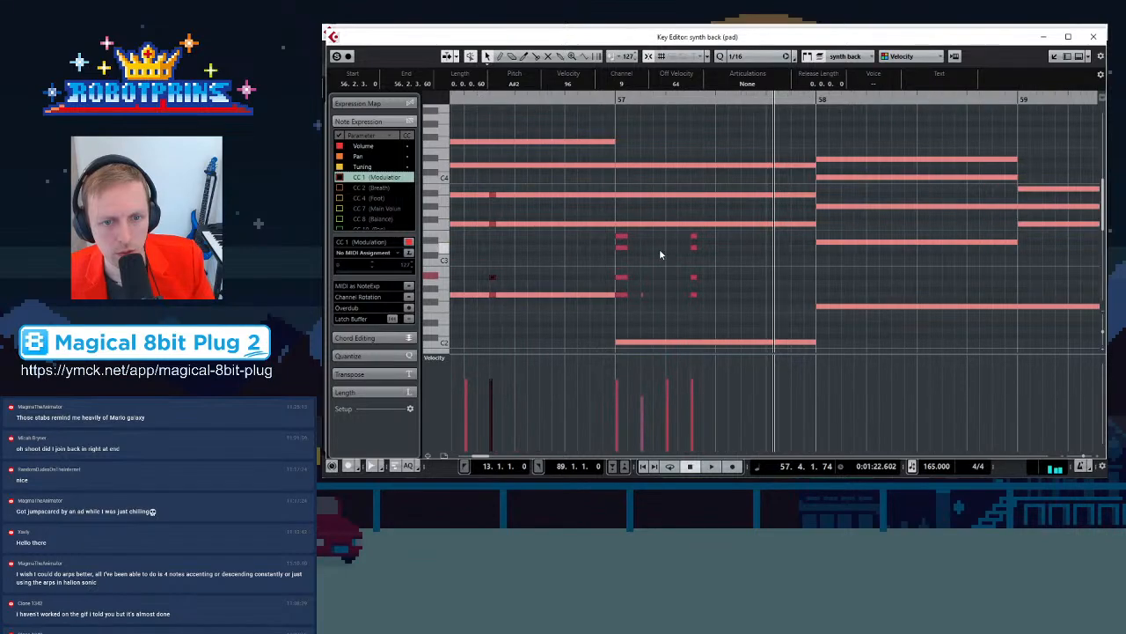
Delete the synth back notes from bar 57 onward, including the low notes further down the keyboard
key("g")
key("g")
key("g")
key("g")
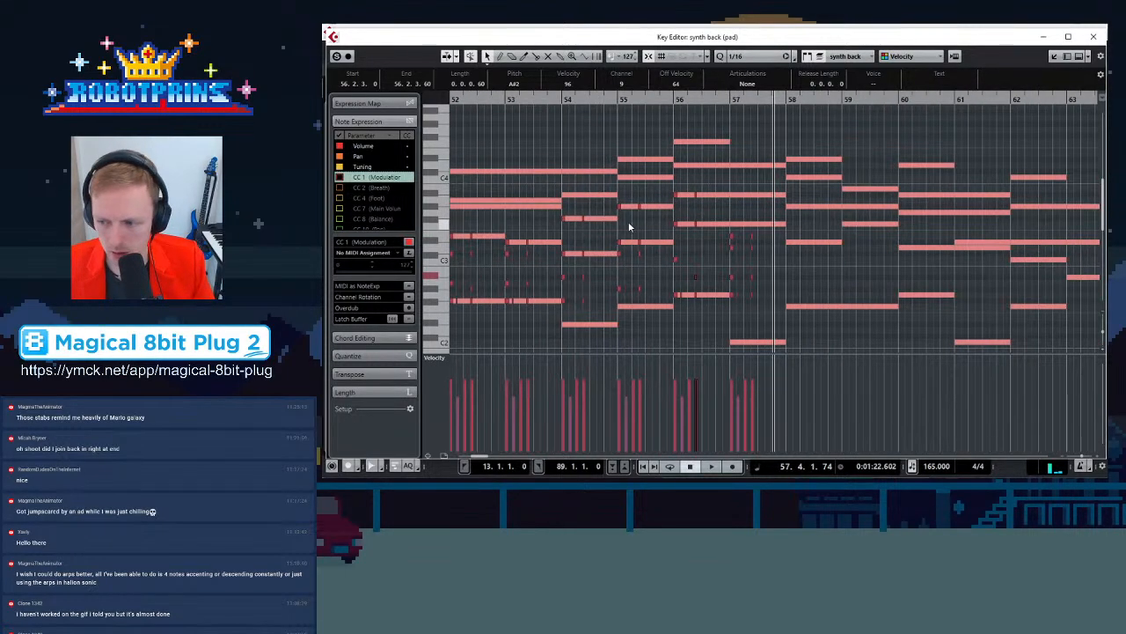
key("g")
key("g")
key("g")
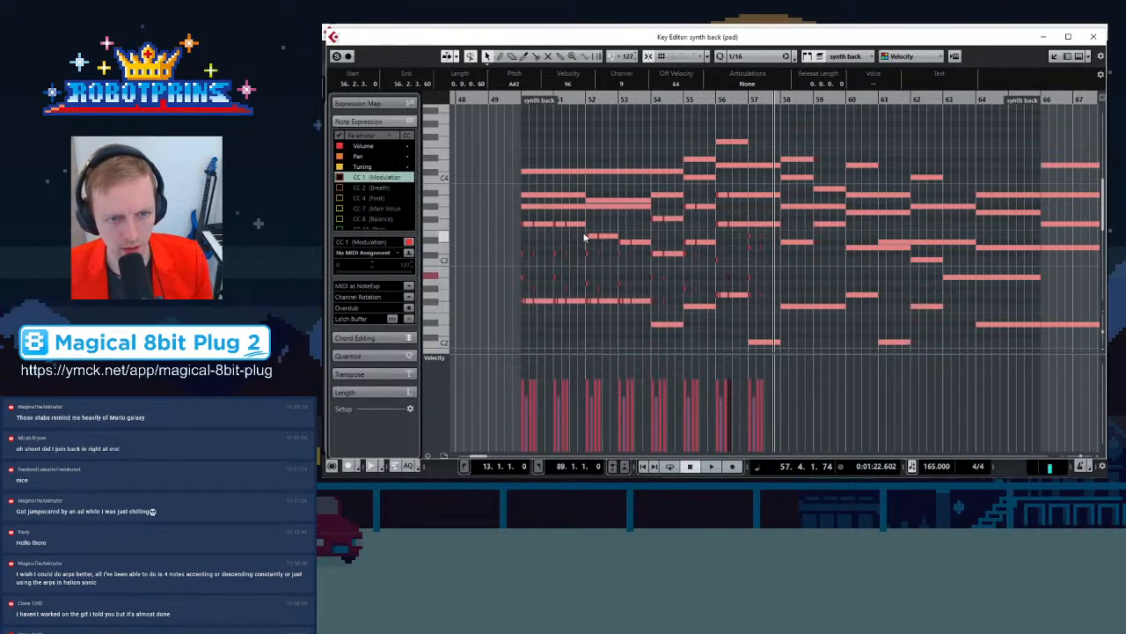
key("g")
key("g")
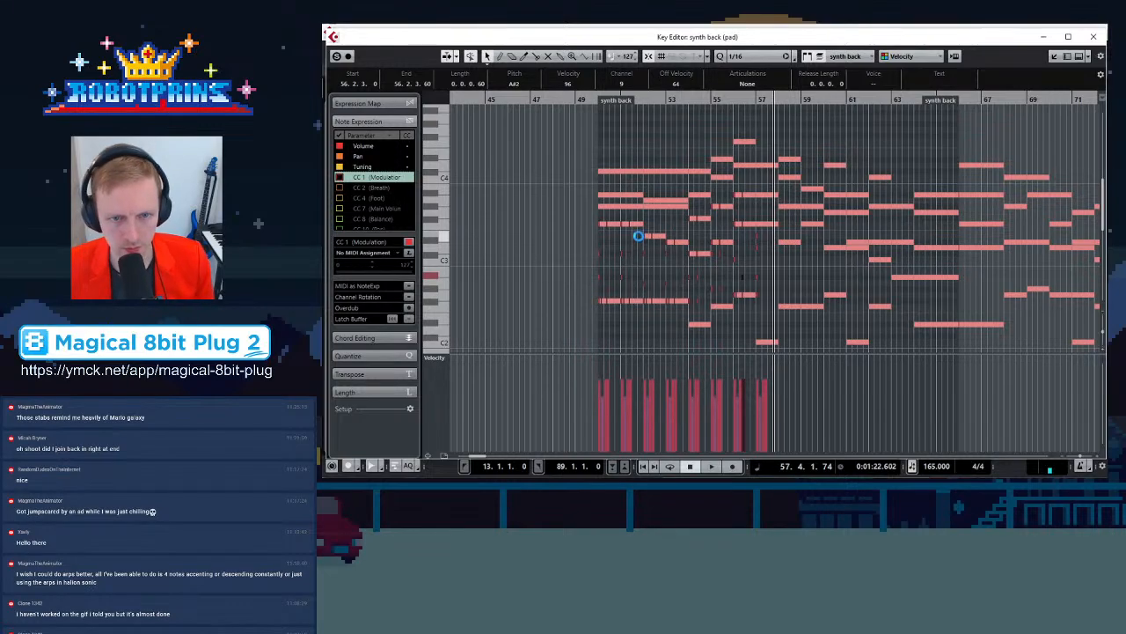
key("h")
key("h")
key("h")
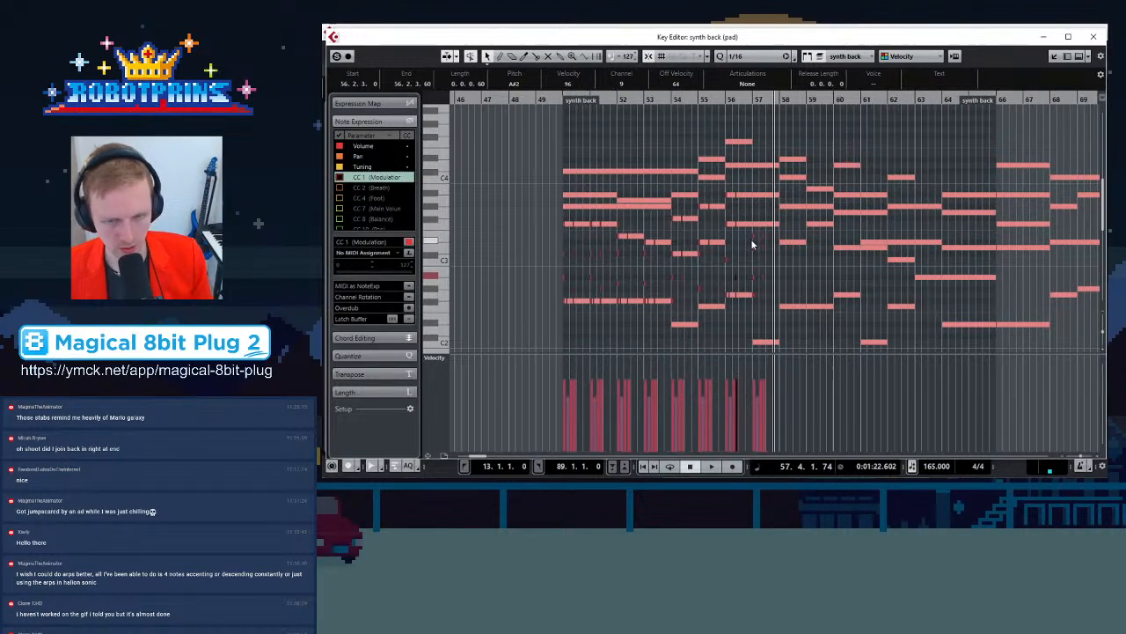
left_click_drag(649, 232, 775, 315)
key("Delete")
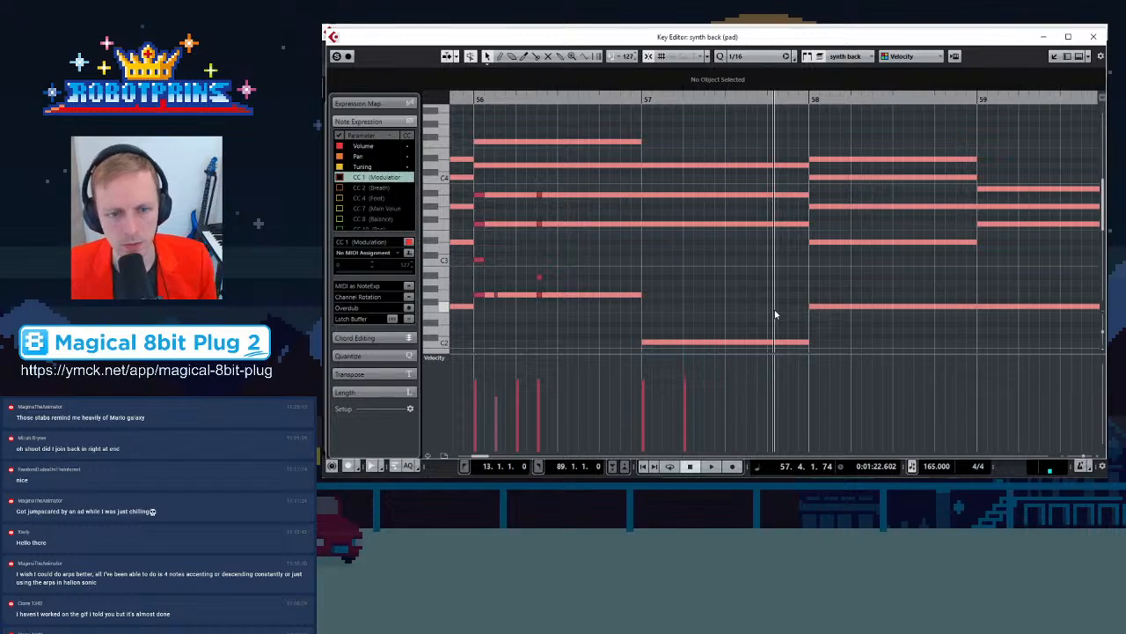
scroll(776, 314, "down", 5)
left_click_drag(728, 188, 717, 201)
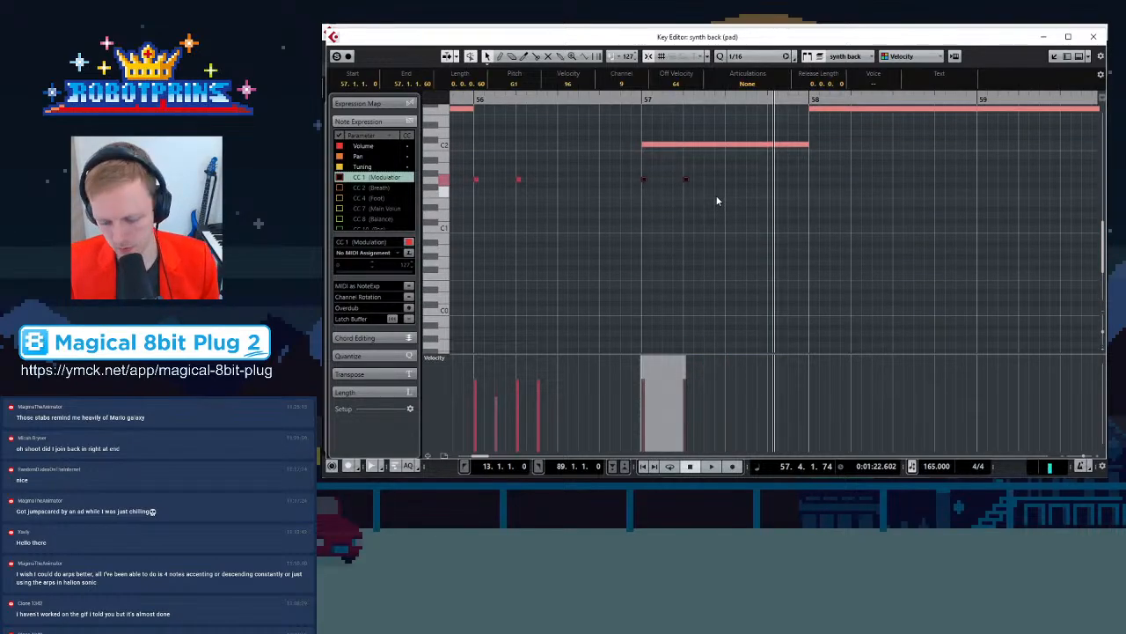
key("Delete")
Close the key editor and play the arrangement from the left locator to review the whole song
key("g")
key("g")
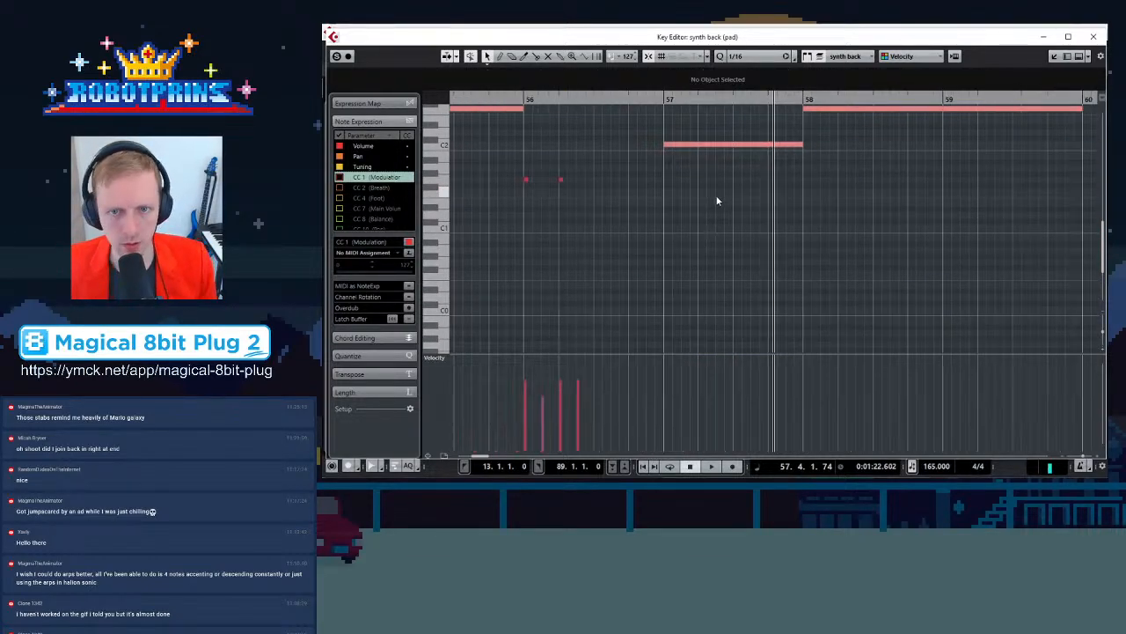
left_click(1094, 35)
key("g")
key("g")
key("g")
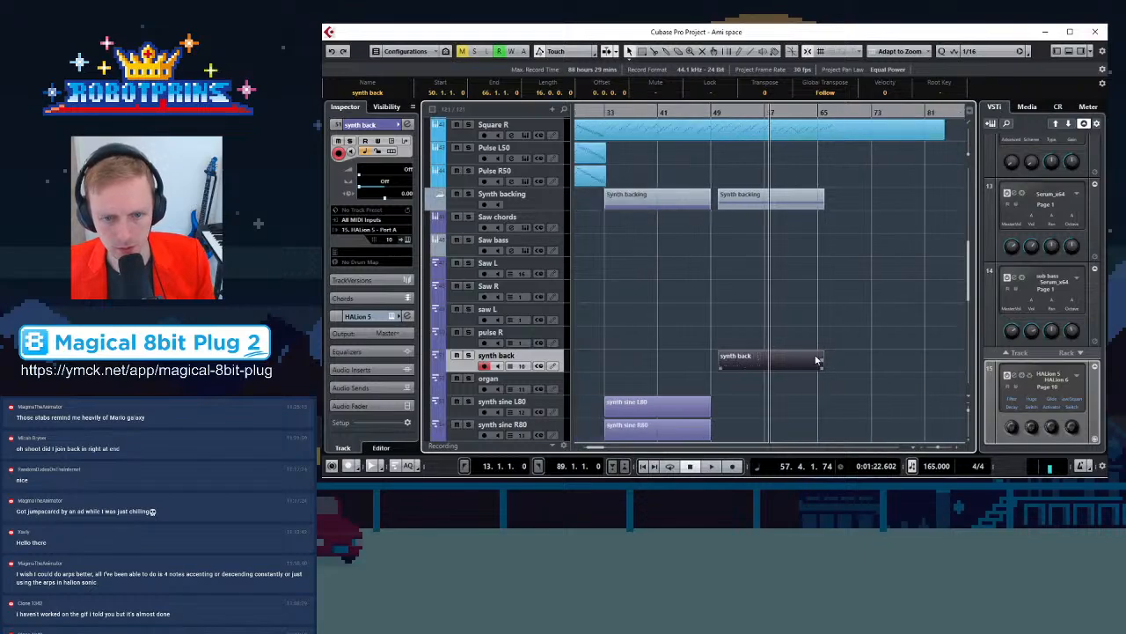
left_click(827, 294)
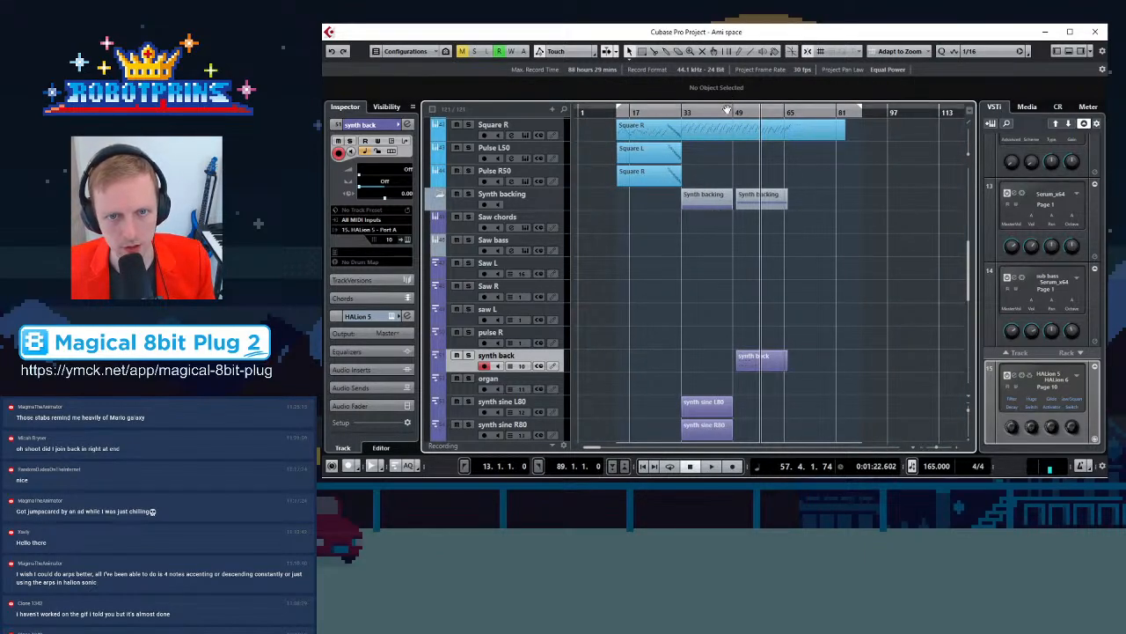
left_click(728, 108)
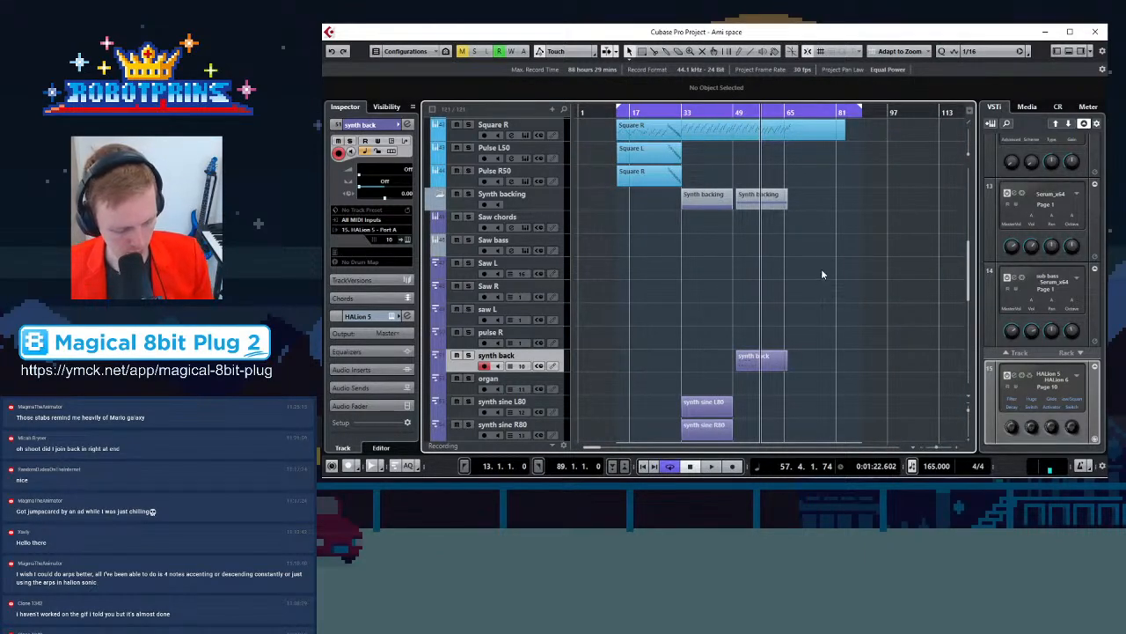
key("space")
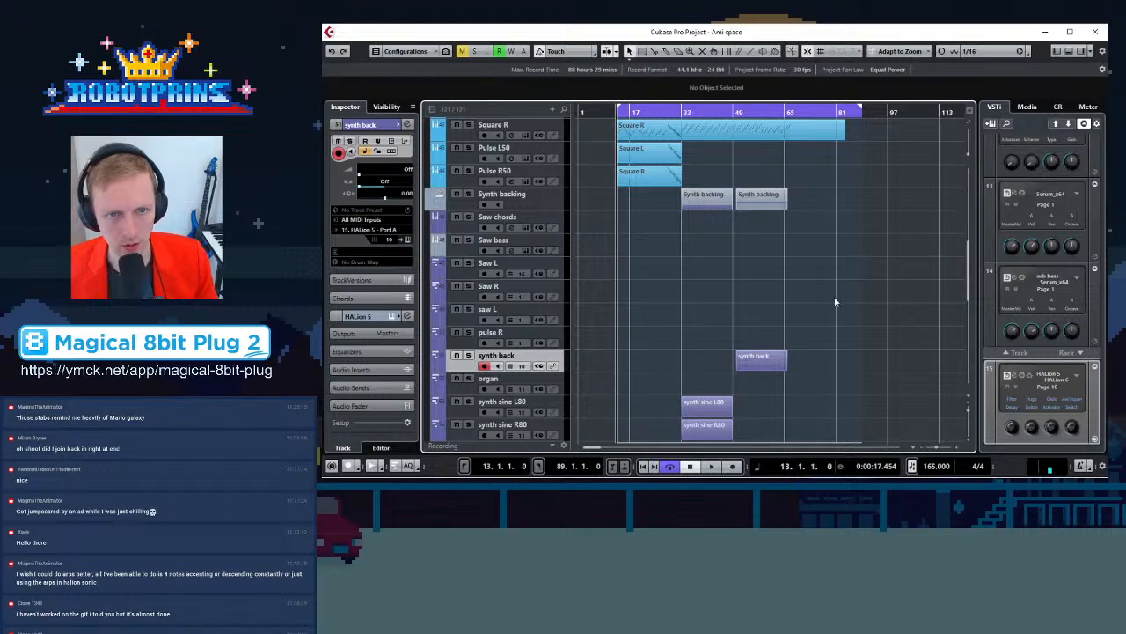
scroll(835, 273, "down", 5)
scroll(927, 298, "up", 8)
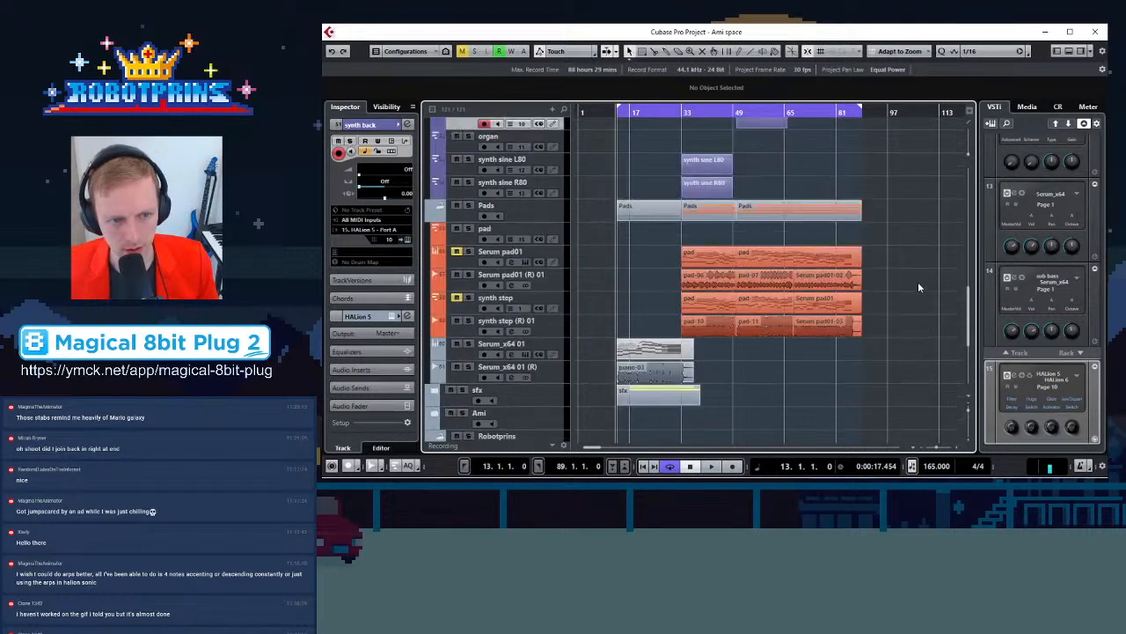
scroll(916, 249, "down", 6)
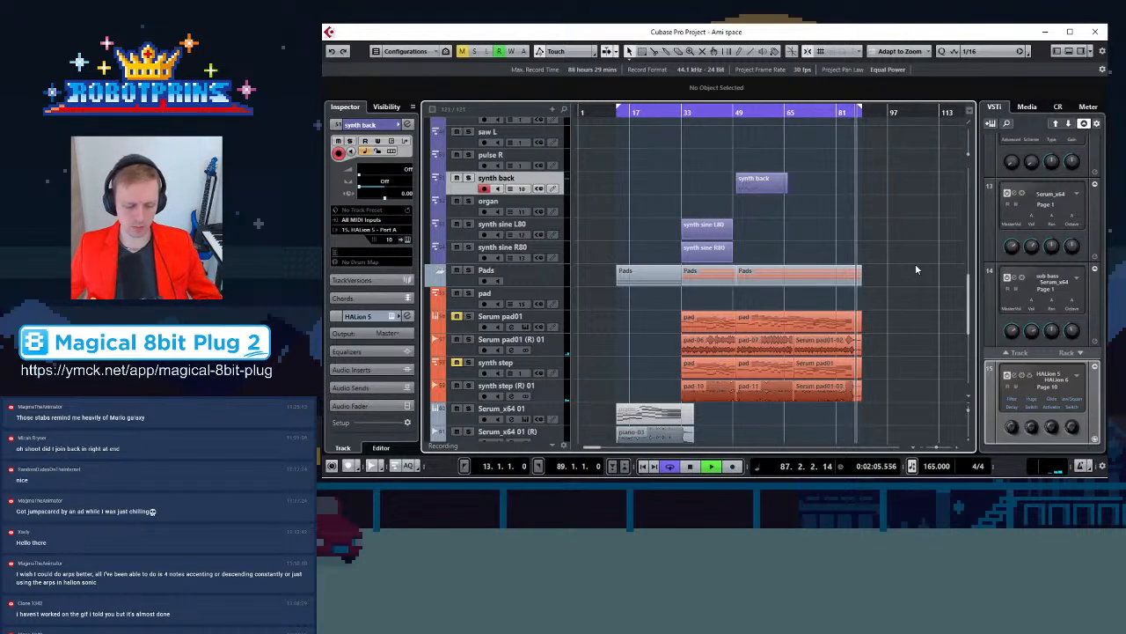
key("space")
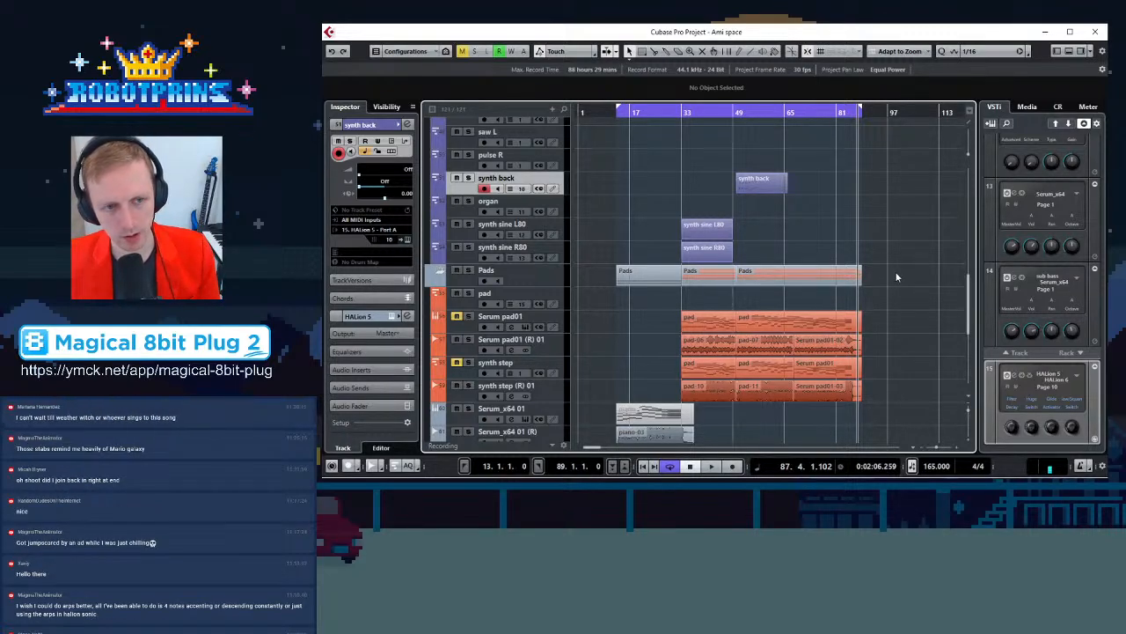
Scroll through the arrangement's tracks to review which parts cover which sections
scroll(899, 273, "up", 5)
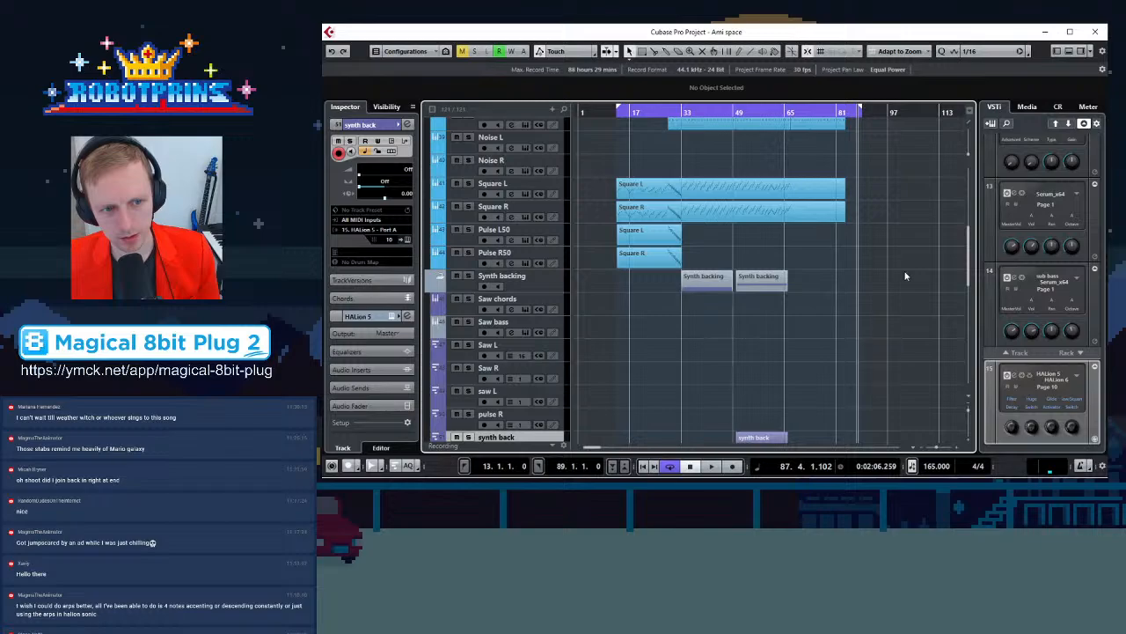
scroll(903, 277, "down", 3)
scroll(904, 273, "down", 8)
scroll(907, 269, "up", 6)
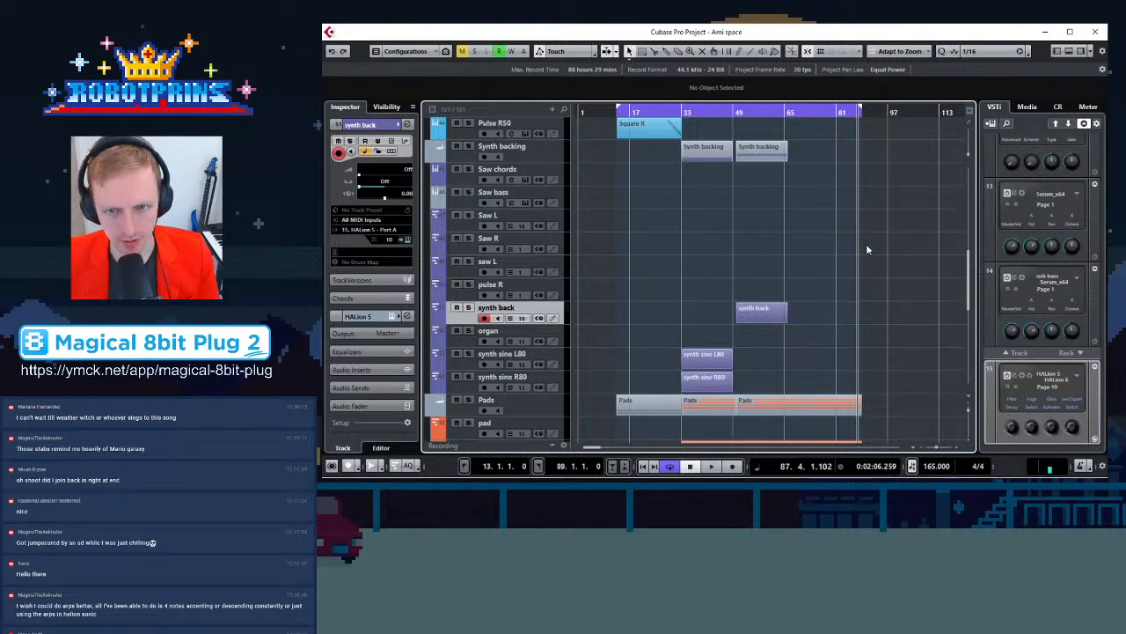
scroll(871, 248, "up", 3)
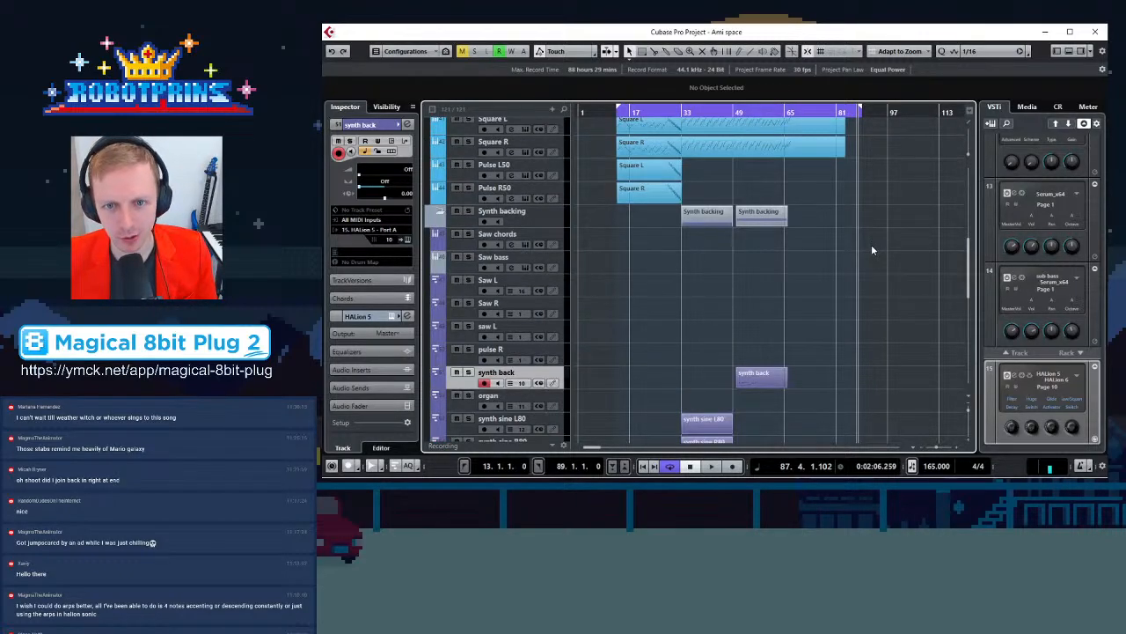
scroll(873, 249, "up", 5)
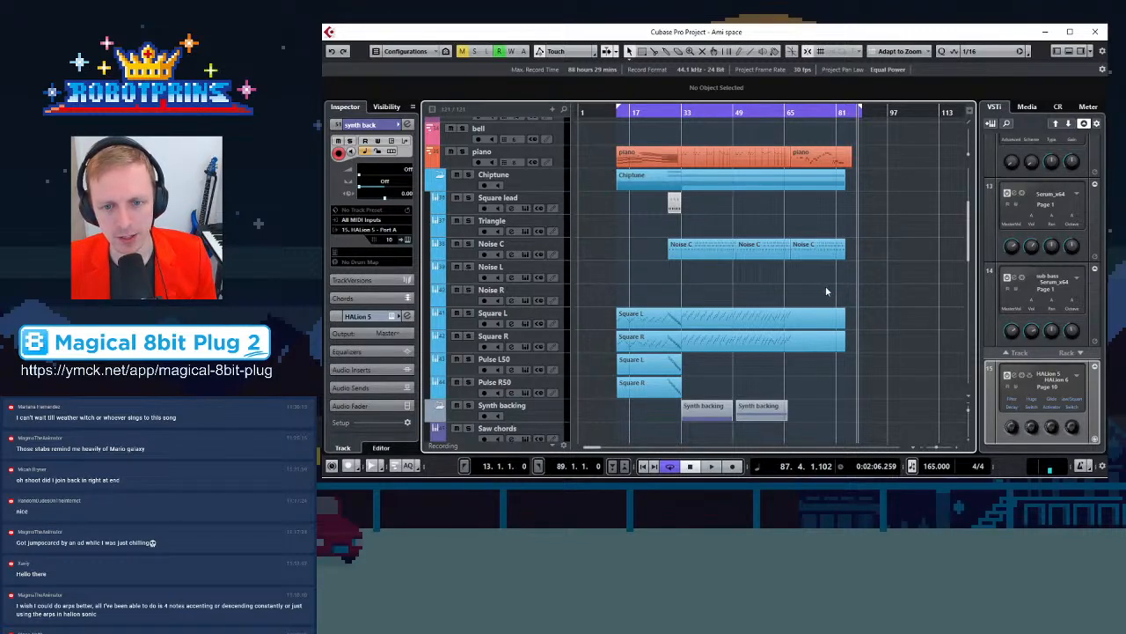
scroll(853, 290, "down", 3)
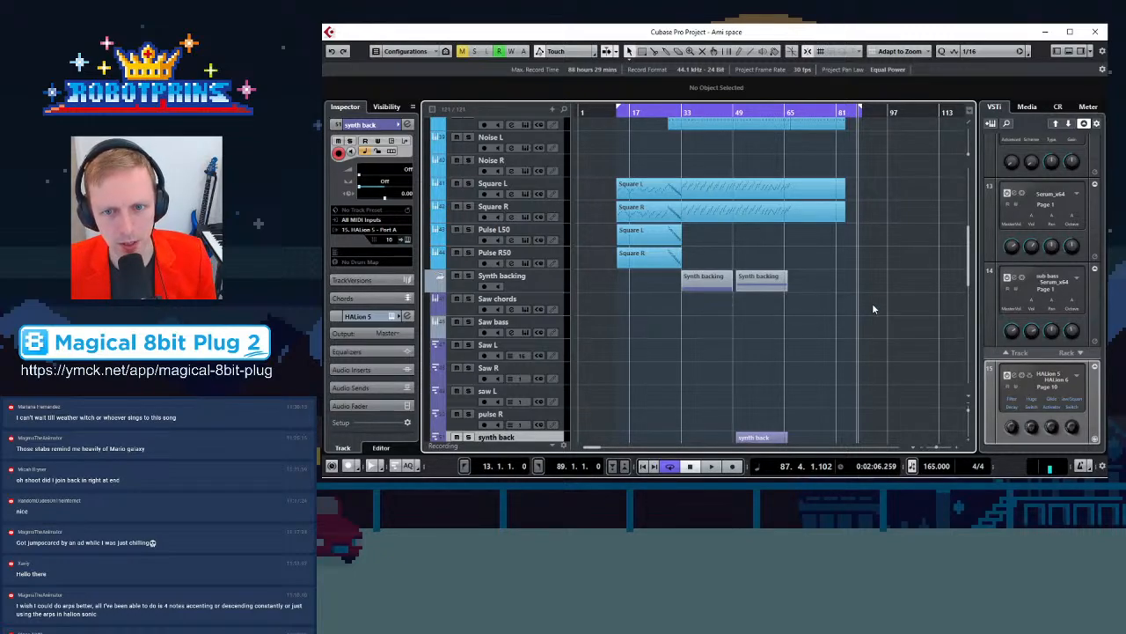
scroll(872, 305, "up", 3)
scroll(872, 299, "up", 3)
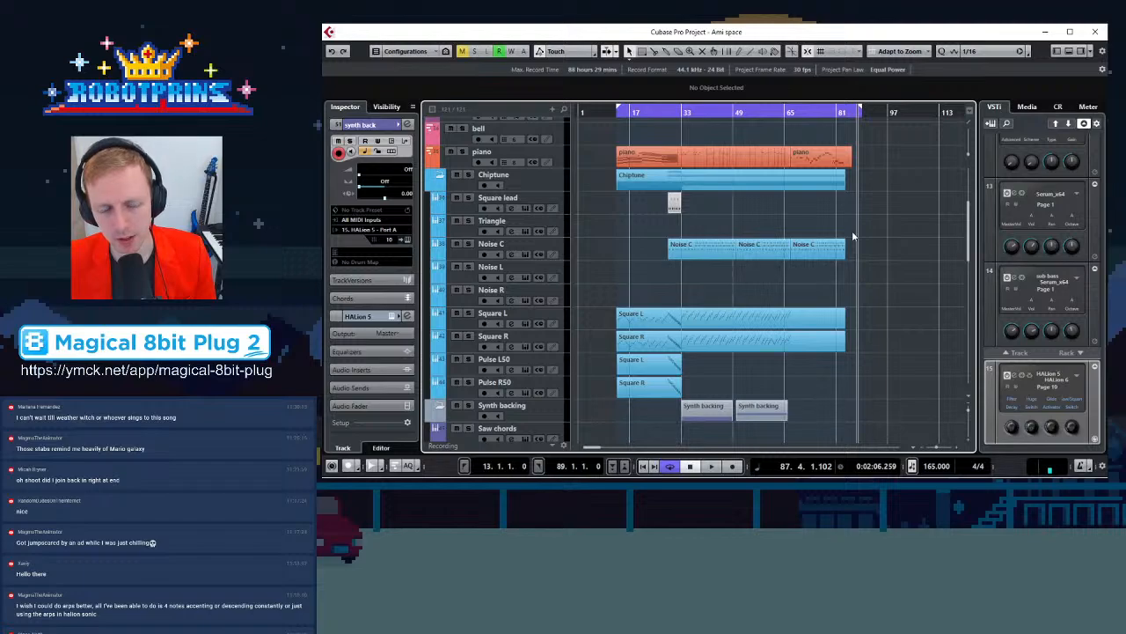
key("g")
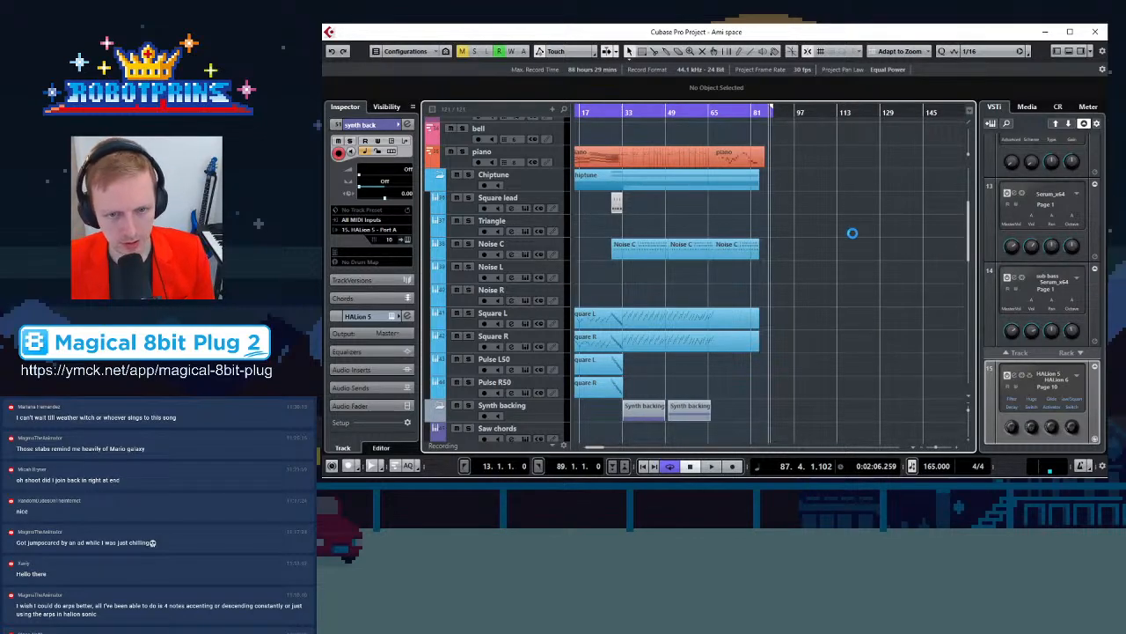
scroll(722, 289, "down", 3)
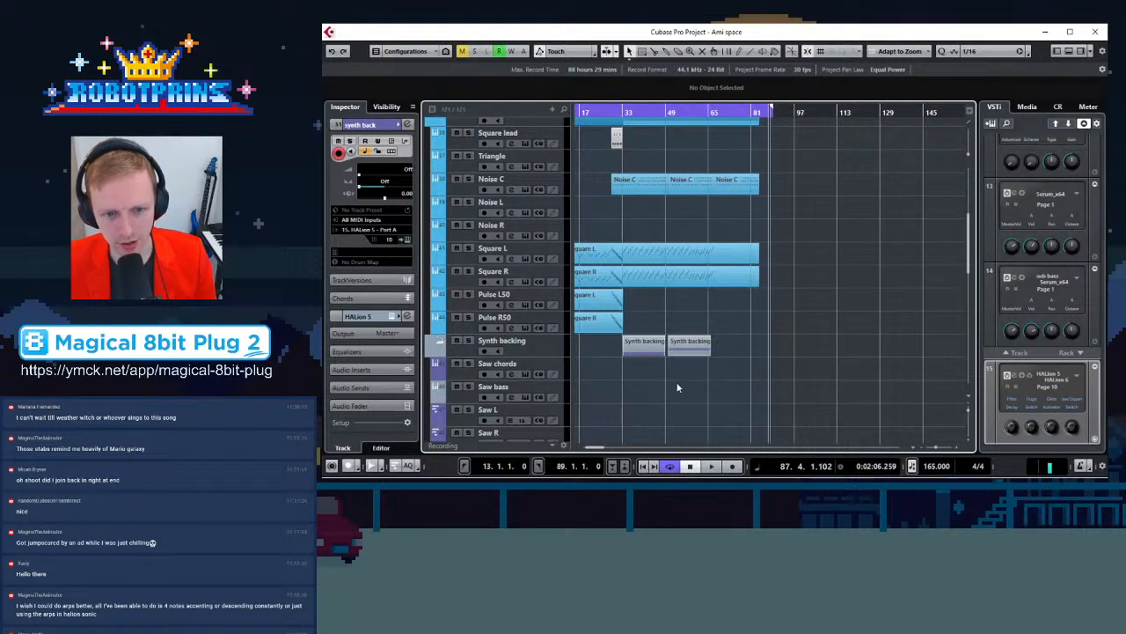
scroll(715, 402, "down", 6)
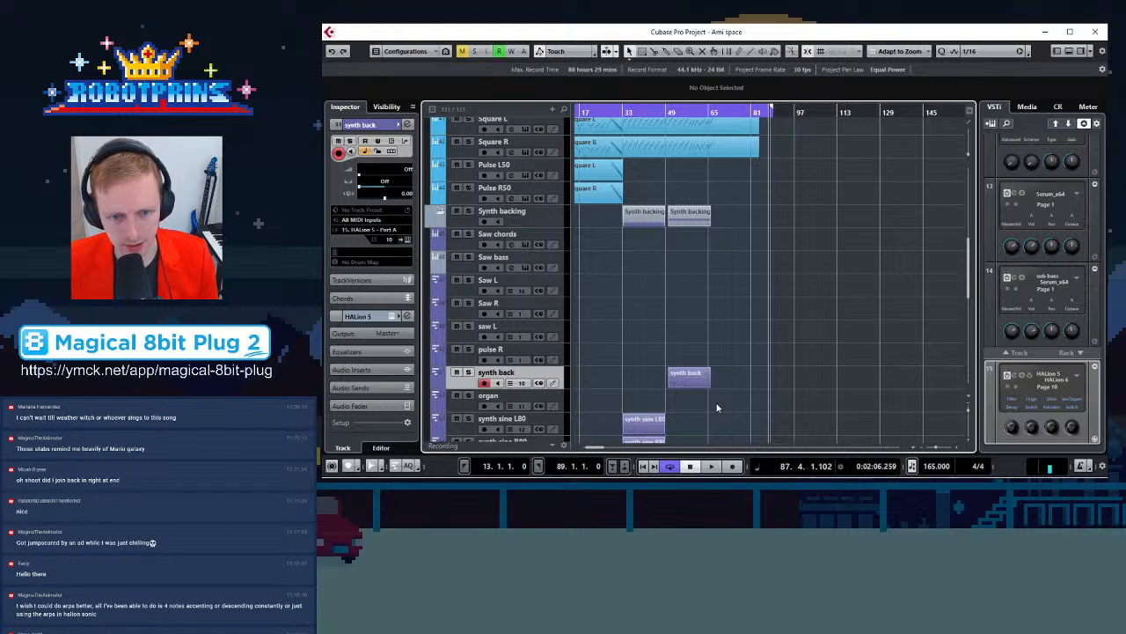
scroll(678, 322, "up", 6)
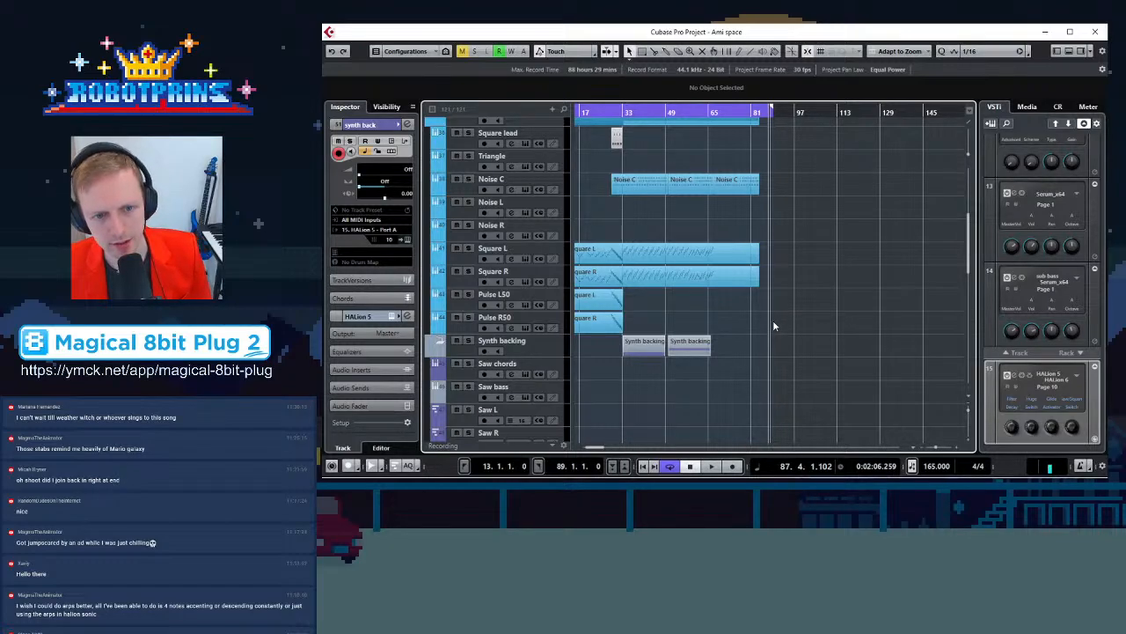
scroll(773, 321, "down", 3)
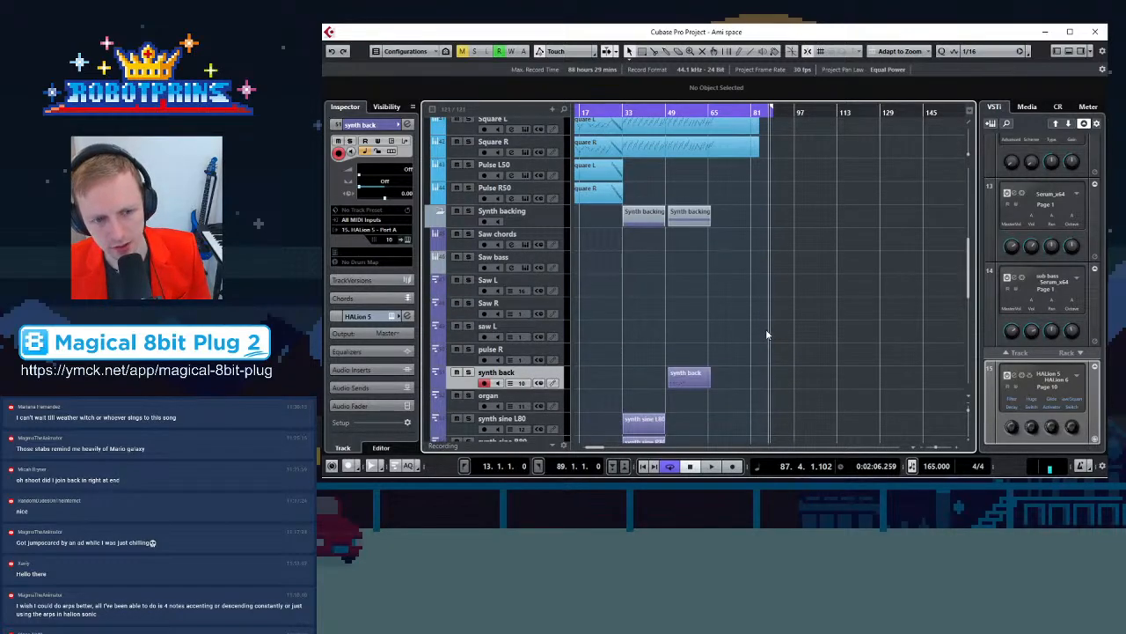
scroll(767, 335, "down", 2)
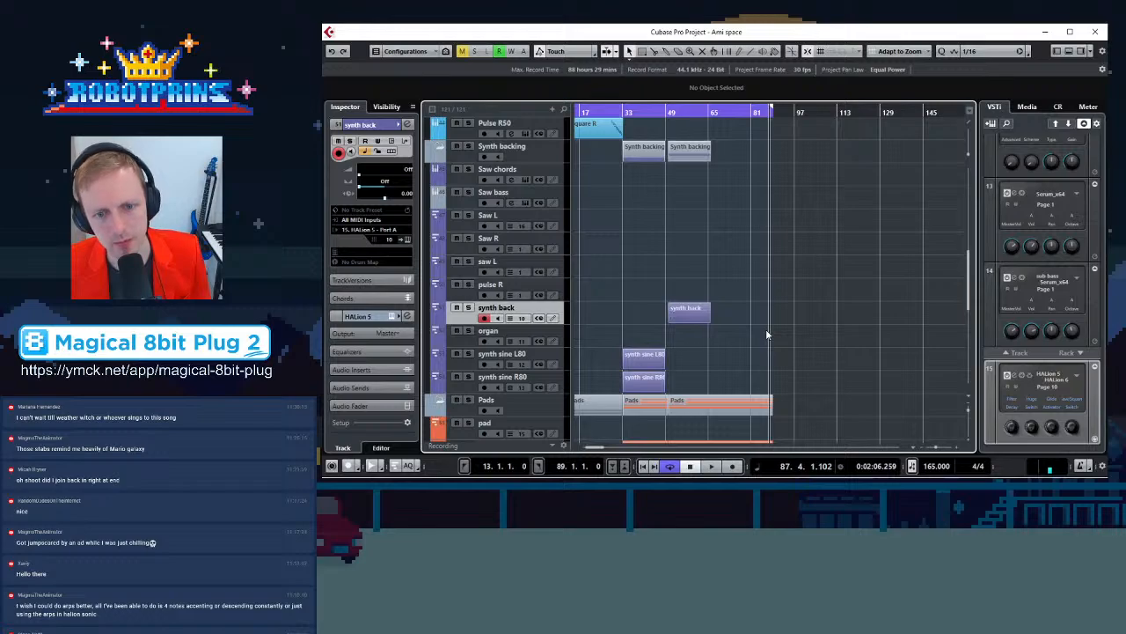